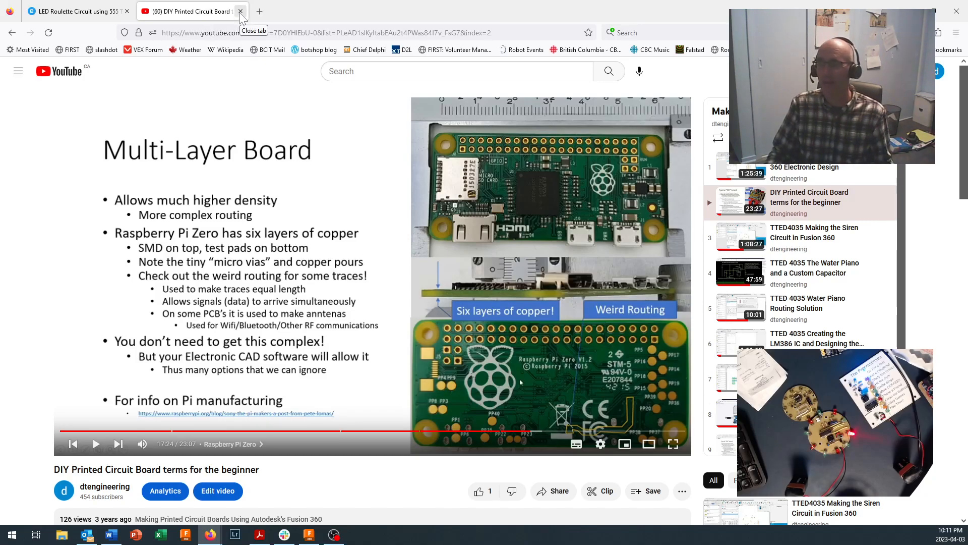
Close the YouTube tab, sample several parts of the LED Roulette Circuit video on the elonics.org page, and pause it.
{"action": "left_click", "coordinate": [240, 12]}
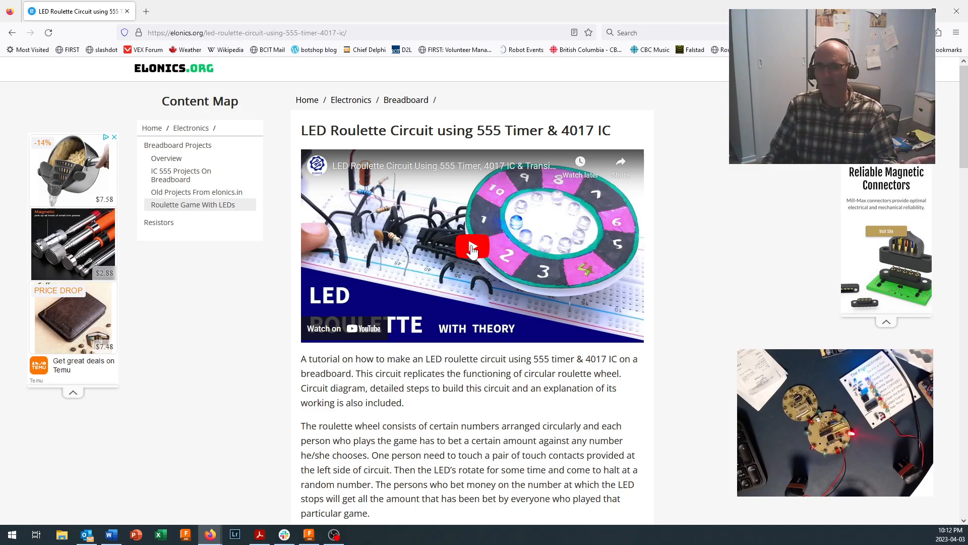
{"action": "left_click", "coordinate": [473, 249]}
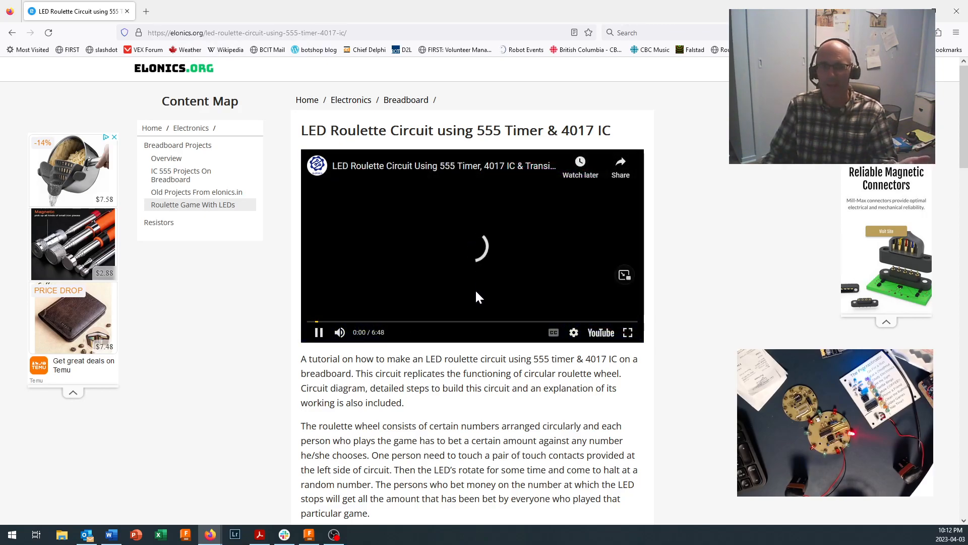
{"action": "left_click", "coordinate": [401, 321]}
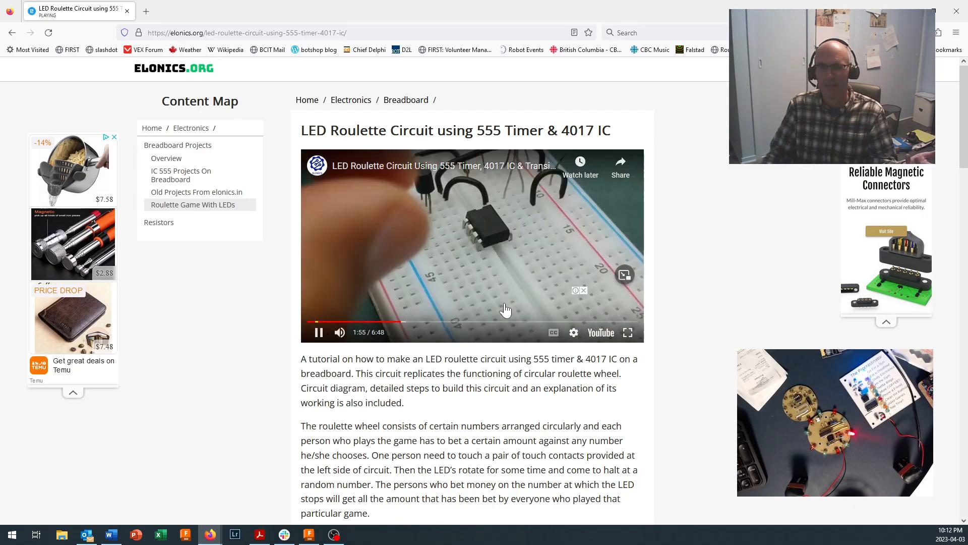
{"action": "left_click", "coordinate": [506, 321]}
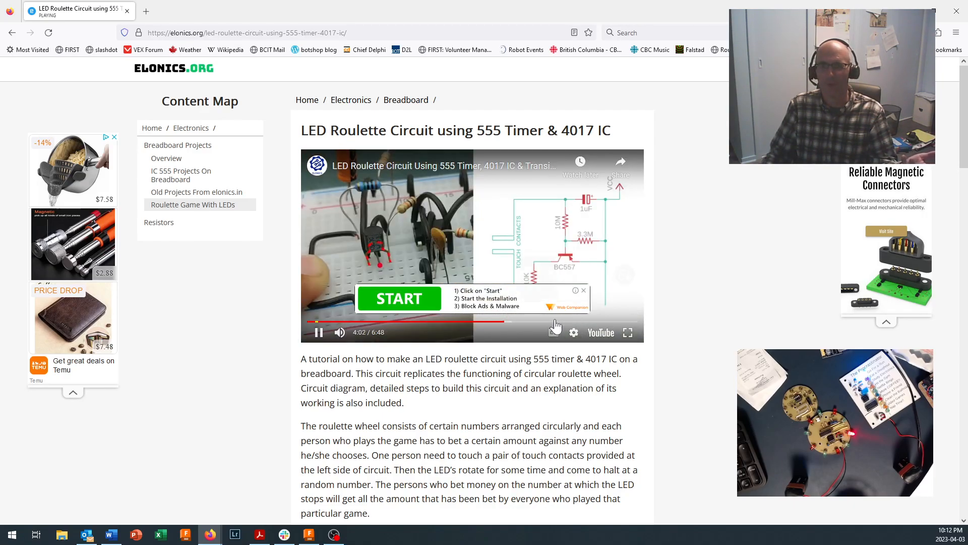
{"action": "left_click", "coordinate": [560, 321]}
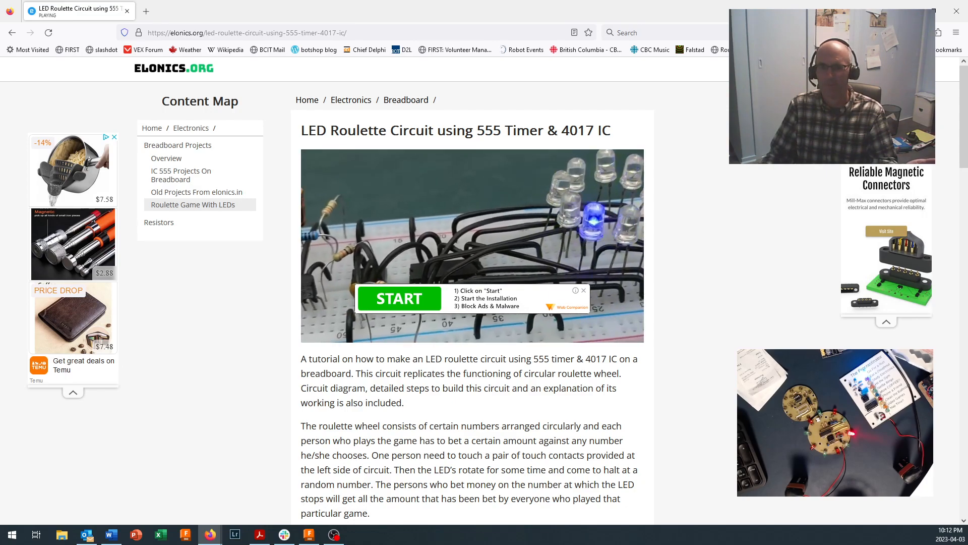
{"action": "left_click", "coordinate": [319, 331]}
Review the article's required components, circuit diagram and explanation of how the LED roulette circuit works.
{"action": "scroll", "coordinate": [396, 347], "scroll_direction": "down", "scroll_amount": 3}
{"action": "scroll", "coordinate": [396, 347], "scroll_direction": "down", "scroll_amount": 7}
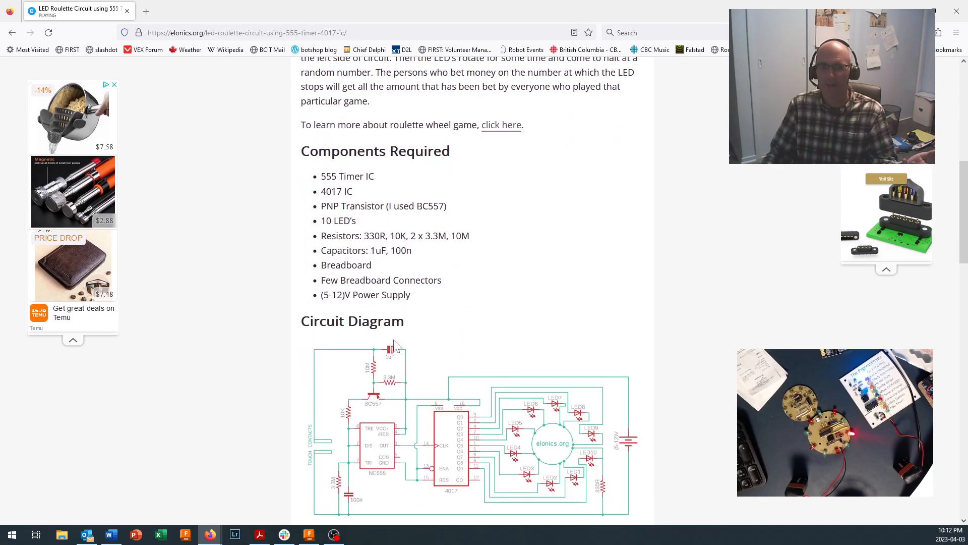
{"action": "scroll", "coordinate": [394, 347], "scroll_direction": "down", "scroll_amount": 1}
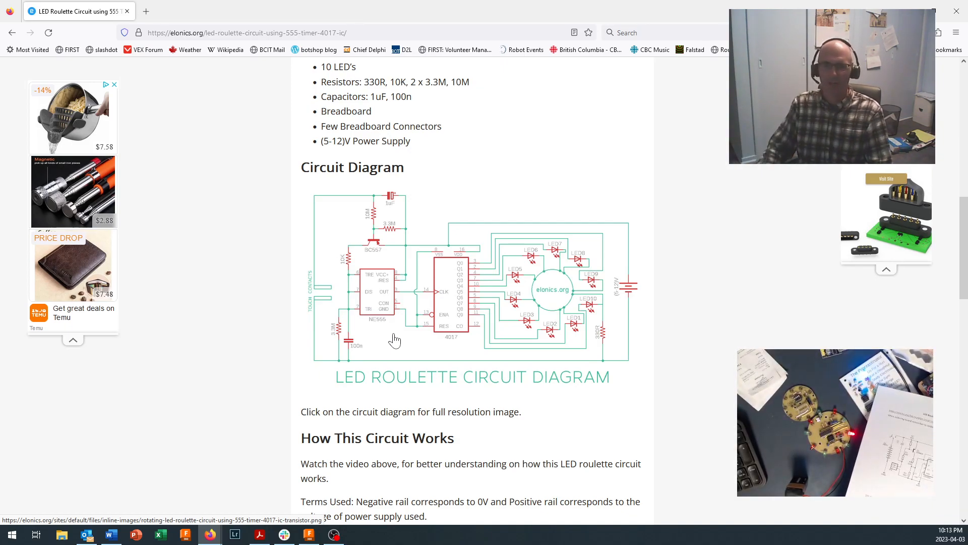
{"action": "scroll", "coordinate": [406, 396], "scroll_direction": "down", "scroll_amount": 5}
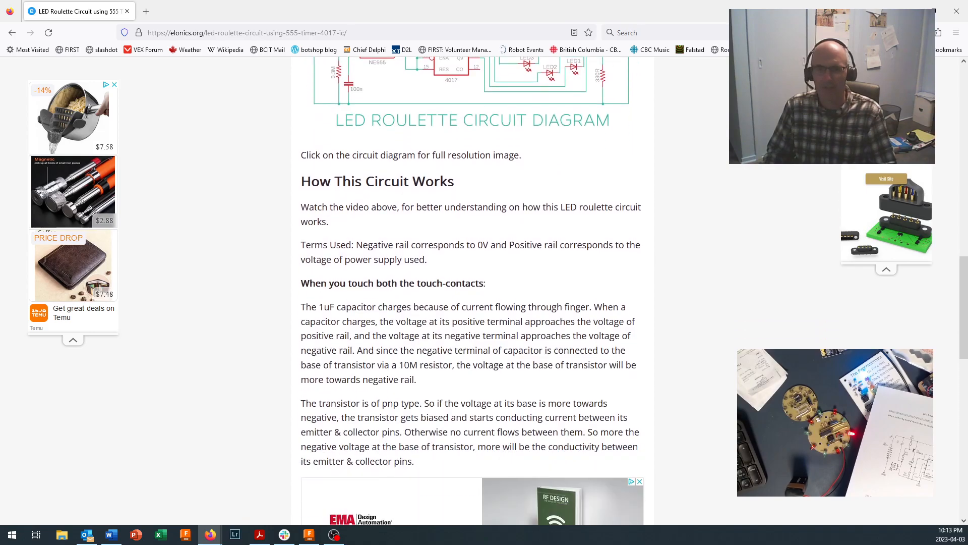
{"action": "scroll", "coordinate": [410, 377], "scroll_direction": "down", "scroll_amount": 2}
{"action": "scroll", "coordinate": [410, 377], "scroll_direction": "up", "scroll_amount": 12}
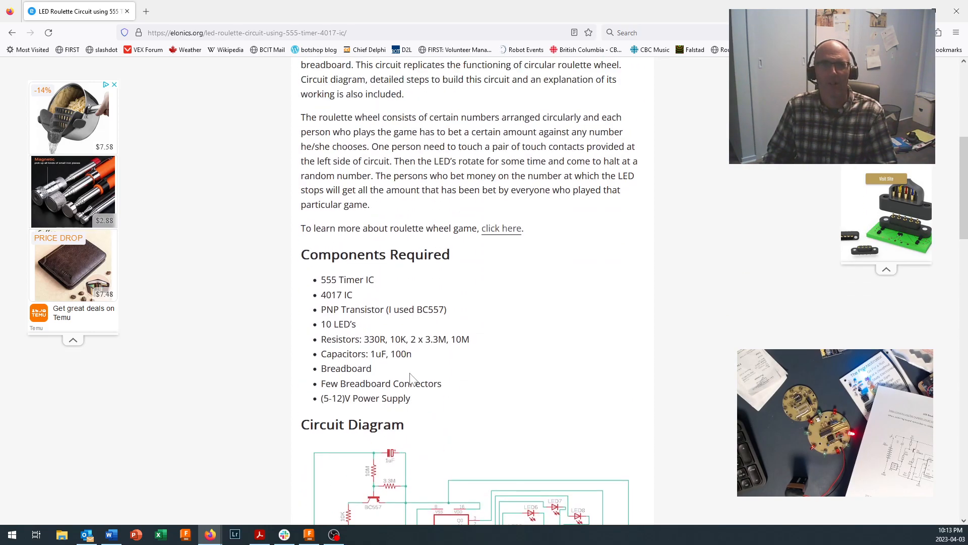
{"action": "scroll", "coordinate": [410, 377], "scroll_direction": "up", "scroll_amount": 6}
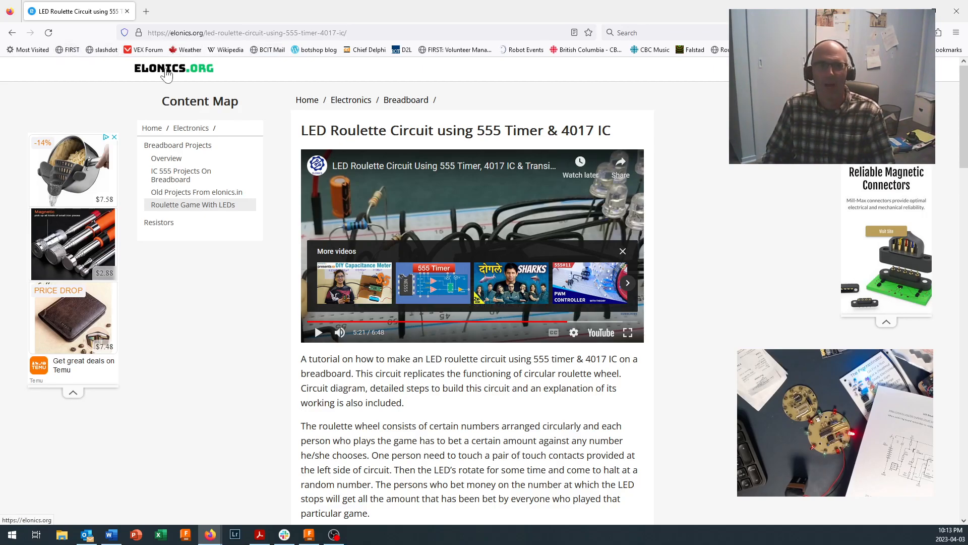
Open the elonics.org home page and browse its latest articles and tutorials.
{"action": "left_click", "coordinate": [166, 71]}
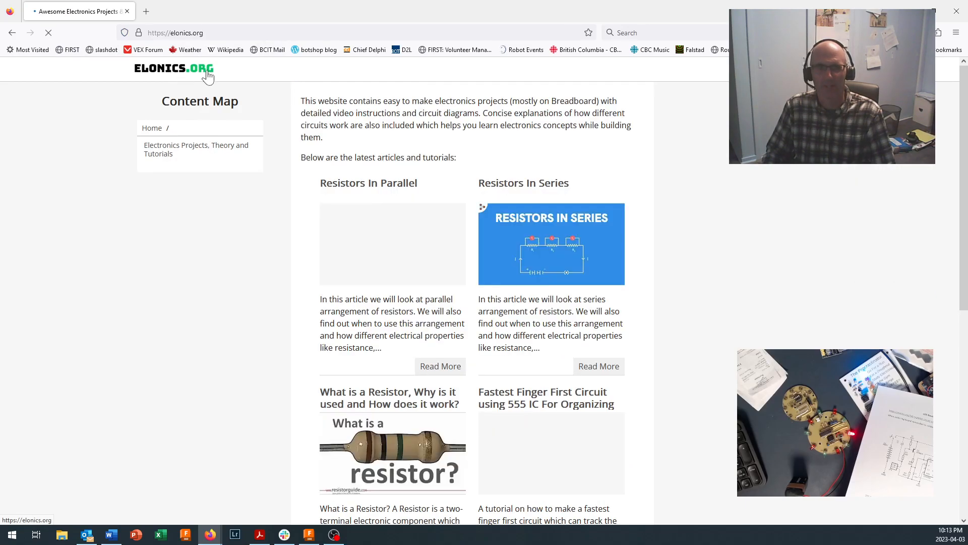
{"action": "scroll", "coordinate": [492, 308], "scroll_direction": "down", "scroll_amount": 9}
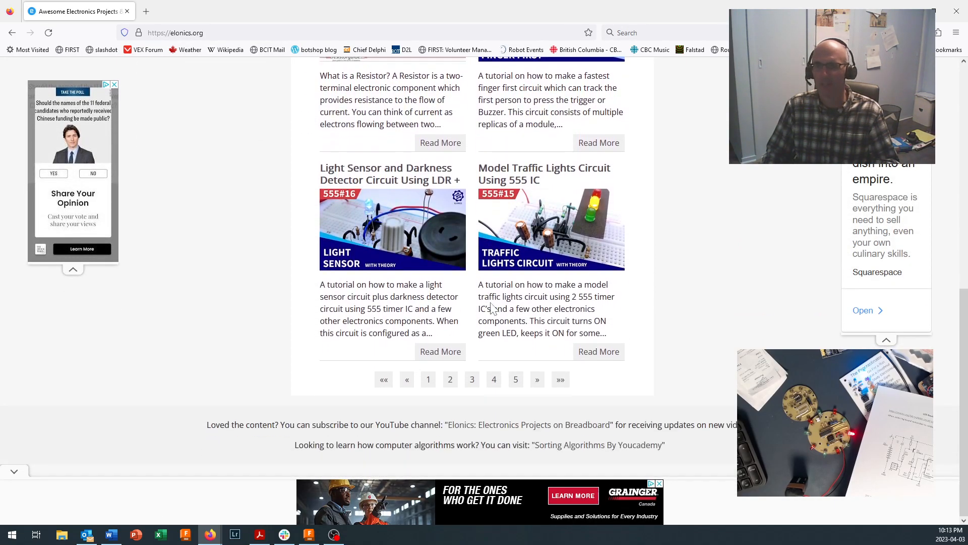
{"action": "scroll", "coordinate": [491, 307], "scroll_direction": "up", "scroll_amount": 1}
{"action": "scroll", "coordinate": [492, 307], "scroll_direction": "down", "scroll_amount": 1}
{"action": "scroll", "coordinate": [492, 307], "scroll_direction": "up", "scroll_amount": 10}
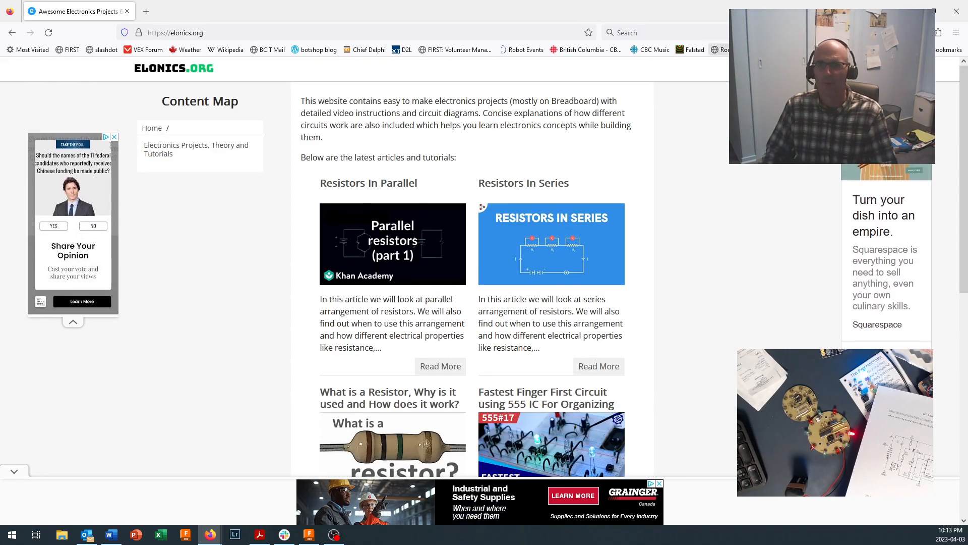
Switch to Autodesk Fusion 360 and hide the data panel beside the LED Roulette Wheel 555 4017 schematic.
{"action": "left_click", "coordinate": [907, 5]}
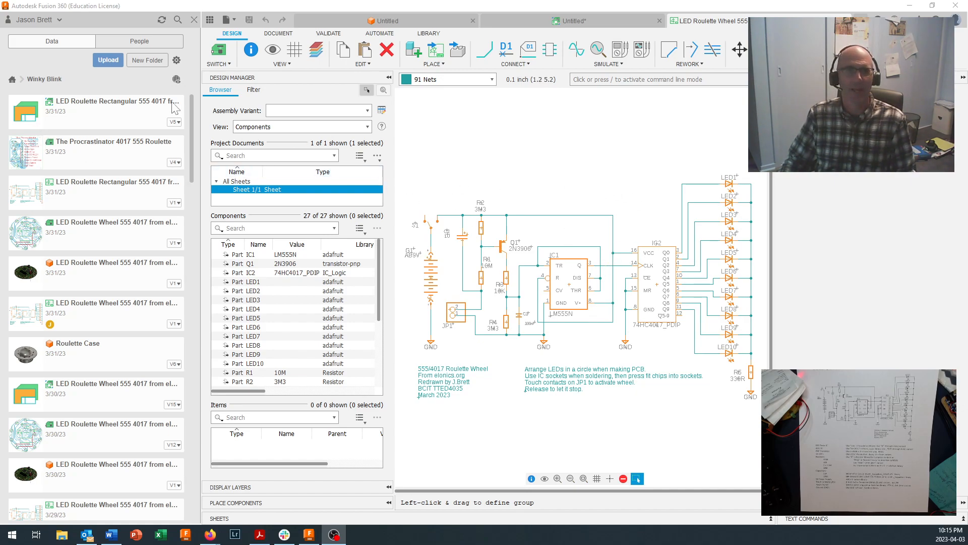
{"action": "left_click", "coordinate": [210, 19]}
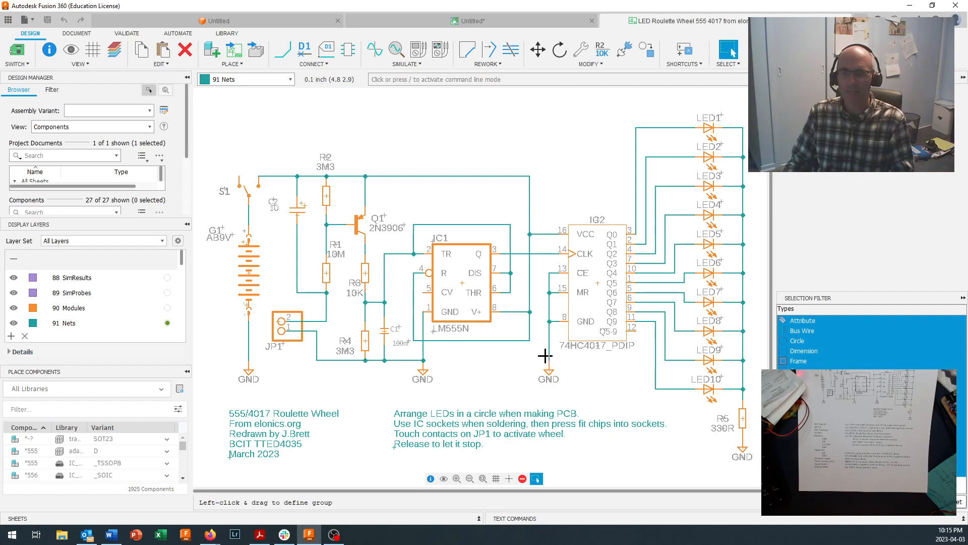
Delete the wire segment connecting IC2's pin 8 junction to the GND symbol below it.
{"action": "scroll", "coordinate": [554, 356], "scroll_direction": "up", "scroll_amount": 3}
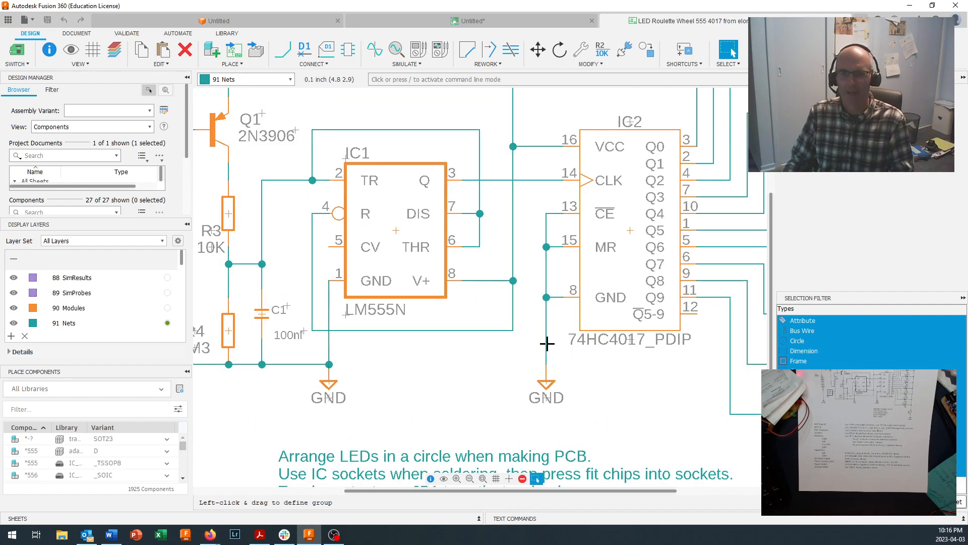
{"action": "left_click", "coordinate": [545, 346]}
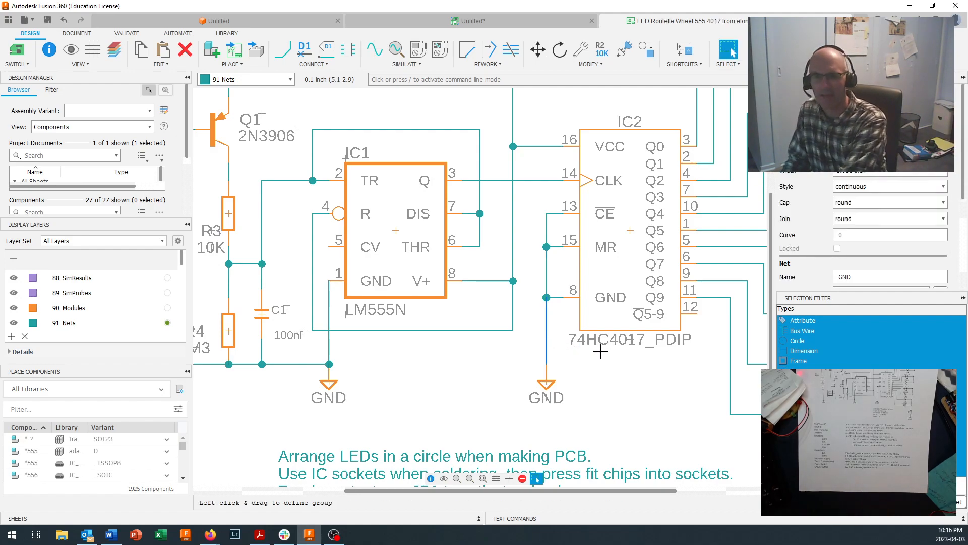
{"action": "key", "text": "Delete"}
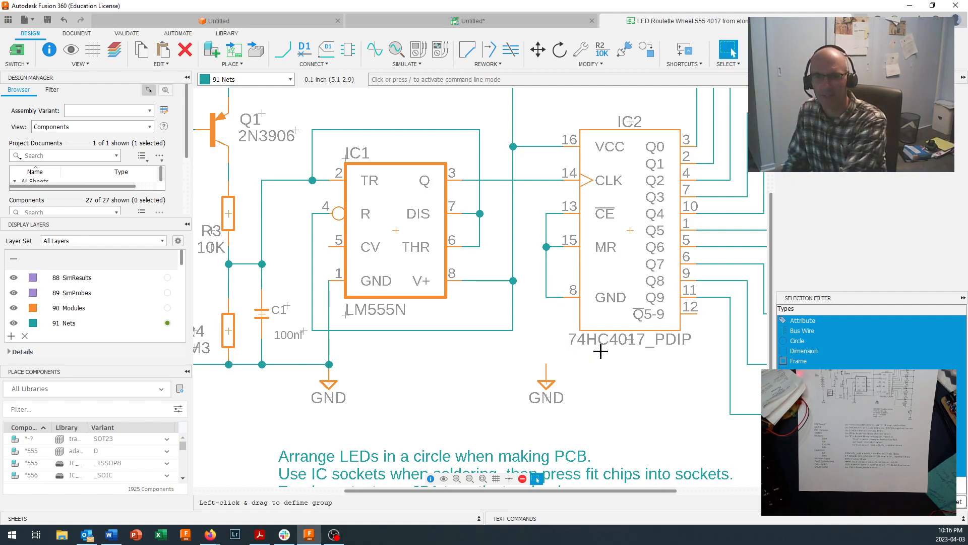
Check the net name of the detached wire joining IC2's pins 8, 13 and 15.
{"action": "left_click", "coordinate": [545, 296]}
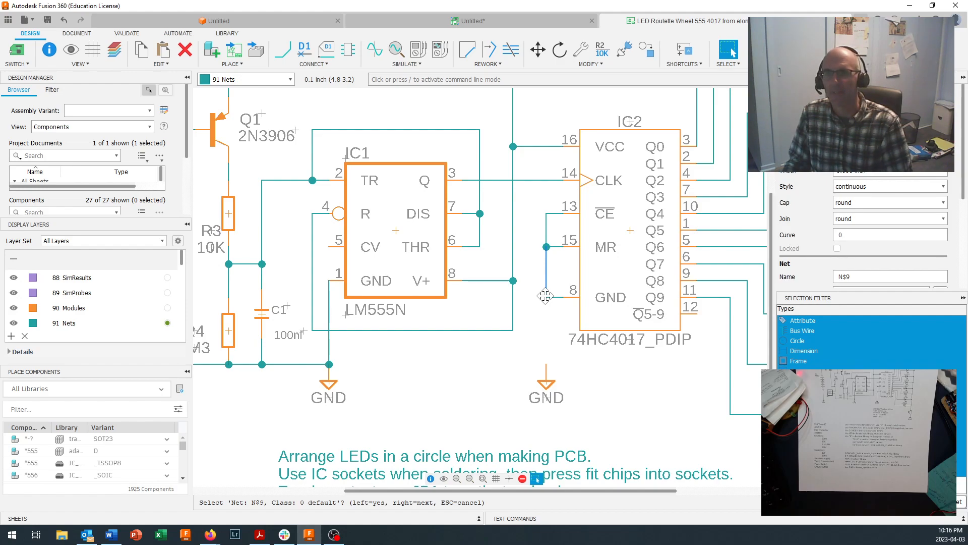
{"action": "left_click", "coordinate": [845, 277]}
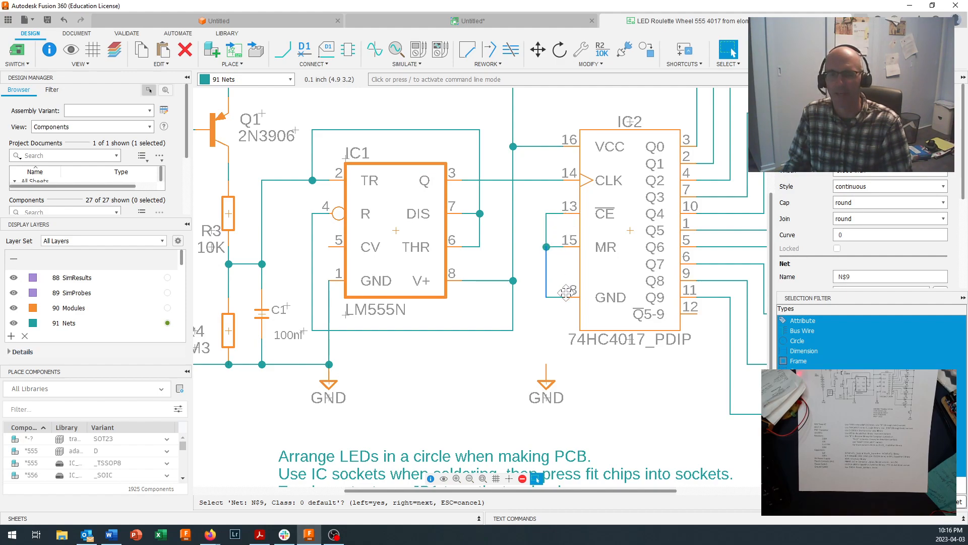
{"action": "left_click", "coordinate": [545, 229]}
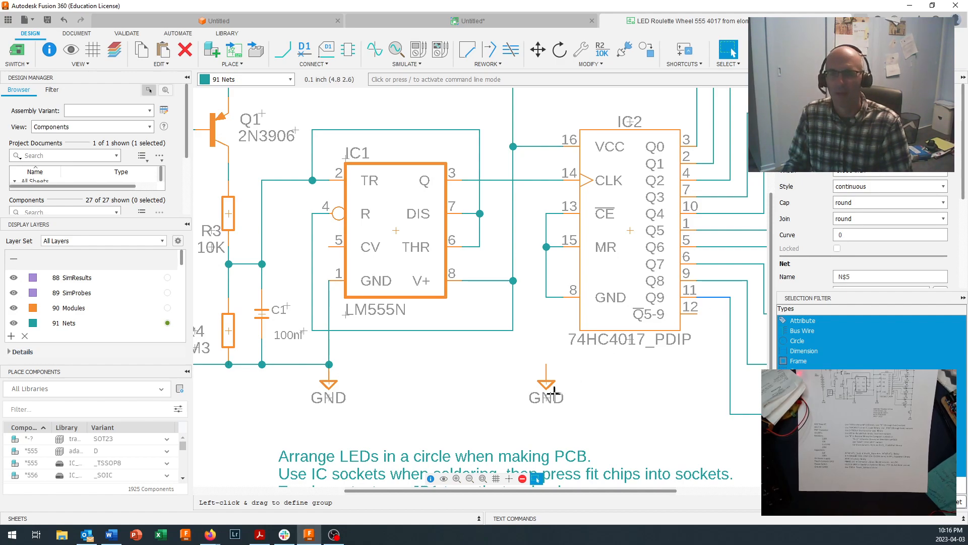
{"action": "left_click", "coordinate": [557, 361]}
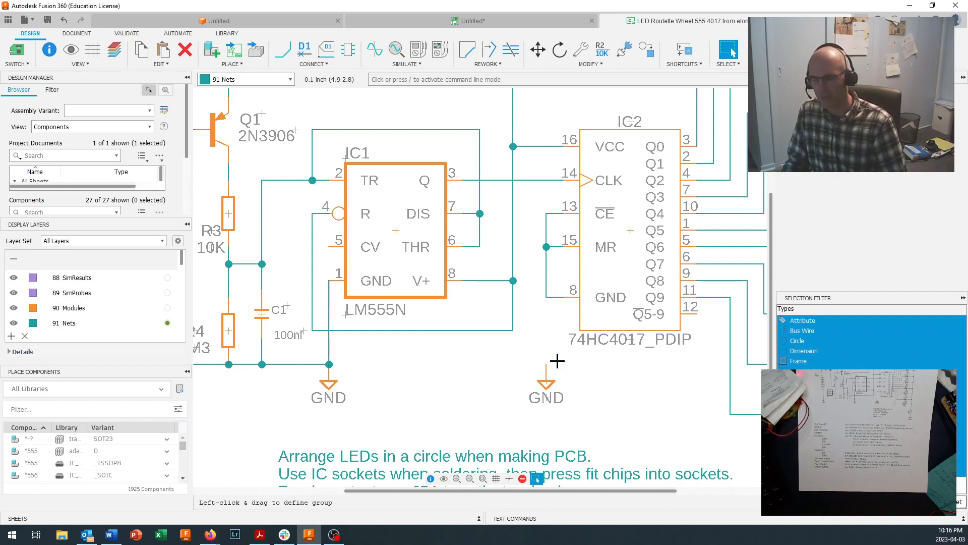
Draw a net from the GND symbol below IC2 to the pin 8 wire and merge segment N$9 into supply net GND.
{"action": "left_click", "coordinate": [546, 363]}
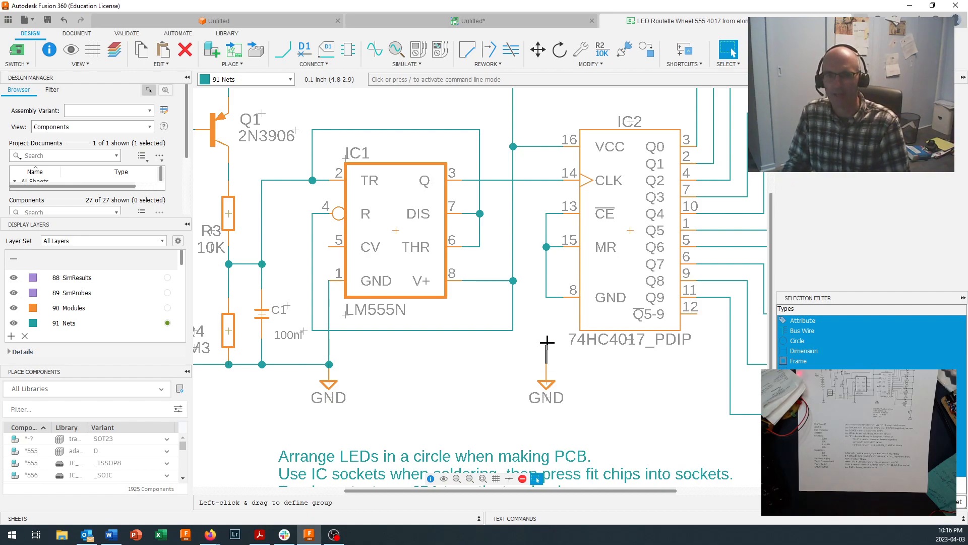
{"action": "left_click_drag", "start_coordinate": [548, 314], "coordinate": [540, 319]}
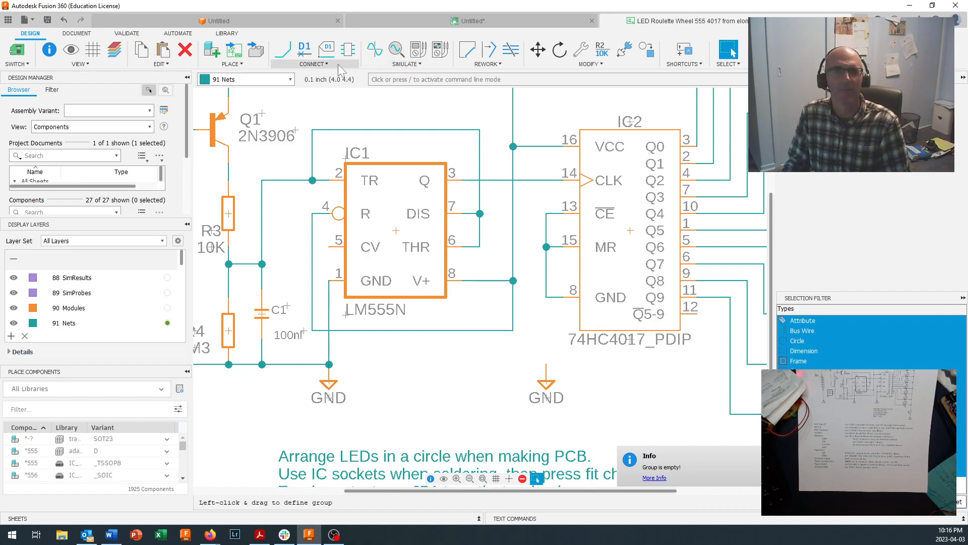
{"action": "left_click", "coordinate": [282, 49]}
{"action": "left_click", "coordinate": [547, 364]}
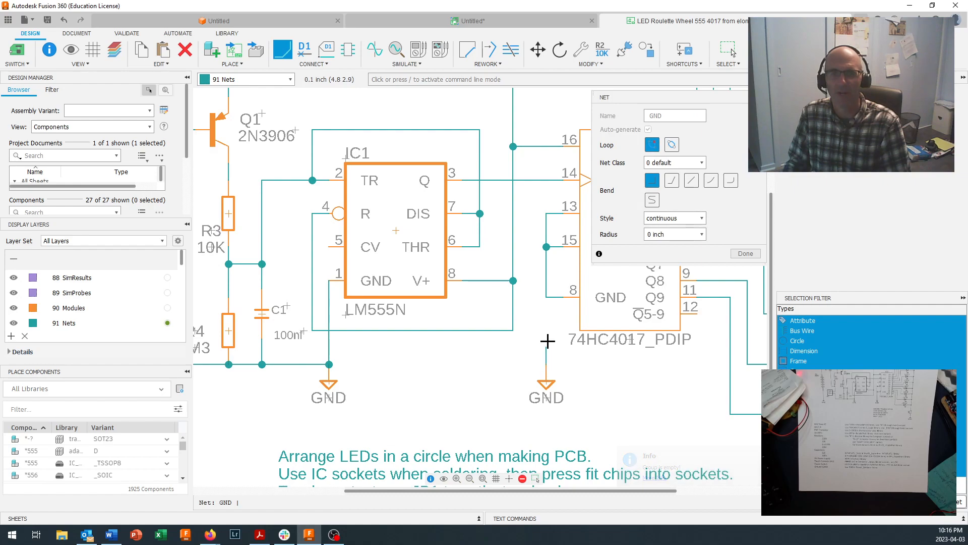
{"action": "left_click", "coordinate": [547, 304]}
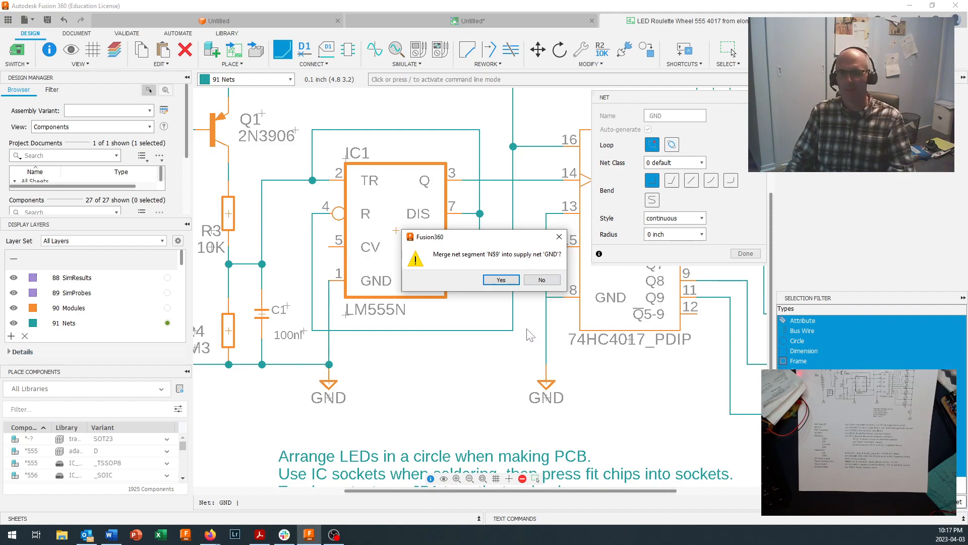
{"action": "left_click", "coordinate": [514, 286]}
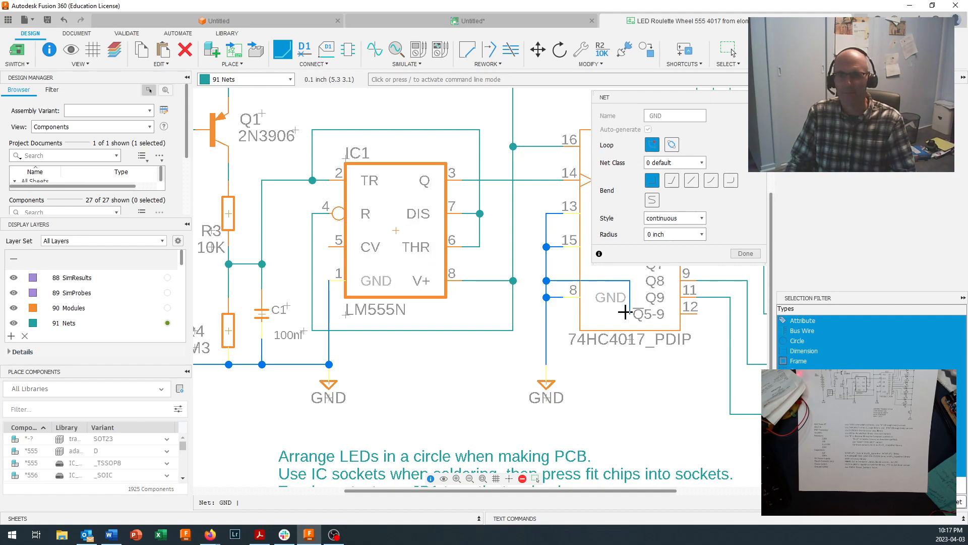
{"action": "key", "text": "Escape"}
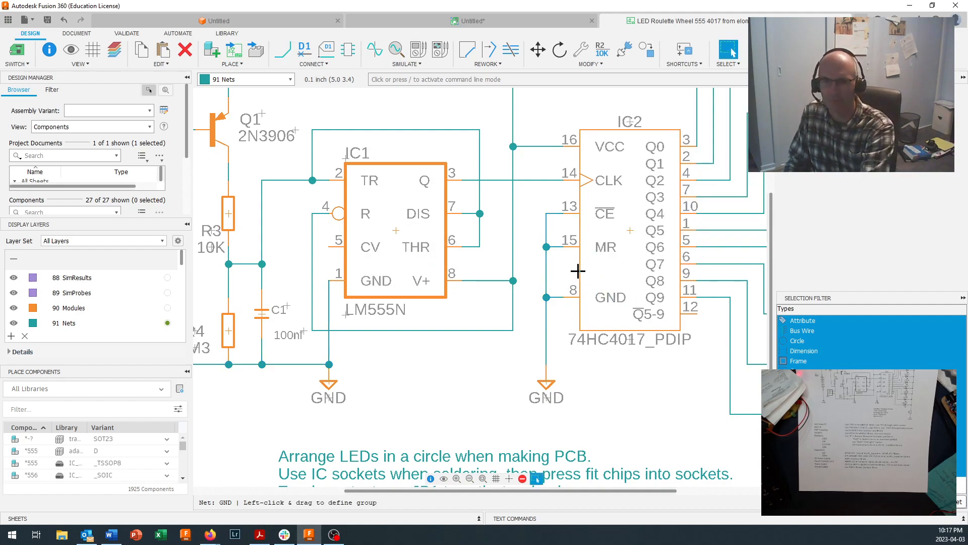
Compare the net names of IC2's reconnected ground wire and the ground wire below IC1.
{"action": "left_click", "coordinate": [547, 274]}
{"action": "left_click", "coordinate": [842, 277]}
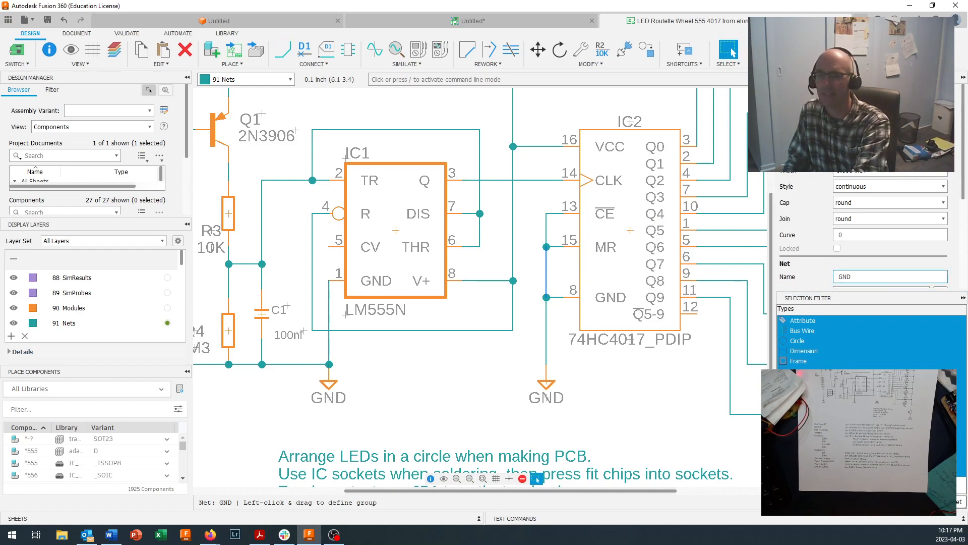
{"action": "left_click", "coordinate": [609, 306]}
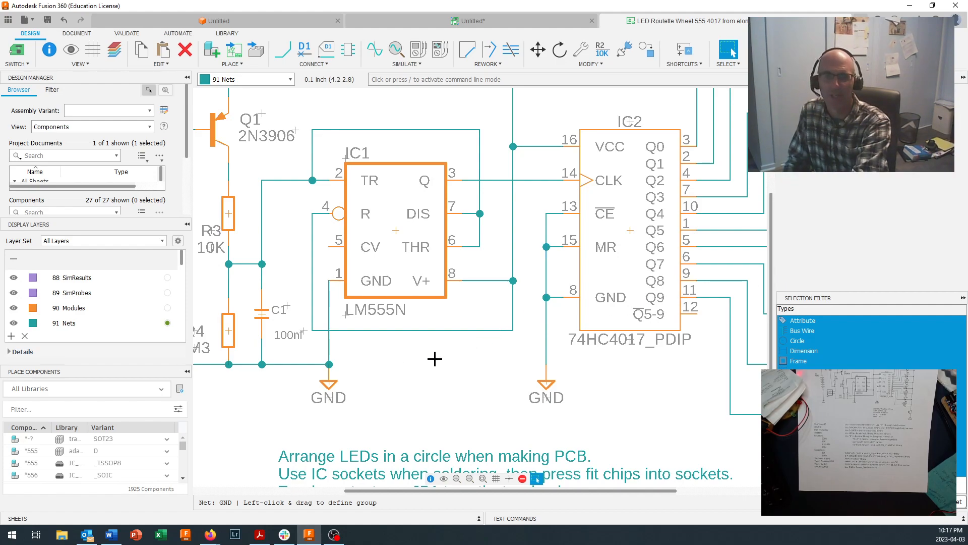
{"action": "left_click", "coordinate": [297, 364]}
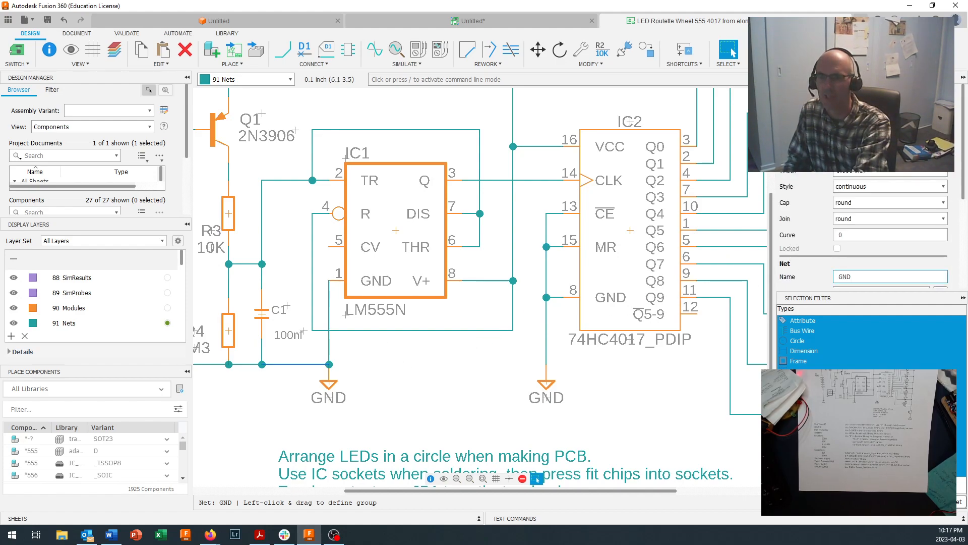
{"action": "left_click", "coordinate": [557, 306]}
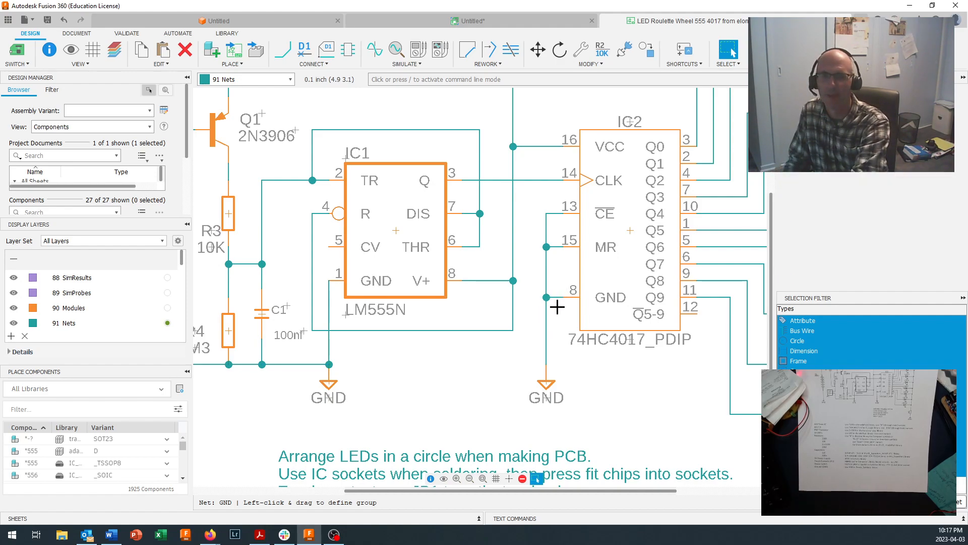
Remove the redrawn wire segment between the GND symbol and IC2's pin 8 again.
{"action": "left_click", "coordinate": [546, 333]}
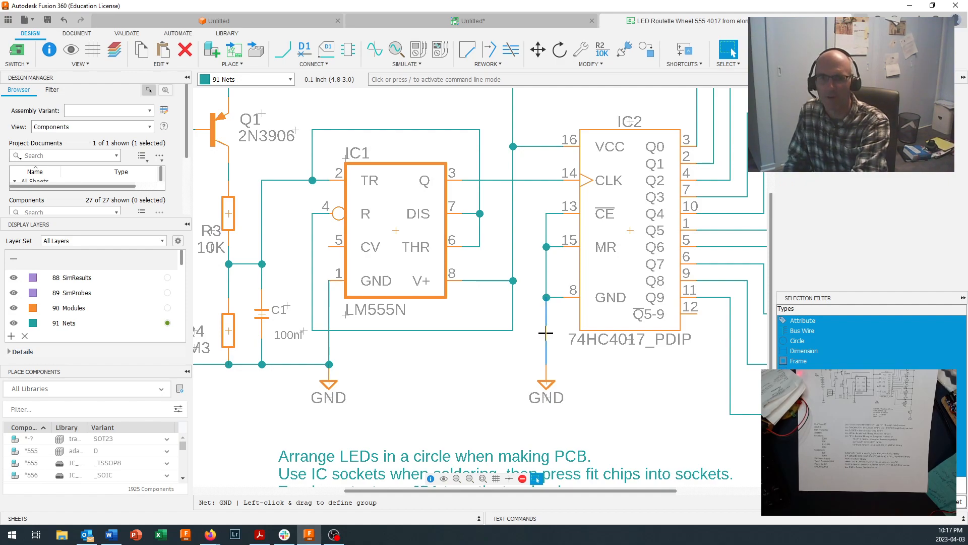
{"action": "key", "text": "Delete"}
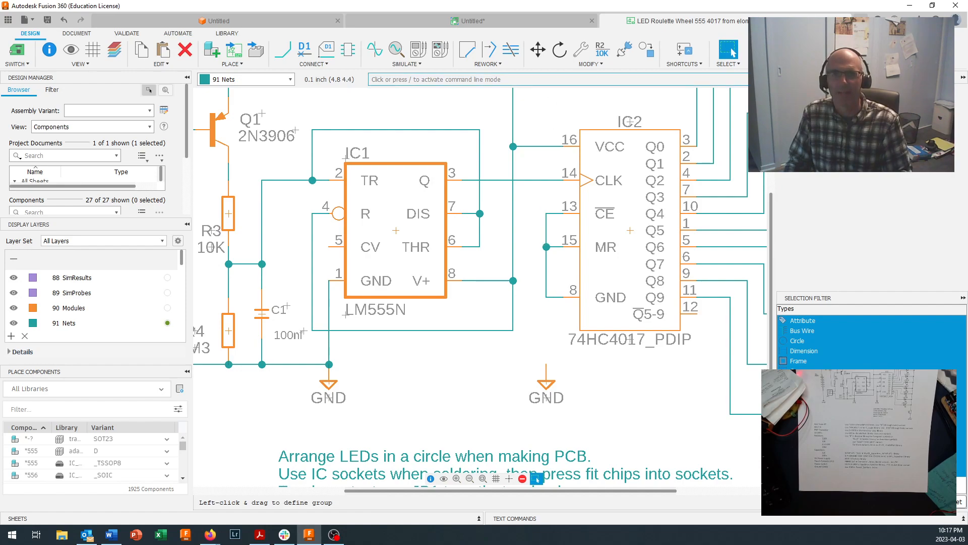
Try to draw a net from IC2's pin 8 wire to the GND symbol below, declining to merge N$9 into GND.
{"action": "left_click", "coordinate": [286, 56]}
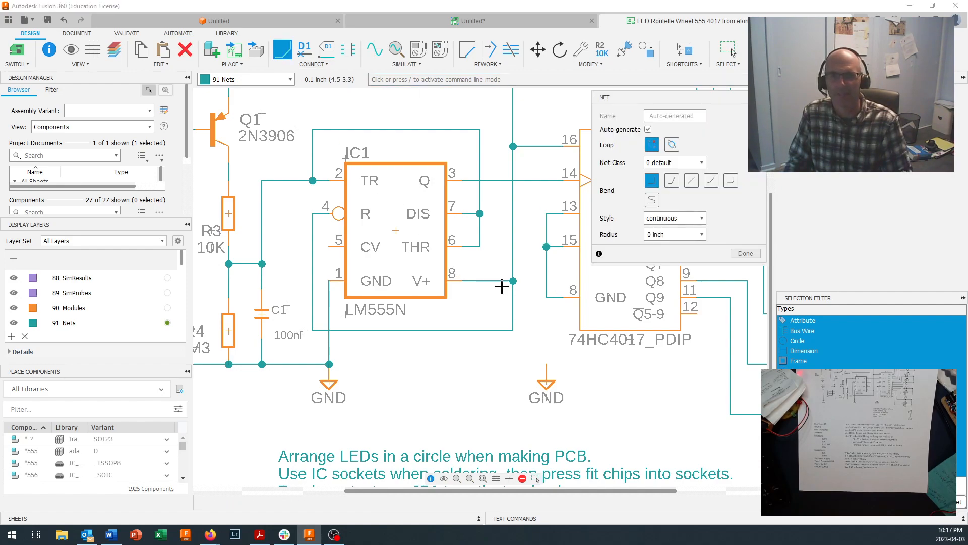
{"action": "left_click", "coordinate": [547, 297]}
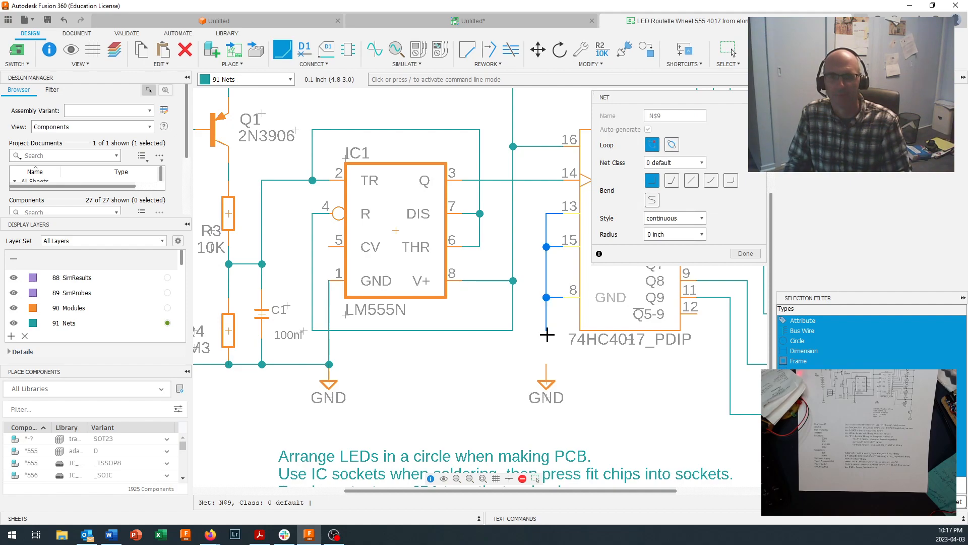
{"action": "left_click", "coordinate": [547, 364]}
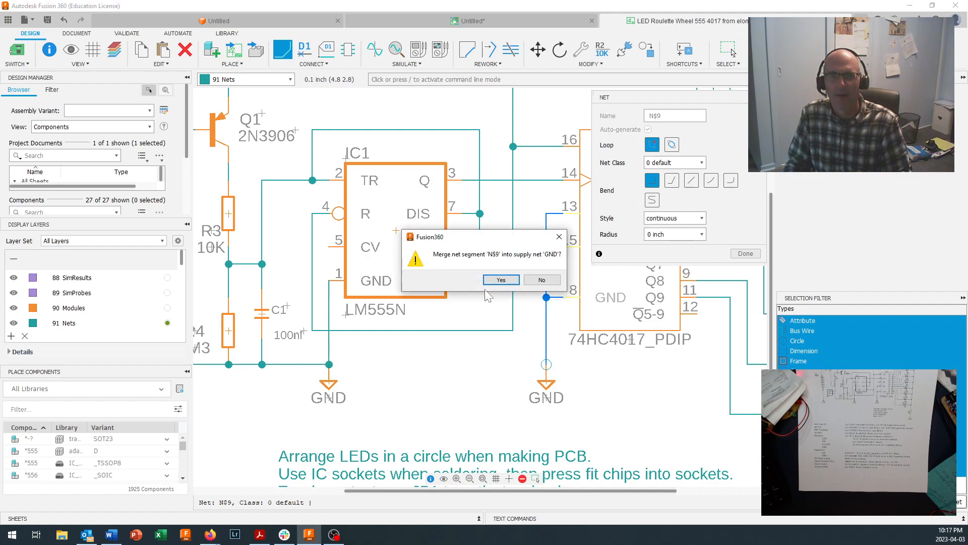
{"action": "left_click", "coordinate": [553, 282]}
{"action": "left_click", "coordinate": [555, 302]}
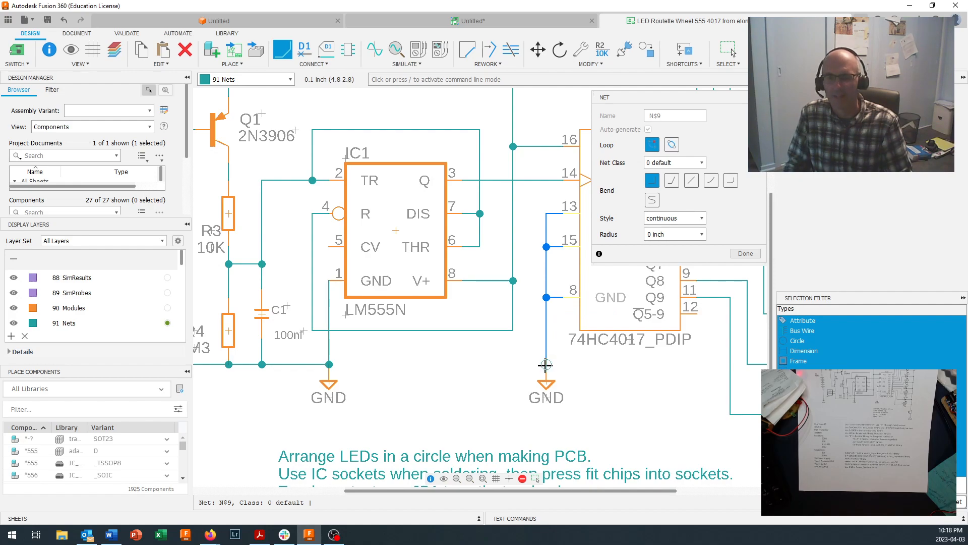
{"action": "key", "text": "Escape"}
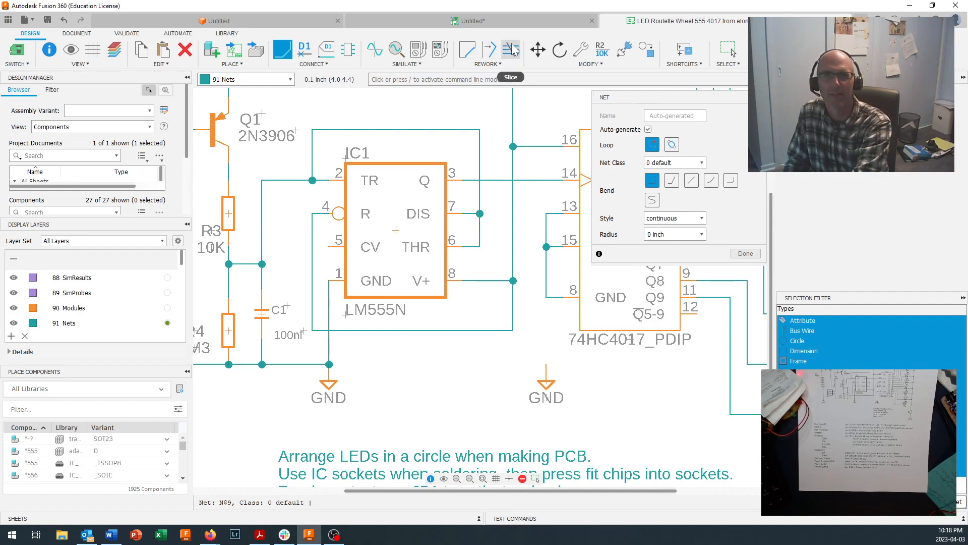
Draw a net from the GND symbol below IC2 up to the pin 8 wire and accept merging N$9 into GND.
{"action": "left_click", "coordinate": [547, 364]}
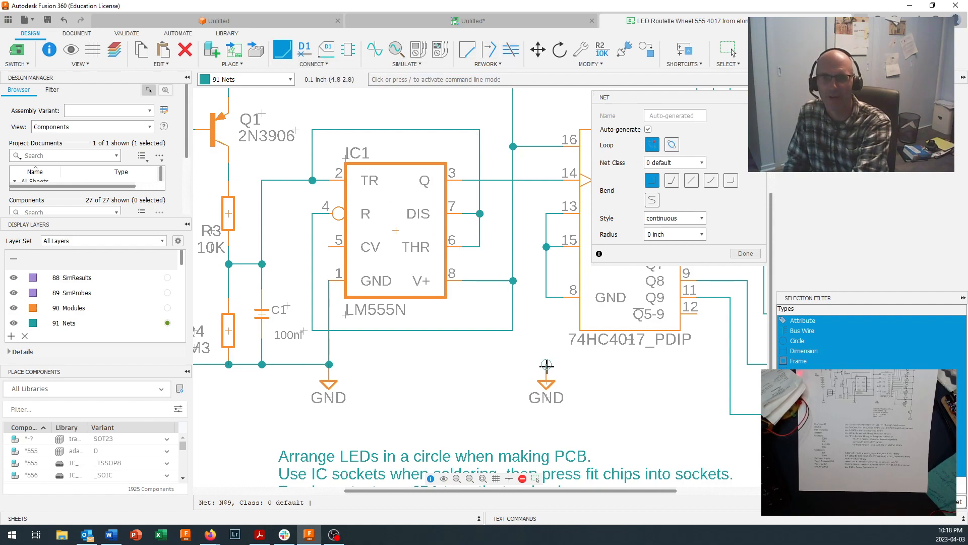
{"action": "left_click", "coordinate": [545, 298]}
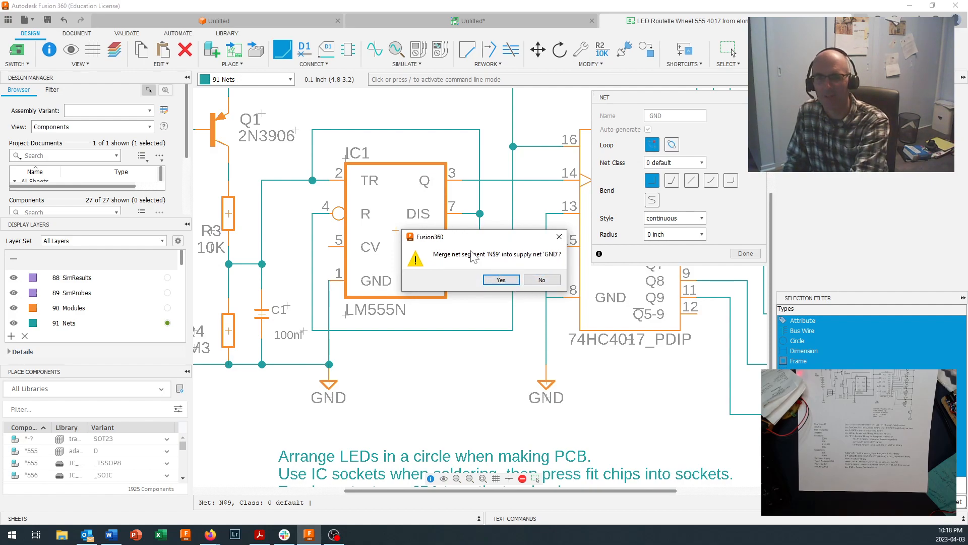
{"action": "left_click", "coordinate": [513, 282]}
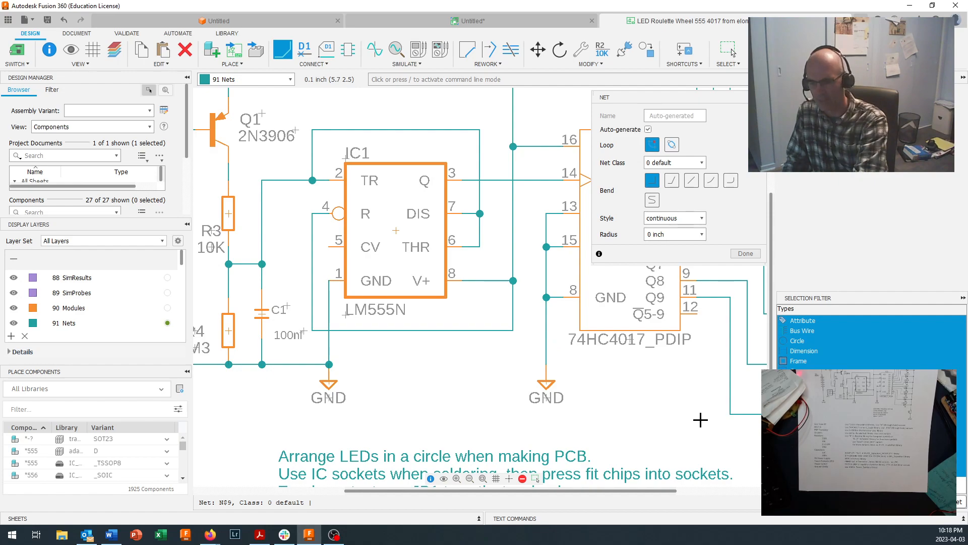
{"action": "key", "text": "Escape"}
Check the net names of IC2's reconnected ground wire and the wire feeding its VCC pin.
{"action": "left_click", "coordinate": [547, 333]}
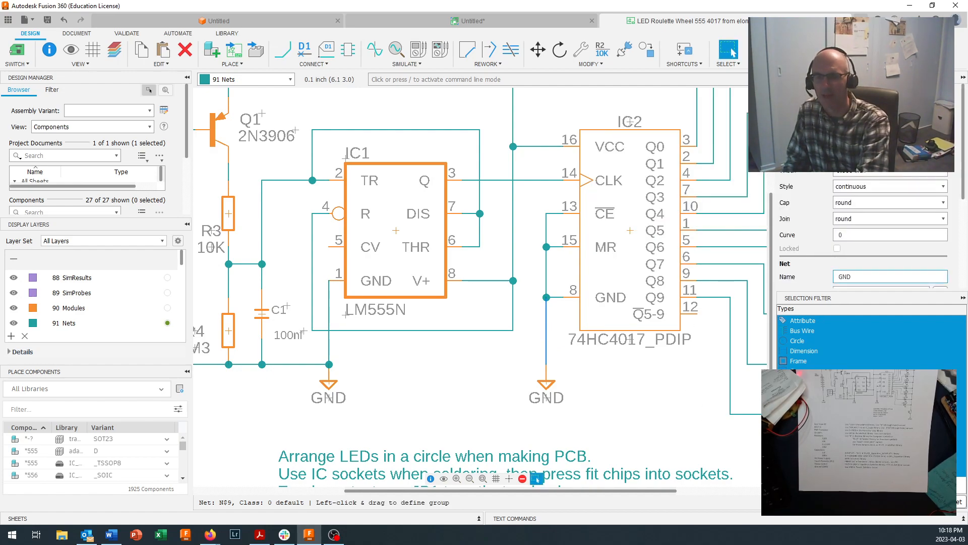
{"action": "scroll", "coordinate": [518, 281], "scroll_direction": "down", "scroll_amount": 3}
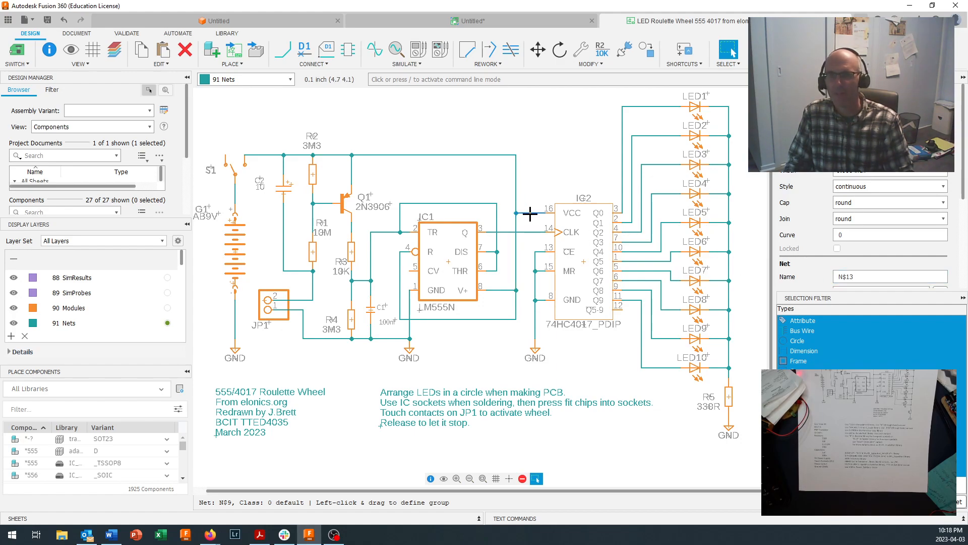
{"action": "left_click", "coordinate": [871, 277]}
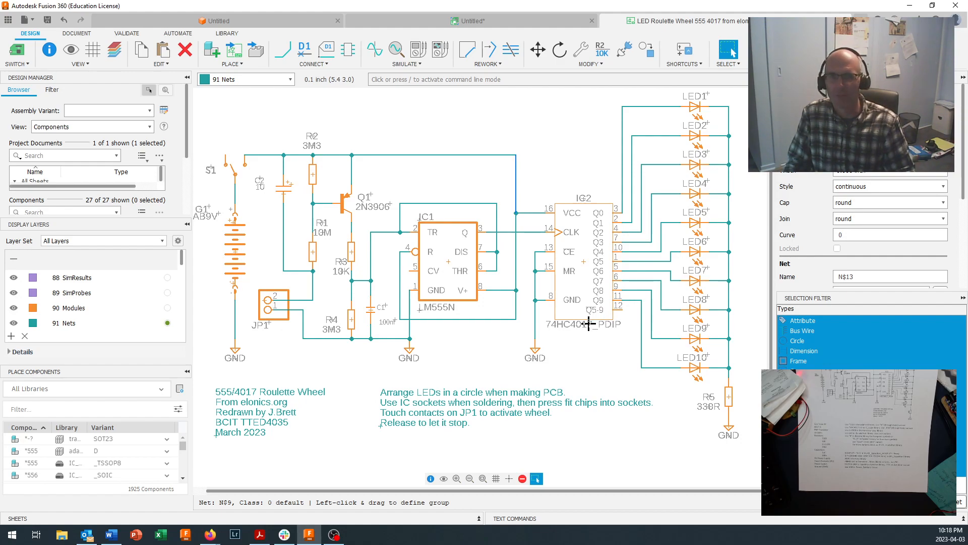
{"action": "scroll", "coordinate": [589, 324], "scroll_direction": "down", "scroll_amount": 1}
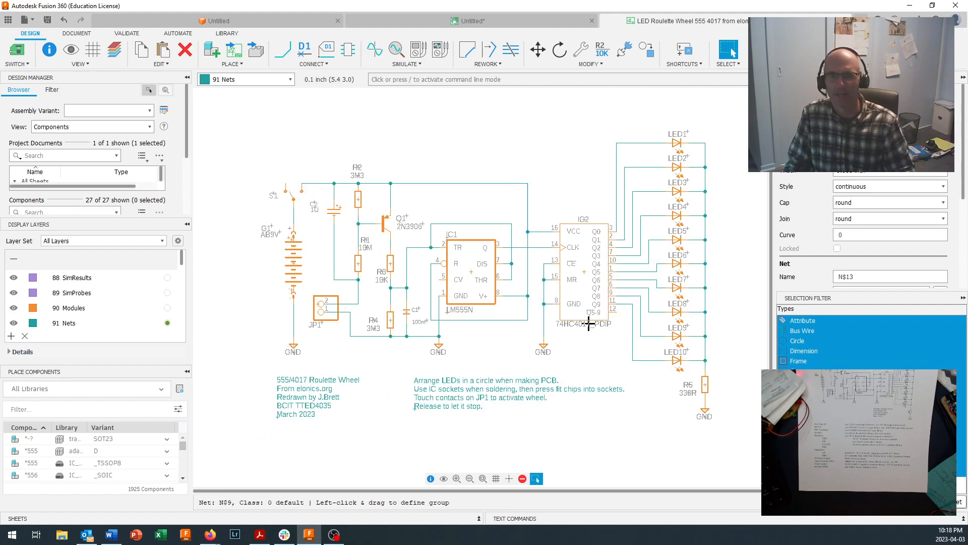
{"action": "scroll", "coordinate": [589, 323], "scroll_direction": "up", "scroll_amount": 1}
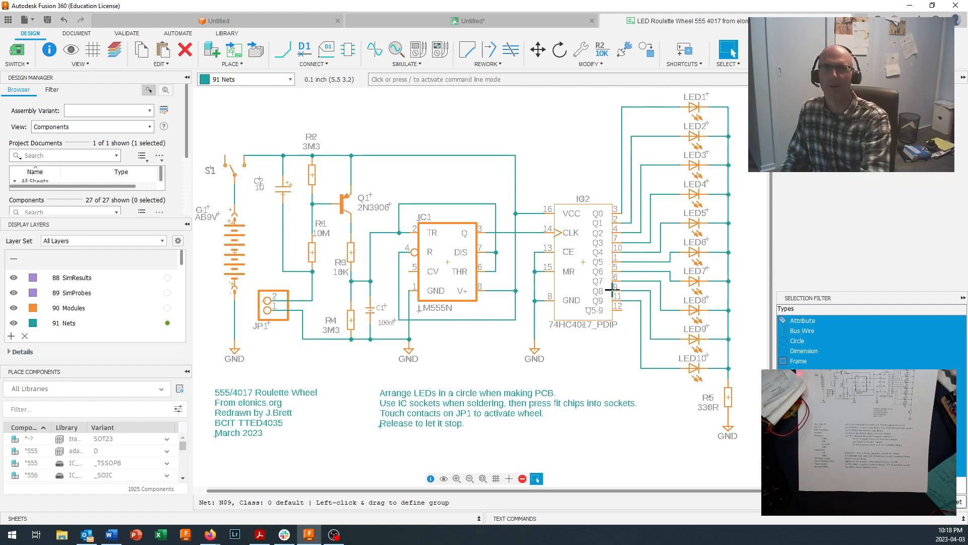
Save the untitled electronics design as "4017 555 Demo Project" in the Winky Blink location.
{"action": "left_click", "coordinate": [505, 20]}
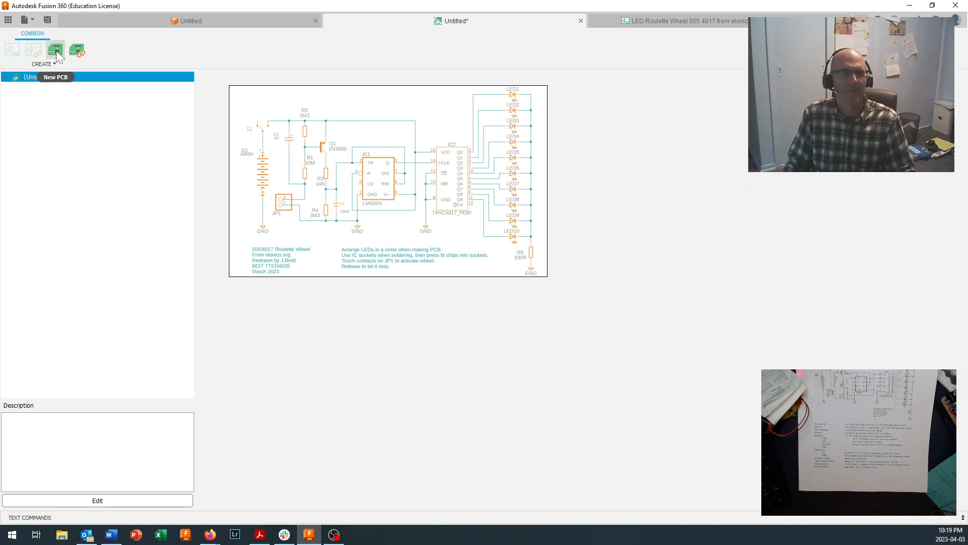
{"action": "left_click", "coordinate": [48, 20]}
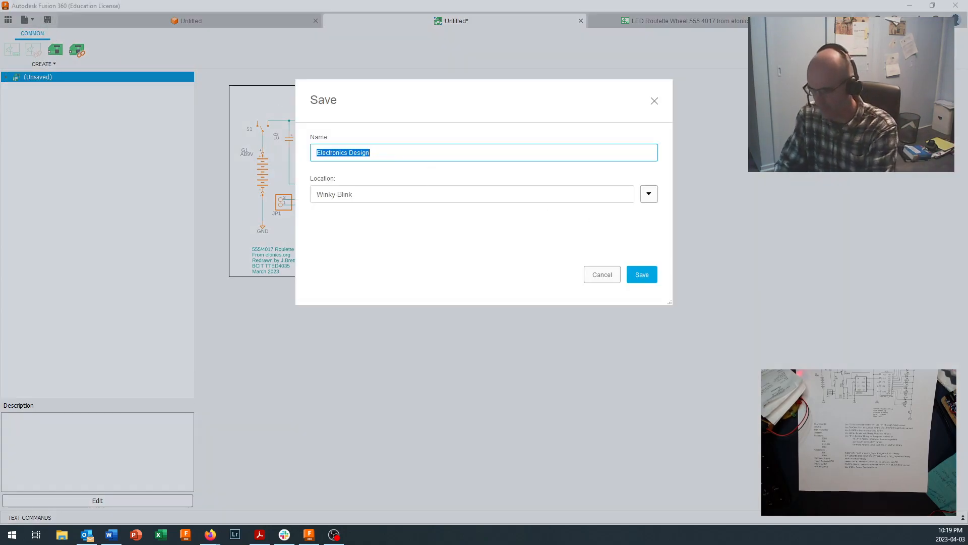
{"action": "type", "text": "f4"}
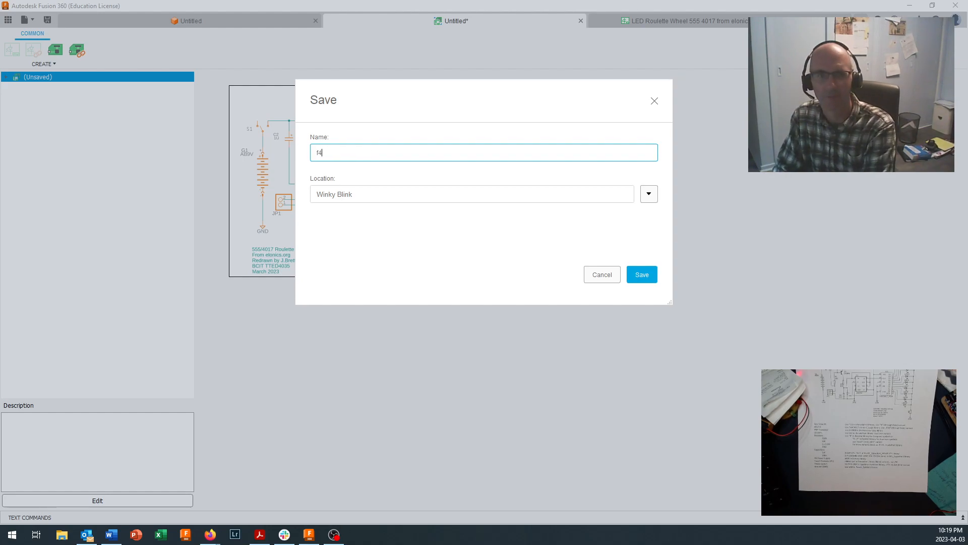
{"action": "type", "text": "017 "}
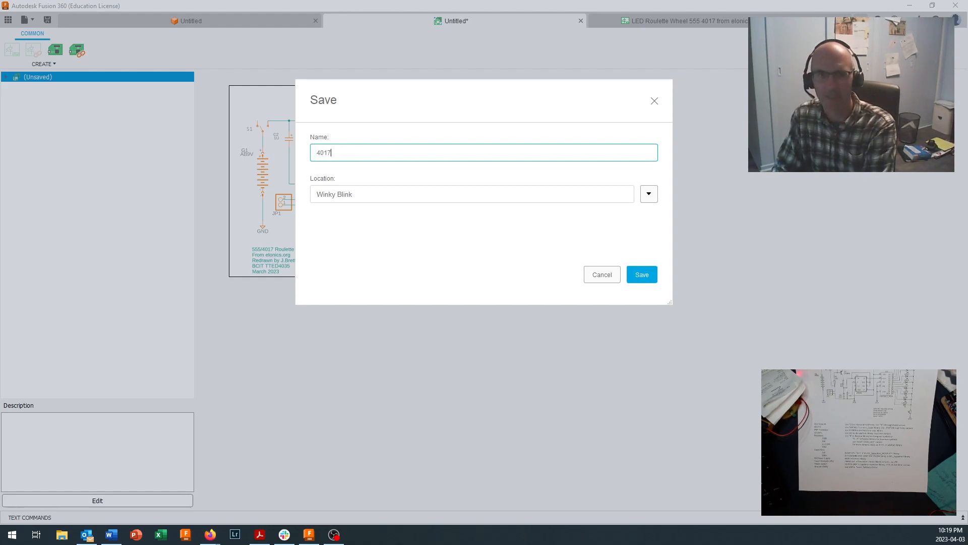
{"action": "type", "text": "555 Demo Proje"}
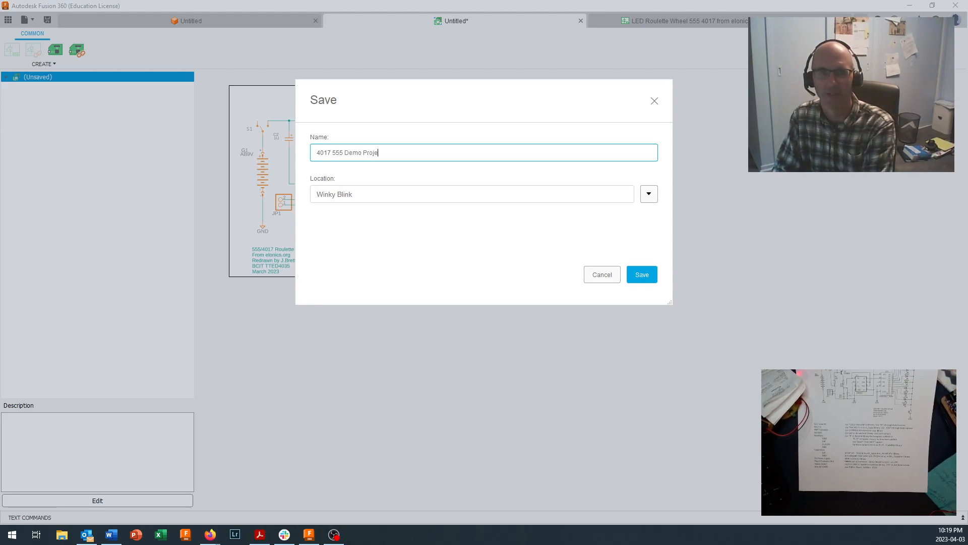
{"action": "type", "text": "ct"}
{"action": "key", "text": "Return"}
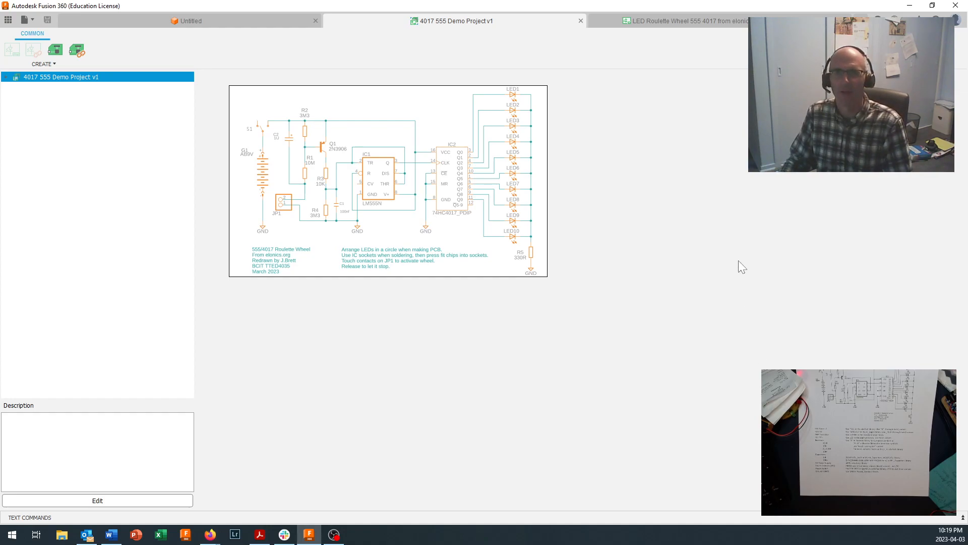
Create a new PCB from the 4017 555 Demo Project electronics design.
{"action": "left_click", "coordinate": [659, 26]}
{"action": "left_click", "coordinate": [543, 24]}
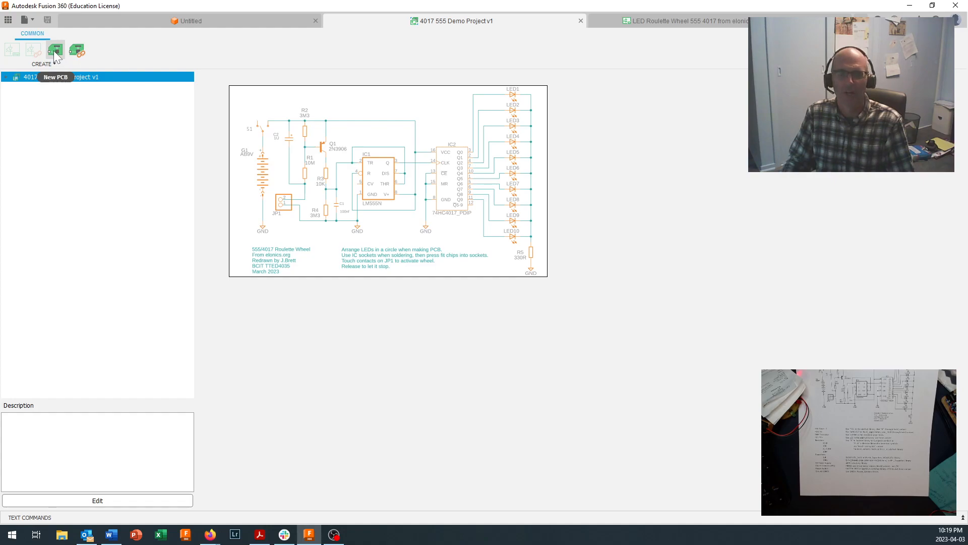
{"action": "left_click", "coordinate": [55, 53]}
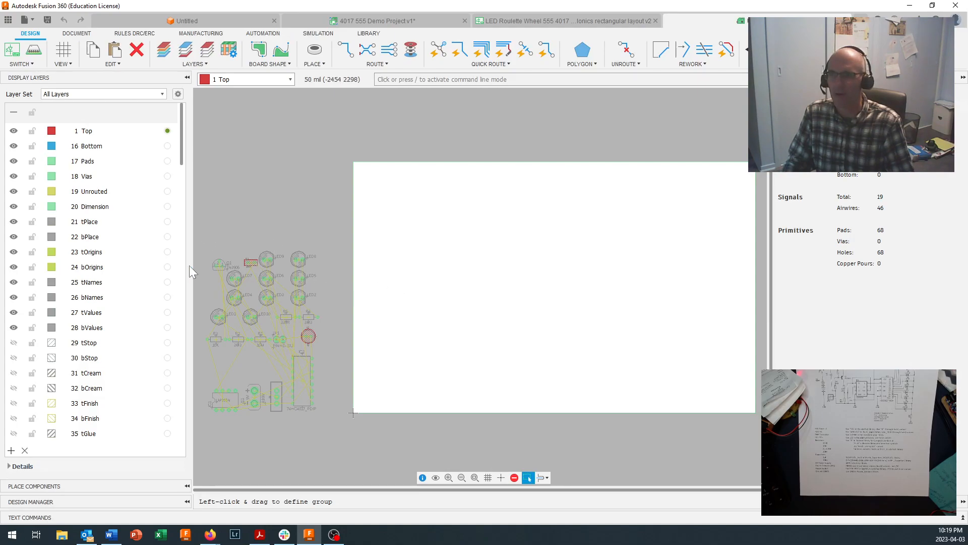
Select all components beside the board and move them together onto the blank board area.
{"action": "left_click_drag", "start_coordinate": [196, 229], "coordinate": [335, 447]}
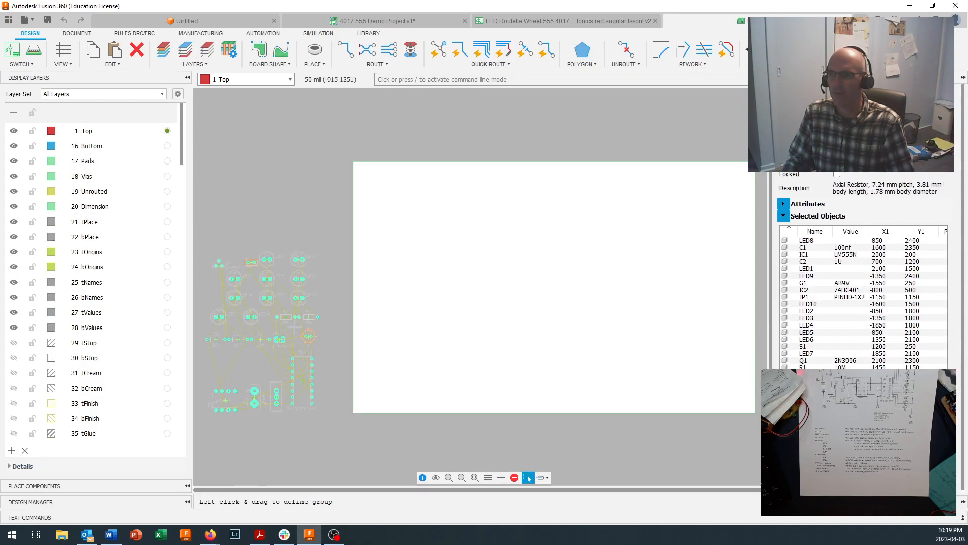
{"action": "left_click_drag", "start_coordinate": [286, 317], "coordinate": [602, 279]}
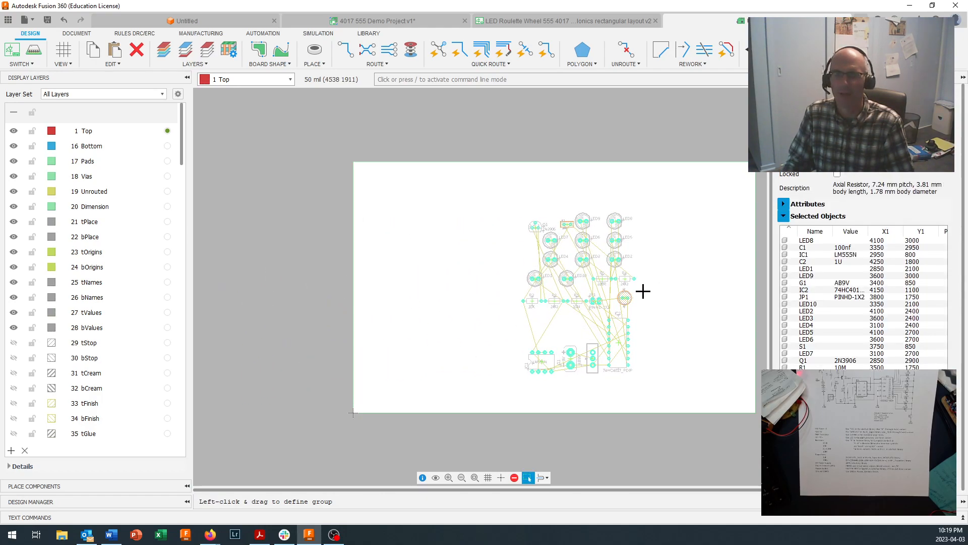
{"action": "scroll", "coordinate": [651, 283], "scroll_direction": "down", "scroll_amount": 2}
{"action": "scroll", "coordinate": [638, 282], "scroll_direction": "up", "scroll_amount": 1}
{"action": "scroll", "coordinate": [562, 262], "scroll_direction": "up", "scroll_amount": 3}
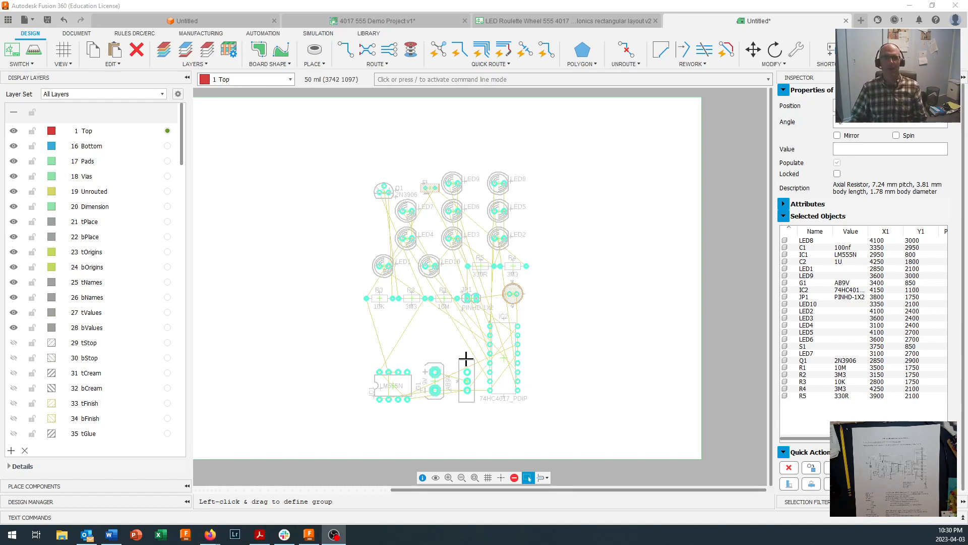
Draw a circular board outline centred on the origin with a radius of about 3000 mil and a 6 mil line width.
{"action": "scroll", "coordinate": [465, 296], "scroll_direction": "down", "scroll_amount": 2}
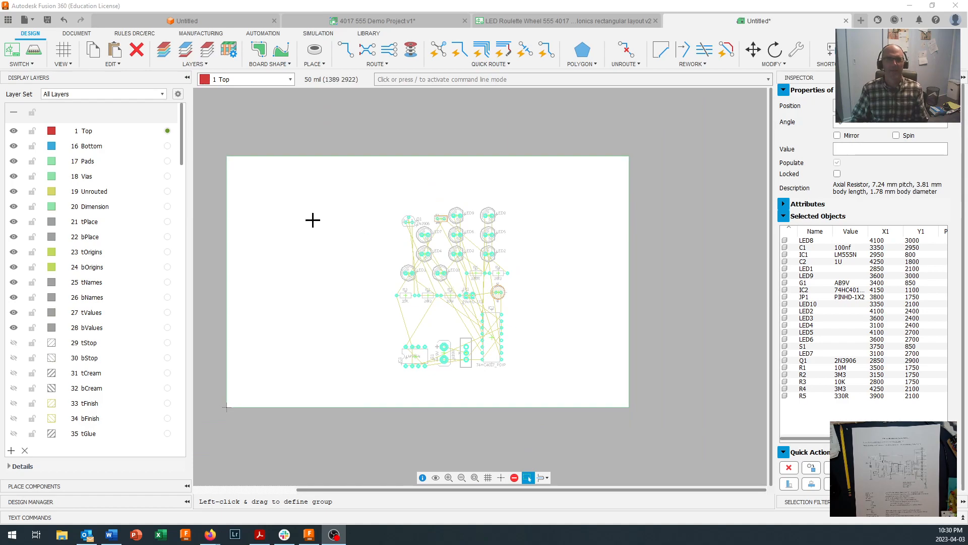
{"action": "left_click", "coordinate": [276, 66]}
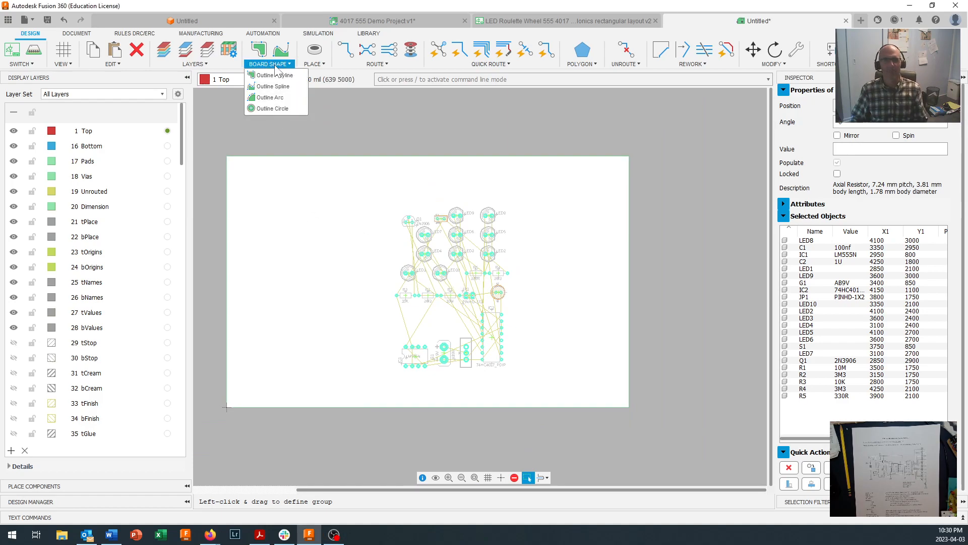
{"action": "left_click", "coordinate": [267, 109]}
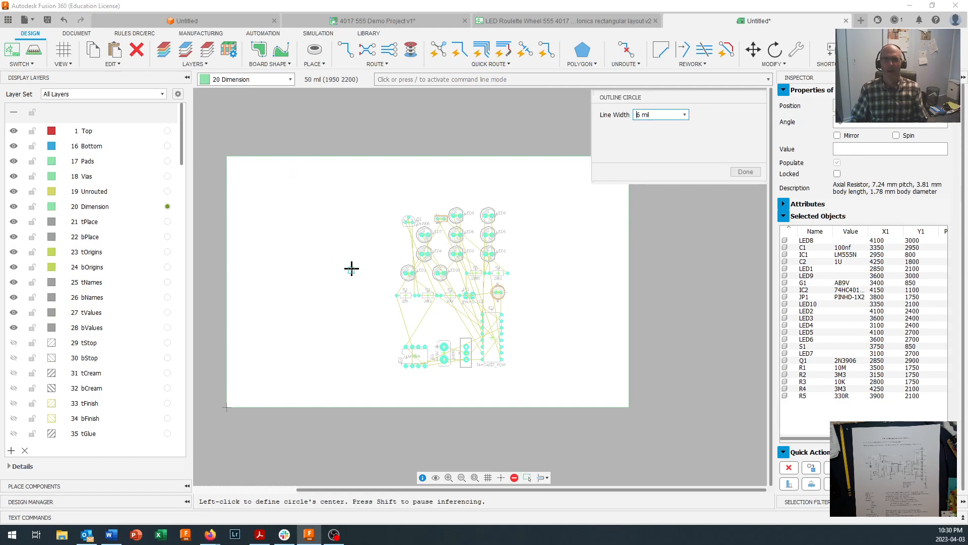
{"action": "scroll", "coordinate": [351, 269], "scroll_direction": "down", "scroll_amount": 3}
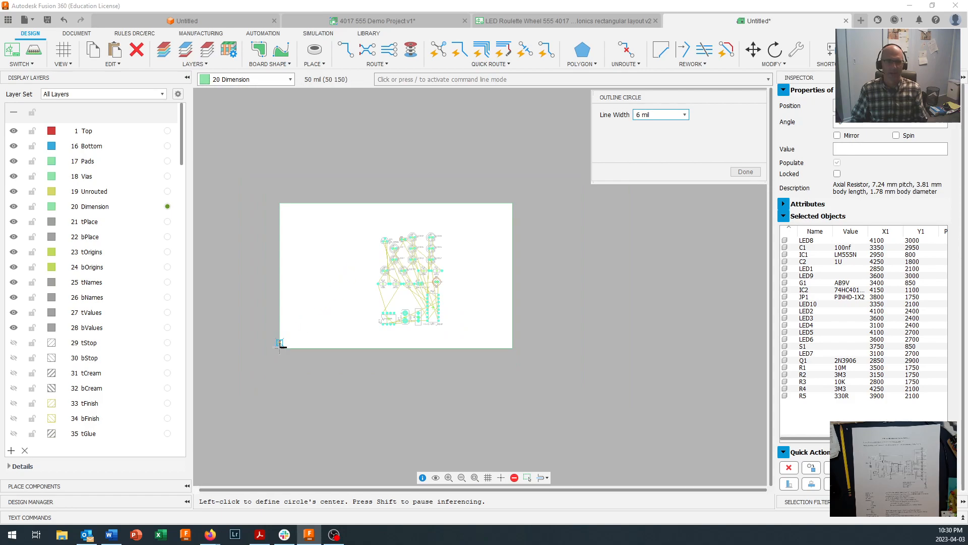
{"action": "left_click", "coordinate": [280, 346]}
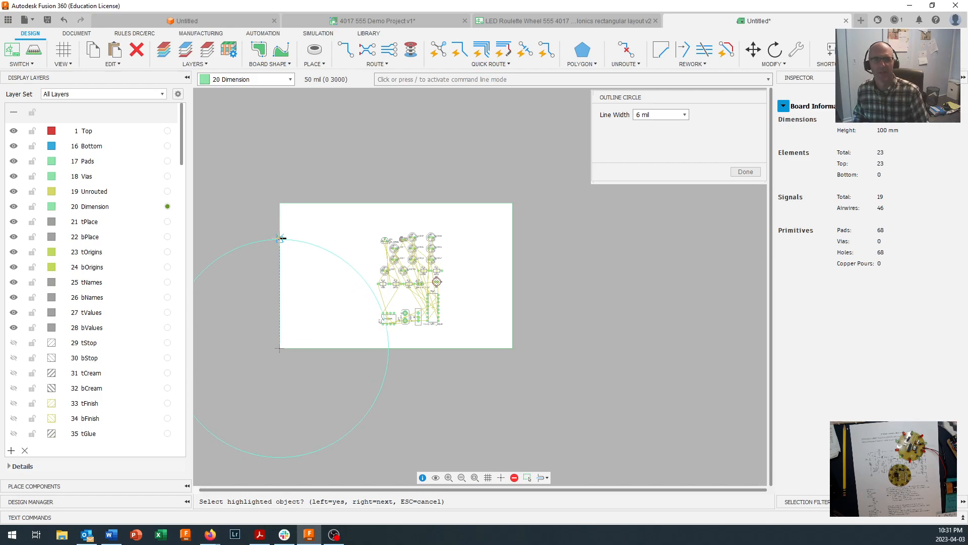
{"action": "left_click", "coordinate": [281, 238]}
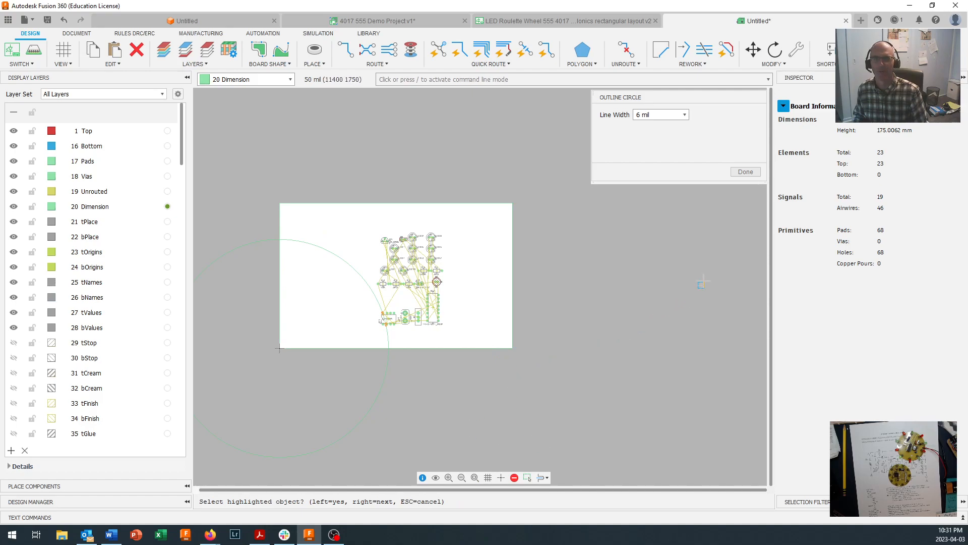
{"action": "left_click", "coordinate": [750, 174]}
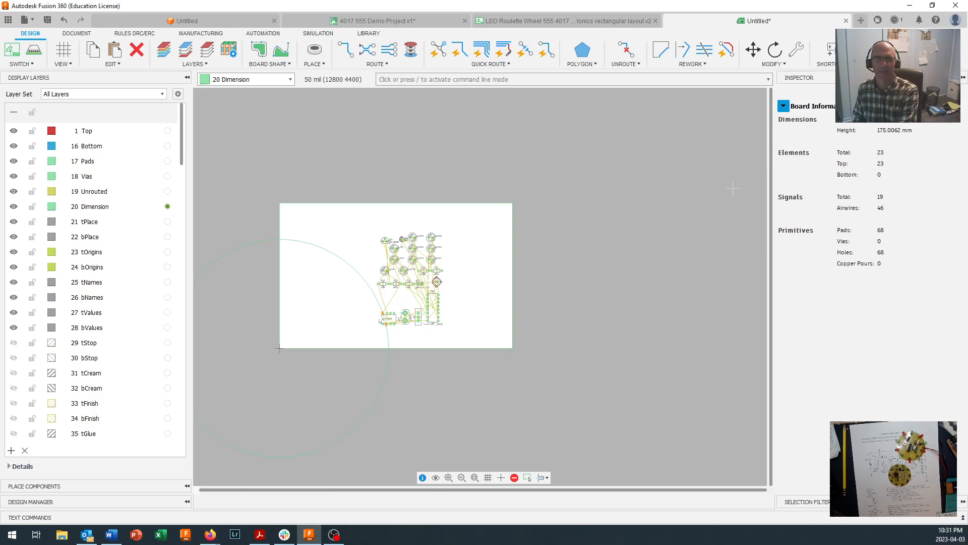
Delete the upper, lower and left-hand edges of the original rectangular outline so the circle defines the board.
{"action": "left_click", "coordinate": [464, 242]}
{"action": "left_click", "coordinate": [483, 205]}
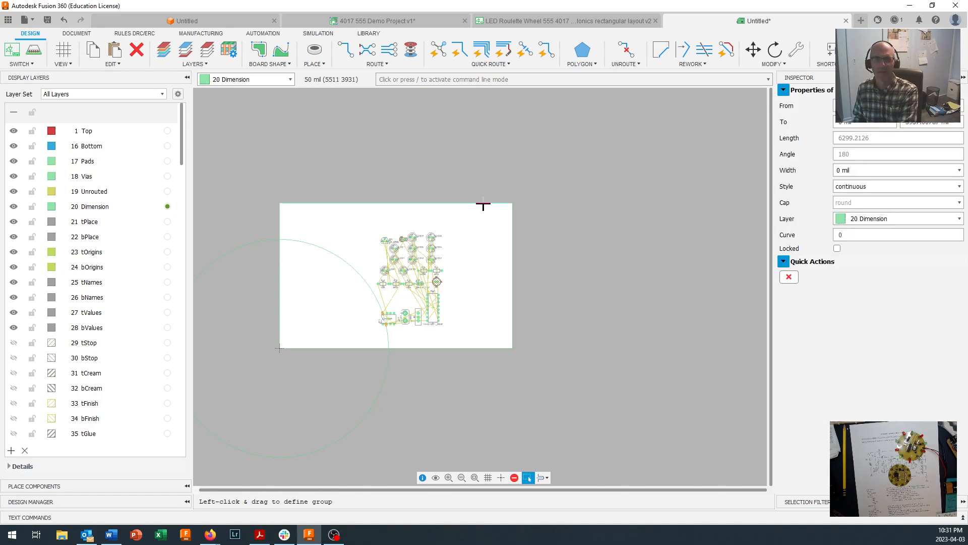
{"action": "left_click_drag", "start_coordinate": [484, 204], "coordinate": [535, 218]}
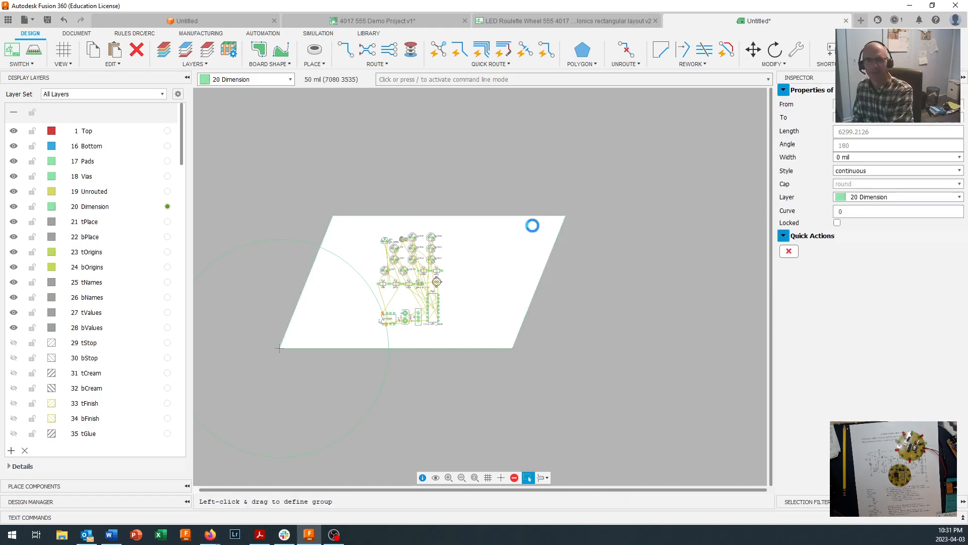
{"action": "key", "text": "Delete"}
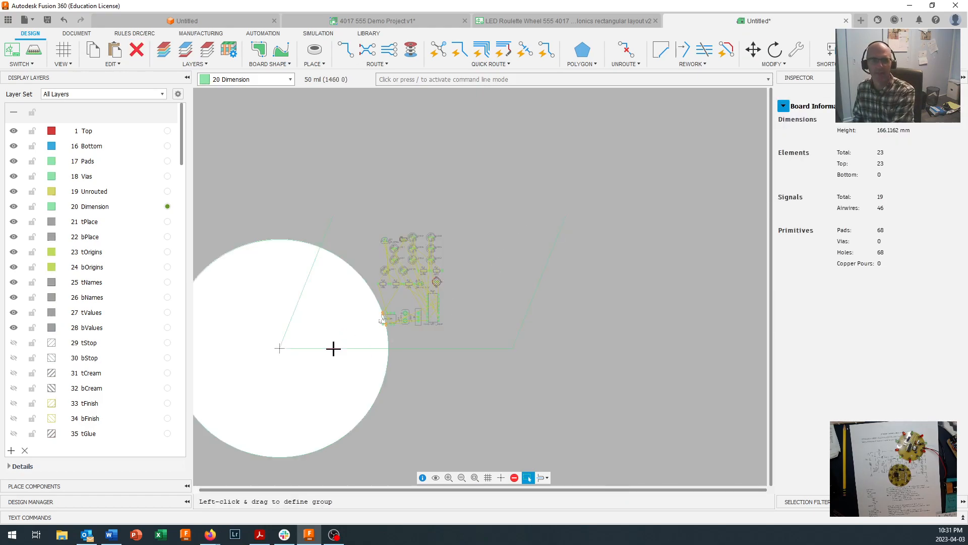
{"action": "key", "text": "Delete"}
{"action": "left_click", "coordinate": [296, 303]}
{"action": "key", "text": "Delete"}
{"action": "scroll", "coordinate": [369, 348], "scroll_direction": "down", "scroll_amount": 2}
{"action": "middle_click_drag", "start_coordinate": [369, 348], "coordinate": [452, 337]}
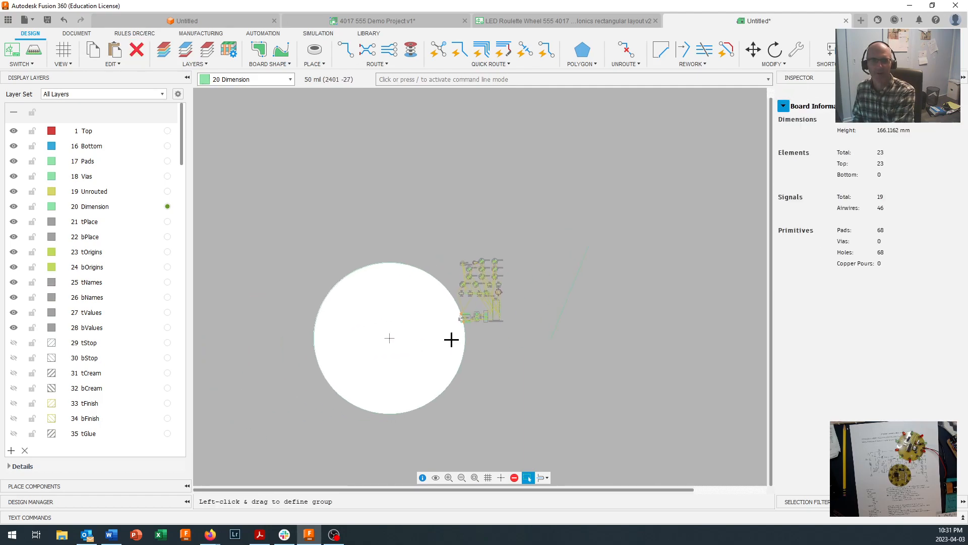
{"action": "scroll", "coordinate": [443, 337], "scroll_direction": "up", "scroll_amount": 1}
Select all components beside the circular board and move them together to its centre.
{"action": "left_click_drag", "start_coordinate": [539, 352], "coordinate": [443, 220]}
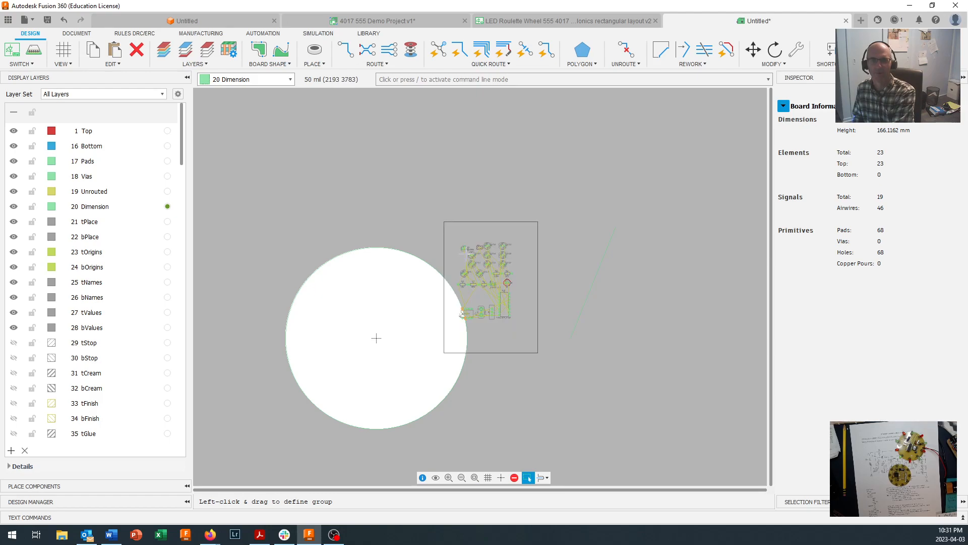
{"action": "left_click_drag", "start_coordinate": [498, 272], "coordinate": [345, 324]}
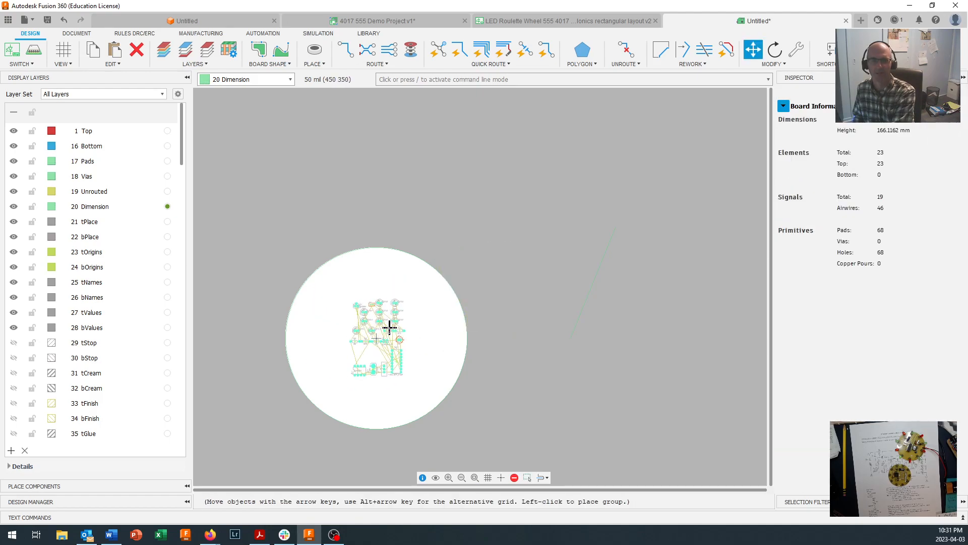
{"action": "left_click", "coordinate": [385, 338]}
{"action": "scroll", "coordinate": [386, 346], "scroll_direction": "up", "scroll_amount": 3}
{"action": "middle_click_drag", "start_coordinate": [410, 330], "coordinate": [469, 286]}
{"action": "scroll", "coordinate": [470, 288], "scroll_direction": "down", "scroll_amount": 1}
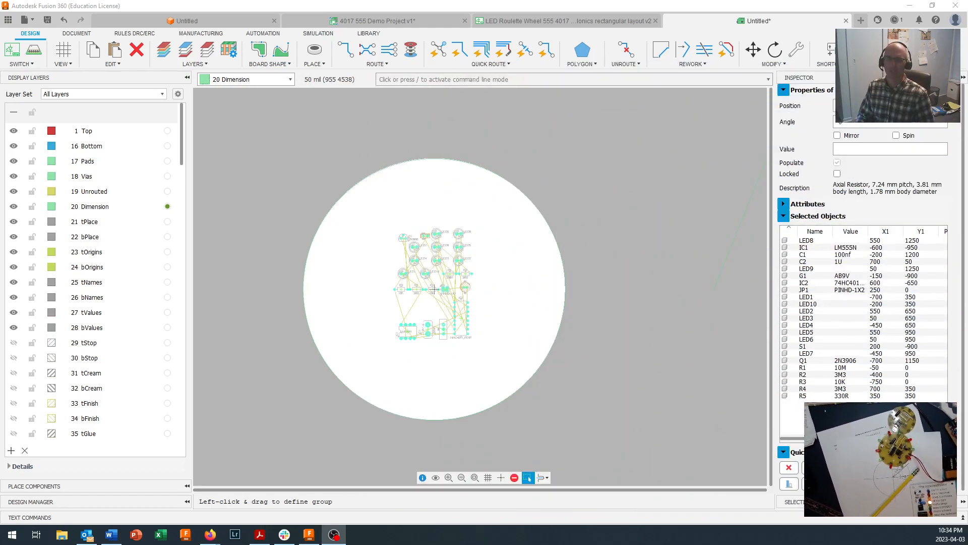
{"action": "left_click", "coordinate": [458, 234]}
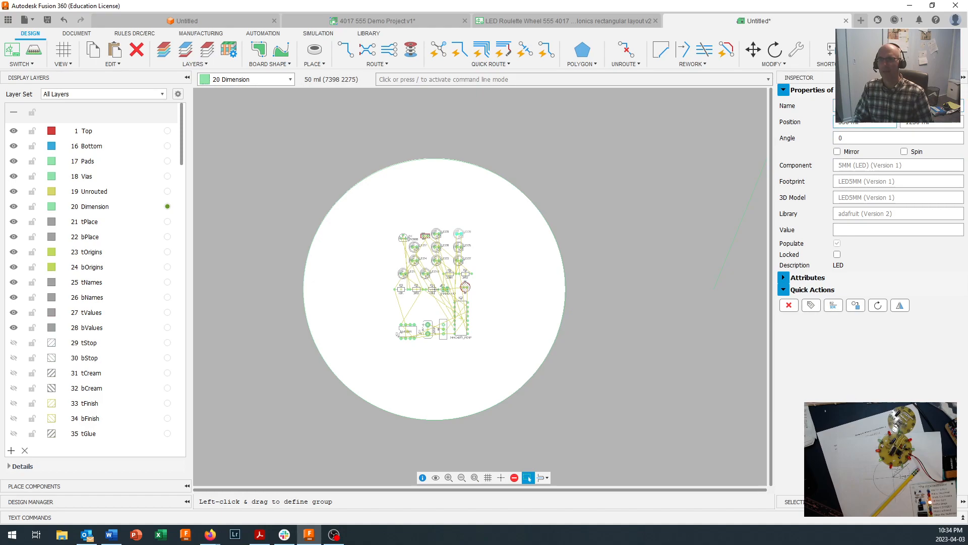
{"action": "scroll", "coordinate": [447, 302], "scroll_direction": "up", "scroll_amount": 5}
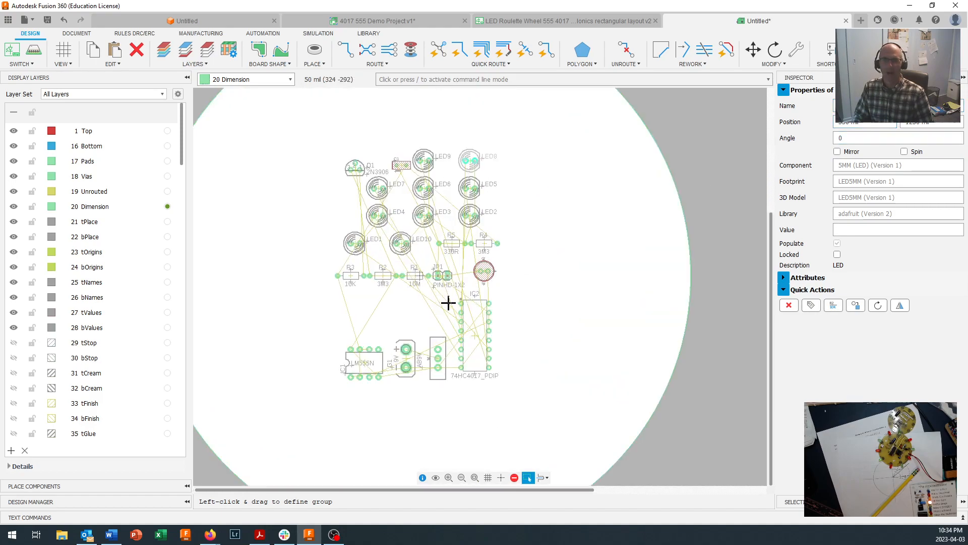
{"action": "scroll", "coordinate": [428, 283], "scroll_direction": "down", "scroll_amount": 5}
{"action": "scroll", "coordinate": [391, 270], "scroll_direction": "up", "scroll_amount": 6}
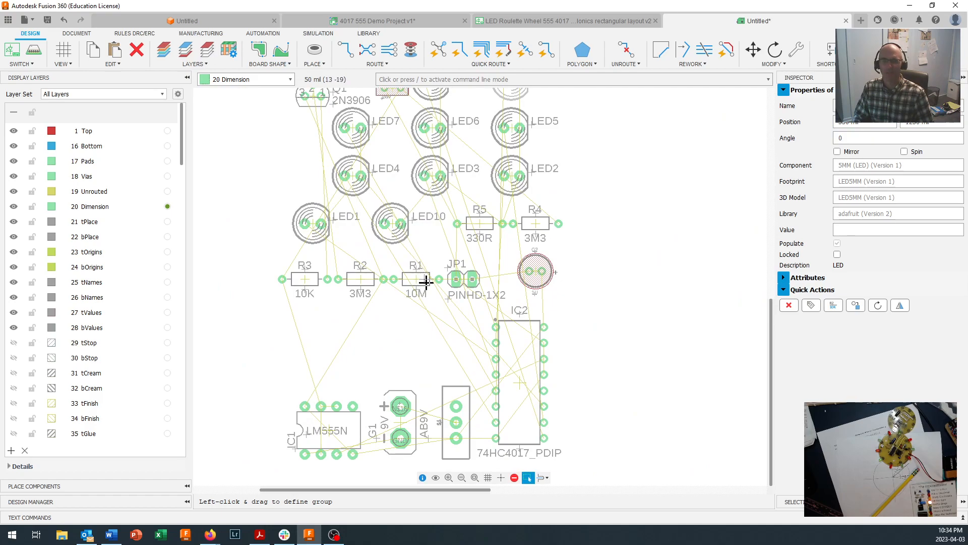
{"action": "scroll", "coordinate": [426, 283], "scroll_direction": "down", "scroll_amount": 6}
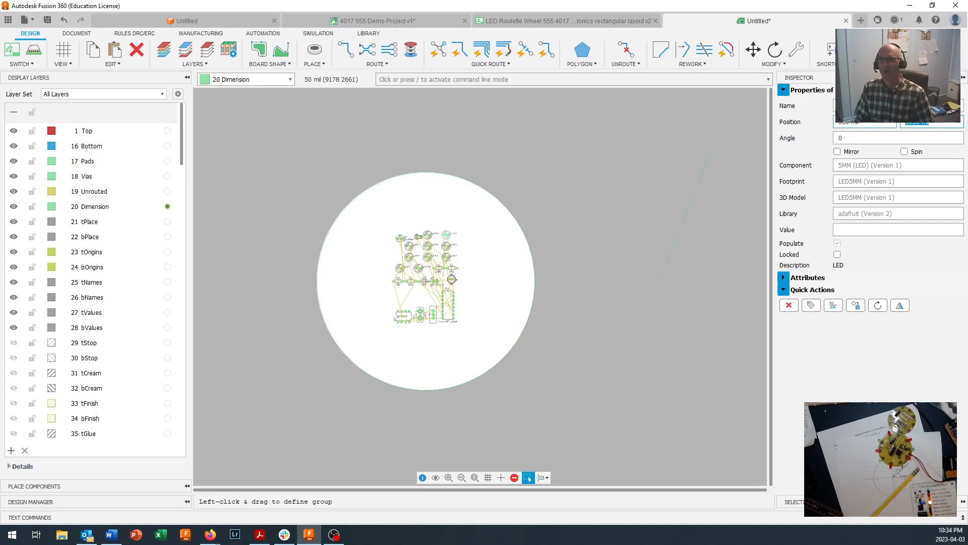
{"action": "key", "text": "Tab"}
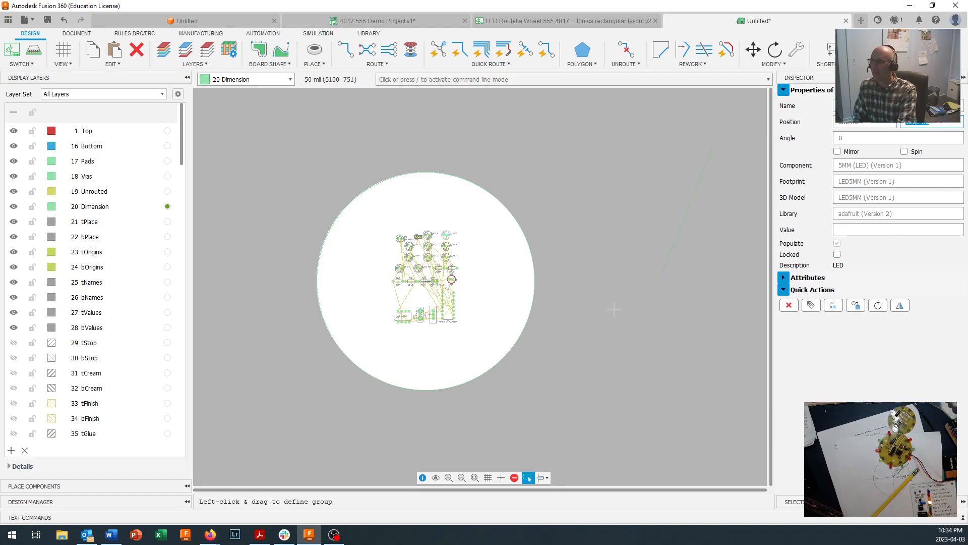
Undo the component move, the outline edge deletions and the circular outline to return to the rectangular board.
{"action": "key", "text": "ctrl+z"}
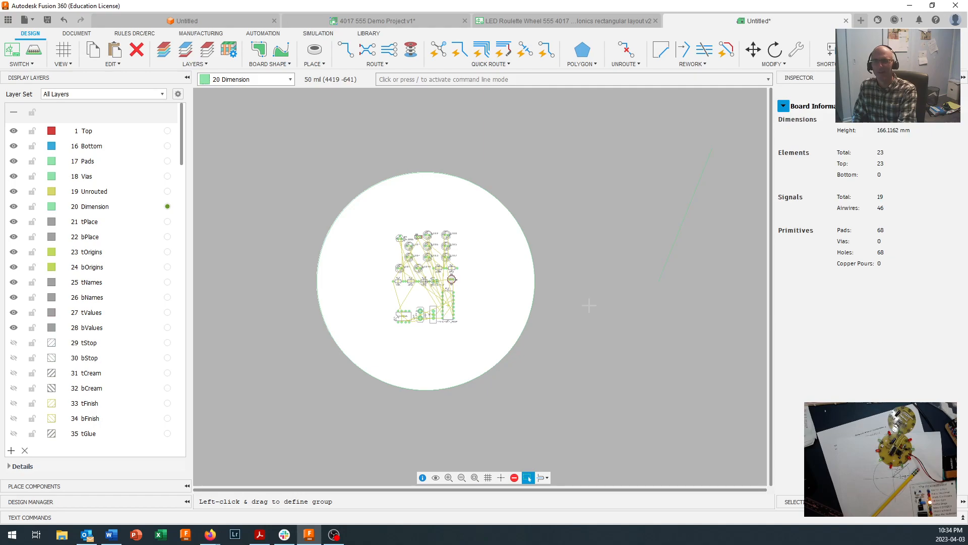
{"action": "key", "text": "ctrl+z"}
{"action": "key", "text": "ctrl+z"}
{"action": "key", "text": "ctrl+z"}
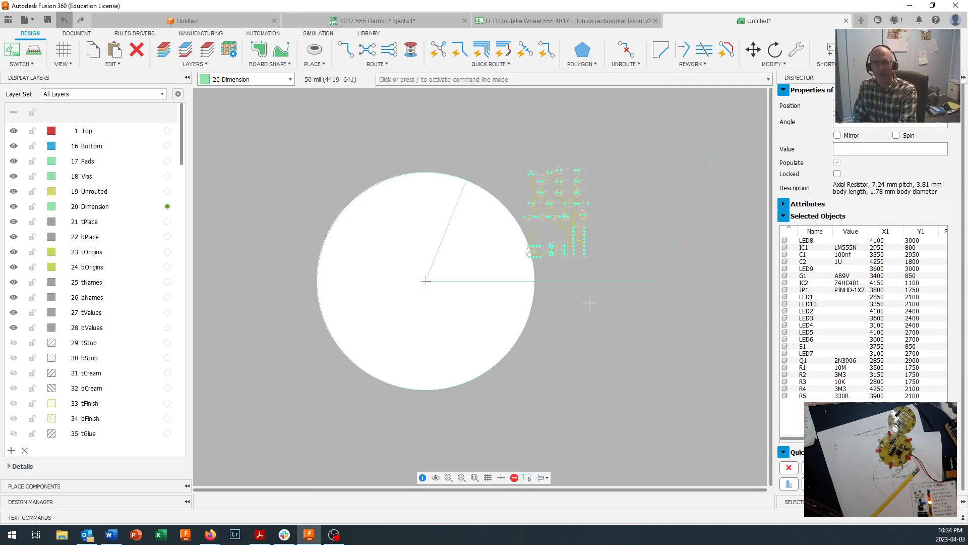
{"action": "key", "text": "ctrl+z"}
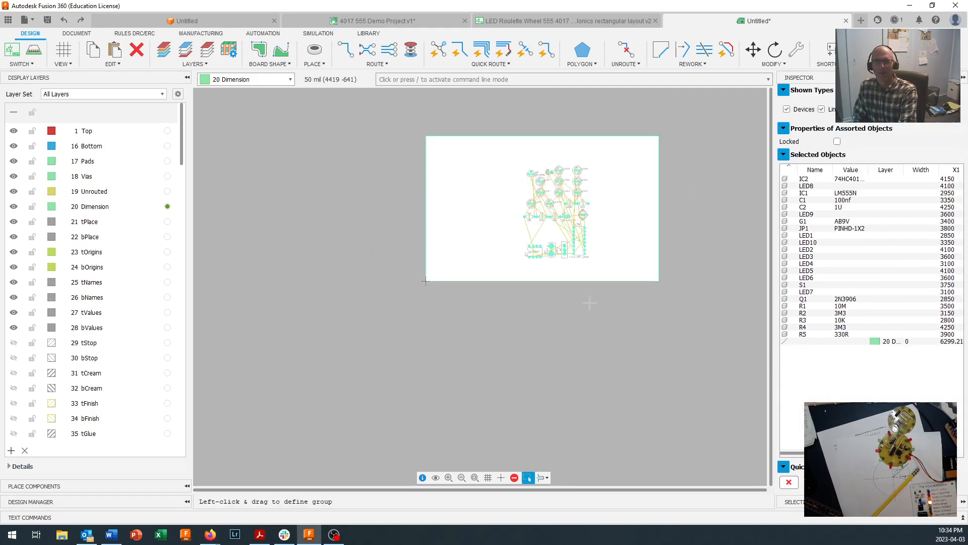
Try to move the selected components upward together with the board's upper edge, and undo the move.
{"action": "scroll", "coordinate": [598, 255], "scroll_direction": "up", "scroll_amount": 3}
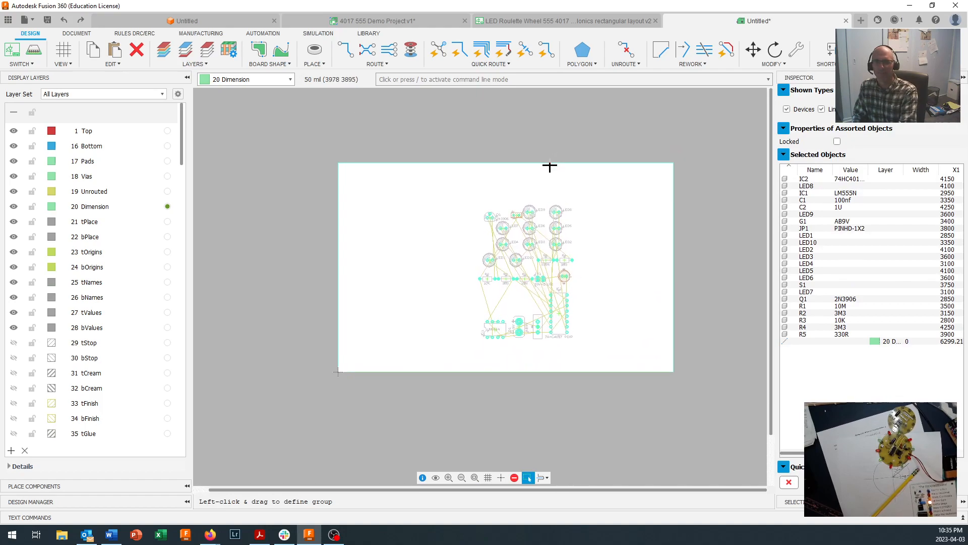
{"action": "key", "text": "m"}
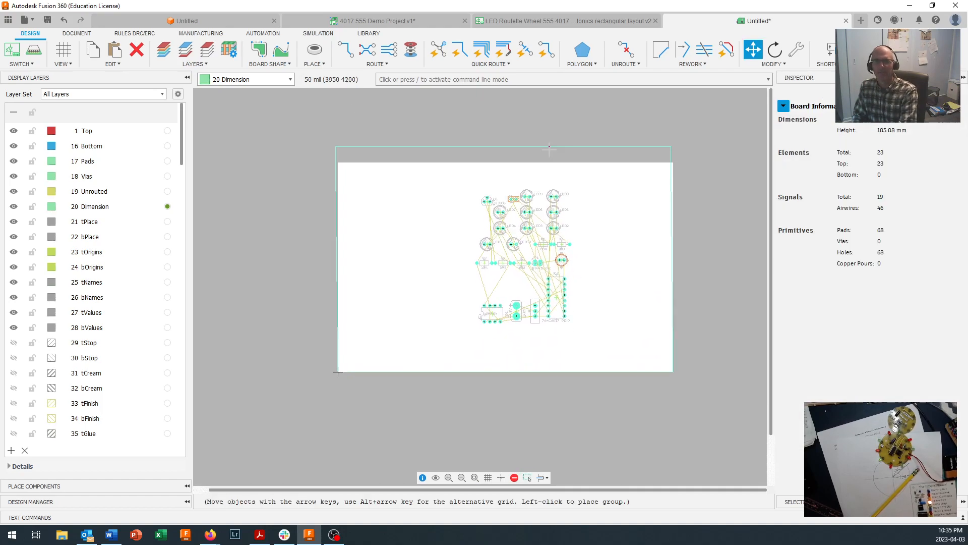
{"action": "left_click", "coordinate": [548, 142]}
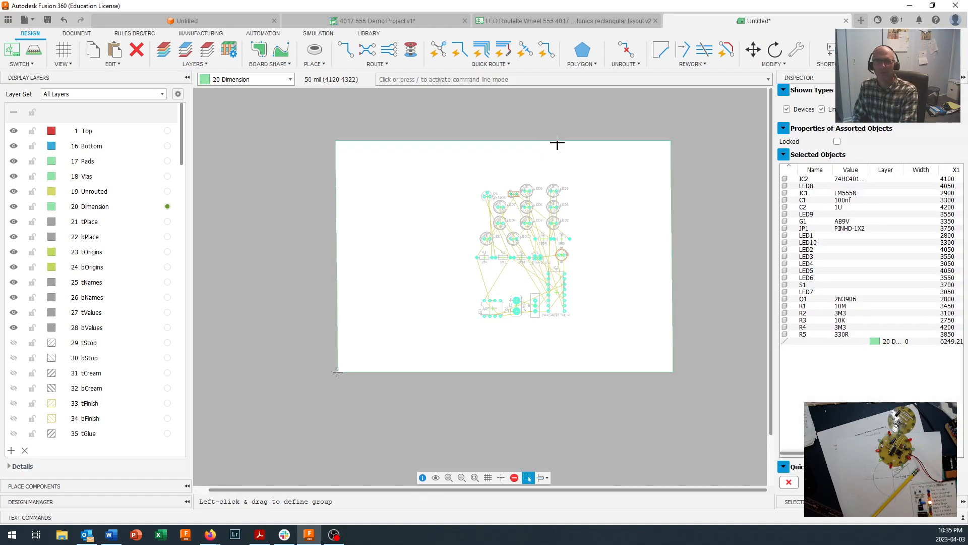
{"action": "key", "text": "ctrl+z"}
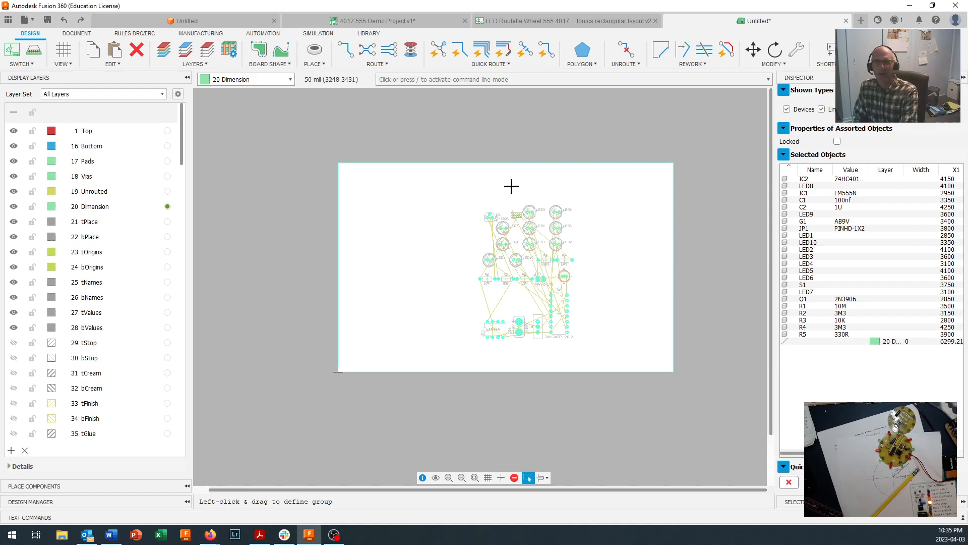
Select only the components and move them as a group to the left-hand part of the rectangular board.
{"action": "left_click_drag", "start_coordinate": [472, 195], "coordinate": [607, 356]}
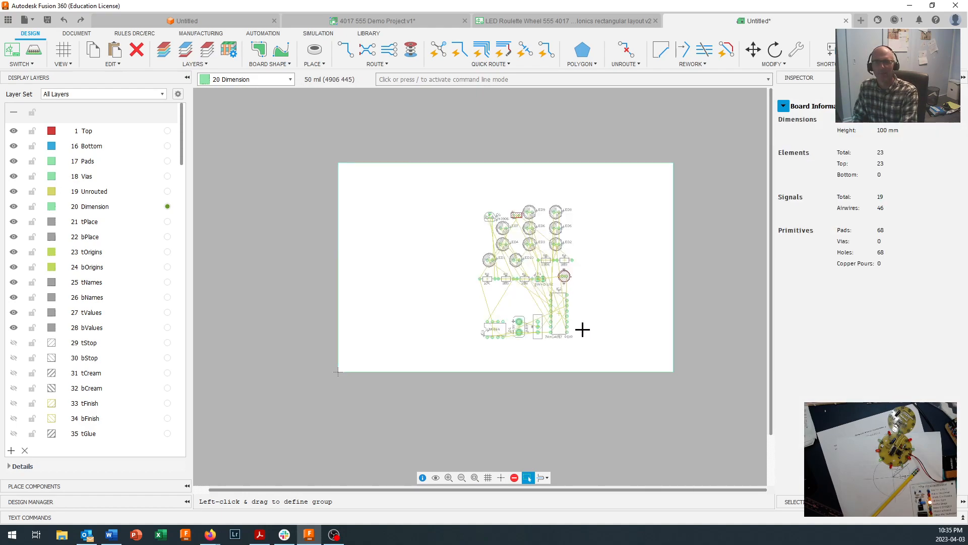
{"action": "left_click", "coordinate": [559, 311]}
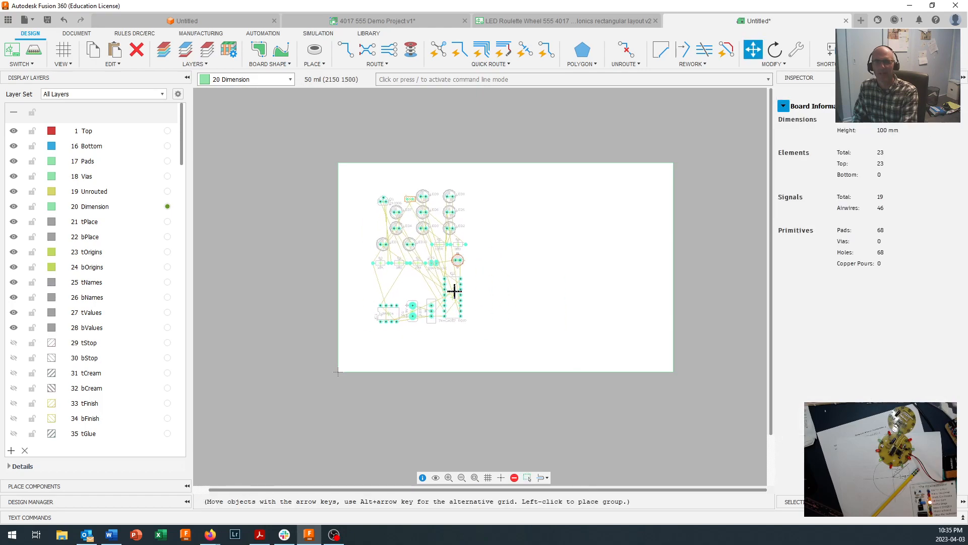
{"action": "left_click", "coordinate": [454, 292]}
{"action": "scroll", "coordinate": [426, 235], "scroll_direction": "up", "scroll_amount": 4}
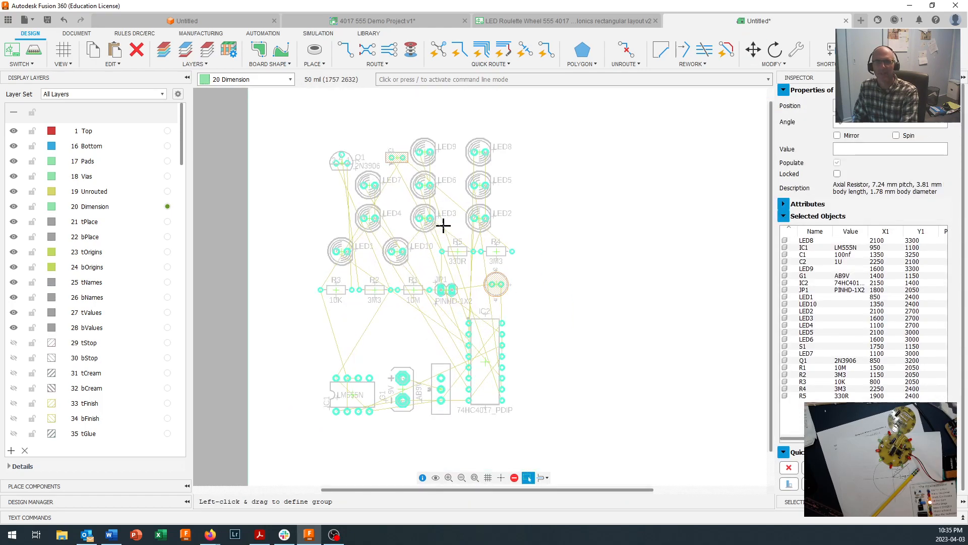
{"action": "scroll", "coordinate": [491, 221], "scroll_direction": "down", "scroll_amount": 1}
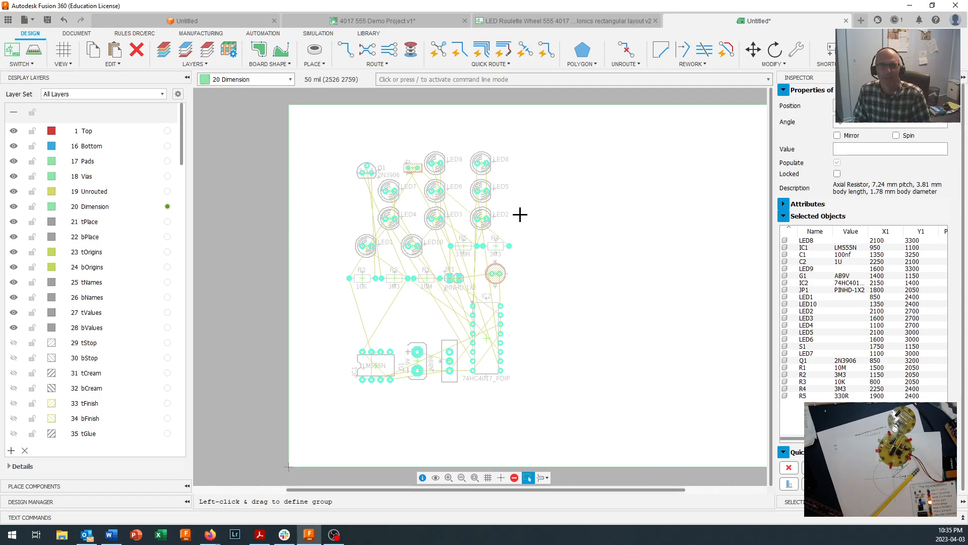
{"action": "left_click_drag", "start_coordinate": [367, 248], "coordinate": [348, 278]}
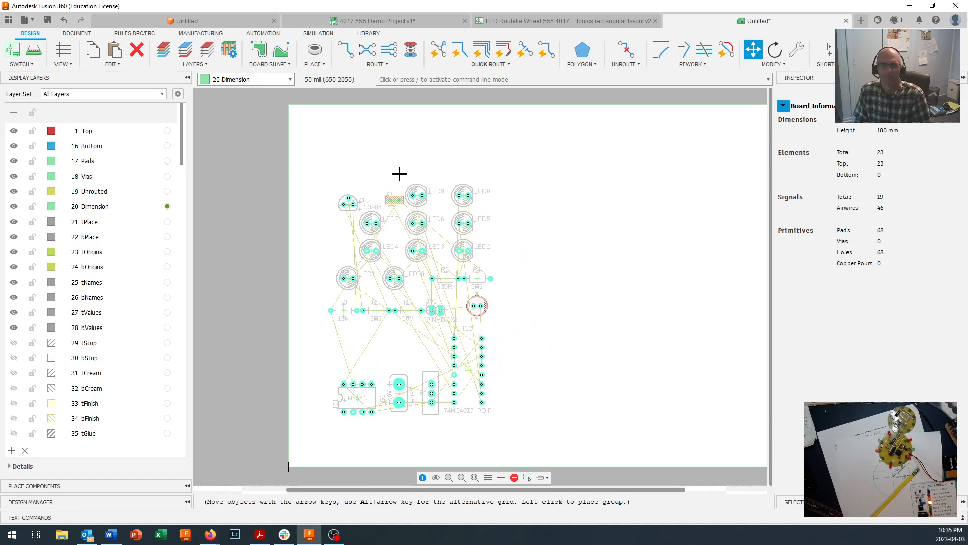
{"action": "key", "text": "Escape"}
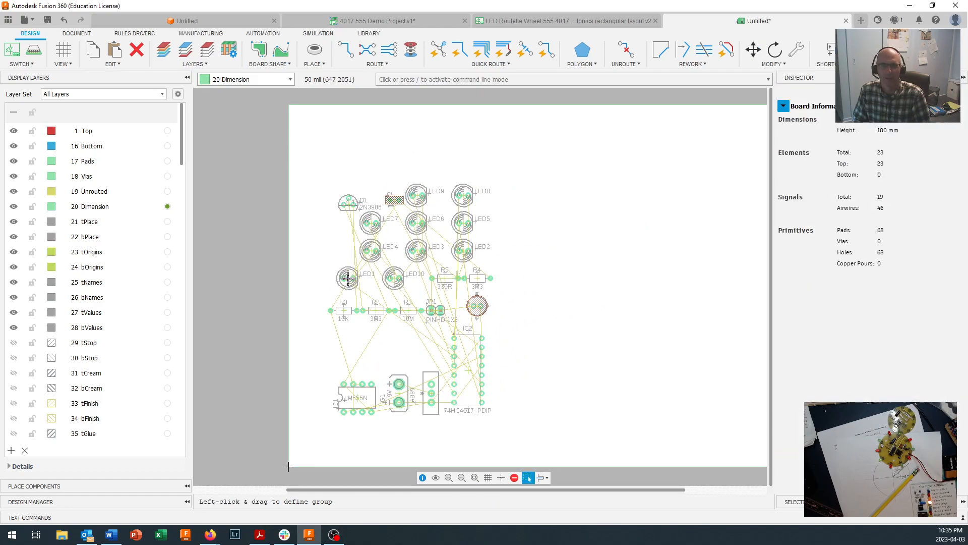
Move LED1 to (2500, 3500) mil, above and right of the other components, and rotate it to 270 degrees.
{"action": "left_click_drag", "start_coordinate": [349, 277], "coordinate": [578, 145]}
{"action": "right_click", "coordinate": [578, 145]}
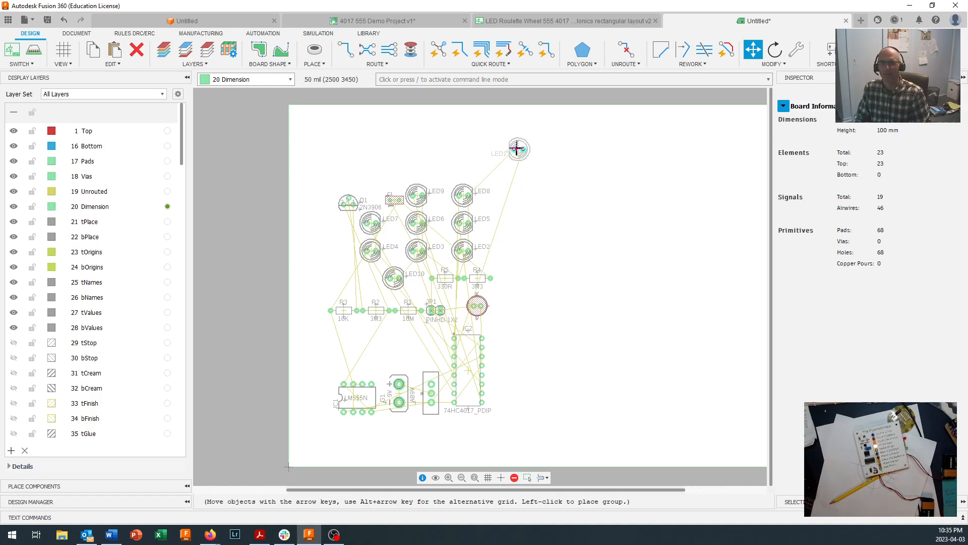
{"action": "left_click", "coordinate": [516, 149]}
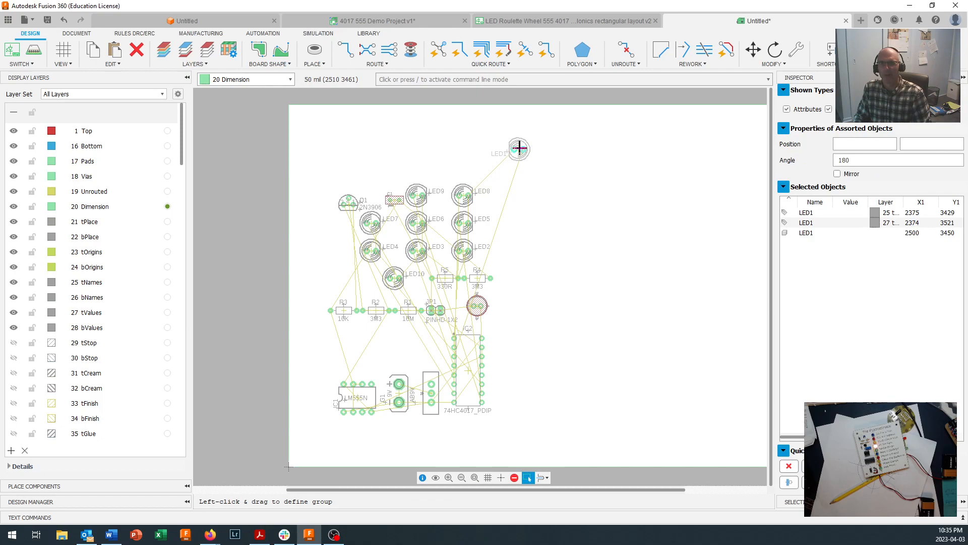
{"action": "key", "text": "m"}
{"action": "right_click", "coordinate": [520, 145]}
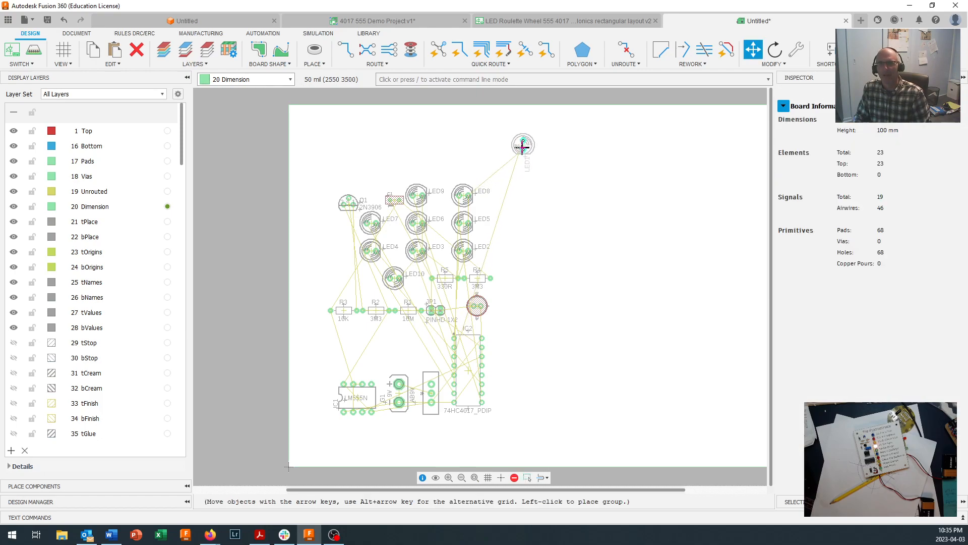
{"action": "left_click", "coordinate": [518, 145]}
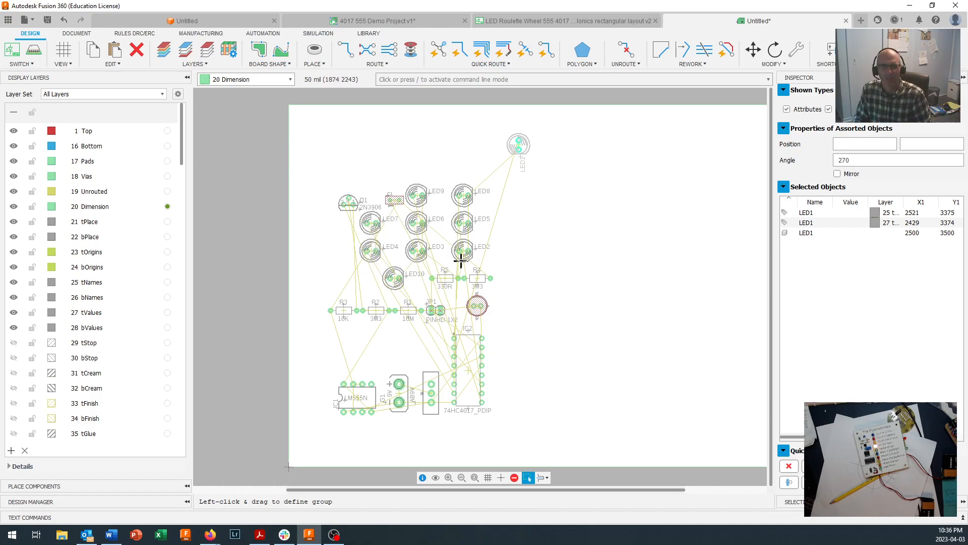
Rotate LED2 to 270 degrees and place it directly below LED1 at (2500, 3150) mil.
{"action": "left_click_drag", "start_coordinate": [463, 250], "coordinate": [517, 176]}
{"action": "right_click", "coordinate": [522, 218]}
{"action": "right_click", "coordinate": [522, 219]}
{"action": "right_click", "coordinate": [522, 219]}
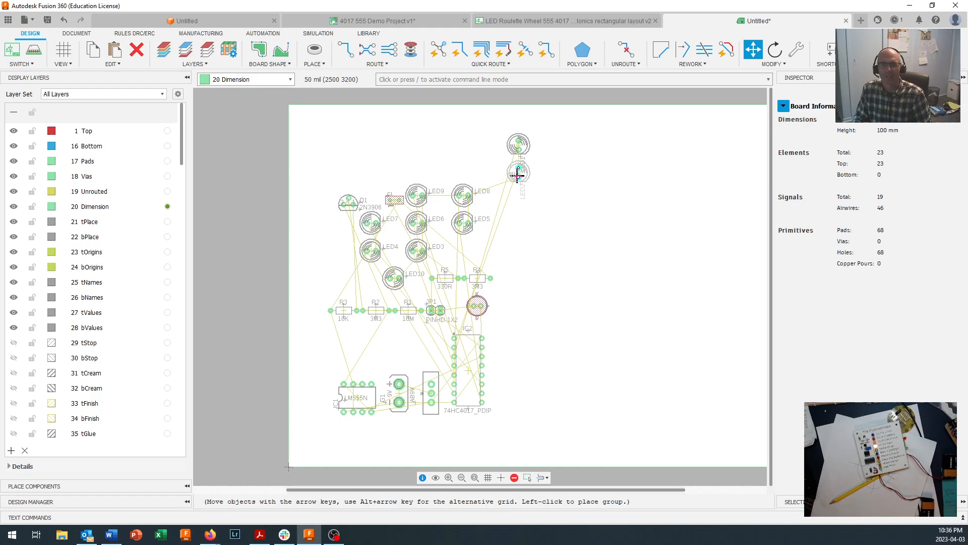
{"action": "left_click", "coordinate": [518, 175]}
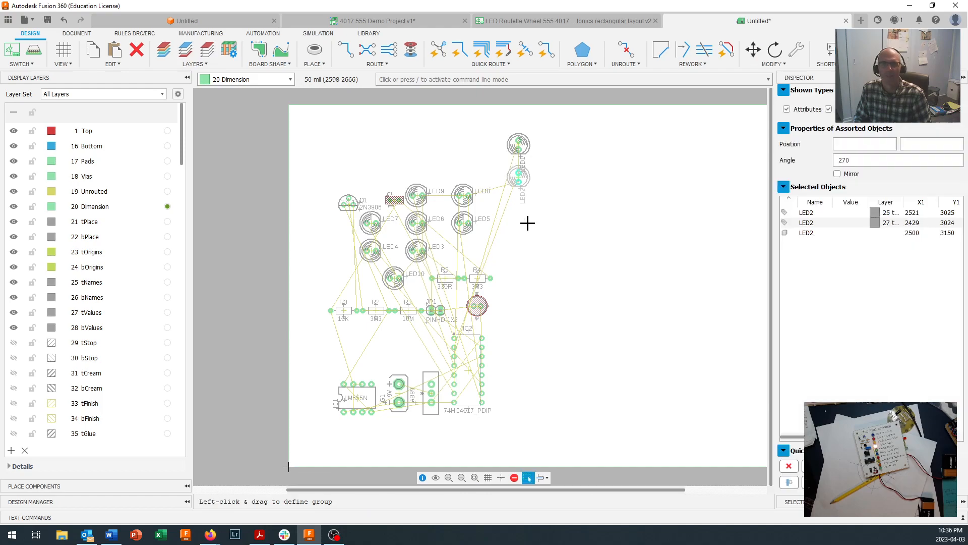
Move LED3 directly below LED2 in the LED column, turned to the same vertical orientation.
{"action": "key", "text": "m"}
{"action": "left_click", "coordinate": [418, 250]}
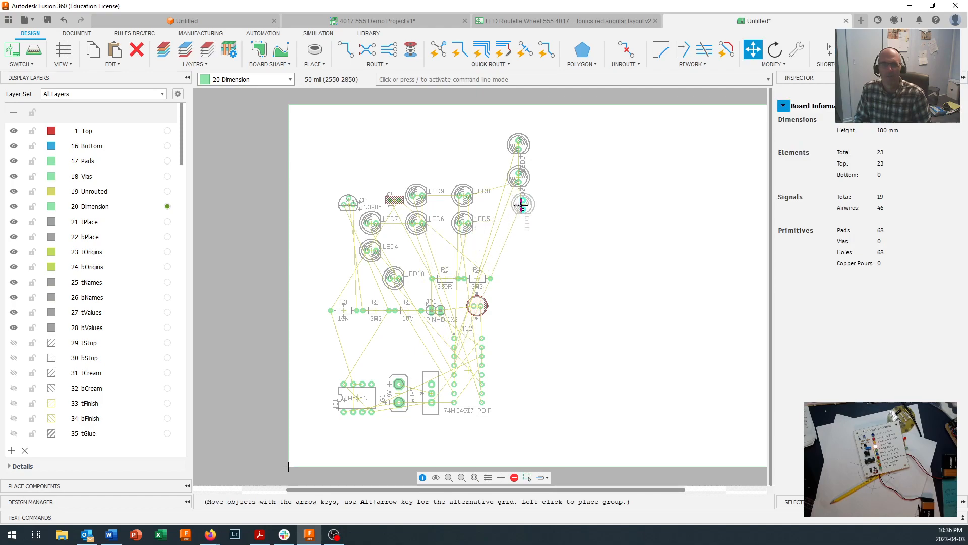
{"action": "left_click", "coordinate": [518, 206]}
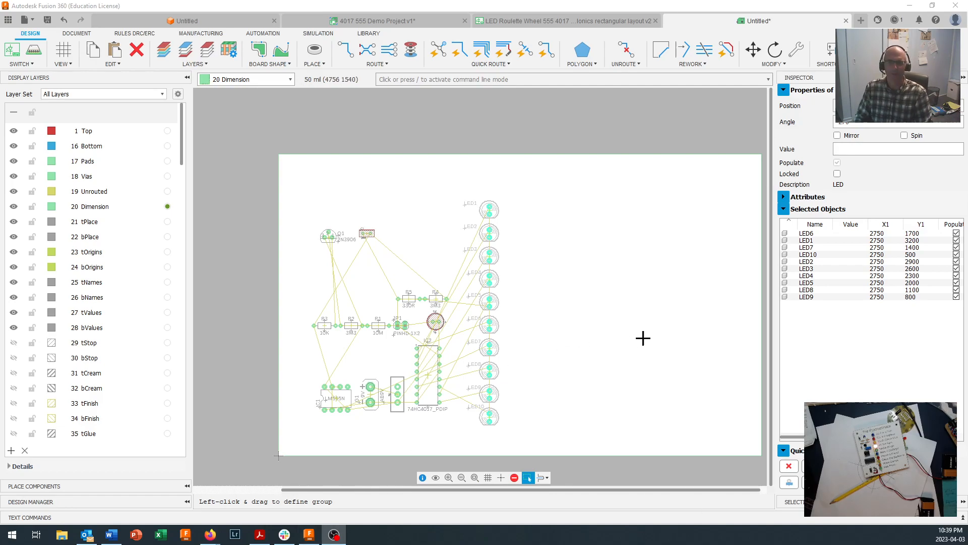
{"action": "scroll", "coordinate": [479, 313], "scroll_direction": "up", "scroll_amount": 1}
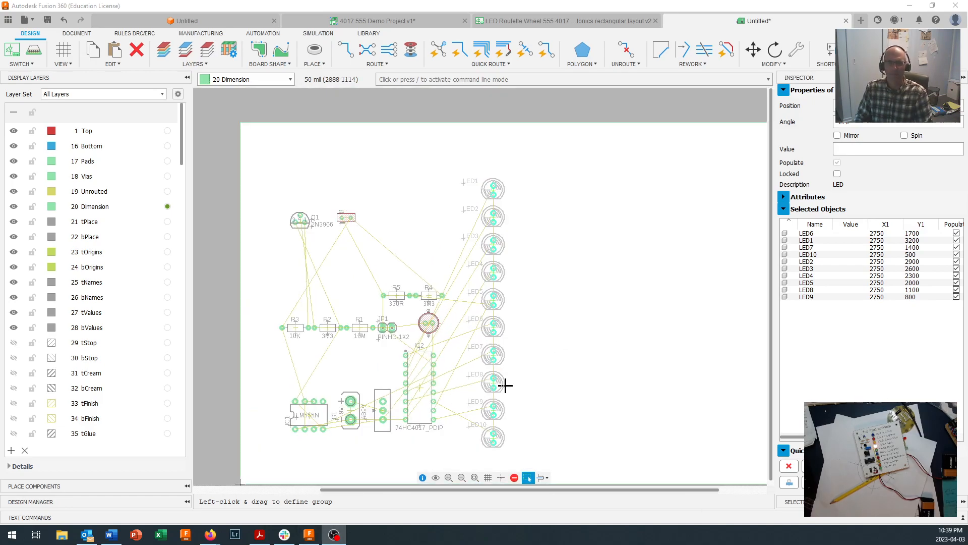
{"action": "scroll", "coordinate": [488, 451], "scroll_direction": "up", "scroll_amount": 1}
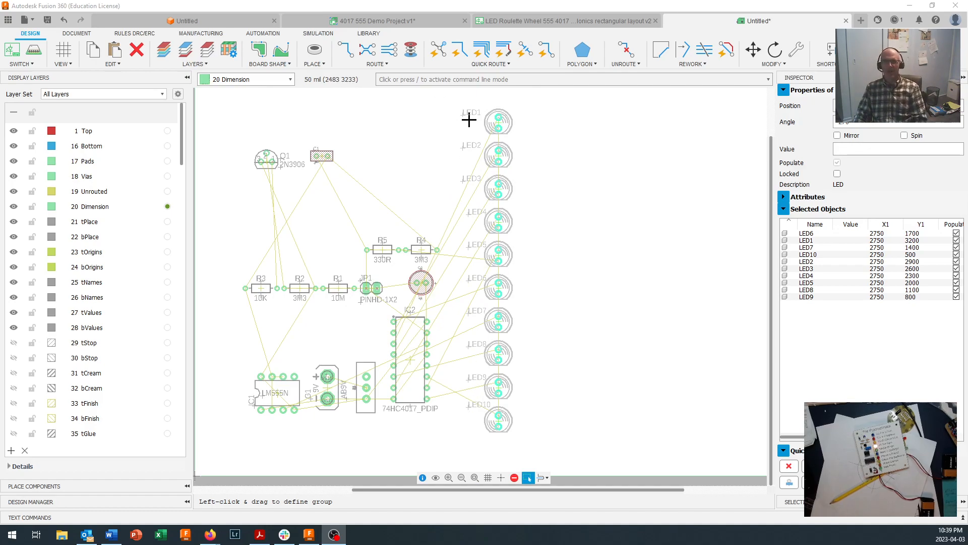
Move the name labels of LED1, LED2 and LED3 closer to their LEDs, in line with the labels of the LEDs below.
{"action": "left_click_drag", "start_coordinate": [464, 113], "coordinate": [470, 114]}
{"action": "left_click", "coordinate": [464, 114]}
{"action": "left_click", "coordinate": [477, 101]}
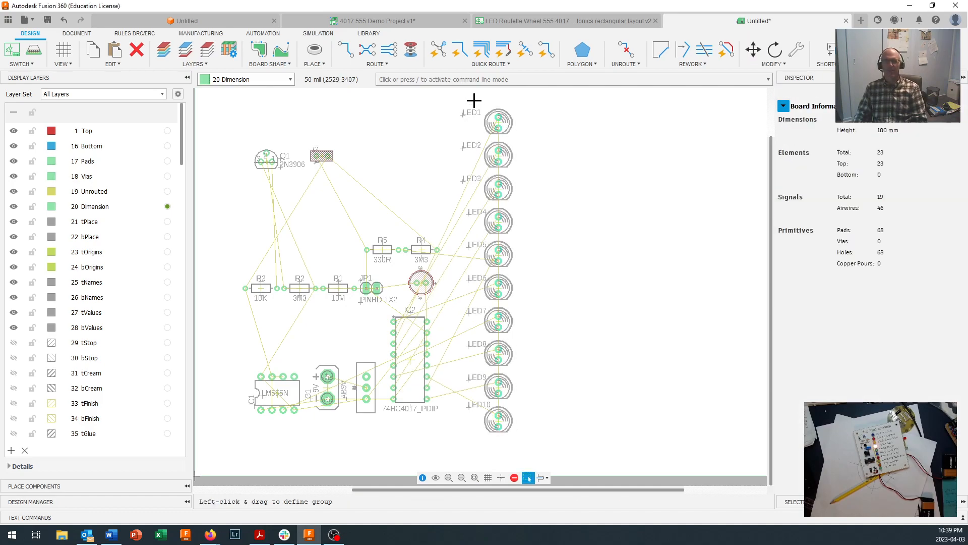
{"action": "key", "text": "m"}
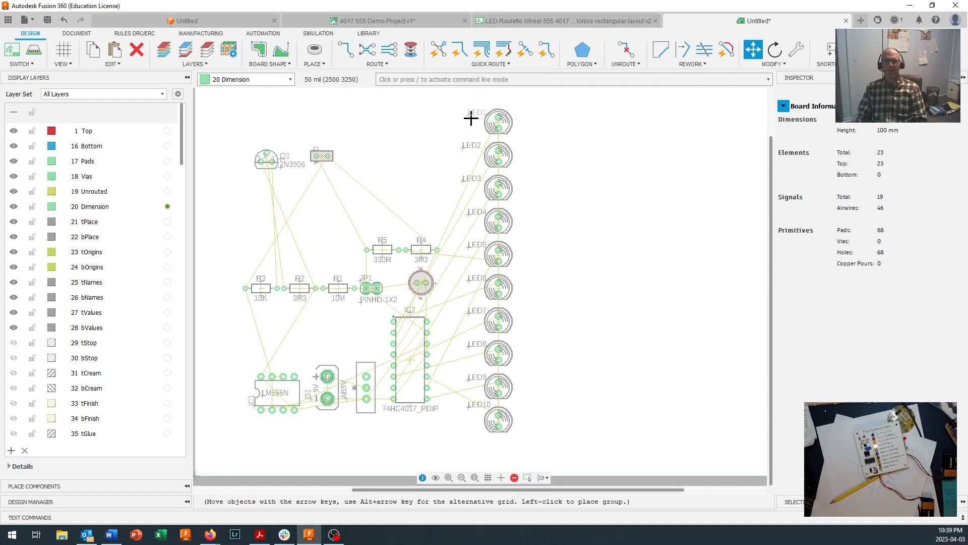
{"action": "key", "text": "Escape"}
{"action": "key", "text": "m"}
{"action": "left_click", "coordinate": [463, 149]}
{"action": "key", "text": "Escape"}
{"action": "key", "text": "m"}
{"action": "left_click", "coordinate": [465, 180]}
{"action": "key", "text": "Escape"}
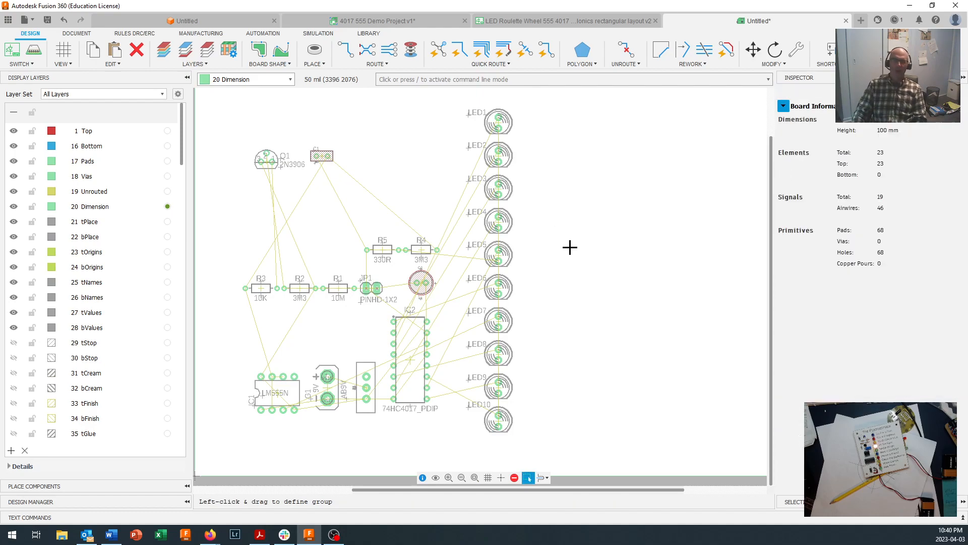
Check the schematic, then move resistor R5 to (2400, 450) mil, beside LED10 at the lower end of the LED column.
{"action": "scroll", "coordinate": [519, 216], "scroll_direction": "down", "scroll_amount": 2}
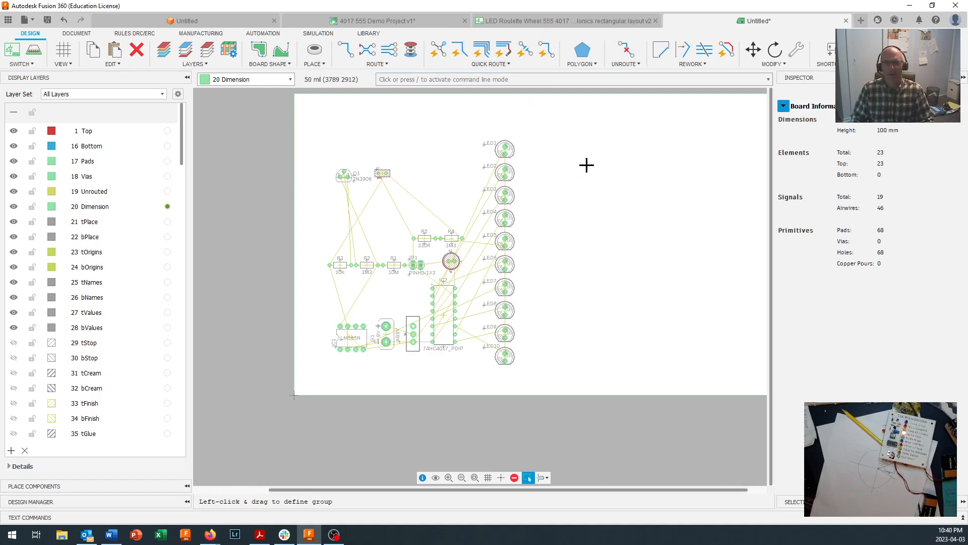
{"action": "left_click", "coordinate": [593, 21]}
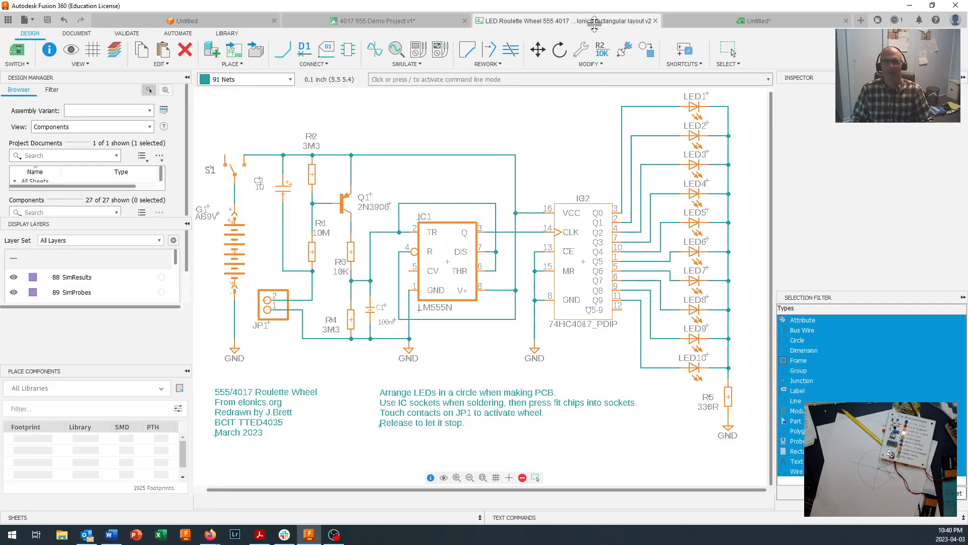
{"action": "left_click", "coordinate": [740, 24]}
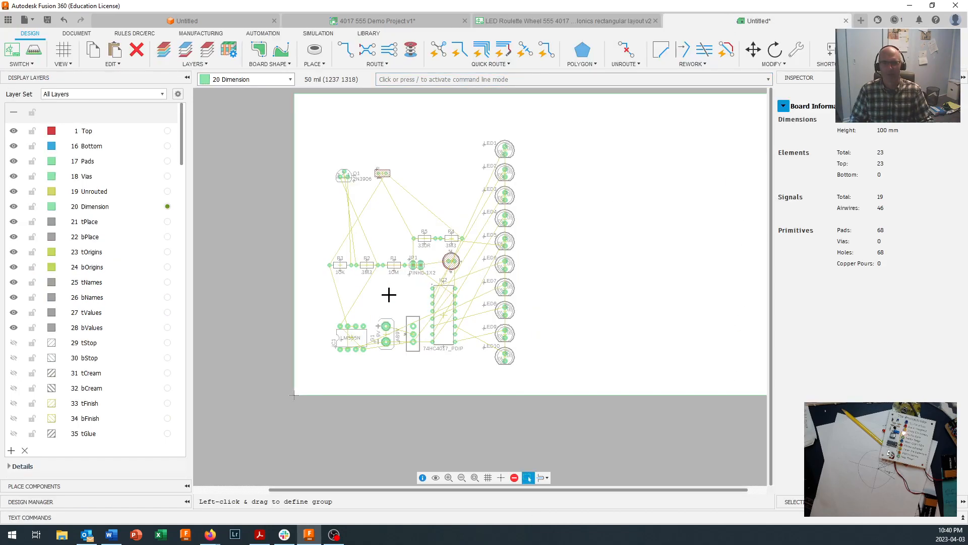
{"action": "scroll", "coordinate": [418, 299], "scroll_direction": "up", "scroll_amount": 1}
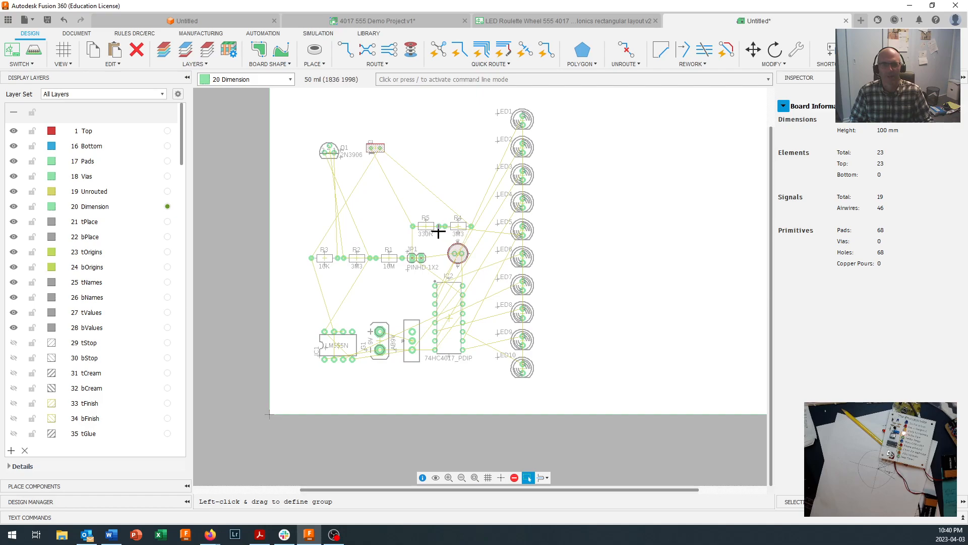
{"action": "left_click_drag", "start_coordinate": [424, 224], "coordinate": [426, 252]}
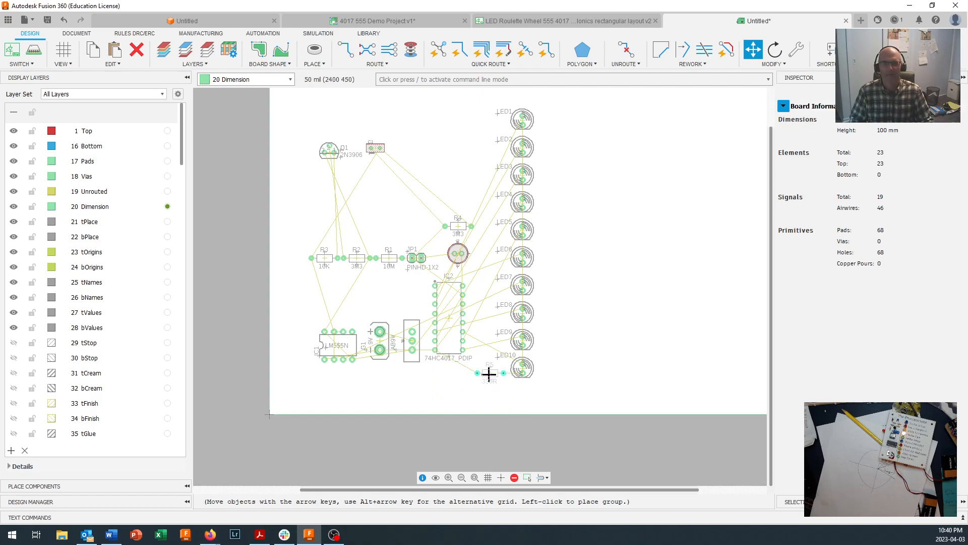
{"action": "left_click", "coordinate": [489, 373]}
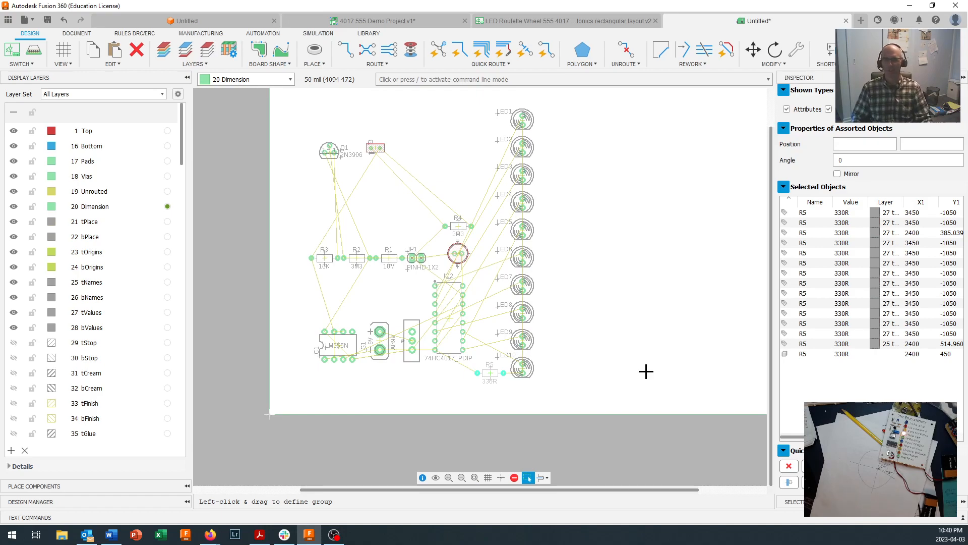
Shift IC2, the 74HC4017, slightly towards the LED column to (2000, 1050) mil.
{"action": "key", "text": "m"}
{"action": "left_click", "coordinate": [449, 319]}
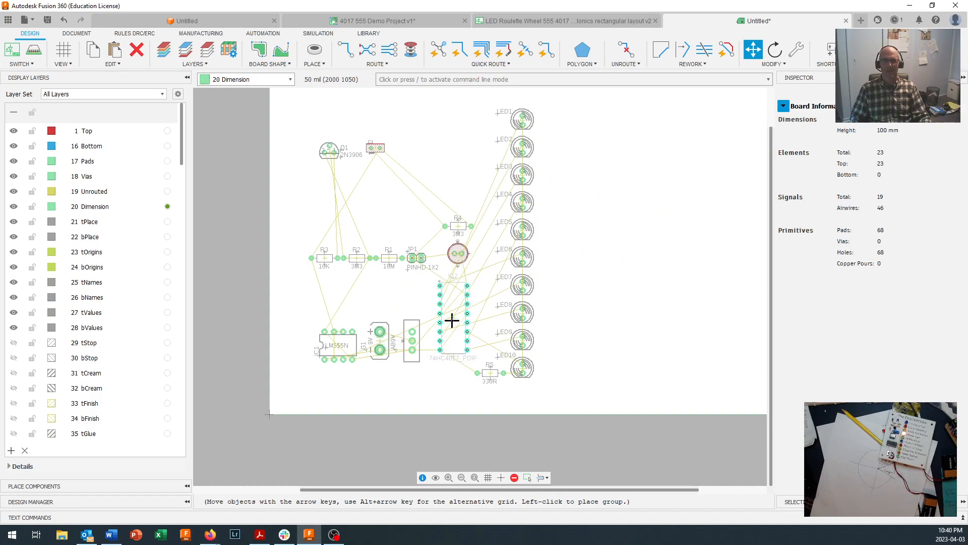
{"action": "left_click", "coordinate": [452, 321]}
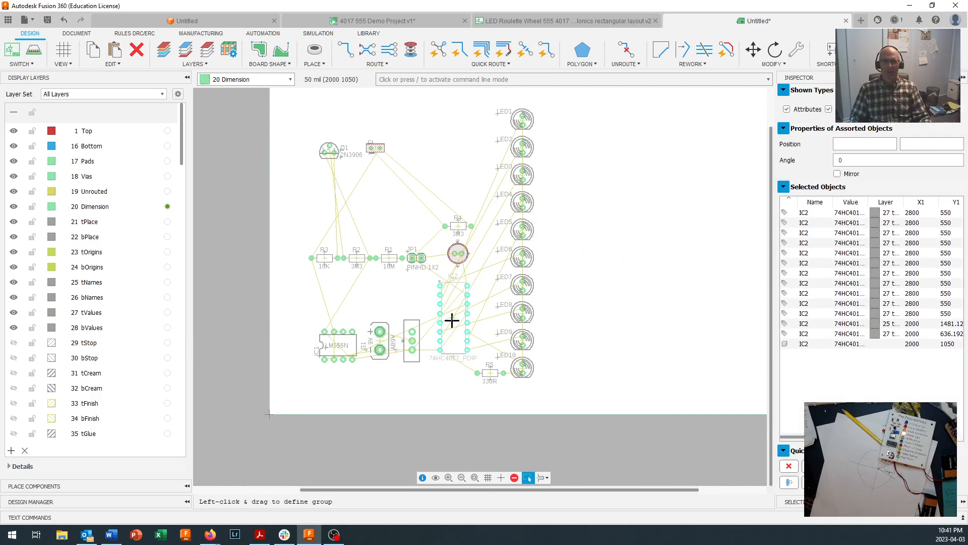
Turn switch S1 and battery connector G1 horizontal, placing S1 at (600, 2500) mil and G1 below it at (750, 2200) mil.
{"action": "key", "text": "m"}
{"action": "left_click", "coordinate": [412, 342]}
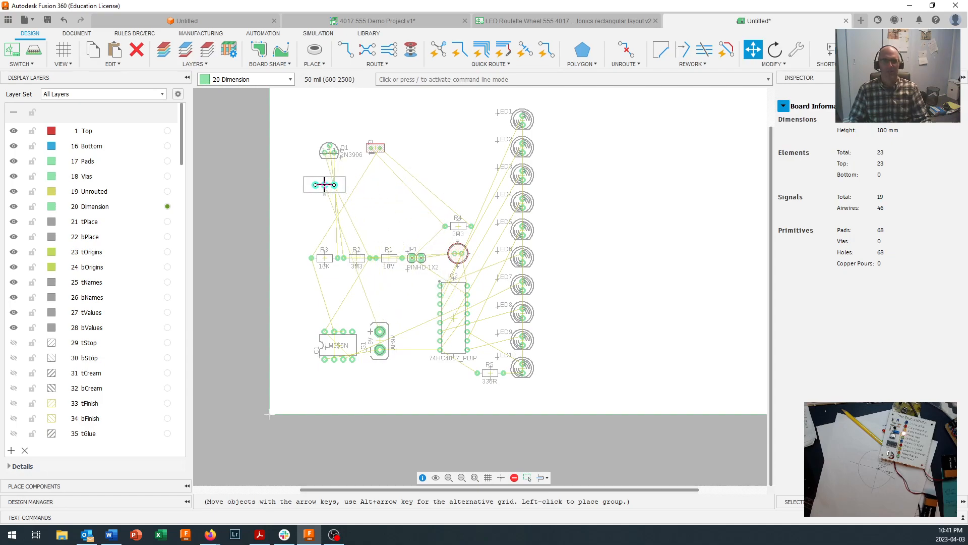
{"action": "left_click", "coordinate": [325, 185]}
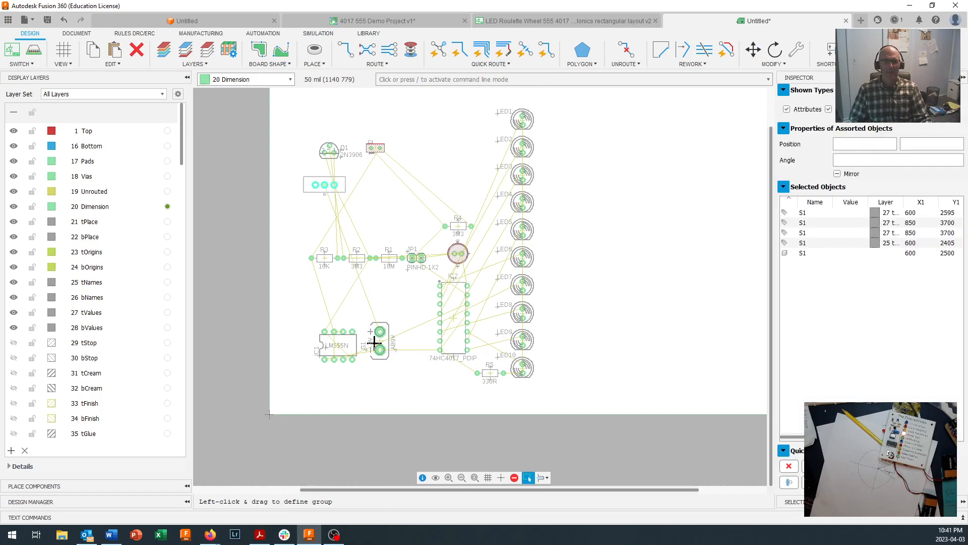
{"action": "left_click", "coordinate": [379, 337]}
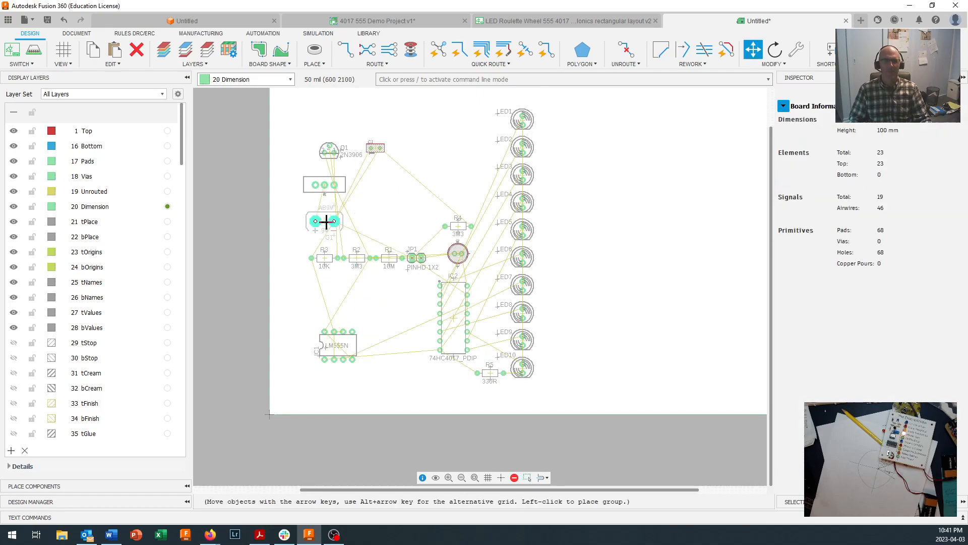
{"action": "left_click", "coordinate": [337, 212]}
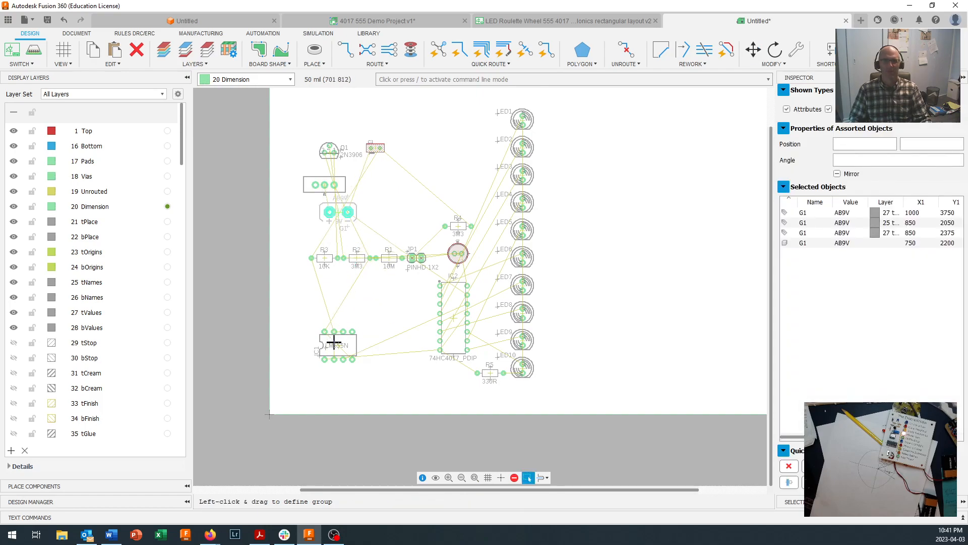
Move IC1, the LM555N, directly below R1, and place IC2 below it at (1300, 800) mil, rotated to 270 degrees.
{"action": "left_click", "coordinate": [345, 323]}
{"action": "left_click", "coordinate": [381, 281]}
{"action": "left_click", "coordinate": [456, 319]}
{"action": "right_click", "coordinate": [429, 322]}
{"action": "right_click", "coordinate": [428, 319]}
{"action": "right_click", "coordinate": [412, 329]}
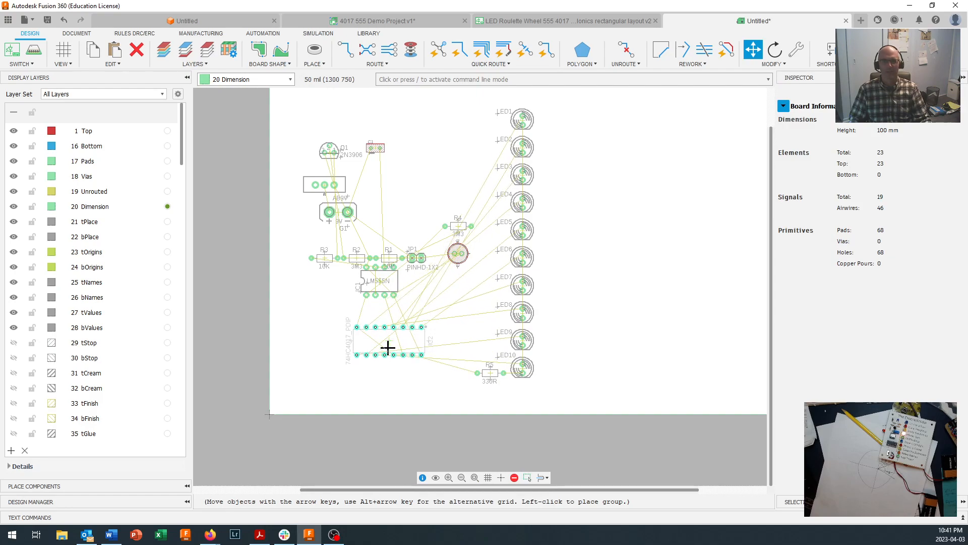
{"action": "left_click", "coordinate": [388, 347]}
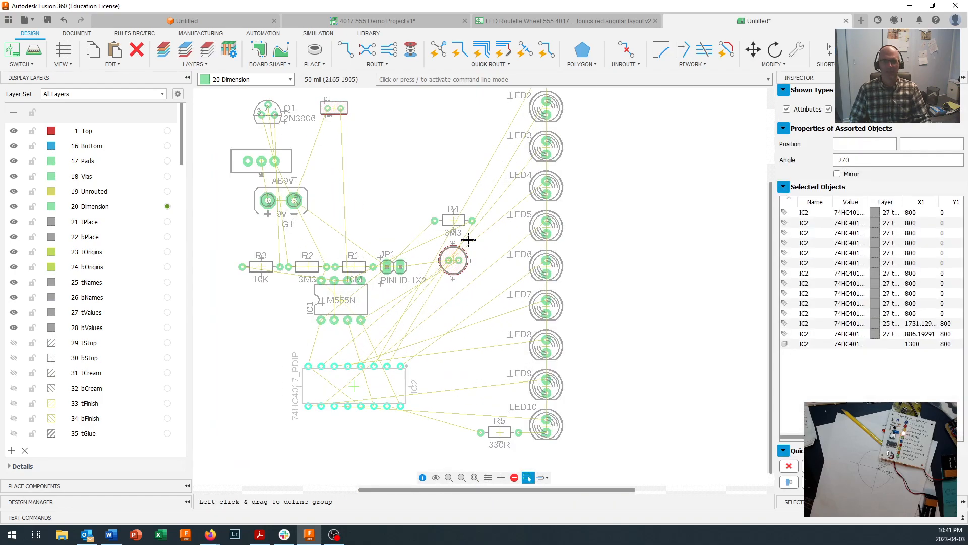
Check the schematic, place Q1 at (1500, 2850) mil rotated to 90 degrees, and move capacitor C1 to (2000, 2700) mil above R4.
{"action": "left_click", "coordinate": [565, 20]}
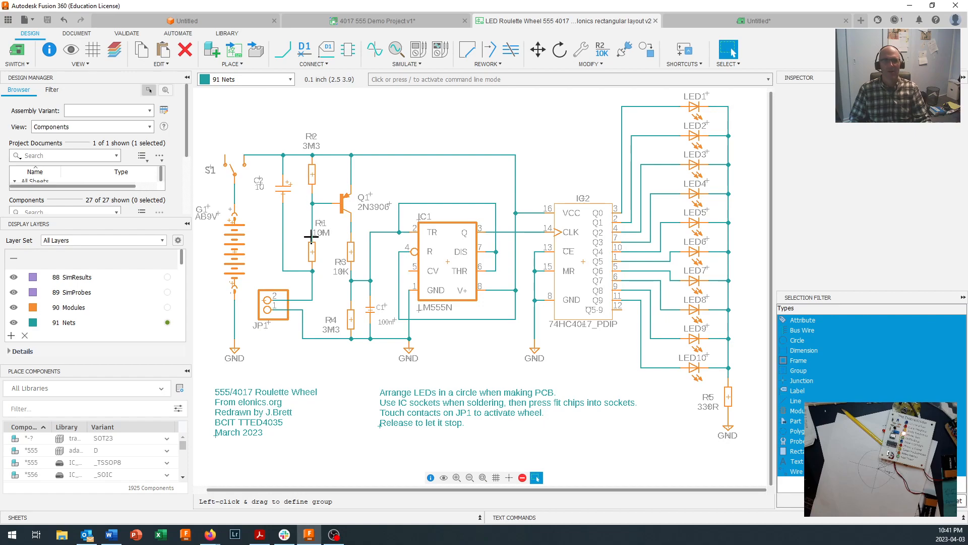
{"action": "left_click", "coordinate": [715, 24]}
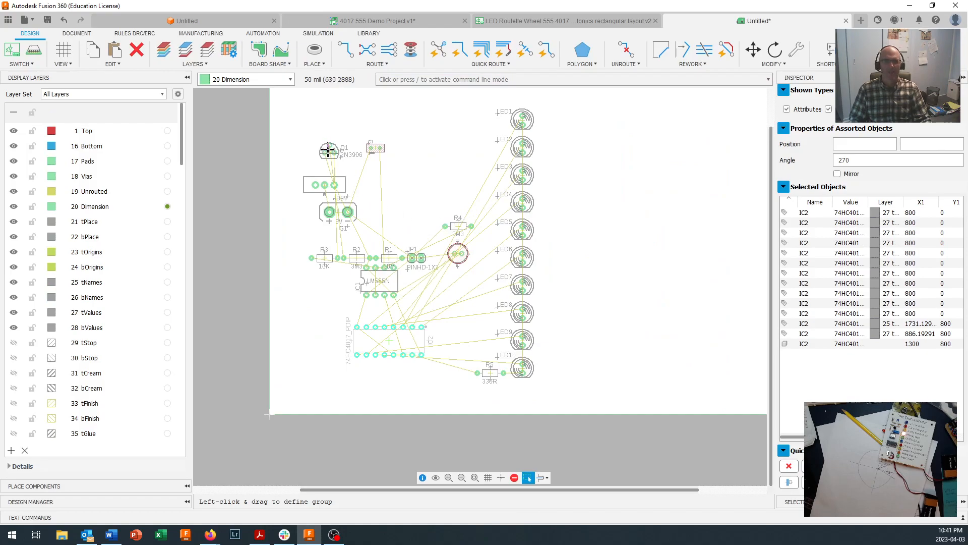
{"action": "left_click_drag", "start_coordinate": [329, 150], "coordinate": [399, 122]}
{"action": "right_click", "coordinate": [423, 130]}
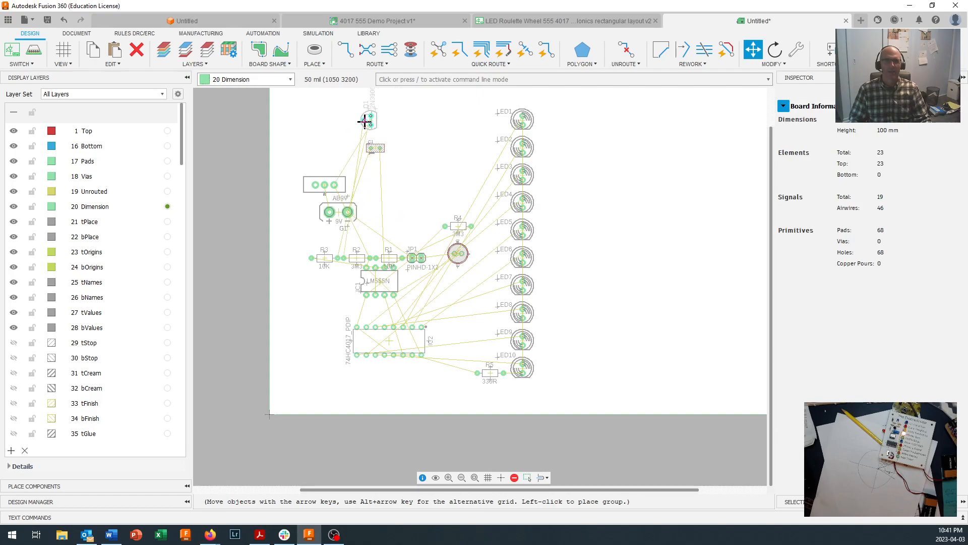
{"action": "left_click", "coordinate": [407, 151]}
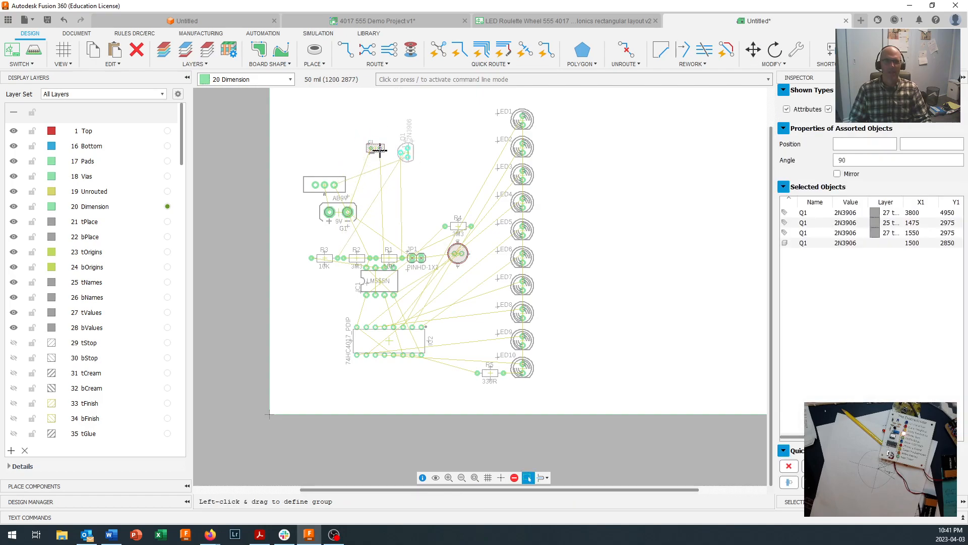
{"action": "left_click", "coordinate": [375, 148]}
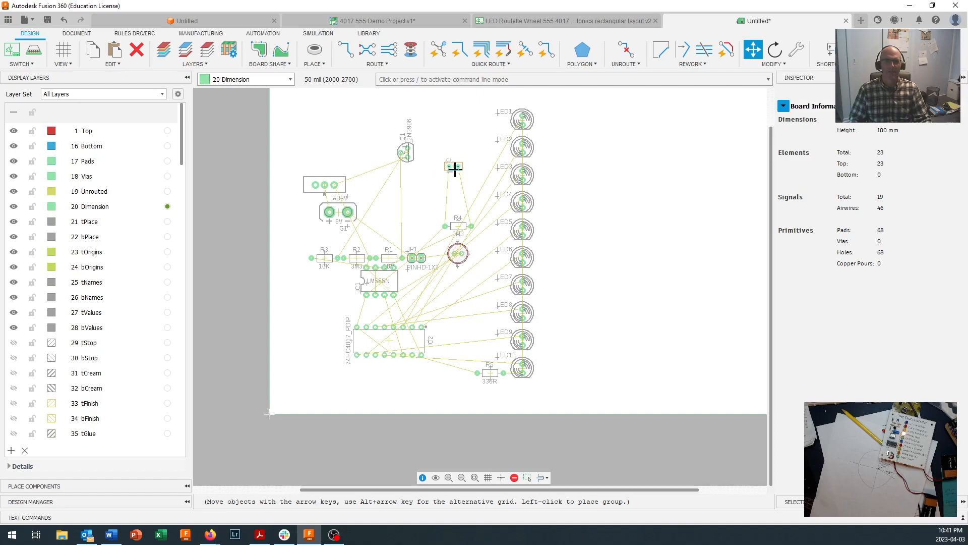
{"action": "left_click", "coordinate": [454, 166]}
Move resistor R1 next to Q1 at (1150, 2950) mil.
{"action": "key", "text": "m"}
{"action": "left_click", "coordinate": [394, 258]}
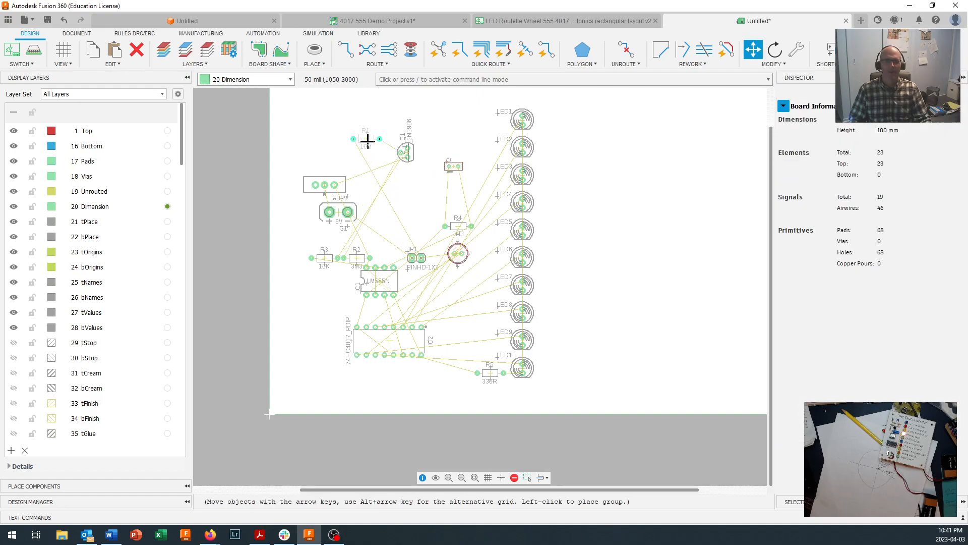
{"action": "left_click", "coordinate": [375, 142]}
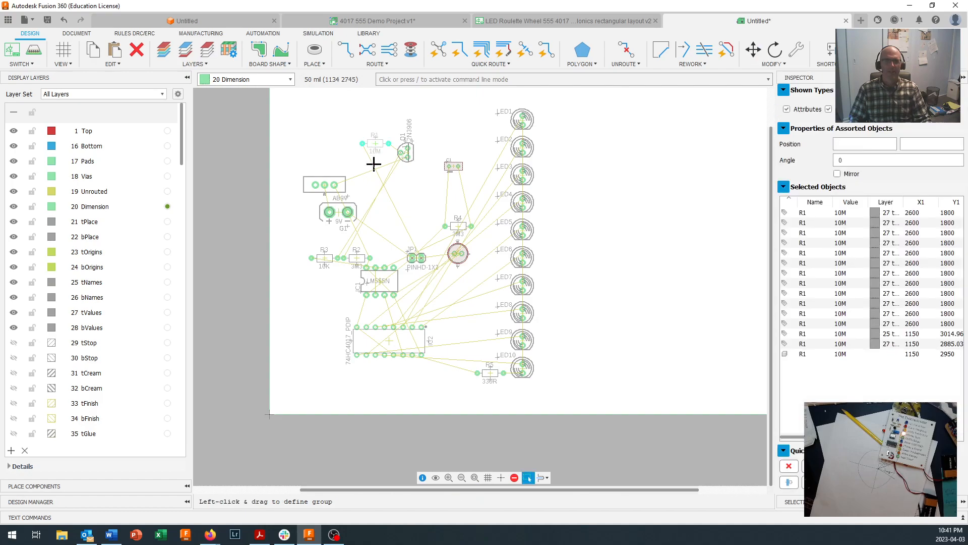
Try different orientations for resistor R2 and place it horizontally just below Q1 at (1350, 2650) mil.
{"action": "left_click", "coordinate": [359, 258]}
{"action": "left_click", "coordinate": [358, 258]}
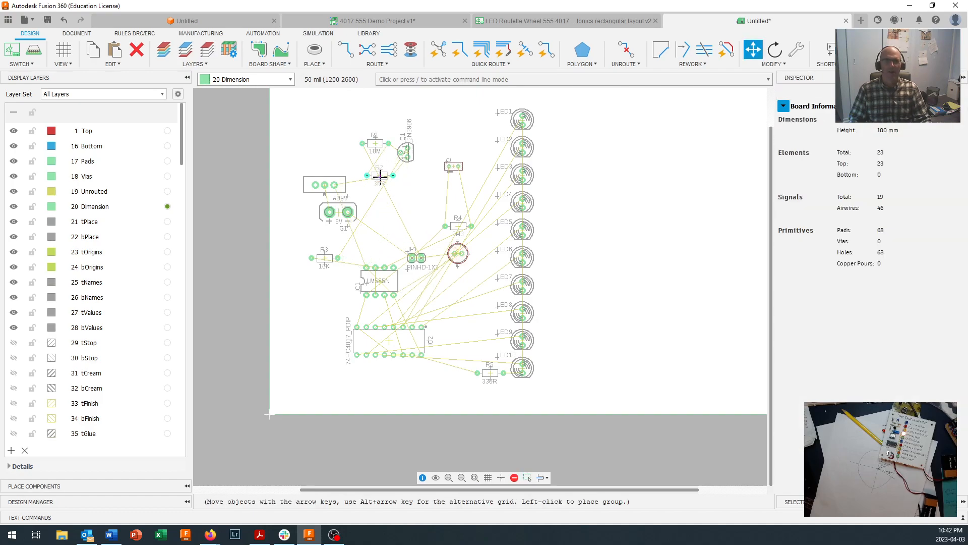
{"action": "right_click", "coordinate": [380, 176]}
{"action": "right_click", "coordinate": [380, 177]}
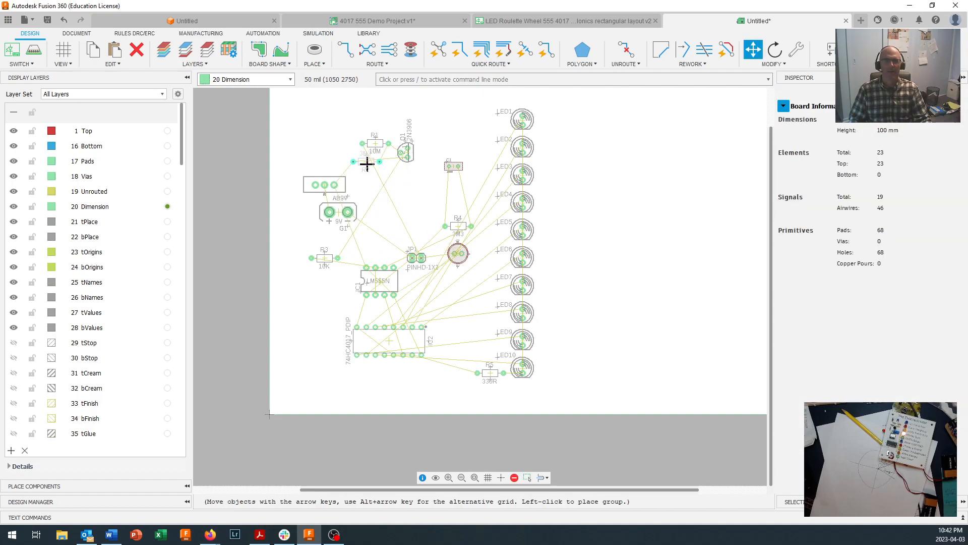
{"action": "right_click", "coordinate": [373, 160]}
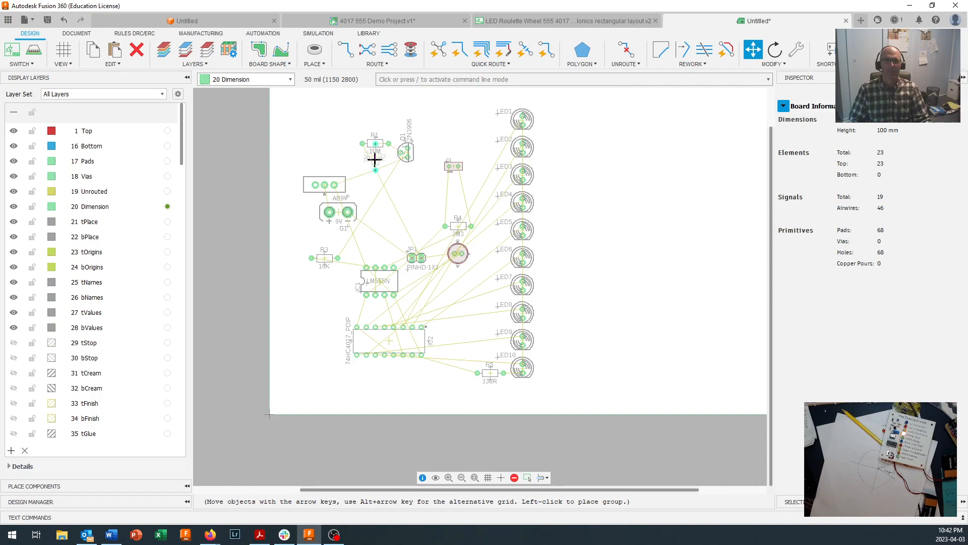
{"action": "right_click", "coordinate": [375, 160]}
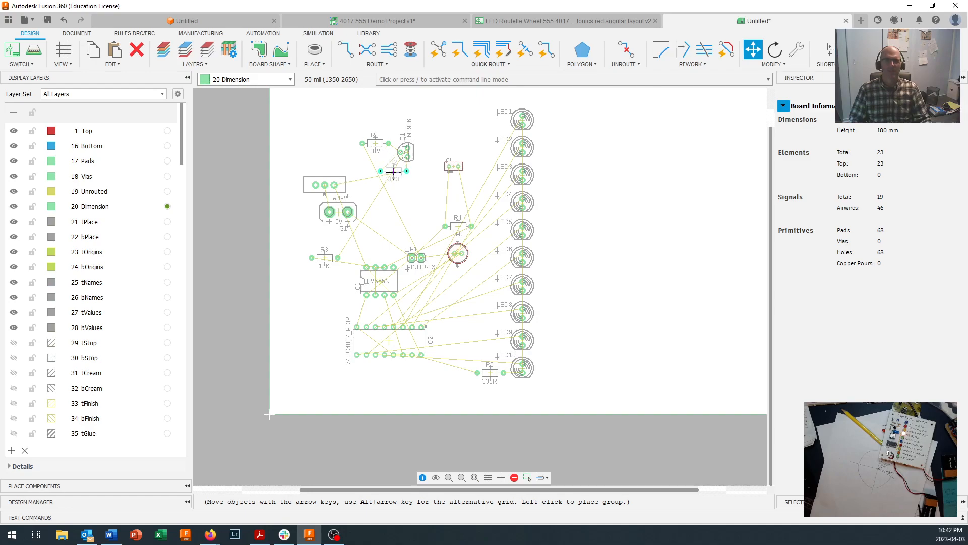
{"action": "left_click", "coordinate": [393, 170]}
Move resistor R1 to (1050, 2750) mil, between switch S1 and transistor Q1.
{"action": "key", "text": "m"}
{"action": "left_click", "coordinate": [375, 144]}
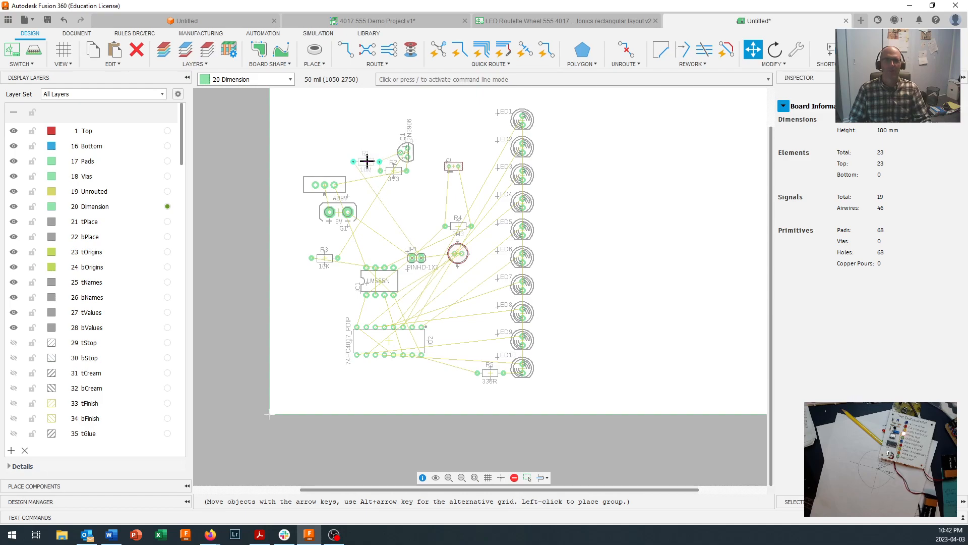
{"action": "left_click", "coordinate": [366, 161]}
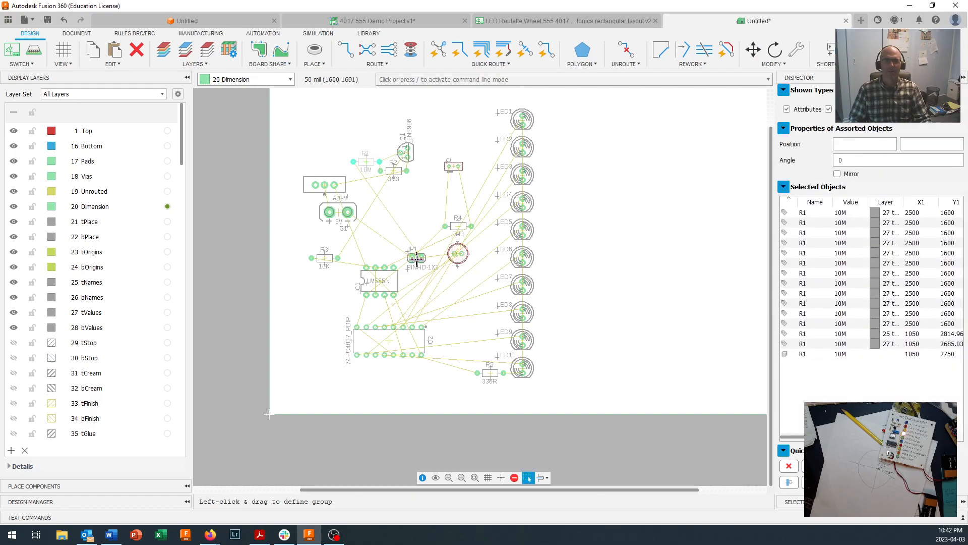
Rotate header JP1 to 90 degrees and place it above switch S1 at (600, 3050) mil.
{"action": "left_click_drag", "start_coordinate": [416, 257], "coordinate": [379, 199]}
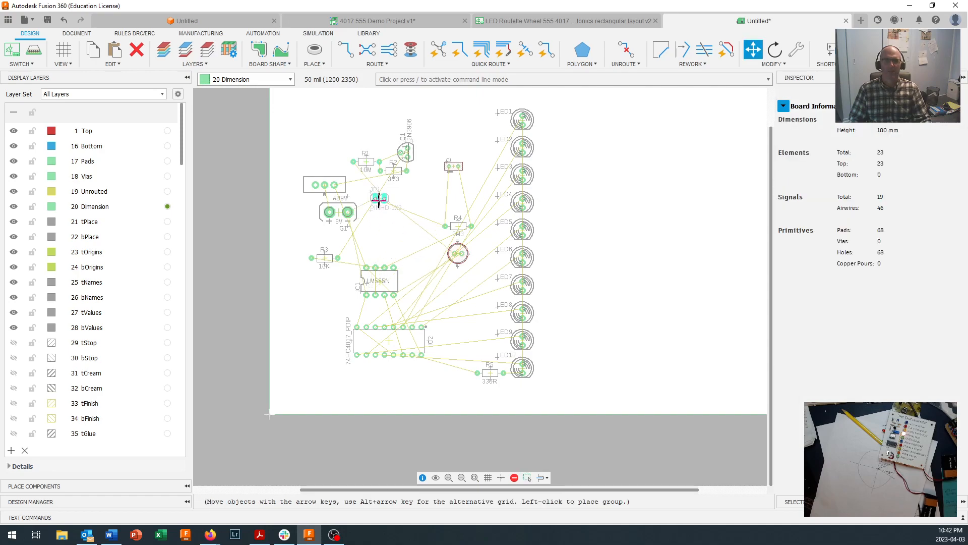
{"action": "right_click", "coordinate": [321, 139]}
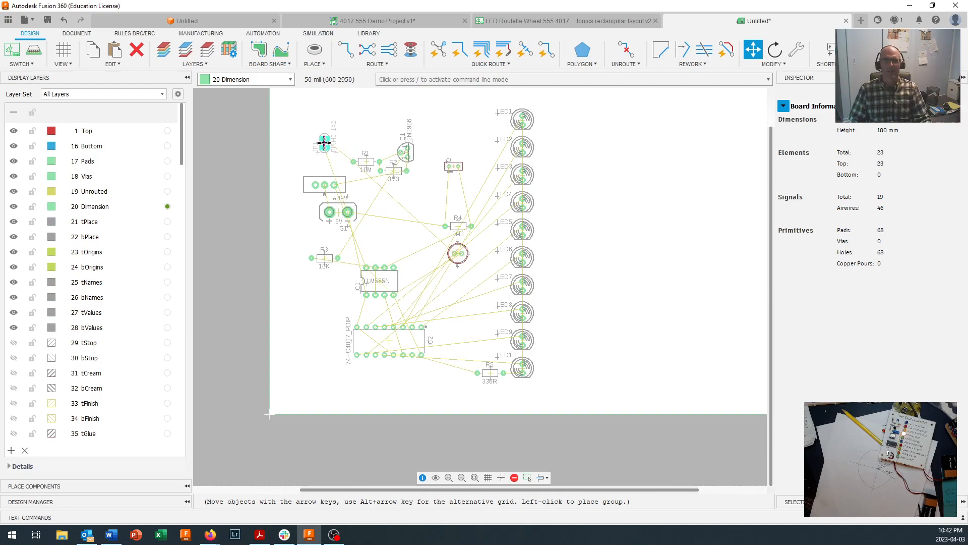
{"action": "left_click", "coordinate": [324, 143]}
{"action": "left_click", "coordinate": [324, 143]}
{"action": "left_click", "coordinate": [325, 135]}
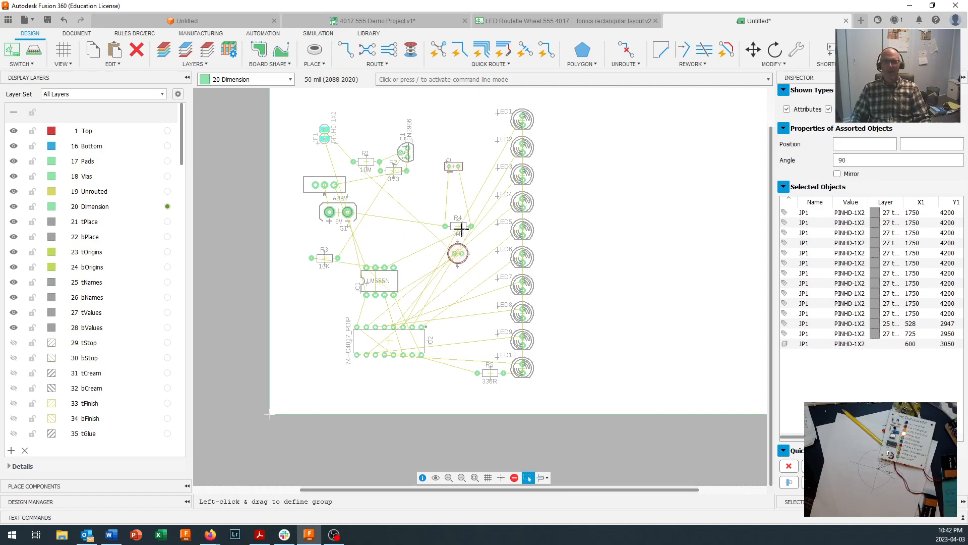
Check the schematic's component connections and move capacitor C2 to (1250, 2300) mil, beside battery connector G1.
{"action": "left_click", "coordinate": [539, 23]}
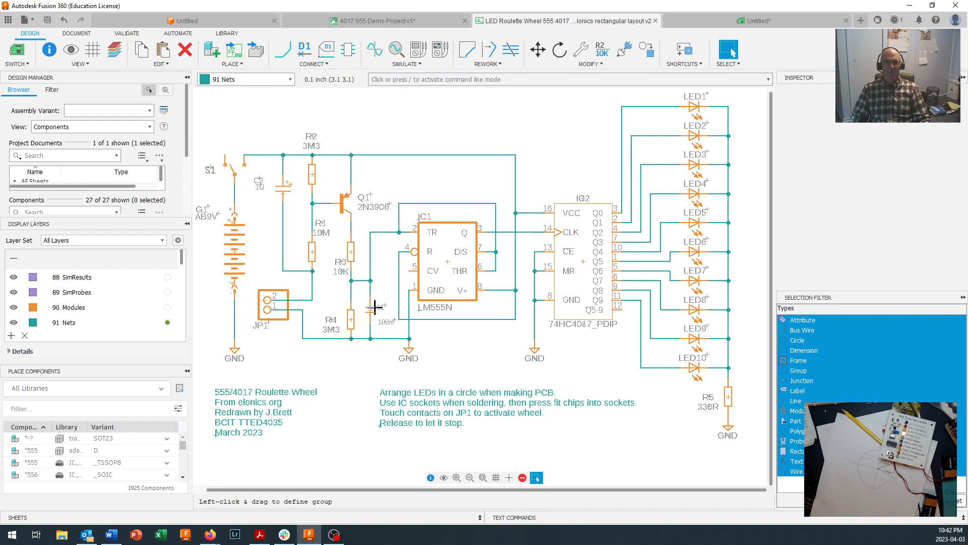
{"action": "left_click", "coordinate": [695, 17]}
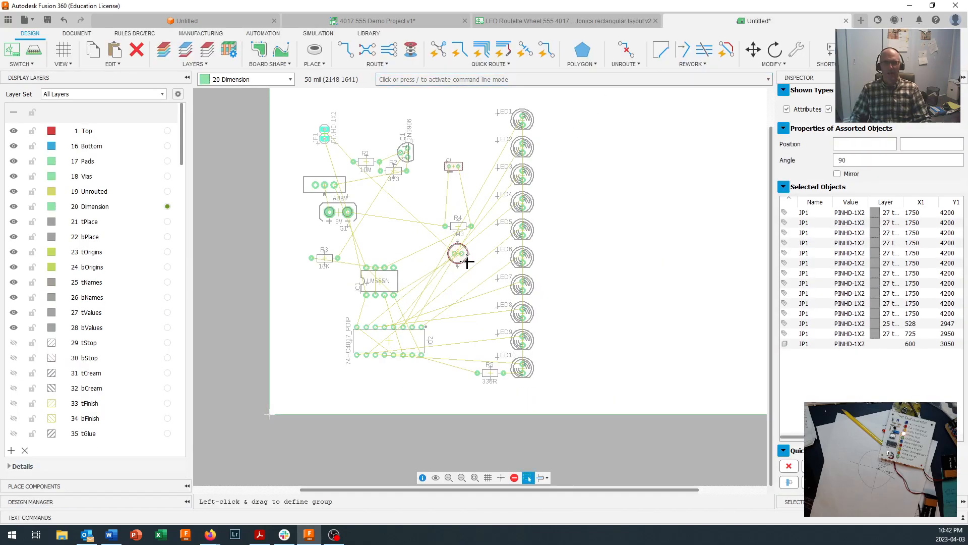
{"action": "key", "text": "m"}
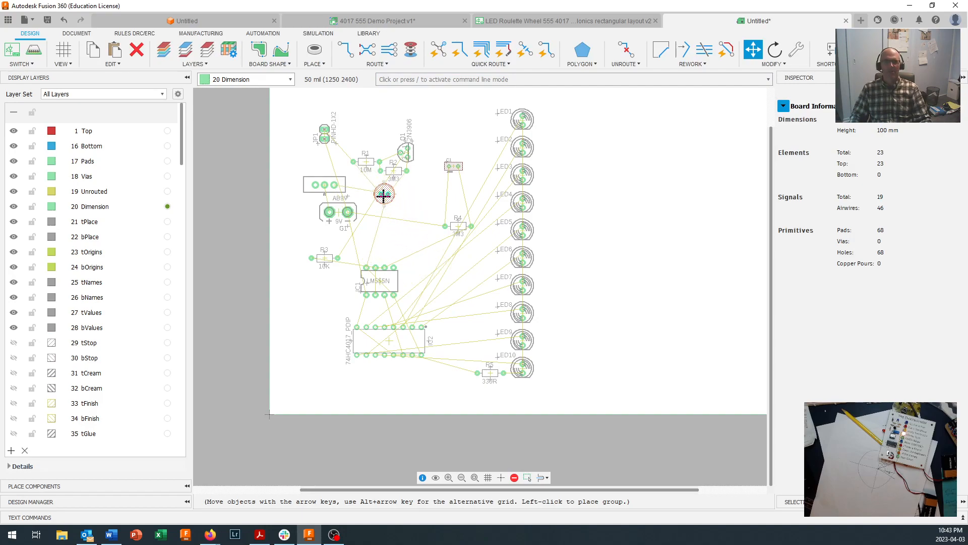
{"action": "left_click", "coordinate": [385, 202]}
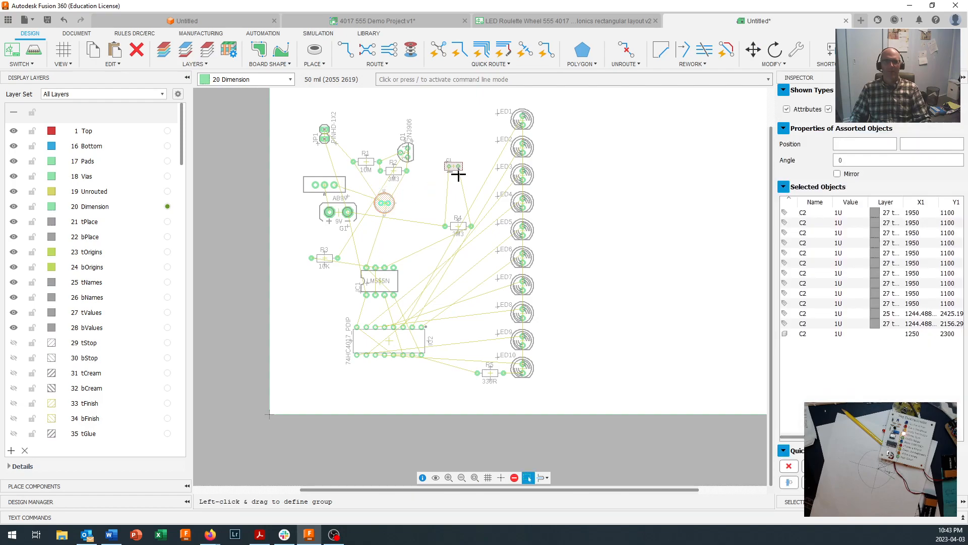
Move capacitor C1 to (1900, 2500) mil and resistor R4 directly below it at (1900, 2300) mil.
{"action": "left_click", "coordinate": [451, 166]}
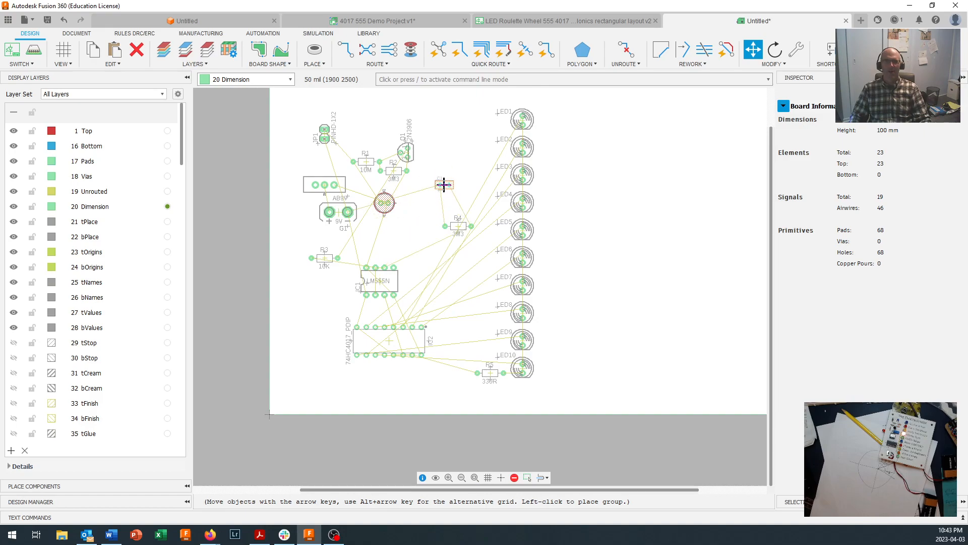
{"action": "left_click", "coordinate": [445, 184]}
{"action": "left_click", "coordinate": [458, 226]}
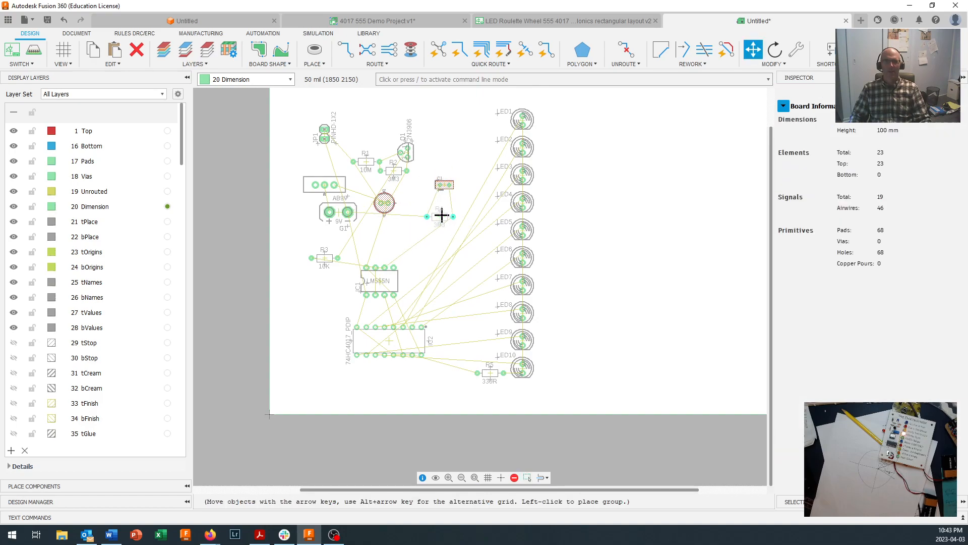
{"action": "left_click", "coordinate": [443, 203]}
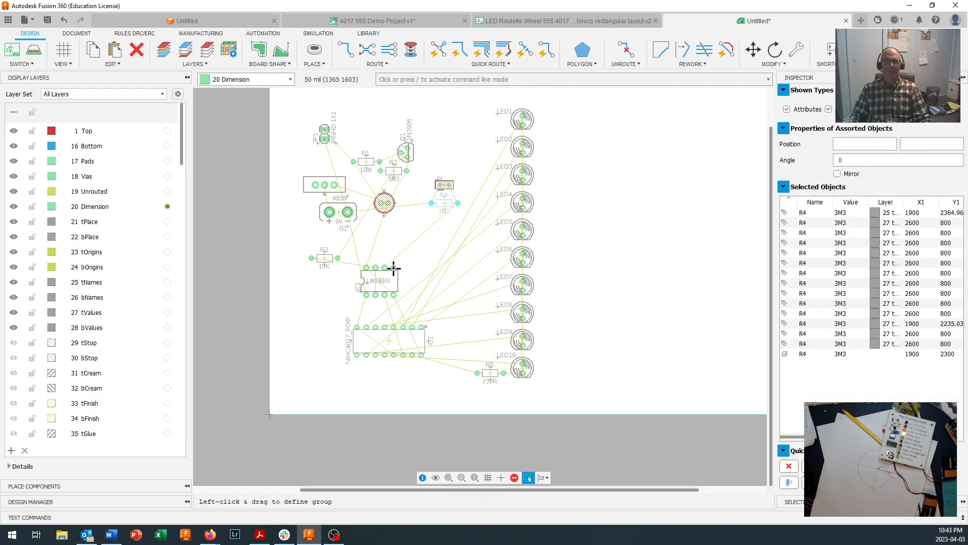
Rotate resistor R3 to 180 degrees and place it directly below R4 at (1900, 2100) mil.
{"action": "left_click", "coordinate": [324, 257]}
{"action": "right_click", "coordinate": [399, 230]}
{"action": "right_click", "coordinate": [399, 229]}
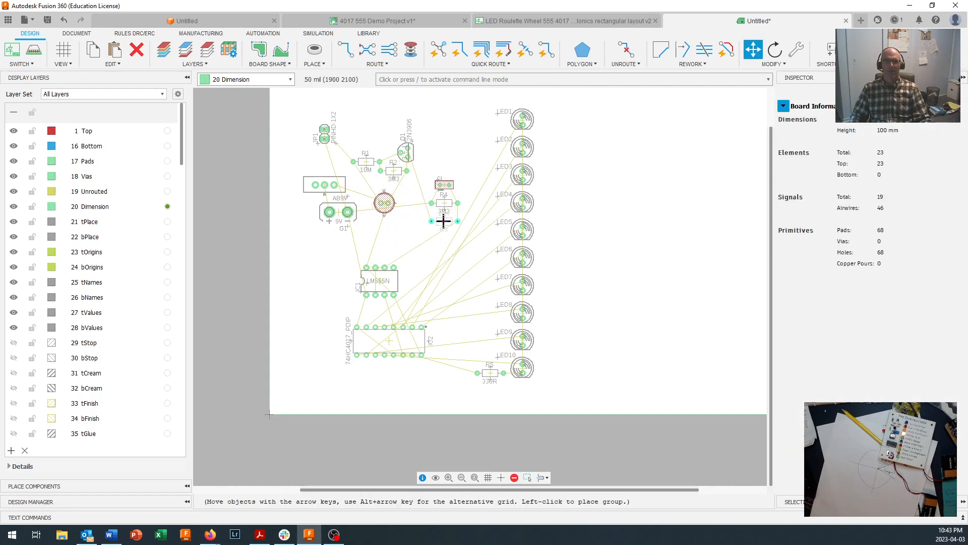
{"action": "left_click", "coordinate": [444, 221]}
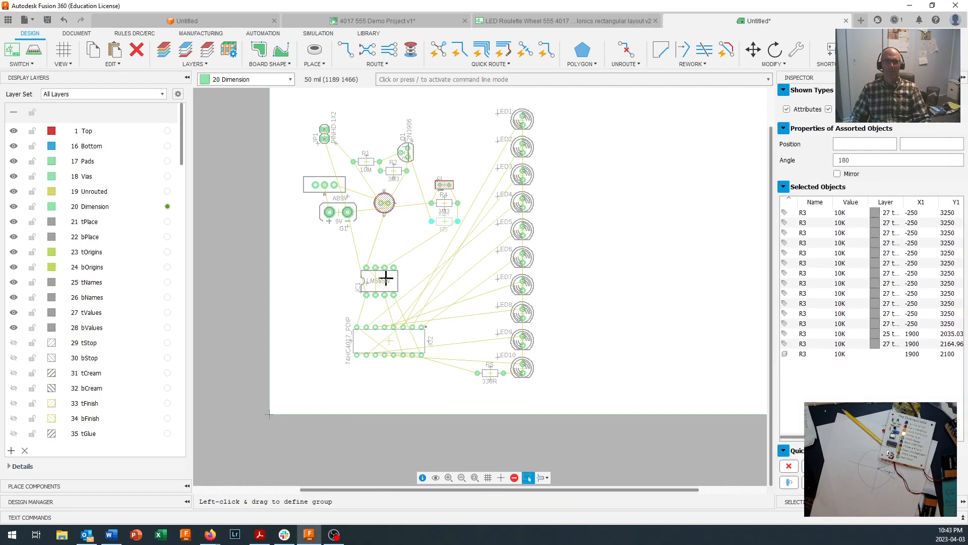
Move the LM555N chip IC1 to (1350, 1600) mil, above the 74HC4017 chip.
{"action": "left_click", "coordinate": [385, 278]}
{"action": "left_click", "coordinate": [399, 265]}
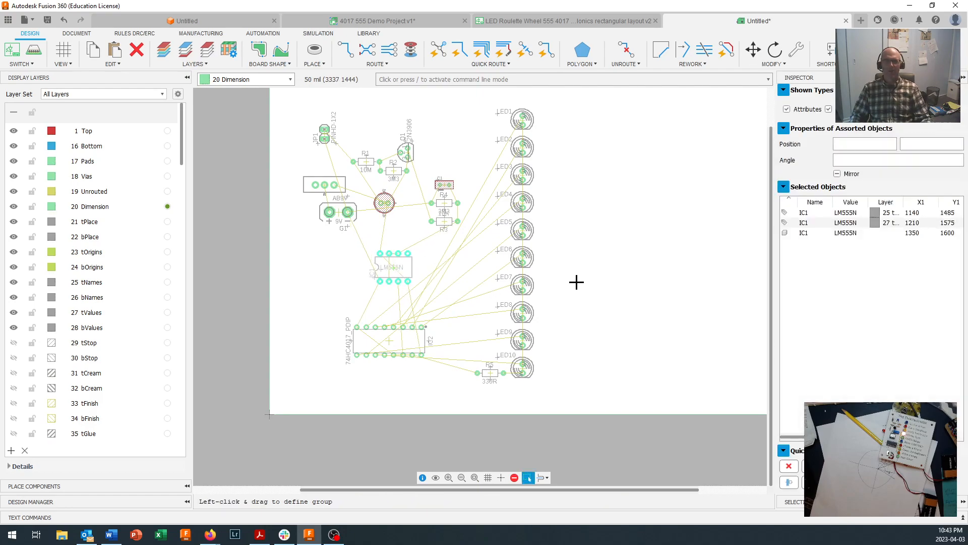
{"action": "scroll", "coordinate": [525, 335], "scroll_direction": "down", "scroll_amount": 1}
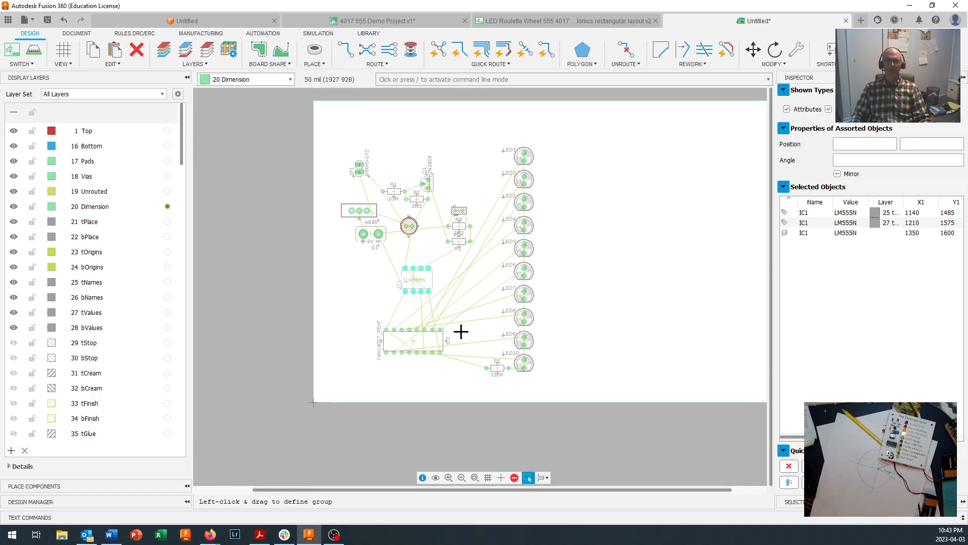
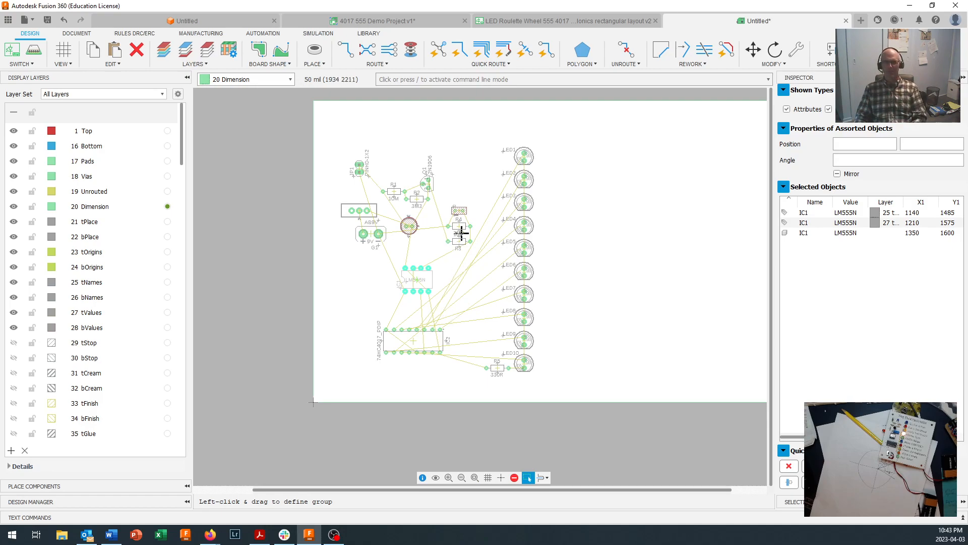
Autoroute the board with low effort and automatic layer directions, and accept the TopRouter variant.
{"action": "left_click", "coordinate": [512, 63]}
{"action": "left_click", "coordinate": [460, 142]}
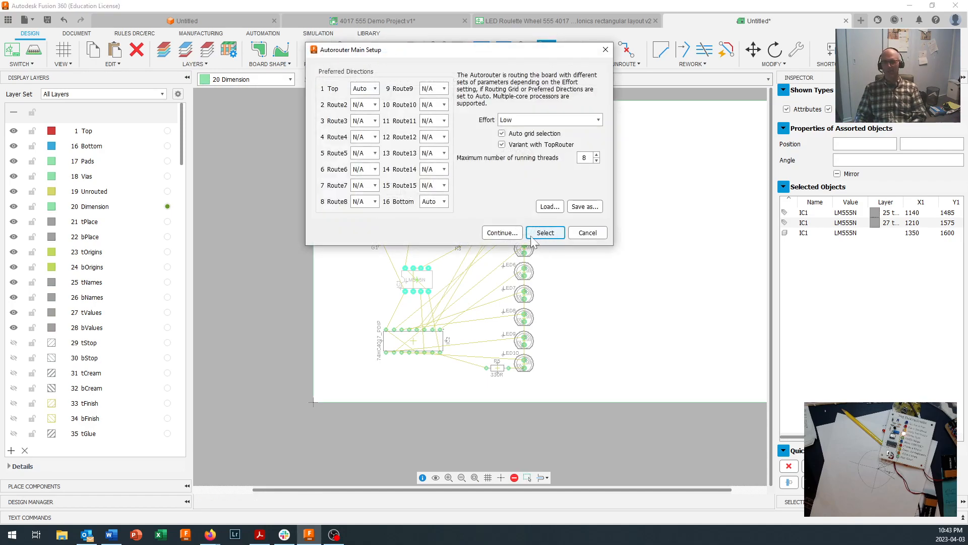
{"action": "left_click", "coordinate": [502, 232]}
{"action": "left_click", "coordinate": [447, 230]}
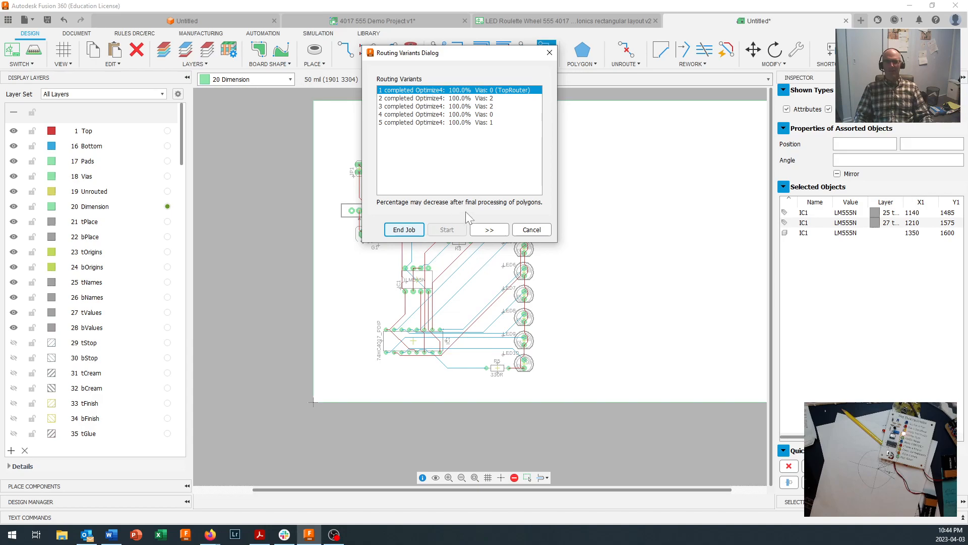
{"action": "left_click_drag", "start_coordinate": [497, 59], "coordinate": [694, 156]}
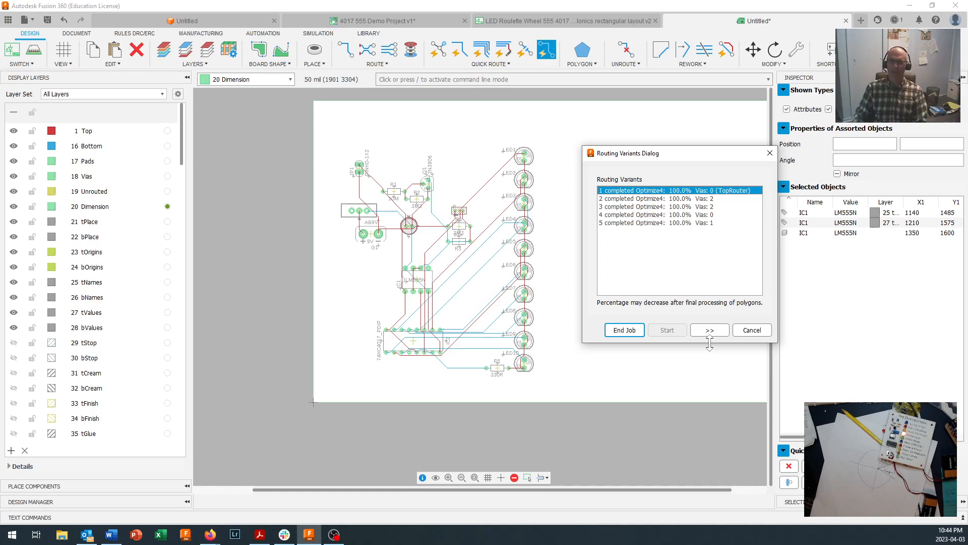
{"action": "left_click", "coordinate": [609, 334]}
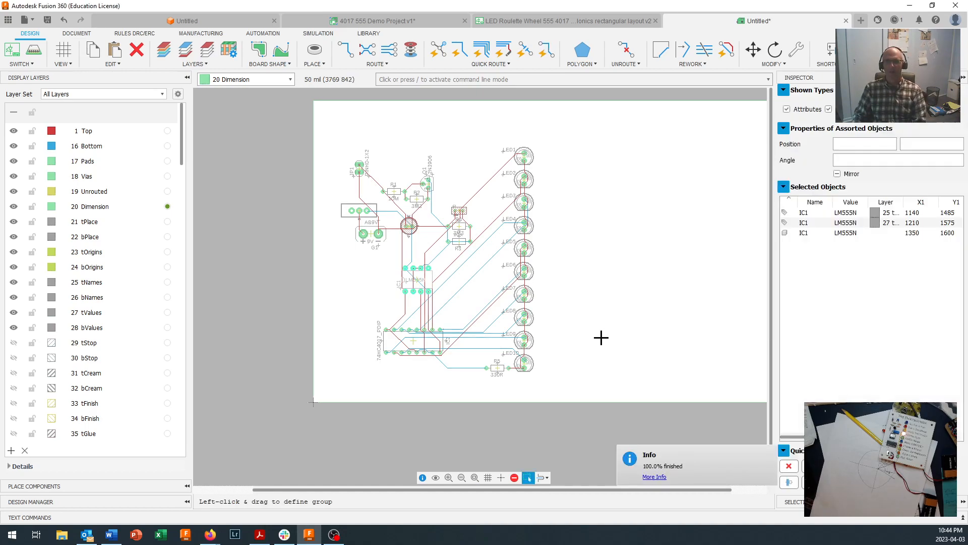
Examine the autorouted traces around IC1, IC2 and the LED column.
{"action": "scroll", "coordinate": [504, 288], "scroll_direction": "up", "scroll_amount": 3}
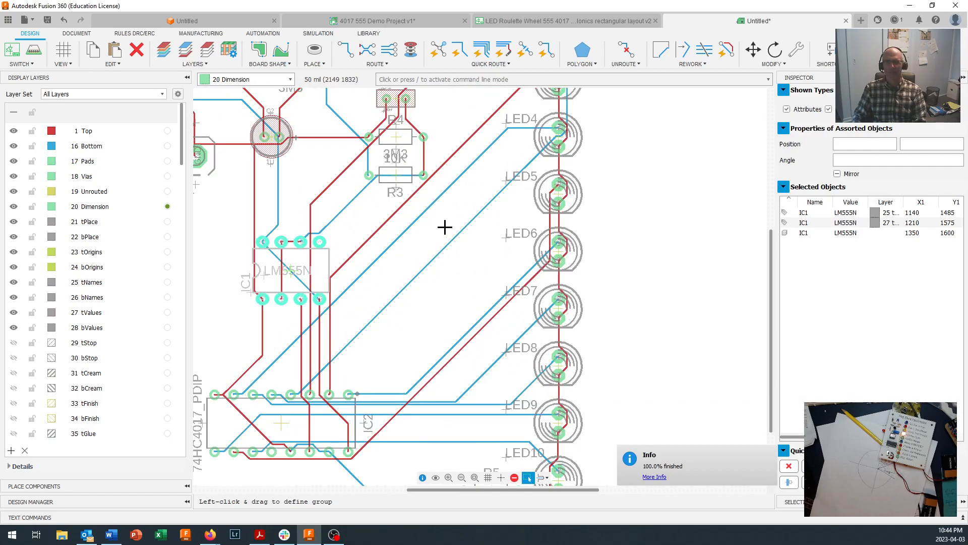
{"action": "scroll", "coordinate": [365, 307], "scroll_direction": "down", "scroll_amount": 2}
{"action": "scroll", "coordinate": [337, 361], "scroll_direction": "up", "scroll_amount": 4}
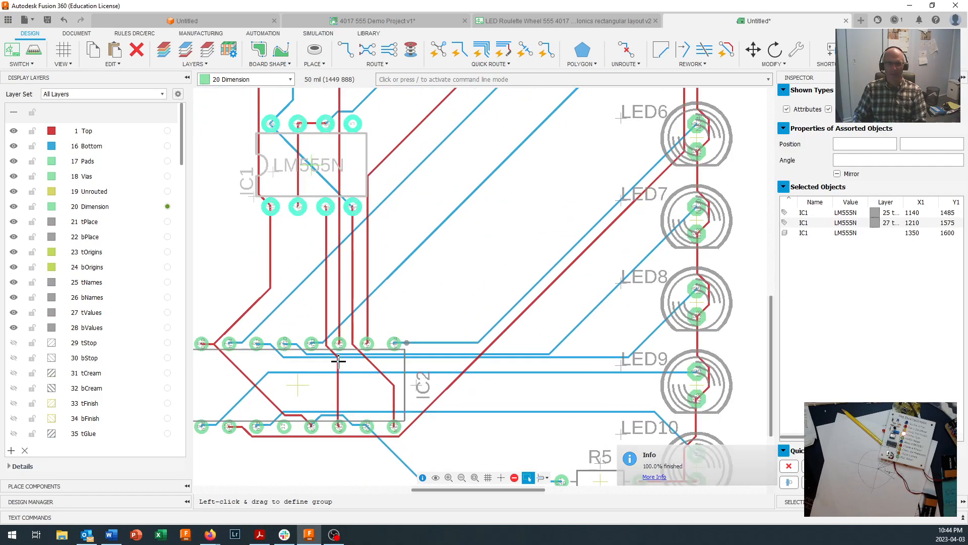
{"action": "scroll", "coordinate": [338, 361], "scroll_direction": "up", "scroll_amount": 2}
{"action": "scroll", "coordinate": [346, 343], "scroll_direction": "down", "scroll_amount": 1}
{"action": "scroll", "coordinate": [347, 346], "scroll_direction": "down", "scroll_amount": 6}
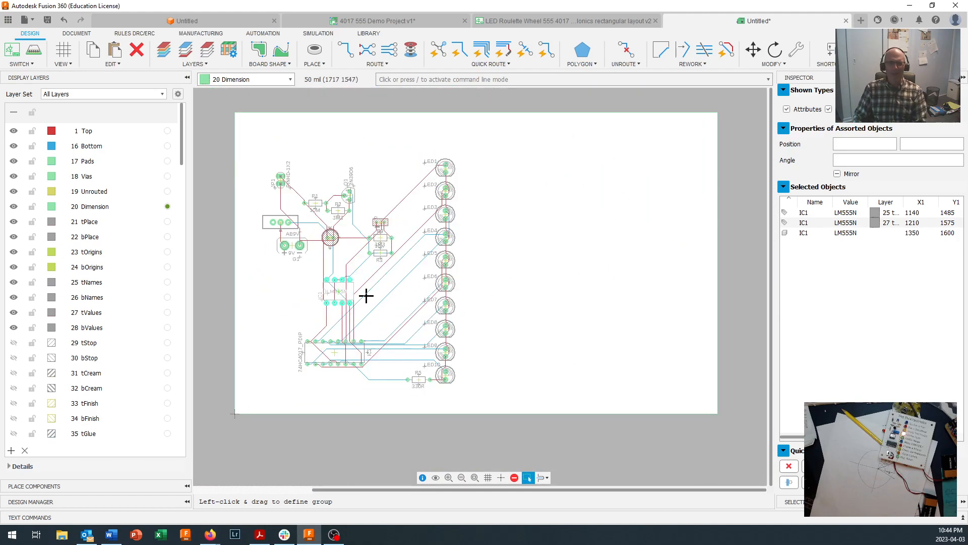
{"action": "middle_click_drag", "start_coordinate": [366, 291], "coordinate": [412, 306]}
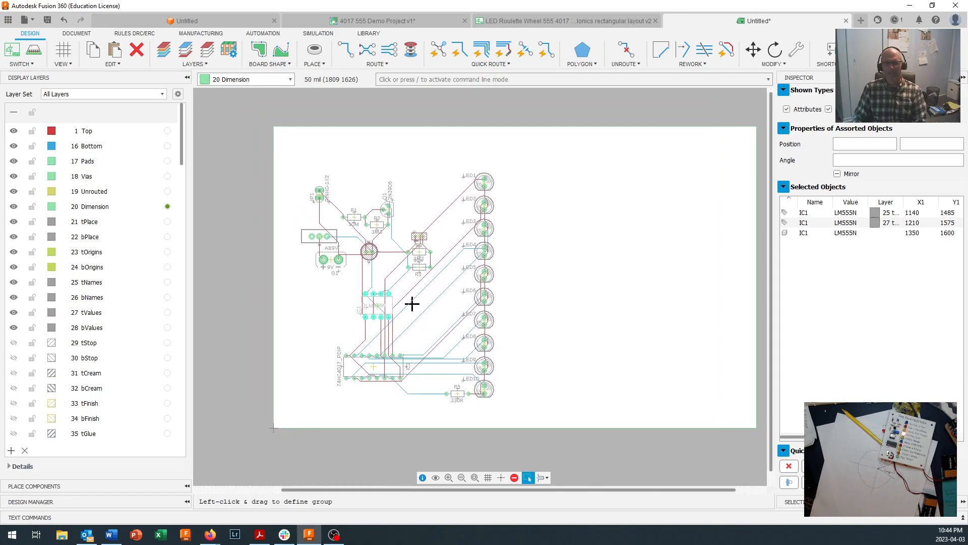
{"action": "scroll", "coordinate": [412, 304], "scroll_direction": "up", "scroll_amount": 1}
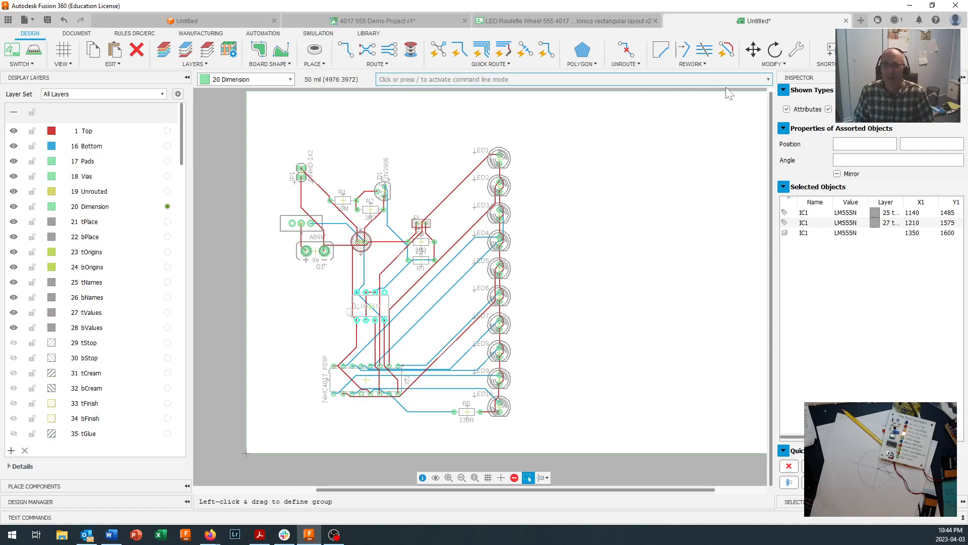
Unroute all traces on the board, converting every segment back to unrouted signals.
{"action": "left_click", "coordinate": [625, 63]}
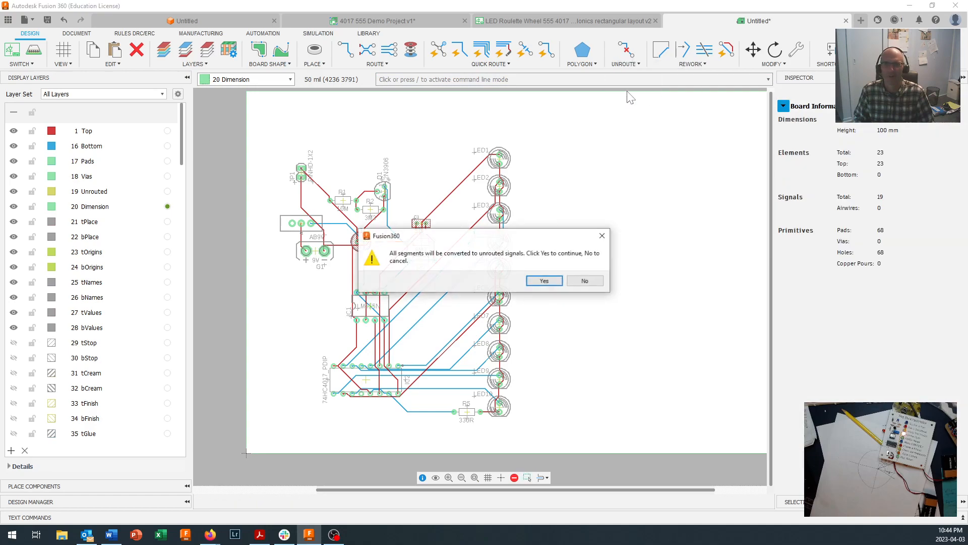
{"action": "left_click", "coordinate": [544, 281]}
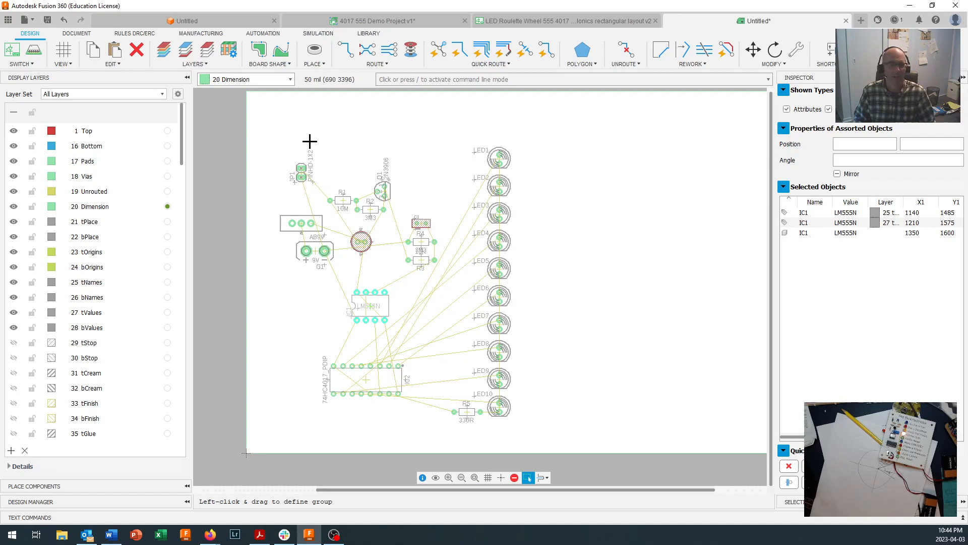
In the design rules, set the different-signal clearances for wire-to-wire, pad-to-wire and pad-to-pad to 25 mil.
{"action": "left_click", "coordinate": [135, 34]}
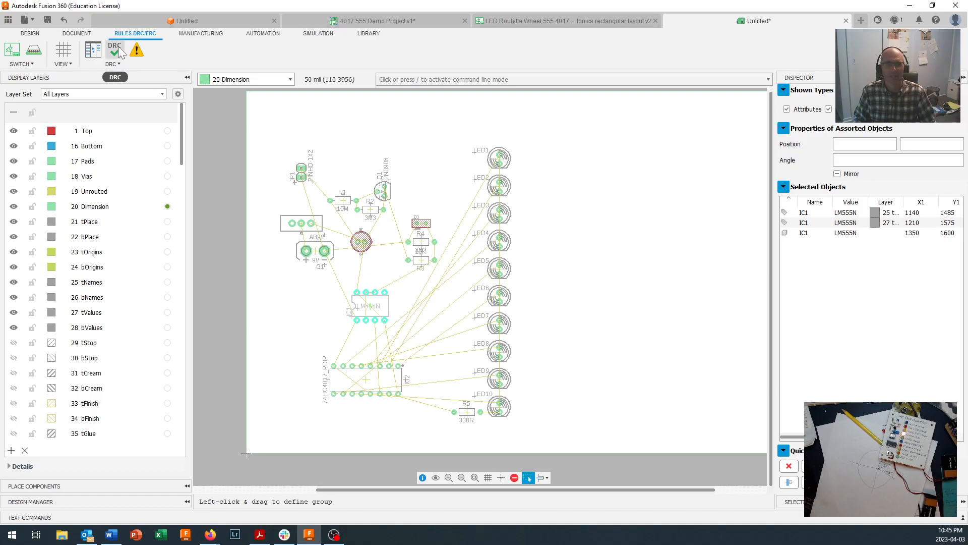
{"action": "left_click", "coordinate": [115, 50]}
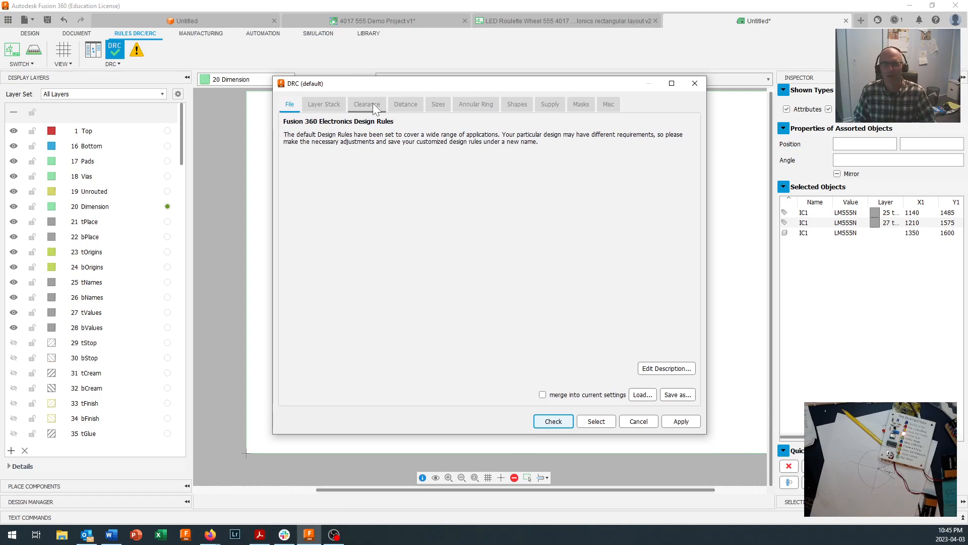
{"action": "left_click", "coordinate": [374, 104]}
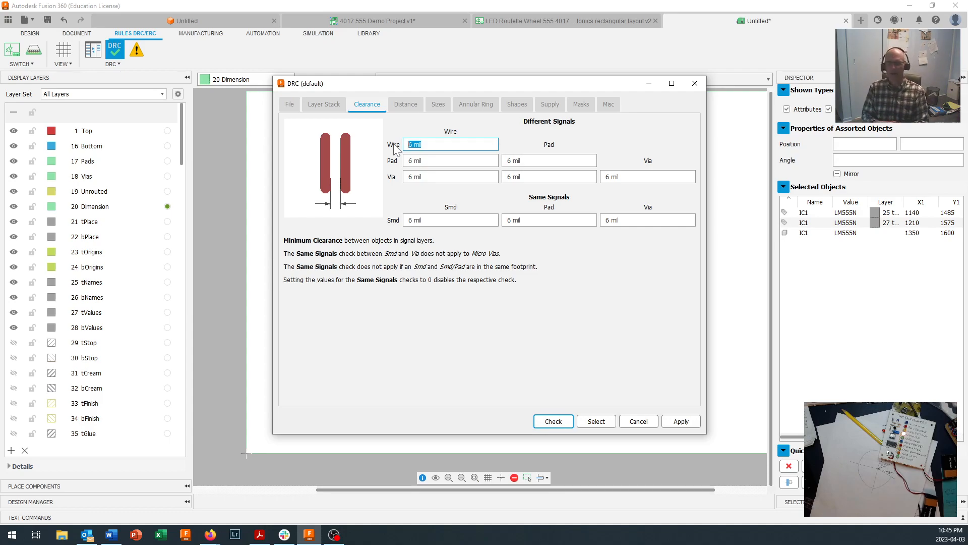
{"action": "type", "text": "25"}
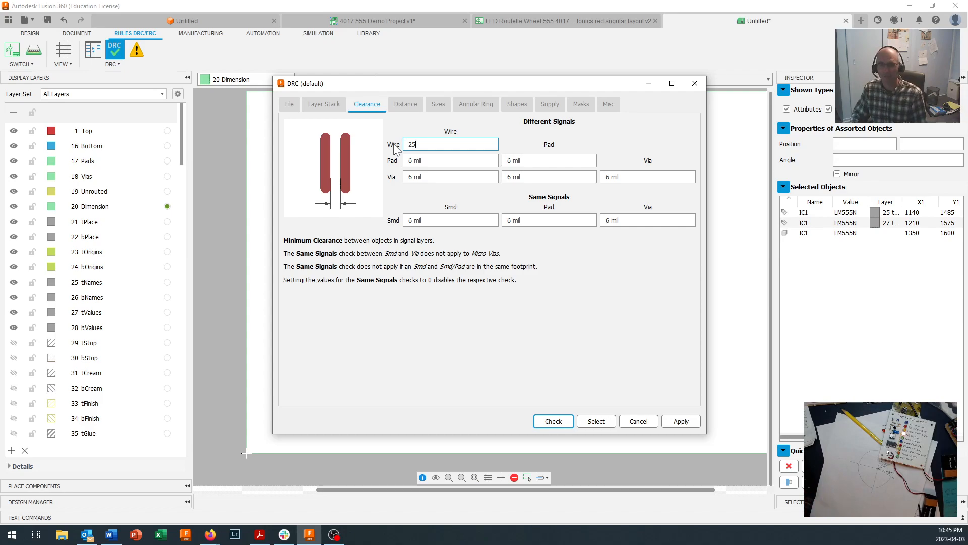
{"action": "key", "text": "Tab"}
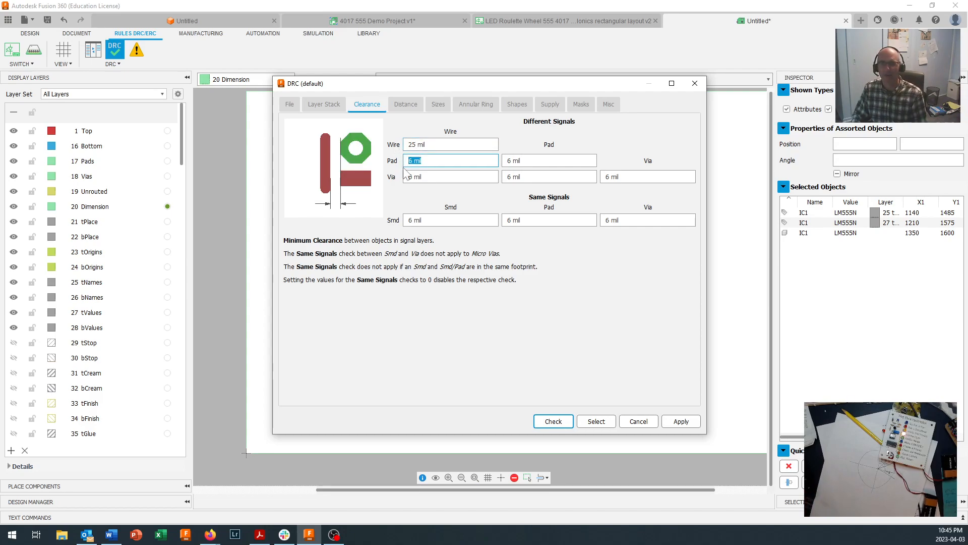
{"action": "type", "text": "25"}
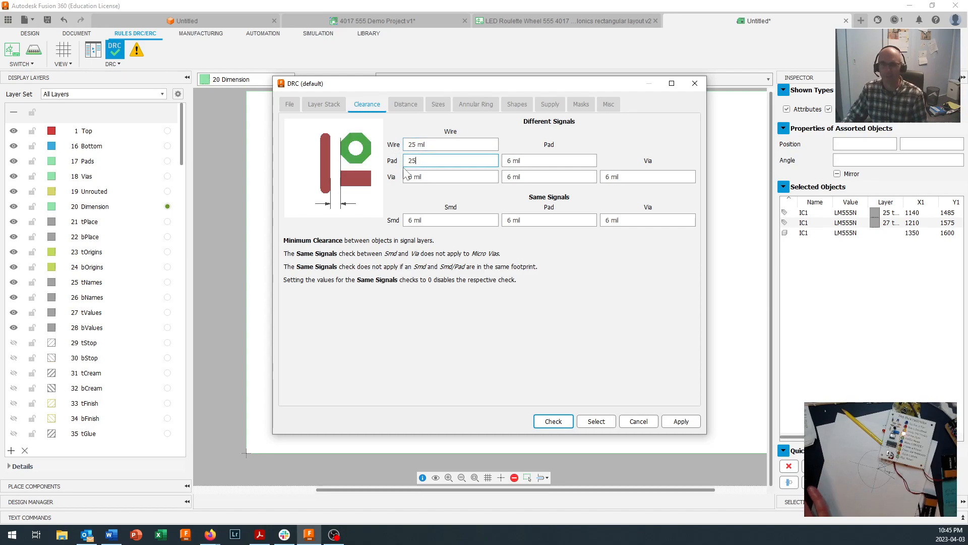
{"action": "key", "text": "Tab"}
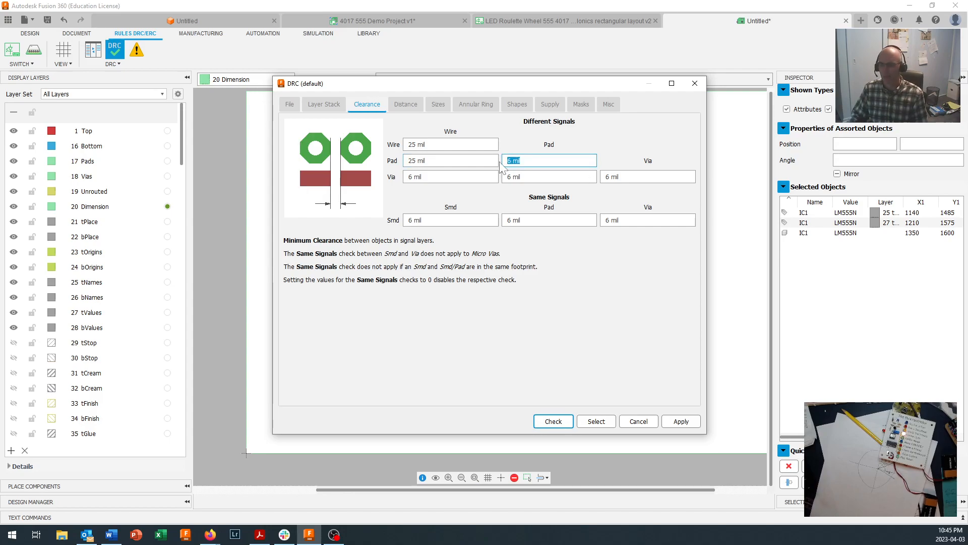
{"action": "type", "text": "25"}
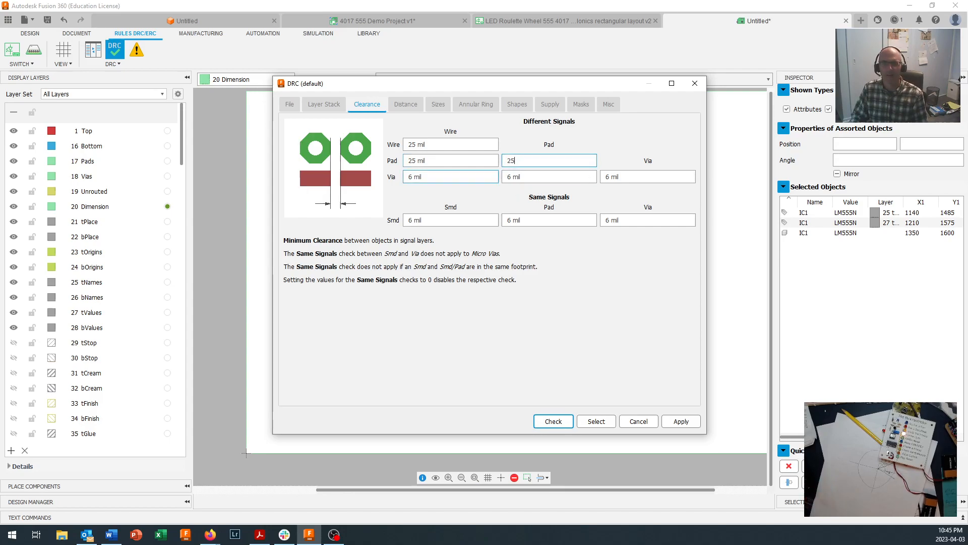
Set the different-signal clearances from vias to wires, pads and other vias to 25 mil, and open the minimum distance rules.
{"action": "key", "text": "Tab"}
{"action": "type", "text": "25"}
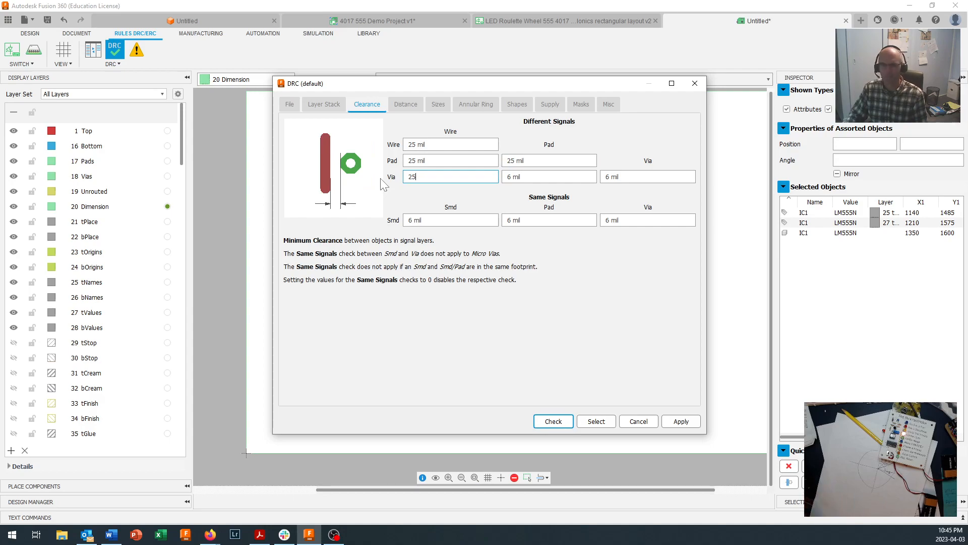
{"action": "left_click", "coordinate": [524, 176]}
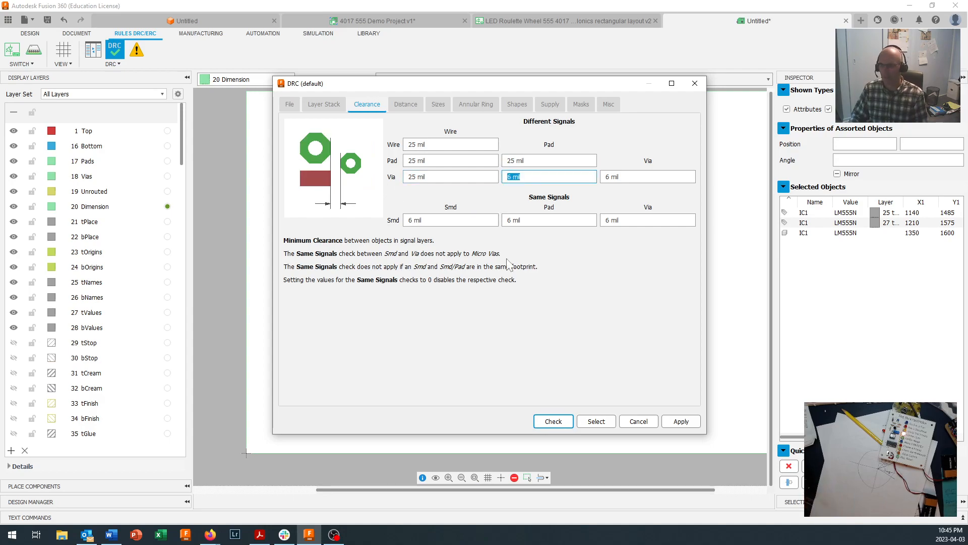
{"action": "type", "text": "25"}
{"action": "key", "text": "Tab"}
{"action": "type", "text": "25"}
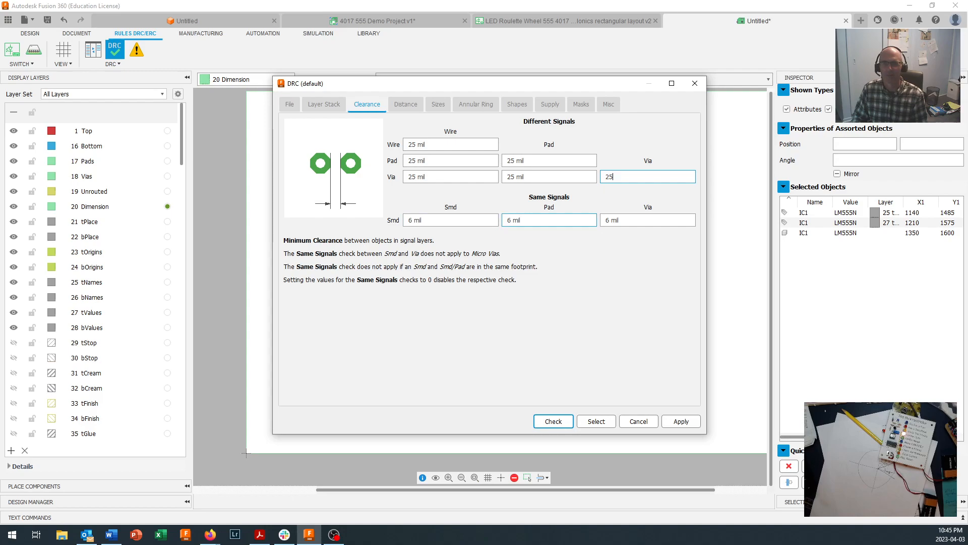
{"action": "left_click", "coordinate": [410, 105]}
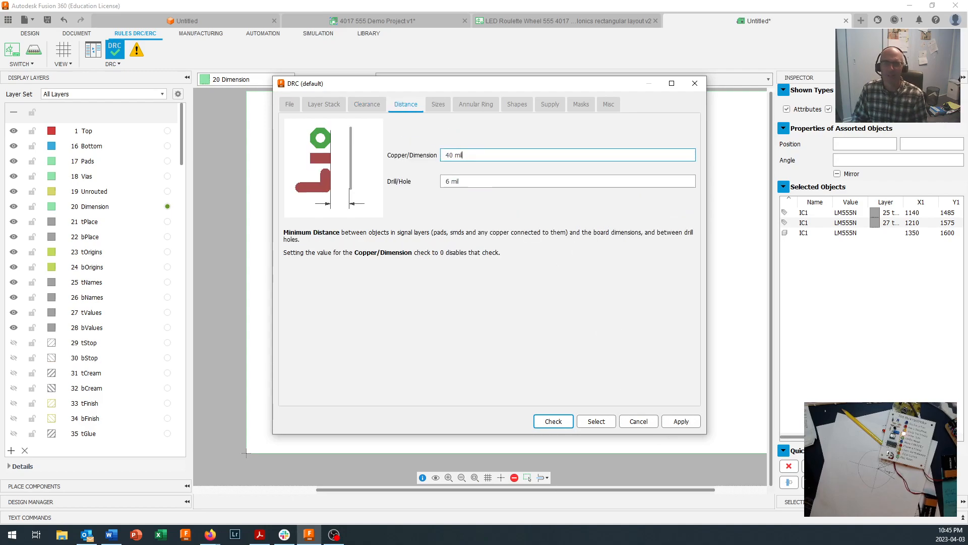
Keep the copper-to-dimension distance at 40 mil and set the minimum width in the size rules to 25 mil.
{"action": "left_click_drag", "start_coordinate": [465, 155], "coordinate": [435, 152]}
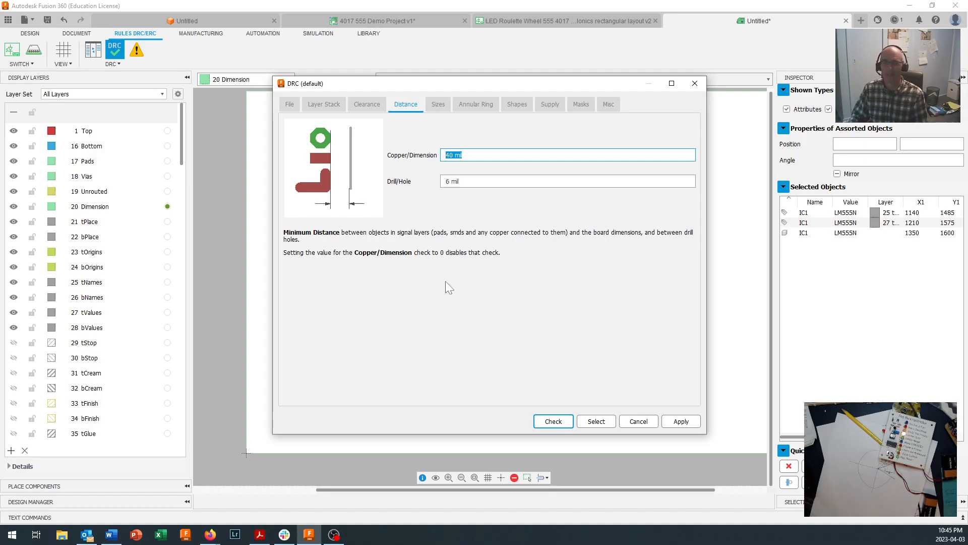
{"action": "left_click", "coordinate": [439, 107]}
{"action": "left_click_drag", "start_coordinate": [461, 145], "coordinate": [432, 150]}
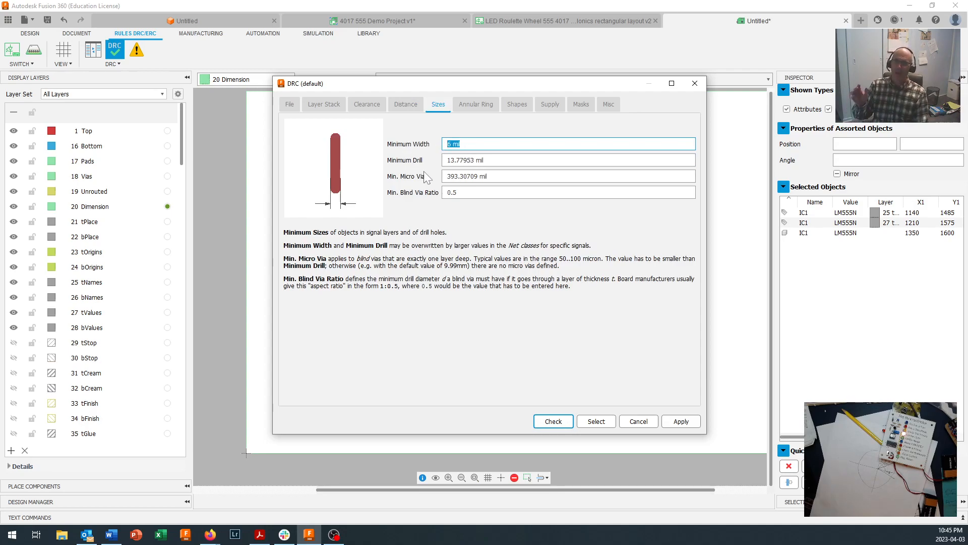
{"action": "type", "text": "25"}
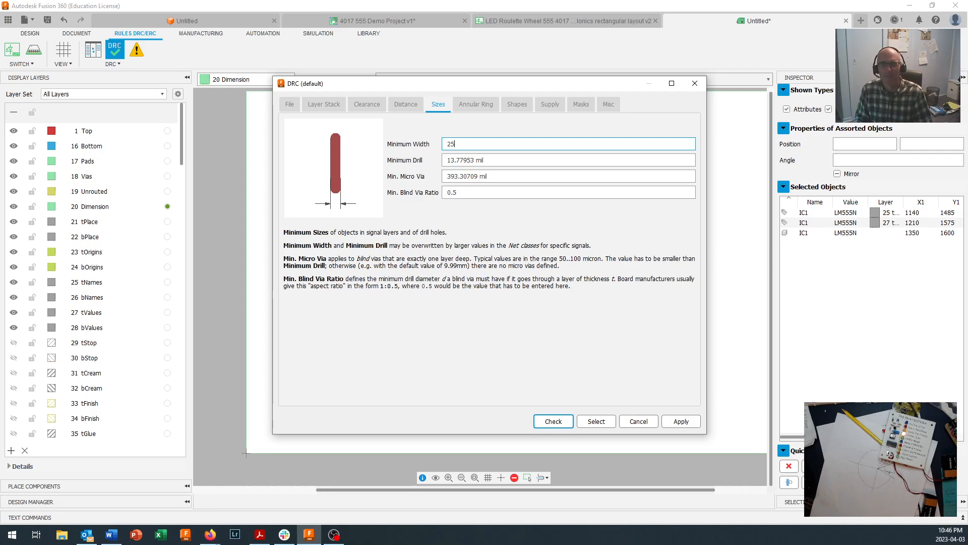
Set the minimum annular ring to 20 mil for bottom pads and outer vias, apply the design rules and close them.
{"action": "left_click", "coordinate": [471, 104]}
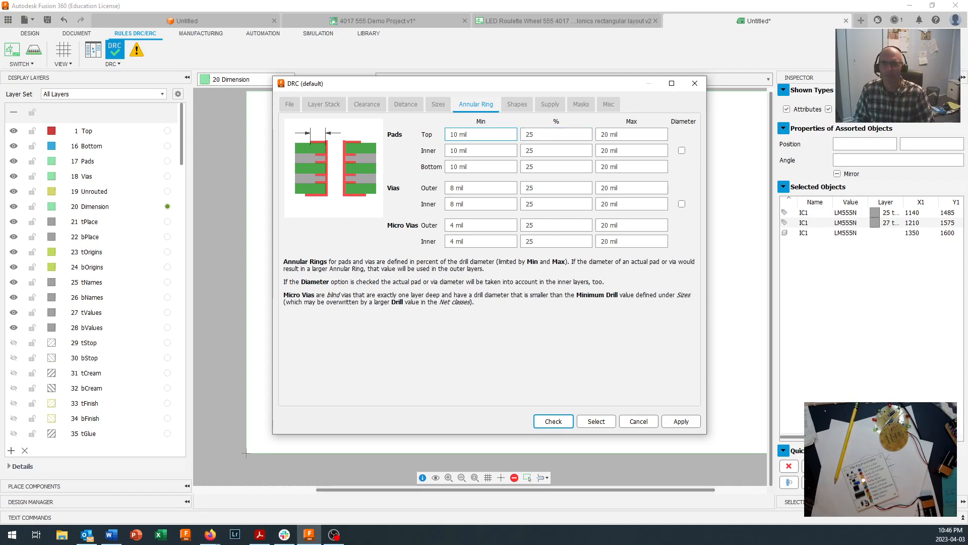
{"action": "left_click_drag", "start_coordinate": [468, 166], "coordinate": [454, 166]}
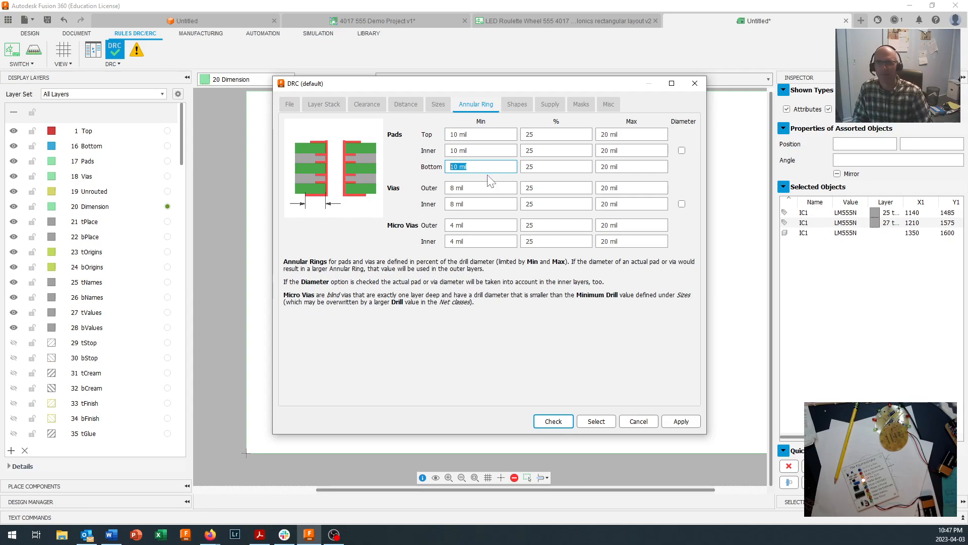
{"action": "type", "text": "20"}
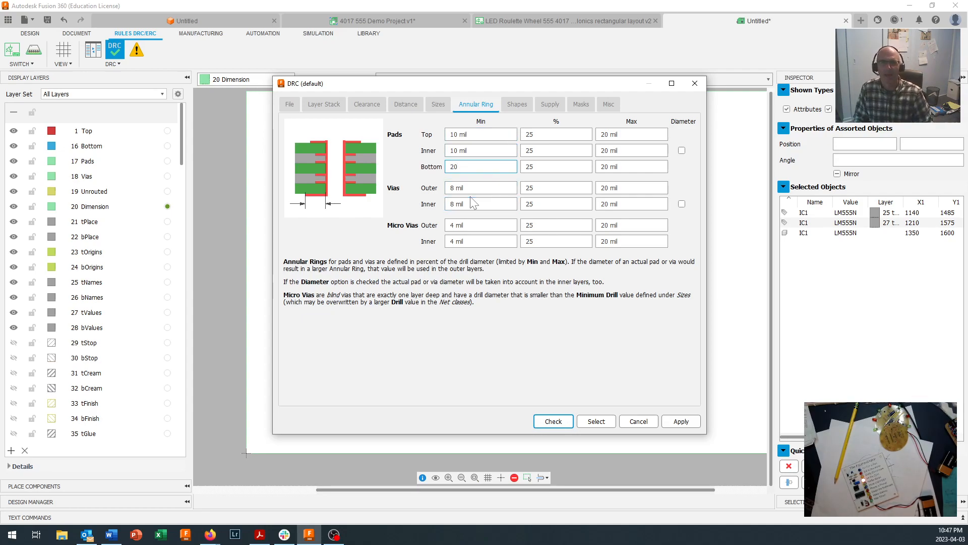
{"action": "key", "text": "Tab"}
{"action": "type", "text": "20"}
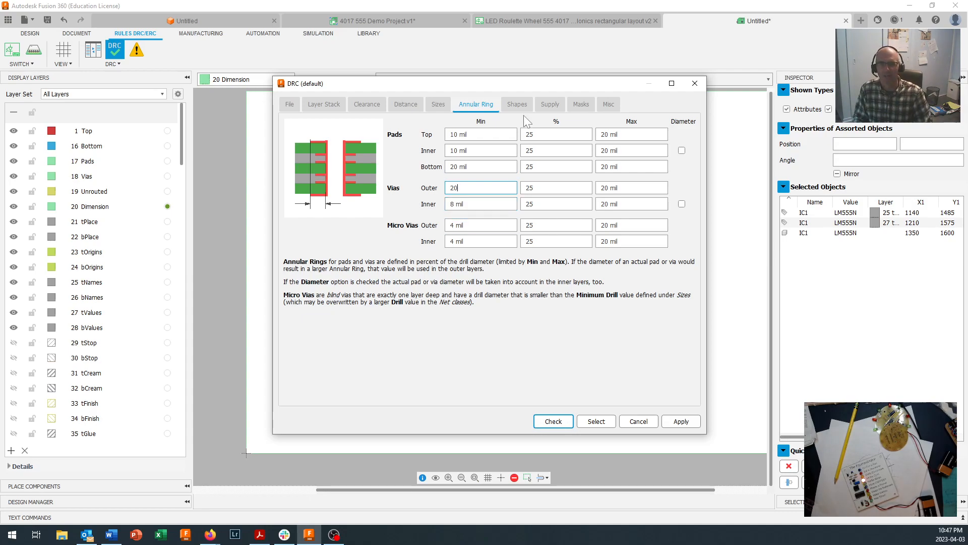
{"action": "left_click_drag", "start_coordinate": [524, 88], "coordinate": [780, 28]}
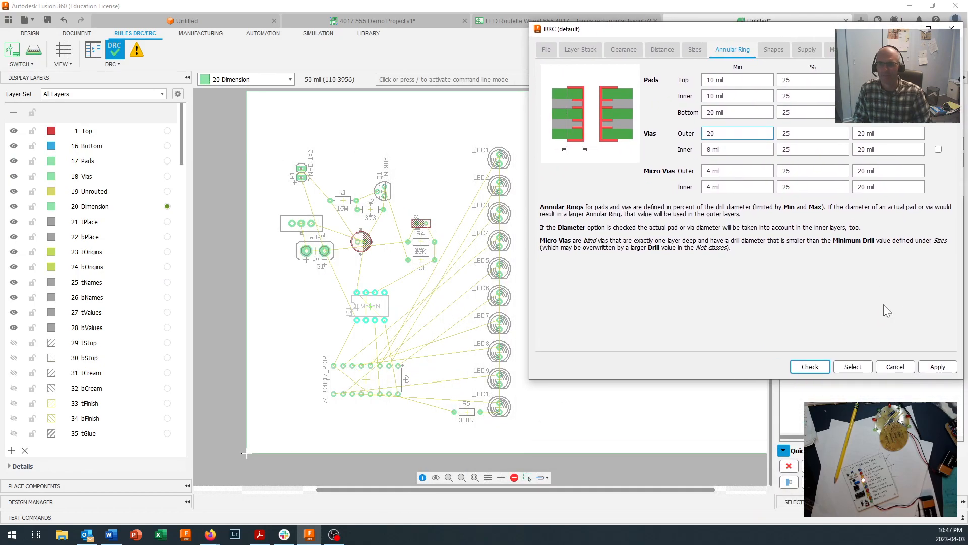
{"action": "left_click", "coordinate": [938, 369]}
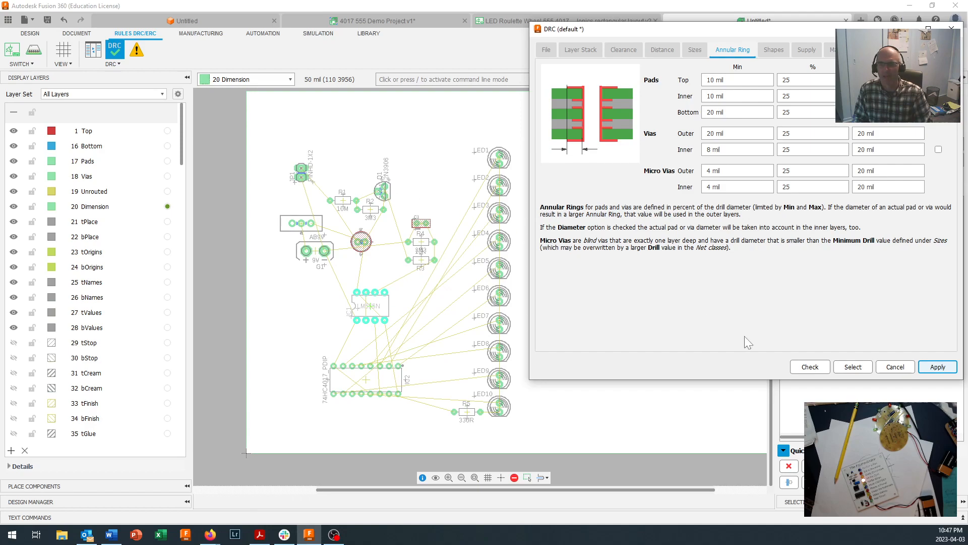
{"action": "left_click", "coordinate": [890, 367]}
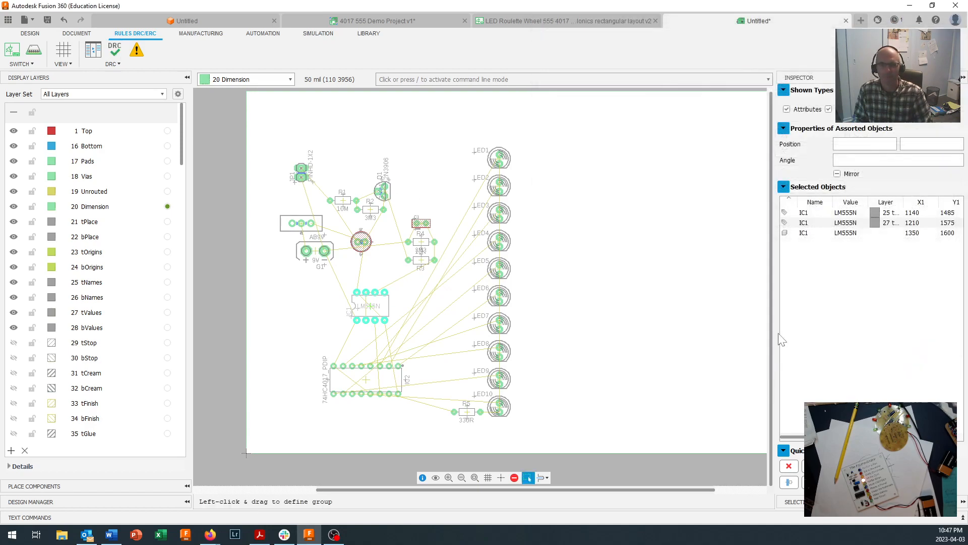
Examine the pad spacing and hatched overlap areas on transistor Q1 and capacitor C2.
{"action": "scroll", "coordinate": [398, 207], "scroll_direction": "up", "scroll_amount": 3}
{"action": "scroll", "coordinate": [377, 187], "scroll_direction": "up", "scroll_amount": 8}
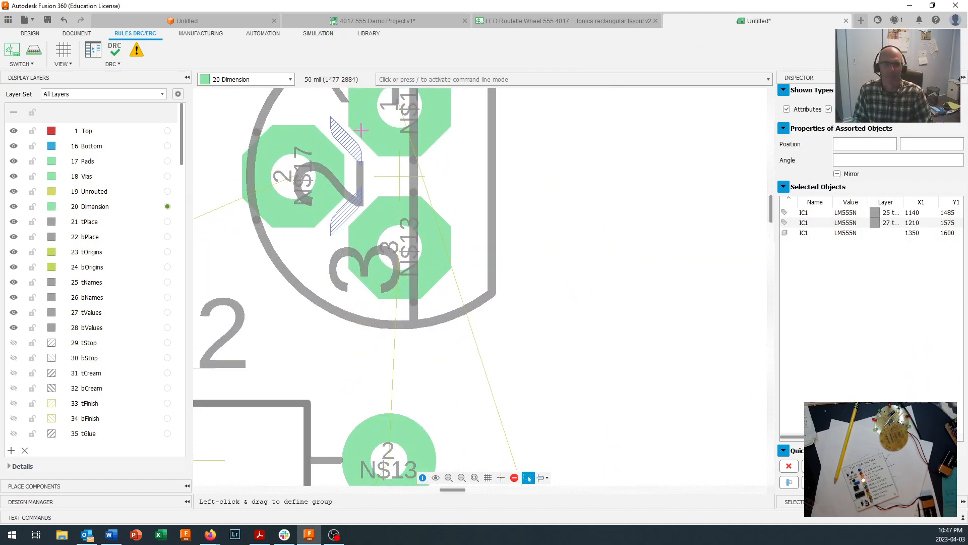
{"action": "scroll", "coordinate": [357, 138], "scroll_direction": "down", "scroll_amount": 2}
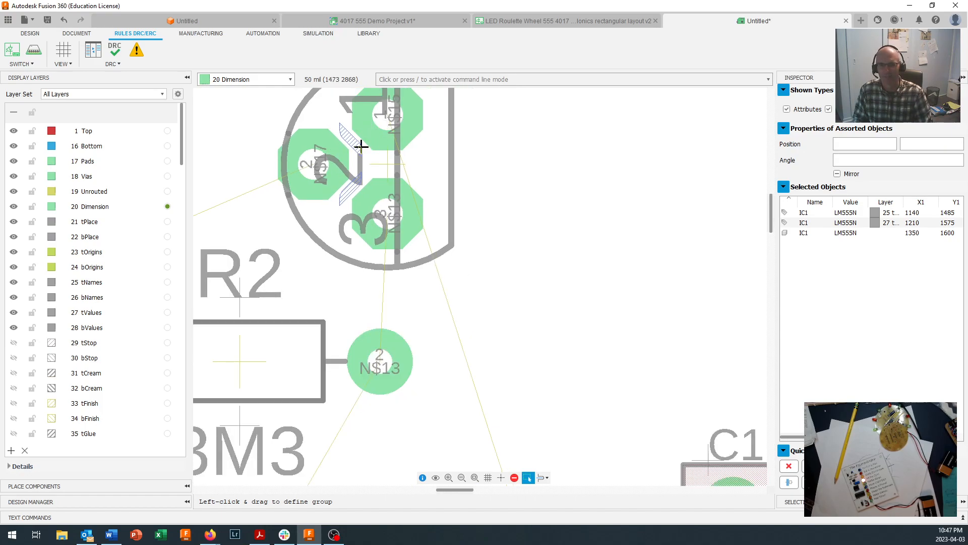
{"action": "scroll", "coordinate": [358, 150], "scroll_direction": "down", "scroll_amount": 1}
{"action": "scroll", "coordinate": [358, 148], "scroll_direction": "down", "scroll_amount": 6}
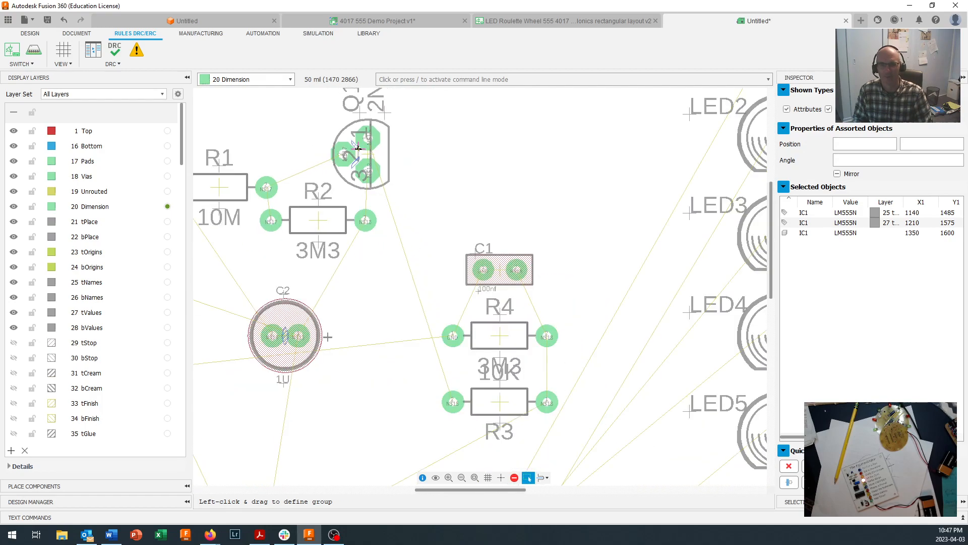
{"action": "scroll", "coordinate": [314, 258], "scroll_direction": "up", "scroll_amount": 8}
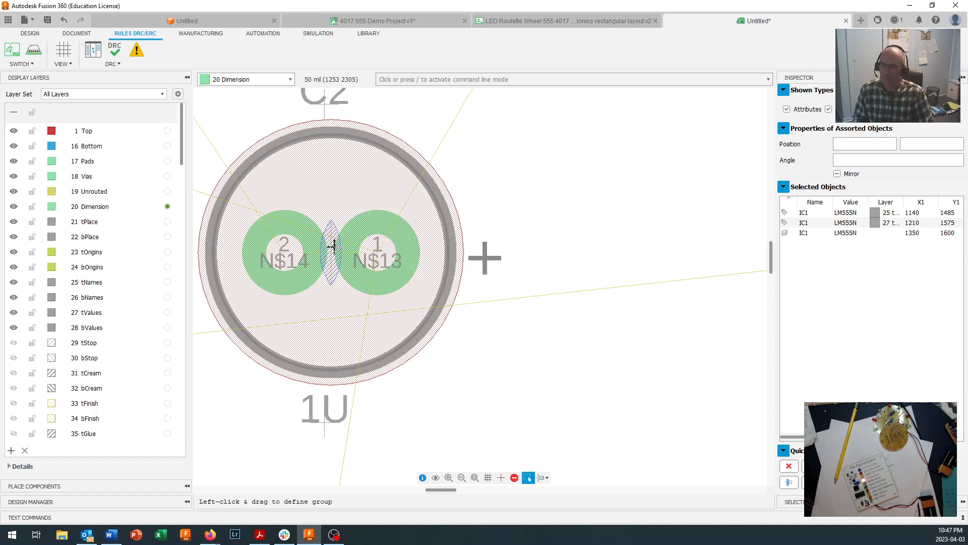
{"action": "scroll", "coordinate": [329, 252], "scroll_direction": "down", "scroll_amount": 6}
{"action": "scroll", "coordinate": [334, 247], "scroll_direction": "down", "scroll_amount": 2}
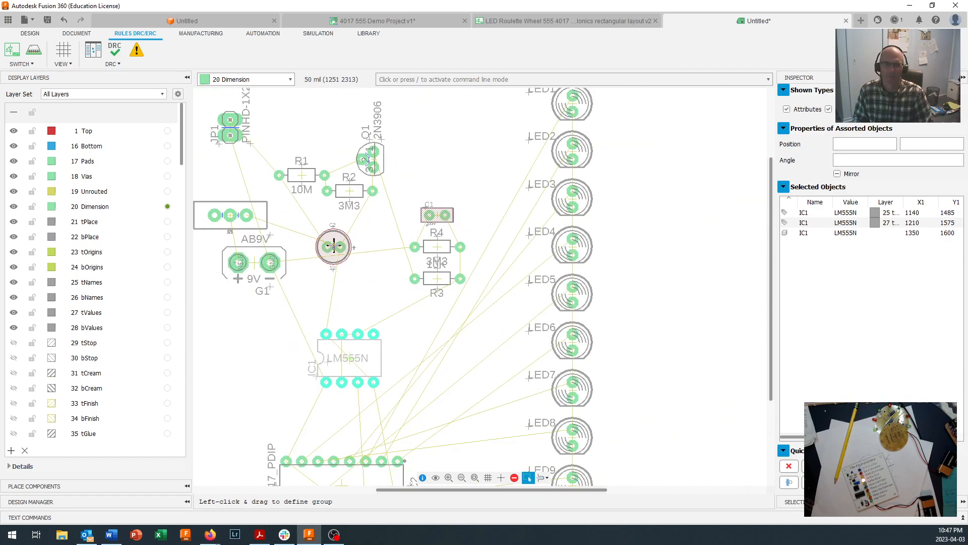
{"action": "middle_click_drag", "start_coordinate": [313, 214], "coordinate": [428, 229]}
{"action": "scroll", "coordinate": [428, 229], "scroll_direction": "down", "scroll_amount": 1}
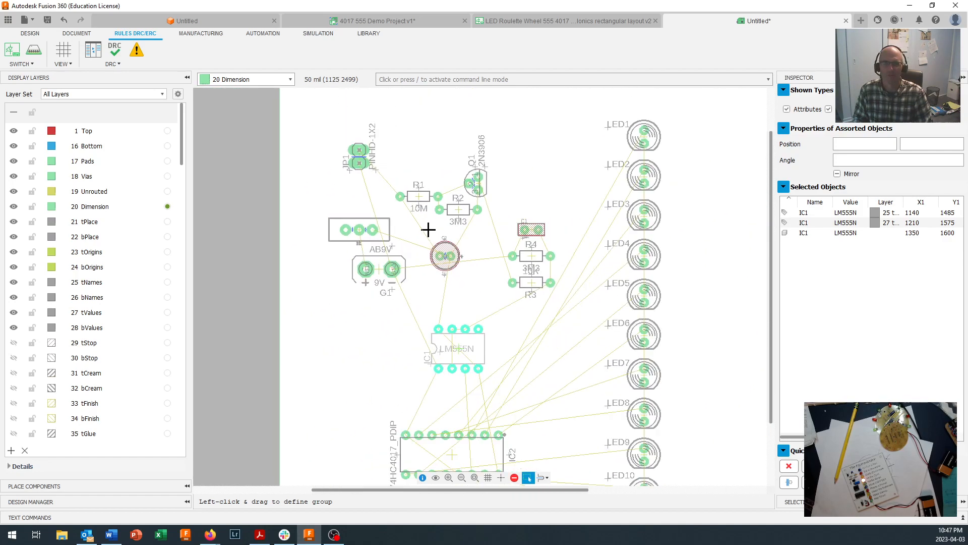
{"action": "scroll", "coordinate": [479, 182], "scroll_direction": "down", "scroll_amount": 3}
{"action": "scroll", "coordinate": [479, 180], "scroll_direction": "up", "scroll_amount": 3}
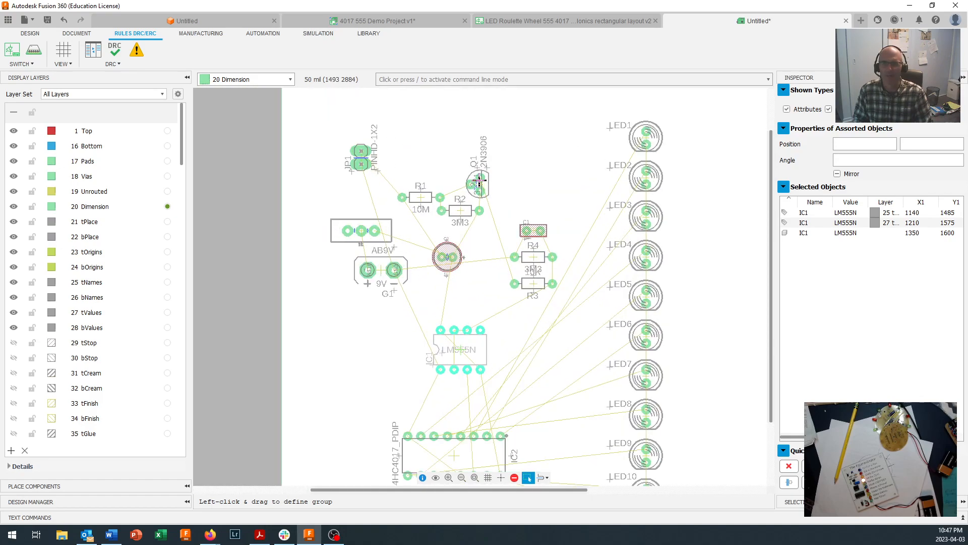
{"action": "scroll", "coordinate": [480, 181], "scroll_direction": "down", "scroll_amount": 2}
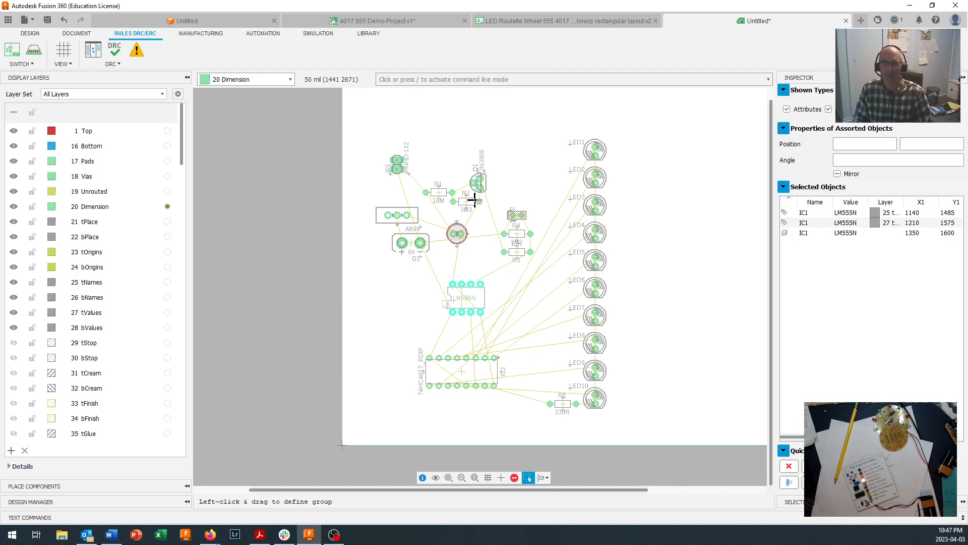
Examine the pads of Q1 and pin header JP1 up close, and check the overall component layout.
{"action": "scroll", "coordinate": [482, 187], "scroll_direction": "up", "scroll_amount": 2}
{"action": "scroll", "coordinate": [482, 187], "scroll_direction": "up", "scroll_amount": 3}
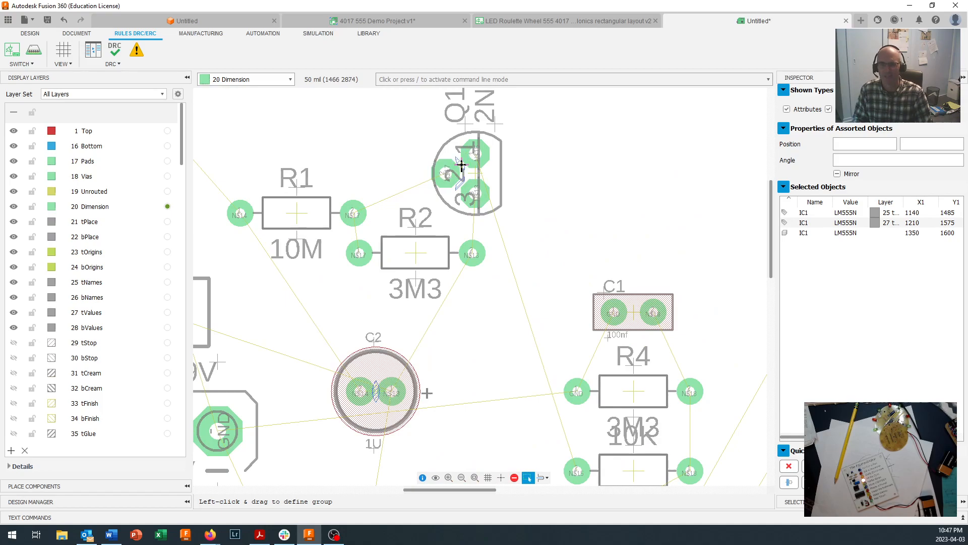
{"action": "scroll", "coordinate": [464, 171], "scroll_direction": "down", "scroll_amount": 3}
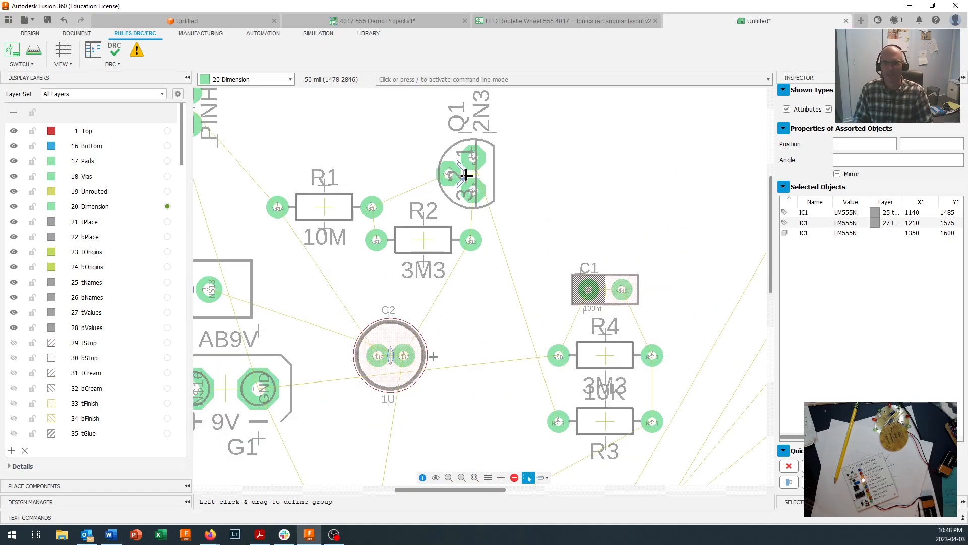
{"action": "scroll", "coordinate": [467, 174], "scroll_direction": "down", "scroll_amount": 3}
{"action": "scroll", "coordinate": [348, 149], "scroll_direction": "down", "scroll_amount": 2}
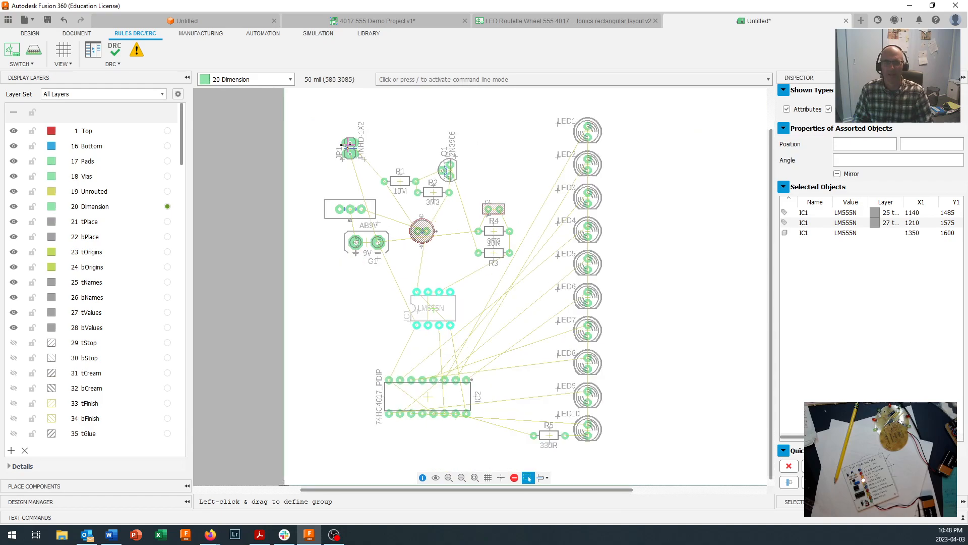
{"action": "scroll", "coordinate": [350, 150], "scroll_direction": "up", "scroll_amount": 6}
{"action": "scroll", "coordinate": [350, 151], "scroll_direction": "up", "scroll_amount": 2}
{"action": "scroll", "coordinate": [359, 146], "scroll_direction": "down", "scroll_amount": 2}
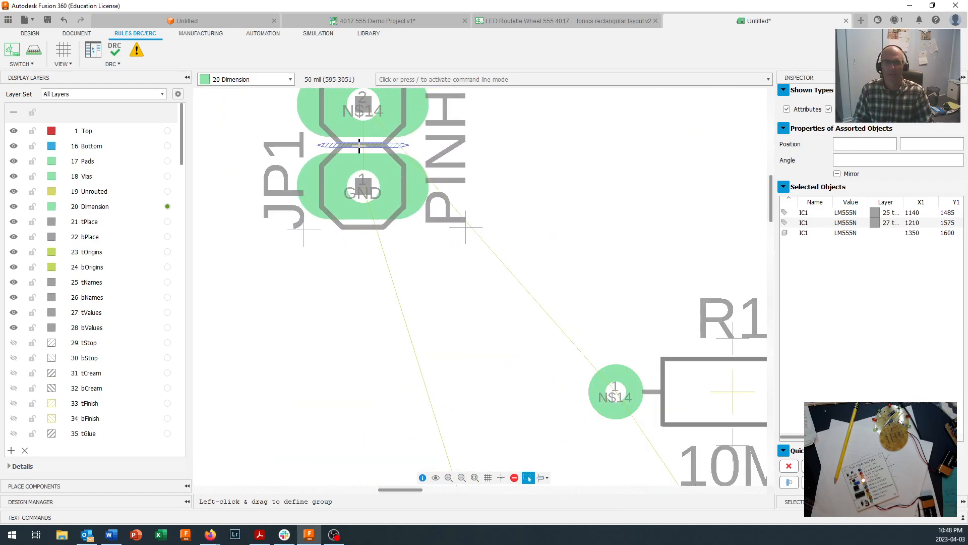
{"action": "scroll", "coordinate": [359, 146], "scroll_direction": "down", "scroll_amount": 3}
{"action": "scroll", "coordinate": [449, 199], "scroll_direction": "down", "scroll_amount": 1}
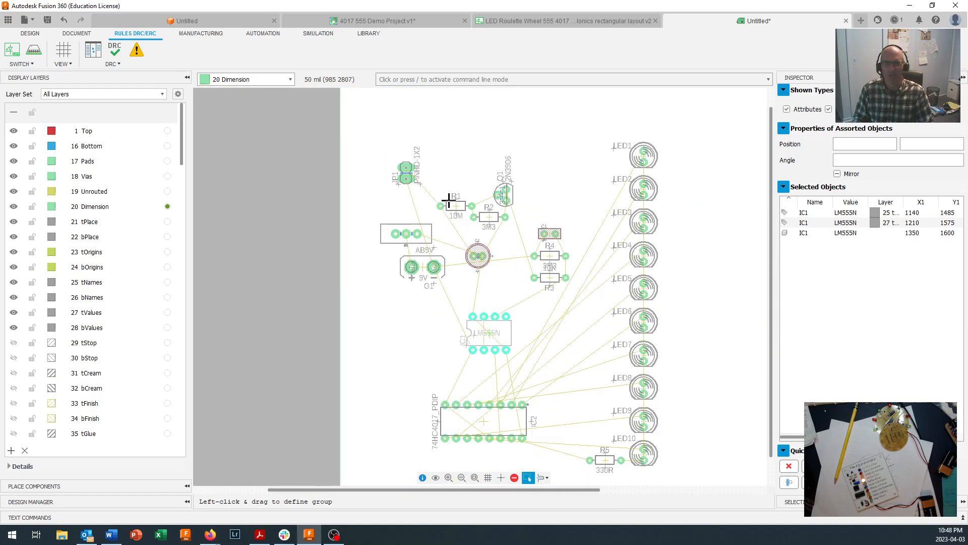
{"action": "scroll", "coordinate": [489, 270], "scroll_direction": "down", "scroll_amount": 1}
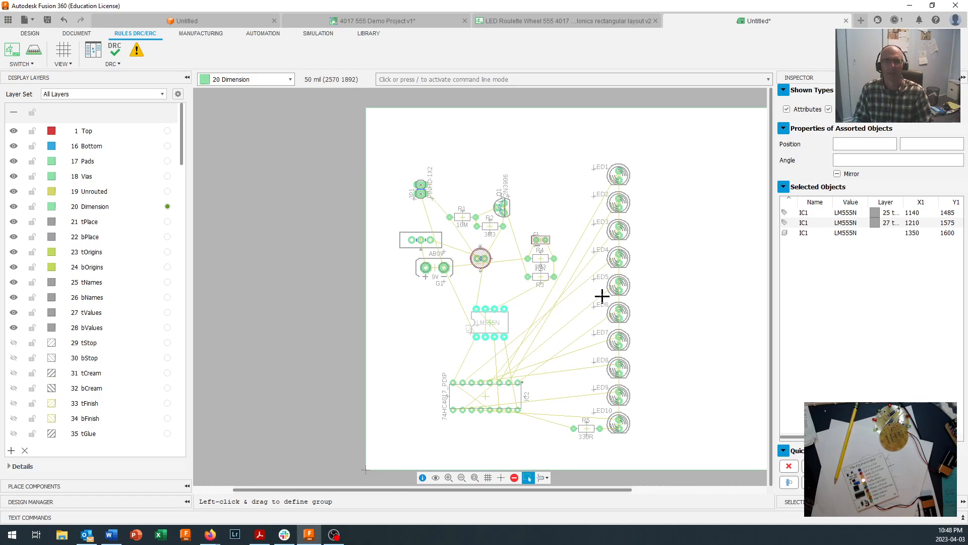
{"action": "middle_click_drag", "start_coordinate": [601, 295], "coordinate": [572, 289]}
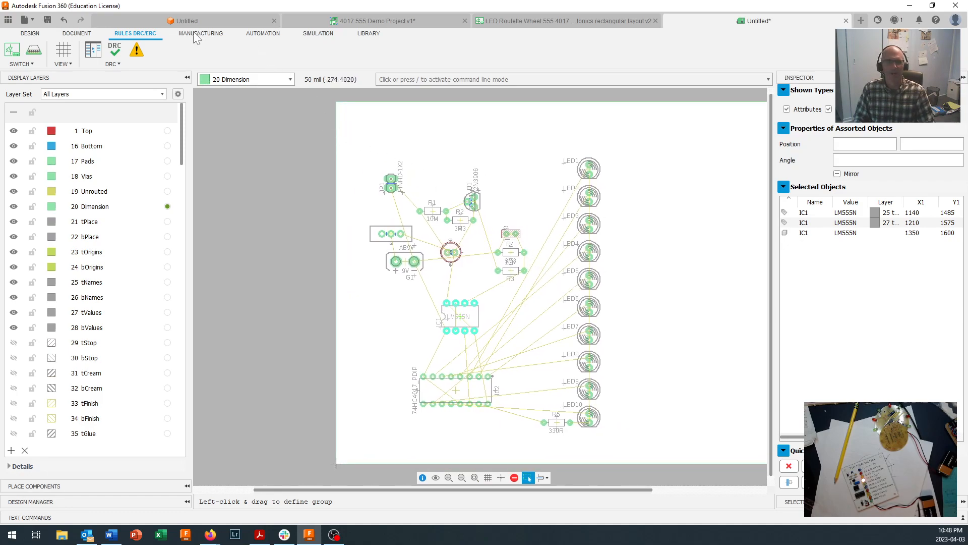
Autoroute the board with low effort and automatic directions on both layers, and accept the TopRouter variant.
{"action": "left_click", "coordinate": [30, 34]}
{"action": "left_click", "coordinate": [491, 64]}
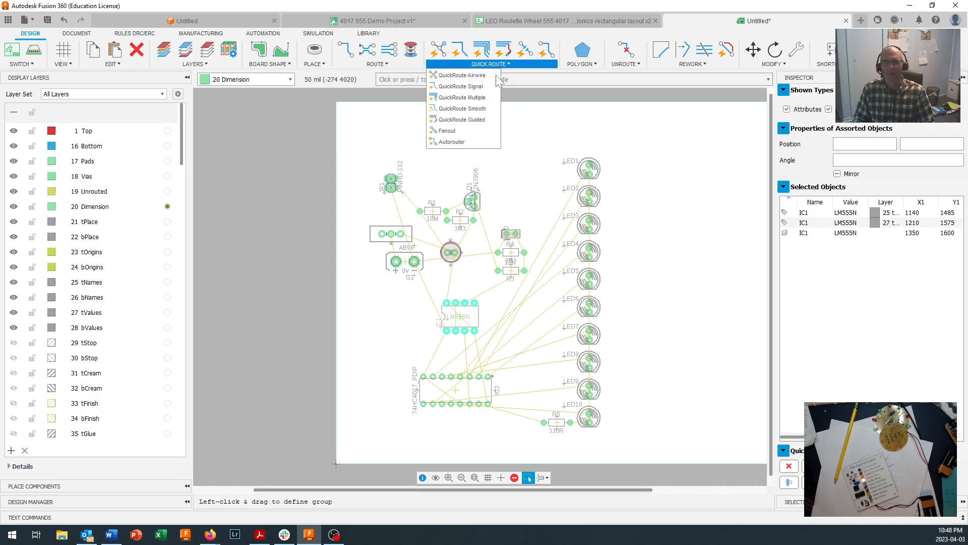
{"action": "left_click", "coordinate": [456, 141]}
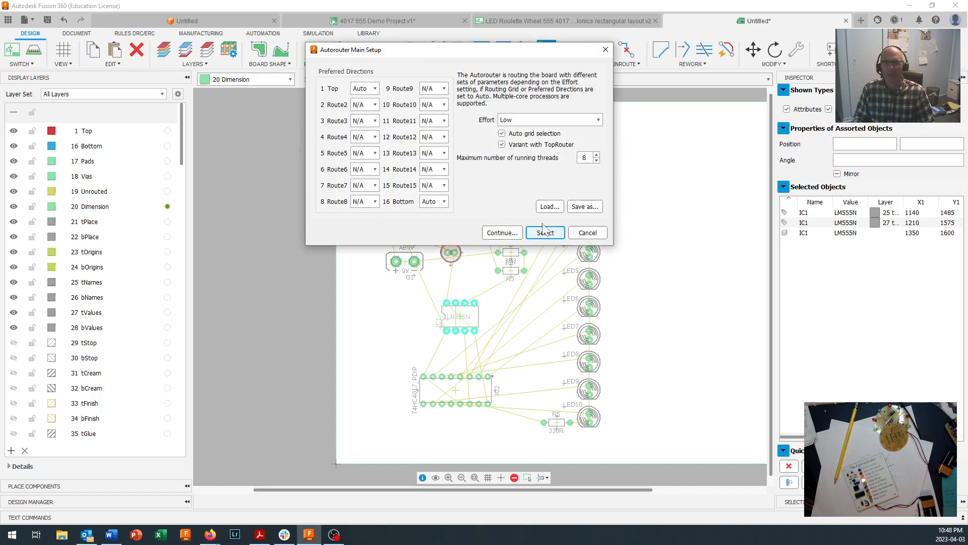
{"action": "left_click", "coordinate": [514, 233]}
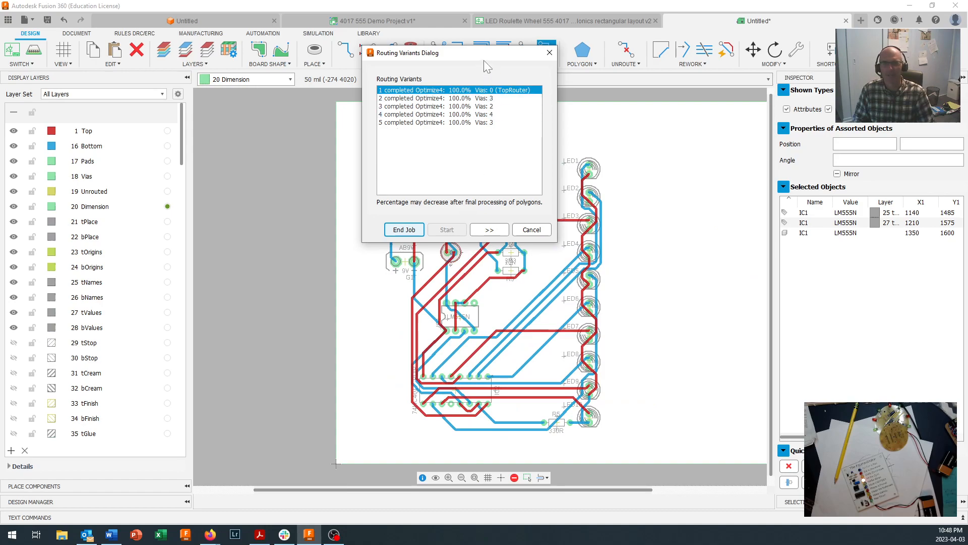
{"action": "left_click_drag", "start_coordinate": [482, 56], "coordinate": [785, 151]}
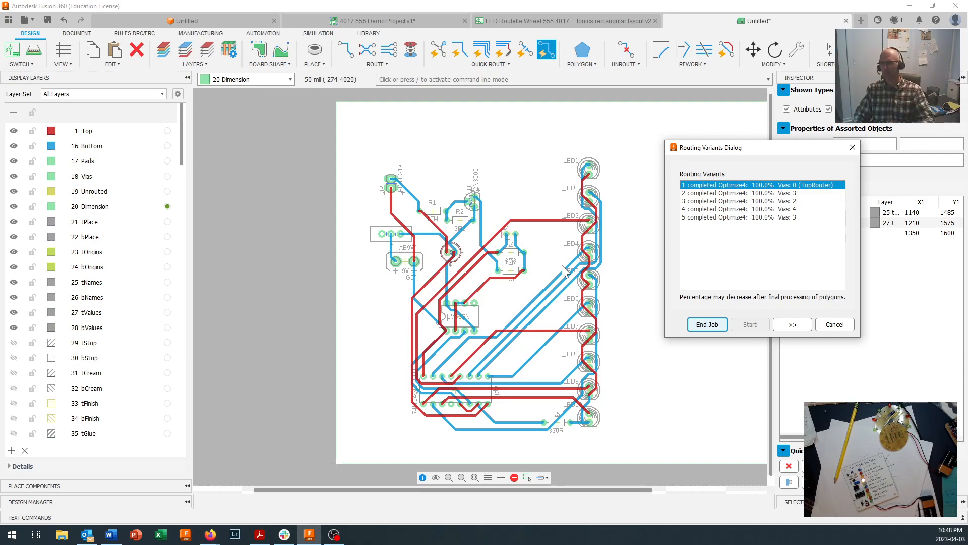
{"action": "left_click", "coordinate": [719, 328]}
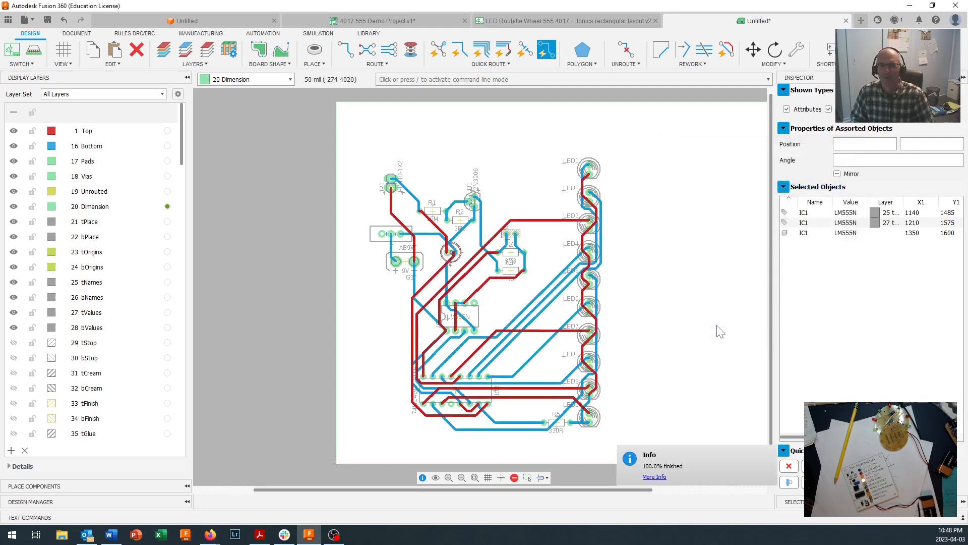
Unroute the whole board, converting all routed segments back to unrouted signals.
{"action": "left_click", "coordinate": [638, 64]}
{"action": "left_click", "coordinate": [634, 92]}
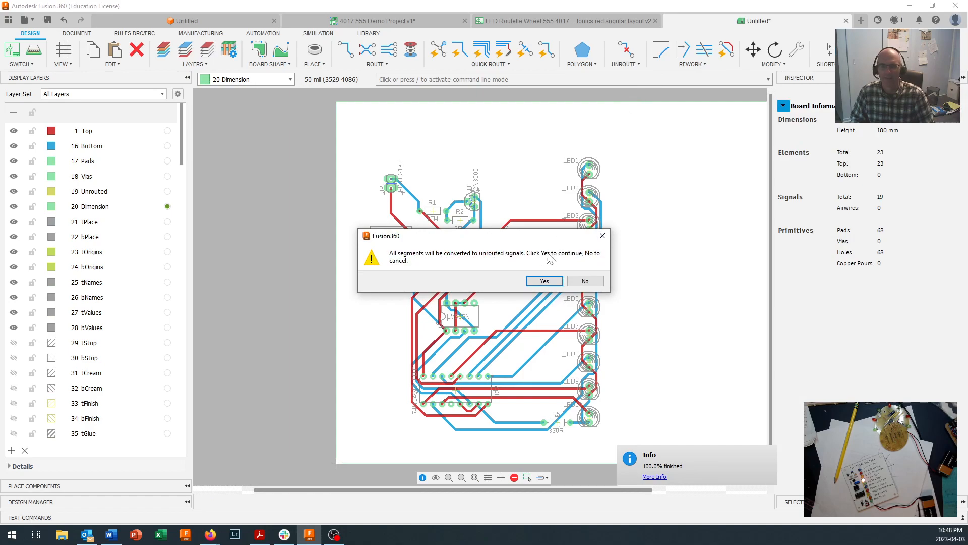
{"action": "left_click", "coordinate": [545, 281]}
{"action": "left_click", "coordinate": [455, 304]}
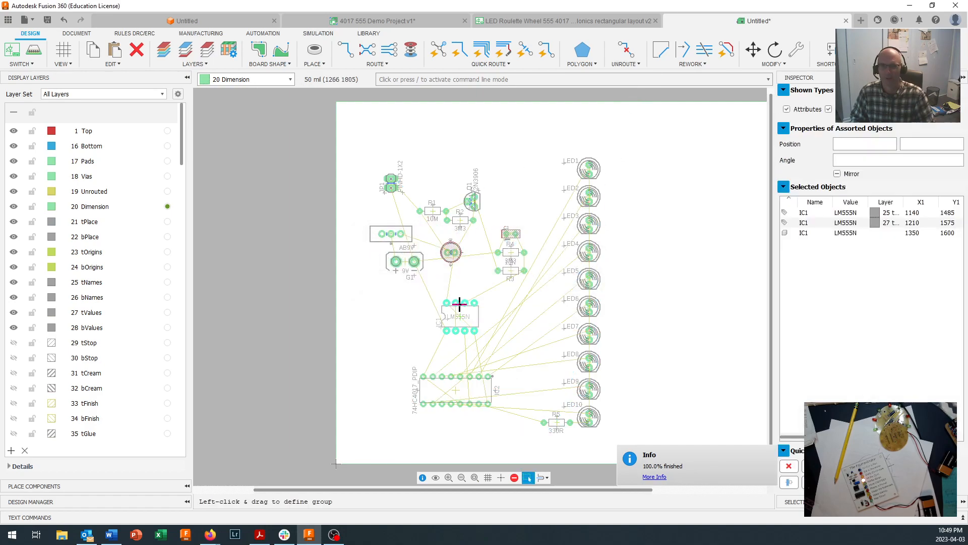
Run the autorouter with the Top layer set to N/A, Bottom set to Auto, and medium effort.
{"action": "left_click", "coordinate": [498, 65]}
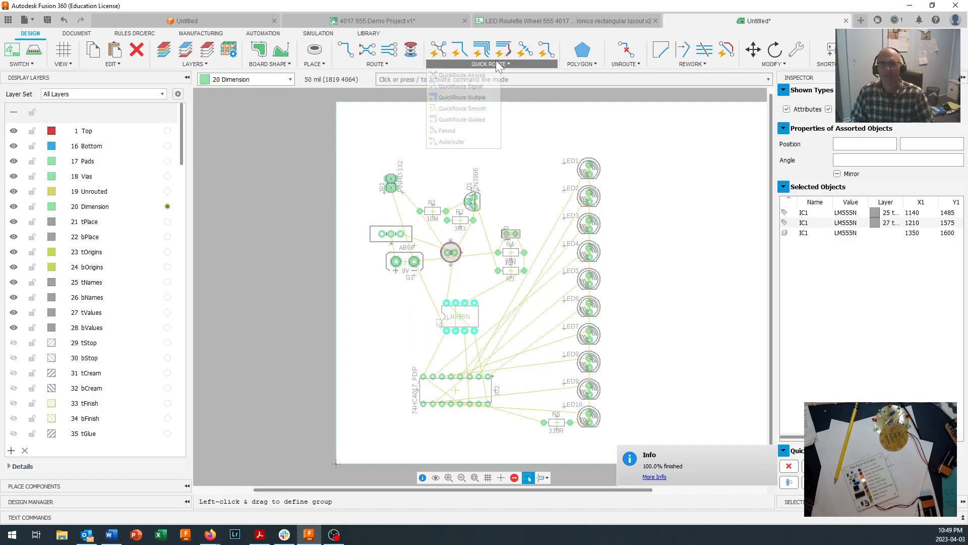
{"action": "left_click", "coordinate": [449, 141]}
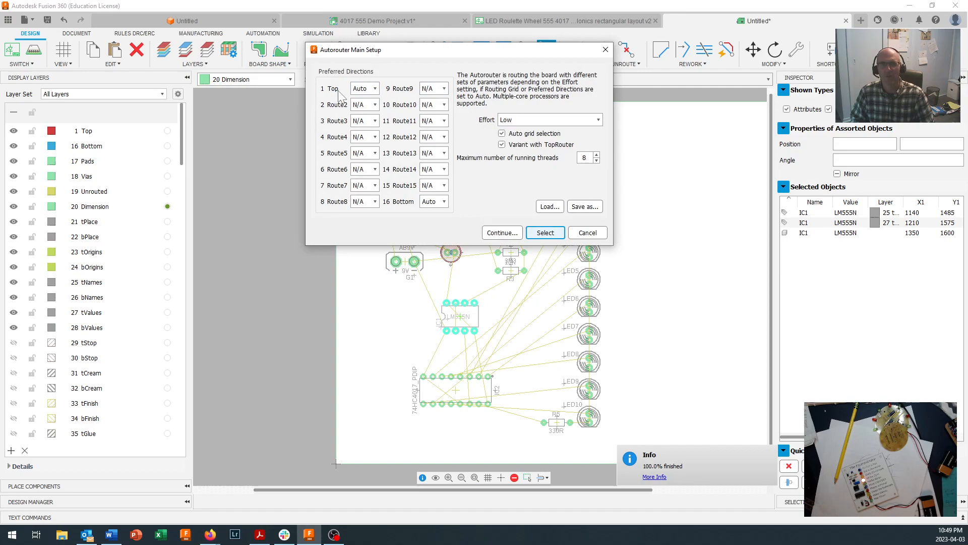
{"action": "left_click", "coordinate": [368, 91]}
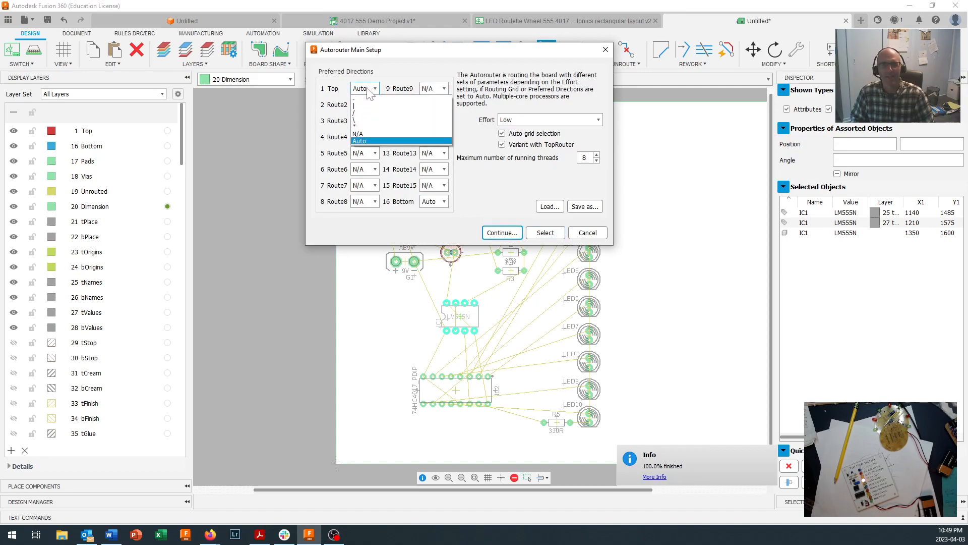
{"action": "left_click", "coordinate": [366, 134]}
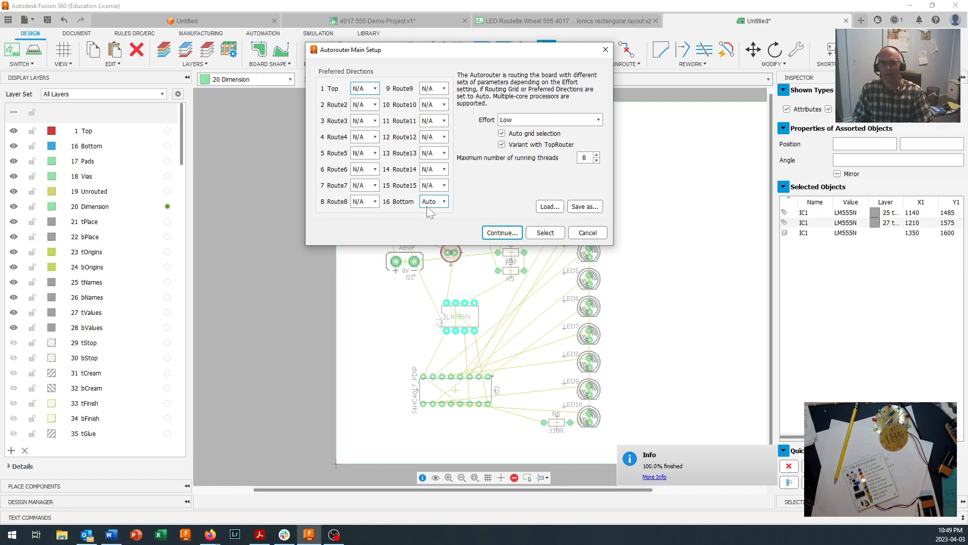
{"action": "left_click", "coordinate": [529, 119]}
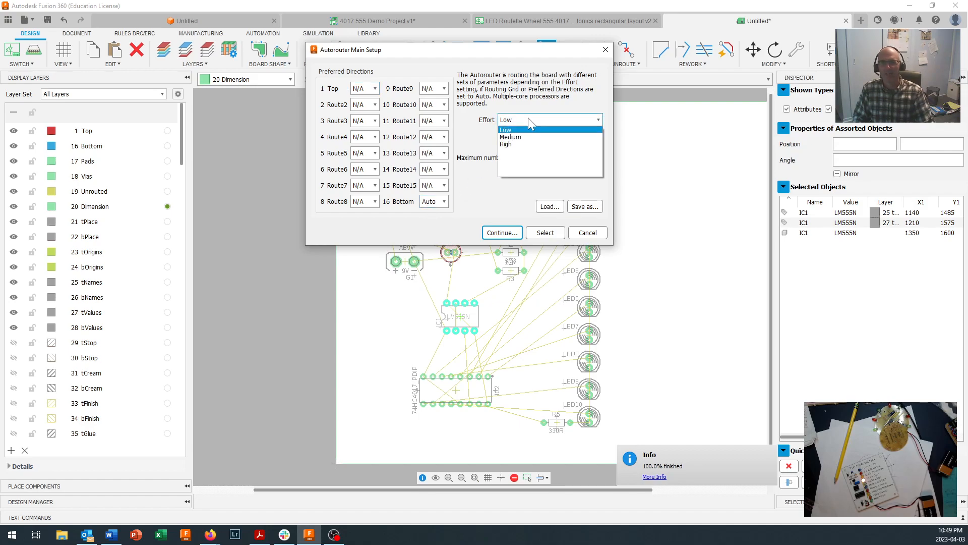
{"action": "left_click", "coordinate": [527, 138]}
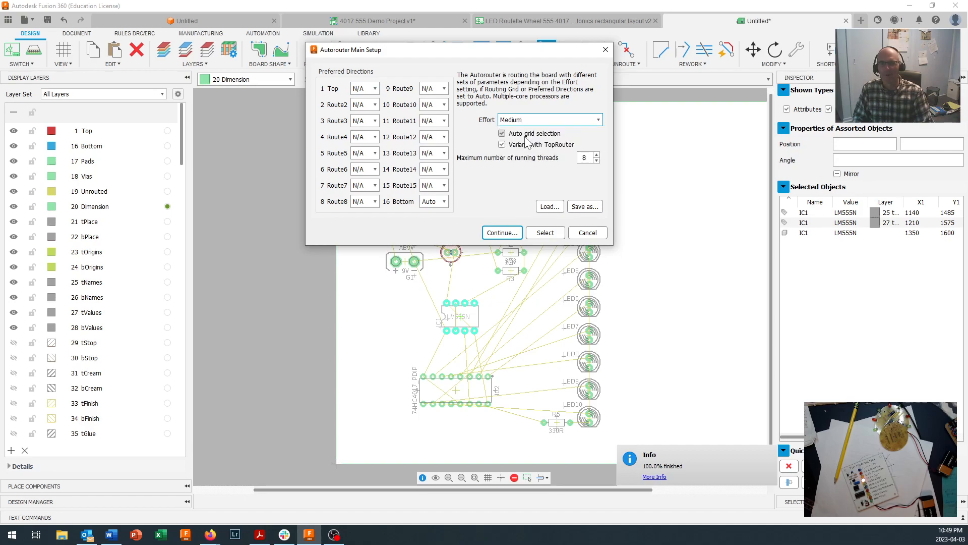
{"action": "left_click", "coordinate": [502, 233]}
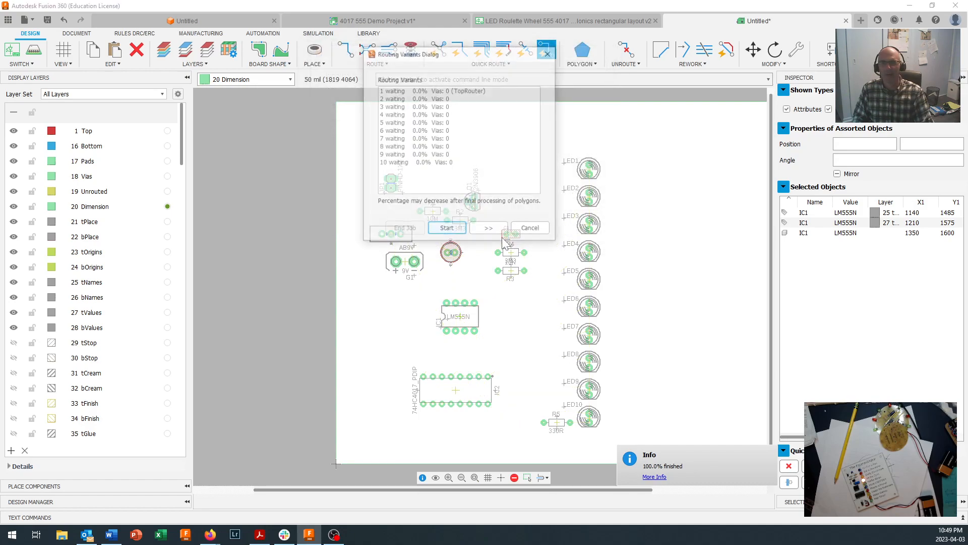
{"action": "left_click", "coordinate": [452, 231]}
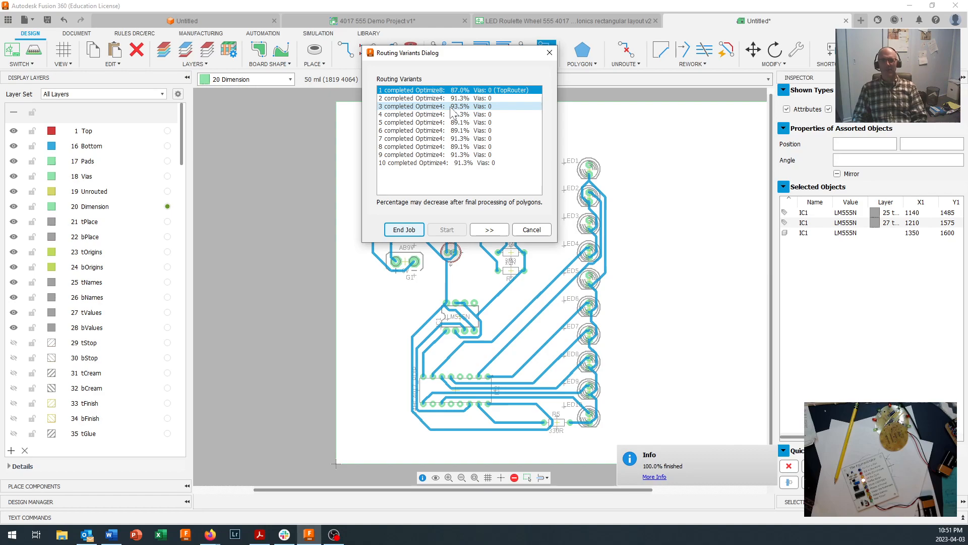
Preview the third Optimize4 routing variant on the board and accept it to end the autorouting job.
{"action": "left_click", "coordinate": [451, 107]}
{"action": "left_click_drag", "start_coordinate": [461, 51], "coordinate": [219, 113]}
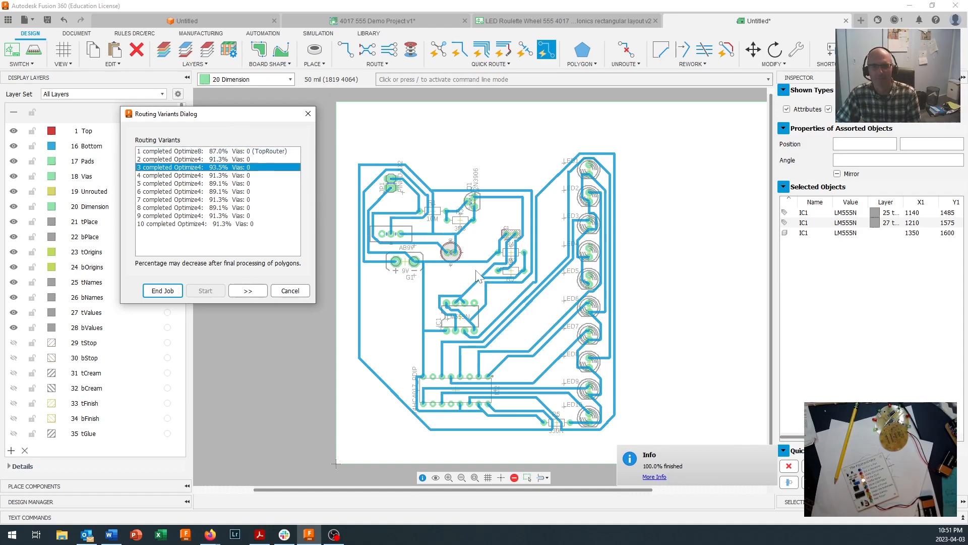
{"action": "left_click", "coordinate": [163, 291]}
Examine the bottom-layer traces and the unrouted airwires between the 74HC4017 chip and the LEDs.
{"action": "scroll", "coordinate": [489, 389], "scroll_direction": "up", "scroll_amount": 2}
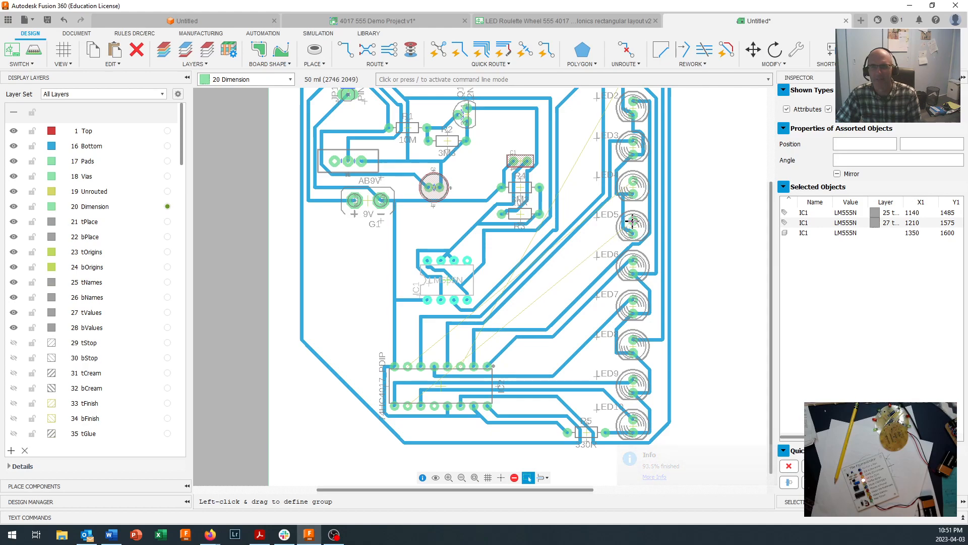
{"action": "scroll", "coordinate": [632, 220], "scroll_direction": "down", "scroll_amount": 2}
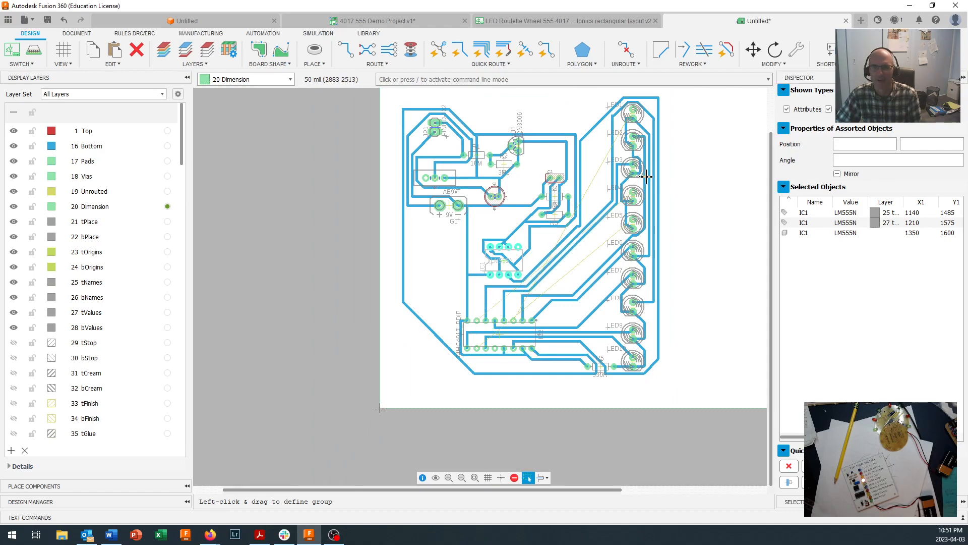
{"action": "scroll", "coordinate": [588, 198], "scroll_direction": "down", "scroll_amount": 1}
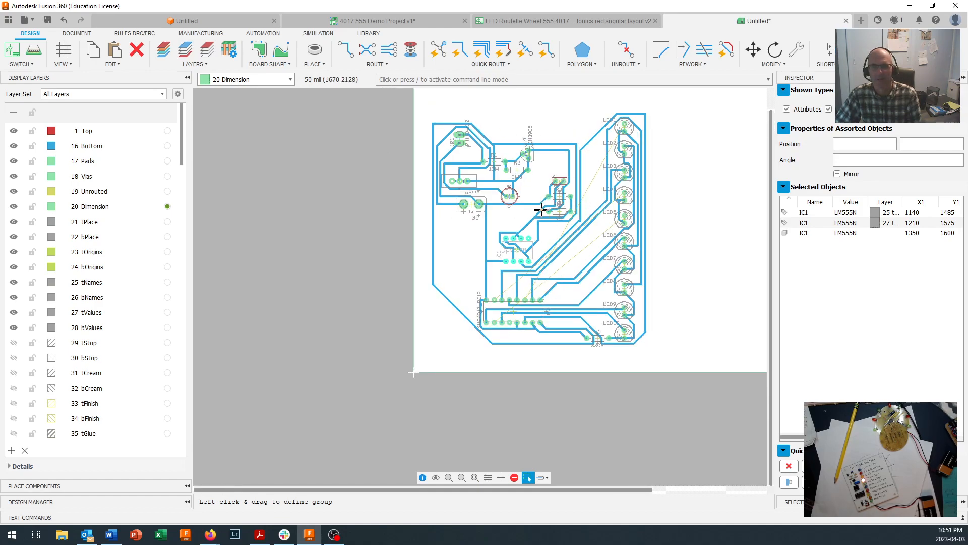
{"action": "scroll", "coordinate": [542, 210], "scroll_direction": "down", "scroll_amount": 1}
{"action": "scroll", "coordinate": [545, 221], "scroll_direction": "down", "scroll_amount": 1}
{"action": "scroll", "coordinate": [546, 223], "scroll_direction": "up", "scroll_amount": 2}
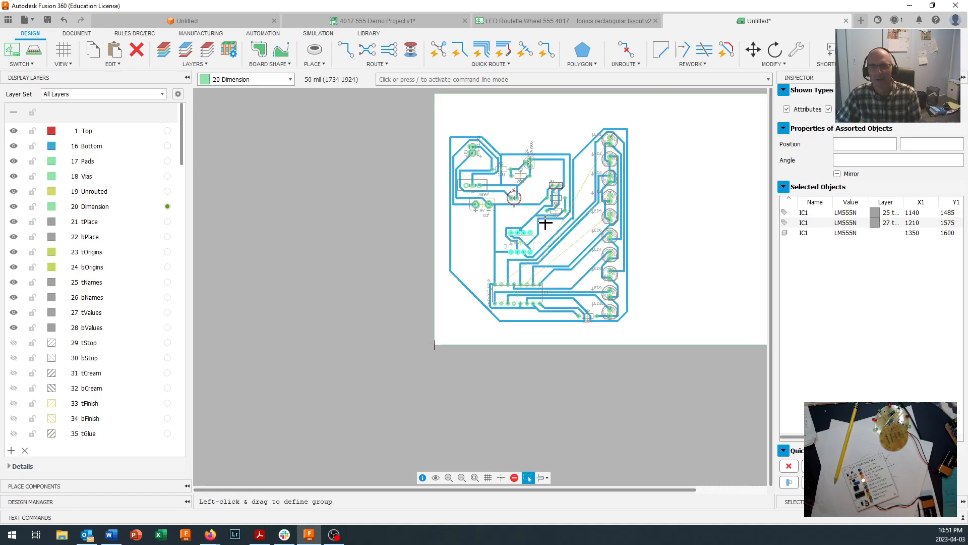
{"action": "scroll", "coordinate": [545, 222], "scroll_direction": "up", "scroll_amount": 1}
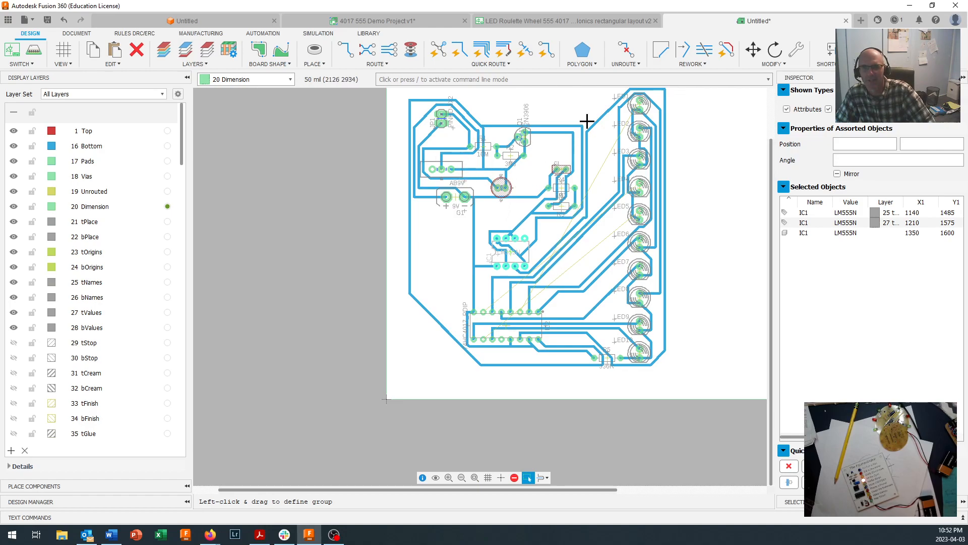
Unroute the entire single-sided layout, converting all segments back to unrouted signals.
{"action": "left_click", "coordinate": [626, 64]}
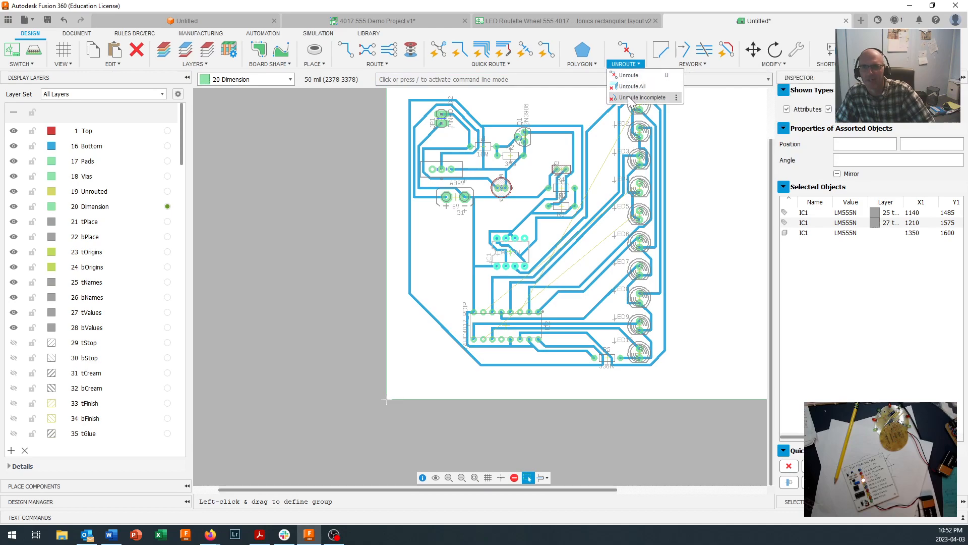
{"action": "left_click", "coordinate": [632, 87]}
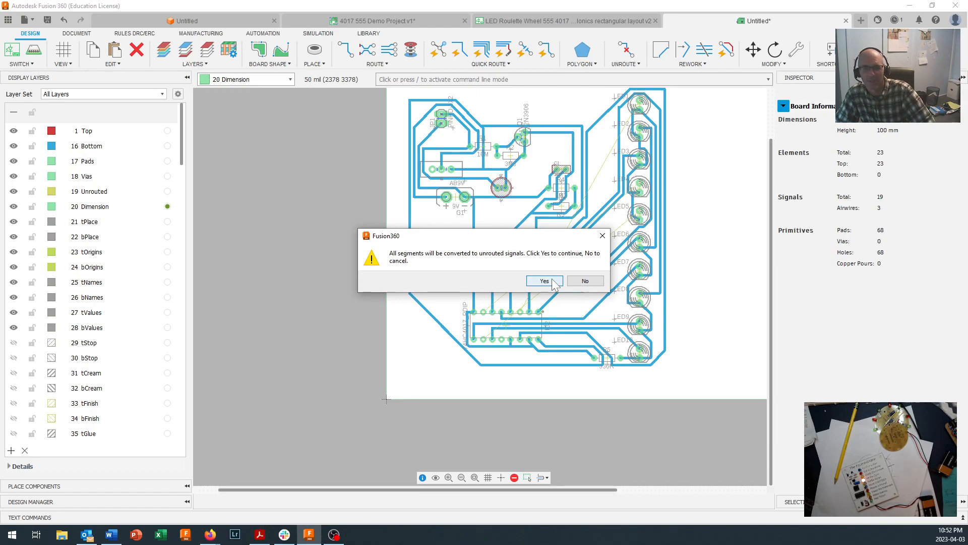
{"action": "left_click", "coordinate": [552, 281]}
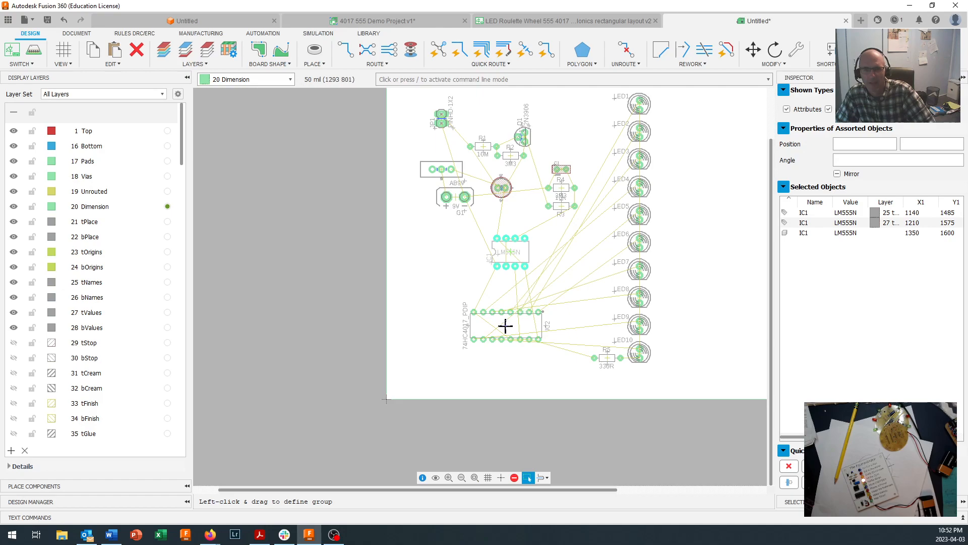
Move the 74HC4017 chip to (1700, 800) mil and the LM555N timer to about (1800, 1500) mil, closer to the LED column.
{"action": "left_click_drag", "start_coordinate": [508, 325], "coordinate": [543, 326]}
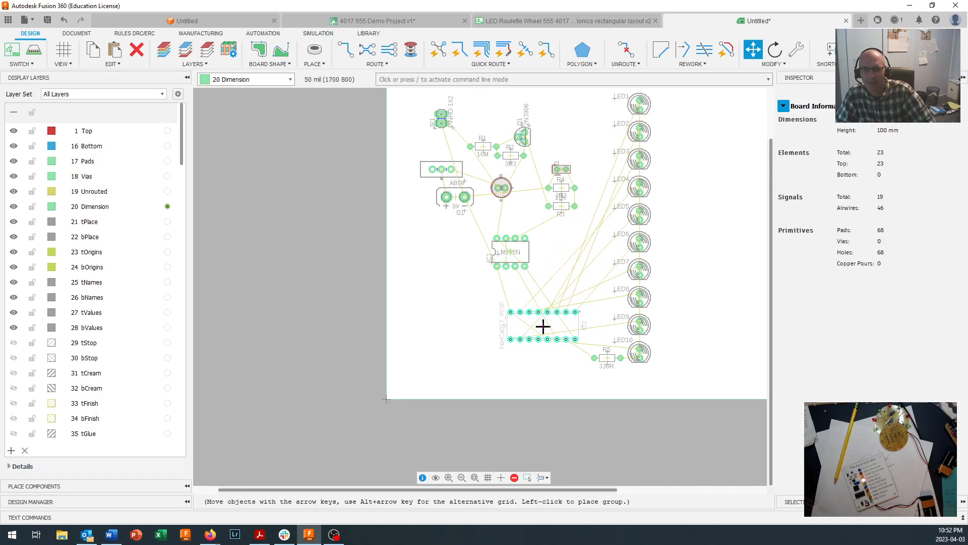
{"action": "left_click", "coordinate": [544, 327]}
{"action": "left_click_drag", "start_coordinate": [518, 256], "coordinate": [549, 262]}
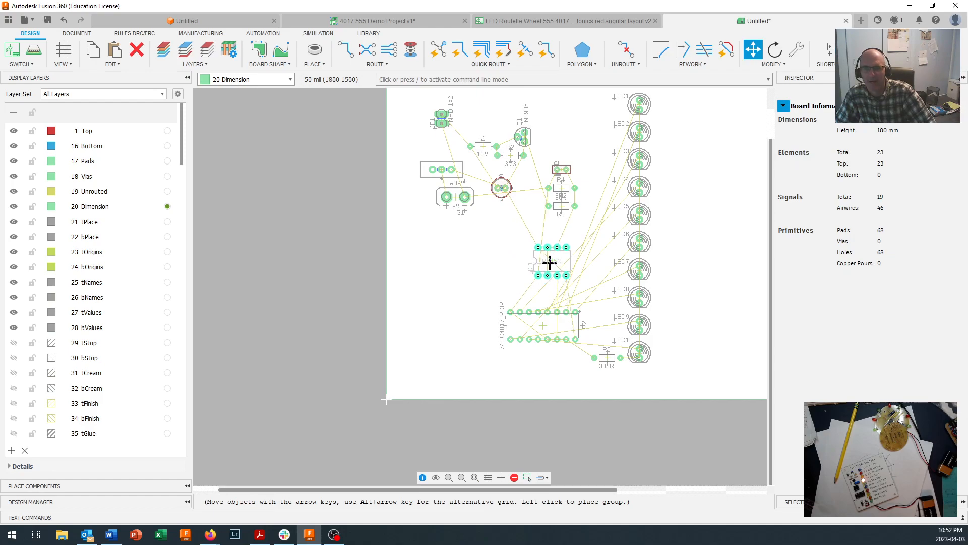
{"action": "left_click", "coordinate": [551, 261]}
Move resistor R3 to (2000, 2000) mil and R4 to (2000, 2200) mil, and align the small capacitor directly above them.
{"action": "left_click", "coordinate": [562, 205]}
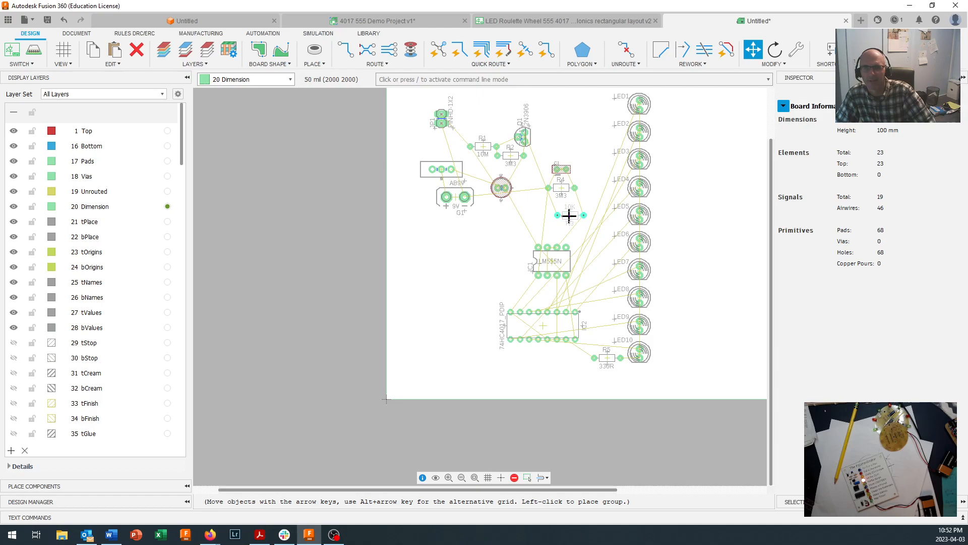
{"action": "left_click", "coordinate": [569, 215]}
{"action": "left_click", "coordinate": [561, 188]}
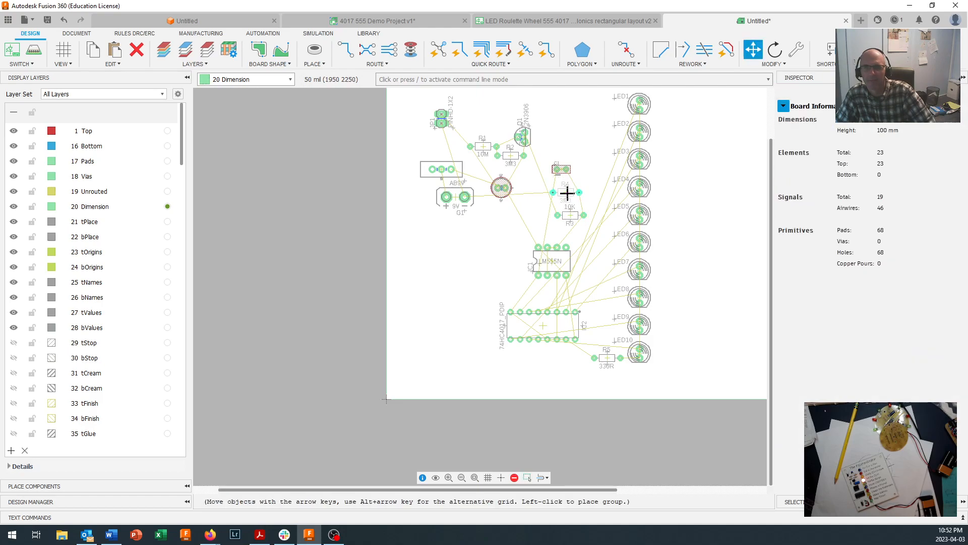
{"action": "left_click", "coordinate": [570, 197]}
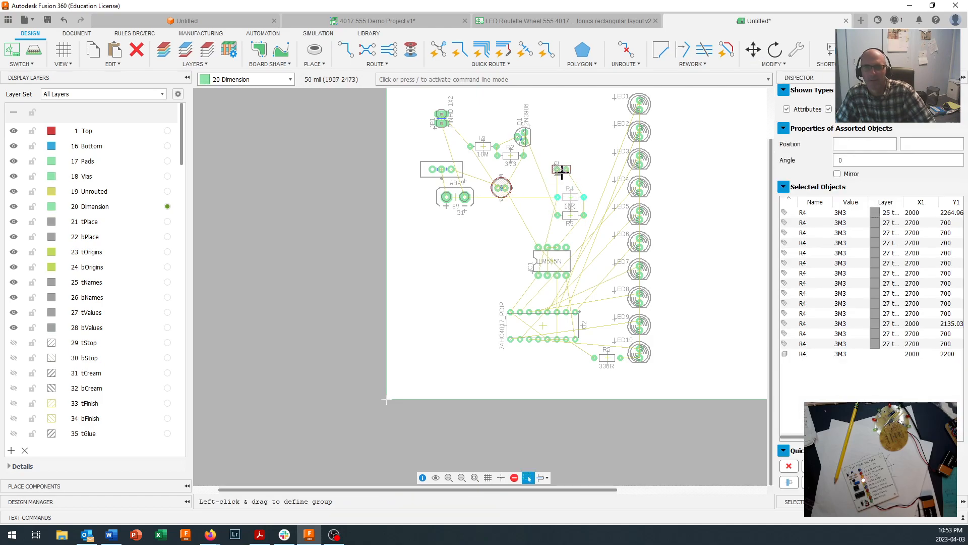
{"action": "left_click", "coordinate": [561, 170]}
{"action": "left_click", "coordinate": [570, 174]}
Move capacitor C2 to (1600, 2300) mil and battery connector G1 to (1150, 2200) mil, and shift switch S1 toward the LEDs.
{"action": "left_click", "coordinate": [499, 192]}
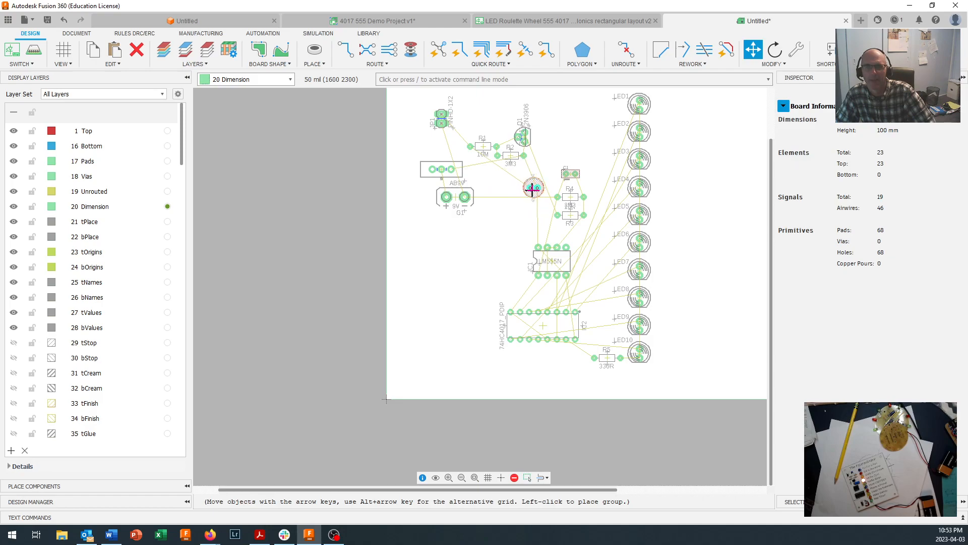
{"action": "left_click", "coordinate": [546, 198]}
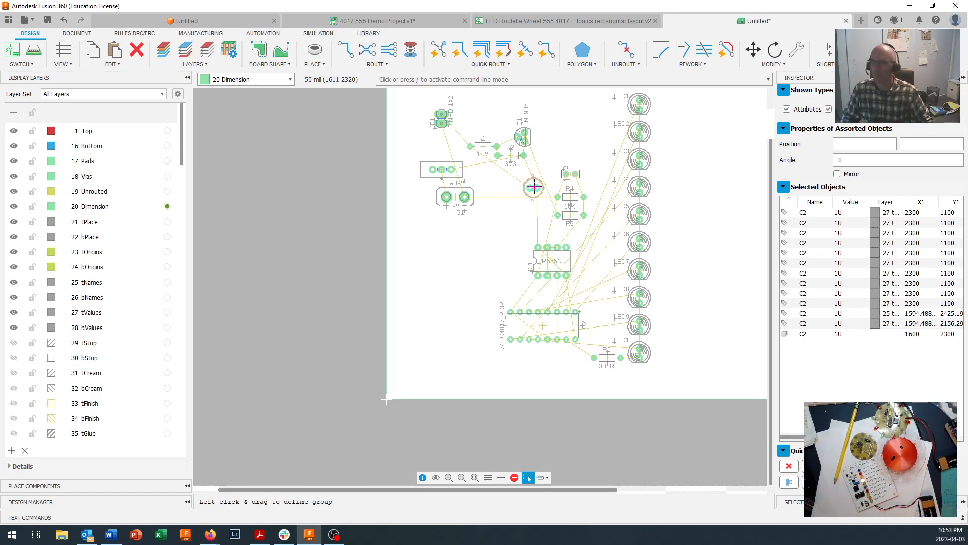
{"action": "left_click_drag", "start_coordinate": [455, 196], "coordinate": [492, 197]}
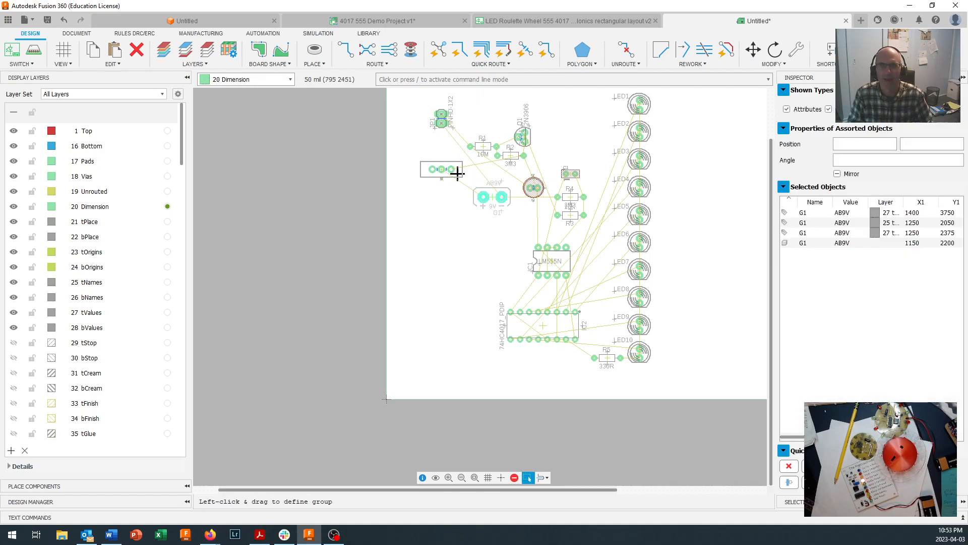
{"action": "left_click_drag", "start_coordinate": [442, 169], "coordinate": [474, 170]}
Move transistor Q1 to (2200, 2900) mil and place resistor R2 beside it at (1950, 2900) mil, rotated to 270 degrees.
{"action": "left_click_drag", "start_coordinate": [526, 137], "coordinate": [593, 135]}
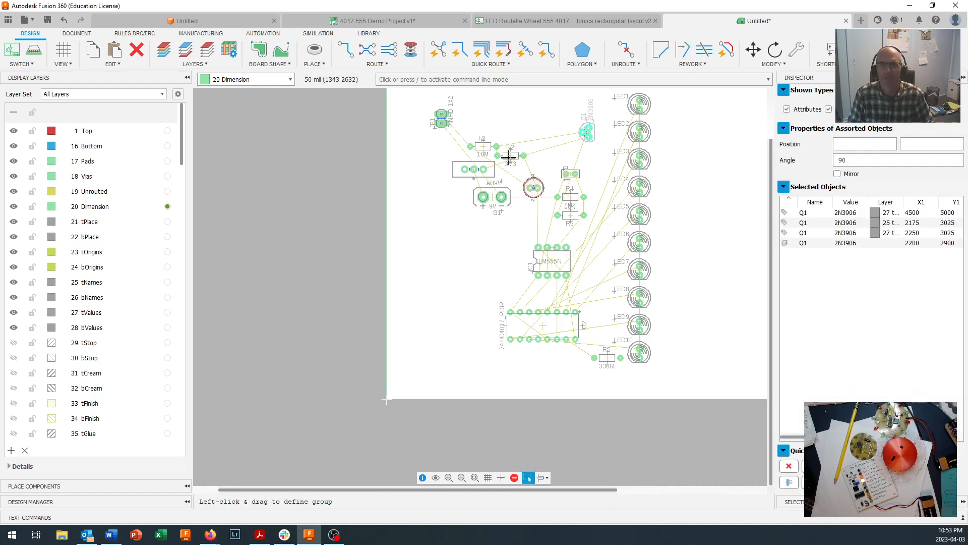
{"action": "left_click_drag", "start_coordinate": [510, 155], "coordinate": [548, 141]}
{"action": "right_click", "coordinate": [548, 141]}
{"action": "right_click", "coordinate": [549, 140]}
{"action": "right_click", "coordinate": [548, 140]}
{"action": "left_click_drag", "start_coordinate": [561, 133], "coordinate": [566, 134]}
{"action": "left_click", "coordinate": [563, 132]}
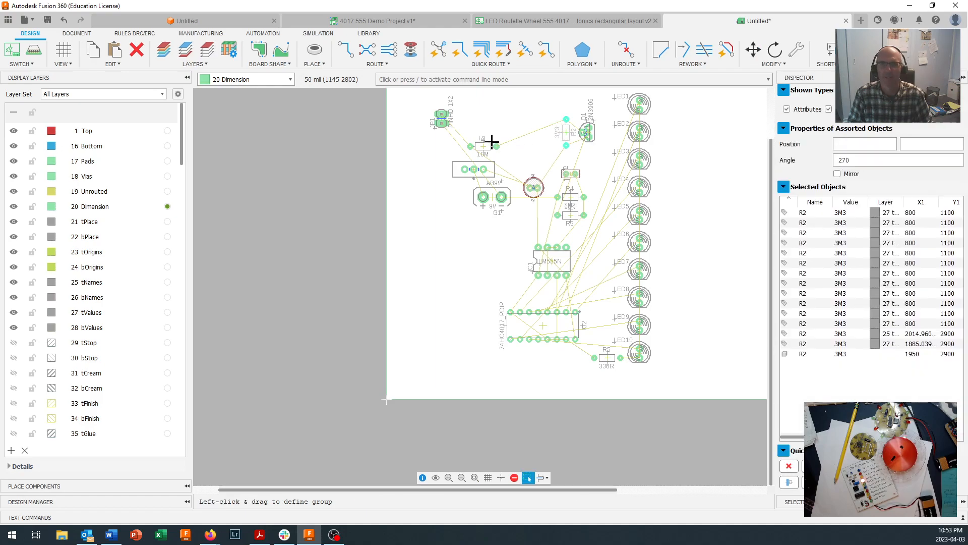
Rotate resistor R1 to 90 degrees and place it parallel to R2 at (1750, 2900) mil.
{"action": "left_click", "coordinate": [486, 145]}
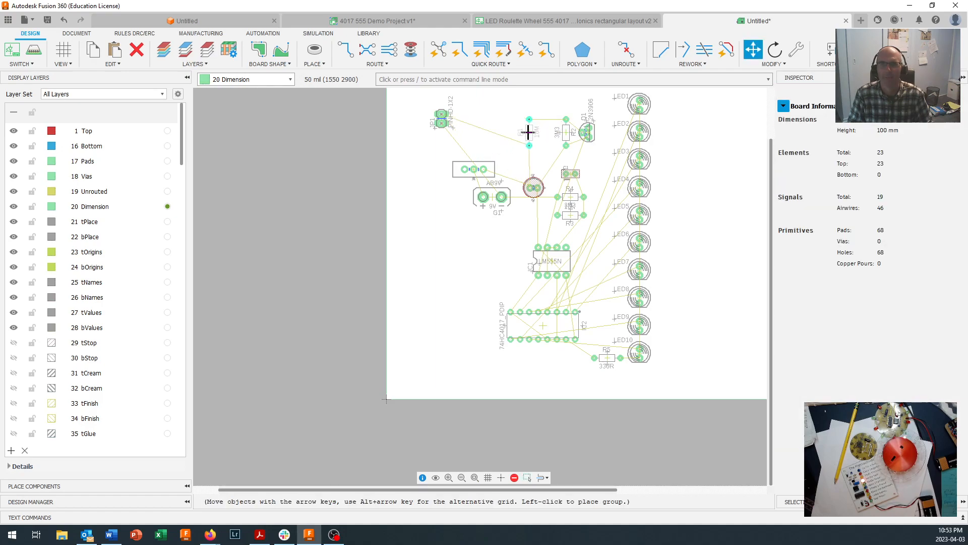
{"action": "right_click", "coordinate": [545, 133]}
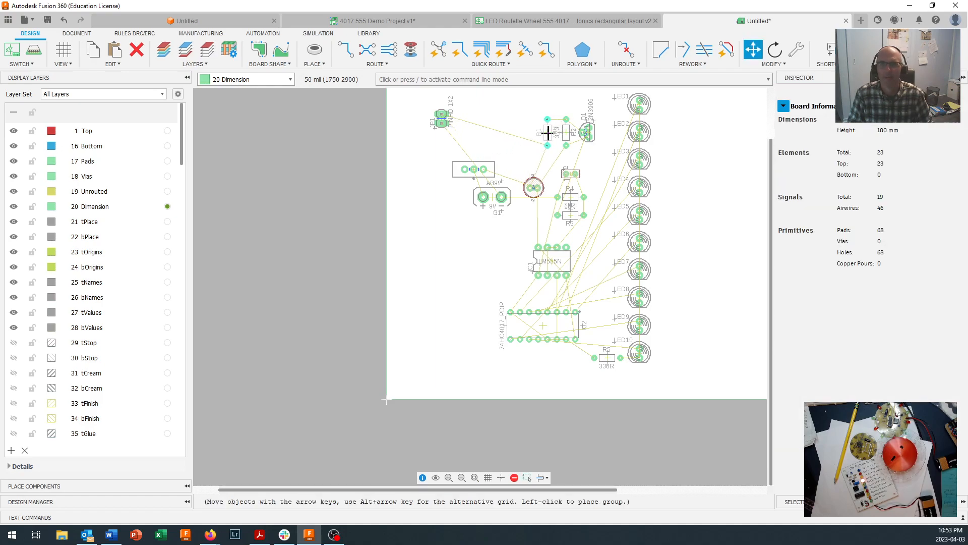
{"action": "left_click", "coordinate": [548, 132]}
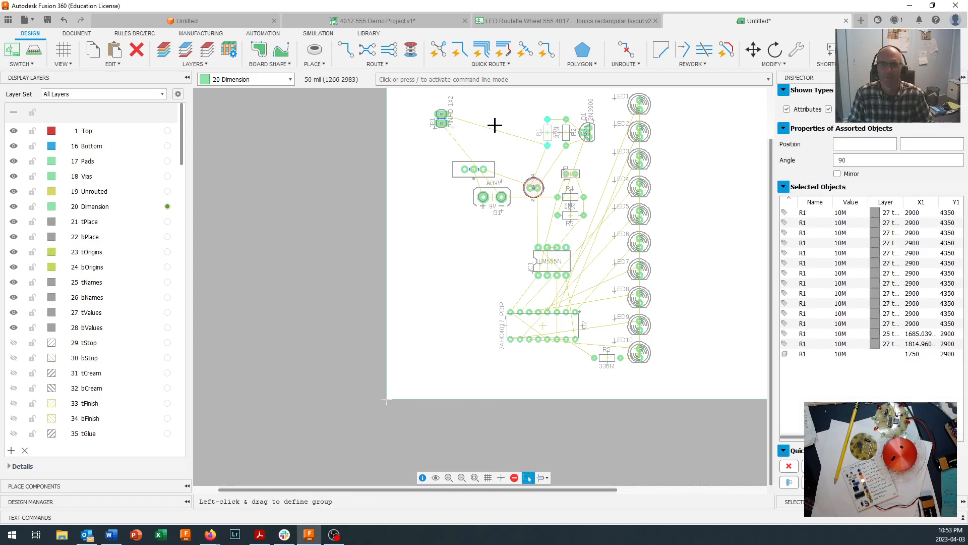
Rotate pin header JP1 to 0 degrees and move it beside R1 at (1400, 3000) mil.
{"action": "key", "text": "m"}
{"action": "left_click", "coordinate": [450, 119]}
{"action": "right_click", "coordinate": [503, 123]}
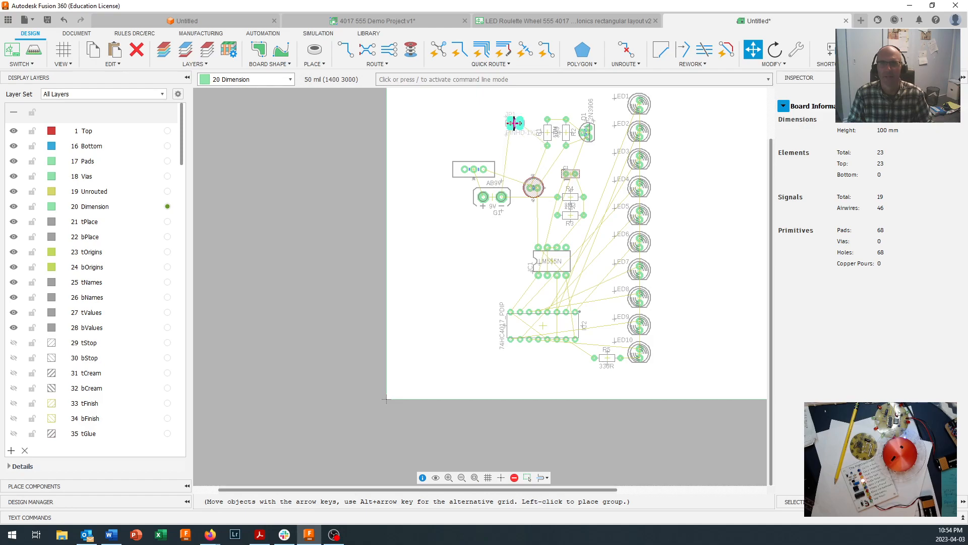
{"action": "left_click", "coordinate": [514, 123]}
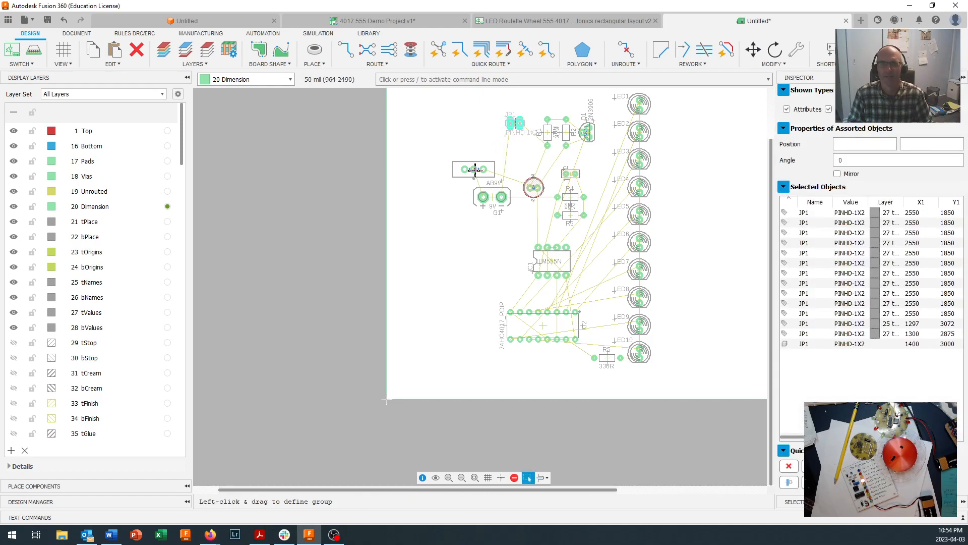
Move switch S1 to (1400, 2600) mil, then rotate battery connector G1 by 180 degrees and place it at (1300, 2150) mil.
{"action": "left_click", "coordinate": [491, 166]}
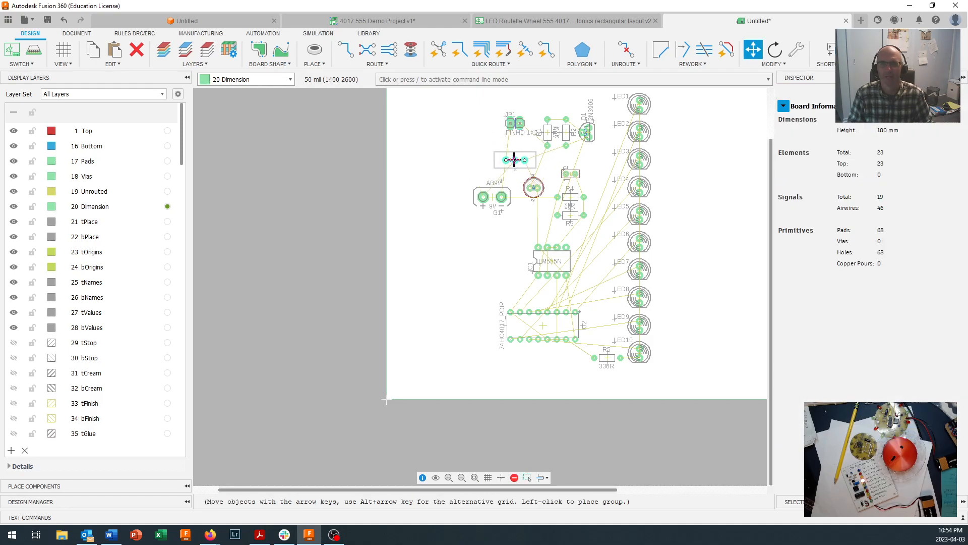
{"action": "left_click", "coordinate": [514, 160]}
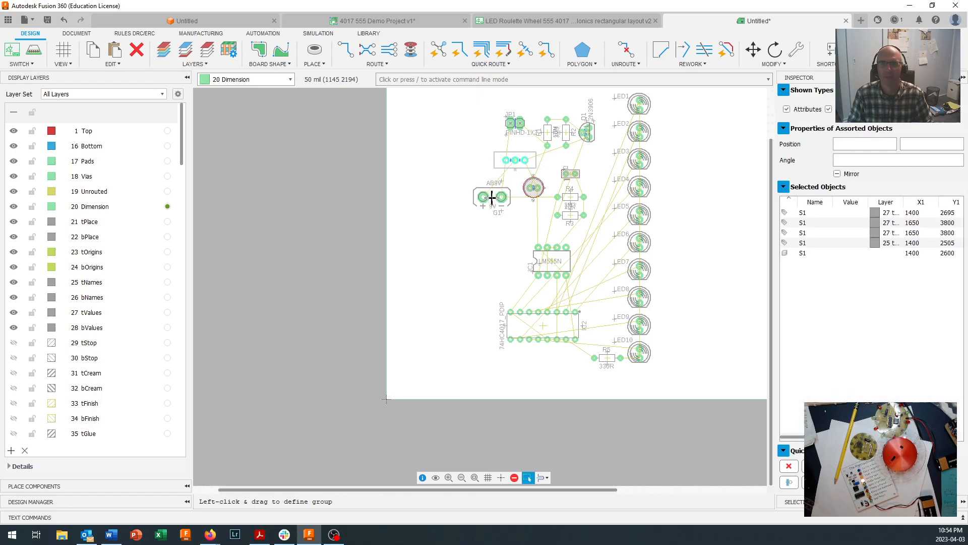
{"action": "left_click", "coordinate": [492, 197]}
{"action": "right_click", "coordinate": [504, 201]}
{"action": "right_click", "coordinate": [504, 201]}
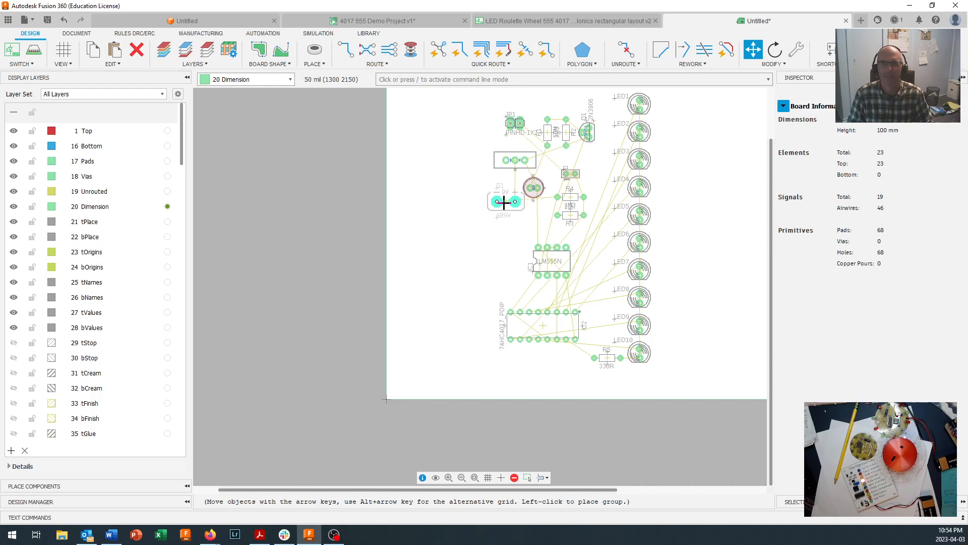
{"action": "left_click", "coordinate": [504, 201]}
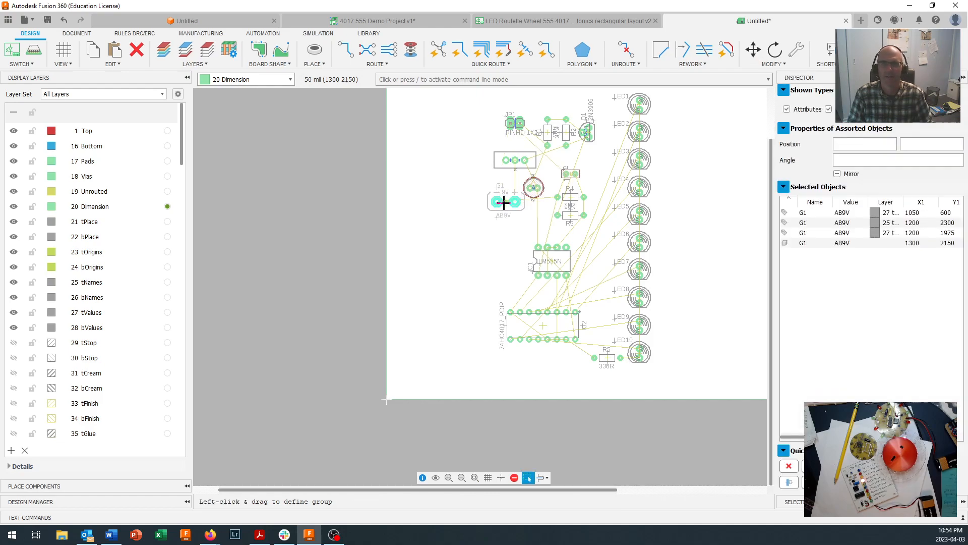
Shift the board outline's left edge inward to x = 850 mil, closer to the components.
{"action": "left_click", "coordinate": [394, 212]}
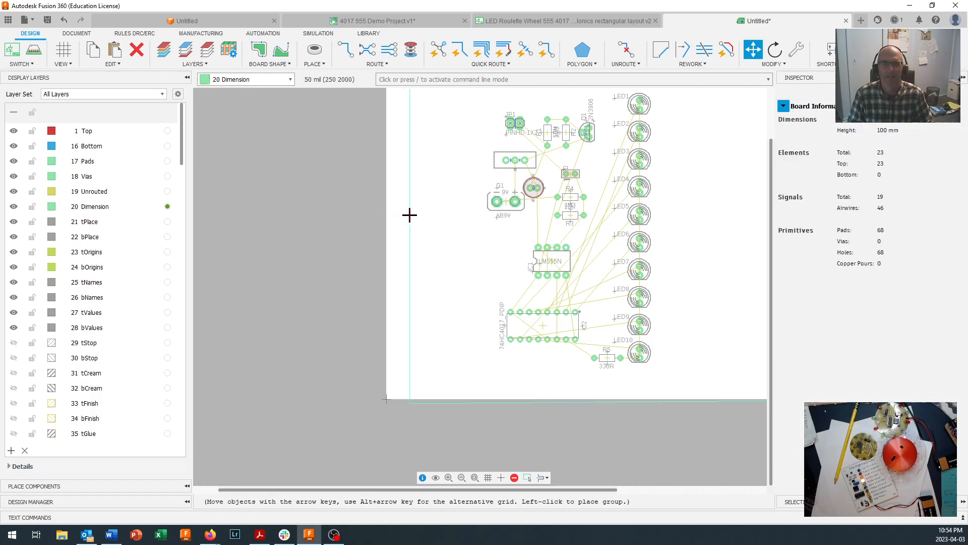
{"action": "left_click", "coordinate": [464, 209]}
{"action": "scroll", "coordinate": [617, 274], "scroll_direction": "down", "scroll_amount": 2}
{"action": "middle_click_drag", "start_coordinate": [684, 267], "coordinate": [568, 270]}
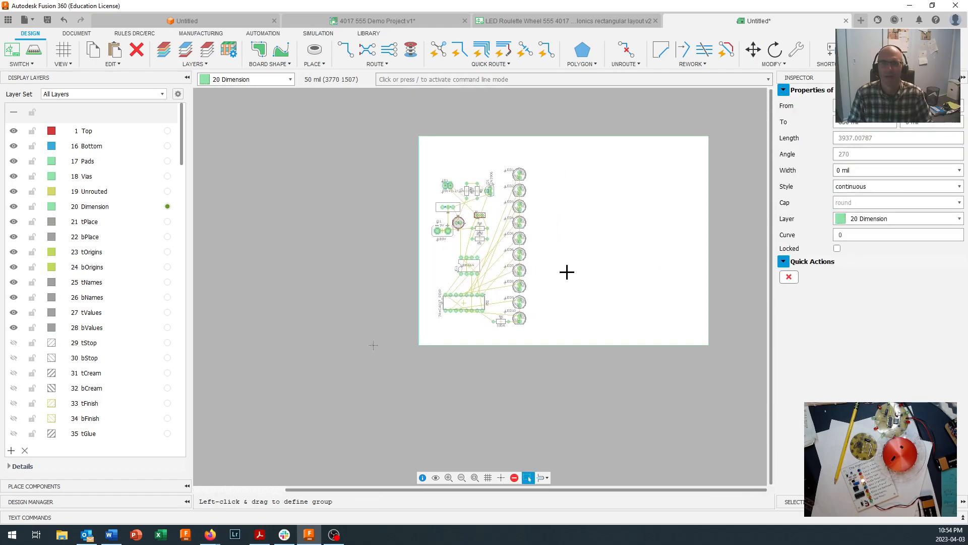
{"action": "scroll", "coordinate": [664, 257], "scroll_direction": "up", "scroll_amount": 1}
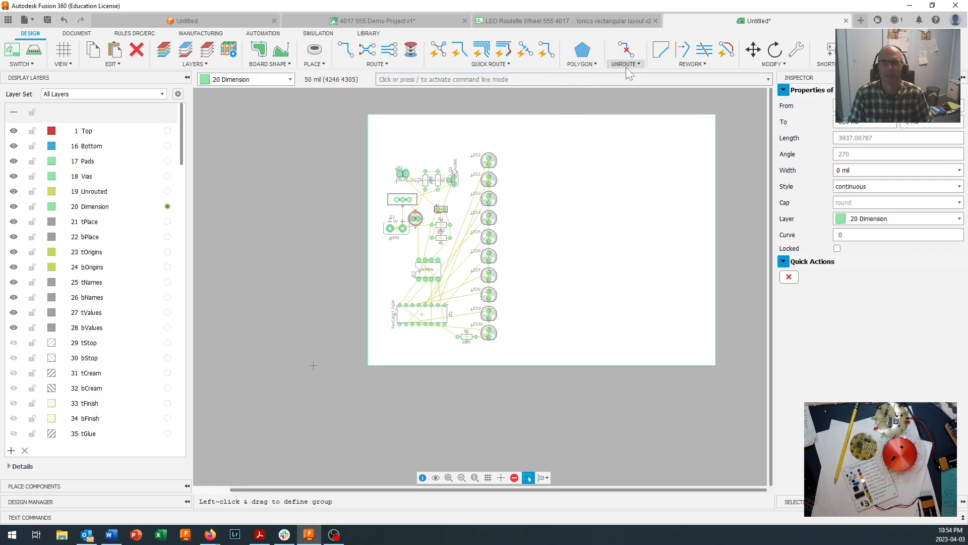
Start an autorouter job on the bottom layer only, with medium effort, auto grid selection and the TopRouter variant.
{"action": "left_click", "coordinate": [458, 63]}
{"action": "left_click", "coordinate": [443, 140]}
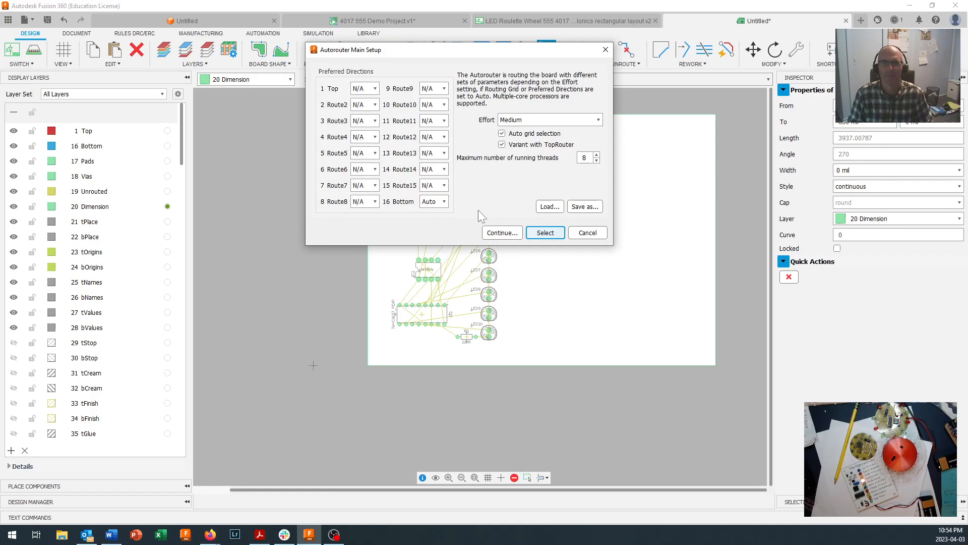
{"action": "left_click", "coordinate": [506, 234]}
{"action": "left_click", "coordinate": [435, 230]}
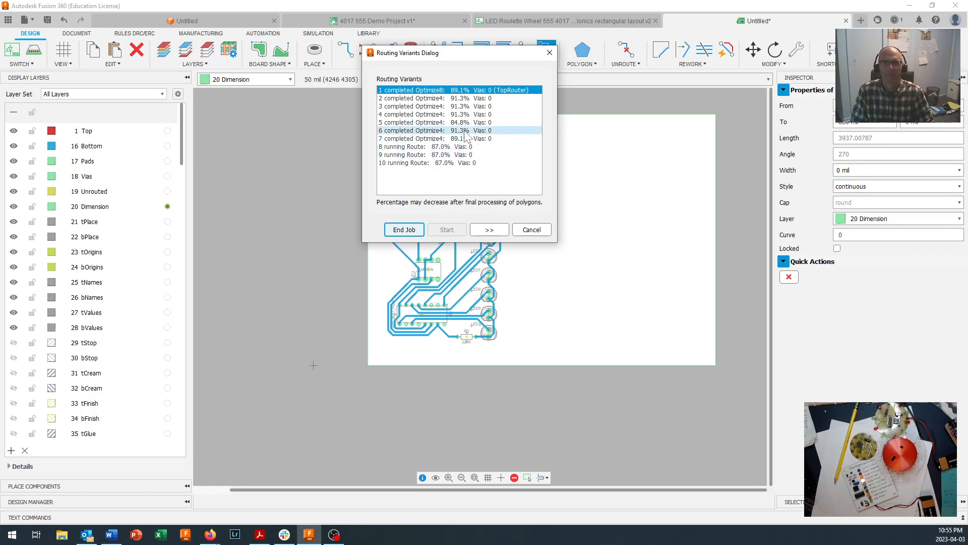
Compare routing variants 2, 3 and 4 on the board, and end the autorouter job with variant 3.
{"action": "left_click_drag", "start_coordinate": [493, 58], "coordinate": [311, 101]}
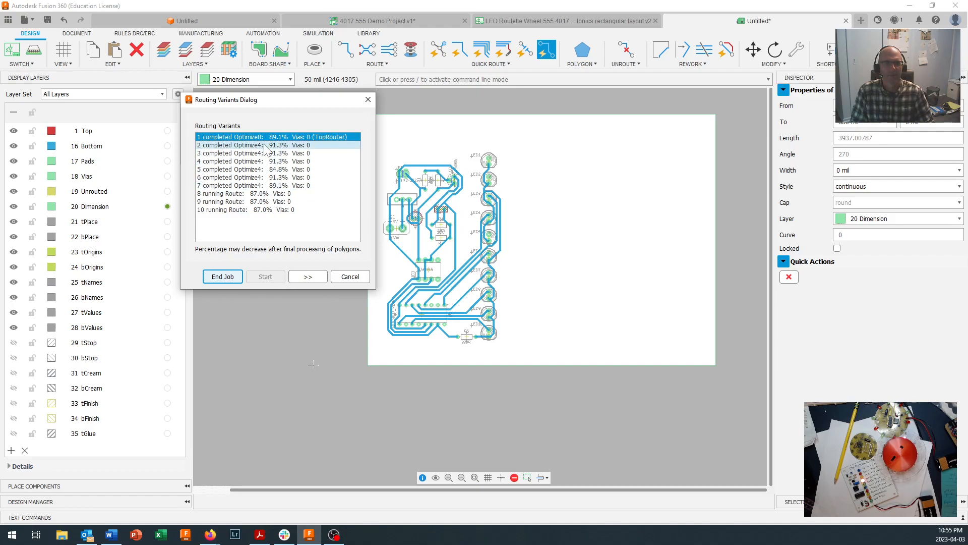
{"action": "left_click", "coordinate": [237, 145]}
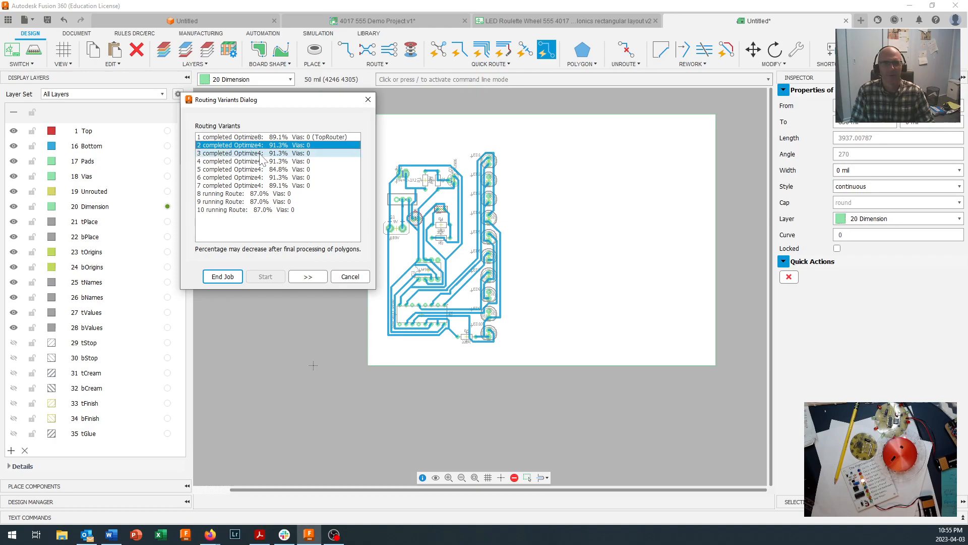
{"action": "left_click", "coordinate": [260, 154]}
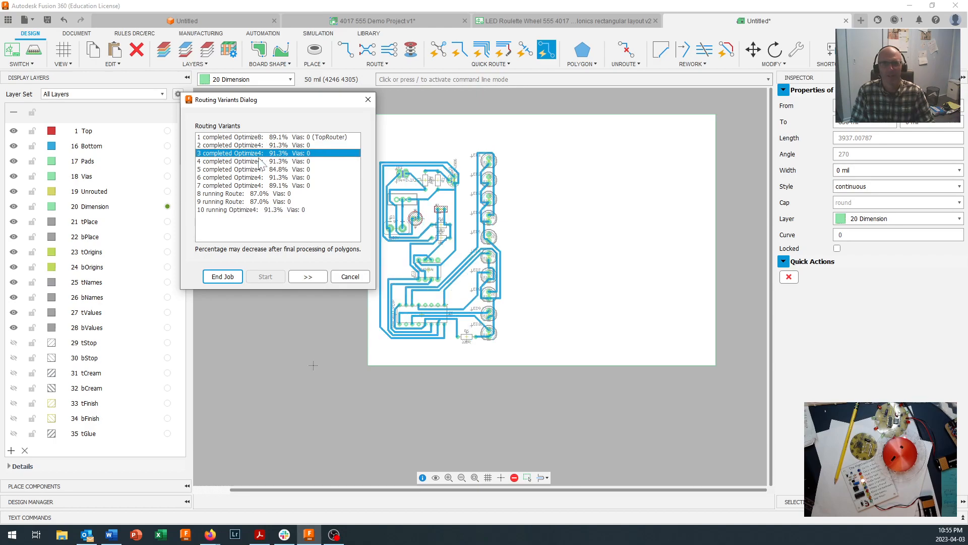
{"action": "left_click", "coordinate": [260, 162]}
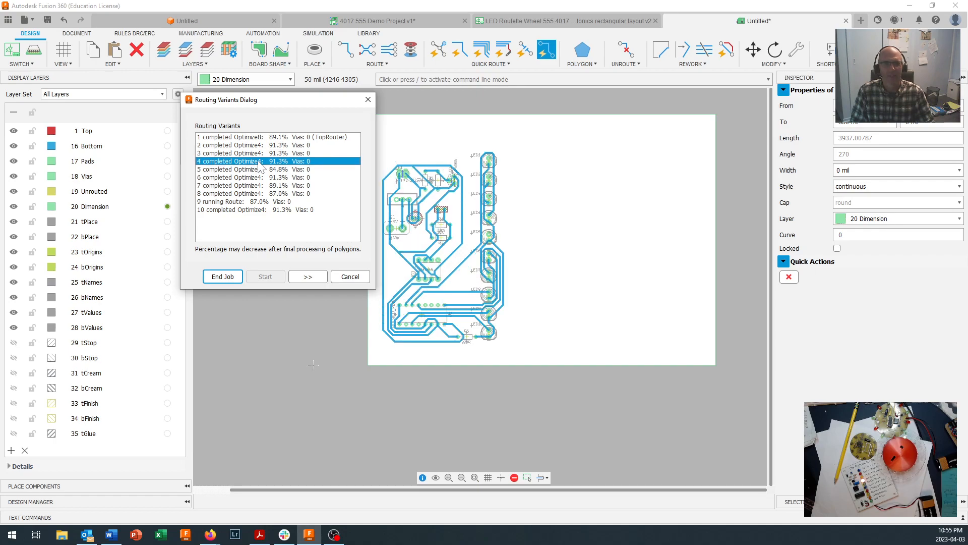
{"action": "left_click", "coordinate": [258, 153]}
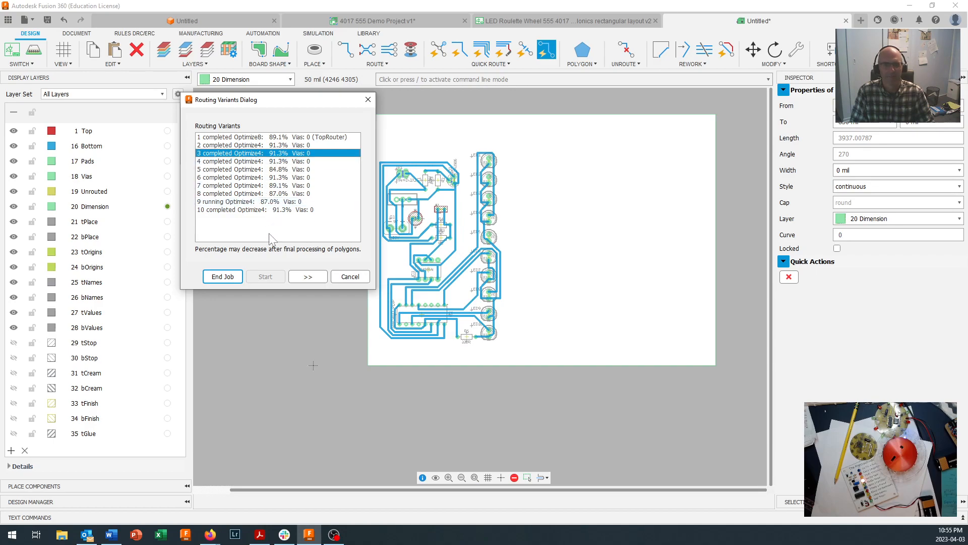
{"action": "left_click", "coordinate": [223, 276]}
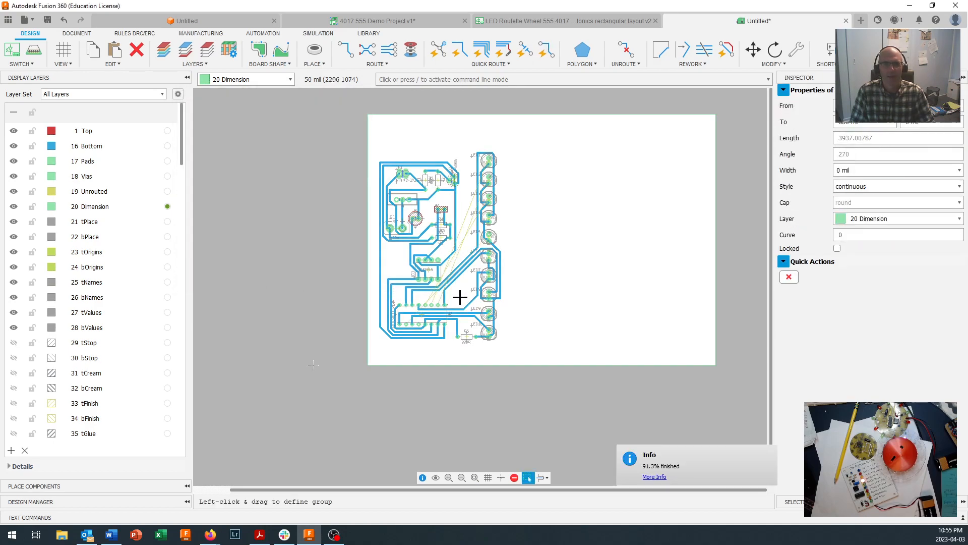
Unroute all traces on the board, converting every routed segment back to unrouted signals.
{"action": "scroll", "coordinate": [460, 297], "scroll_direction": "up", "scroll_amount": 3}
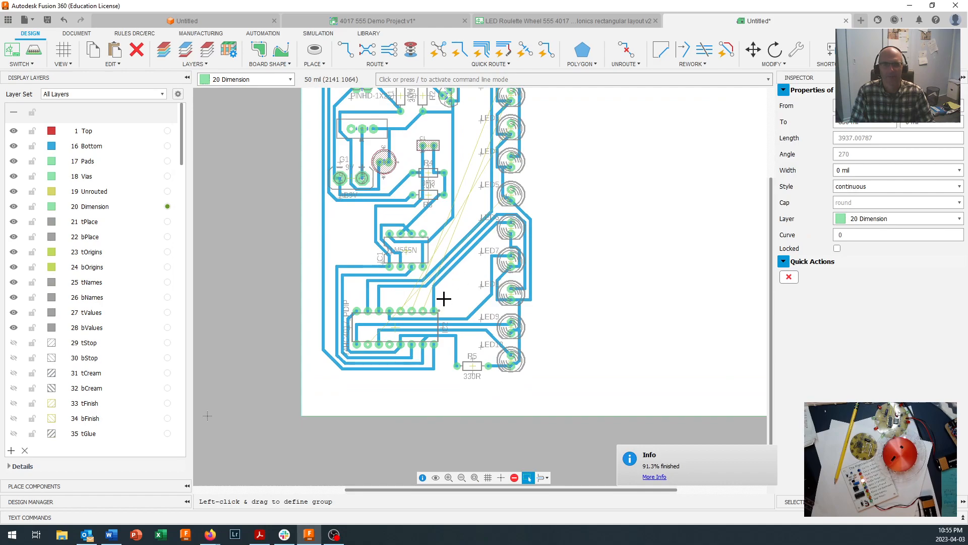
{"action": "scroll", "coordinate": [444, 298], "scroll_direction": "down", "scroll_amount": 1}
{"action": "scroll", "coordinate": [444, 298], "scroll_direction": "down", "scroll_amount": 2}
{"action": "scroll", "coordinate": [444, 298], "scroll_direction": "up", "scroll_amount": 1}
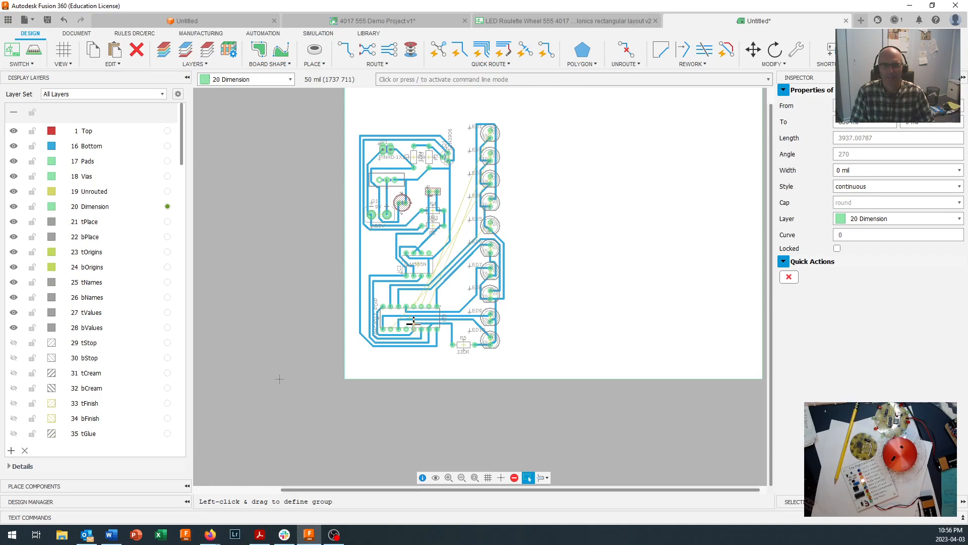
{"action": "scroll", "coordinate": [423, 326], "scroll_direction": "up", "scroll_amount": 1}
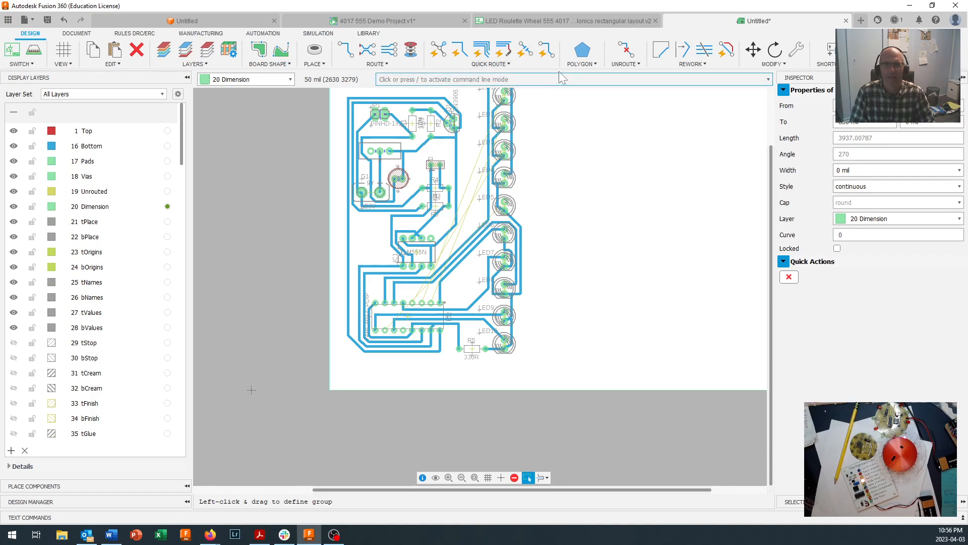
{"action": "left_click", "coordinate": [626, 64]}
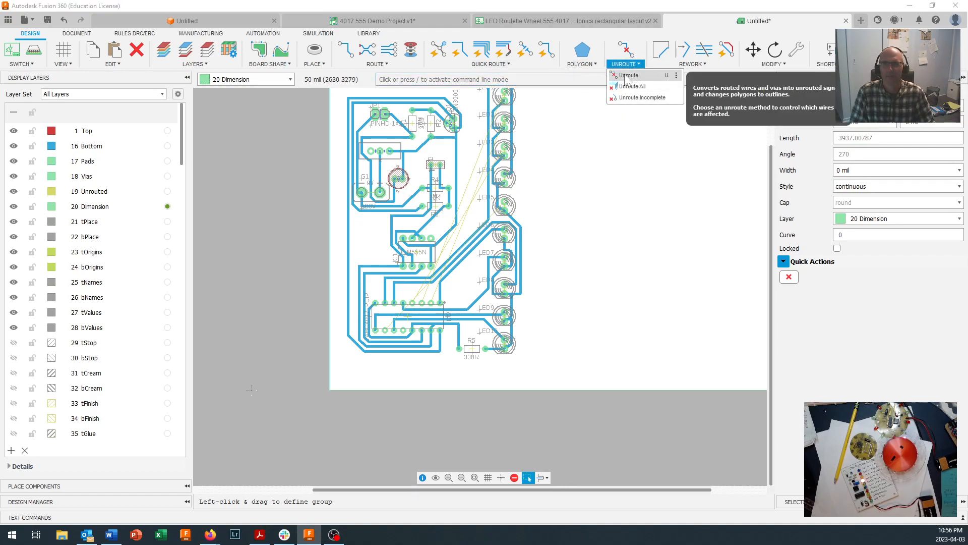
{"action": "left_click", "coordinate": [632, 87]}
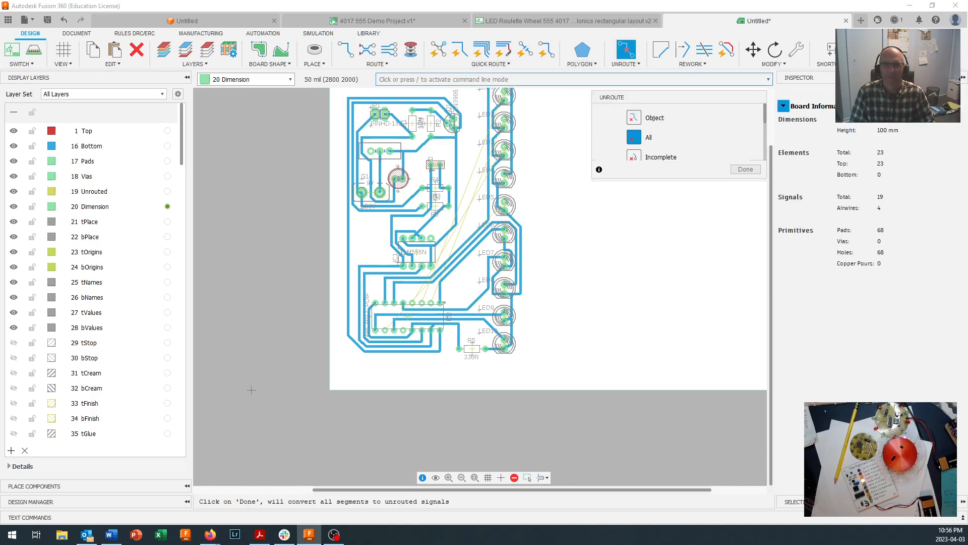
{"action": "left_click", "coordinate": [745, 169]}
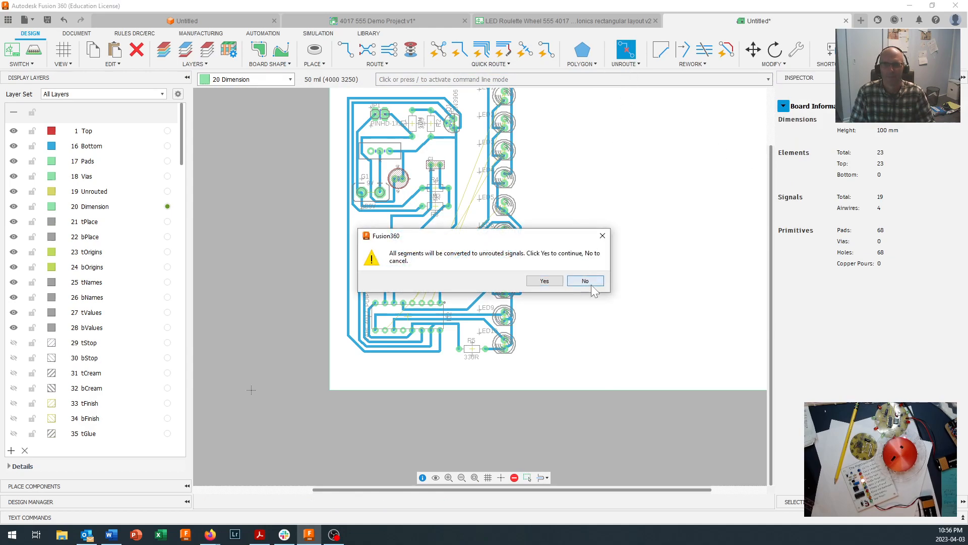
{"action": "left_click", "coordinate": [591, 285]}
{"action": "left_click", "coordinate": [625, 64]}
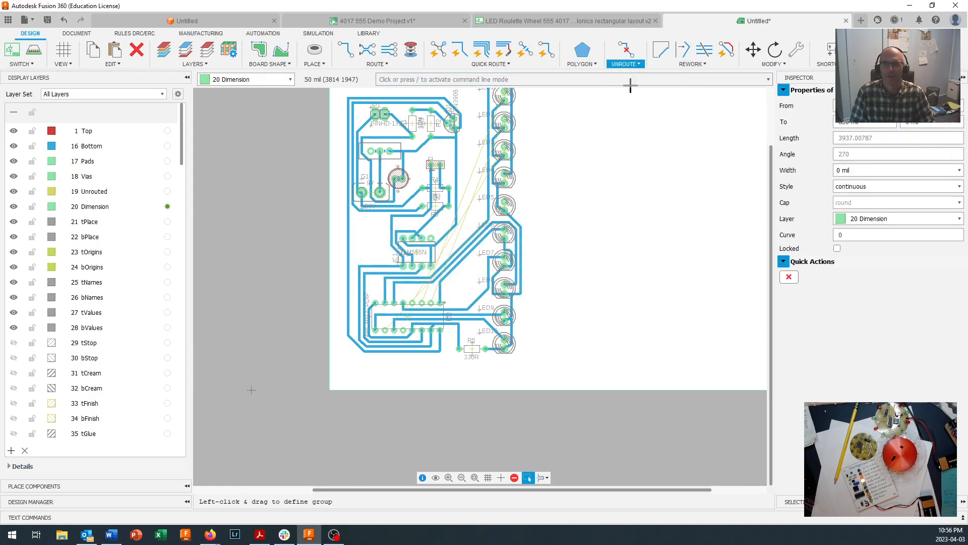
{"action": "left_click", "coordinate": [630, 86]}
{"action": "left_click", "coordinate": [552, 278]}
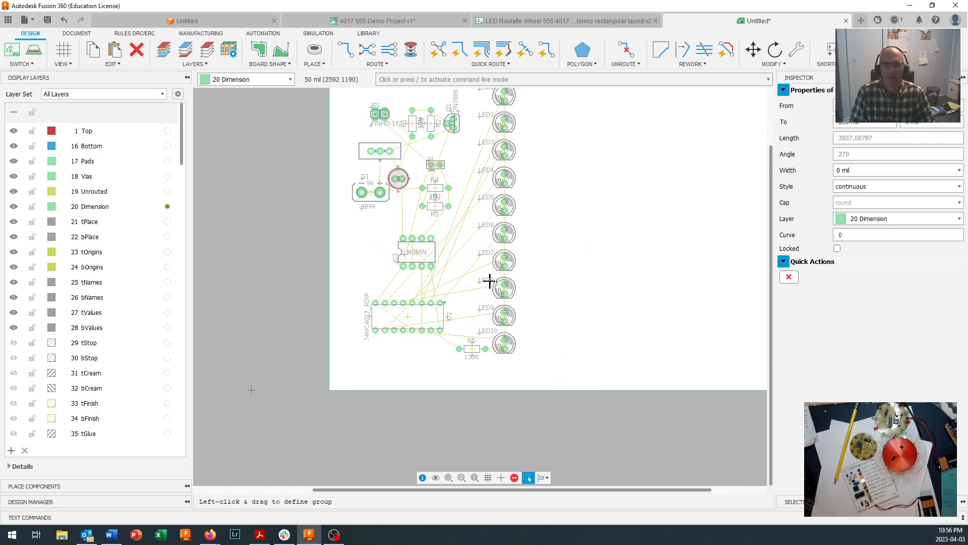
Rotate the 74HC4017 chip IC2 by 180 degrees to an angle of 90 and place it at (1800, 900) mil.
{"action": "left_click", "coordinate": [411, 317]}
{"action": "right_click", "coordinate": [411, 317]}
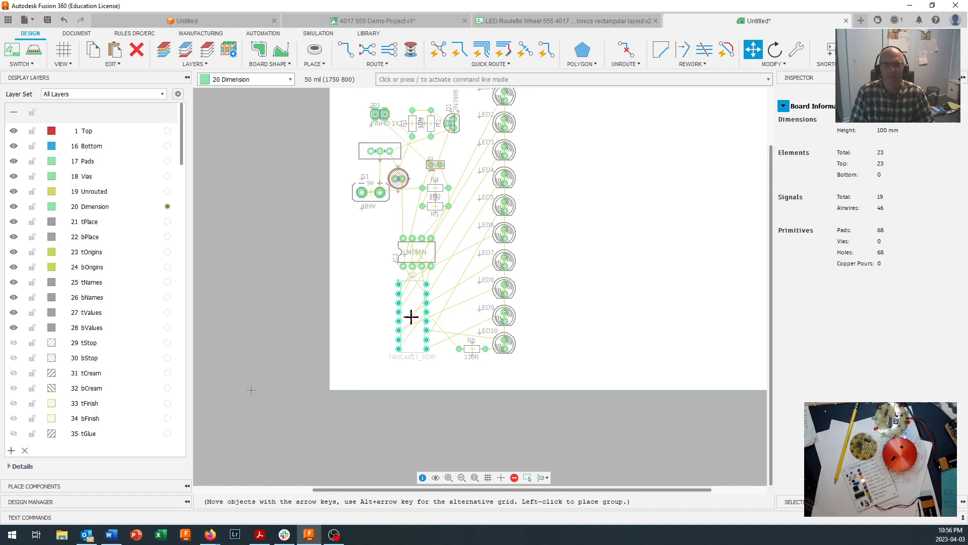
{"action": "right_click", "coordinate": [411, 317]}
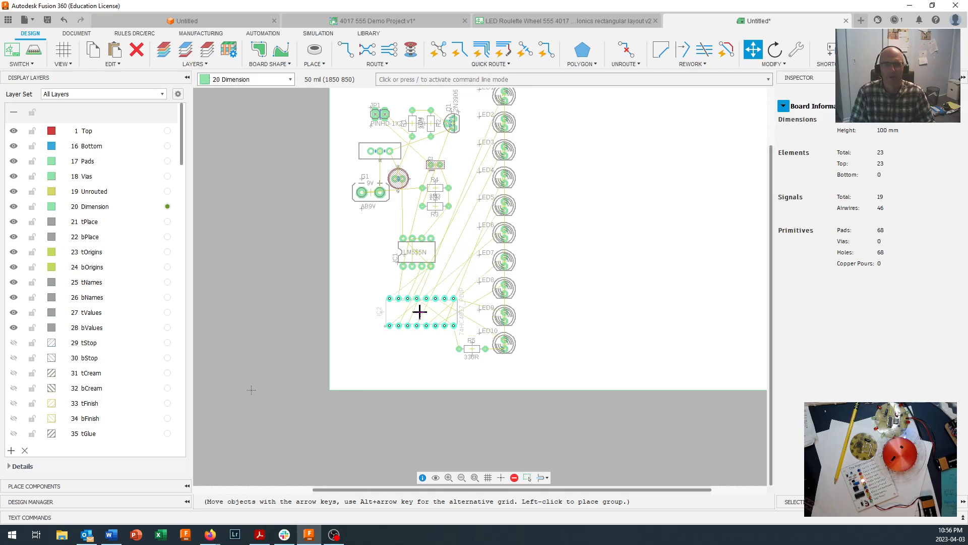
{"action": "left_click", "coordinate": [417, 307]}
{"action": "key", "text": "Escape"}
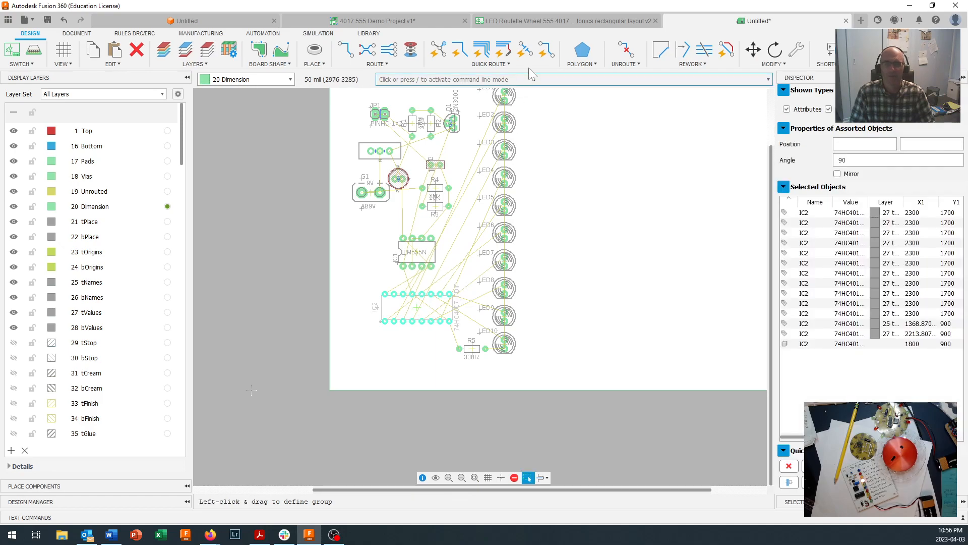
{"action": "left_click", "coordinate": [491, 64]}
{"action": "left_click", "coordinate": [470, 141]}
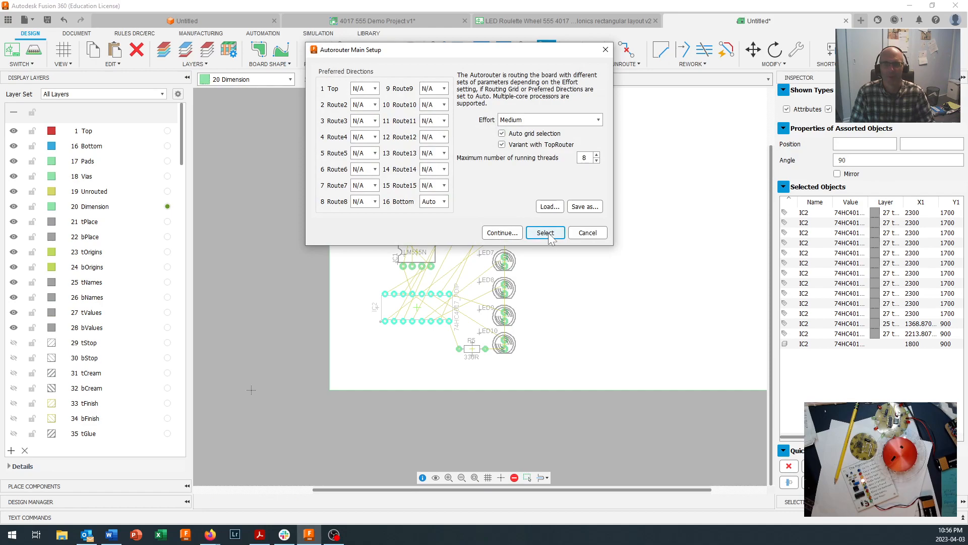
{"action": "left_click", "coordinate": [546, 233]}
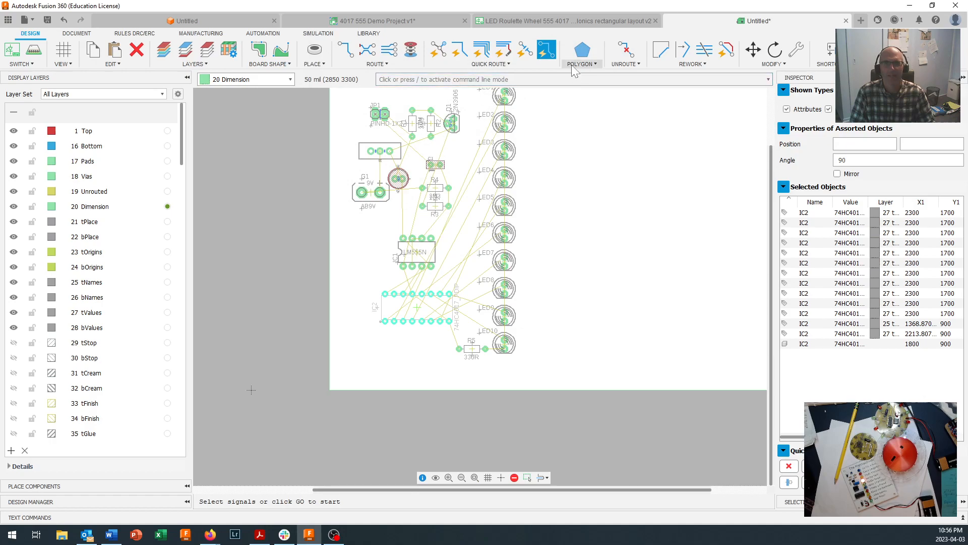
{"action": "left_click", "coordinate": [525, 65]}
{"action": "left_click", "coordinate": [460, 146]}
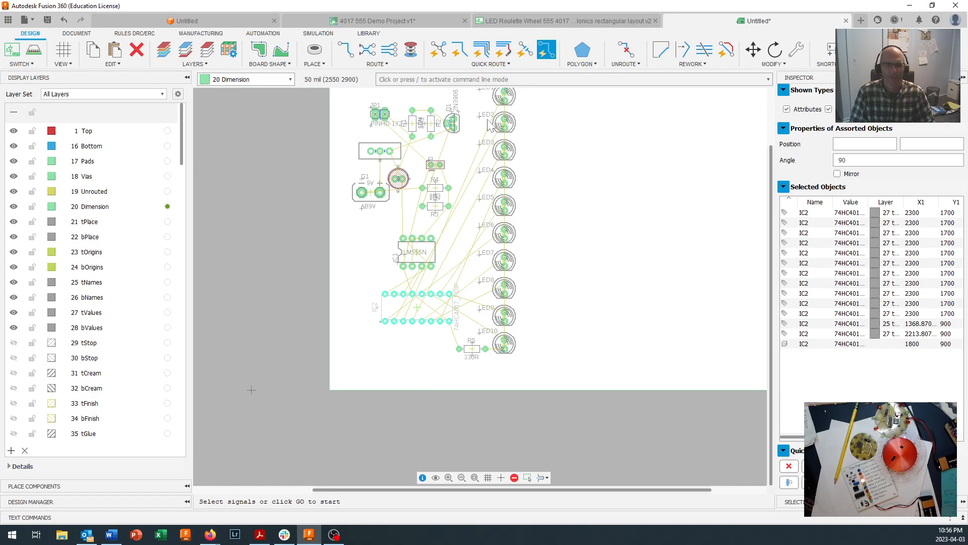
{"action": "left_click", "coordinate": [483, 63]}
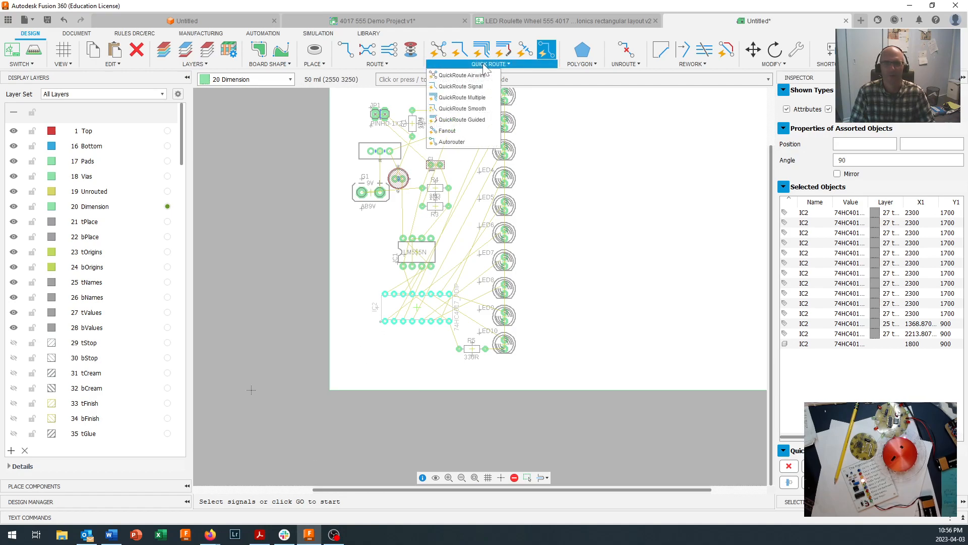
{"action": "left_click", "coordinate": [452, 143]}
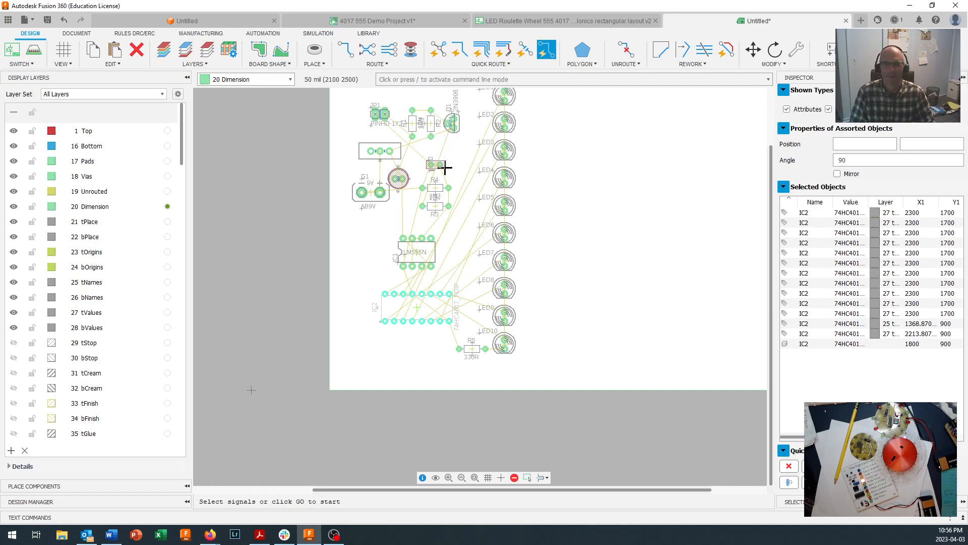
{"action": "mouse_move", "coordinate": [325, 538]}
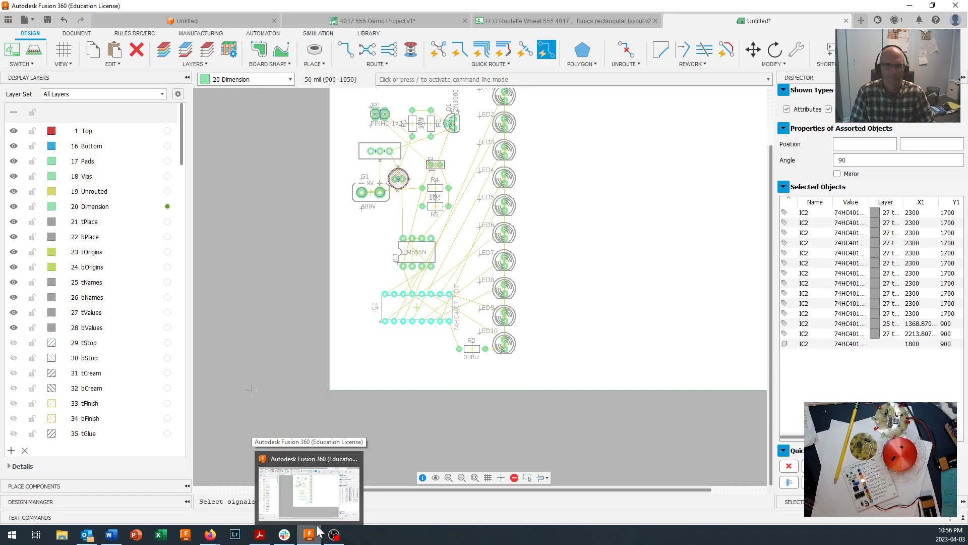
{"action": "scroll", "coordinate": [509, 205], "scroll_direction": "down", "scroll_amount": 1}
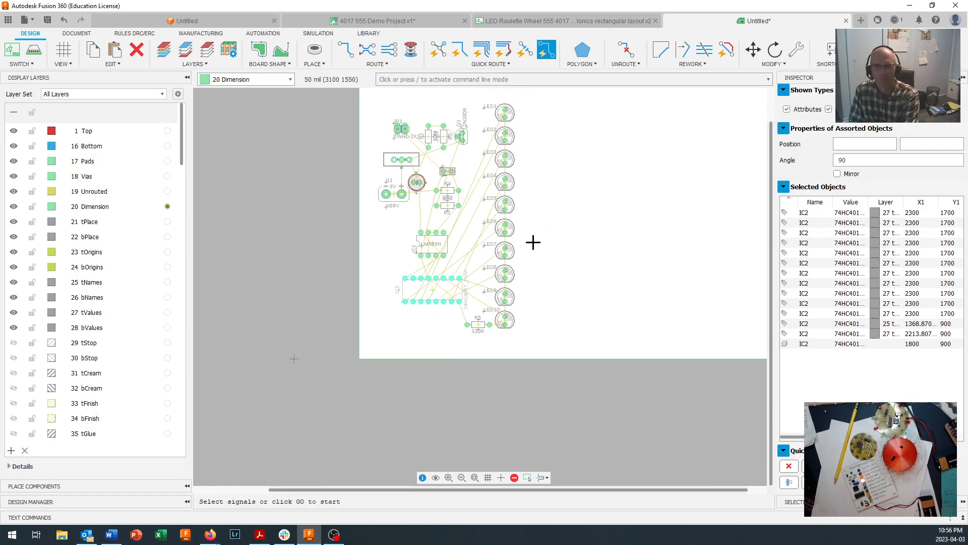
{"action": "key", "text": "Escape"}
Run the autorouter on the bottom layer only, with medium effort, auto grid selection and the TopRouter variant.
{"action": "left_click", "coordinate": [510, 64]}
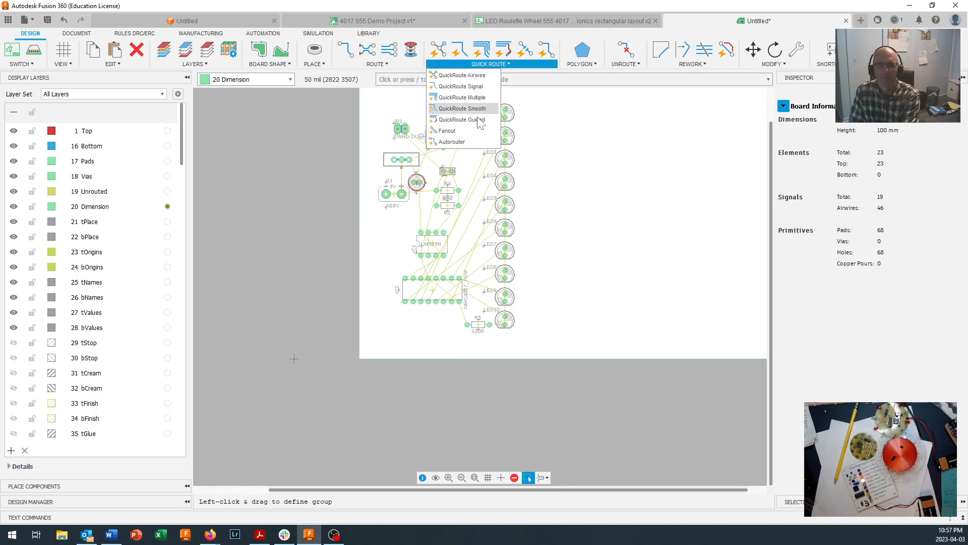
{"action": "left_click", "coordinate": [476, 140]}
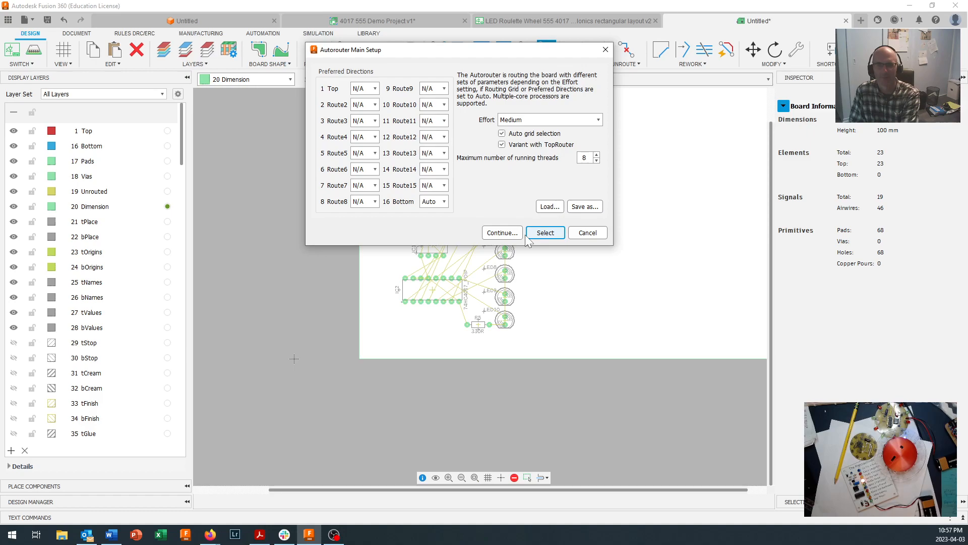
{"action": "left_click", "coordinate": [501, 233]}
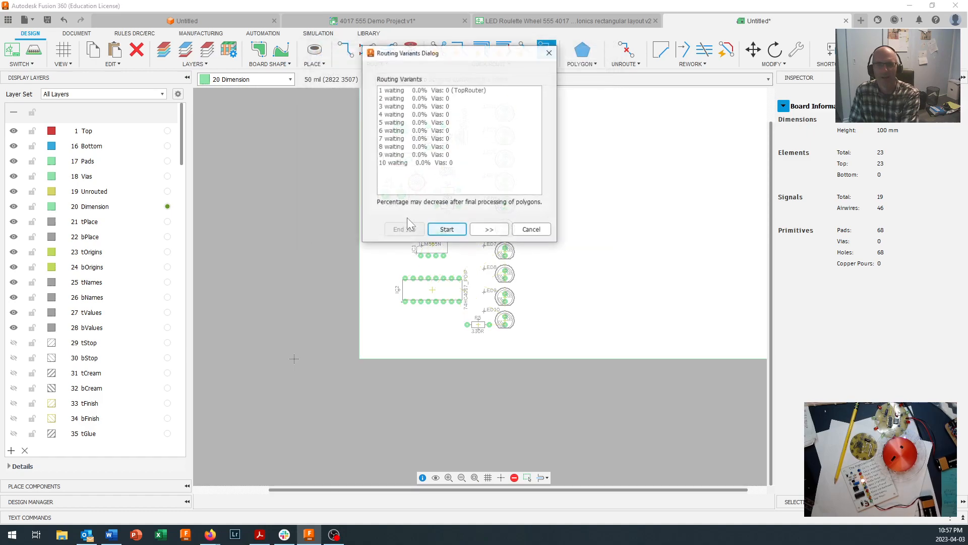
{"action": "left_click", "coordinate": [445, 233]}
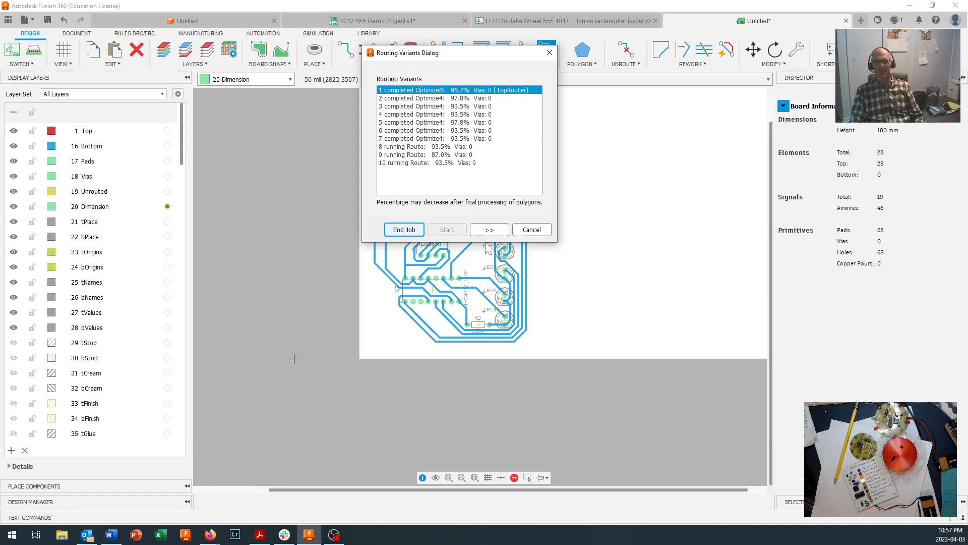
Compare routing variants 2 and 5 on the board, and end the autorouter job with variant 2.
{"action": "left_click_drag", "start_coordinate": [495, 52], "coordinate": [705, 148]}
{"action": "left_click", "coordinate": [651, 193]}
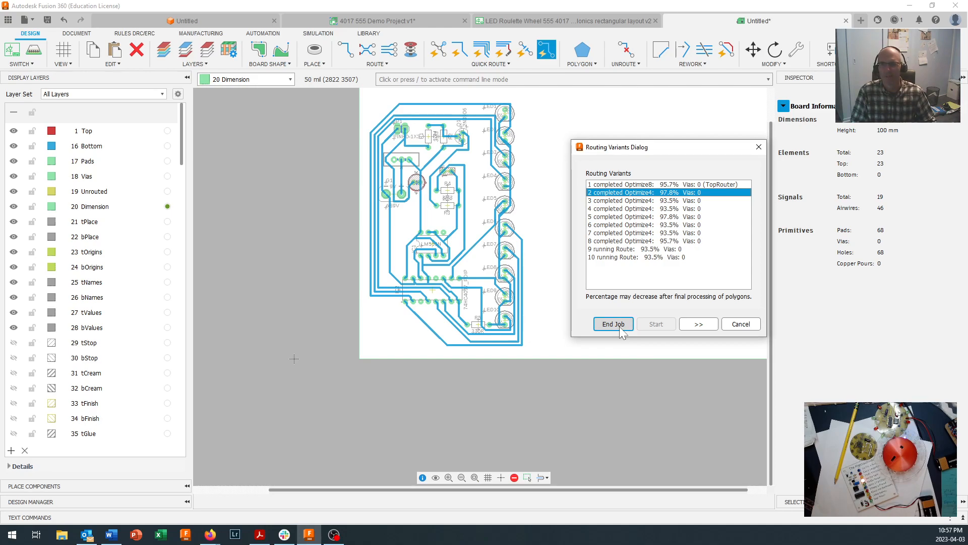
{"action": "left_click", "coordinate": [641, 217]}
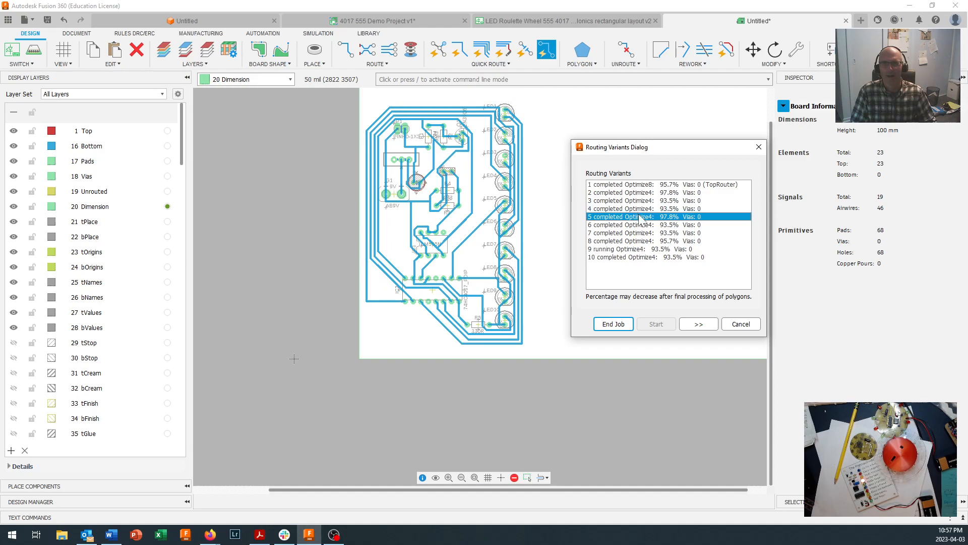
{"action": "left_click", "coordinate": [645, 194]}
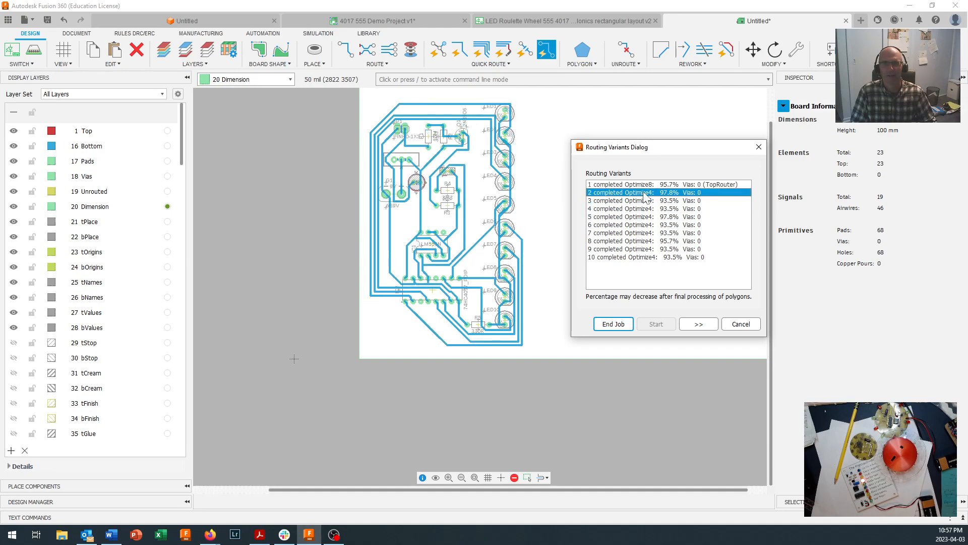
{"action": "left_click", "coordinate": [647, 219]}
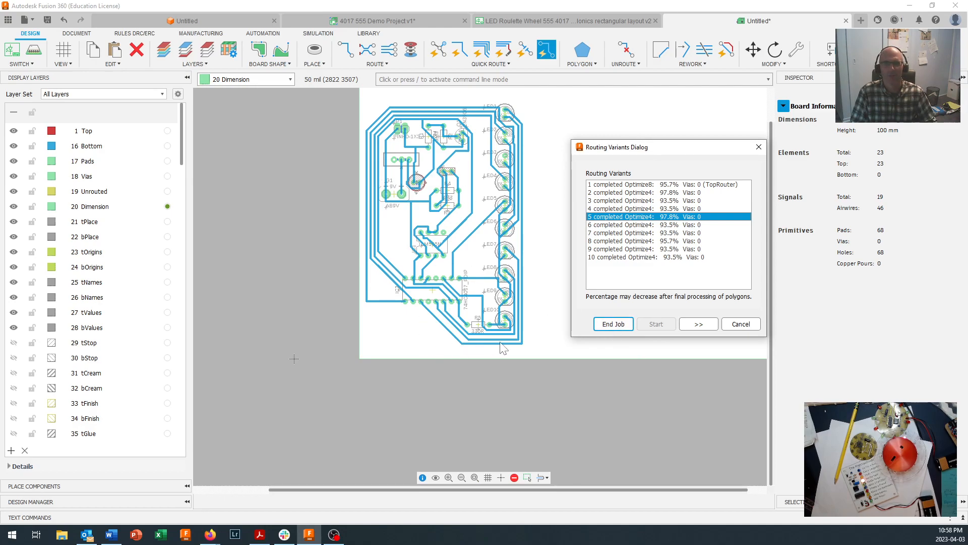
{"action": "left_click", "coordinate": [642, 193]}
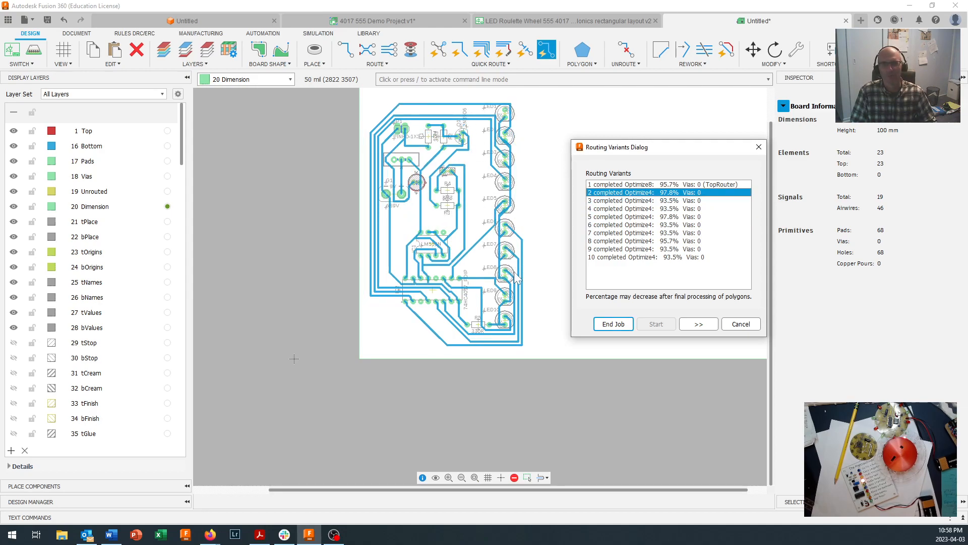
{"action": "left_click", "coordinate": [615, 322]}
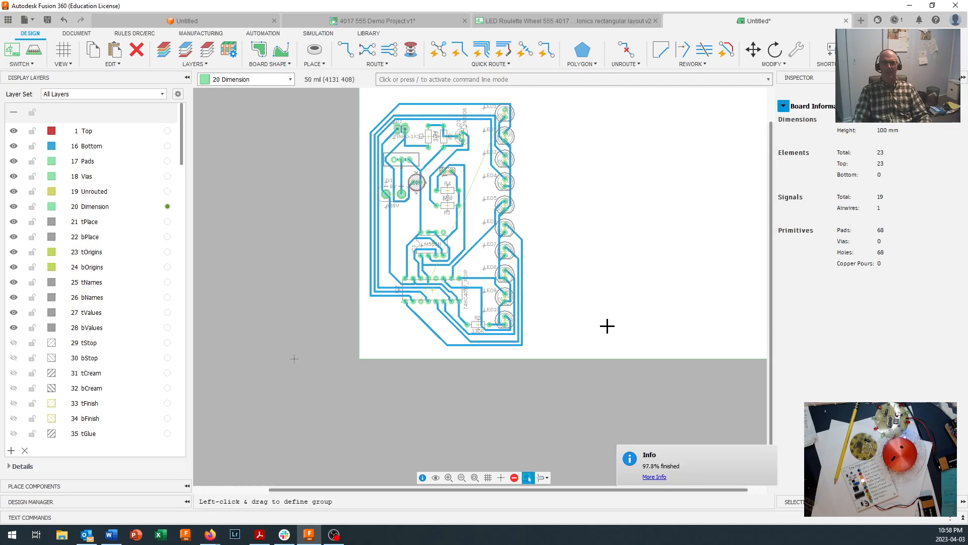
Examine the routed bottom-layer traces around IC2, the LED column and the board's lower edge, including the remaining airwire.
{"action": "scroll", "coordinate": [506, 316], "scroll_direction": "up", "scroll_amount": 1}
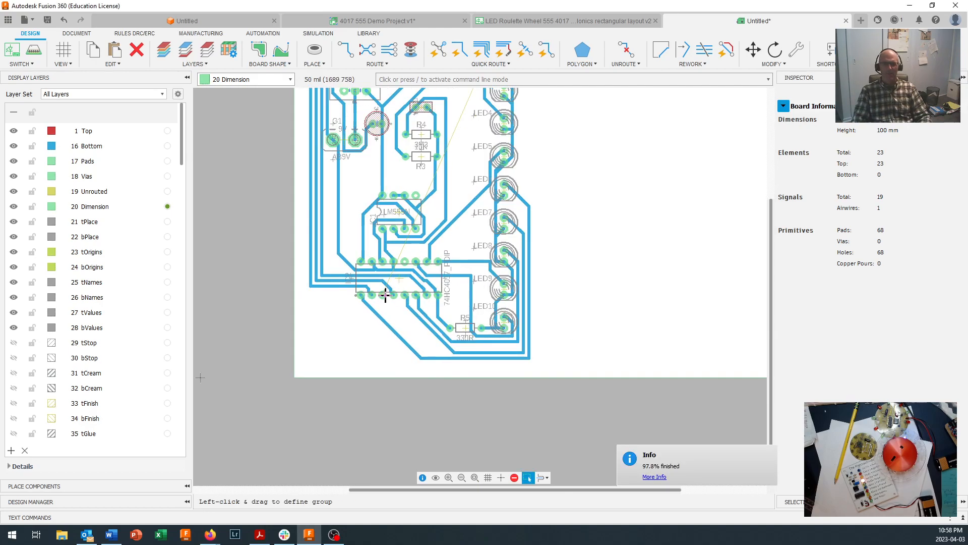
{"action": "scroll", "coordinate": [384, 295], "scroll_direction": "down", "scroll_amount": 3}
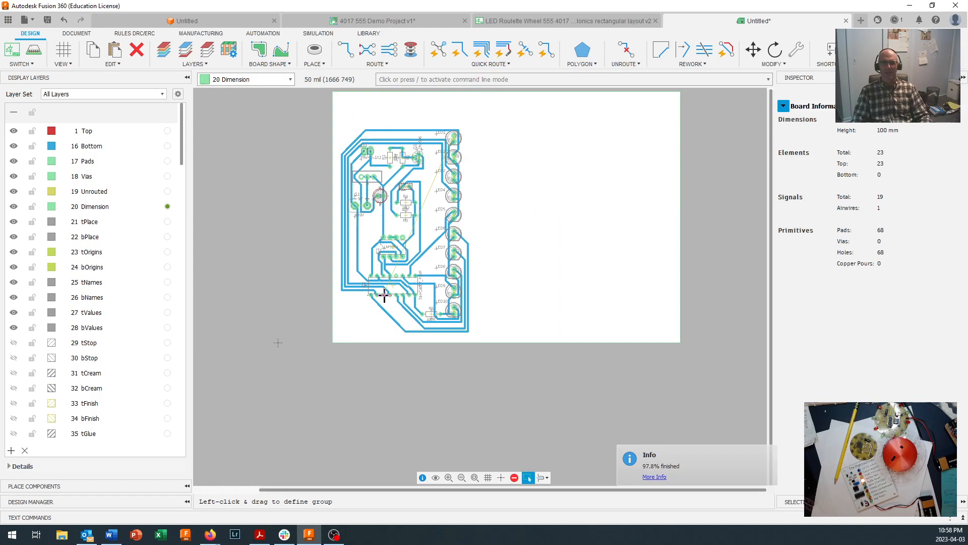
{"action": "scroll", "coordinate": [385, 295], "scroll_direction": "up", "scroll_amount": 2}
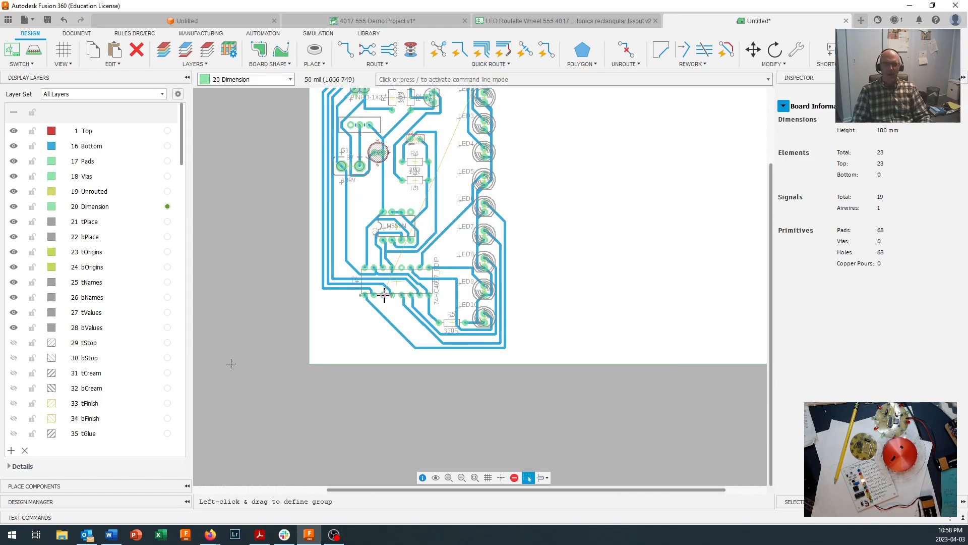
{"action": "scroll", "coordinate": [384, 295], "scroll_direction": "down", "scroll_amount": 1}
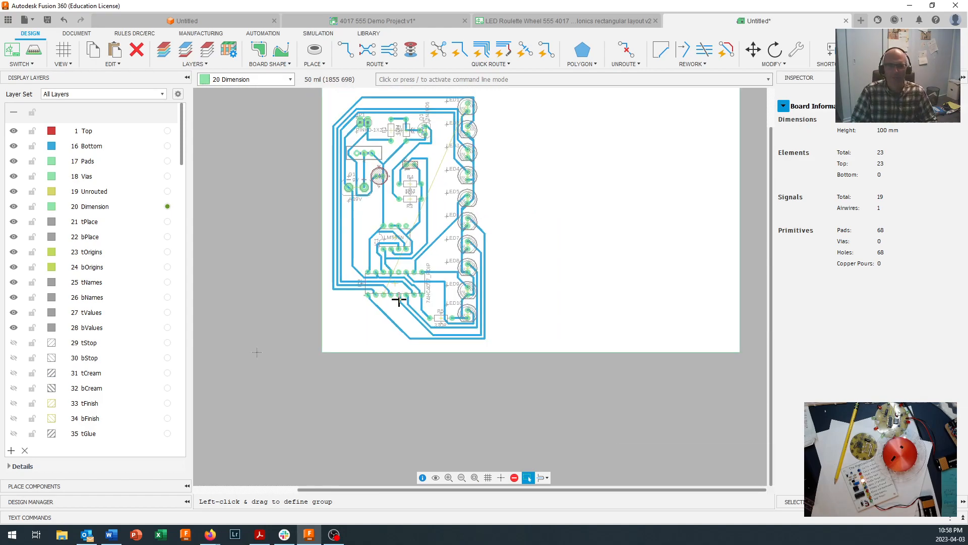
{"action": "scroll", "coordinate": [474, 143], "scroll_direction": "up", "scroll_amount": 3}
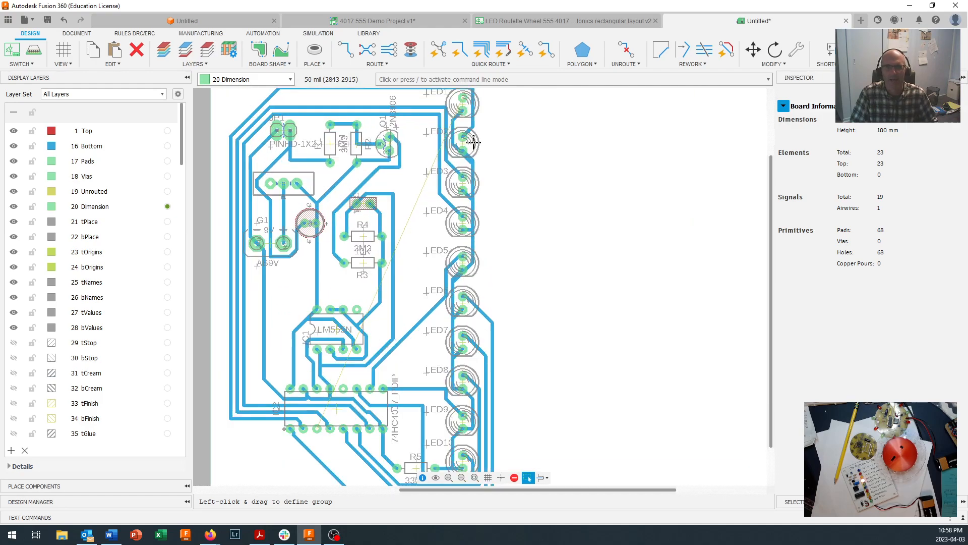
{"action": "scroll", "coordinate": [461, 98], "scroll_direction": "down", "scroll_amount": 2}
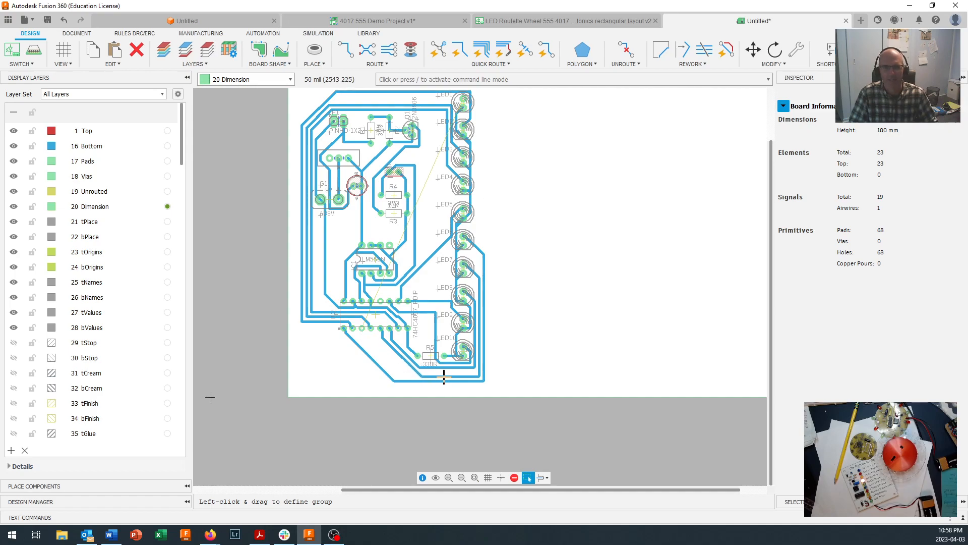
{"action": "scroll", "coordinate": [486, 375], "scroll_direction": "up", "scroll_amount": 1}
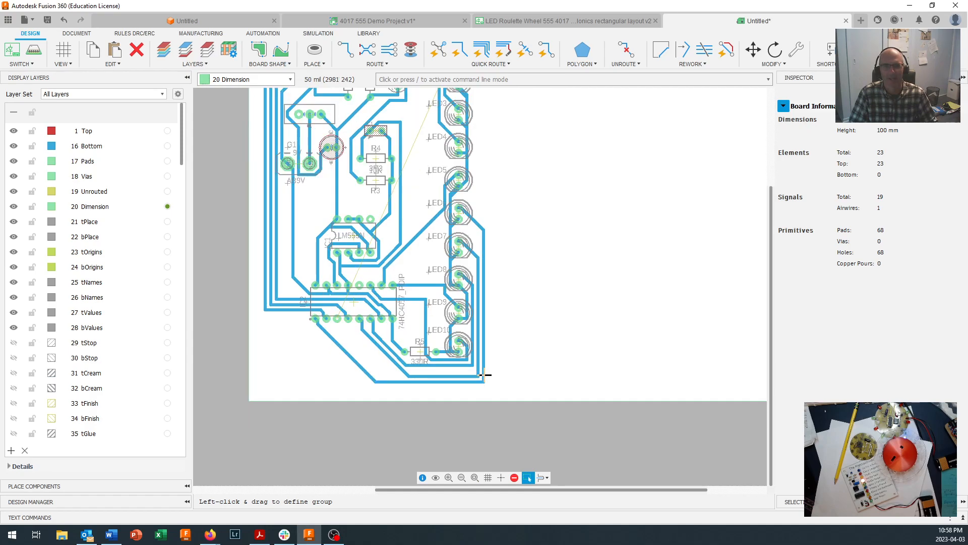
{"action": "scroll", "coordinate": [486, 376], "scroll_direction": "down", "scroll_amount": 2}
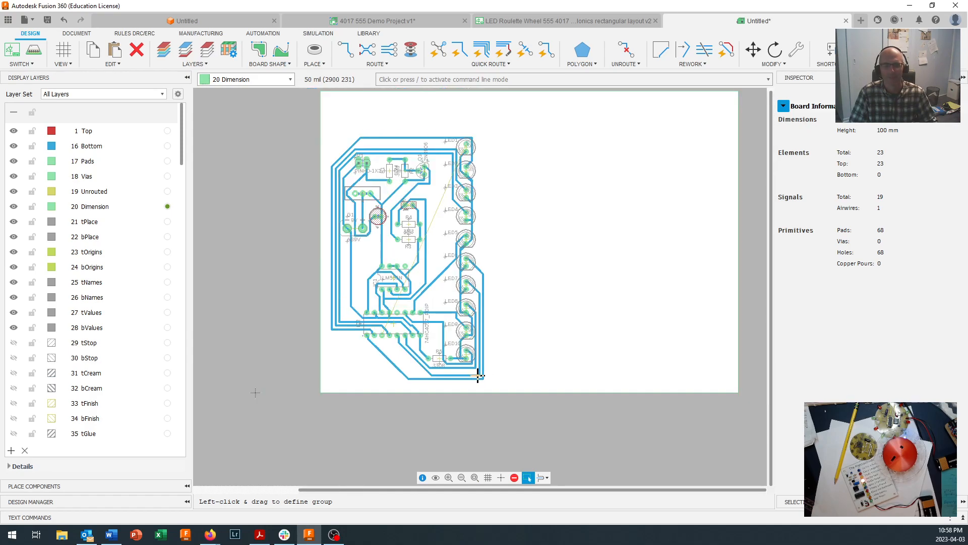
Lower the horizontal segments of the outermost trace N$24 and trace N$7 beneath R5, fitting trace N$30 between them.
{"action": "scroll", "coordinate": [451, 388], "scroll_direction": "up", "scroll_amount": 1}
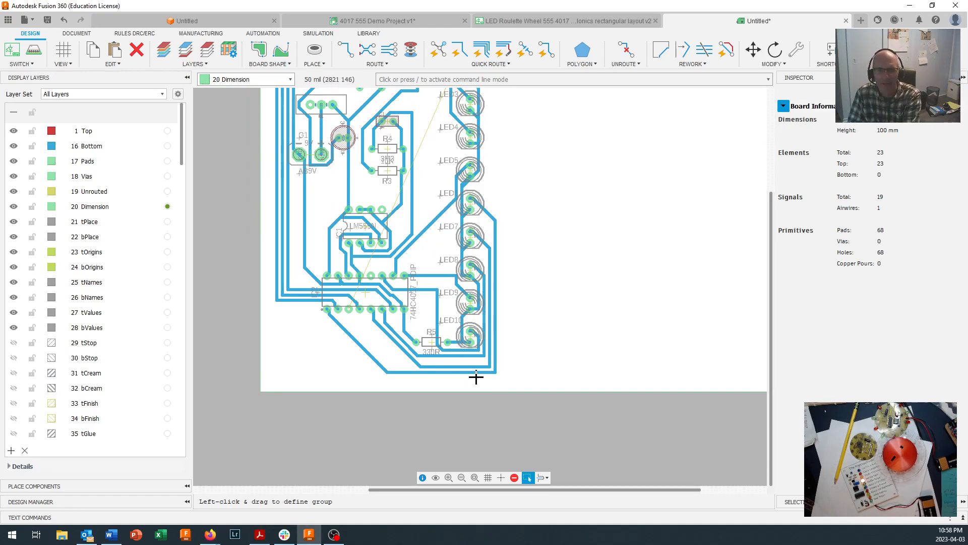
{"action": "left_click_drag", "start_coordinate": [466, 373], "coordinate": [465, 376]}
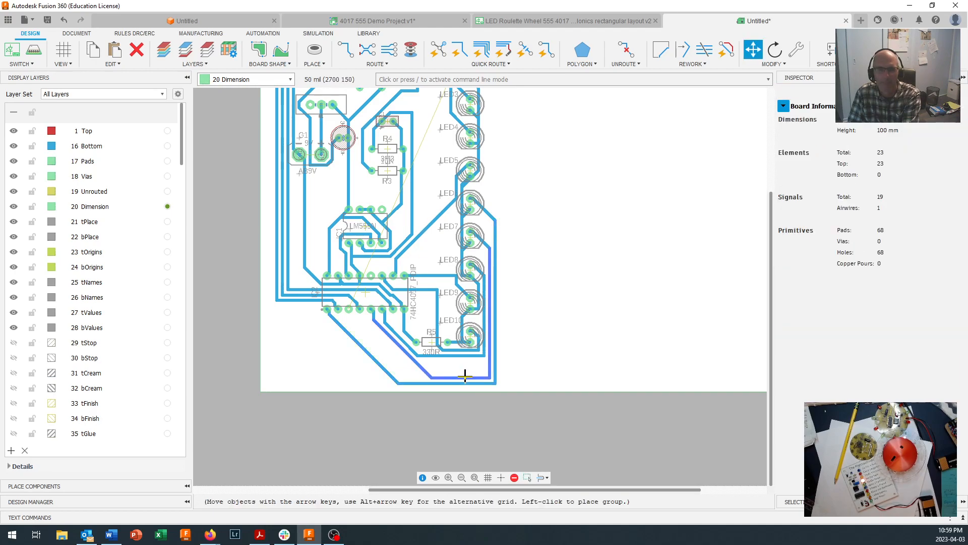
{"action": "left_click", "coordinate": [410, 360]}
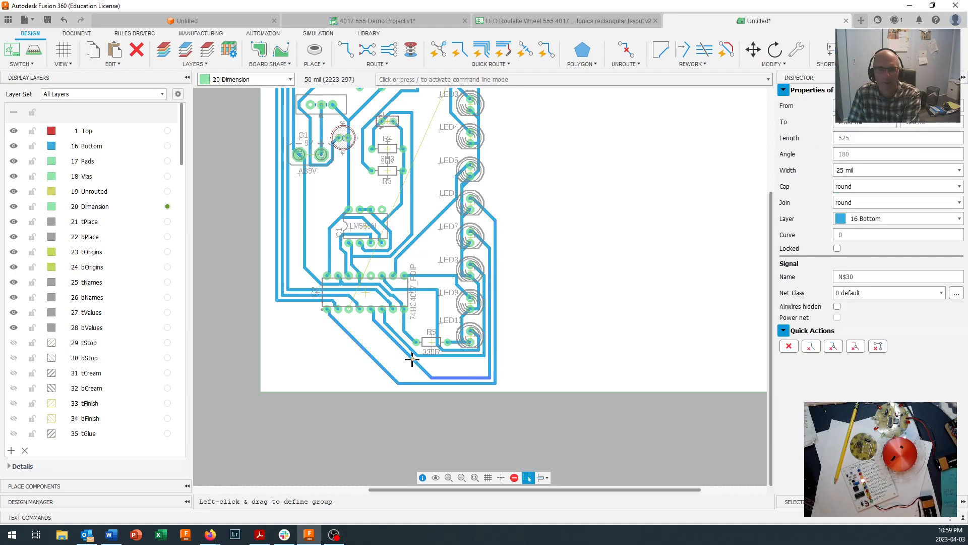
{"action": "left_click", "coordinate": [442, 356]}
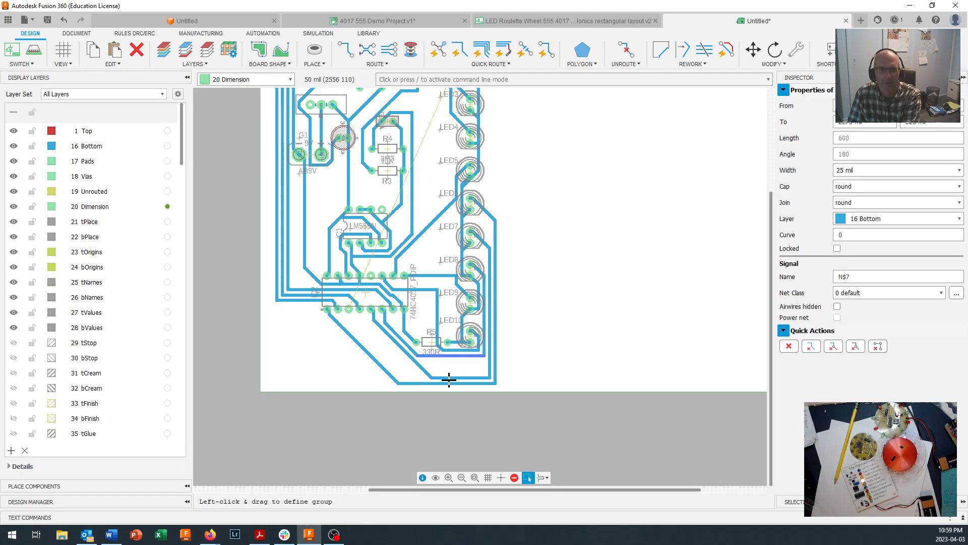
{"action": "left_click", "coordinate": [449, 378]}
{"action": "left_click", "coordinate": [448, 376]}
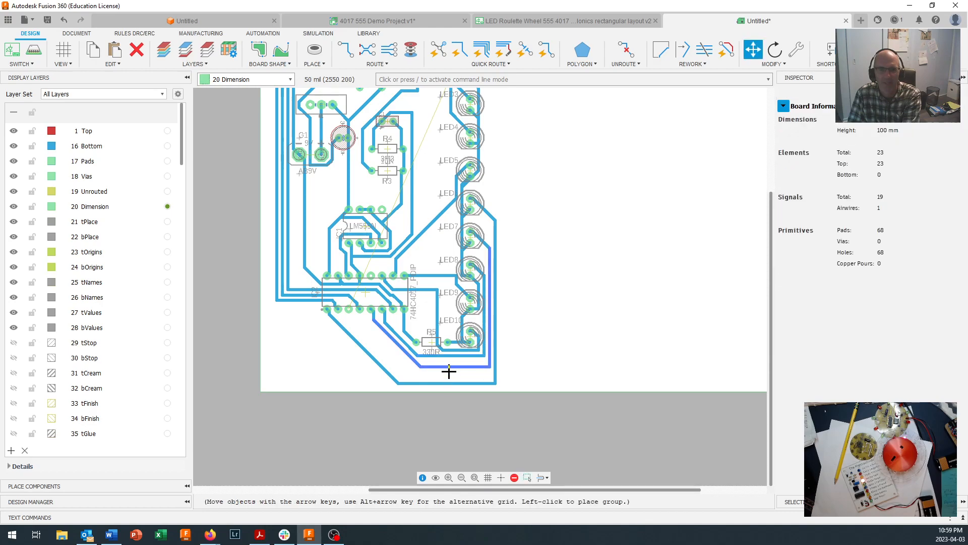
{"action": "left_click", "coordinate": [451, 367]}
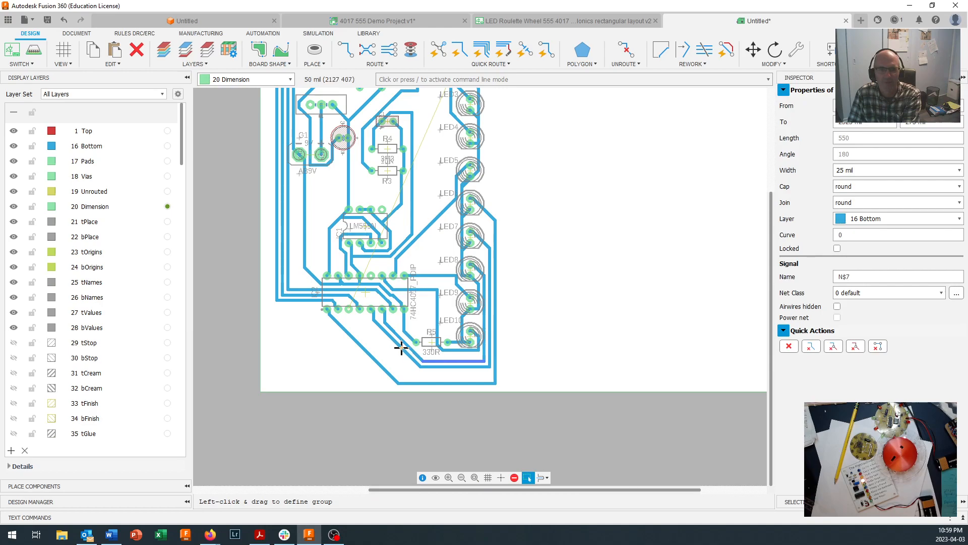
Shift trace N$30's diagonal segment below IC2 outward and lower trace N$5's horizontal segment beneath LED10.
{"action": "left_click_drag", "start_coordinate": [402, 347], "coordinate": [398, 351]}
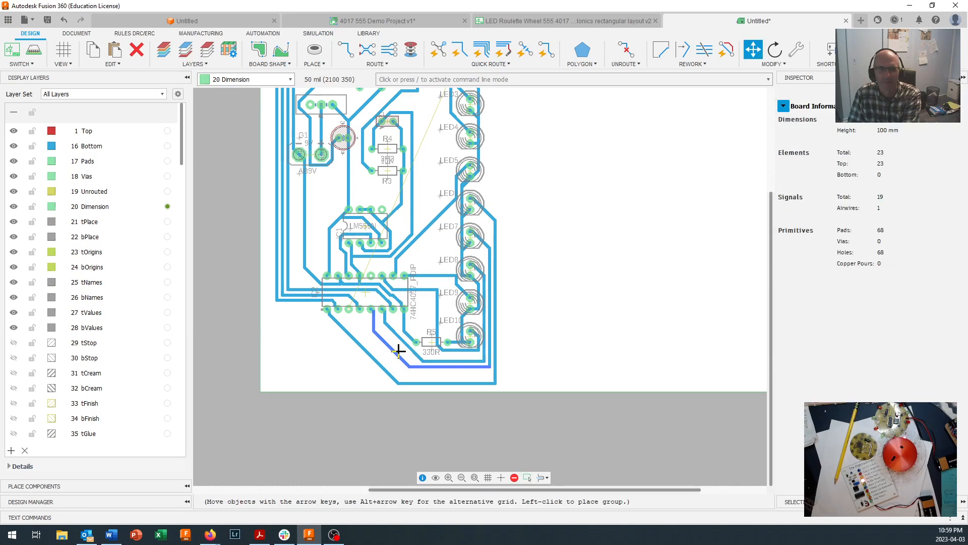
{"action": "left_click", "coordinate": [398, 351]}
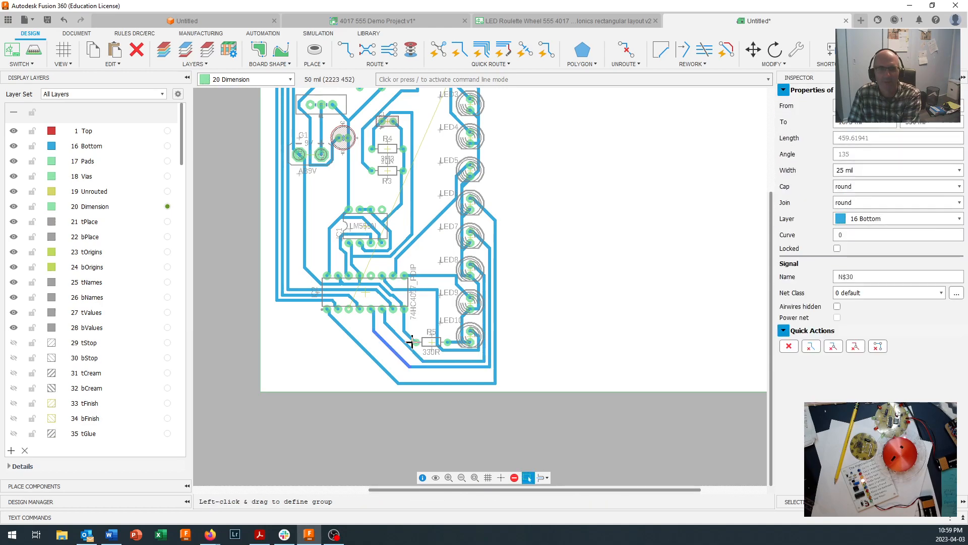
{"action": "left_click_drag", "start_coordinate": [474, 354], "coordinate": [467, 358]}
{"action": "left_click", "coordinate": [467, 358]}
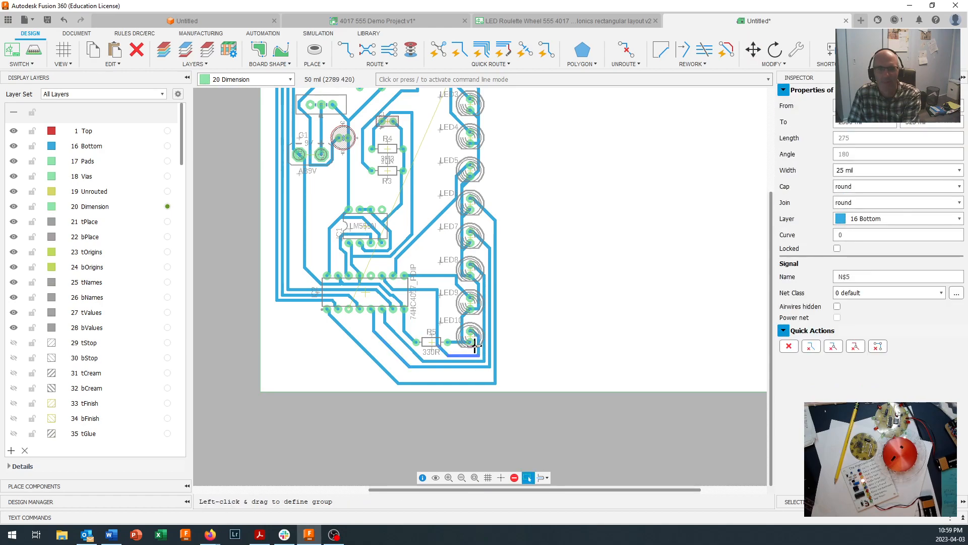
Move the vertical segments of traces N$24, N$30 and N$7 beside LED7 to LED10 outward, spacing them evenly away from the LEDs.
{"action": "scroll", "coordinate": [474, 344], "scroll_direction": "up", "scroll_amount": 1}
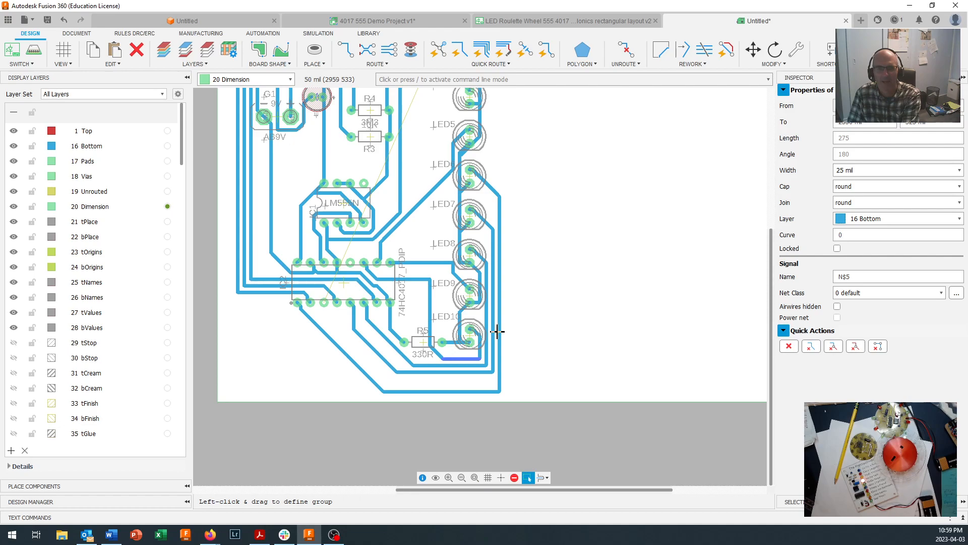
{"action": "left_click", "coordinate": [501, 331]}
{"action": "left_click", "coordinate": [513, 332]}
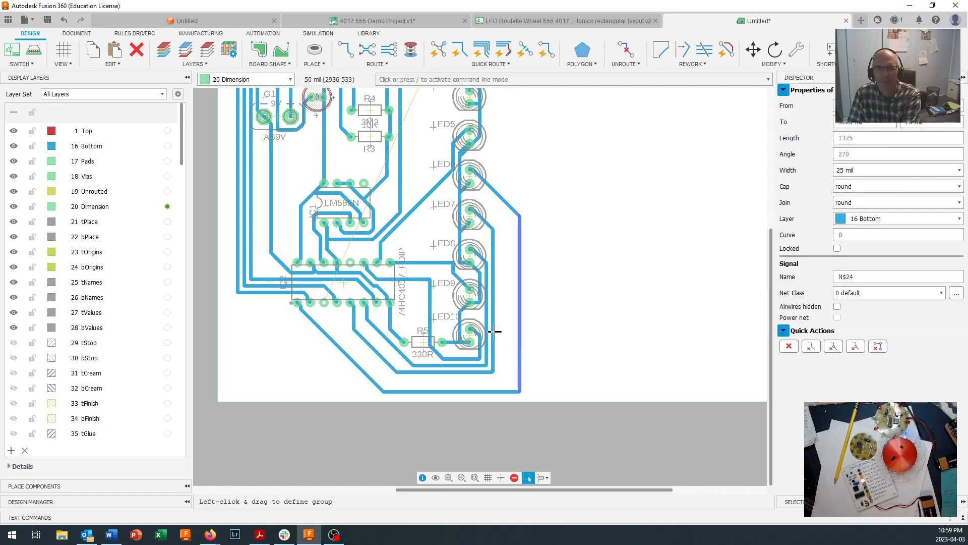
{"action": "left_click", "coordinate": [493, 331]}
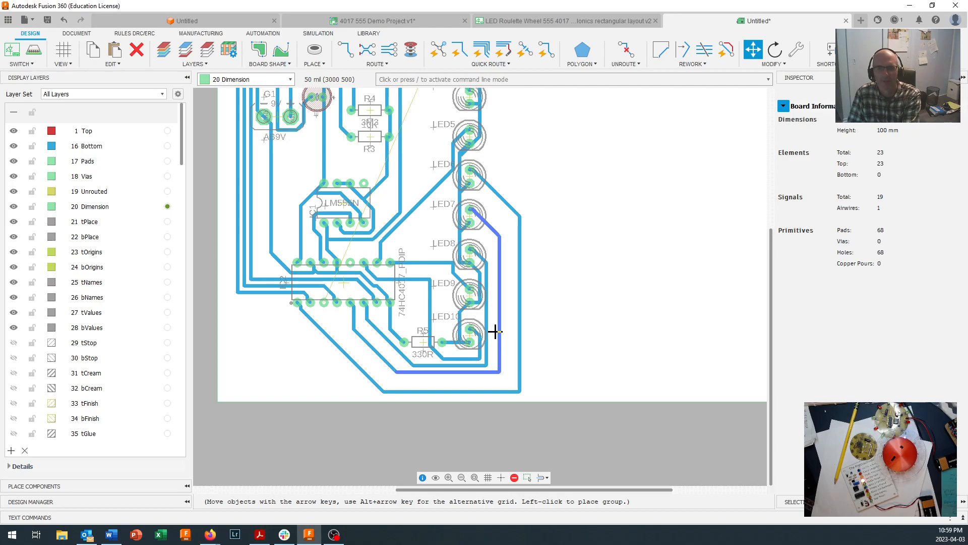
{"action": "left_click", "coordinate": [496, 331]}
{"action": "left_click", "coordinate": [492, 334]}
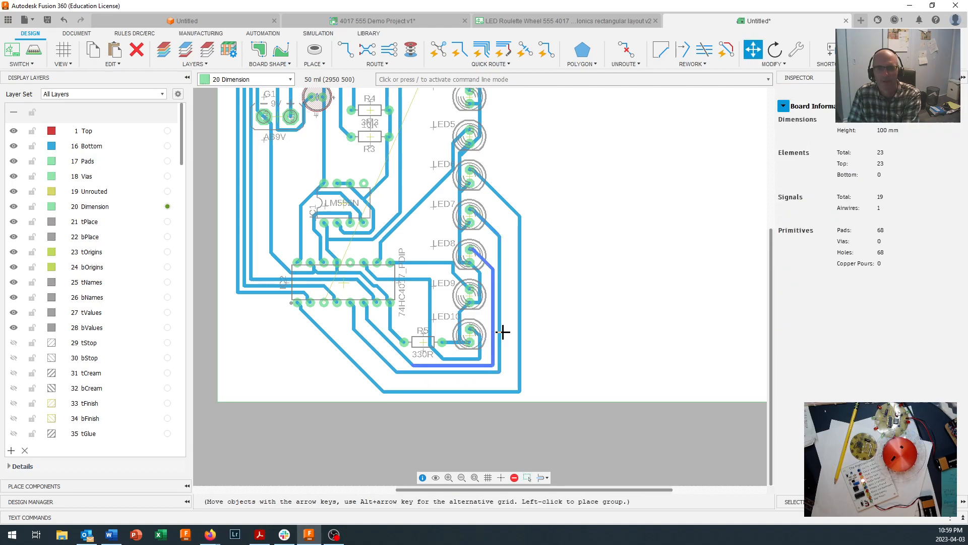
{"action": "left_click", "coordinate": [502, 331]}
{"action": "left_click", "coordinate": [504, 332]}
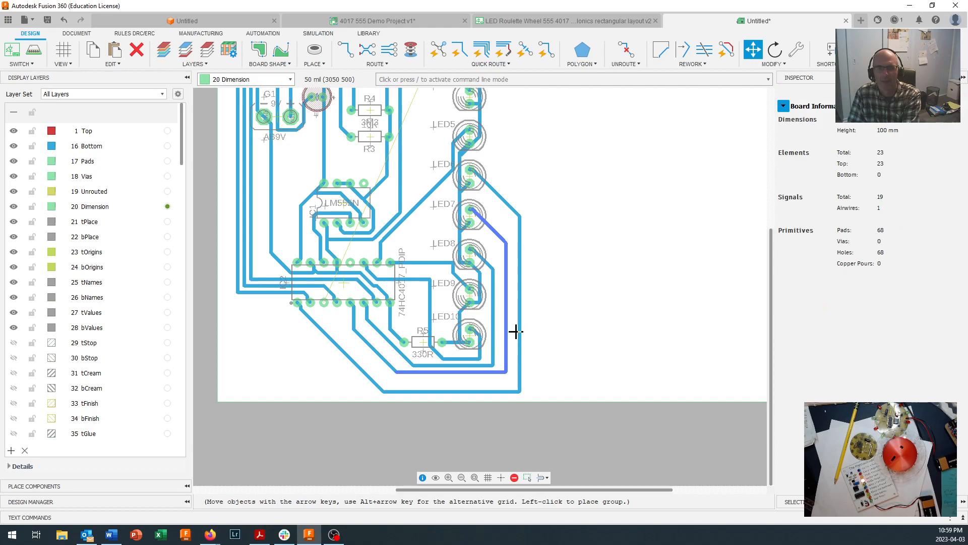
{"action": "left_click", "coordinate": [515, 331]}
Move the vertical segment of the GND trace beside R3 and R4 outward, closer to the LED column.
{"action": "scroll", "coordinate": [465, 203], "scroll_direction": "down", "scroll_amount": 3}
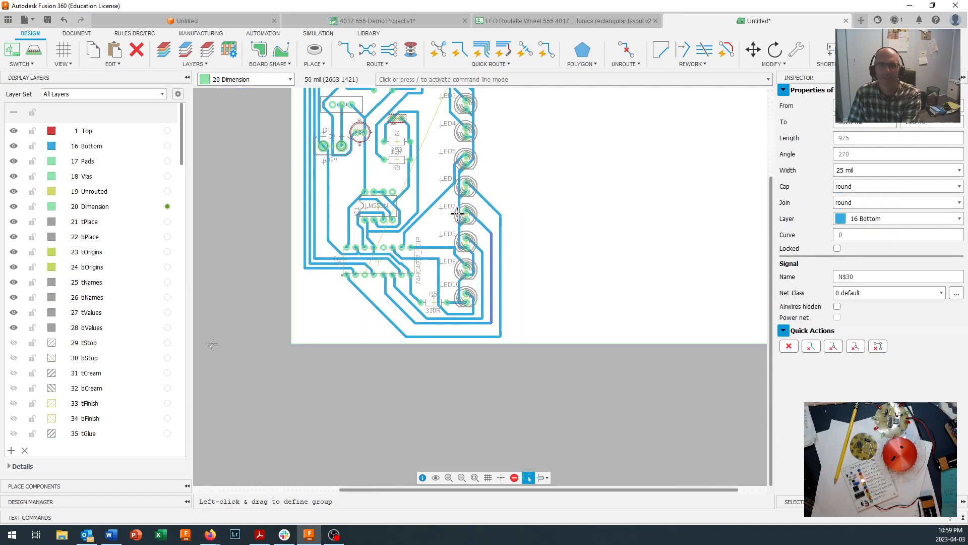
{"action": "scroll", "coordinate": [454, 203], "scroll_direction": "down", "scroll_amount": 1}
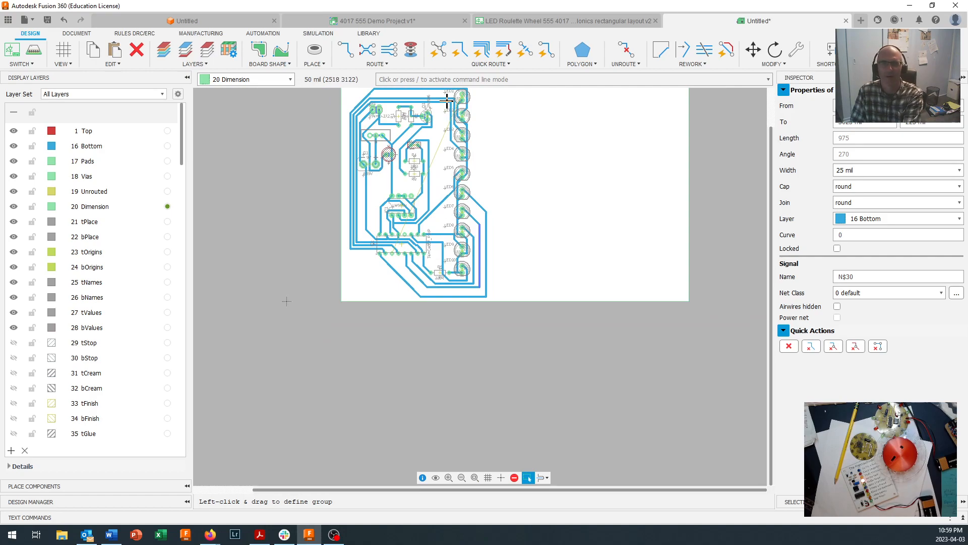
{"action": "scroll", "coordinate": [447, 101], "scroll_direction": "up", "scroll_amount": 2}
{"action": "scroll", "coordinate": [446, 136], "scroll_direction": "up", "scroll_amount": 4}
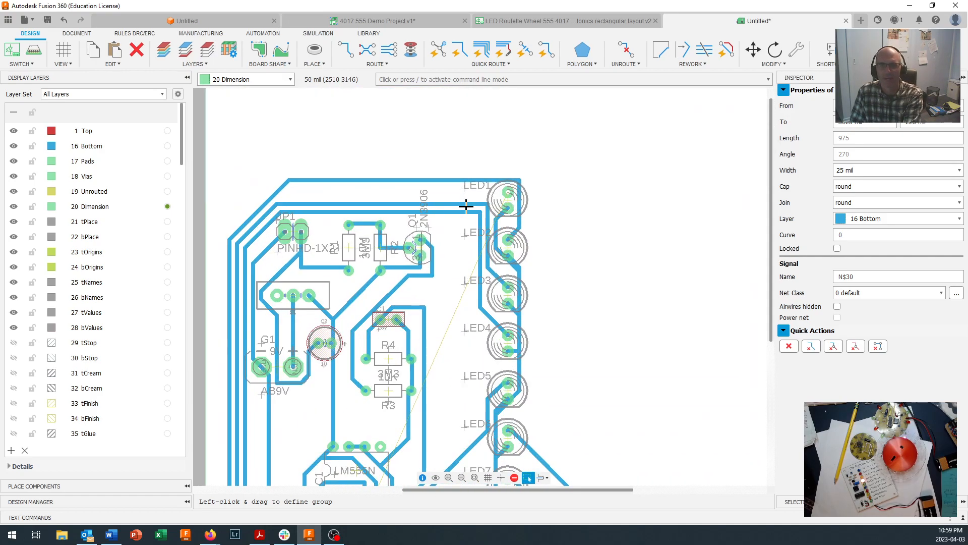
{"action": "scroll", "coordinate": [451, 224], "scroll_direction": "down", "scroll_amount": 4}
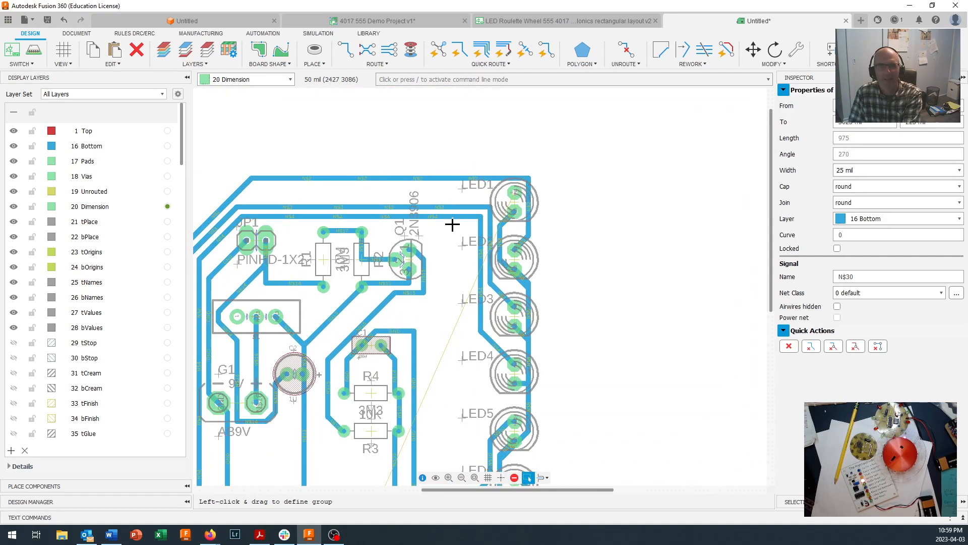
{"action": "scroll", "coordinate": [439, 309], "scroll_direction": "down", "scroll_amount": 1}
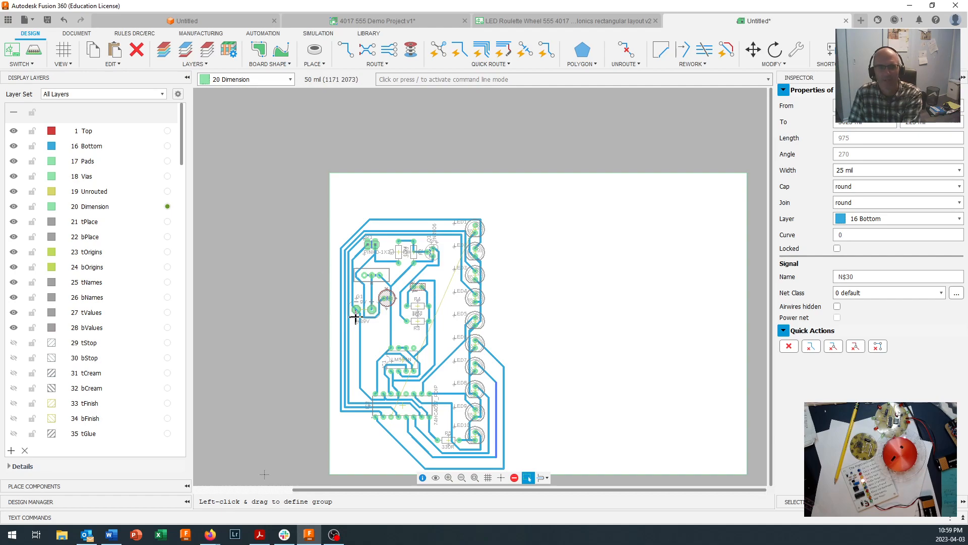
{"action": "scroll", "coordinate": [421, 321], "scroll_direction": "up", "scroll_amount": 1}
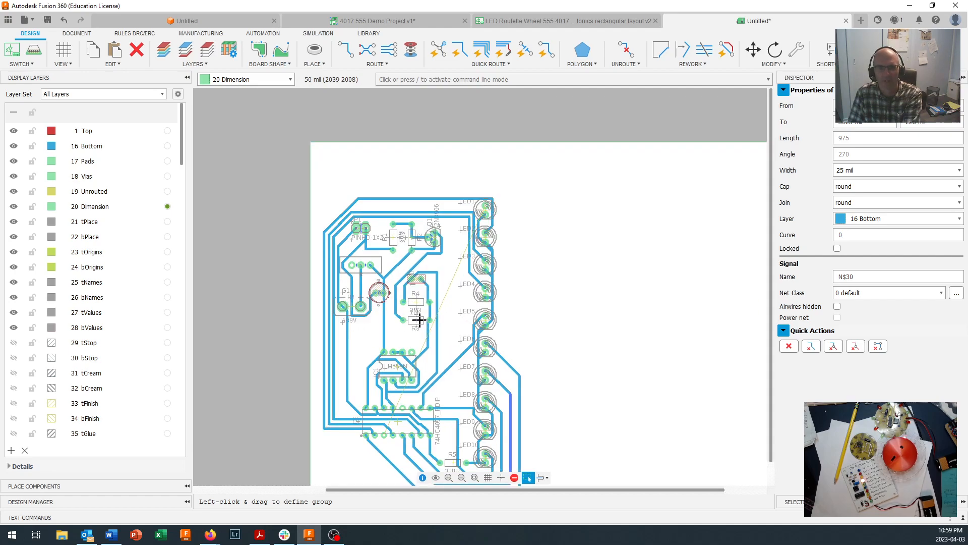
{"action": "left_click_drag", "start_coordinate": [438, 327], "coordinate": [461, 320]}
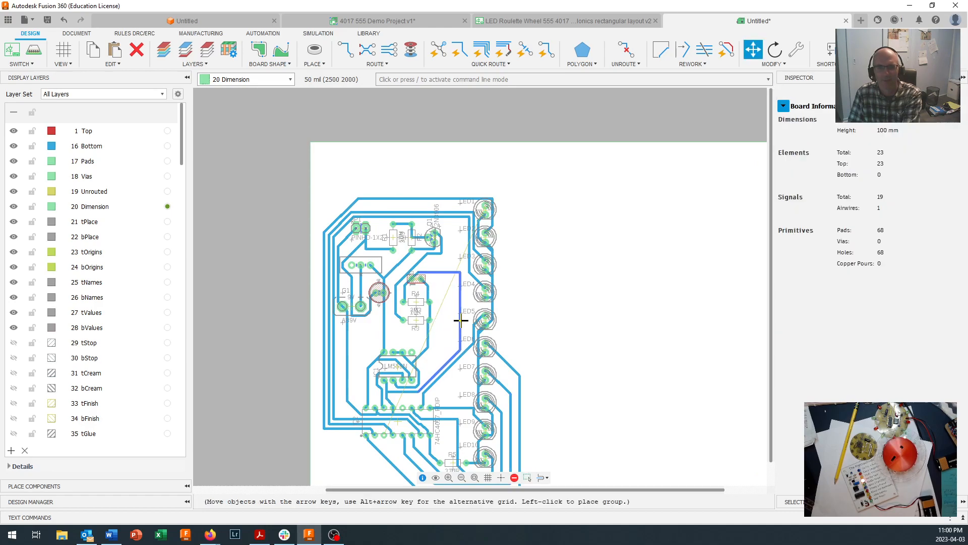
{"action": "left_click", "coordinate": [461, 320]}
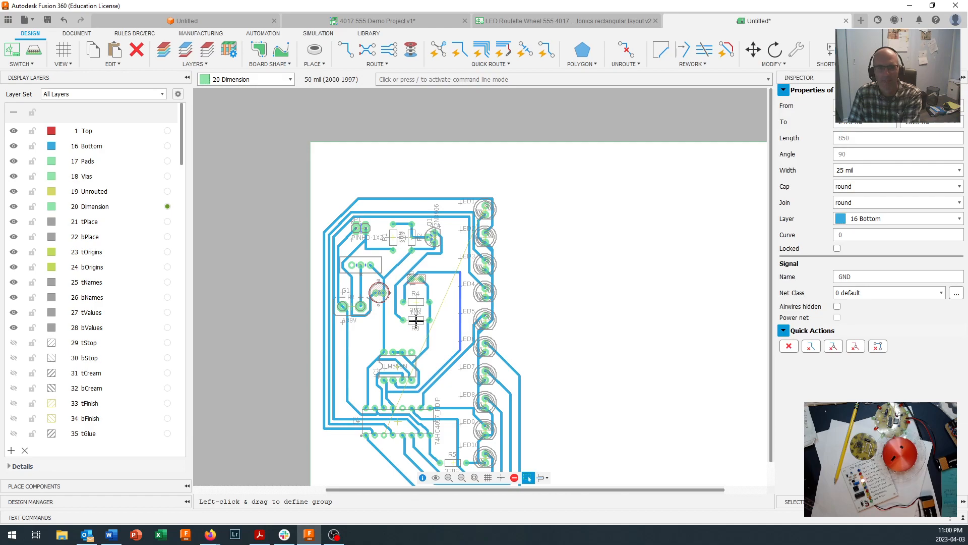
Shift resistor R3 to (2050, 2000) and resistor R4 to (2050, 2200), toward the LED column.
{"action": "left_click", "coordinate": [416, 321]}
{"action": "left_click", "coordinate": [422, 322]}
{"action": "left_click", "coordinate": [416, 320]}
{"action": "left_click", "coordinate": [432, 330]}
{"action": "left_click", "coordinate": [439, 332]}
{"action": "left_click", "coordinate": [417, 320]}
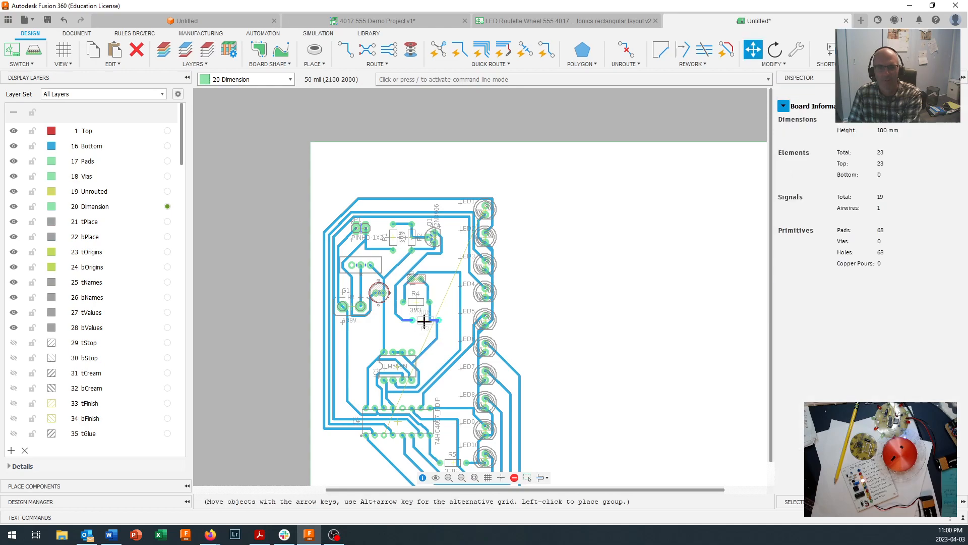
{"action": "left_click", "coordinate": [420, 318]}
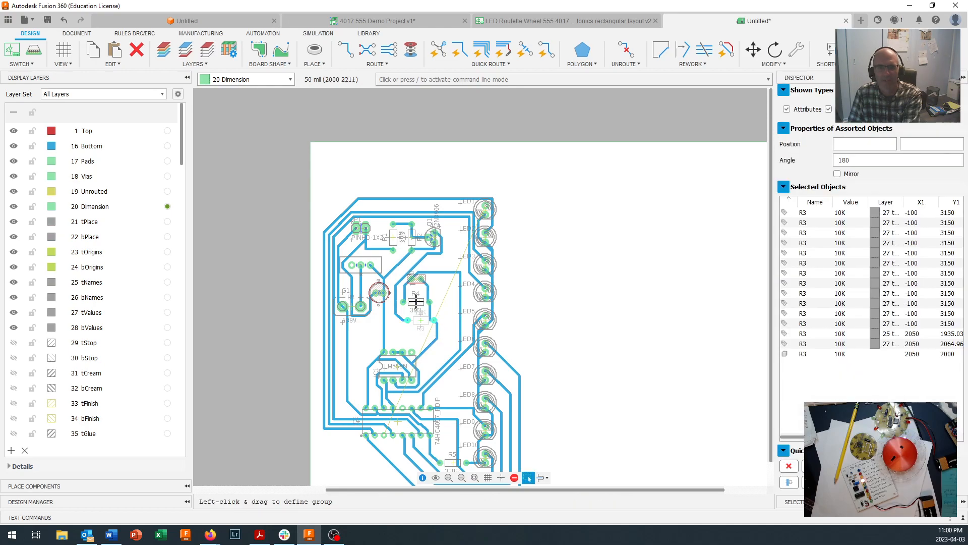
{"action": "left_click", "coordinate": [421, 303]}
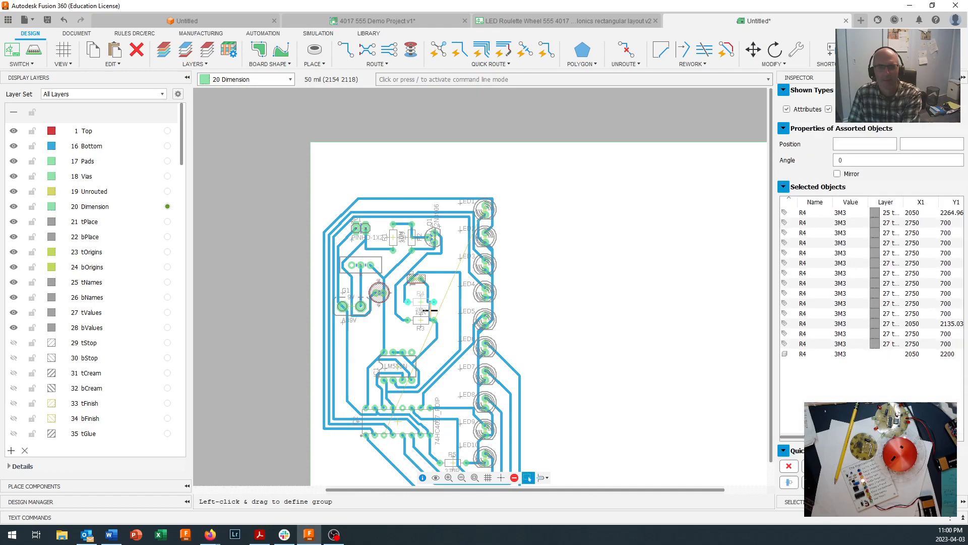
Move R3 further toward the LED column to (2150, 2000) and shift R4 the same way.
{"action": "mouse_move", "coordinate": [435, 311]}
{"action": "left_mouse_down"}
{"action": "mouse_move", "coordinate": [427, 320]}
{"action": "mouse_move", "coordinate": [444, 328]}
{"action": "mouse_move", "coordinate": [428, 321]}
{"action": "left_mouse_up"}
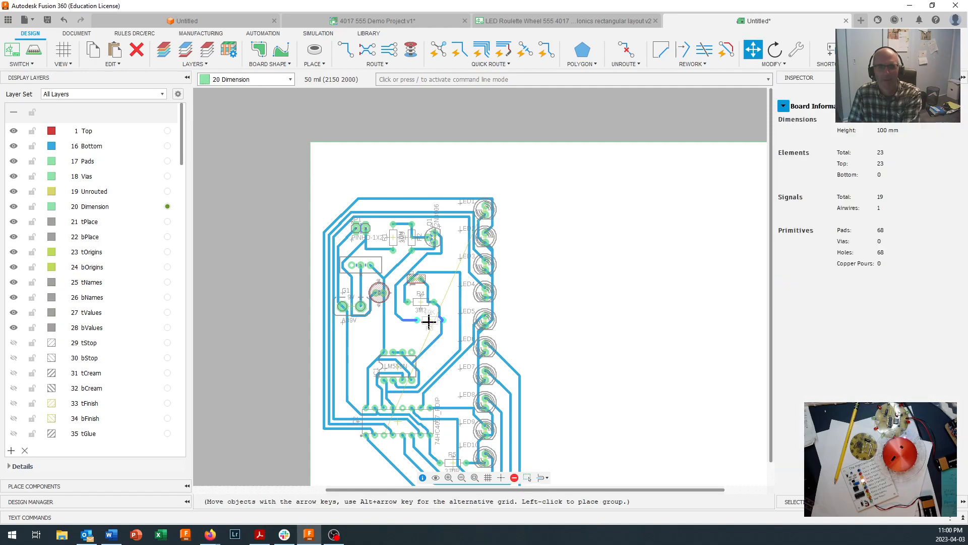
{"action": "left_click", "coordinate": [429, 322]}
{"action": "left_click", "coordinate": [423, 303]}
{"action": "left_click", "coordinate": [426, 305]}
{"action": "left_click", "coordinate": [428, 304]}
Reposition capacitor C1 directly above R4 at (2100, 2350).
{"action": "left_click", "coordinate": [415, 279]}
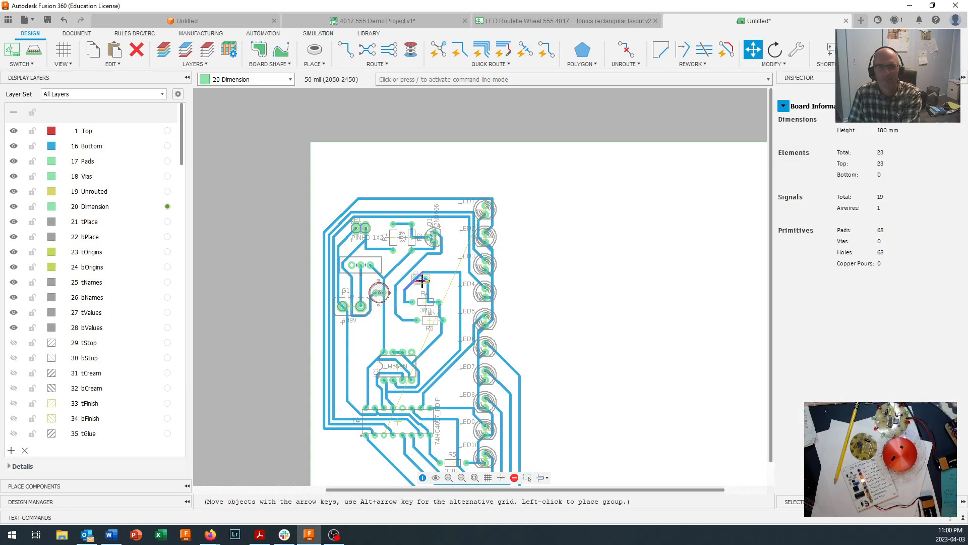
{"action": "left_click", "coordinate": [425, 288]}
{"action": "left_click", "coordinate": [428, 290]}
{"action": "left_click", "coordinate": [435, 278]}
{"action": "left_click", "coordinate": [430, 277]}
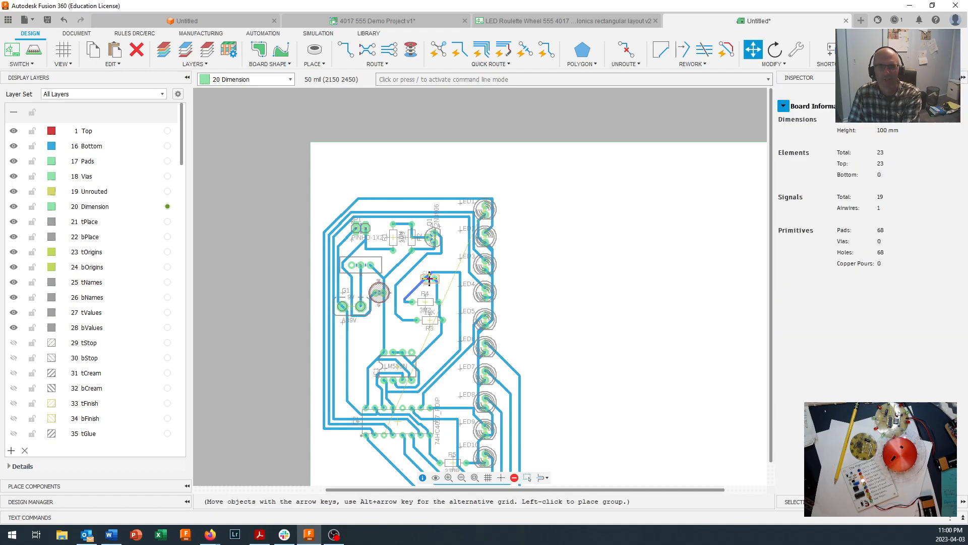
{"action": "left_click", "coordinate": [430, 278]}
{"action": "left_click", "coordinate": [428, 278]}
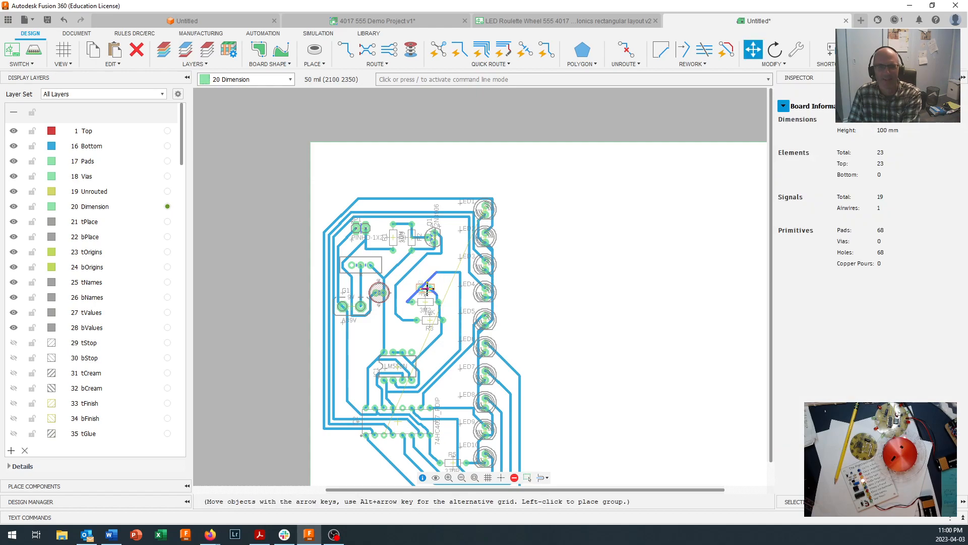
{"action": "left_click", "coordinate": [427, 289]}
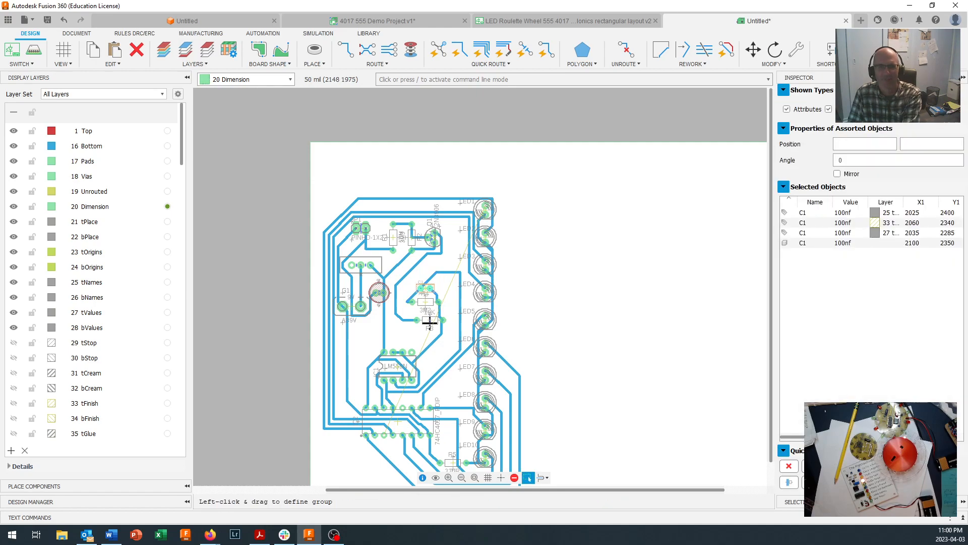
Place R3 at (2200, 2050) and R4 at (2200, 2200), aligned one above the other.
{"action": "left_click", "coordinate": [427, 316]}
{"action": "left_click", "coordinate": [429, 317]}
{"action": "left_click", "coordinate": [429, 316]}
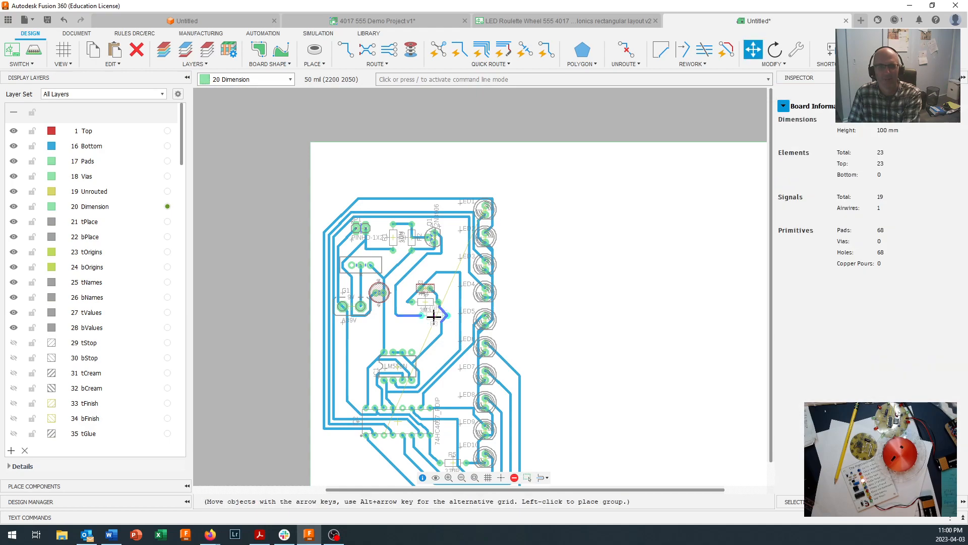
{"action": "left_click", "coordinate": [434, 316]}
{"action": "left_click", "coordinate": [432, 302]}
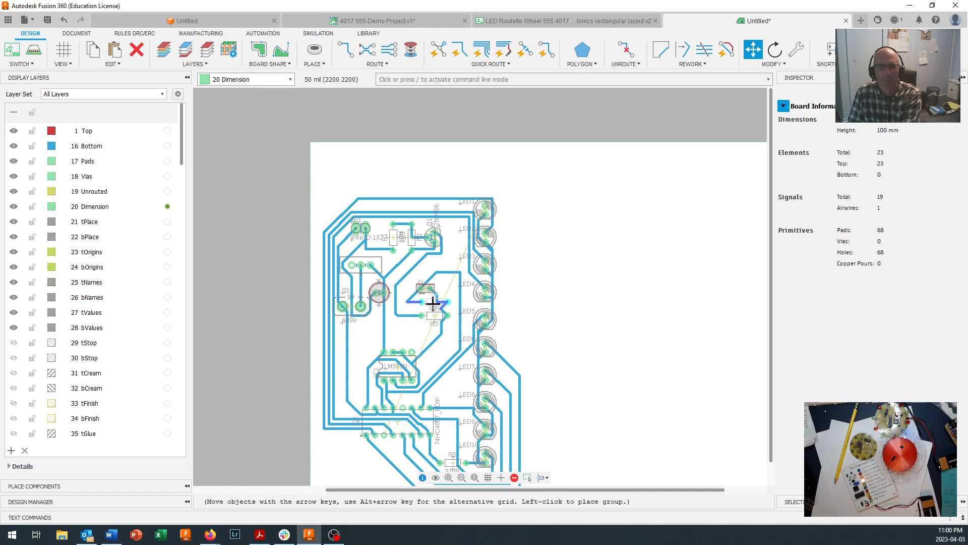
{"action": "left_click", "coordinate": [432, 302]}
Straighten trace N$18 between the LED-side pads of R3 and R4 into a direct vertical connection.
{"action": "left_click", "coordinate": [441, 312]}
{"action": "left_click", "coordinate": [444, 307]}
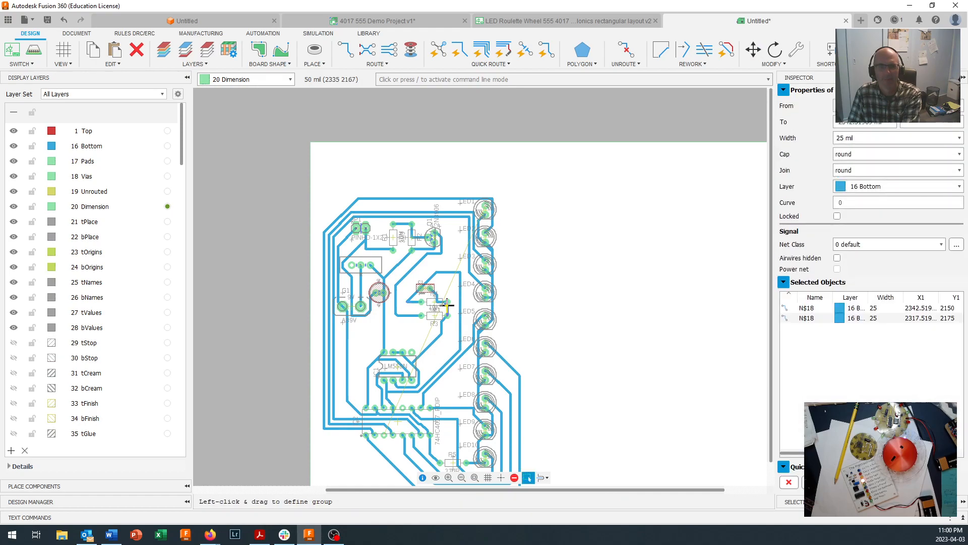
{"action": "scroll", "coordinate": [444, 307], "scroll_direction": "up", "scroll_amount": 3}
{"action": "left_click", "coordinate": [448, 310]}
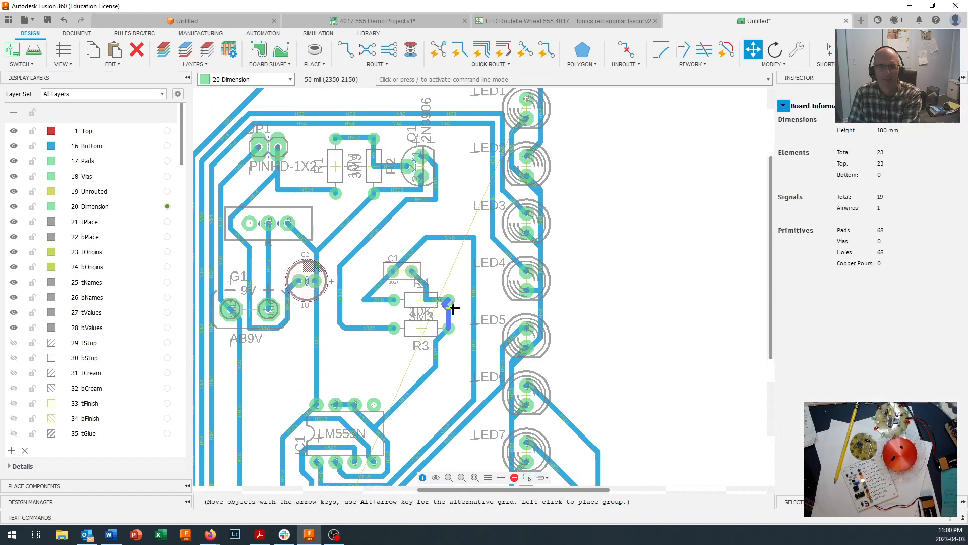
{"action": "left_click", "coordinate": [447, 306]}
{"action": "left_click", "coordinate": [446, 304]}
{"action": "left_click", "coordinate": [447, 304]}
{"action": "left_click", "coordinate": [449, 303]}
Move C1 to (2250, 2350) and reshape its GND and N$18 traces so they run cleanly to R4.
{"action": "left_click", "coordinate": [402, 271]}
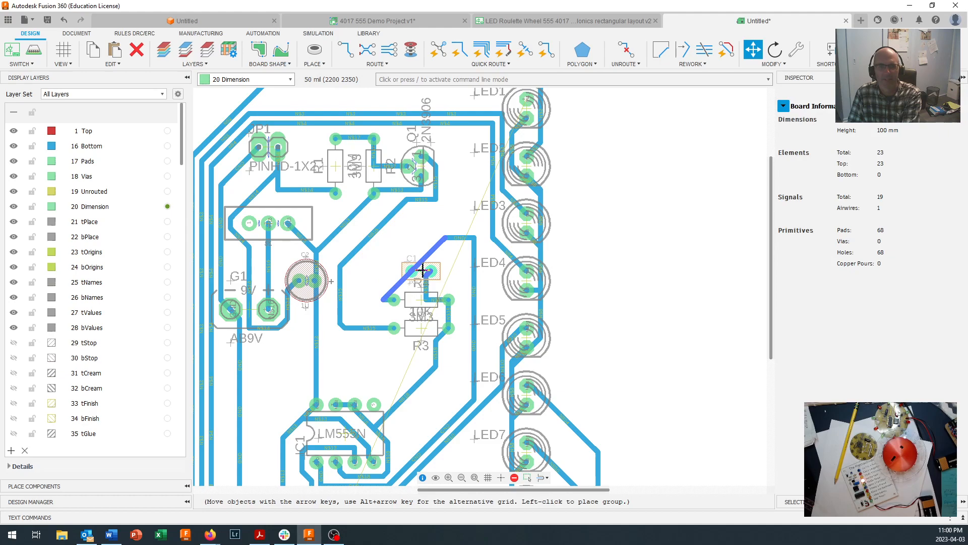
{"action": "left_click", "coordinate": [431, 271]}
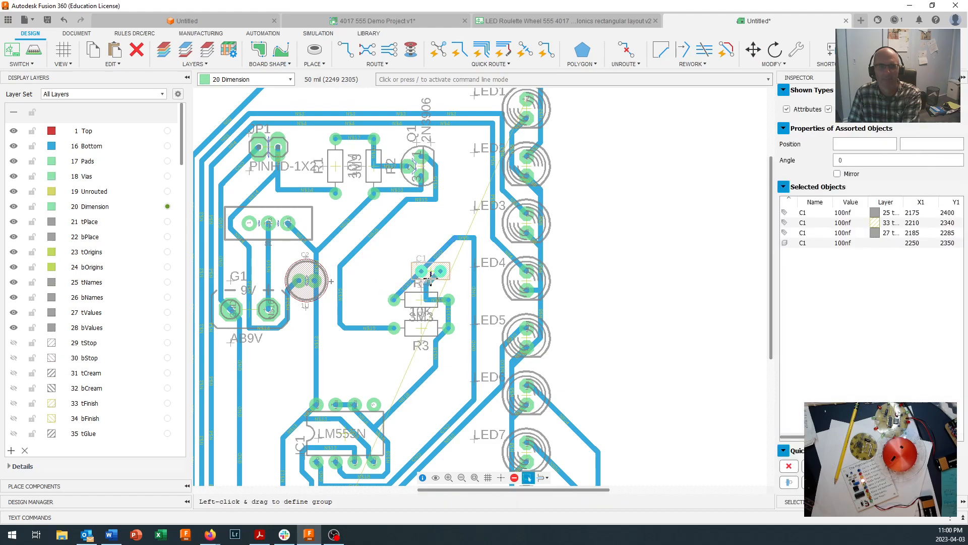
{"action": "left_click", "coordinate": [431, 267]}
{"action": "left_click", "coordinate": [430, 270]}
{"action": "left_click", "coordinate": [422, 259]}
{"action": "left_click", "coordinate": [408, 273]}
{"action": "left_click", "coordinate": [399, 274]}
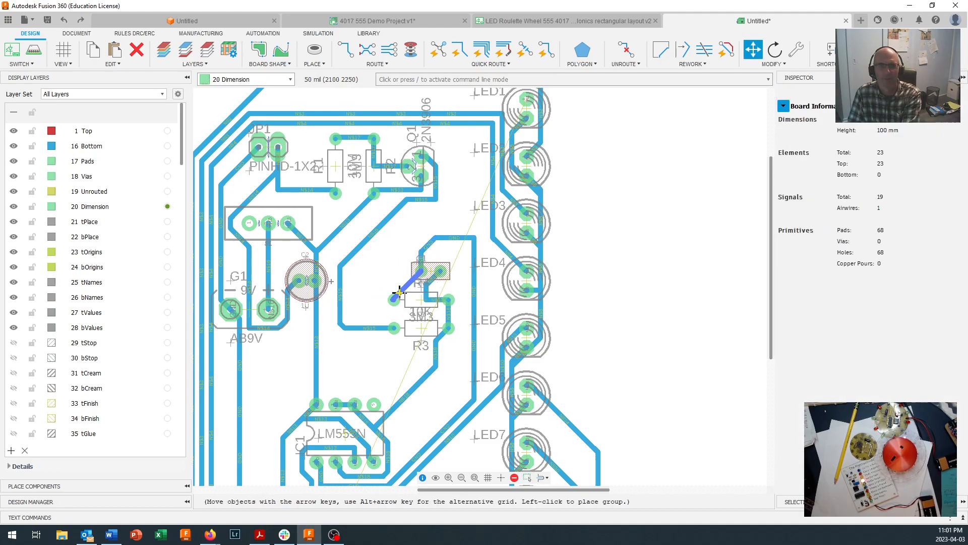
{"action": "left_click", "coordinate": [403, 298]}
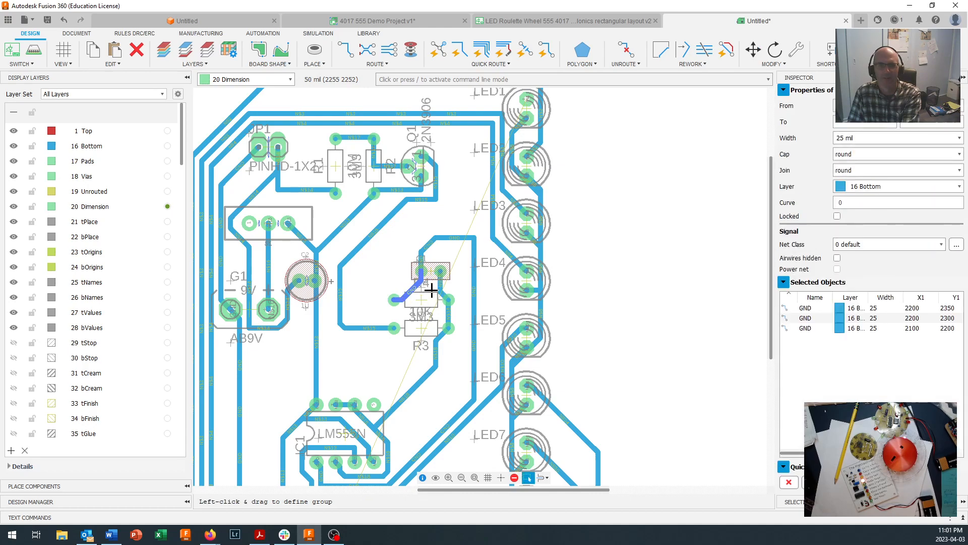
Move the vertical segment of trace N$15 closer to R3 and R4.
{"action": "scroll", "coordinate": [419, 285], "scroll_direction": "down", "scroll_amount": 4}
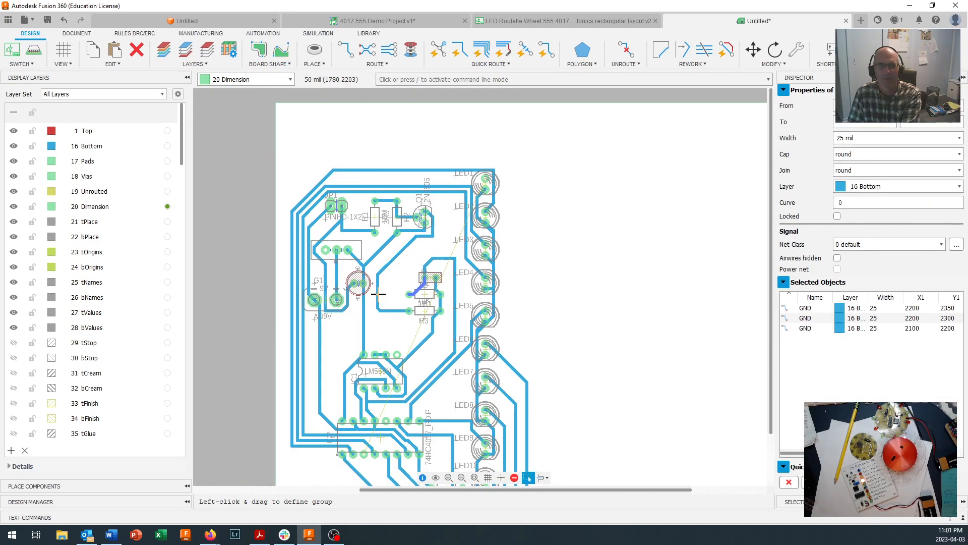
{"action": "key", "text": "m"}
{"action": "left_click", "coordinate": [393, 288]}
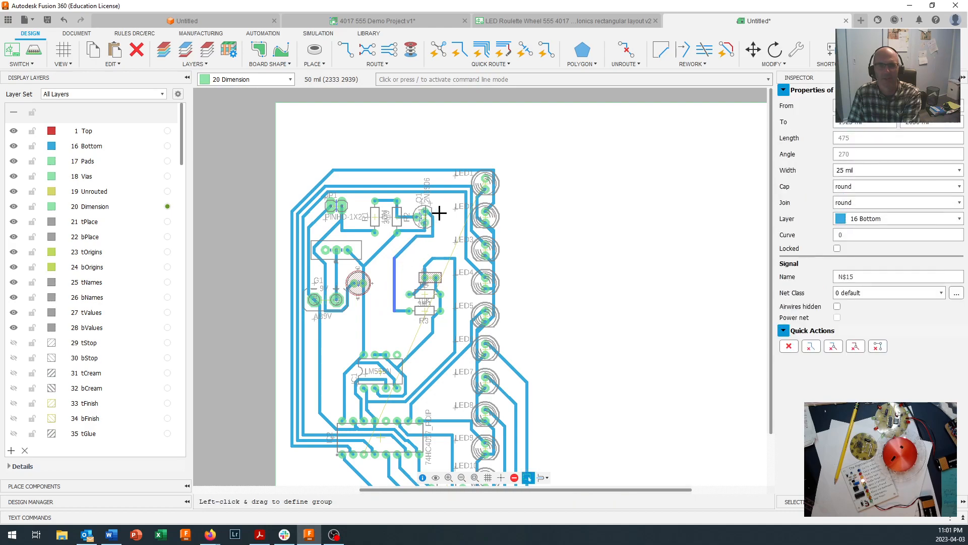
Try shifting and rotating transistor Q1 to untangle the traces around it.
{"action": "key", "text": "m"}
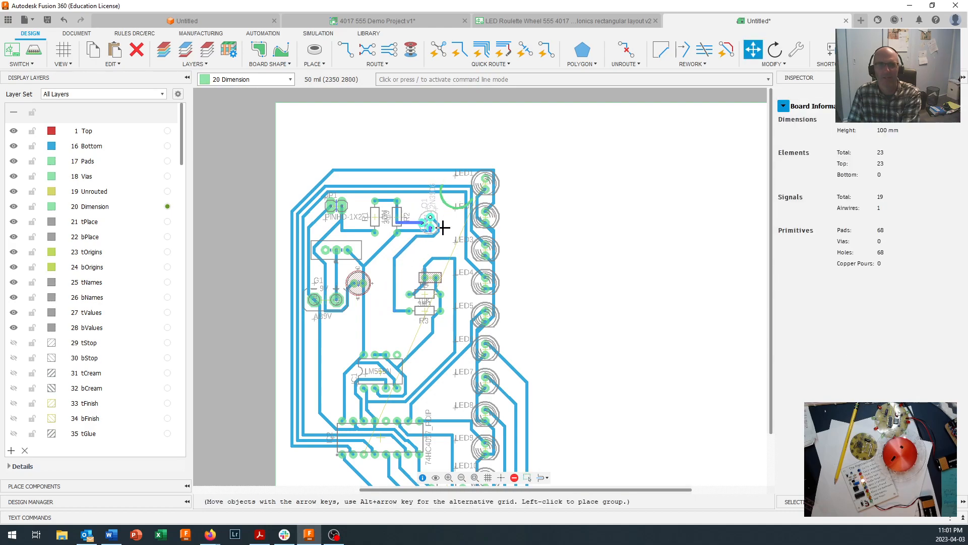
{"action": "left_click", "coordinate": [433, 211]}
{"action": "key", "text": "m"}
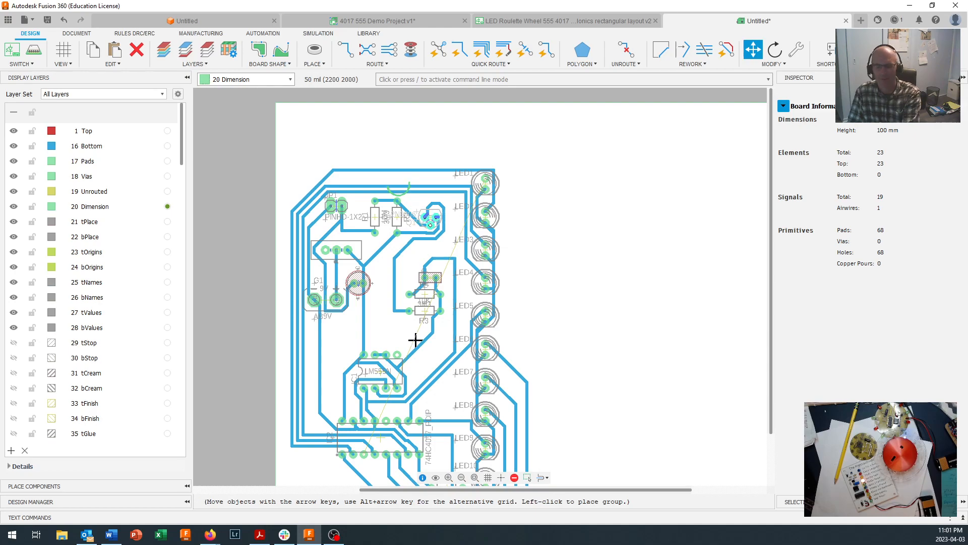
{"action": "scroll", "coordinate": [433, 220], "scroll_direction": "up", "scroll_amount": 2}
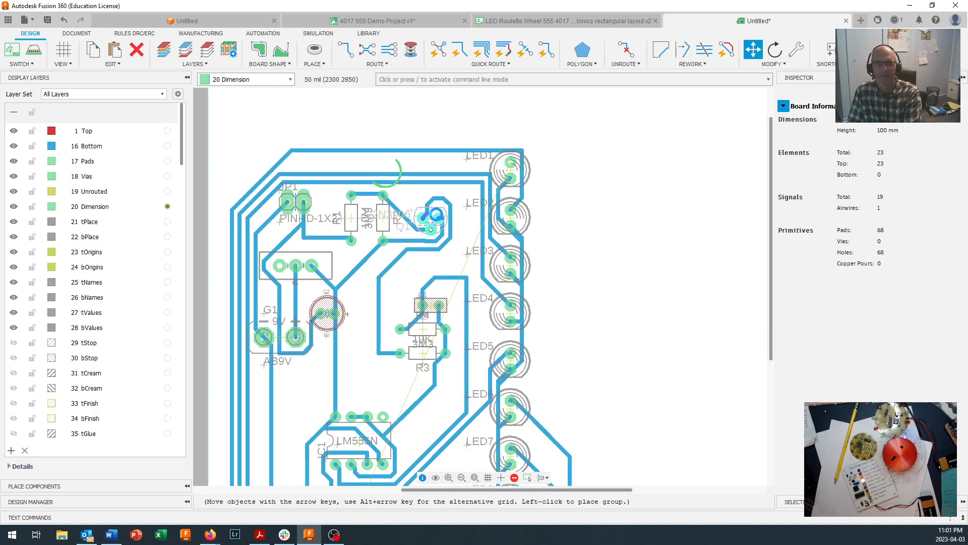
{"action": "right_click", "coordinate": [435, 219]}
{"action": "left_click", "coordinate": [436, 219]}
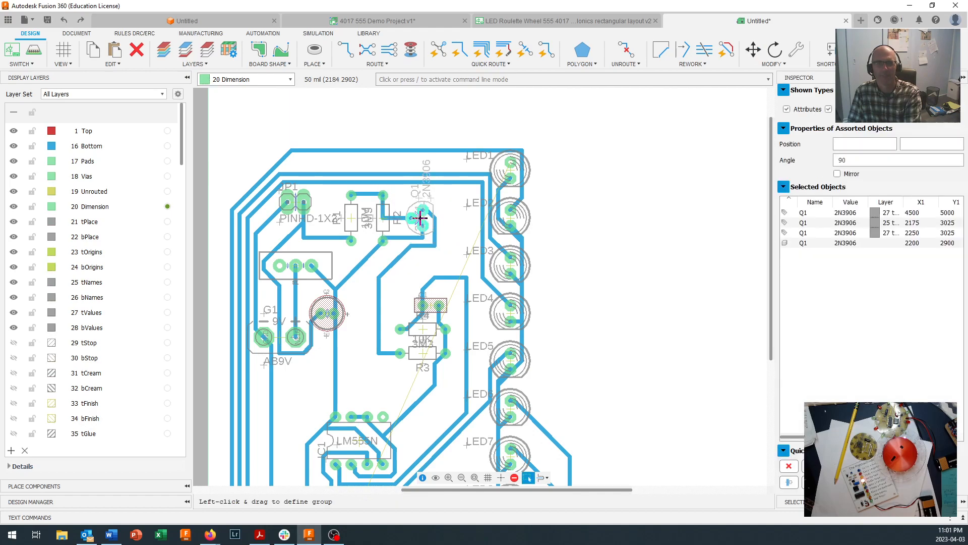
Move the trace loop around Q1 outward and downward, and lower Q1 to (2200, 2850).
{"action": "mouse_move", "coordinate": [426, 247]}
{"action": "left_mouse_down"}
{"action": "mouse_move", "coordinate": [427, 273]}
{"action": "mouse_move", "coordinate": [402, 292]}
{"action": "mouse_move", "coordinate": [406, 280]}
{"action": "left_mouse_up"}
{"action": "key", "text": "Escape"}
{"action": "mouse_move", "coordinate": [435, 232]}
{"action": "left_mouse_down"}
{"action": "mouse_move", "coordinate": [451, 232]}
{"action": "mouse_move", "coordinate": [425, 230]}
{"action": "left_mouse_up"}
{"action": "left_click", "coordinate": [426, 238]}
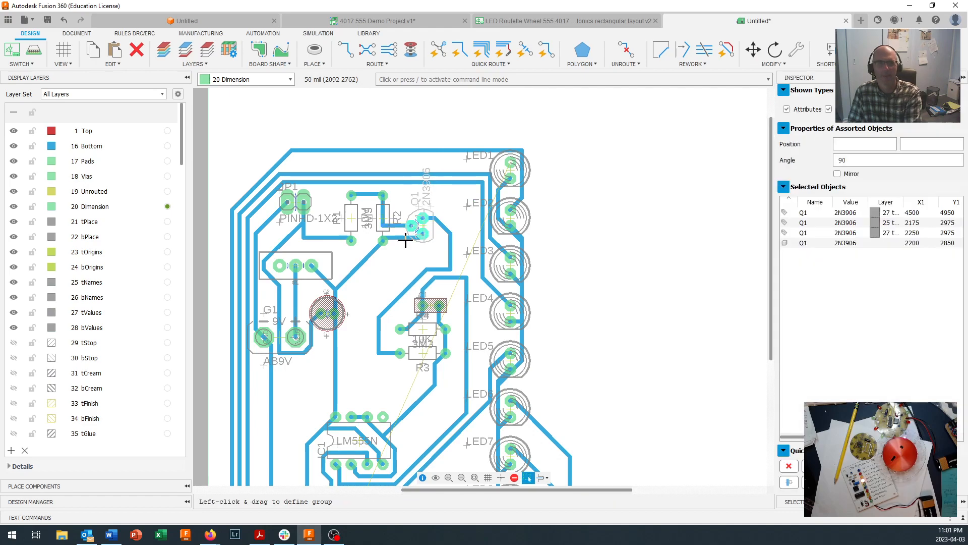
Lower the horizontal trace segment between R2 and Q1, and move Q1 further down into the freed space.
{"action": "left_click", "coordinate": [405, 240]}
{"action": "left_click", "coordinate": [408, 261]}
{"action": "left_click", "coordinate": [422, 232]}
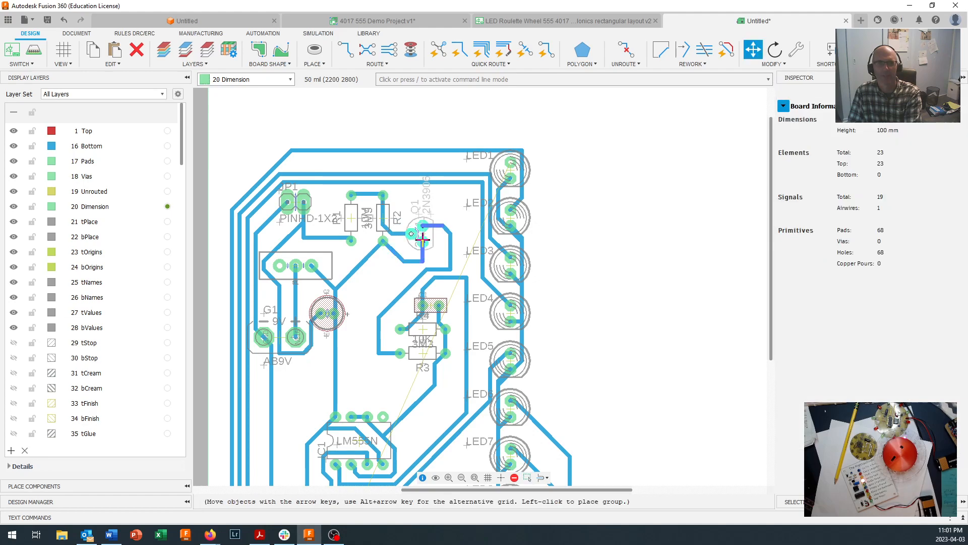
{"action": "left_click", "coordinate": [417, 238]}
Move resistor R2 down to (1950, 2750) and resistor R1 down to (1750, 2800).
{"action": "left_click", "coordinate": [385, 218]}
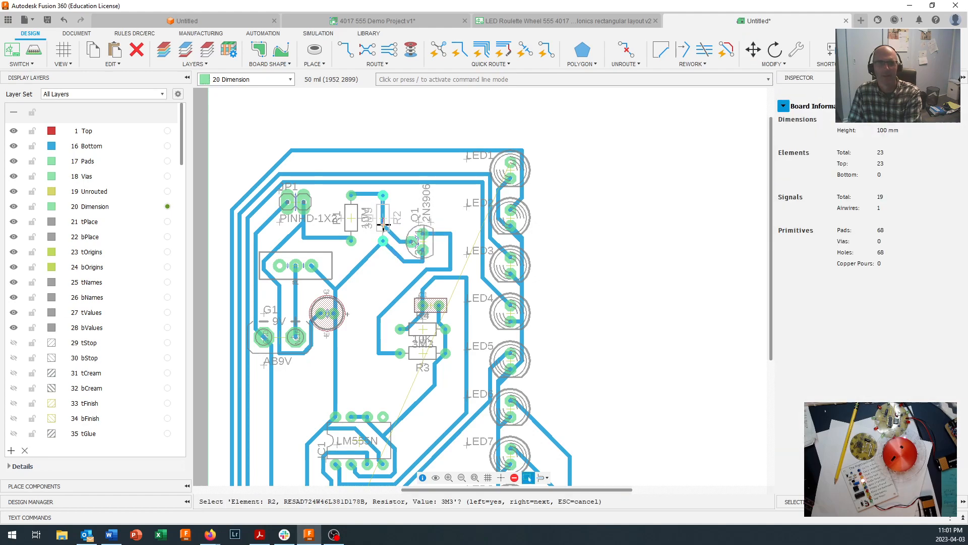
{"action": "left_click", "coordinate": [383, 242]}
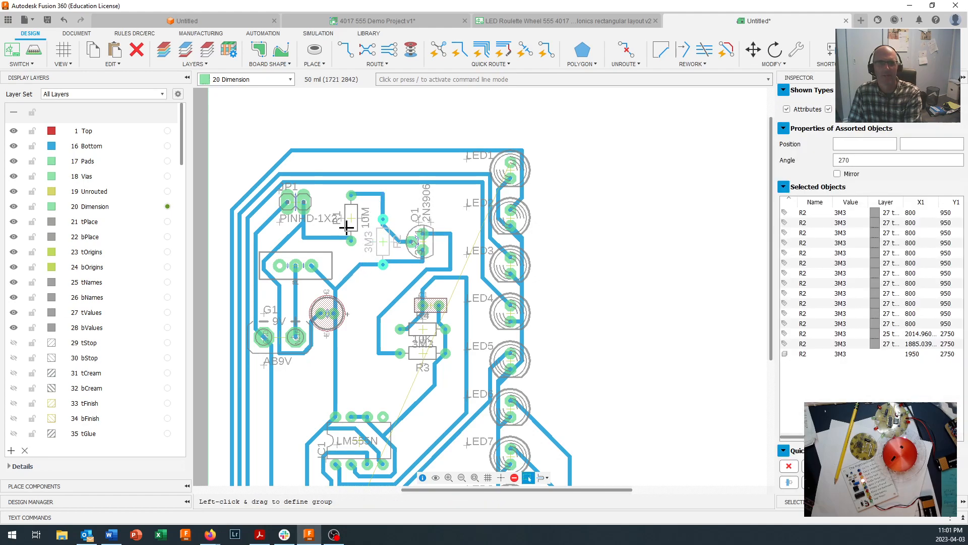
{"action": "left_click", "coordinate": [353, 230]}
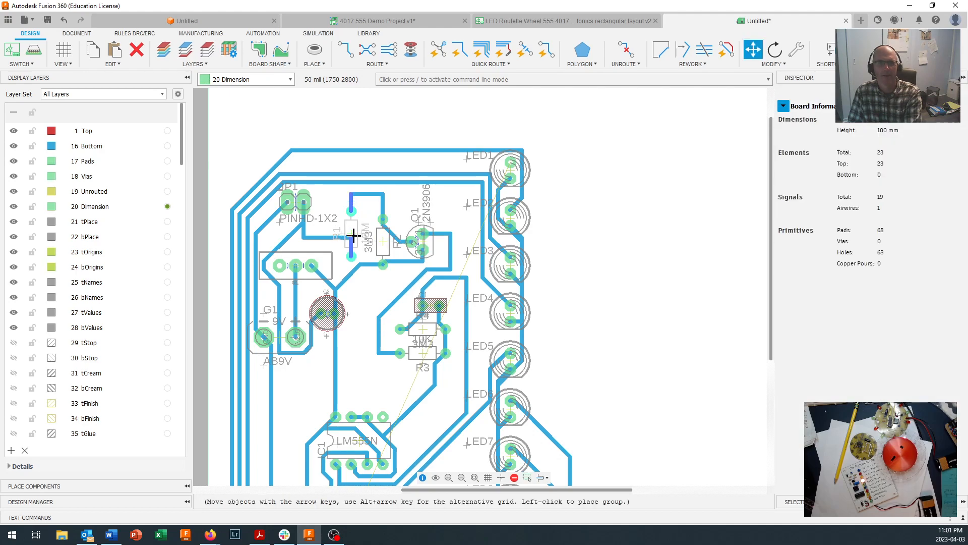
{"action": "left_click", "coordinate": [353, 235]}
Lower the horizontal trace from JP1 to R1's lower pad and the N$17 trace joining the upper ends of R1 and R2.
{"action": "left_click", "coordinate": [343, 240]}
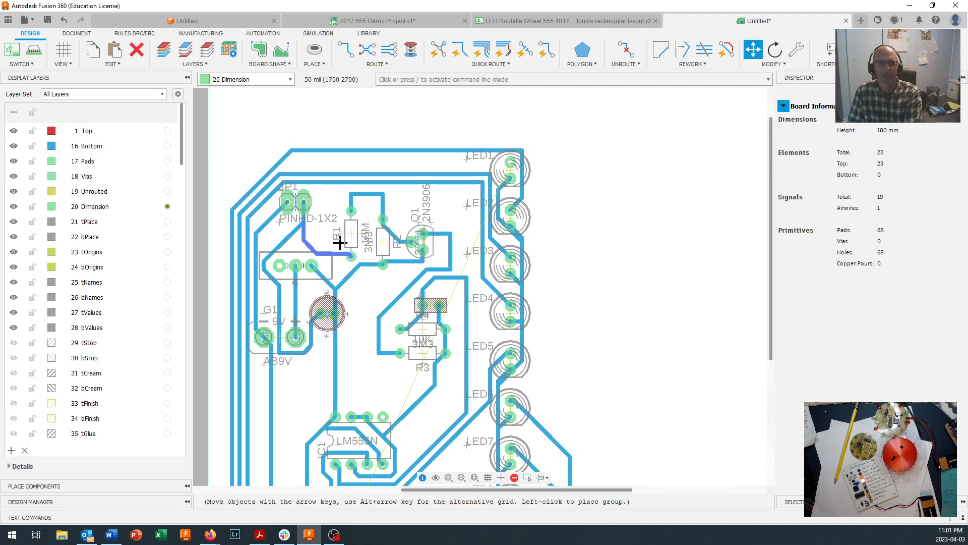
{"action": "left_click", "coordinate": [340, 244]}
{"action": "scroll", "coordinate": [339, 244], "scroll_direction": "down", "scroll_amount": 2}
{"action": "left_click", "coordinate": [374, 221]}
{"action": "left_click", "coordinate": [365, 234]}
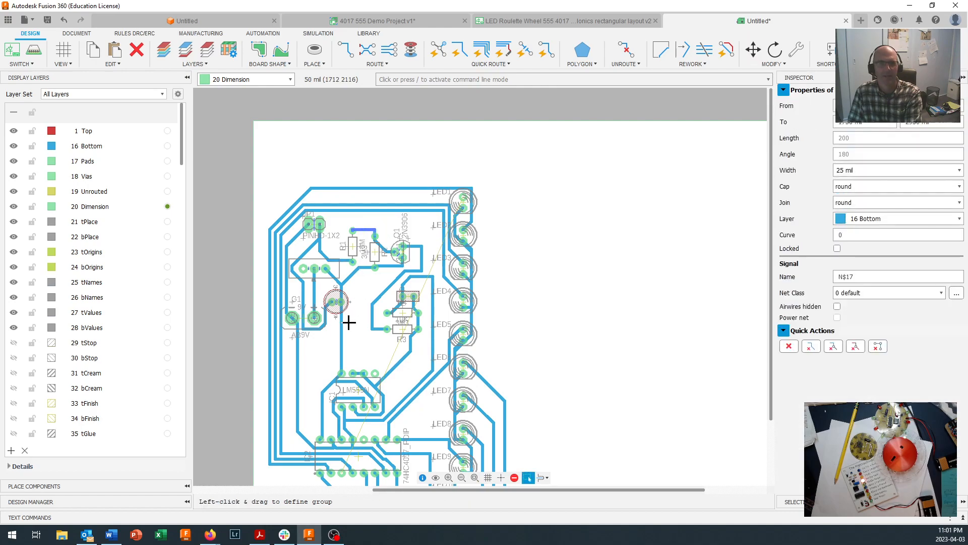
Move capacitor C2 down to (1600, 2250) and shift the vertical N$13 trace between C2 and IC1 right to X 1850.
{"action": "scroll", "coordinate": [344, 317], "scroll_direction": "up", "scroll_amount": 1}
{"action": "left_click", "coordinate": [337, 296]}
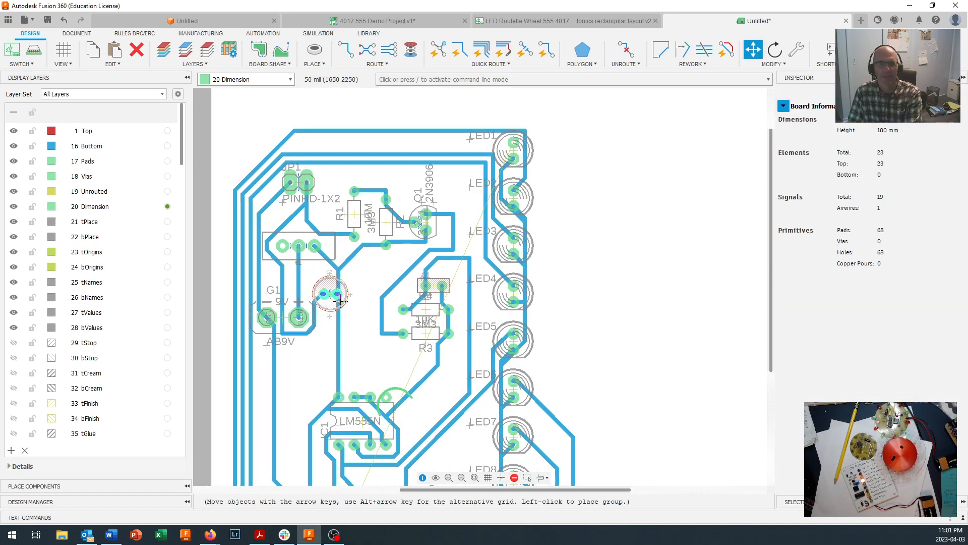
{"action": "left_click", "coordinate": [338, 294]}
{"action": "key", "text": "m"}
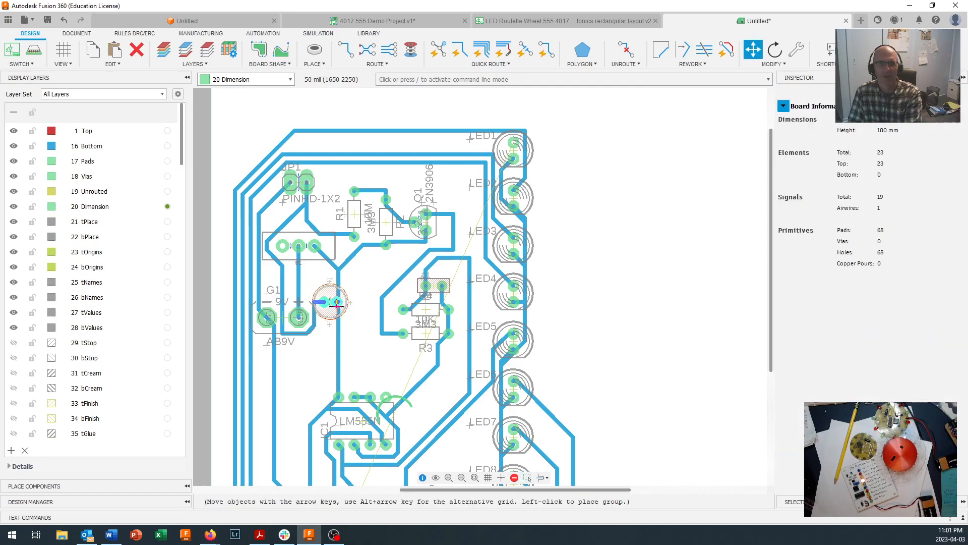
{"action": "left_click", "coordinate": [342, 323]}
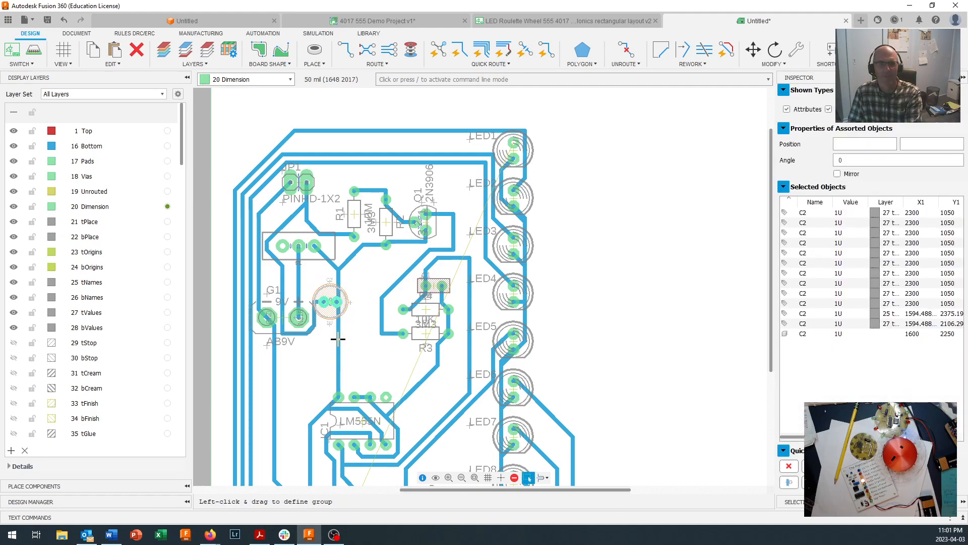
{"action": "key", "text": "m"}
{"action": "left_click", "coordinate": [367, 342]}
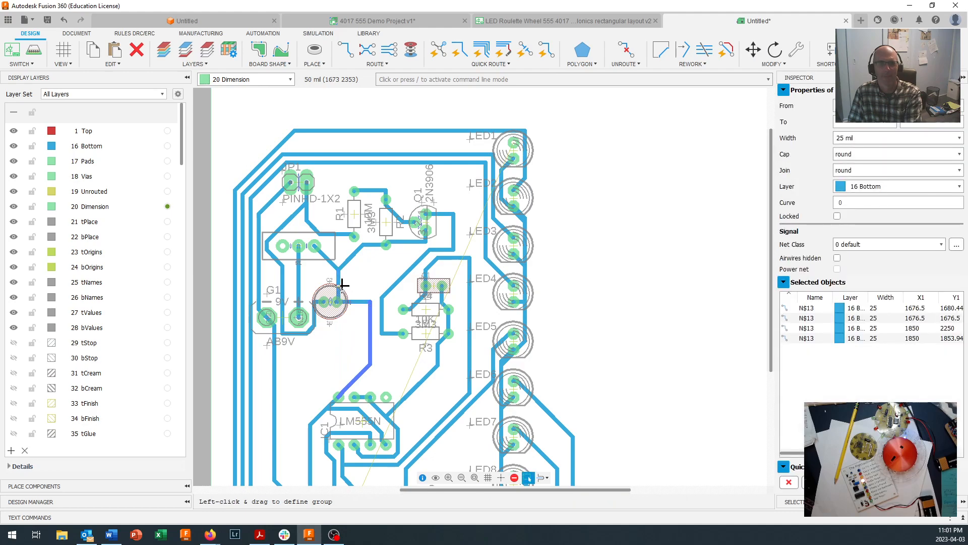
Straighten the bent trace above capacitor C2 into a vertical run and move C2 to (1750 2250).
{"action": "key", "text": "m"}
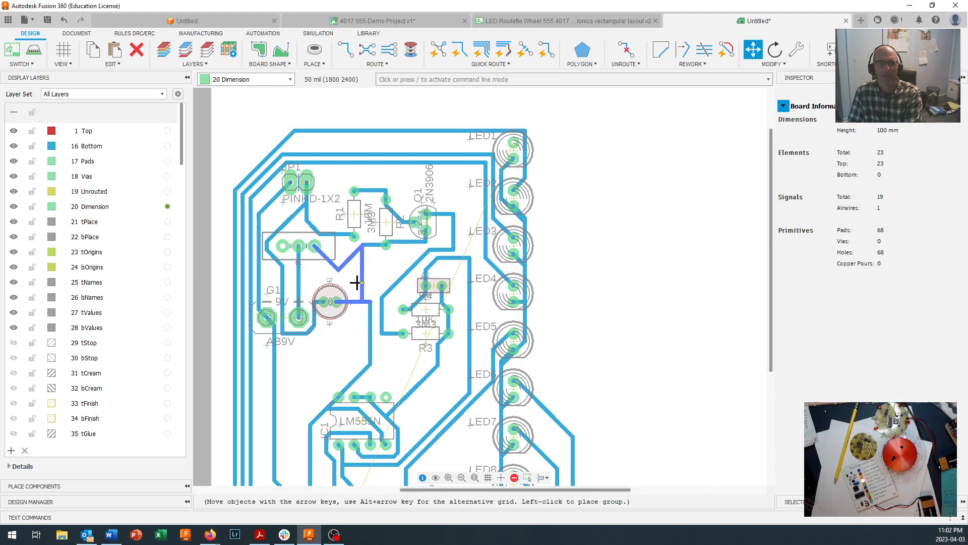
{"action": "left_click", "coordinate": [358, 282]}
{"action": "left_click", "coordinate": [331, 303]}
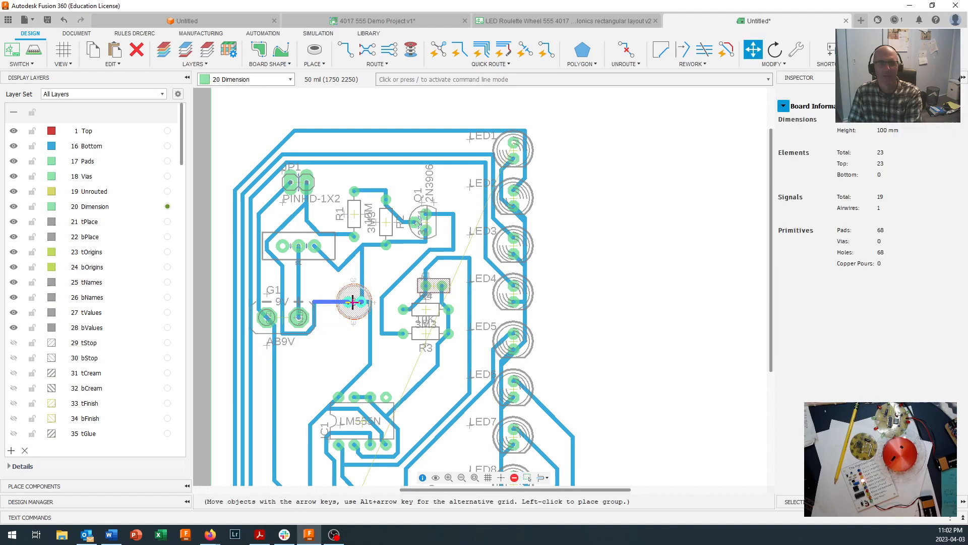
{"action": "left_click", "coordinate": [353, 302]}
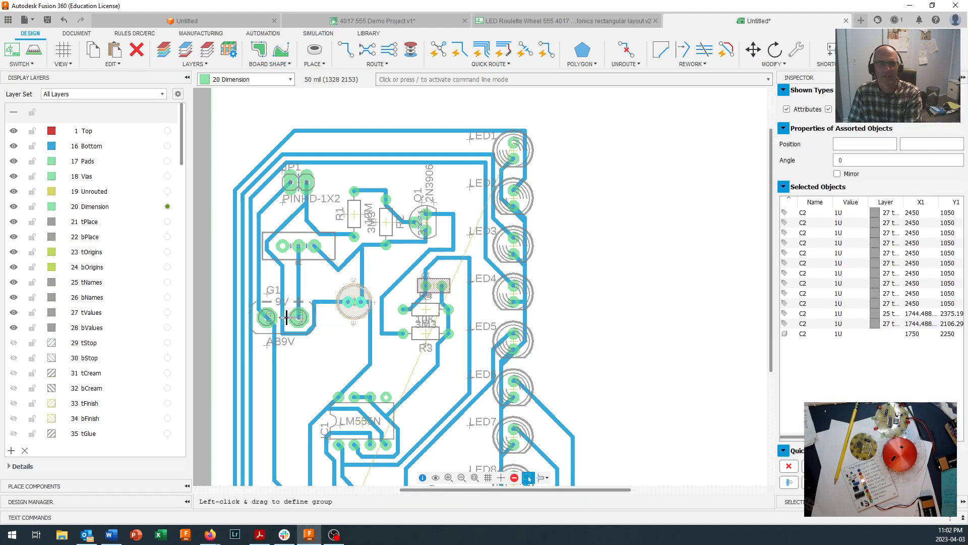
Move battery connector G1 to (1450 2150) and switch S1 to (1550 2400).
{"action": "left_click", "coordinate": [293, 318]}
{"action": "left_click", "coordinate": [292, 319]}
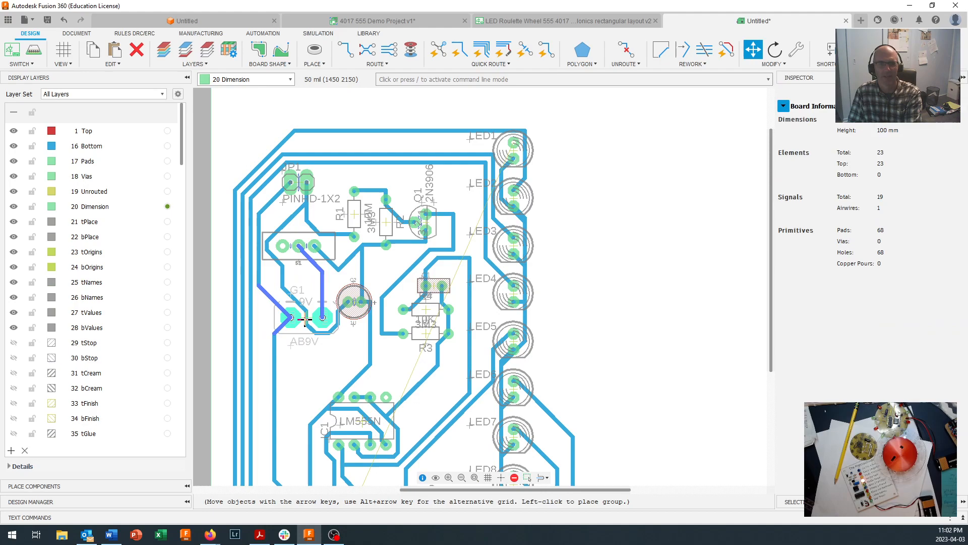
{"action": "left_click", "coordinate": [305, 321]}
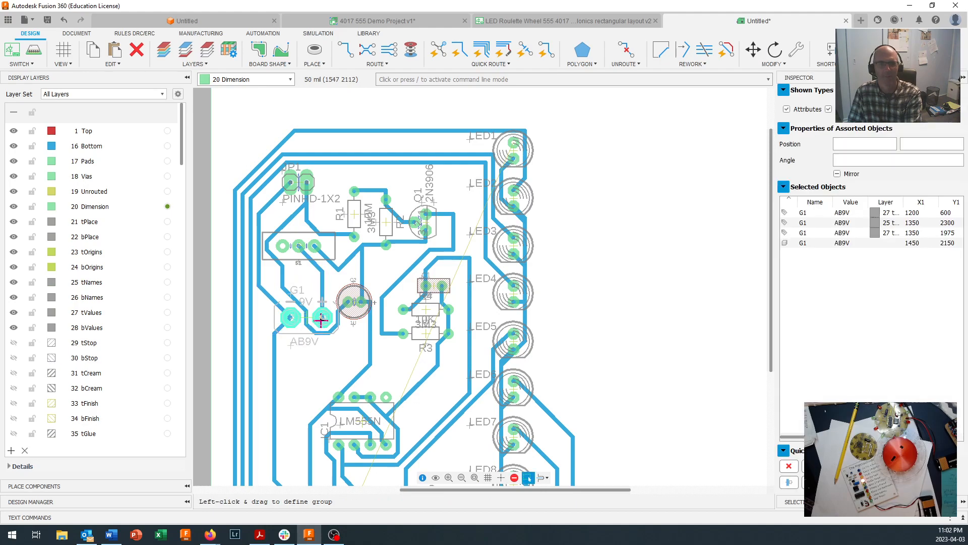
{"action": "left_click", "coordinate": [300, 246]}
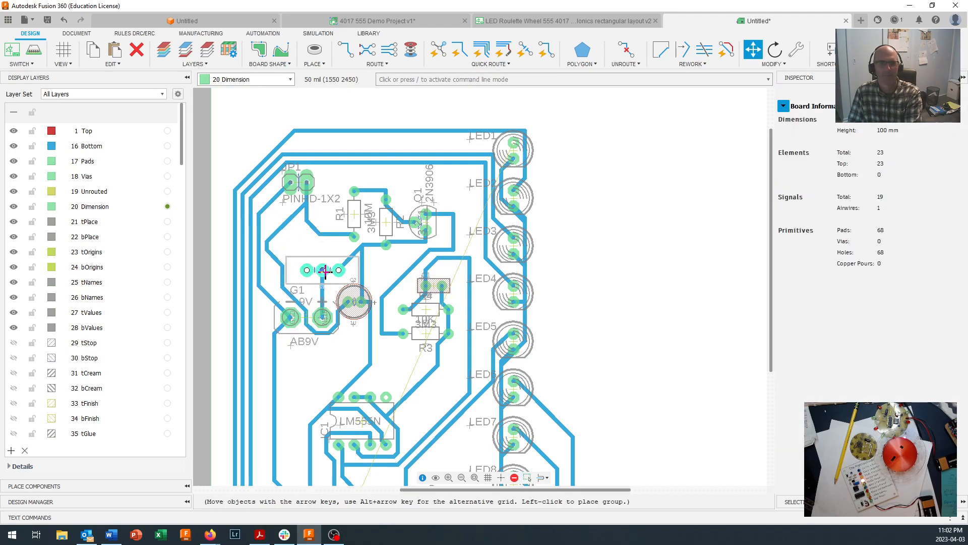
{"action": "left_click", "coordinate": [325, 277]}
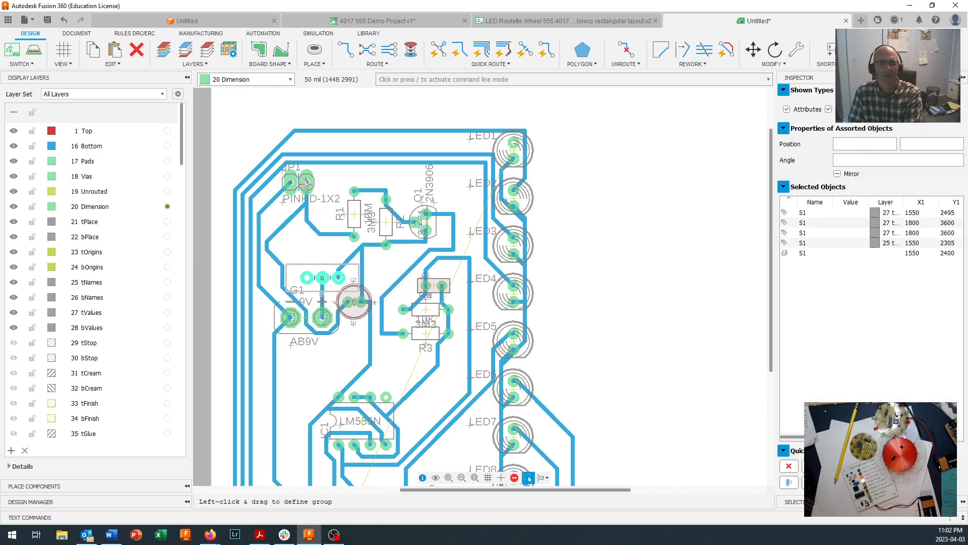
Move pin header JP1 down to (1400 2800) and adjust the trace running from its right-hand pad toward R1.
{"action": "left_click", "coordinate": [300, 190]}
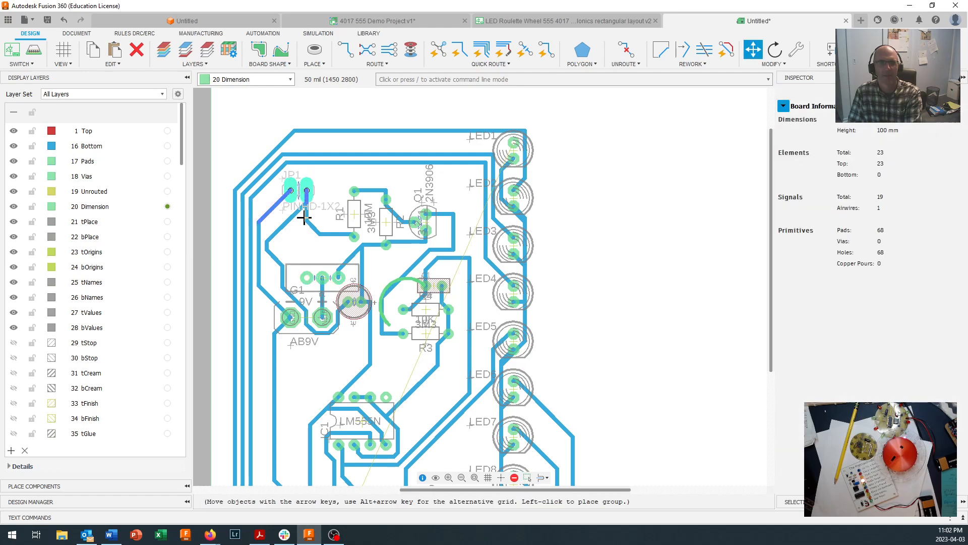
{"action": "left_click", "coordinate": [304, 222]}
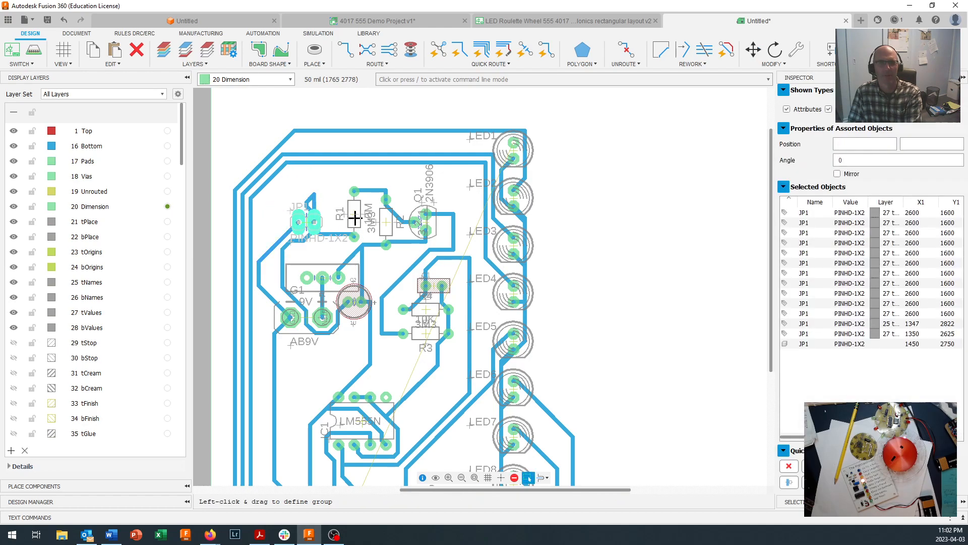
{"action": "left_click", "coordinate": [307, 222]}
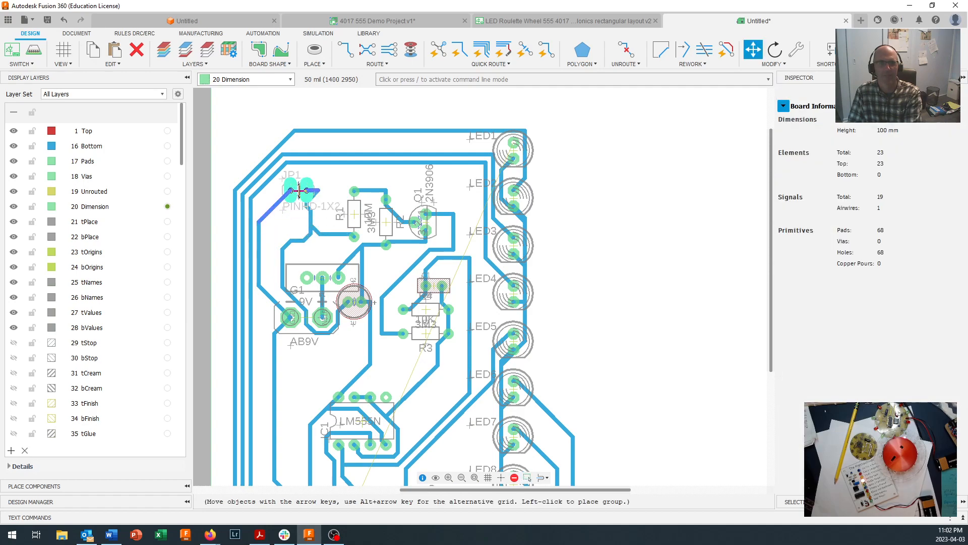
{"action": "left_click", "coordinate": [299, 182]}
{"action": "left_click", "coordinate": [316, 206]}
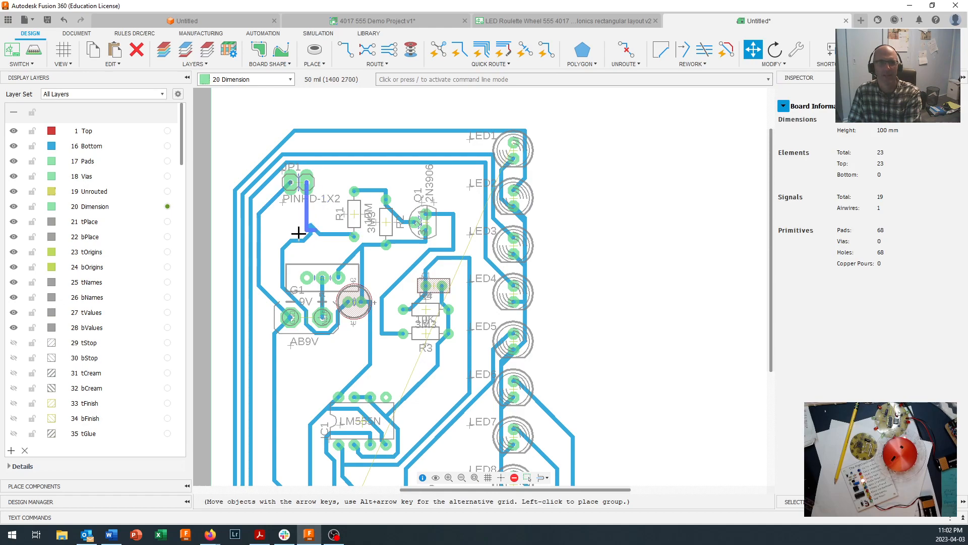
{"action": "left_click", "coordinate": [299, 228]}
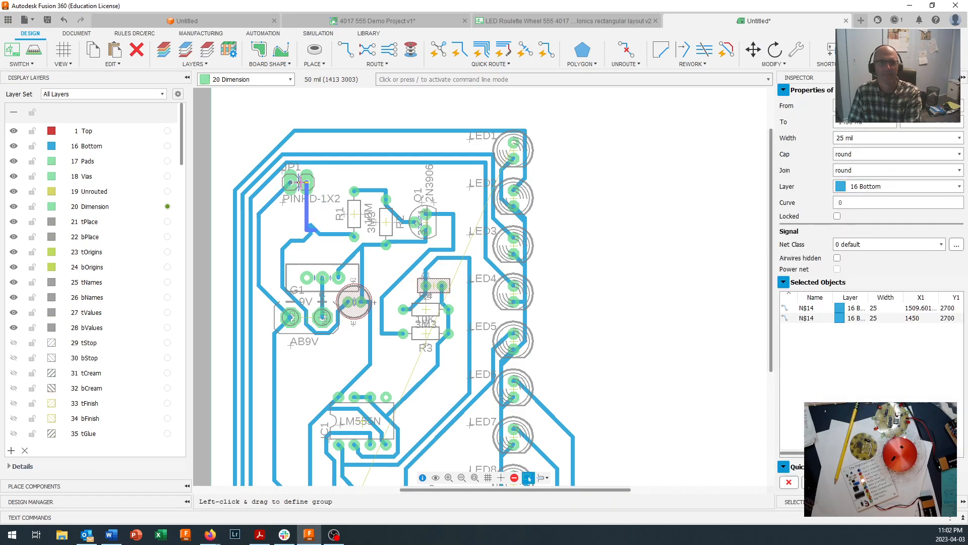
{"action": "left_click_drag", "start_coordinate": [300, 186], "coordinate": [303, 215]}
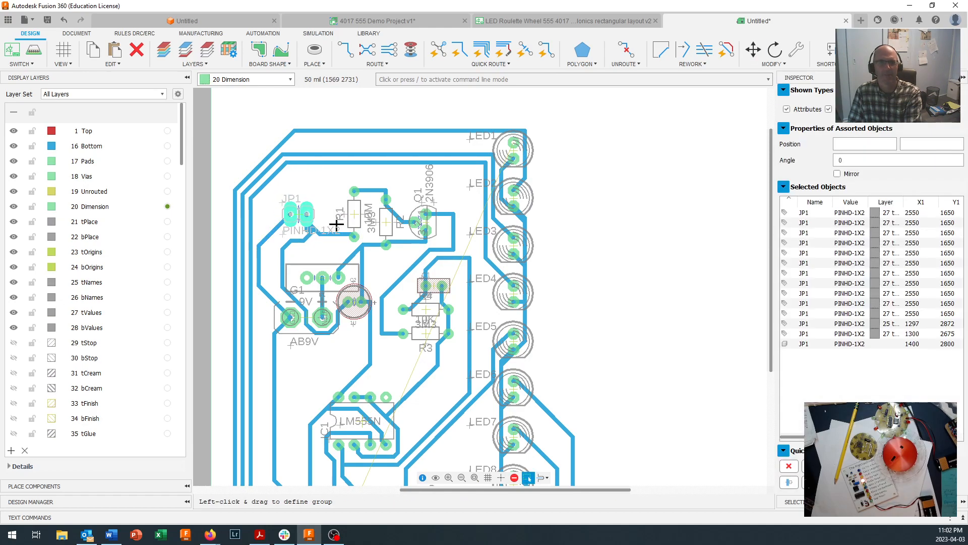
Shift the two horizontal traces beneath the uppermost trace downward to open space beside LED1.
{"action": "scroll", "coordinate": [352, 218], "scroll_direction": "down", "scroll_amount": 1}
{"action": "scroll", "coordinate": [431, 172], "scroll_direction": "up", "scroll_amount": 1}
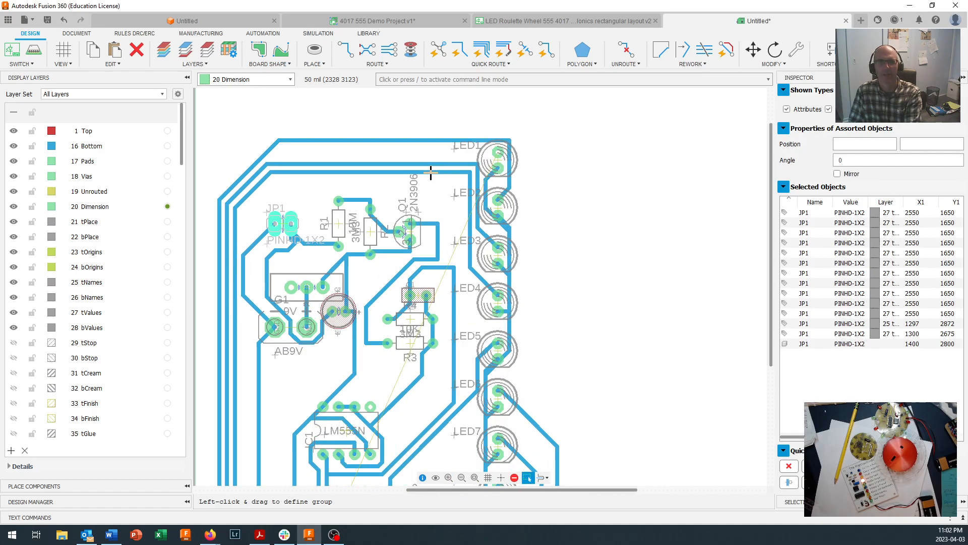
{"action": "mouse_move", "coordinate": [431, 173]}
{"action": "left_mouse_down"}
{"action": "mouse_move", "coordinate": [430, 190]}
{"action": "mouse_move", "coordinate": [427, 174]}
{"action": "mouse_move", "coordinate": [479, 170]}
{"action": "left_mouse_up"}
Examine the layout between LED1 and the 74HC4017 chip for a path for the remaining unrouted airwire.
{"action": "scroll", "coordinate": [478, 174], "scroll_direction": "down", "scroll_amount": 4}
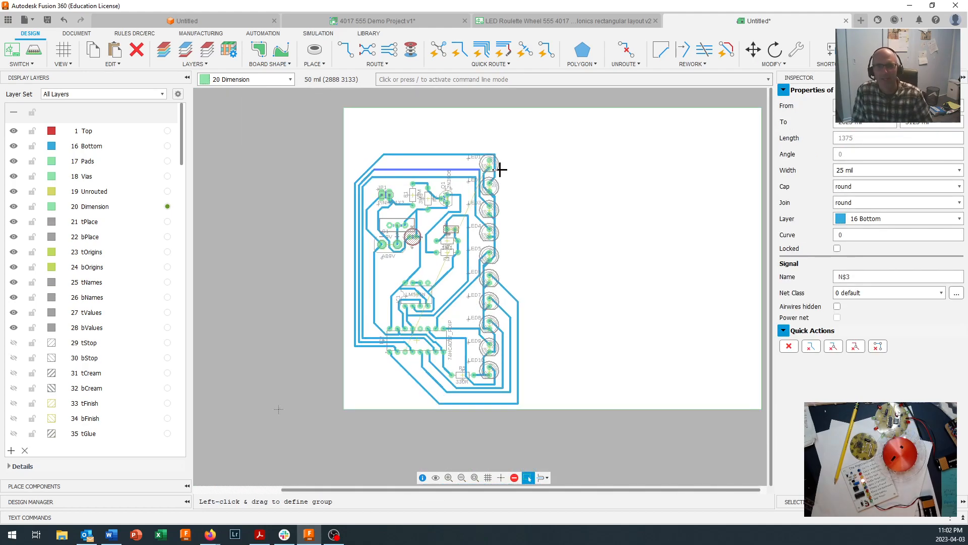
{"action": "scroll", "coordinate": [500, 170], "scroll_direction": "up", "scroll_amount": 4}
{"action": "scroll", "coordinate": [482, 160], "scroll_direction": "down", "scroll_amount": 3}
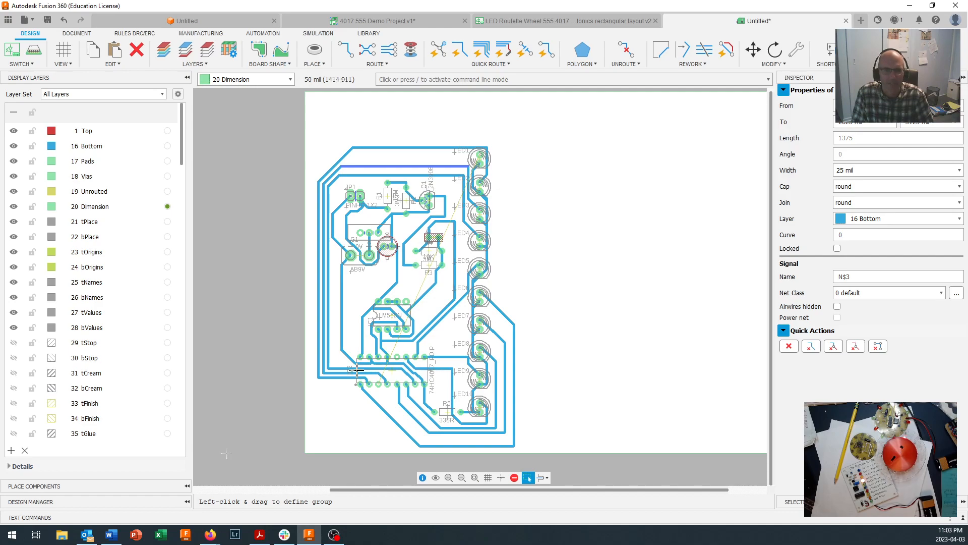
{"action": "scroll", "coordinate": [357, 367], "scroll_direction": "up", "scroll_amount": 3}
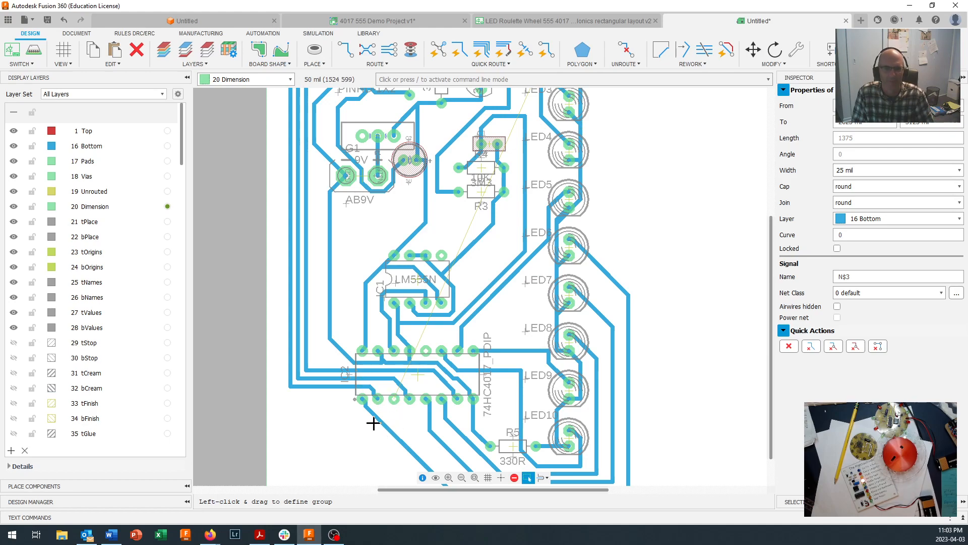
{"action": "scroll", "coordinate": [381, 406], "scroll_direction": "down", "scroll_amount": 1}
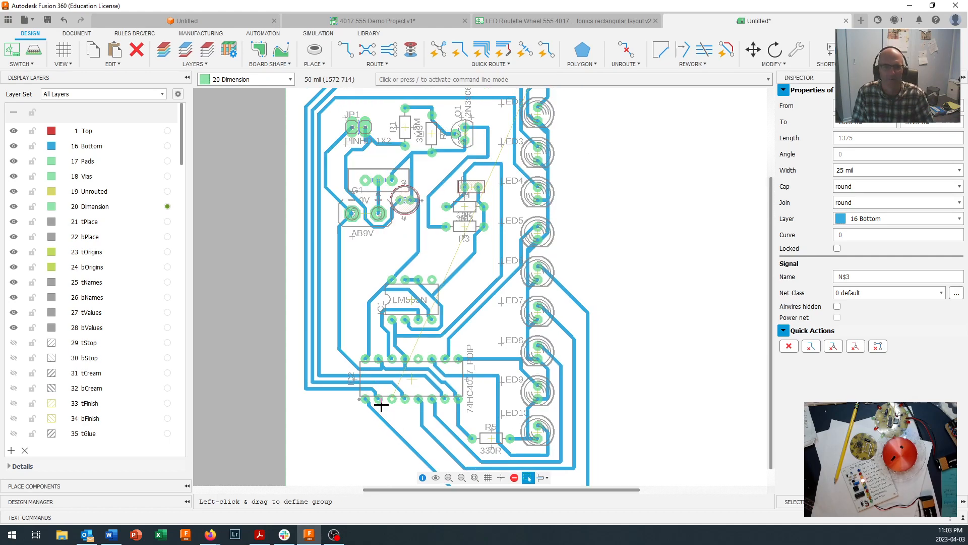
{"action": "scroll", "coordinate": [381, 407], "scroll_direction": "down", "scroll_amount": 2}
{"action": "scroll", "coordinate": [484, 179], "scroll_direction": "up", "scroll_amount": 1}
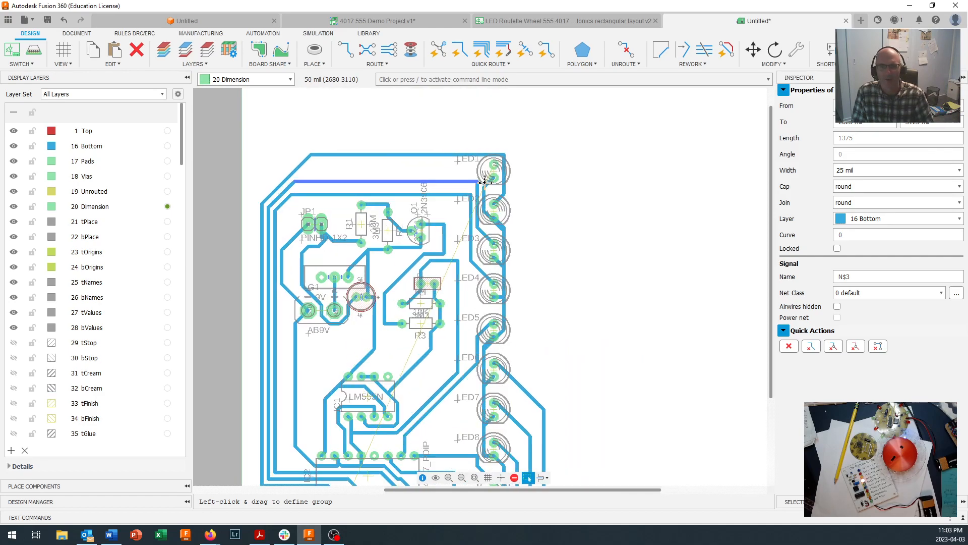
{"action": "scroll", "coordinate": [484, 179], "scroll_direction": "up", "scroll_amount": 2}
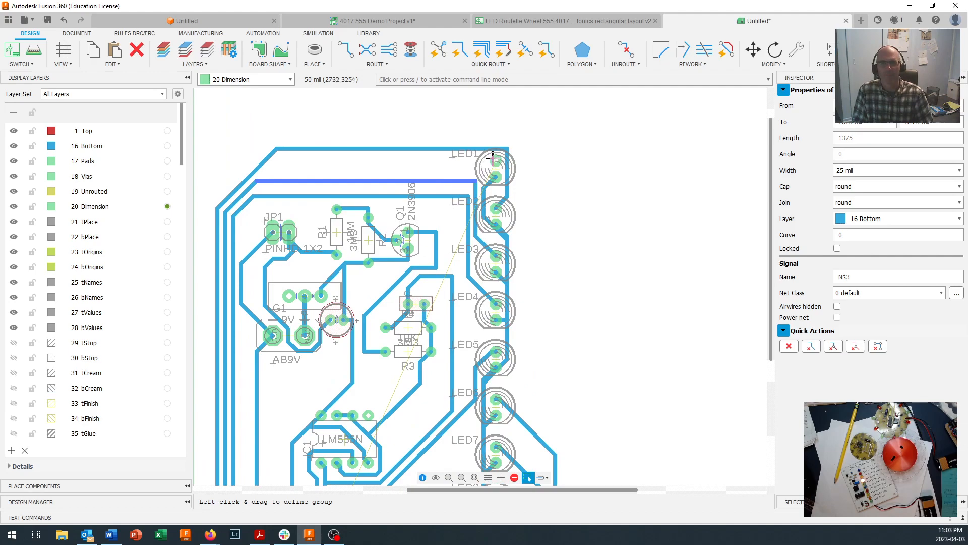
{"action": "left_click", "coordinate": [613, 261]}
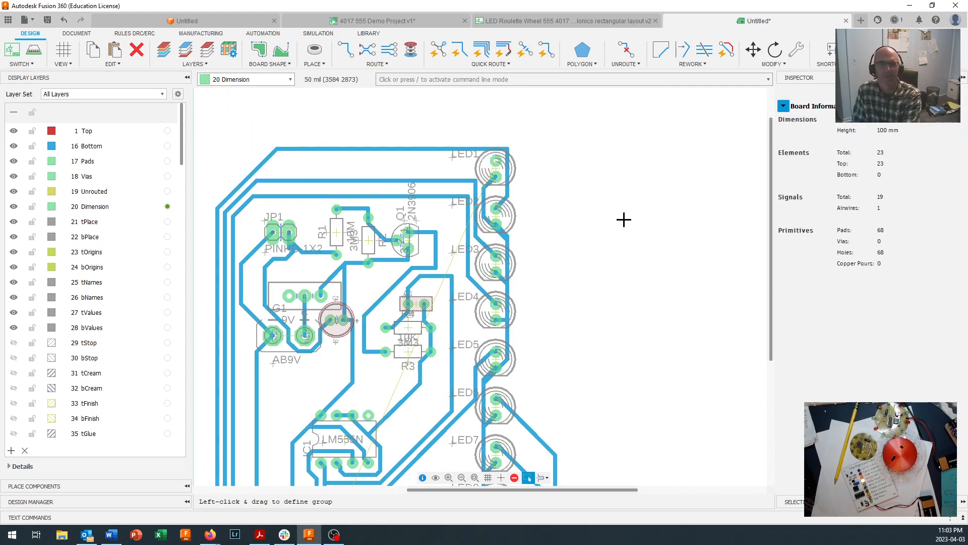
On layer 16 Bottom, manually route a 25 mil trace from LED1's upper pad to (2500 3250), ending in a via to layer 1 Top.
{"action": "left_click", "coordinate": [285, 81]}
{"action": "left_click", "coordinate": [254, 101]}
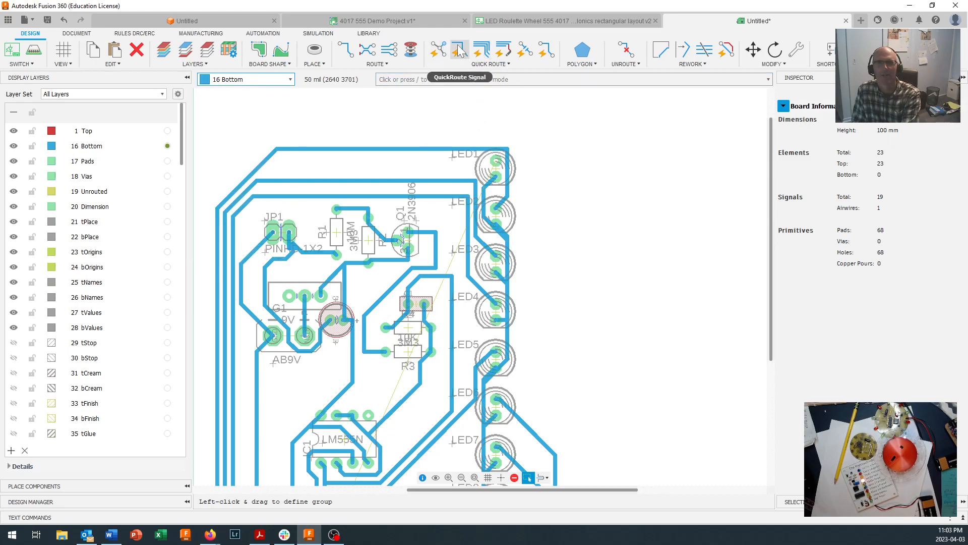
{"action": "left_click", "coordinate": [345, 49]}
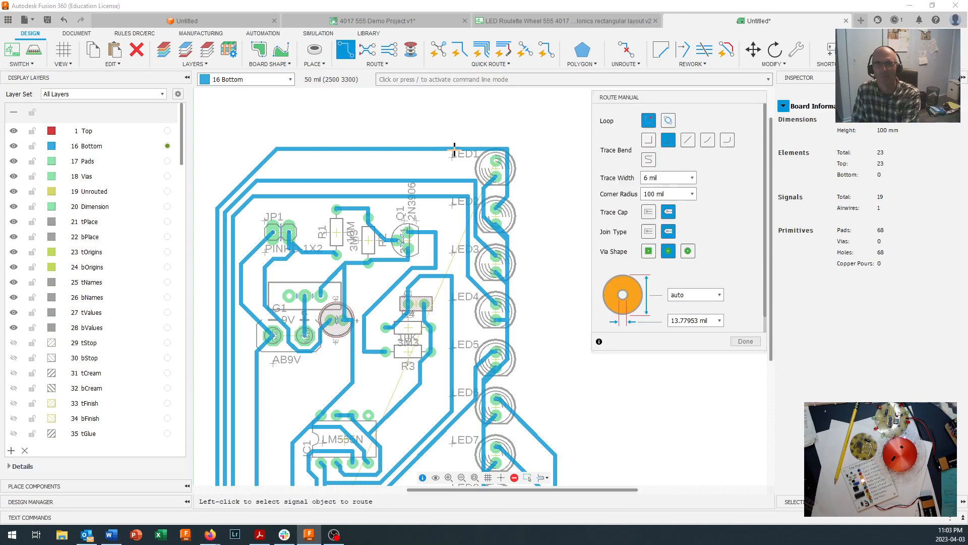
{"action": "left_click", "coordinate": [495, 168]}
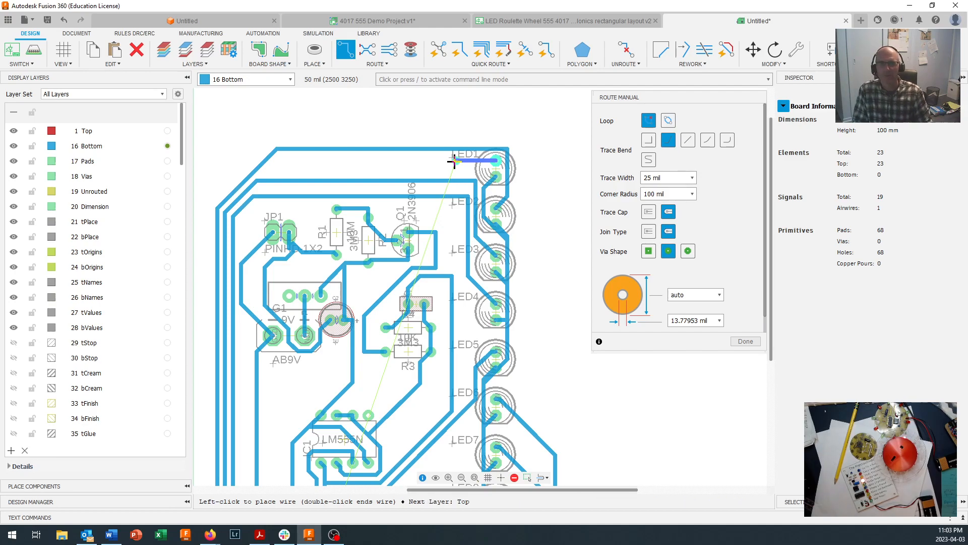
{"action": "scroll", "coordinate": [453, 160], "scroll_direction": "up", "scroll_amount": 3}
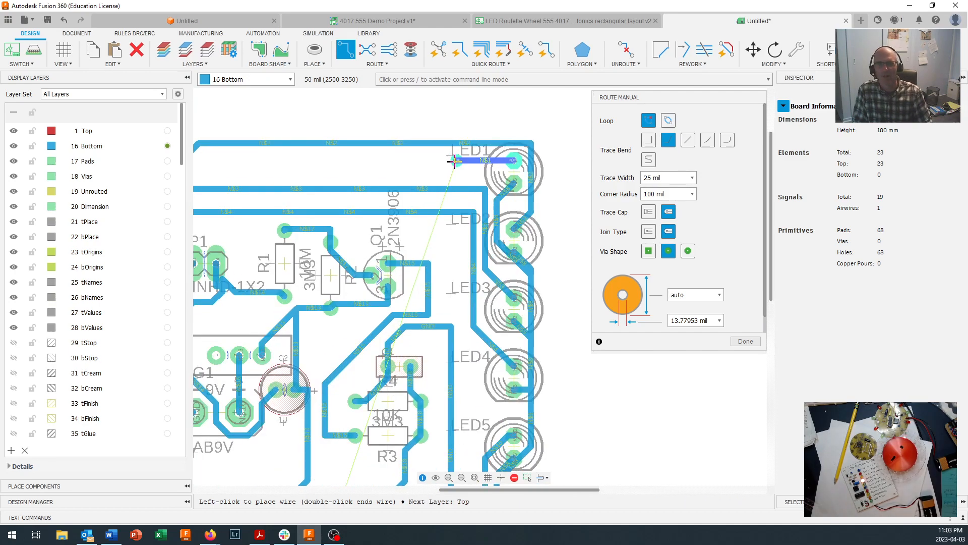
{"action": "scroll", "coordinate": [452, 161], "scroll_direction": "down", "scroll_amount": 3}
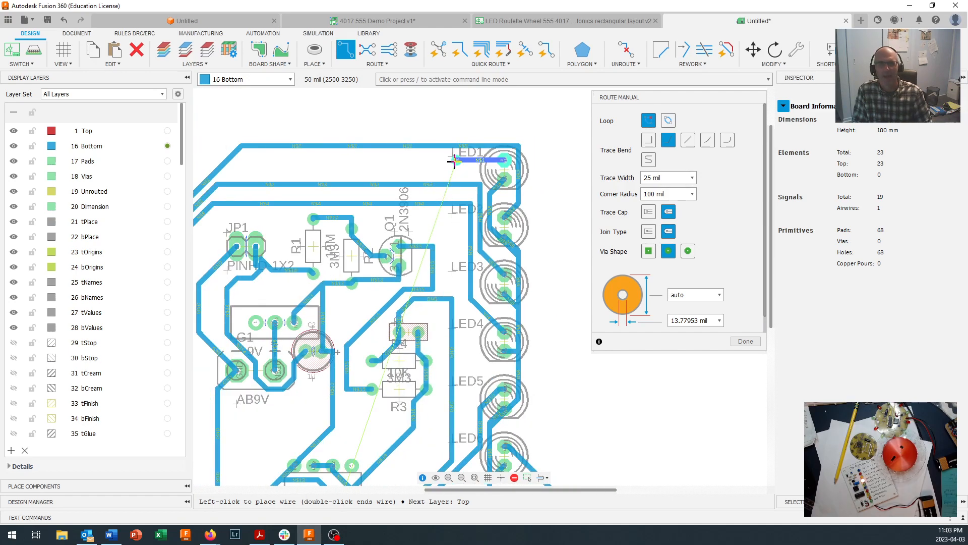
{"action": "key", "text": "space"}
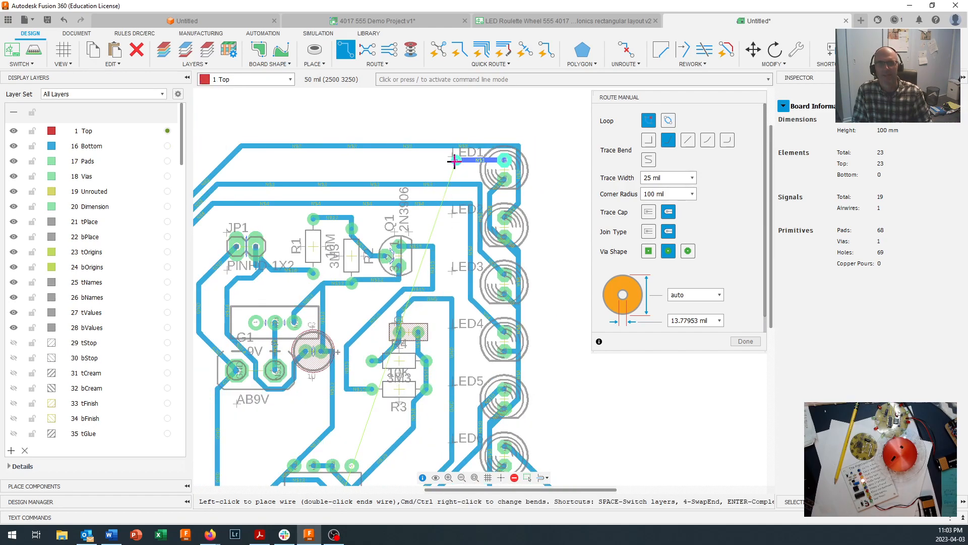
Continue the trace on layer 1 Top straight down the board to (2500 150), below resistor R5.
{"action": "scroll", "coordinate": [458, 190], "scroll_direction": "down", "scroll_amount": 5}
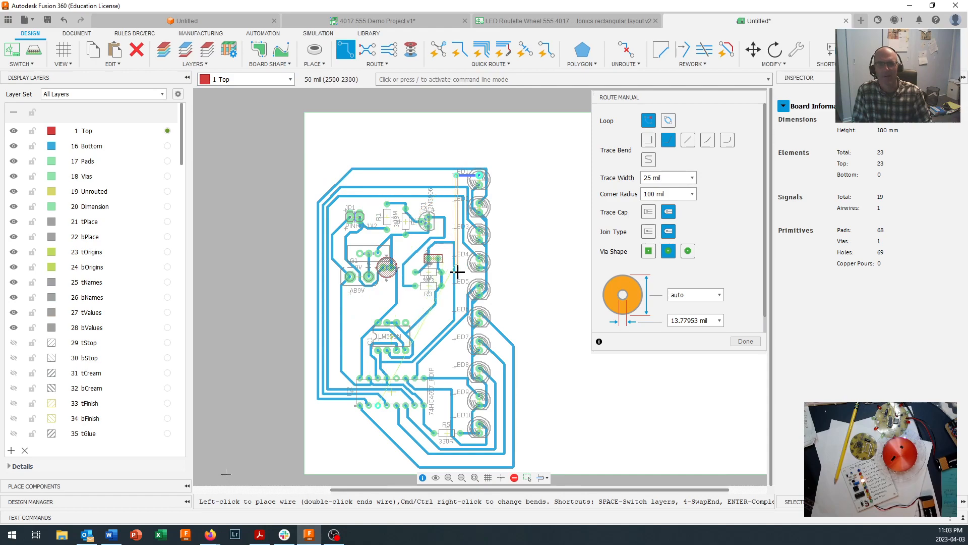
{"action": "scroll", "coordinate": [457, 278], "scroll_direction": "down", "scroll_amount": 1}
{"action": "scroll", "coordinate": [456, 358], "scroll_direction": "up", "scroll_amount": 1}
{"action": "scroll", "coordinate": [457, 364], "scroll_direction": "up", "scroll_amount": 1}
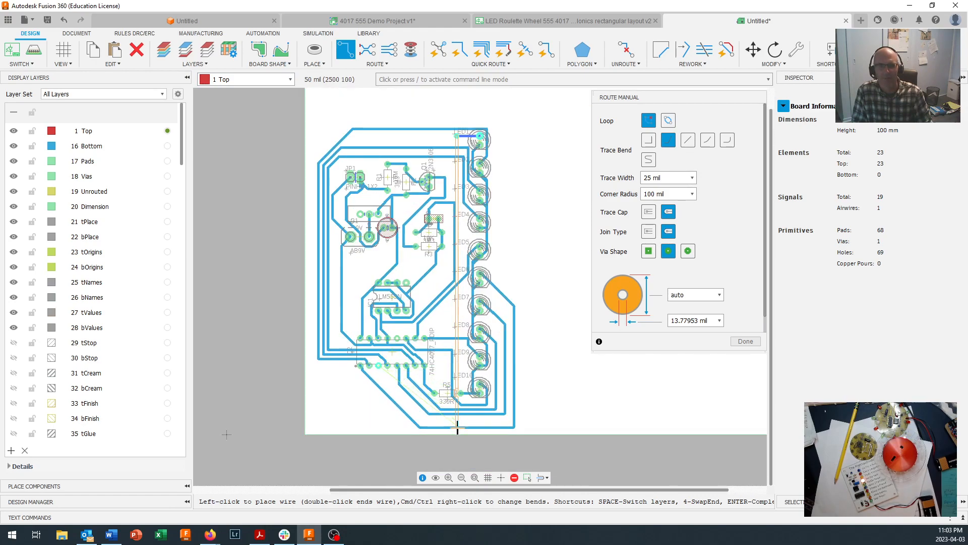
{"action": "scroll", "coordinate": [456, 424], "scroll_direction": "up", "scroll_amount": 1}
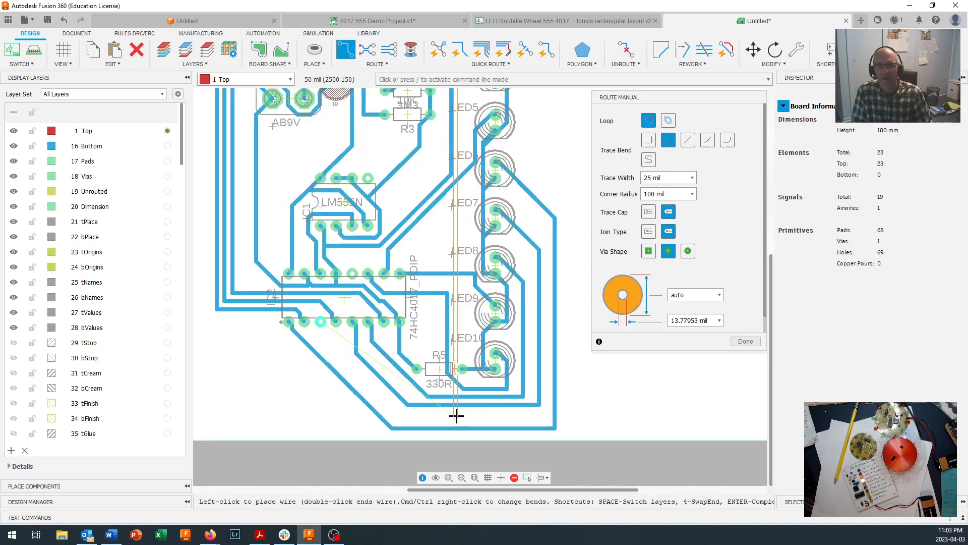
{"action": "left_click", "coordinate": [457, 415]}
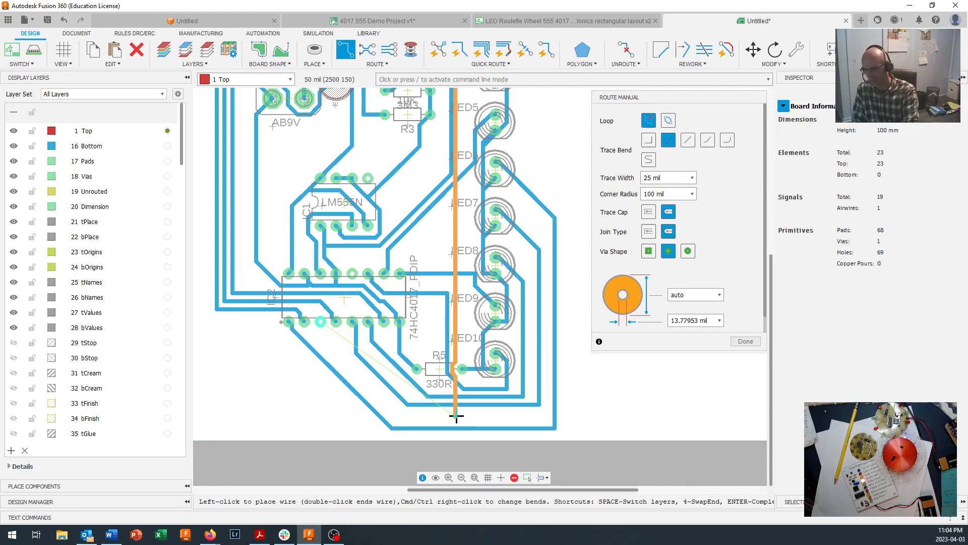
Add a via at (2500 150) back to layer 16 Bottom and finish the route at the third lower-row pad of the 74HC4017.
{"action": "key", "text": "space"}
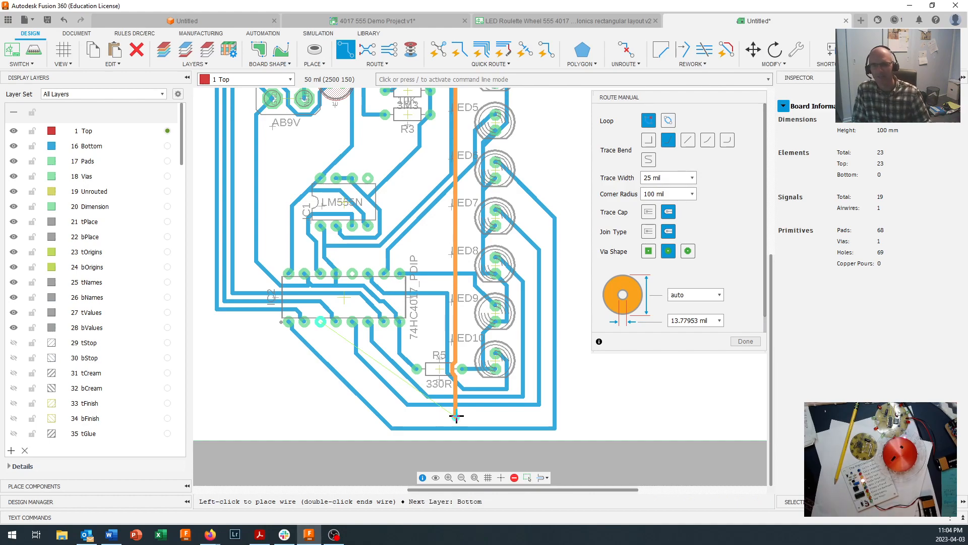
{"action": "left_click", "coordinate": [457, 416]}
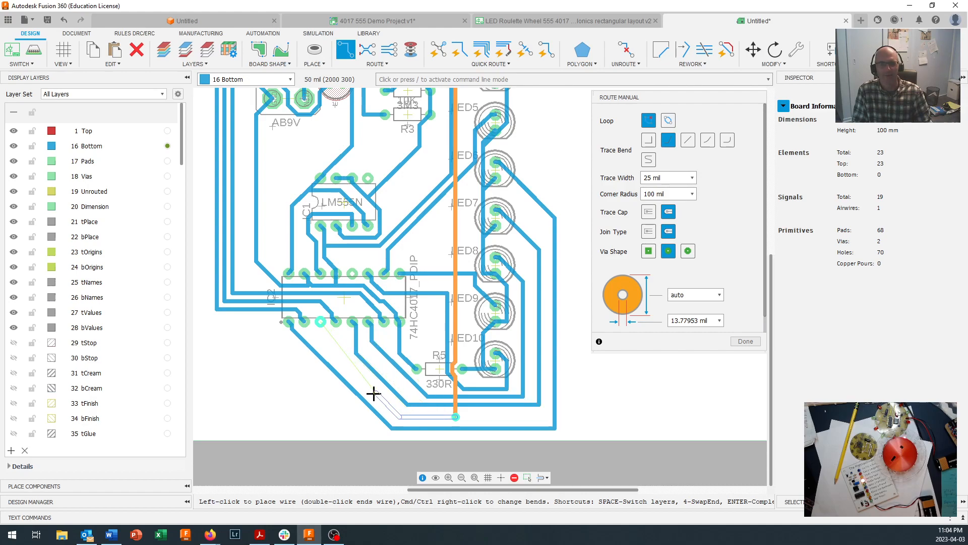
{"action": "left_click", "coordinate": [320, 325]}
{"action": "scroll", "coordinate": [404, 384], "scroll_direction": "down", "scroll_amount": 3}
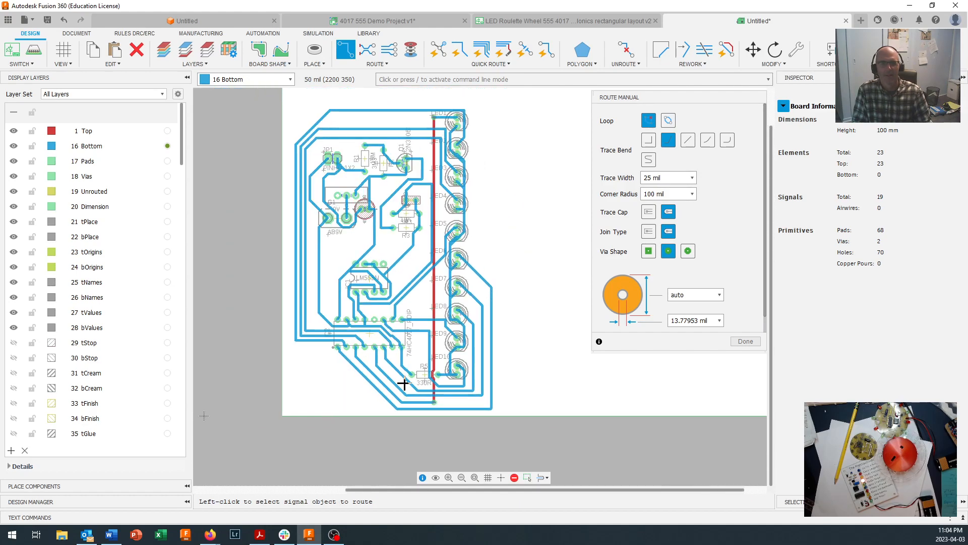
{"action": "scroll", "coordinate": [424, 373], "scroll_direction": "up", "scroll_amount": 3}
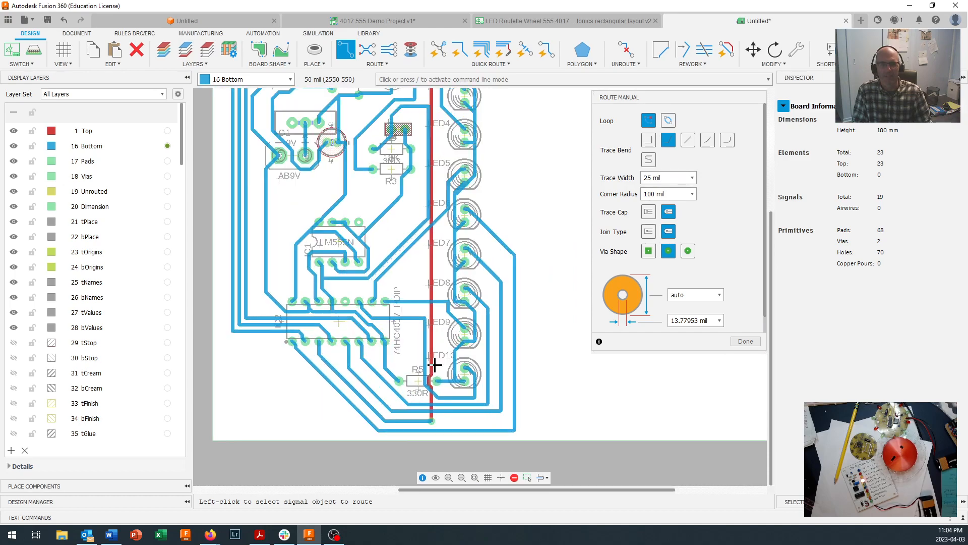
Move resistor R5 50 mil toward LED10 and straighten the top-layer N$1 trace where it kinks at the resistor.
{"action": "scroll", "coordinate": [435, 364], "scroll_direction": "down", "scroll_amount": 3}
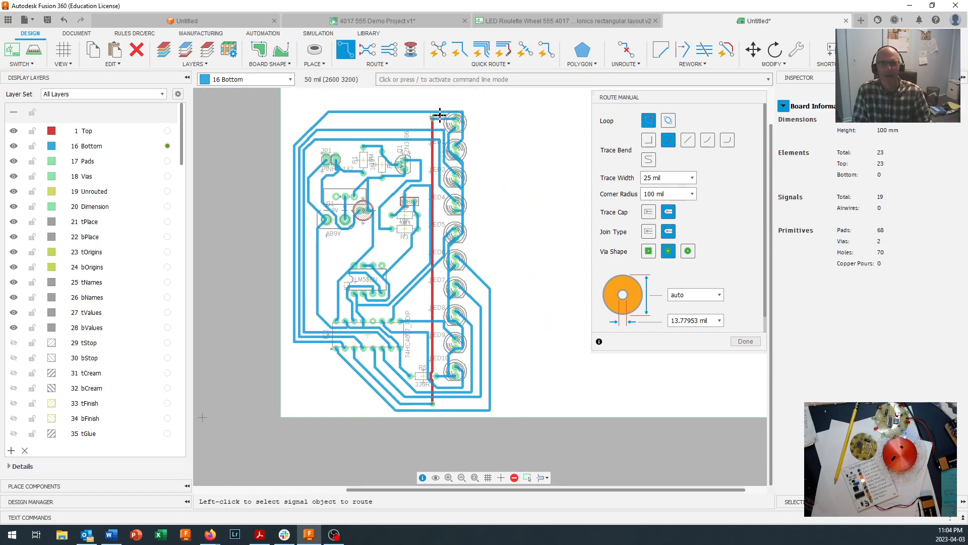
{"action": "scroll", "coordinate": [438, 142], "scroll_direction": "up", "scroll_amount": 1}
{"action": "scroll", "coordinate": [437, 188], "scroll_direction": "down", "scroll_amount": 1}
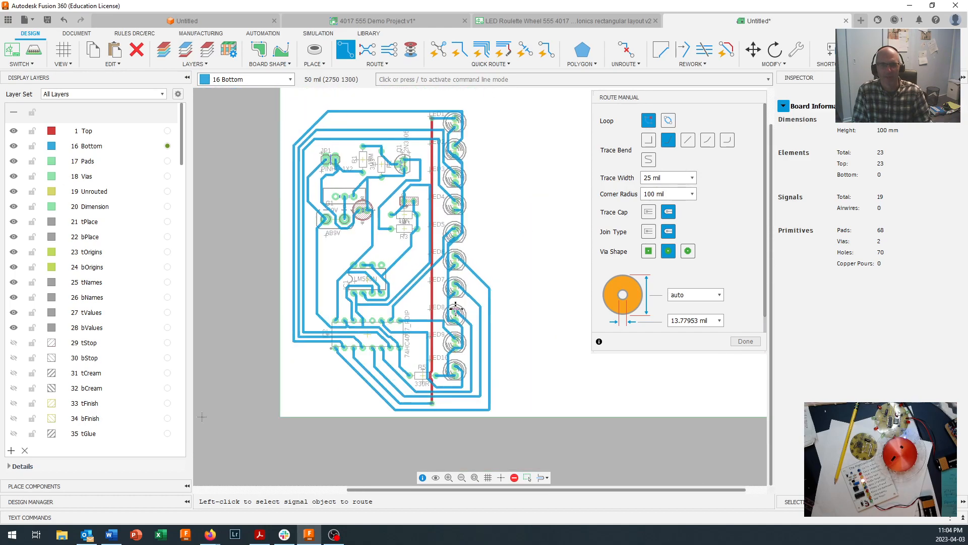
{"action": "scroll", "coordinate": [428, 392], "scroll_direction": "up", "scroll_amount": 2}
{"action": "scroll", "coordinate": [429, 392], "scroll_direction": "up", "scroll_amount": 2}
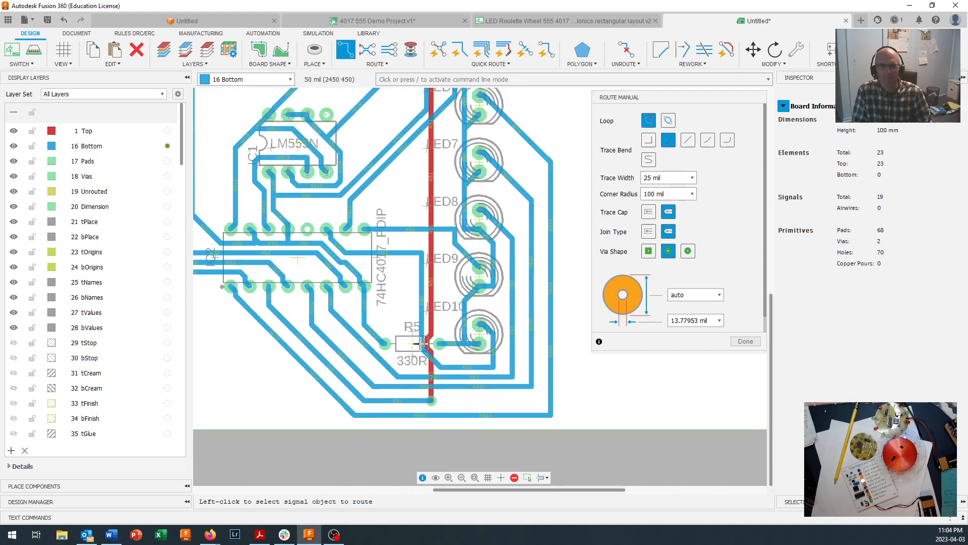
{"action": "key", "text": "g"}
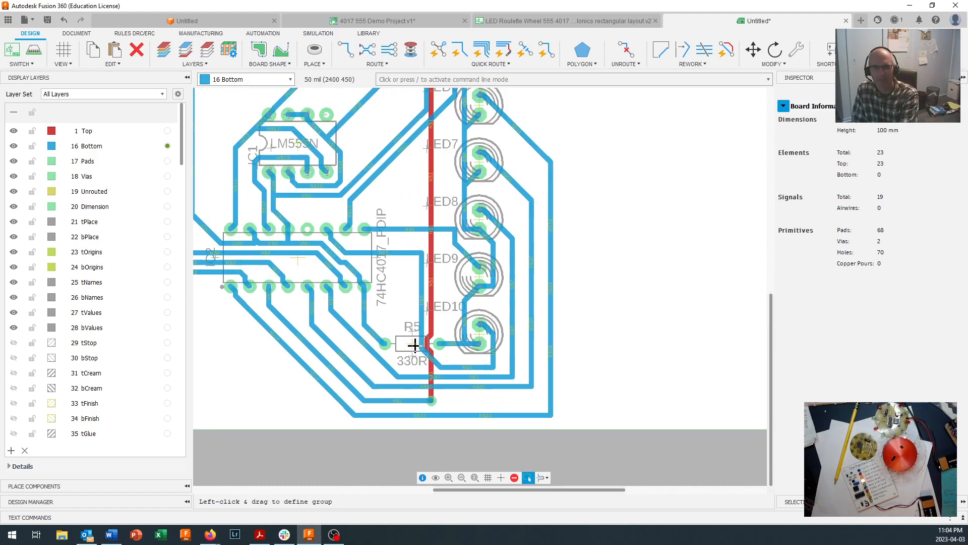
{"action": "left_click", "coordinate": [411, 344]}
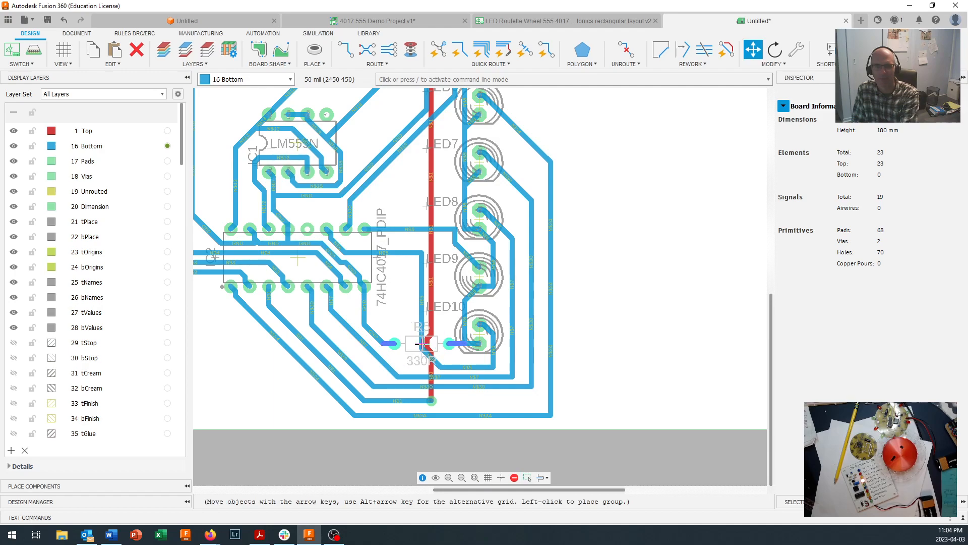
{"action": "left_click", "coordinate": [430, 344]}
{"action": "left_click", "coordinate": [430, 343]}
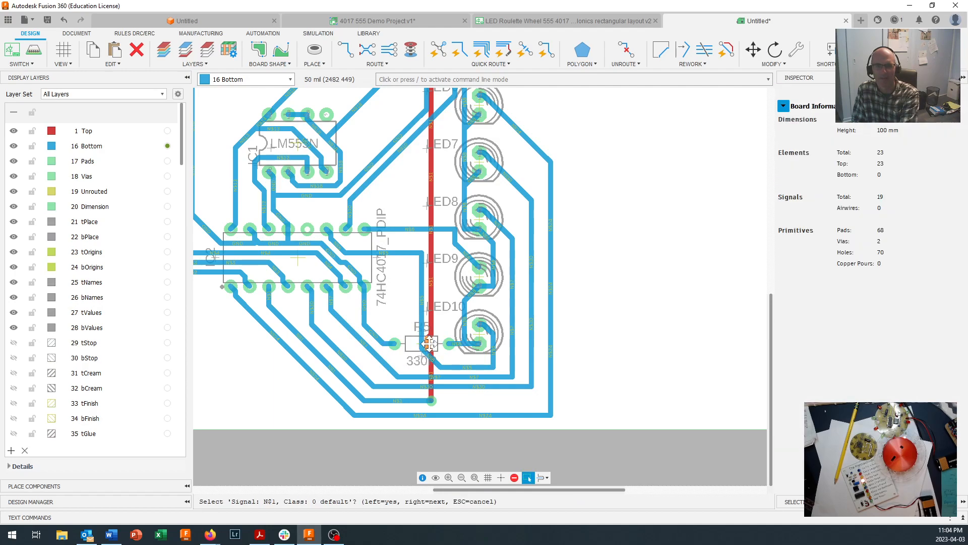
{"action": "left_click", "coordinate": [430, 344]}
{"action": "left_click", "coordinate": [417, 346]}
Shift the N$6 trace bend between the 74HC4017 and LED9 to (2550 1000), clear of LED8's wiring.
{"action": "scroll", "coordinate": [417, 346], "scroll_direction": "down", "scroll_amount": 5}
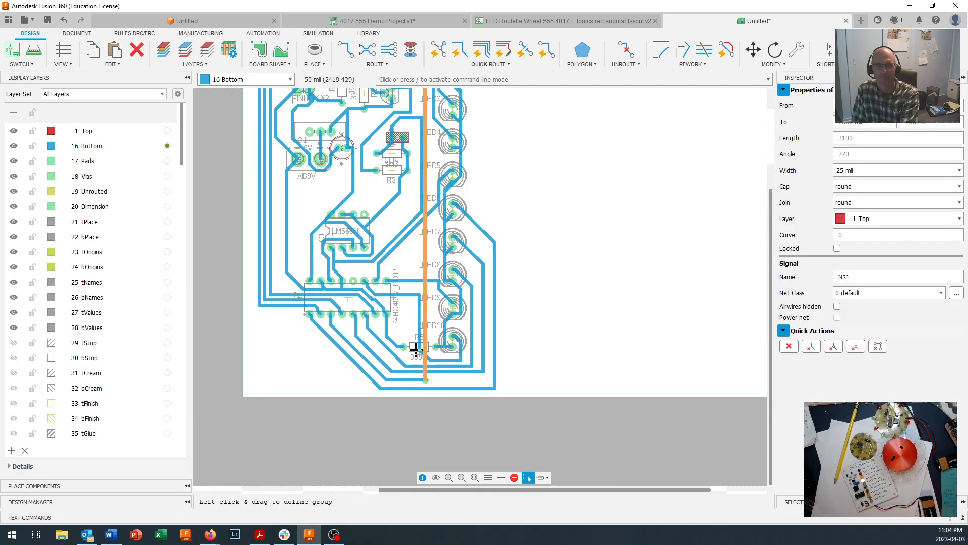
{"action": "scroll", "coordinate": [428, 238], "scroll_direction": "down", "scroll_amount": 2}
{"action": "scroll", "coordinate": [428, 237], "scroll_direction": "up", "scroll_amount": 2}
{"action": "middle_click_drag", "start_coordinate": [428, 242], "coordinate": [506, 232]}
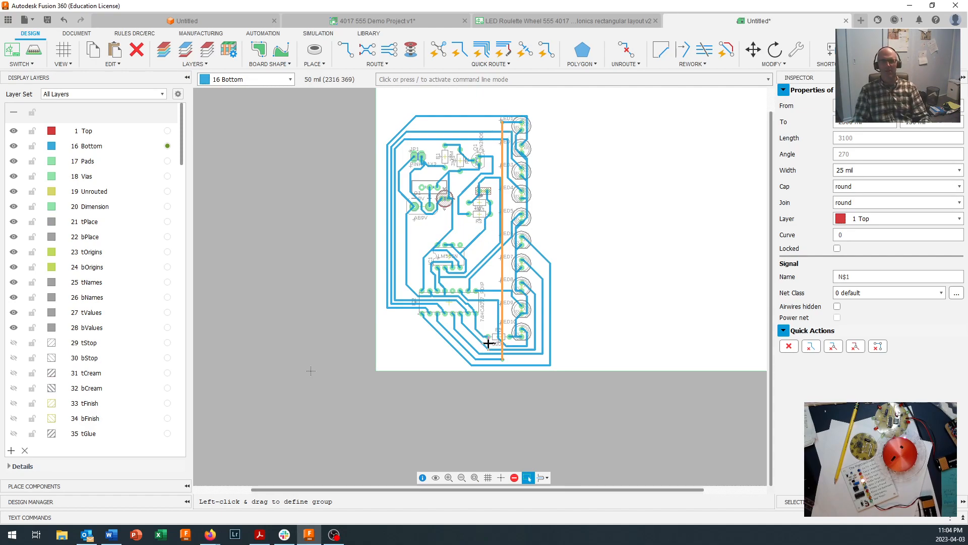
{"action": "scroll", "coordinate": [489, 343], "scroll_direction": "up", "scroll_amount": 1}
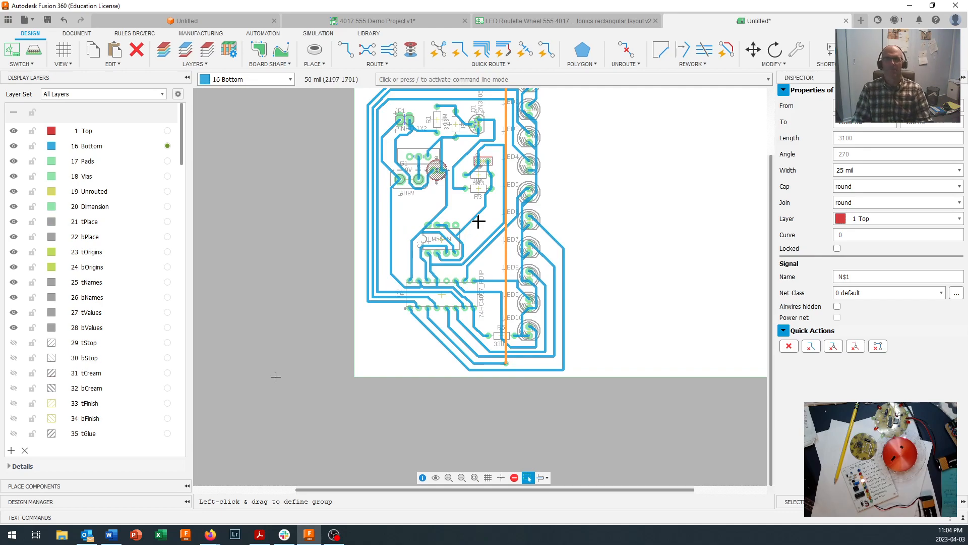
{"action": "scroll", "coordinate": [475, 219], "scroll_direction": "down", "scroll_amount": 1}
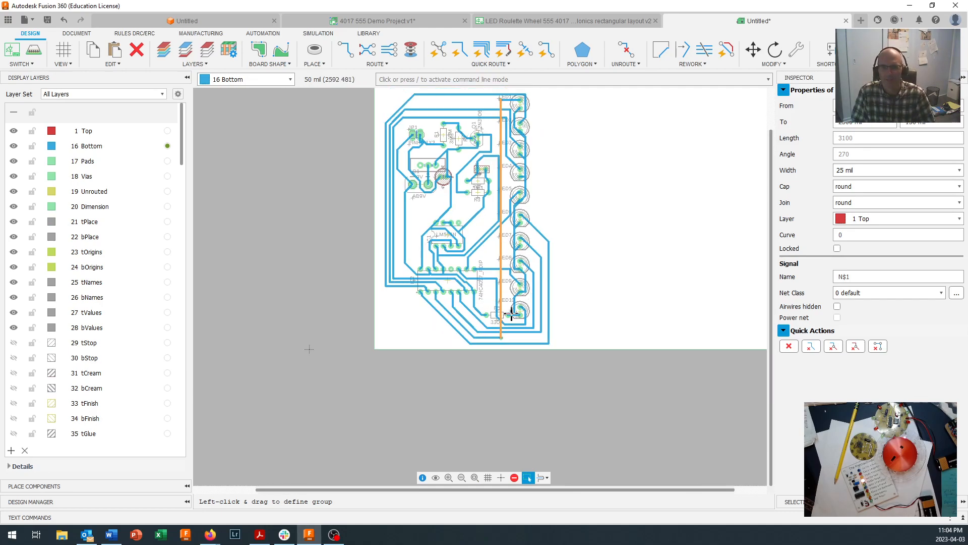
{"action": "scroll", "coordinate": [521, 322], "scroll_direction": "up", "scroll_amount": 2}
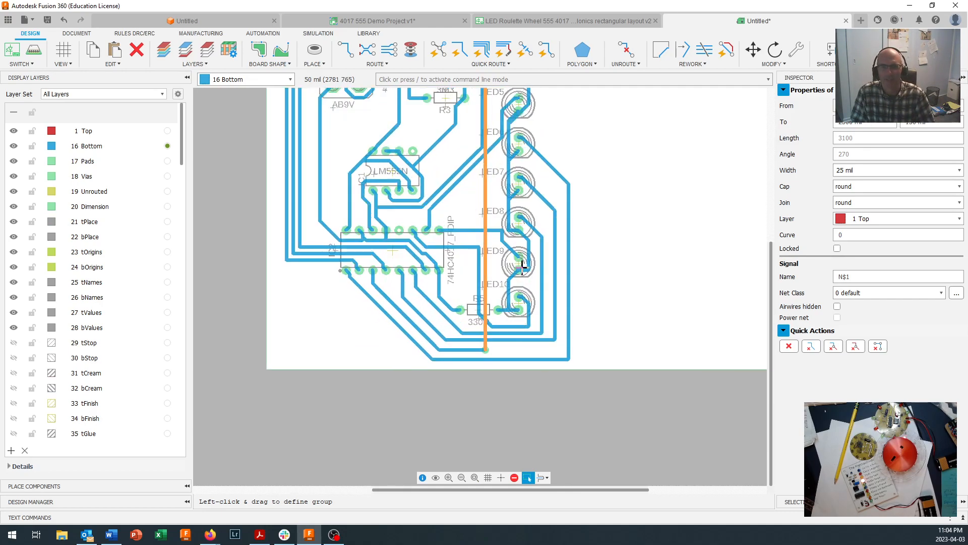
{"action": "scroll", "coordinate": [518, 246], "scroll_direction": "up", "scroll_amount": 2}
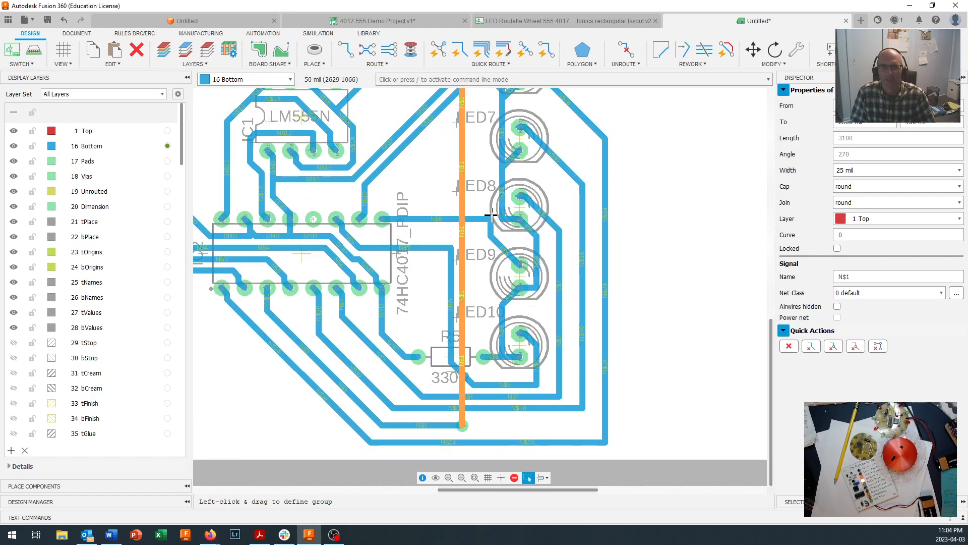
{"action": "left_click_drag", "start_coordinate": [489, 226], "coordinate": [479, 226]}
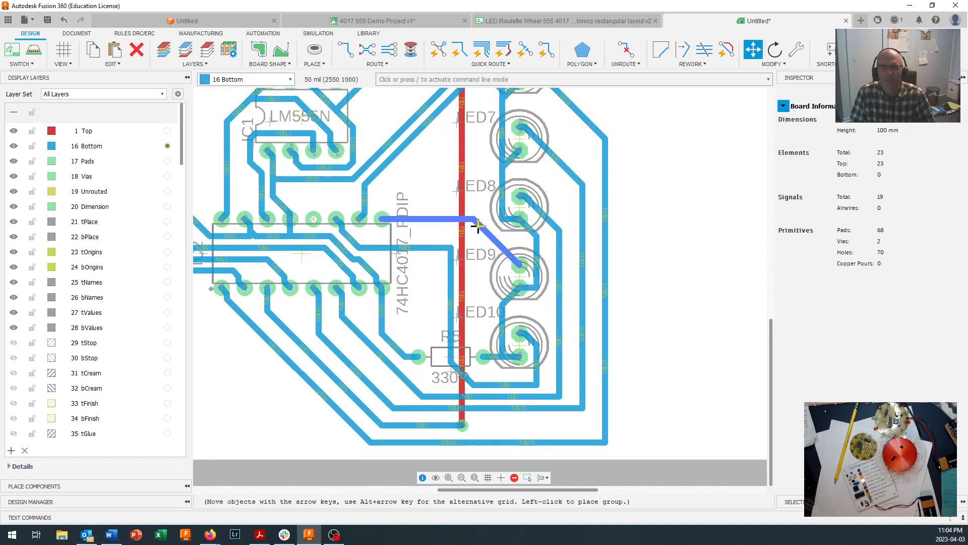
{"action": "left_click", "coordinate": [478, 226]}
{"action": "scroll", "coordinate": [516, 225], "scroll_direction": "up", "scroll_amount": 2}
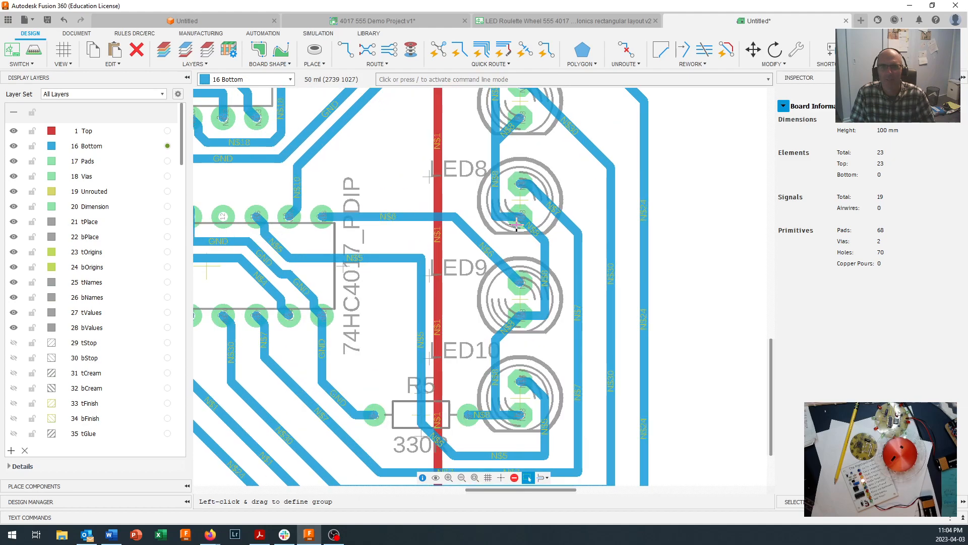
Shift the vertical N$8 segments beside LED8 and LED7 outward so they run in line, farther from the LED pads.
{"action": "left_click", "coordinate": [488, 181]}
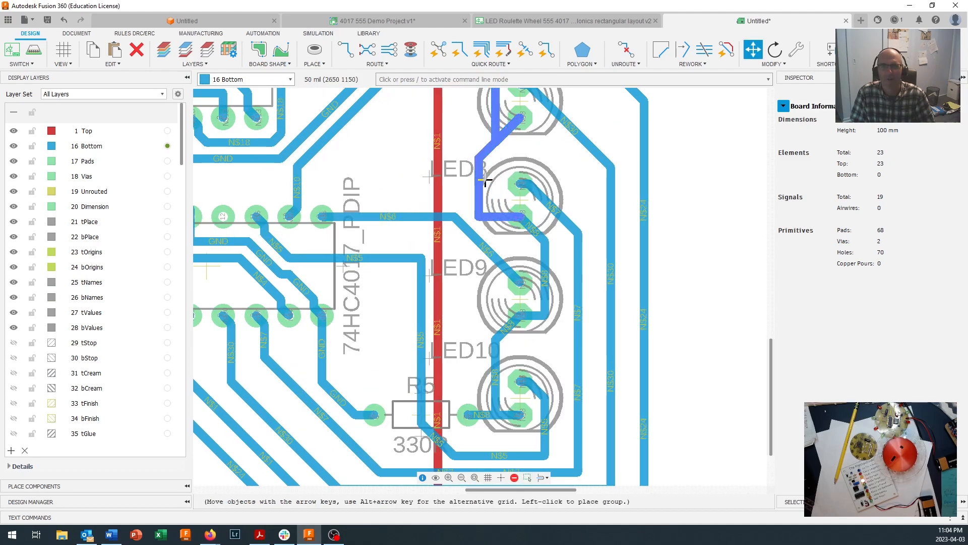
{"action": "left_click", "coordinate": [488, 170]}
{"action": "scroll", "coordinate": [488, 170], "scroll_direction": "down", "scroll_amount": 3}
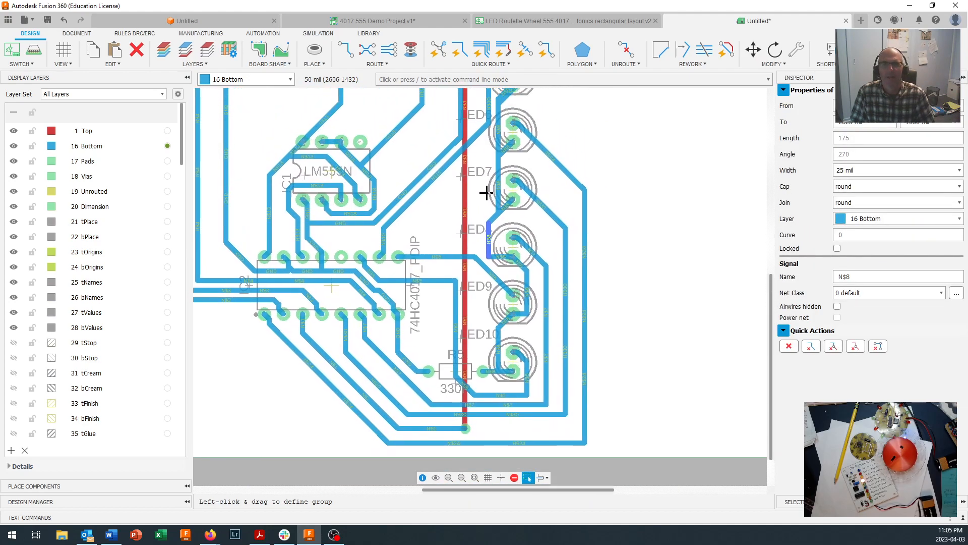
{"action": "middle_click_drag", "start_coordinate": [485, 189], "coordinate": [491, 233]}
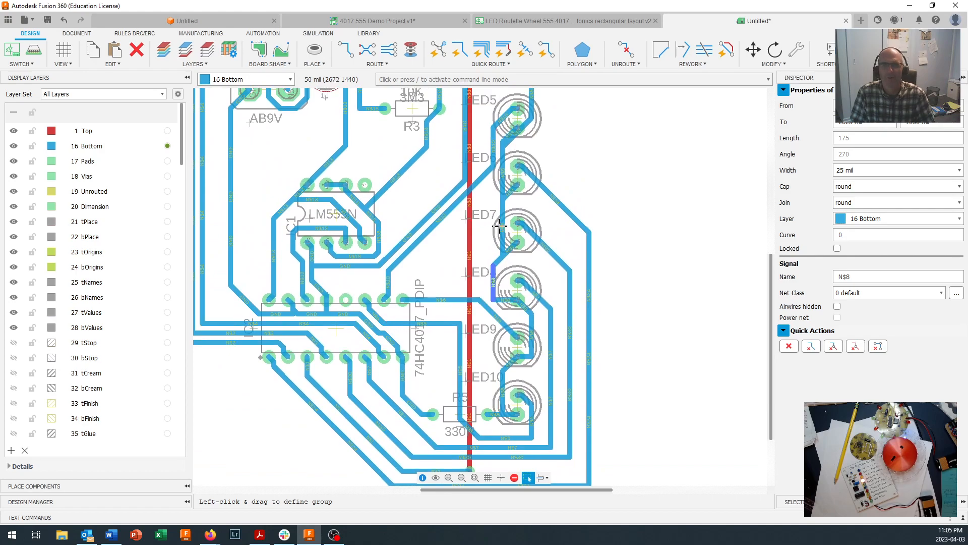
{"action": "left_click_drag", "start_coordinate": [501, 226], "coordinate": [493, 226]}
{"action": "left_click", "coordinate": [493, 226]}
{"action": "scroll", "coordinate": [500, 170], "scroll_direction": "down", "scroll_amount": 2}
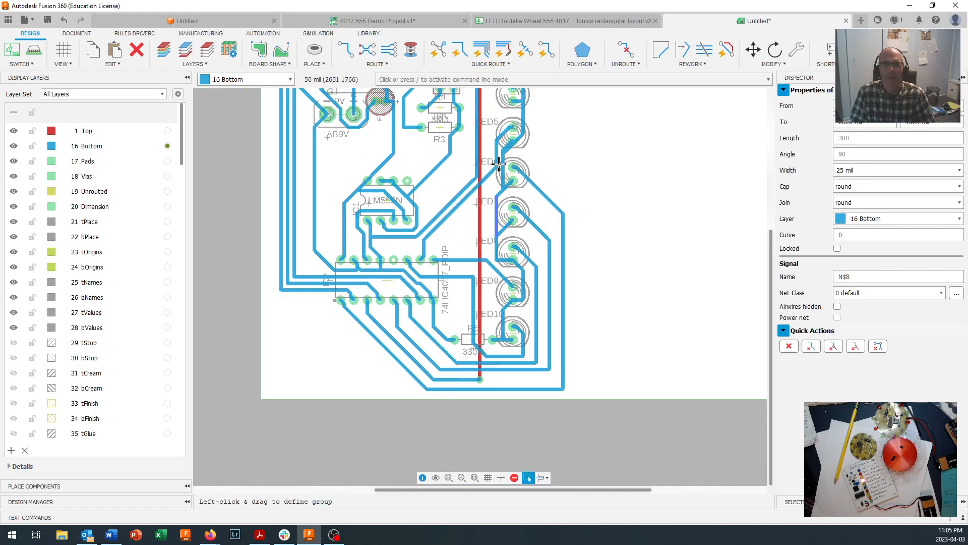
Shift the N$10 and N$8 vertical segments beside LED6 toward the top-layer trace, lining N$8 up with its lower run.
{"action": "left_click", "coordinate": [490, 157]}
{"action": "left_click", "coordinate": [491, 158]}
{"action": "left_click", "coordinate": [528, 477]}
{"action": "left_click_drag", "start_coordinate": [502, 163], "coordinate": [497, 164]}
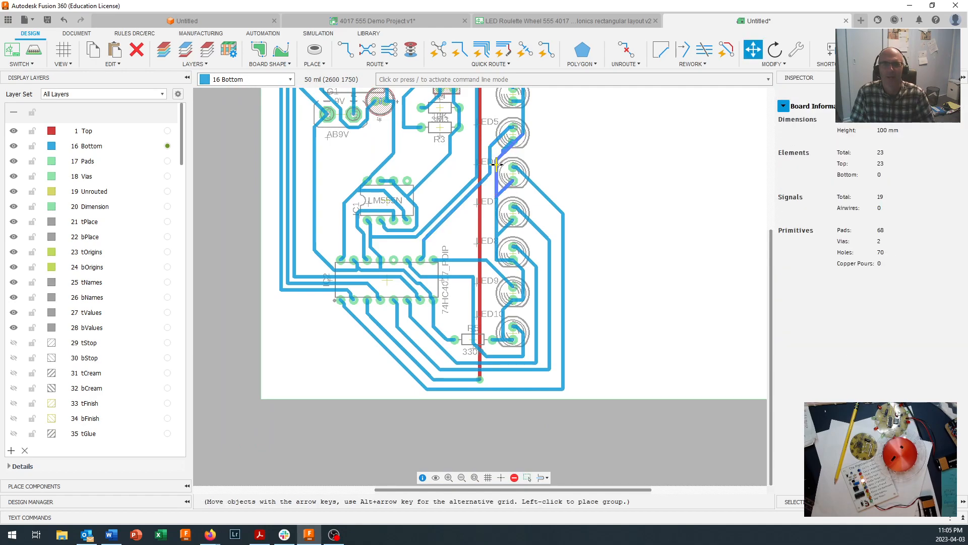
{"action": "left_click", "coordinate": [502, 160]}
Realign the diagonal N$8 segment at LED5's lower pad.
{"action": "scroll", "coordinate": [504, 151], "scroll_direction": "up", "scroll_amount": 3}
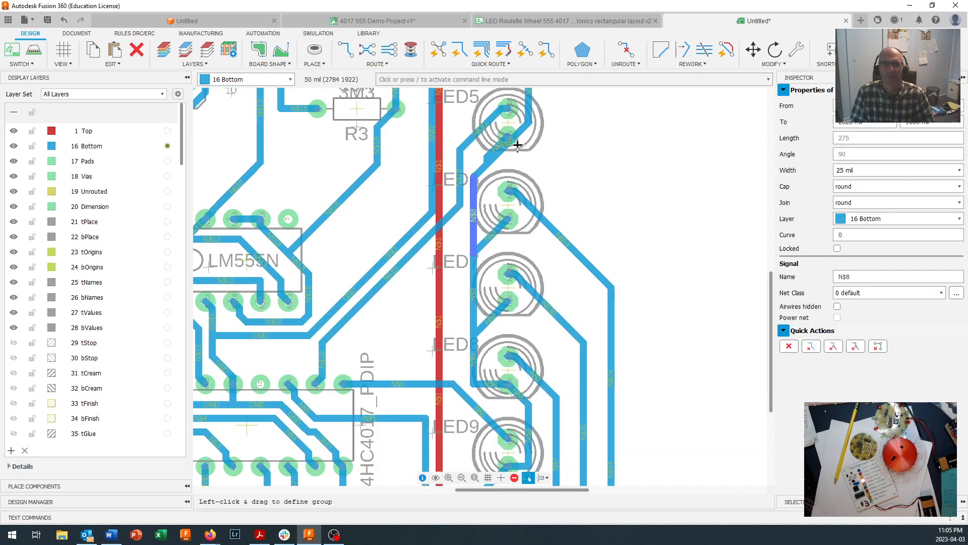
{"action": "scroll", "coordinate": [504, 148], "scroll_direction": "down", "scroll_amount": 2}
{"action": "scroll", "coordinate": [506, 143], "scroll_direction": "up", "scroll_amount": 3}
{"action": "scroll", "coordinate": [507, 144], "scroll_direction": "up", "scroll_amount": 1}
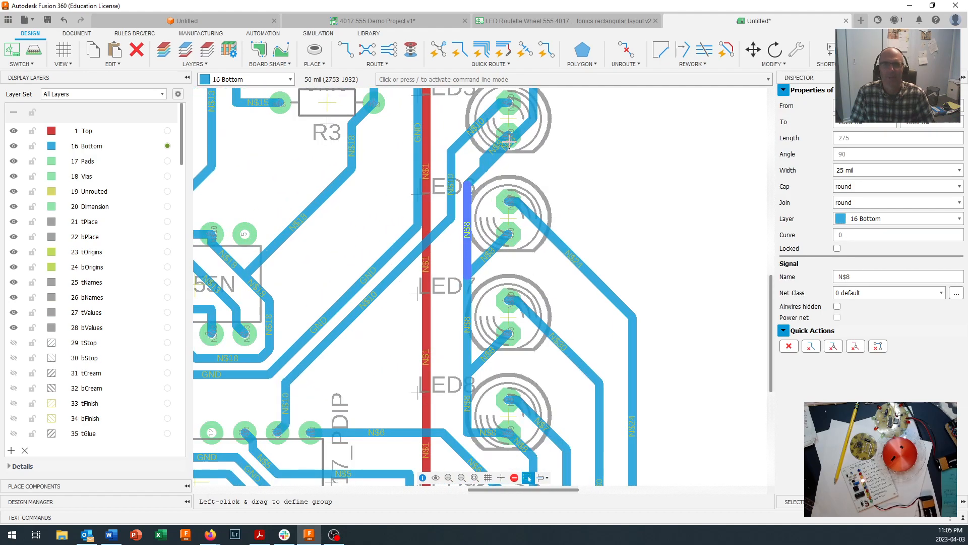
{"action": "left_click_drag", "start_coordinate": [502, 150], "coordinate": [516, 139]}
{"action": "scroll", "coordinate": [515, 140], "scroll_direction": "down", "scroll_amount": 4}
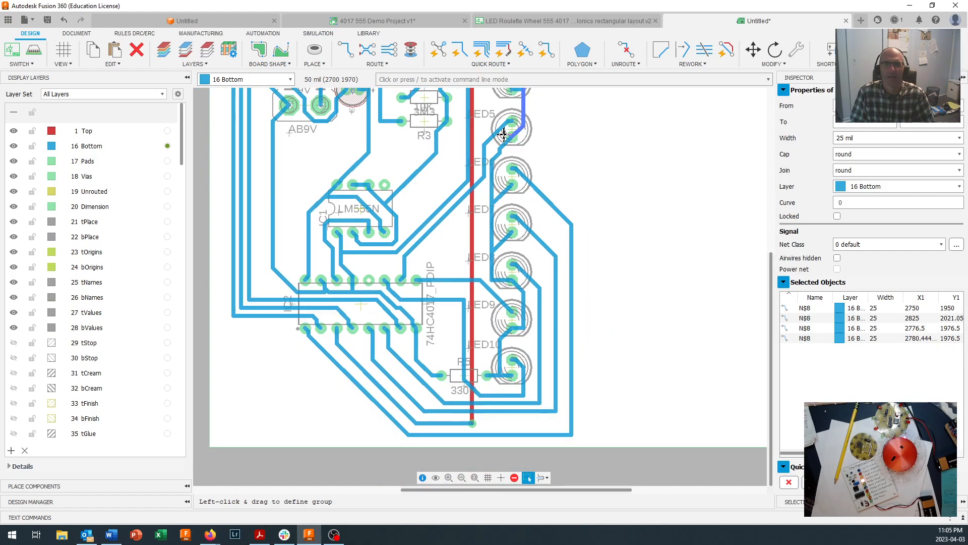
Move the vertical GND segment away from the top-layer trace near LED6, and shift the diagonal N$10 segment running to the 74HC4017.
{"action": "scroll", "coordinate": [469, 160], "scroll_direction": "down", "scroll_amount": 2}
{"action": "scroll", "coordinate": [484, 220], "scroll_direction": "up", "scroll_amount": 1}
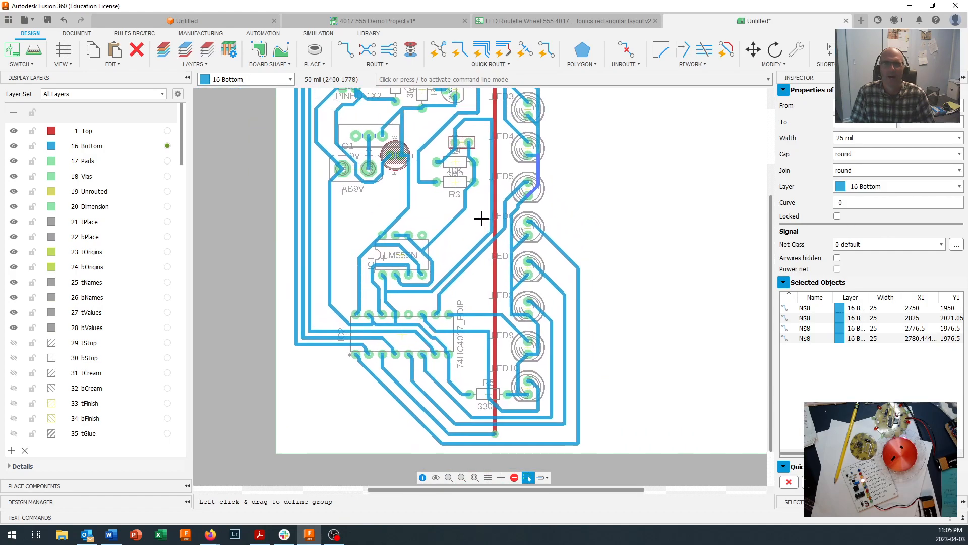
{"action": "mouse_move", "coordinate": [493, 218]}
{"action": "left_mouse_down"}
{"action": "mouse_move", "coordinate": [484, 218]}
{"action": "mouse_move", "coordinate": [496, 224]}
{"action": "left_mouse_up"}
{"action": "left_click_drag", "start_coordinate": [476, 271], "coordinate": [480, 279]}
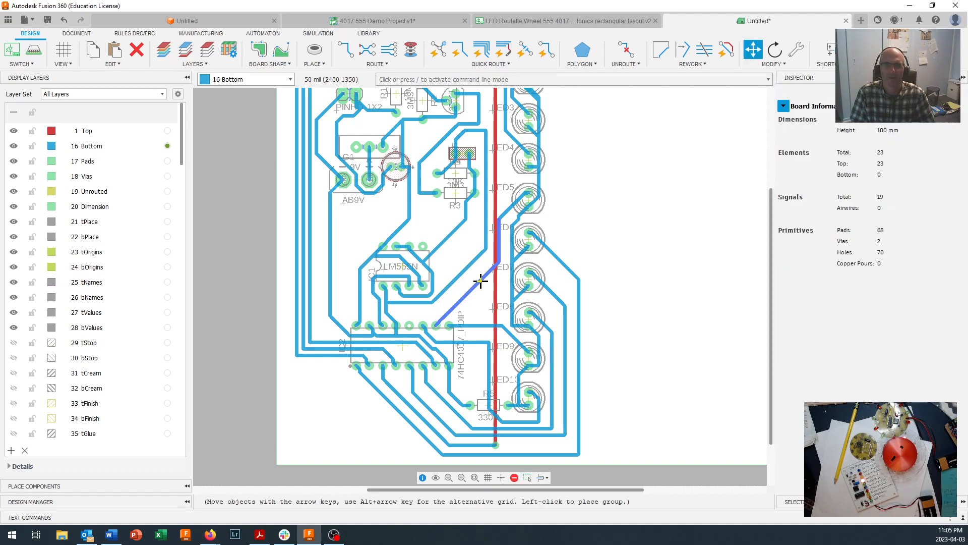
{"action": "left_click", "coordinate": [483, 277]}
Reposition the horizontal GND segment between the LM555N and the 74HC4017 to run midway between the two chips' pad rows.
{"action": "scroll", "coordinate": [474, 278], "scroll_direction": "down", "scroll_amount": 1}
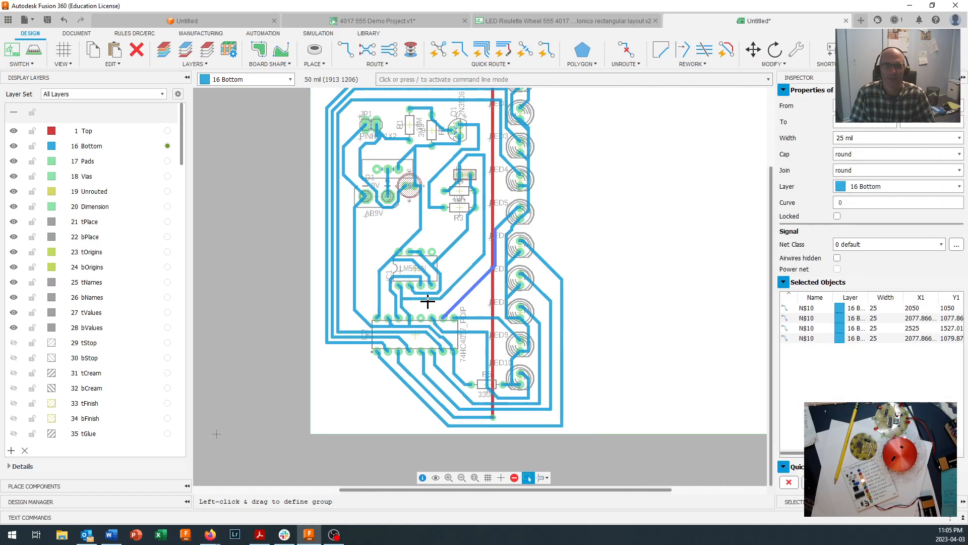
{"action": "key", "text": "m"}
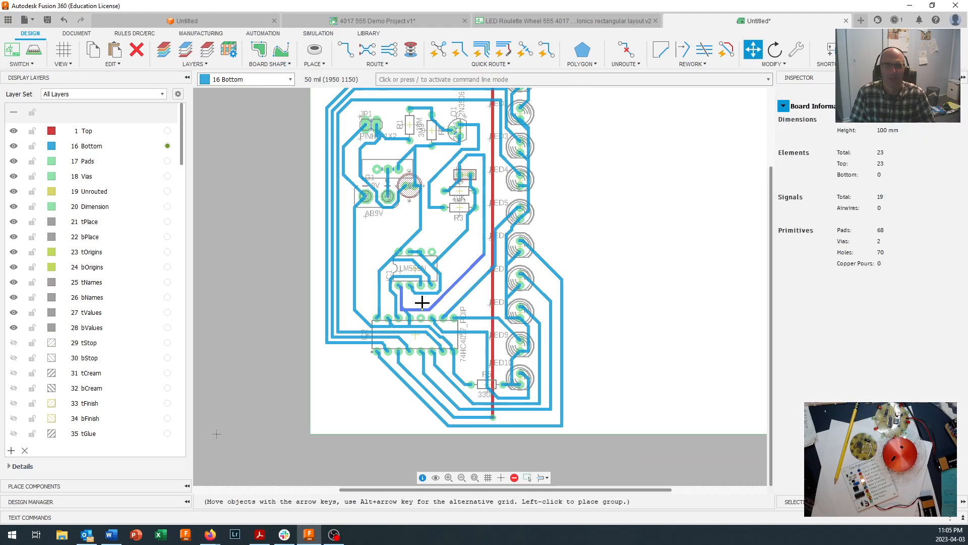
{"action": "left_click", "coordinate": [400, 301]}
{"action": "key", "text": "m"}
{"action": "left_click", "coordinate": [402, 299]}
{"action": "scroll", "coordinate": [403, 306], "scroll_direction": "up", "scroll_amount": 5}
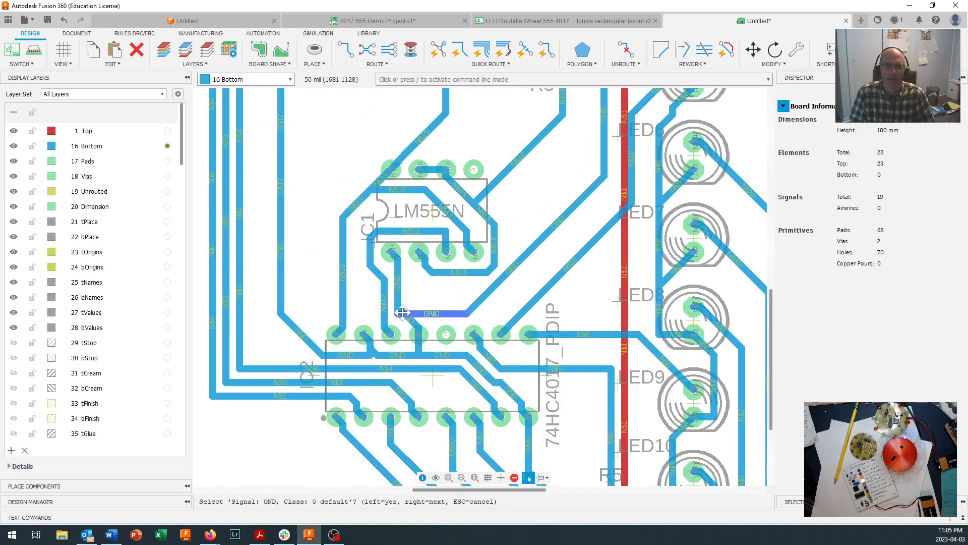
{"action": "left_click", "coordinate": [404, 308]}
{"action": "left_click", "coordinate": [413, 308]}
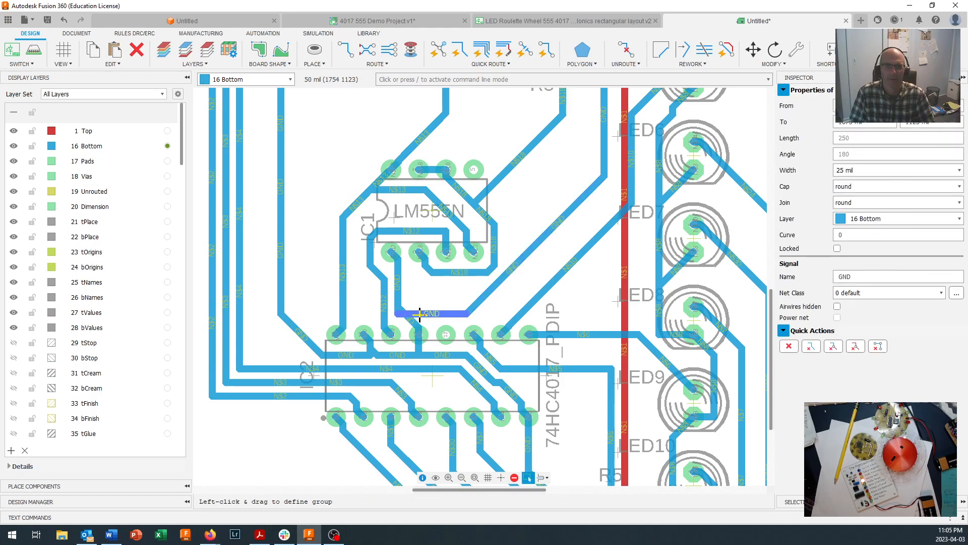
{"action": "left_click", "coordinate": [418, 308]}
{"action": "left_click", "coordinate": [400, 298]}
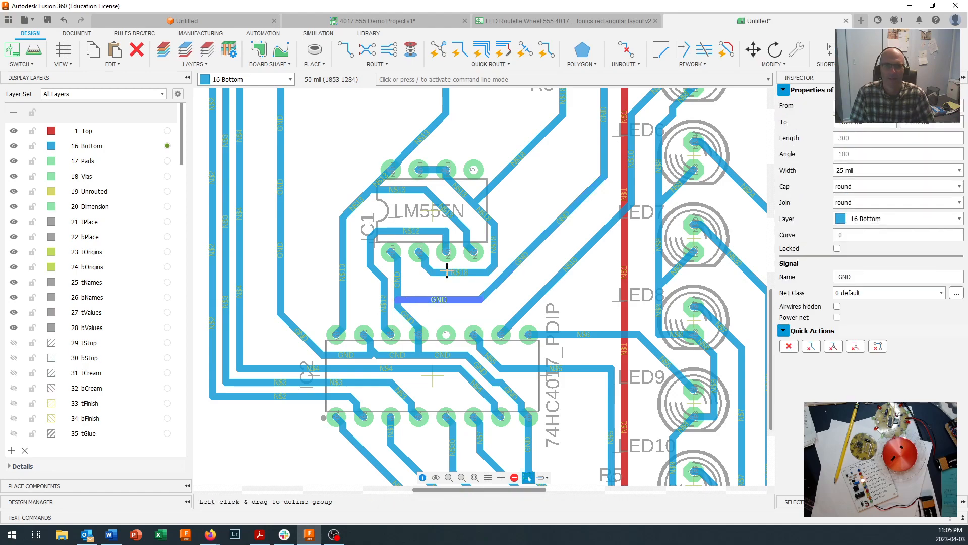
Widen the N$18 loop around the LM555N by moving its lower horizontal and outer vertical segments away from the pads.
{"action": "left_click", "coordinate": [443, 275]}
{"action": "left_click", "coordinate": [461, 279]}
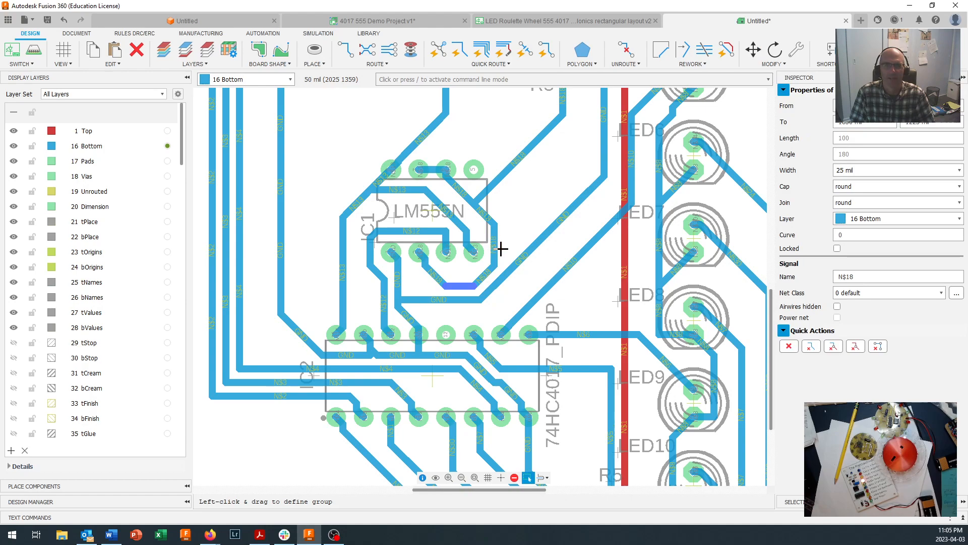
{"action": "left_click", "coordinate": [501, 250]}
{"action": "left_click", "coordinate": [508, 245]}
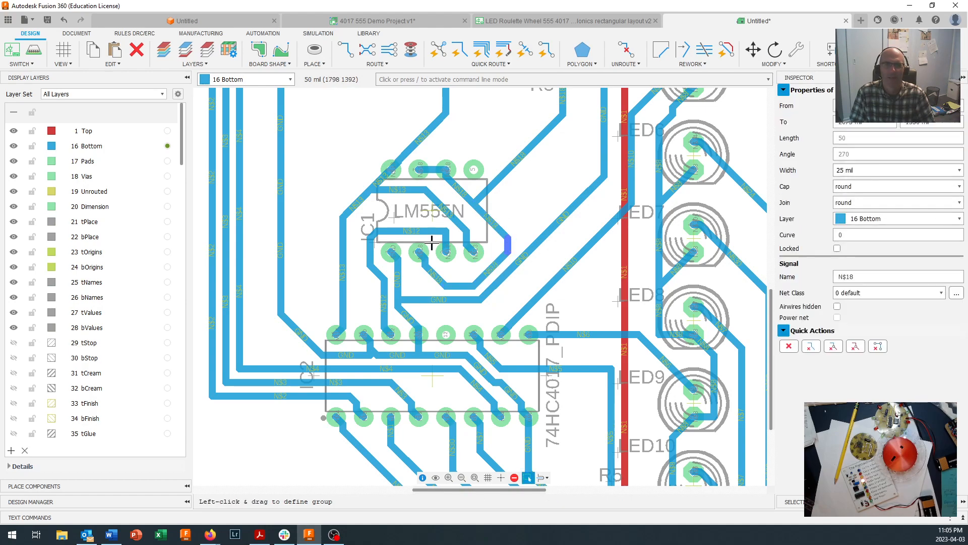
Shift the diagonal N$13 segment above the LM555N away from the chip's second upper-row pad.
{"action": "scroll", "coordinate": [457, 197], "scroll_direction": "down", "scroll_amount": 2}
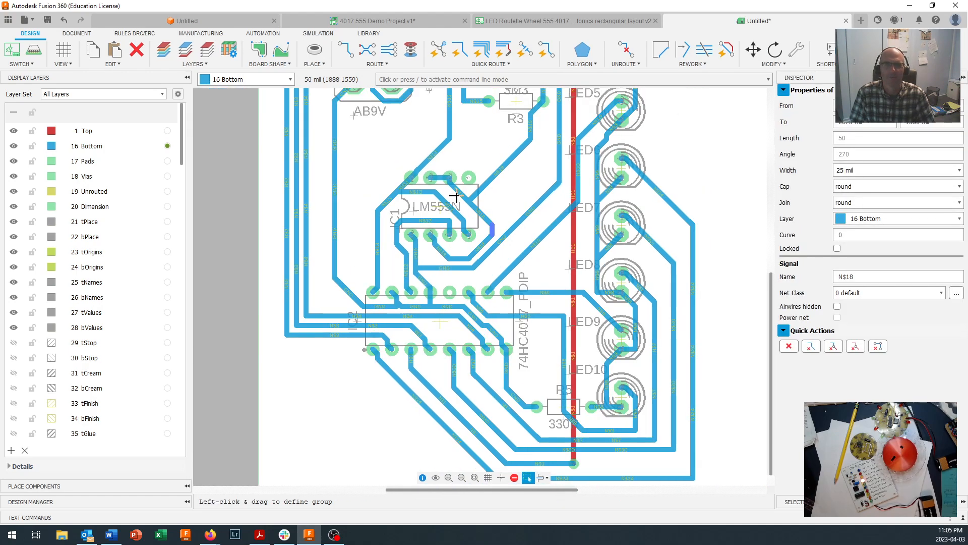
{"action": "left_click", "coordinate": [429, 156]}
{"action": "left_click", "coordinate": [432, 155]}
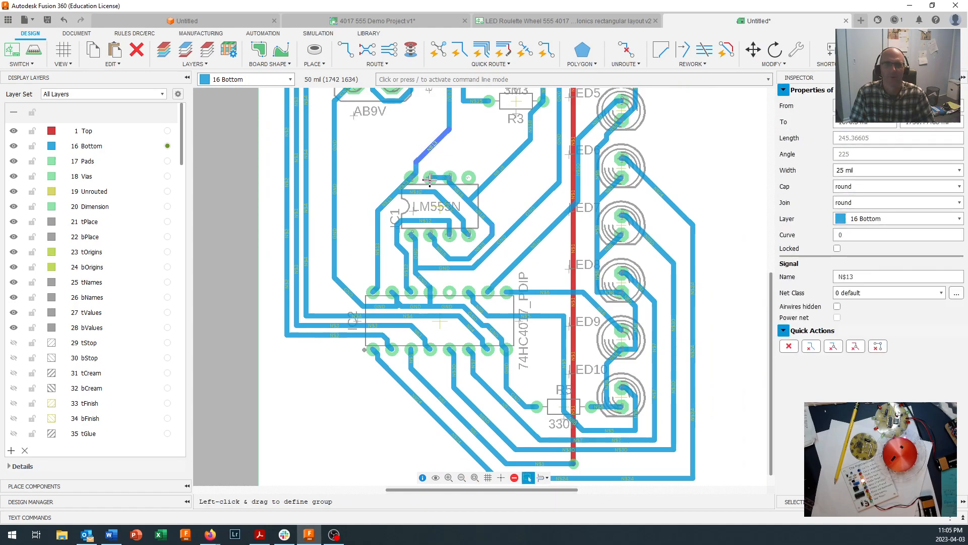
Reroute the N$12 loop inside the LM555N by moving its vertical and diagonal segments away from the neighbouring lower-row pads.
{"action": "scroll", "coordinate": [433, 179], "scroll_direction": "down", "scroll_amount": 1}
{"action": "scroll", "coordinate": [414, 237], "scroll_direction": "up", "scroll_amount": 2}
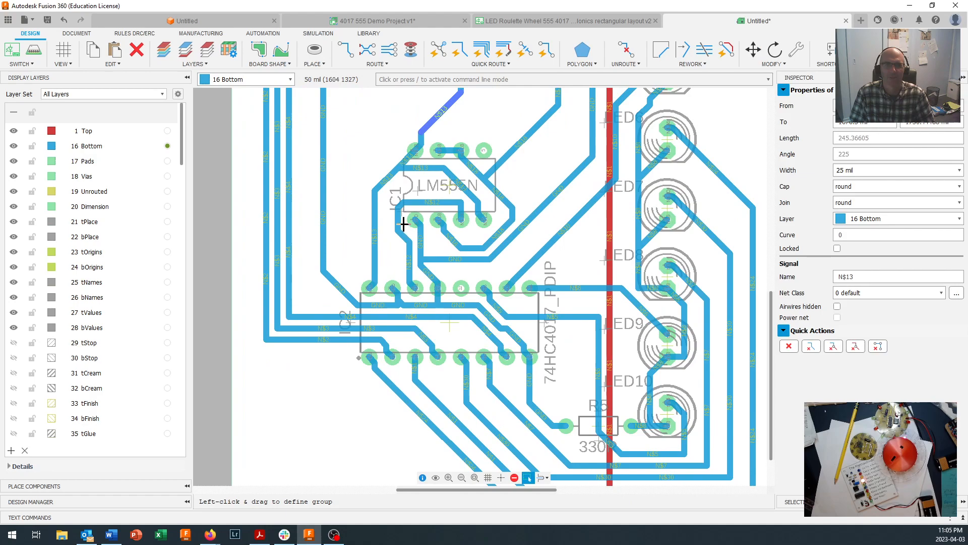
{"action": "left_click_drag", "start_coordinate": [396, 220], "coordinate": [456, 197]}
{"action": "left_click", "coordinate": [386, 218]}
{"action": "left_click", "coordinate": [411, 202]}
{"action": "left_click", "coordinate": [460, 193]}
{"action": "left_click", "coordinate": [456, 196]}
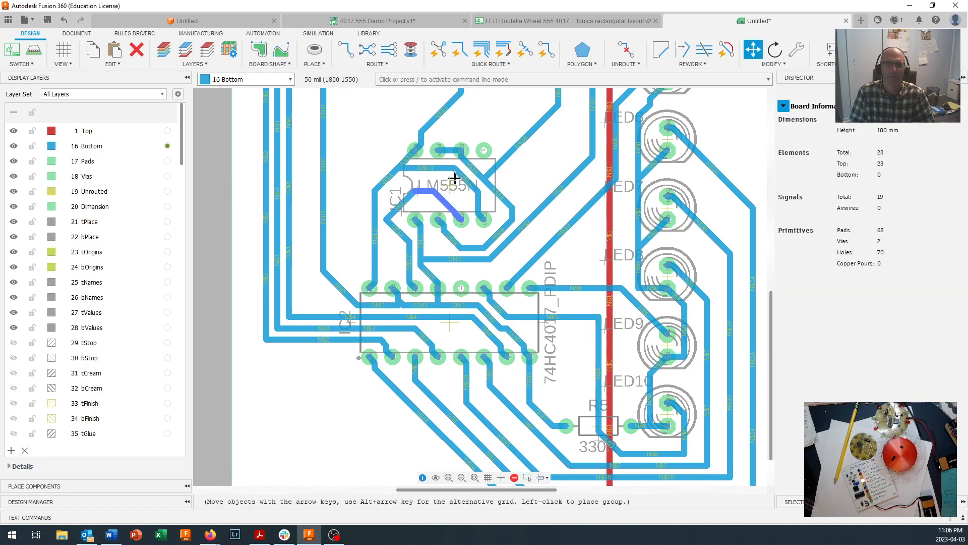
{"action": "left_click", "coordinate": [452, 194]}
{"action": "left_click", "coordinate": [444, 202]}
{"action": "left_click", "coordinate": [452, 194]}
{"action": "scroll", "coordinate": [424, 193], "scroll_direction": "down", "scroll_amount": 2}
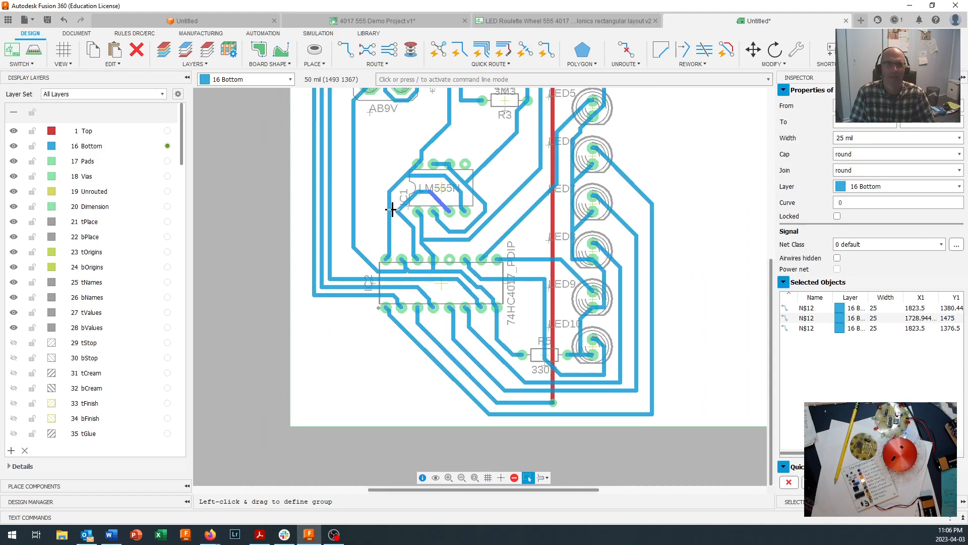
Move the vertical N$13 segment between the LM555N and 74HC4017 outward to X 1425 mil, away from the N$12 loop.
{"action": "key", "text": "m"}
{"action": "left_click", "coordinate": [382, 204]}
{"action": "scroll", "coordinate": [367, 201], "scroll_direction": "down", "scroll_amount": 5}
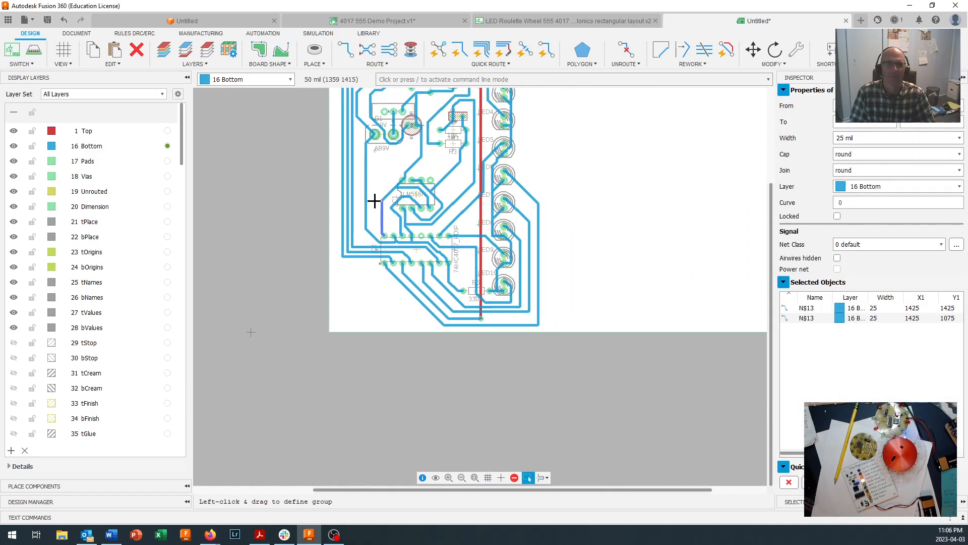
Move the outer vertical trace between JP1 and AB9V away from the board-edge runs, and shift the adjacent N$14 vertical segment to X 1372.5 mil.
{"action": "scroll", "coordinate": [378, 254], "scroll_direction": "up", "scroll_amount": 3}
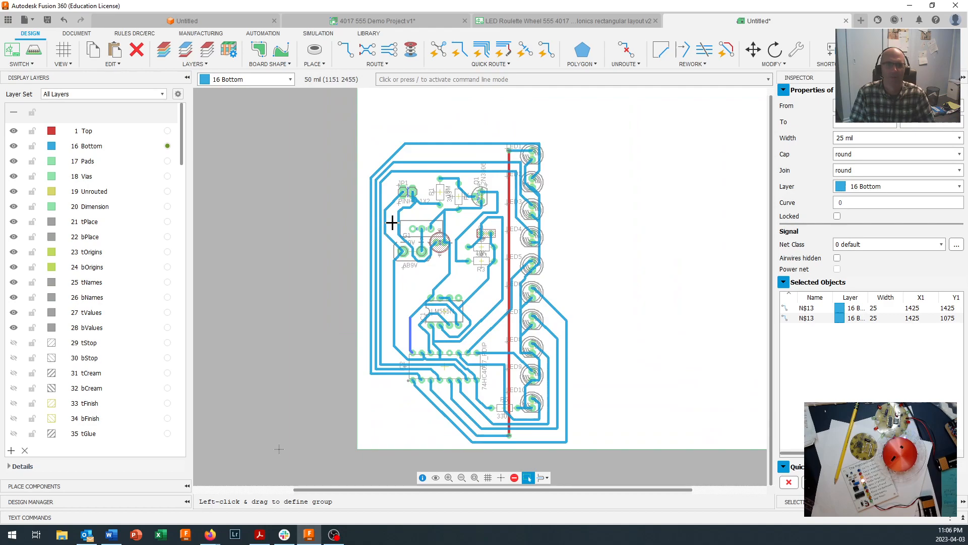
{"action": "key", "text": "m"}
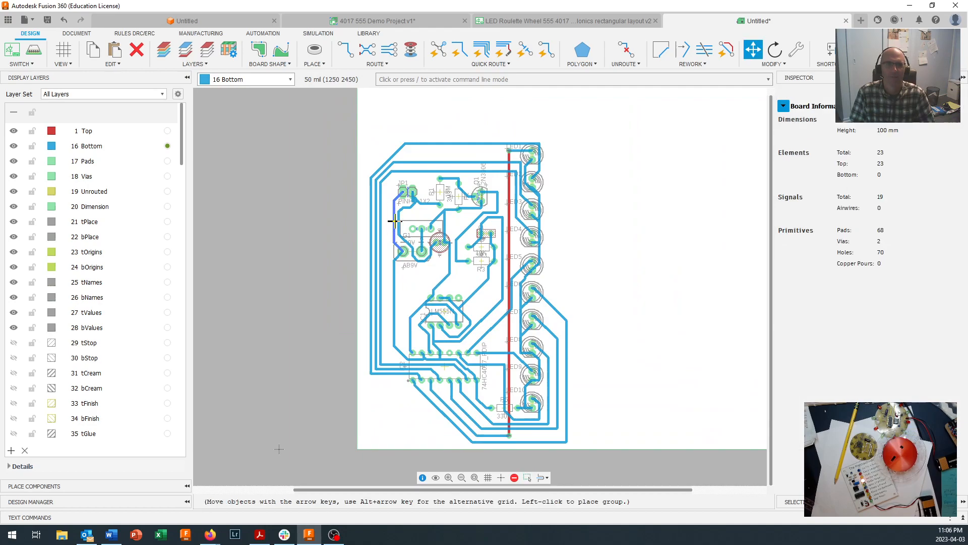
{"action": "left_click", "coordinate": [395, 221]}
{"action": "key", "text": "m"}
{"action": "left_click", "coordinate": [408, 219]}
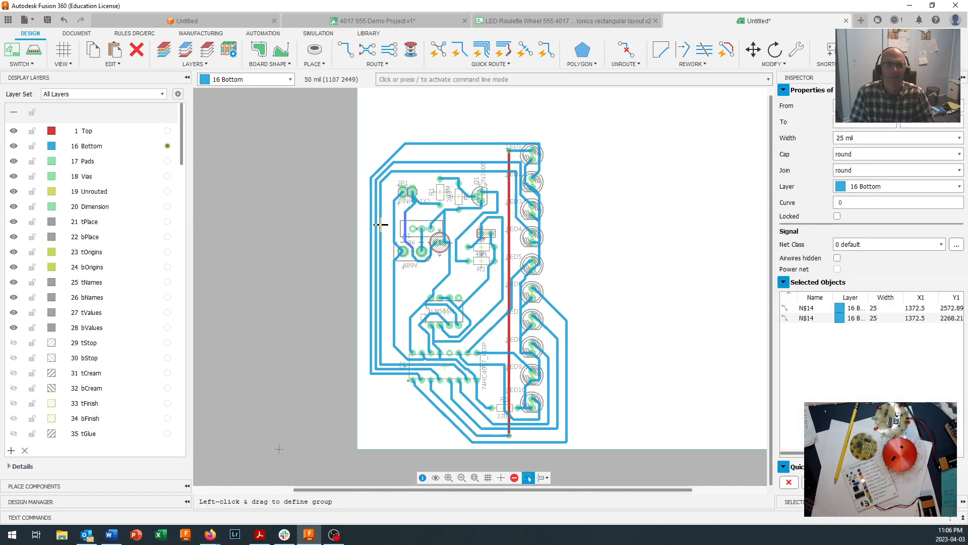
Adjust the spacing of the three long parallel vertical runs N$4, N$3 and N$2 along the board's left side.
{"action": "key", "text": "m"}
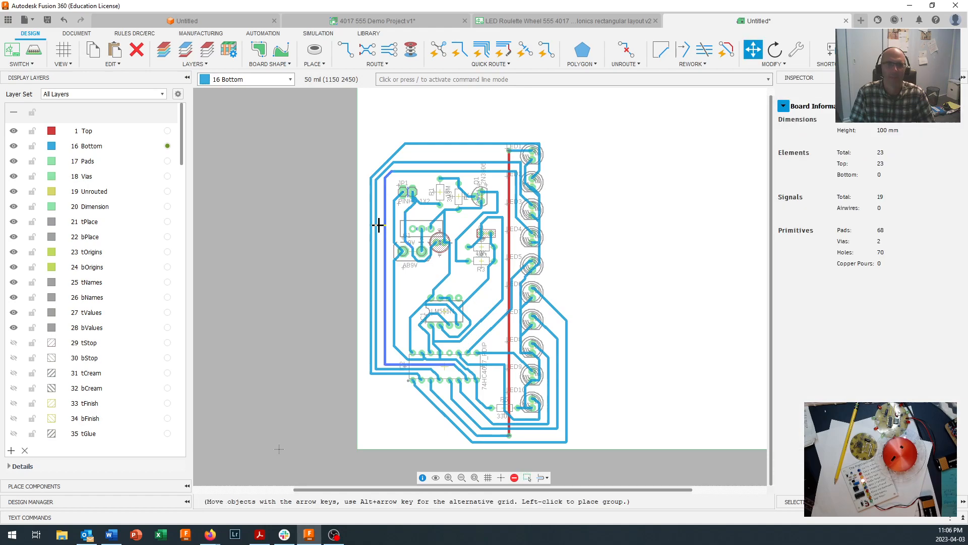
{"action": "key", "text": "Left"}
{"action": "left_click", "coordinate": [381, 226]}
{"action": "left_click", "coordinate": [382, 226]}
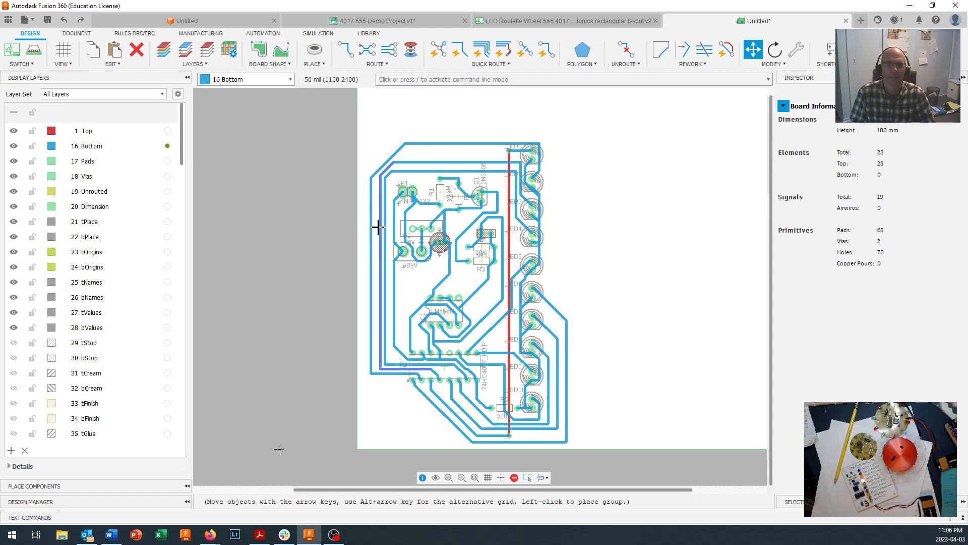
{"action": "left_click", "coordinate": [371, 229]}
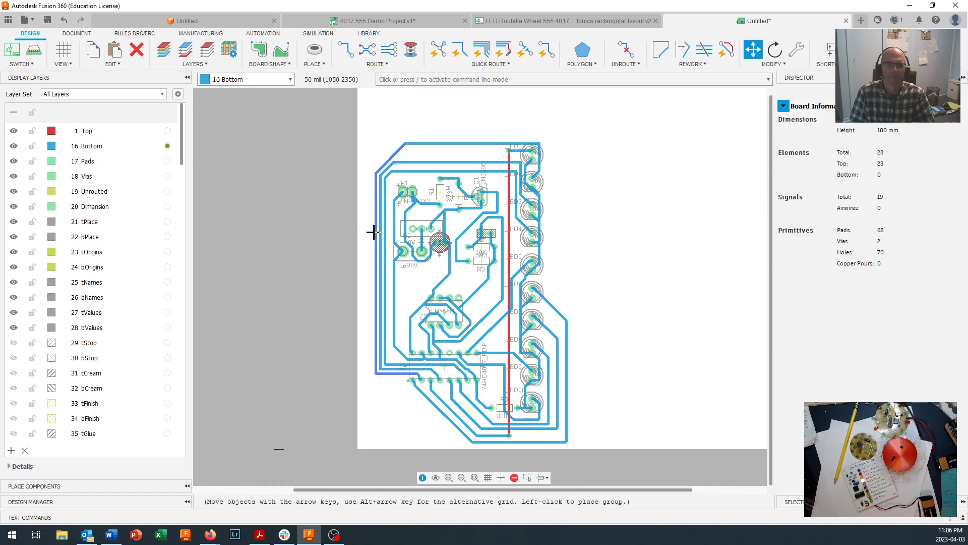
{"action": "left_click", "coordinate": [378, 231]}
{"action": "left_click", "coordinate": [380, 232]}
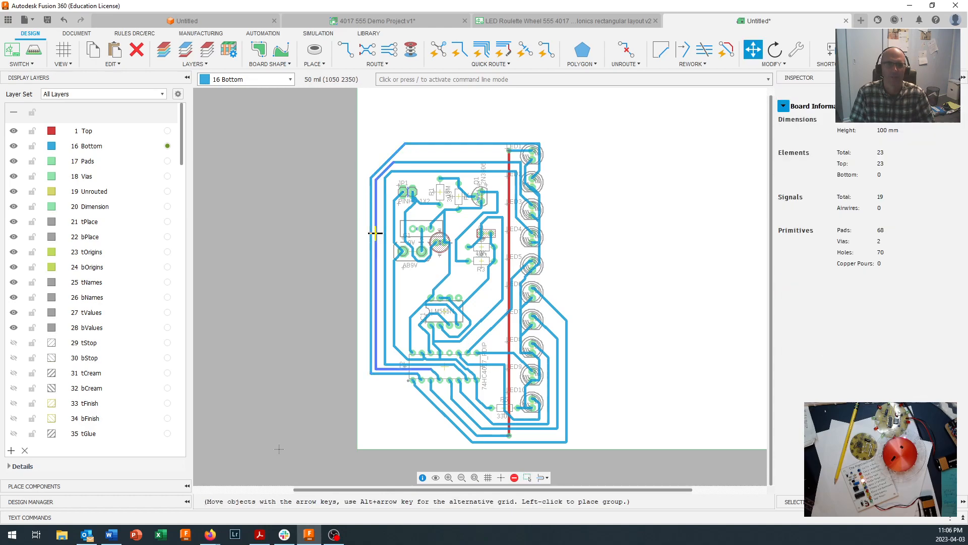
{"action": "left_click", "coordinate": [378, 191]}
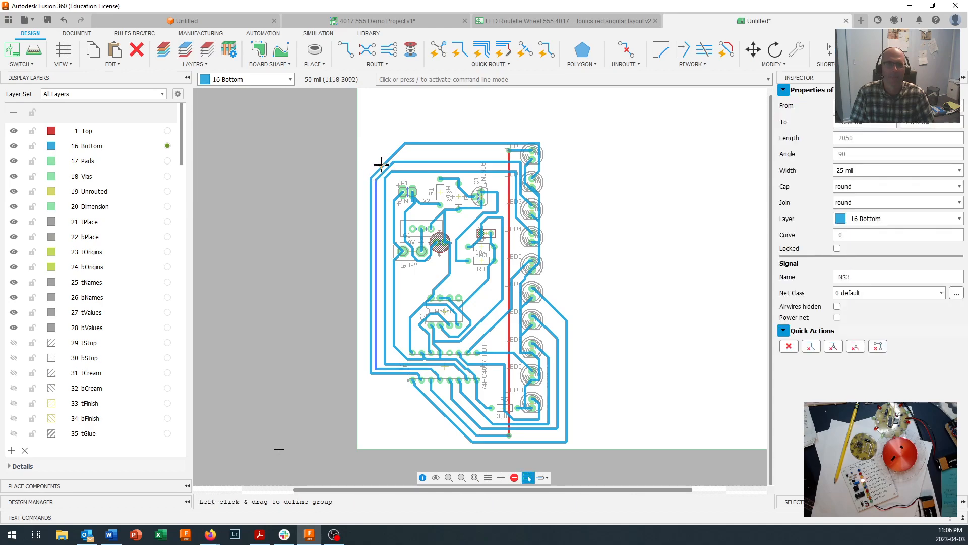
Shift the diagonal corner segments of N$2, N$3 and N$4 above JP1 to even out their spacing.
{"action": "left_click", "coordinate": [379, 161]}
{"action": "left_click", "coordinate": [379, 159]}
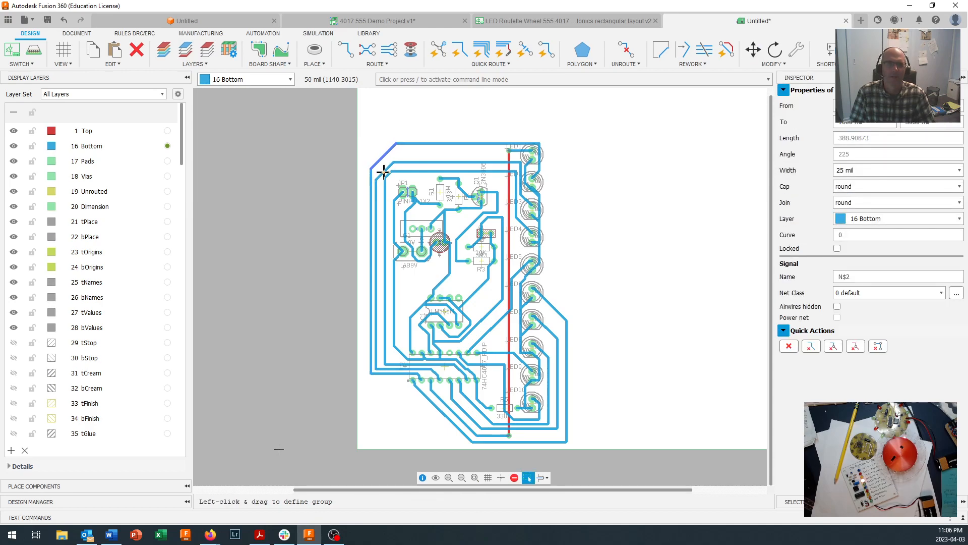
{"action": "left_click", "coordinate": [381, 163]}
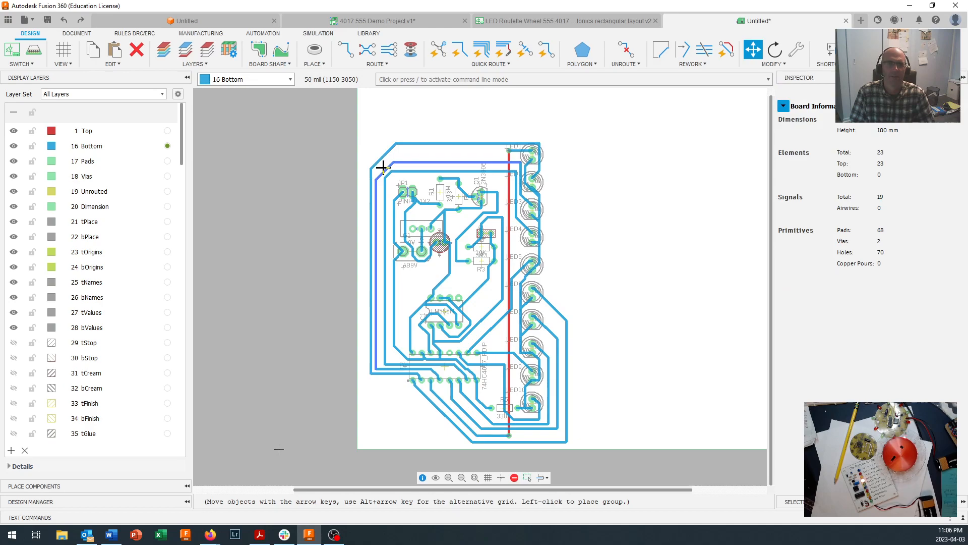
{"action": "left_click", "coordinate": [391, 176]}
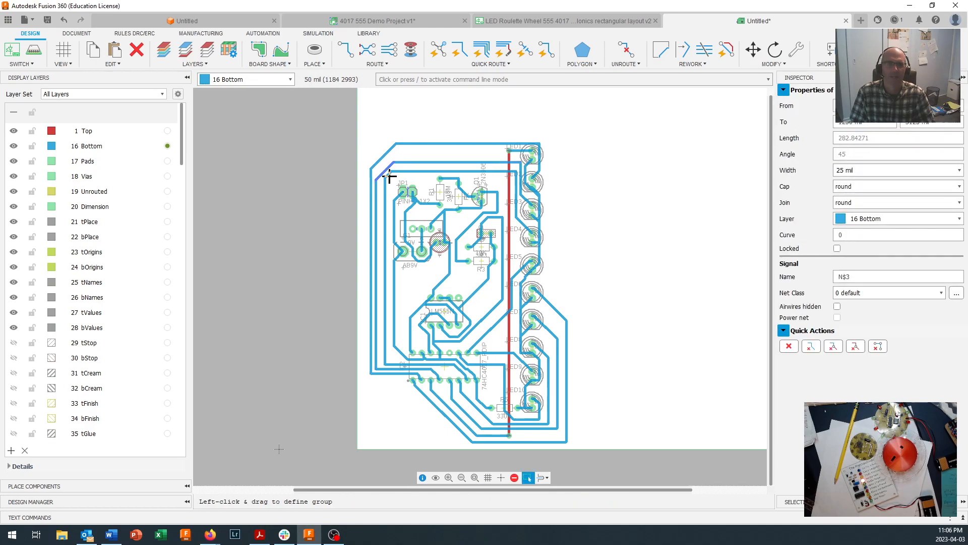
{"action": "left_click", "coordinate": [388, 175]}
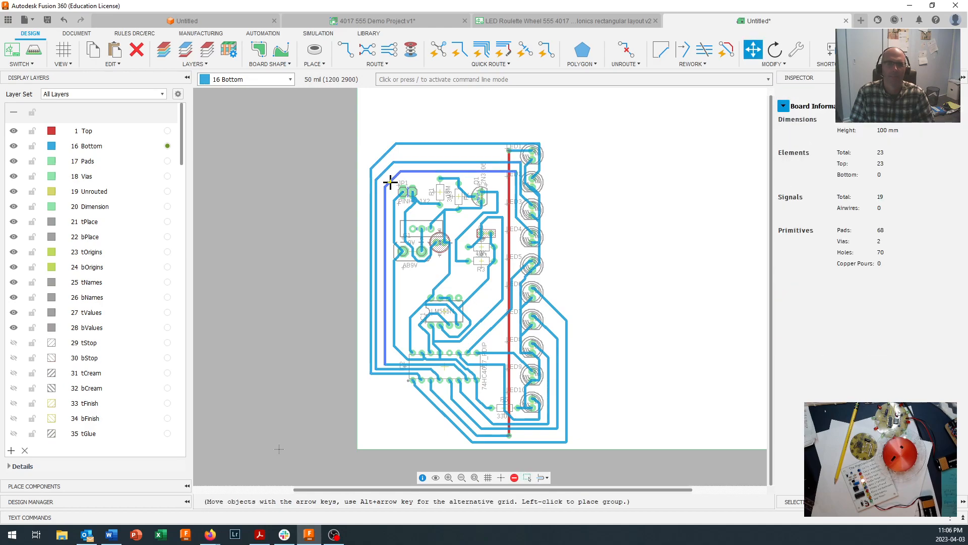
{"action": "left_click", "coordinate": [390, 183]}
Examine the whole board's routing, including the chip area and both ends of the long top-layer trace beside the LEDs.
{"action": "scroll", "coordinate": [458, 284], "scroll_direction": "down", "scroll_amount": 2}
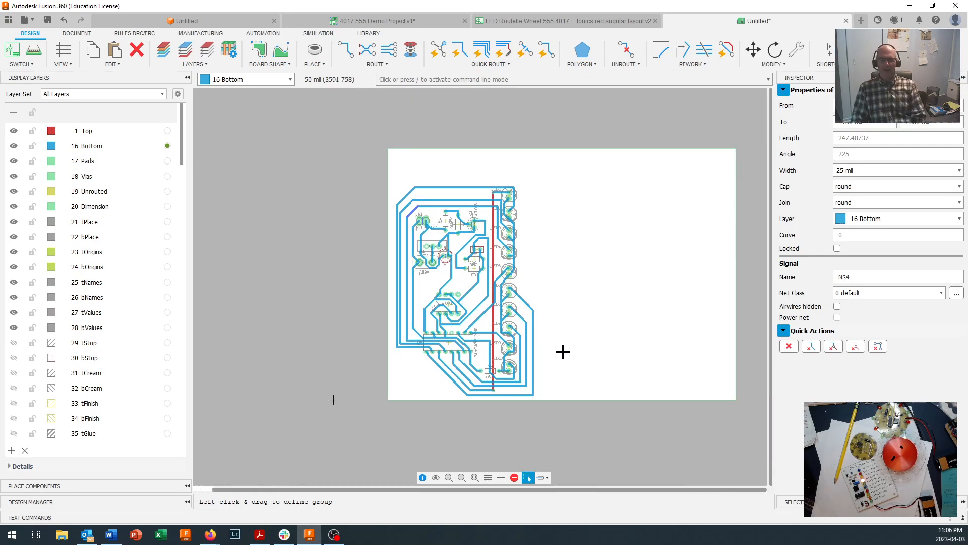
{"action": "scroll", "coordinate": [445, 382], "scroll_direction": "up", "scroll_amount": 2}
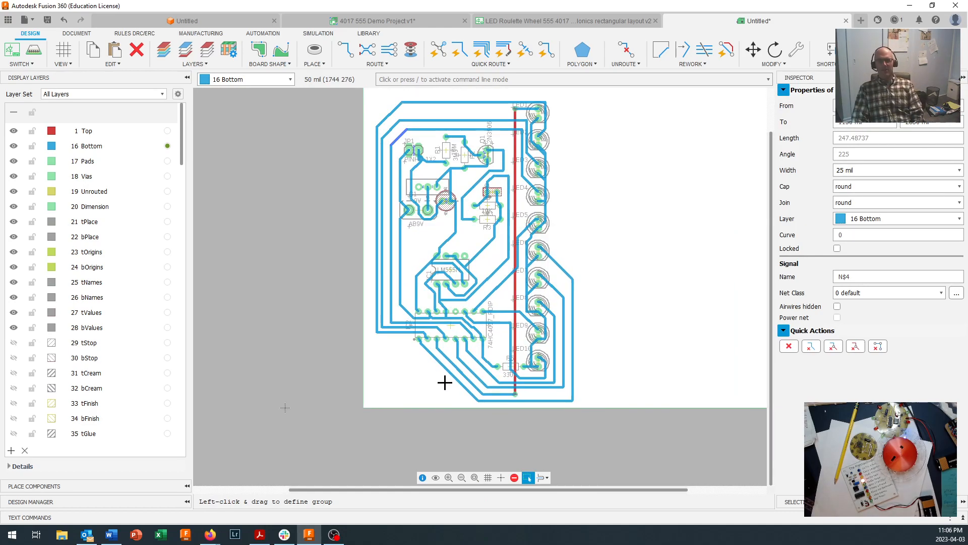
{"action": "scroll", "coordinate": [459, 340], "scroll_direction": "up", "scroll_amount": 2}
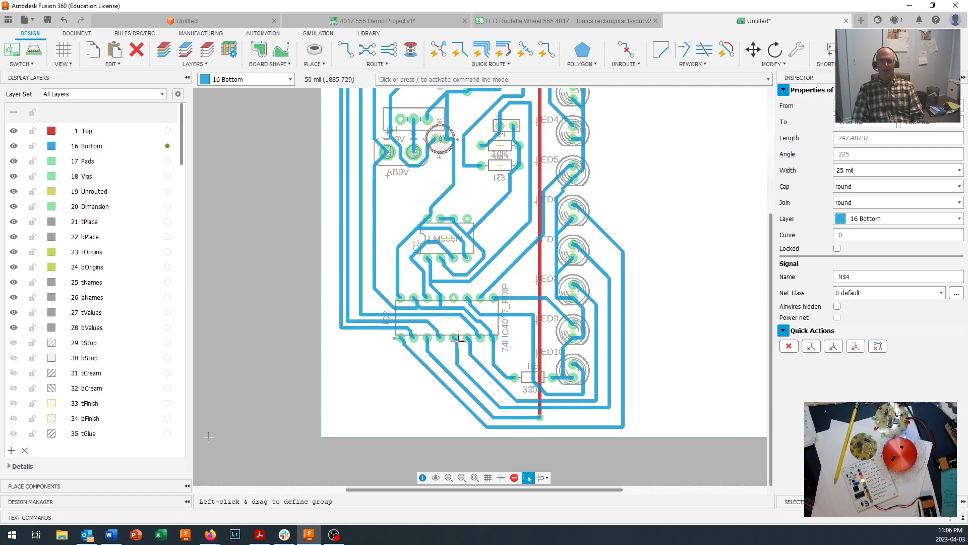
{"action": "scroll", "coordinate": [459, 341], "scroll_direction": "down", "scroll_amount": 3}
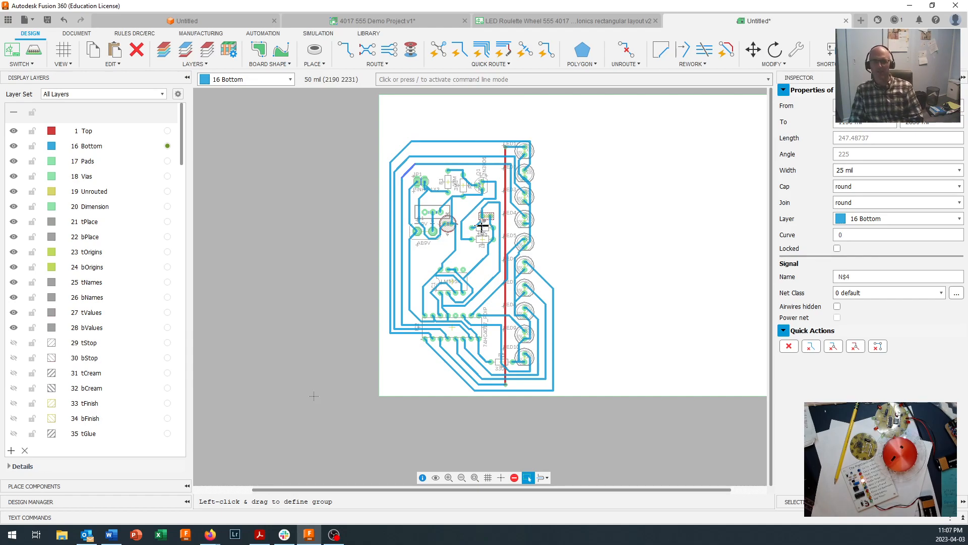
{"action": "scroll", "coordinate": [484, 197], "scroll_direction": "up", "scroll_amount": 3}
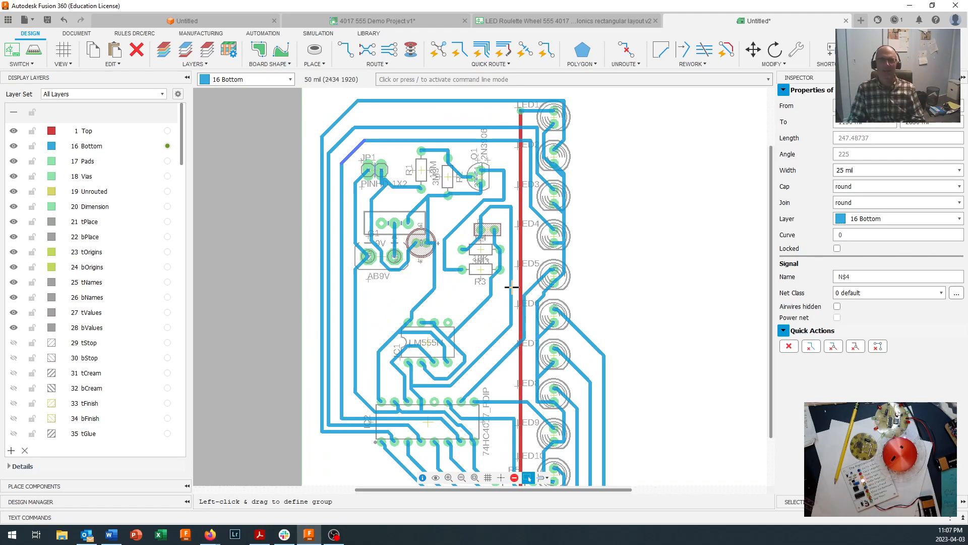
{"action": "scroll", "coordinate": [482, 298], "scroll_direction": "down", "scroll_amount": 3}
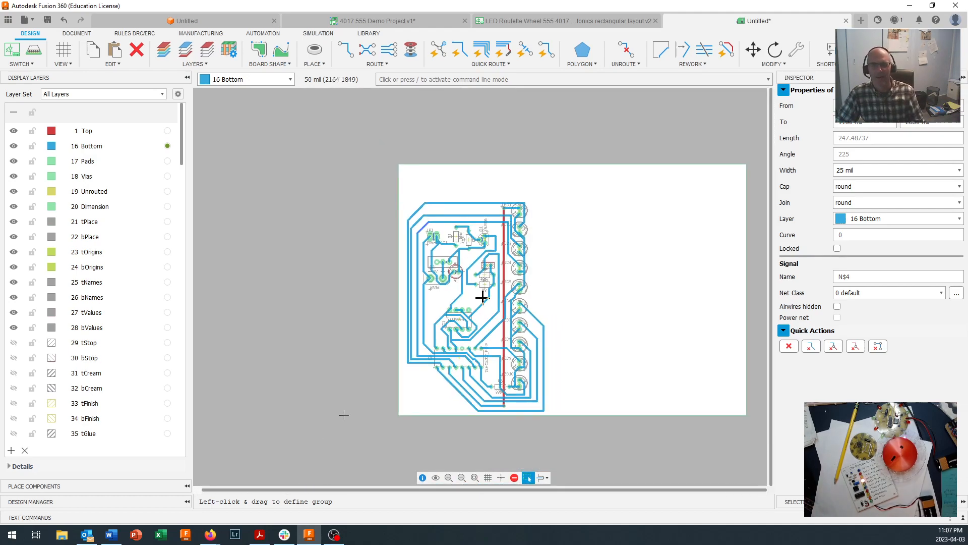
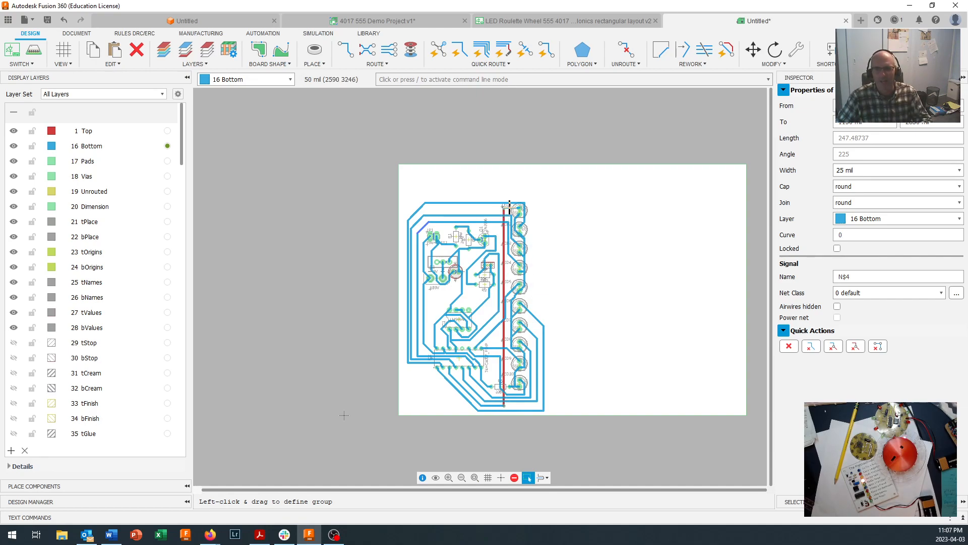
{"action": "scroll", "coordinate": [505, 210], "scroll_direction": "up", "scroll_amount": 1}
{"action": "scroll", "coordinate": [506, 210], "scroll_direction": "up", "scroll_amount": 1}
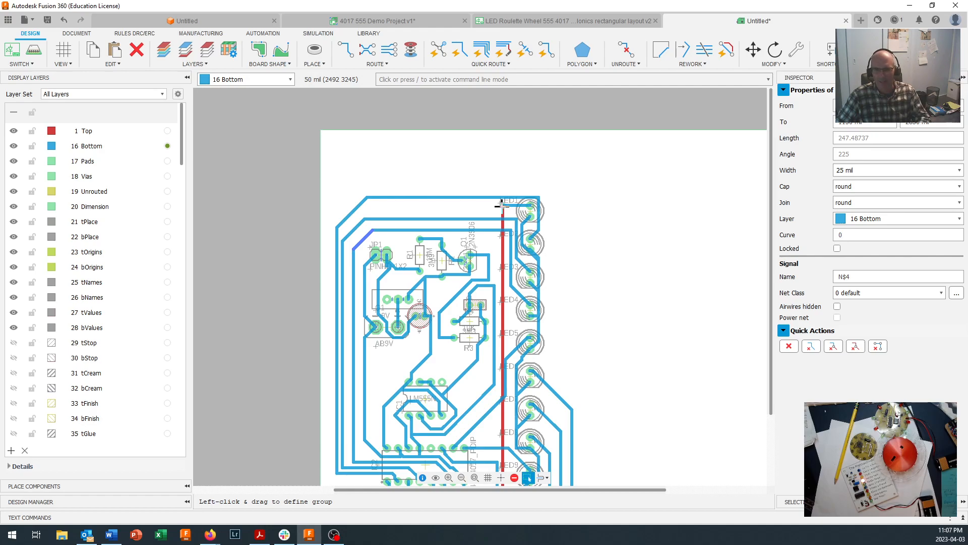
{"action": "scroll", "coordinate": [501, 205], "scroll_direction": "down", "scroll_amount": 4}
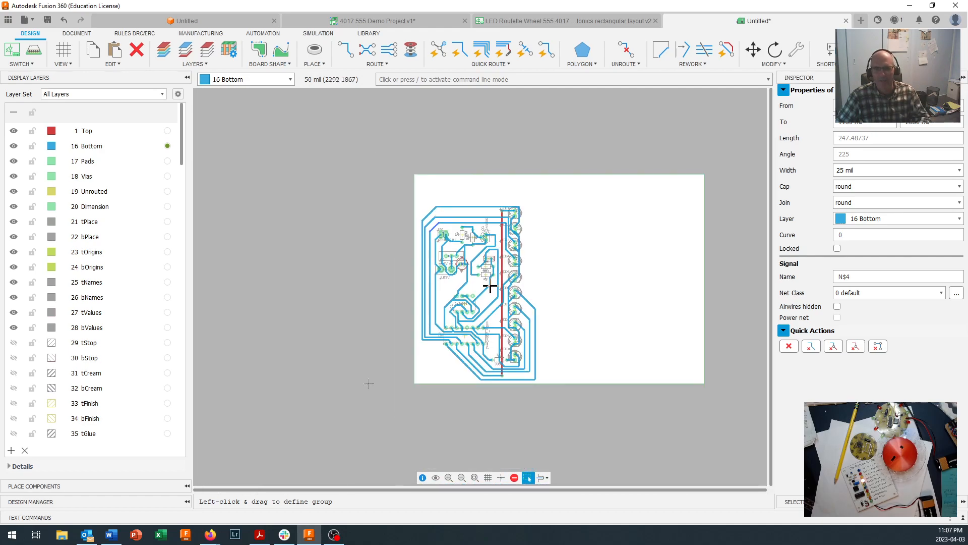
{"action": "scroll", "coordinate": [506, 375], "scroll_direction": "up", "scroll_amount": 4}
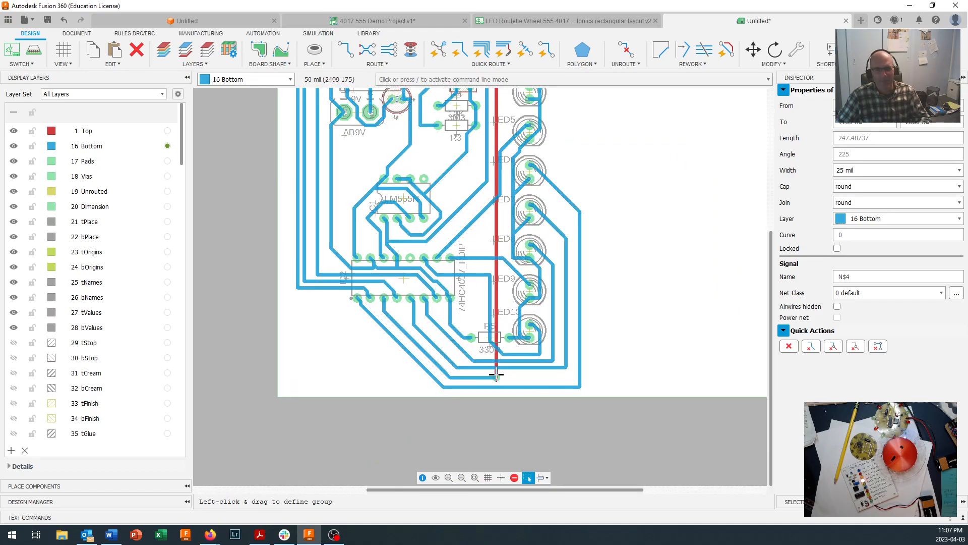
{"action": "scroll", "coordinate": [496, 375], "scroll_direction": "up", "scroll_amount": 1}
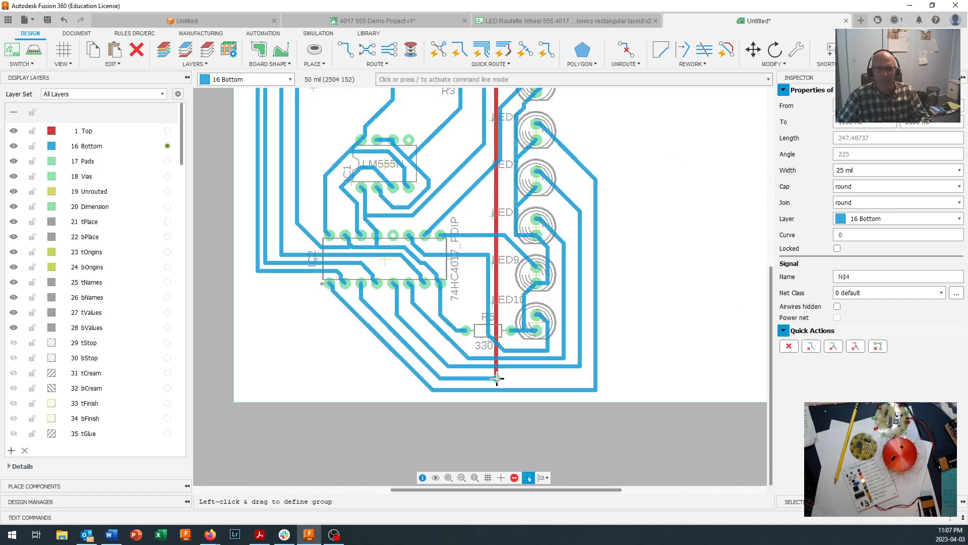
{"action": "scroll", "coordinate": [497, 379], "scroll_direction": "down", "scroll_amount": 2}
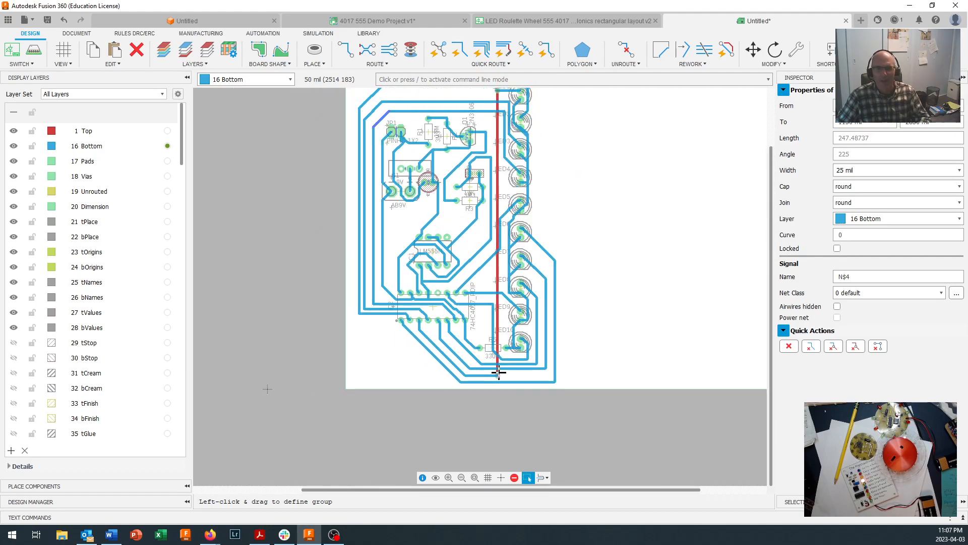
{"action": "scroll", "coordinate": [499, 372], "scroll_direction": "up", "scroll_amount": 2}
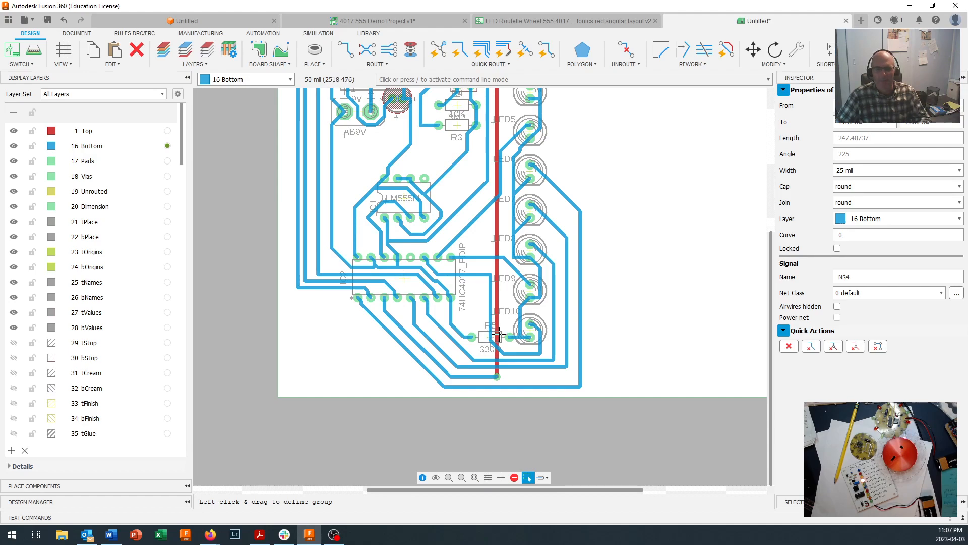
Move resistor R5 clear of the top-layer trace to X 2250, Y 550 mil, and shift the bottom-layer trace running between its pads.
{"action": "scroll", "coordinate": [493, 340], "scroll_direction": "up", "scroll_amount": 2}
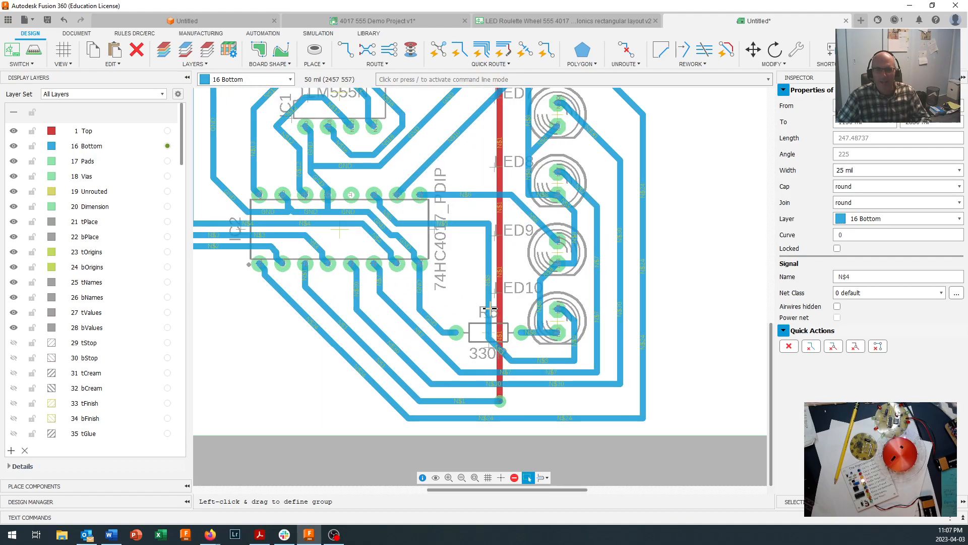
{"action": "left_click", "coordinate": [487, 334]}
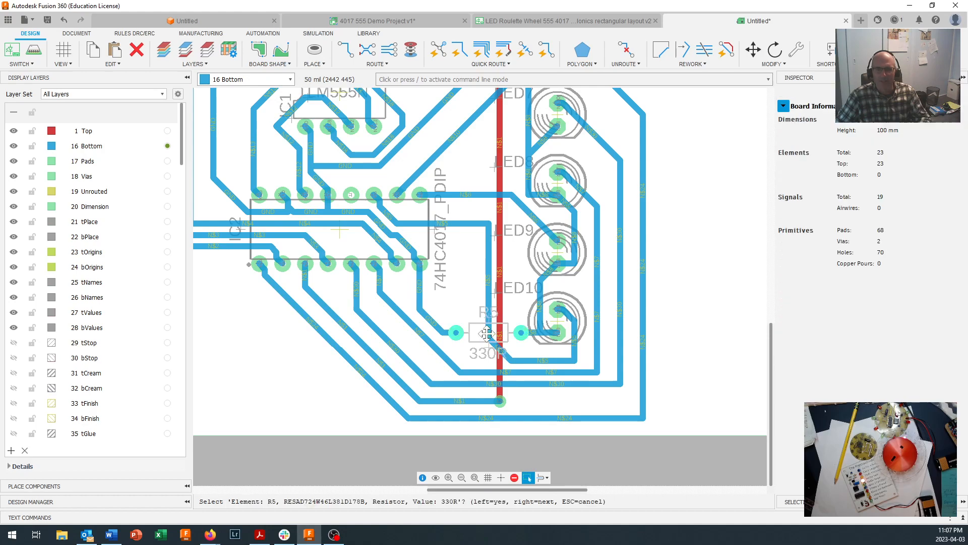
{"action": "left_click", "coordinate": [487, 334]}
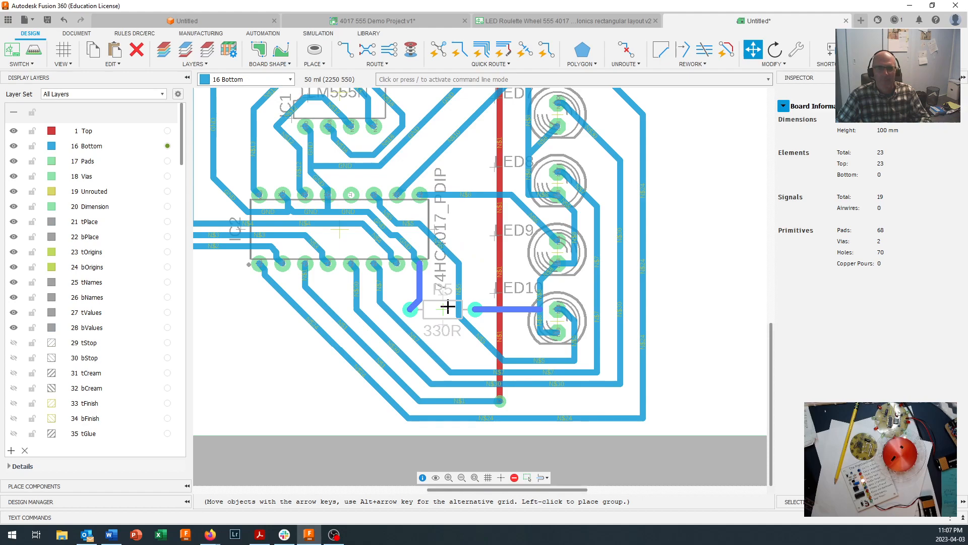
{"action": "left_click", "coordinate": [447, 306]}
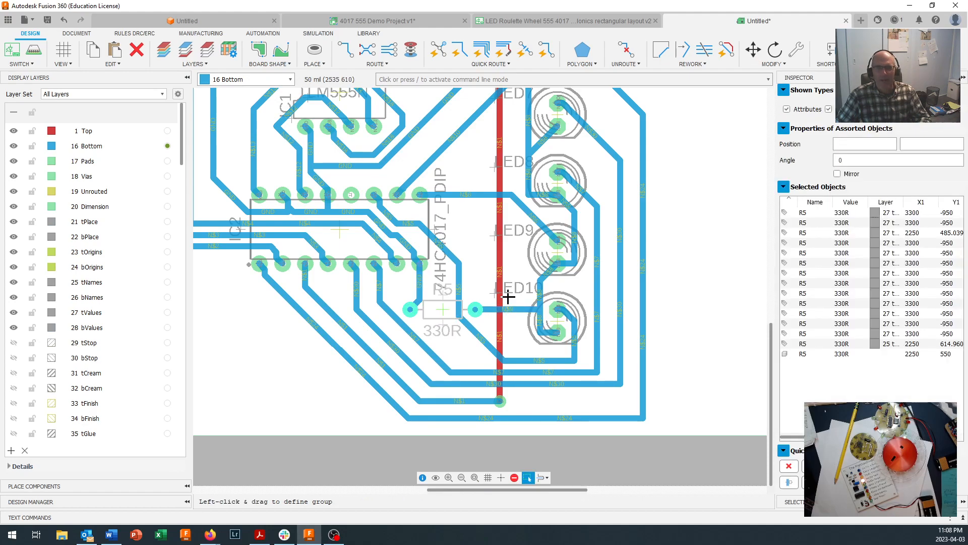
{"action": "scroll", "coordinate": [499, 292], "scroll_direction": "down", "scroll_amount": 4}
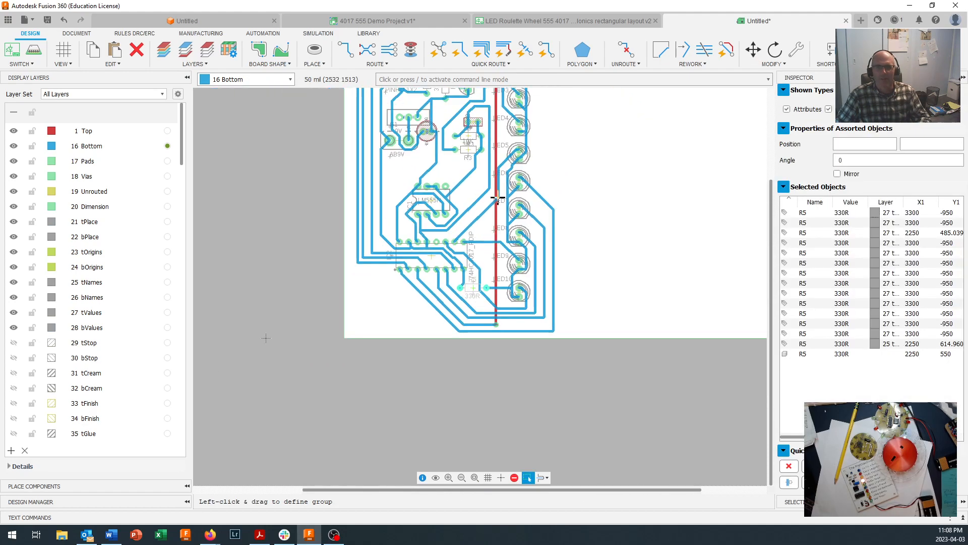
{"action": "scroll", "coordinate": [489, 205], "scroll_direction": "up", "scroll_amount": 2}
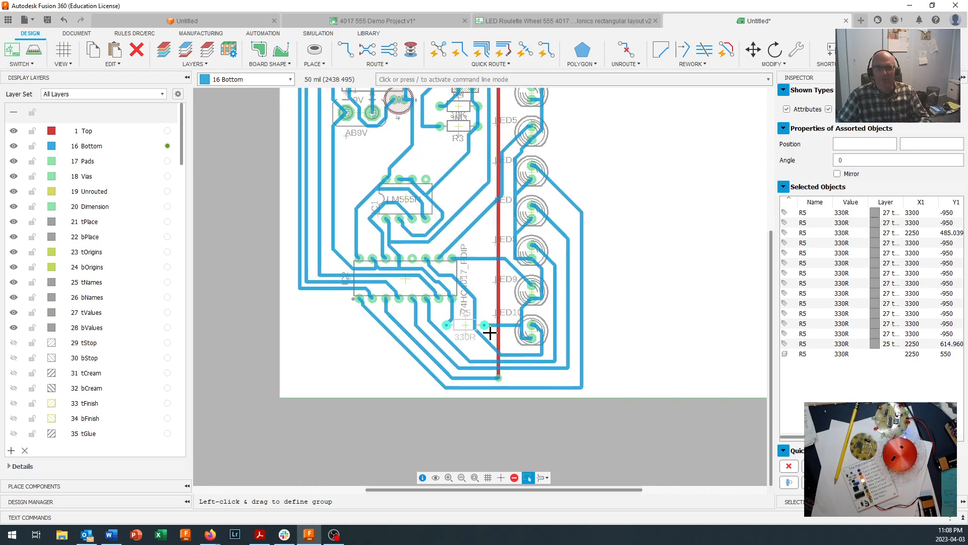
Shift the vertical N$5 trace segment between R5's pads to centre it in the gap.
{"action": "left_click_drag", "start_coordinate": [473, 307], "coordinate": [467, 308]}
{"action": "left_click", "coordinate": [467, 308]}
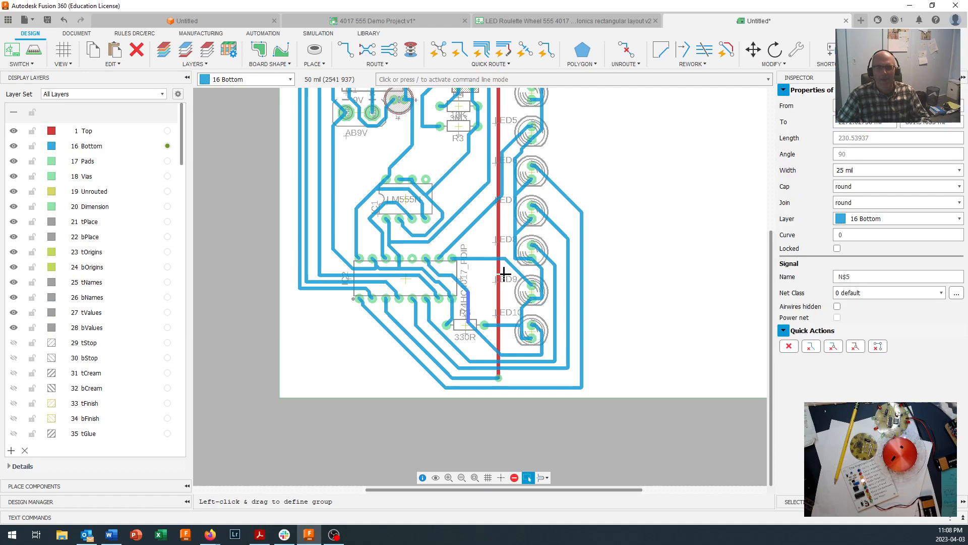
Examine the whole board's routing, checking trace spacing around the LM555N, the 4017 chip and resistor R5.
{"action": "scroll", "coordinate": [502, 276], "scroll_direction": "down", "scroll_amount": 3}
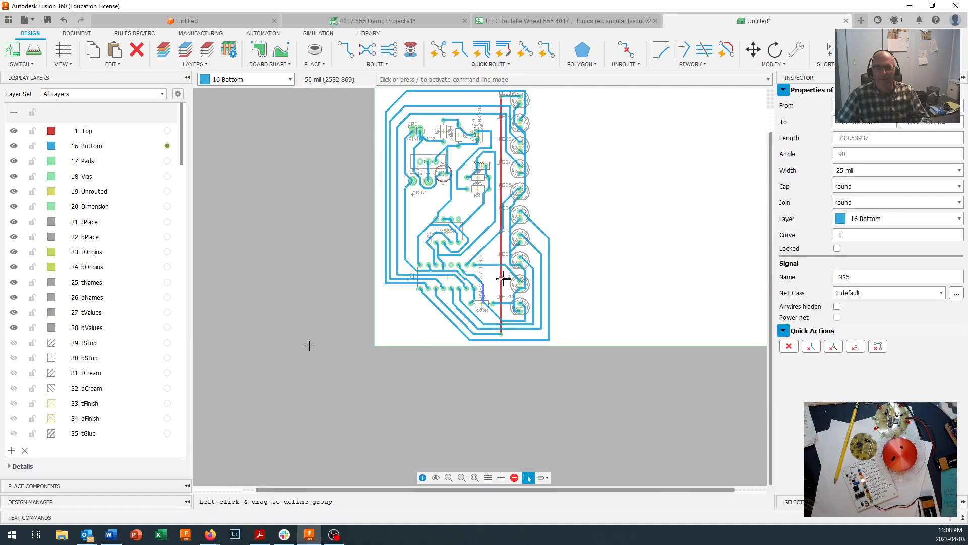
{"action": "scroll", "coordinate": [495, 310], "scroll_direction": "up", "scroll_amount": 1}
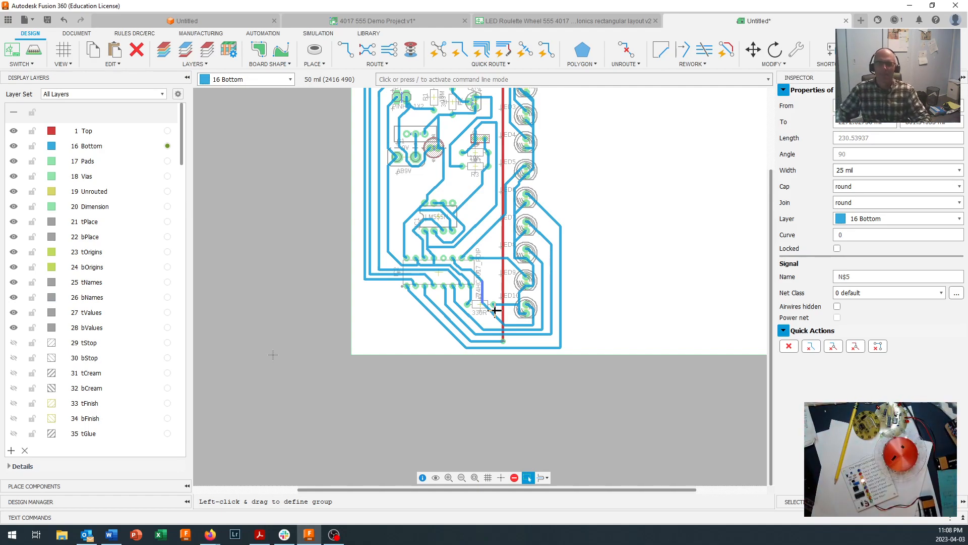
{"action": "scroll", "coordinate": [517, 227], "scroll_direction": "down", "scroll_amount": 3}
{"action": "scroll", "coordinate": [520, 227], "scroll_direction": "up", "scroll_amount": 5}
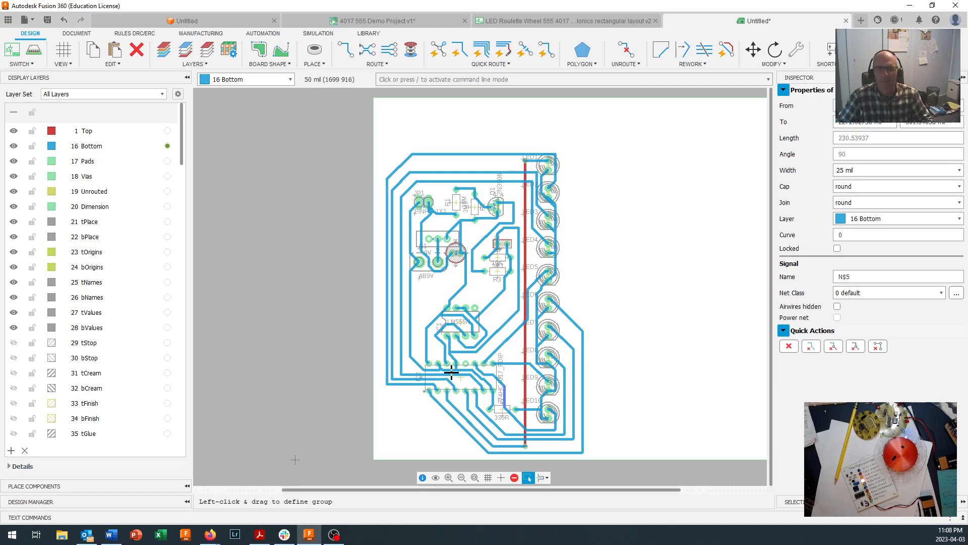
{"action": "middle_click_drag", "start_coordinate": [468, 323], "coordinate": [481, 287]}
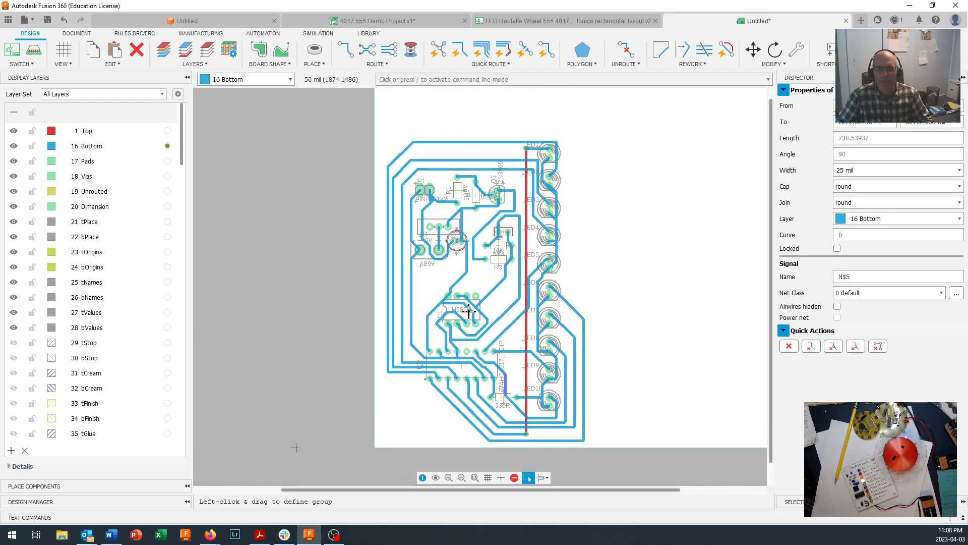
{"action": "scroll", "coordinate": [445, 280], "scroll_direction": "up", "scroll_amount": 2}
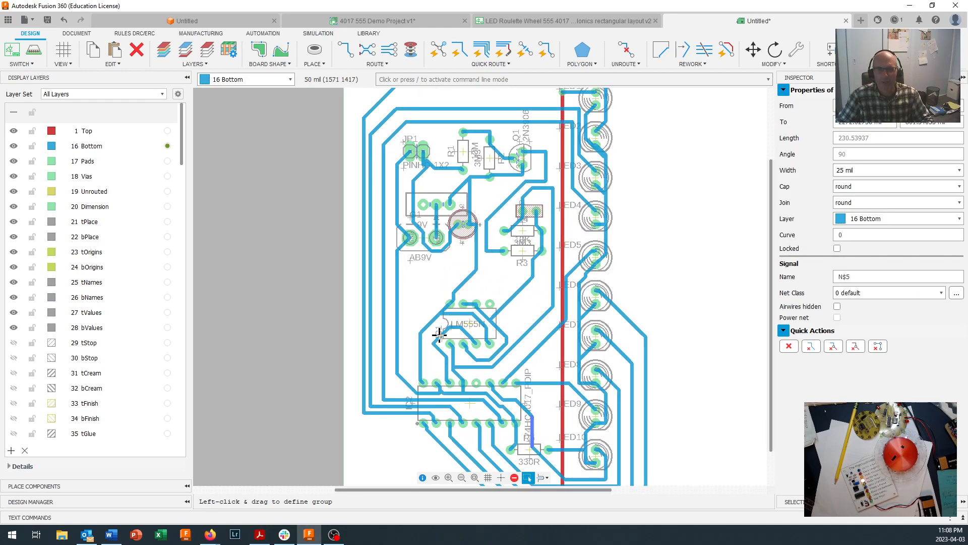
{"action": "scroll", "coordinate": [441, 336], "scroll_direction": "down", "scroll_amount": 1}
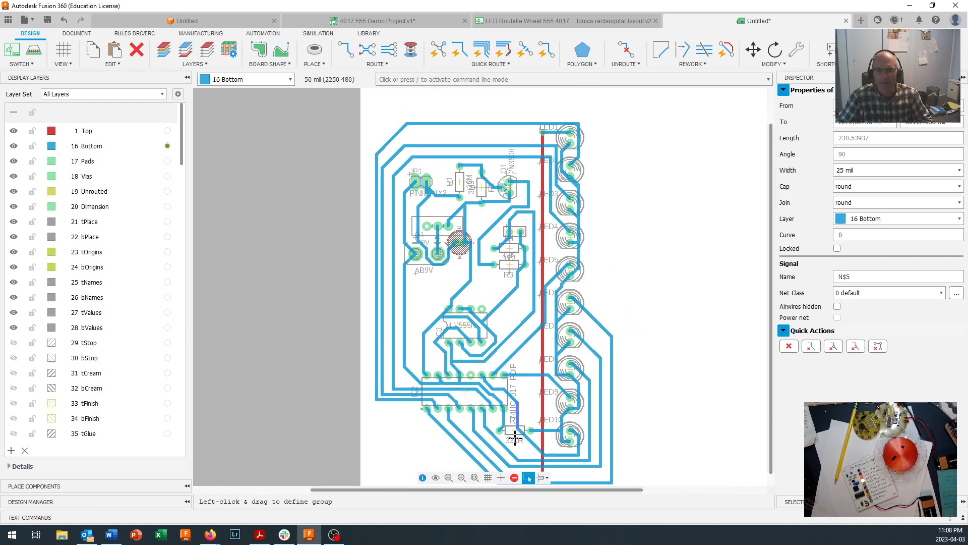
{"action": "scroll", "coordinate": [517, 439], "scroll_direction": "up", "scroll_amount": 3}
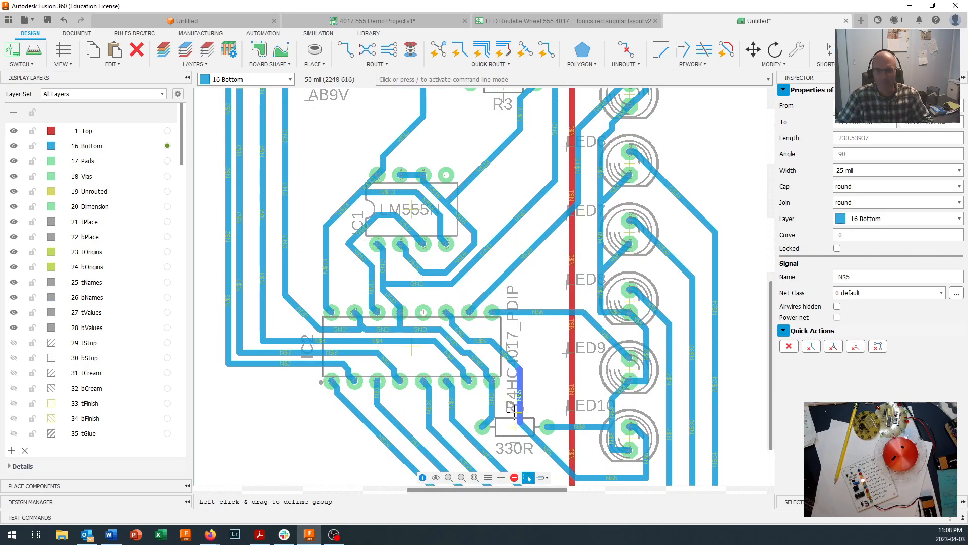
{"action": "scroll", "coordinate": [514, 411], "scroll_direction": "down", "scroll_amount": 4}
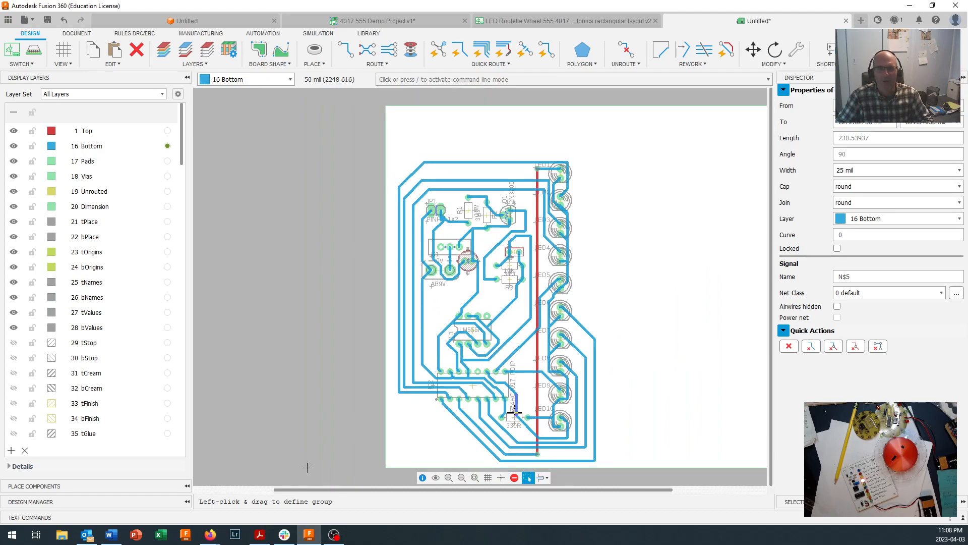
{"action": "scroll", "coordinate": [514, 414], "scroll_direction": "down", "scroll_amount": 3}
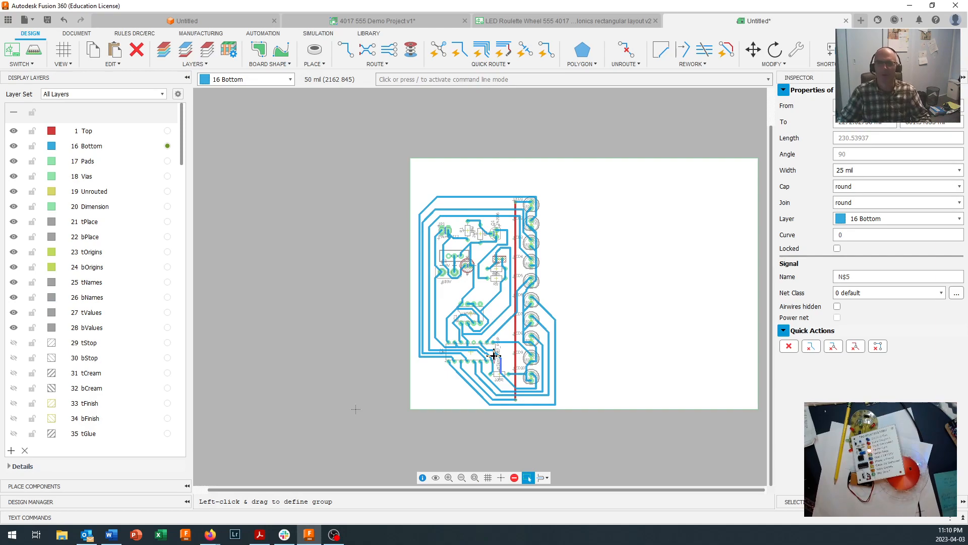
Place four non-plated mounting holes with a 150 mil drill, one near each corner of the board.
{"action": "left_click", "coordinate": [323, 63]}
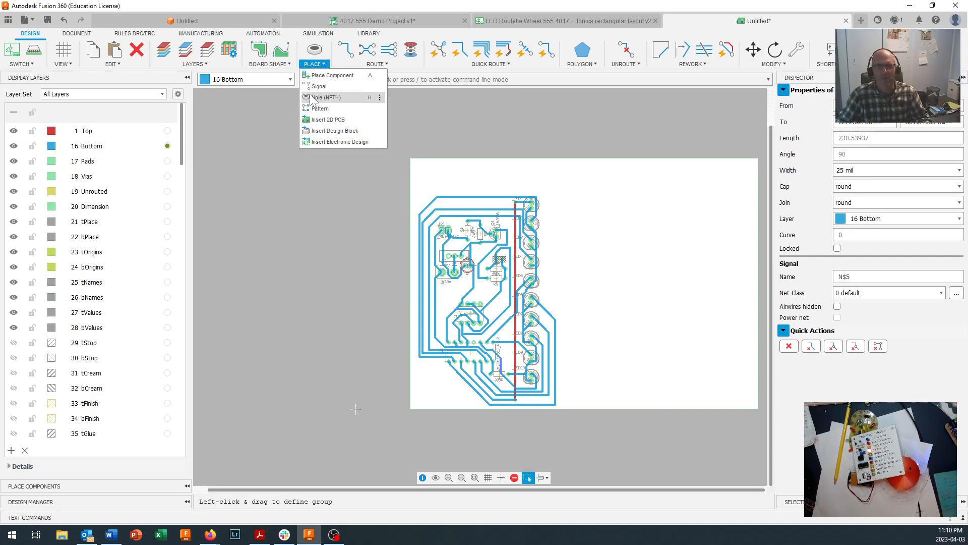
{"action": "left_click", "coordinate": [326, 96]}
{"action": "left_click", "coordinate": [651, 115]}
{"action": "left_click_drag", "start_coordinate": [652, 115], "coordinate": [559, 131]}
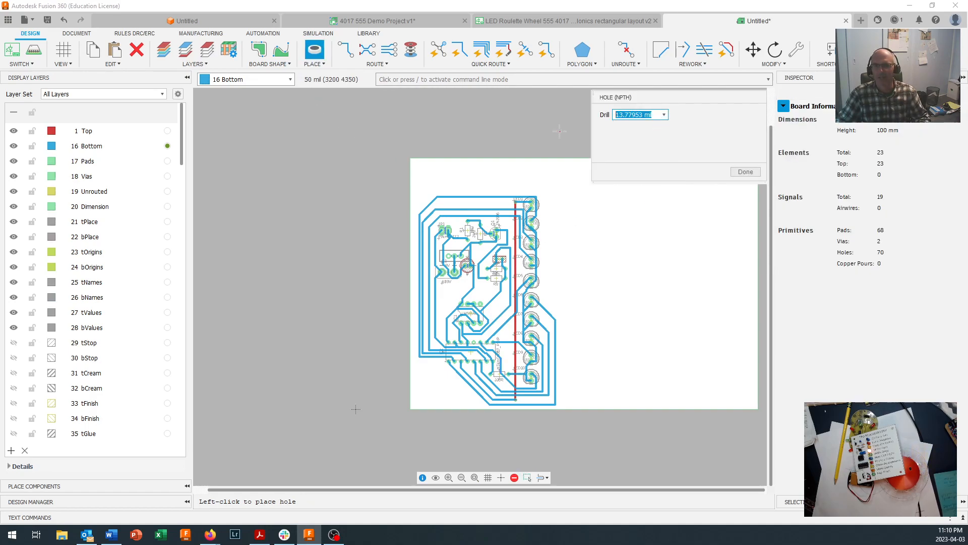
{"action": "type", "text": "150"}
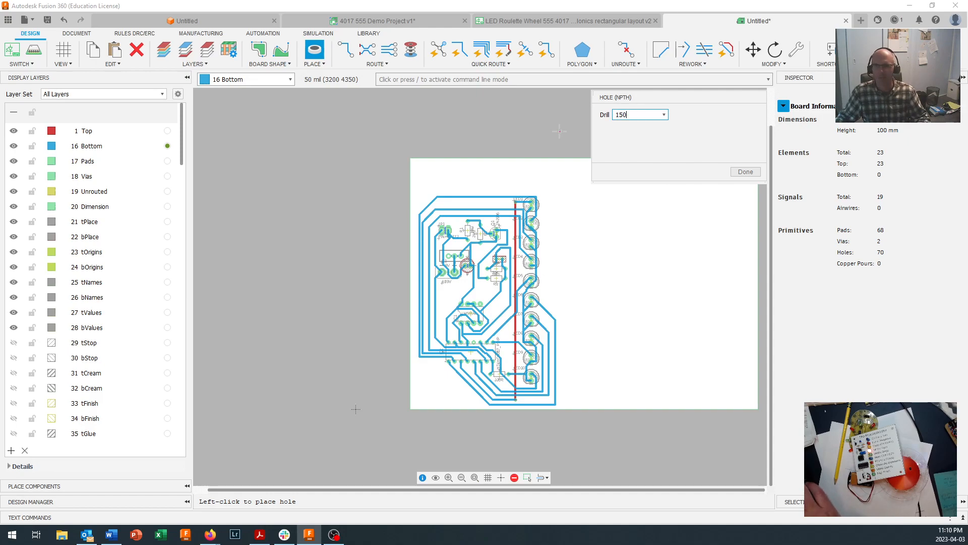
{"action": "key", "text": "Return"}
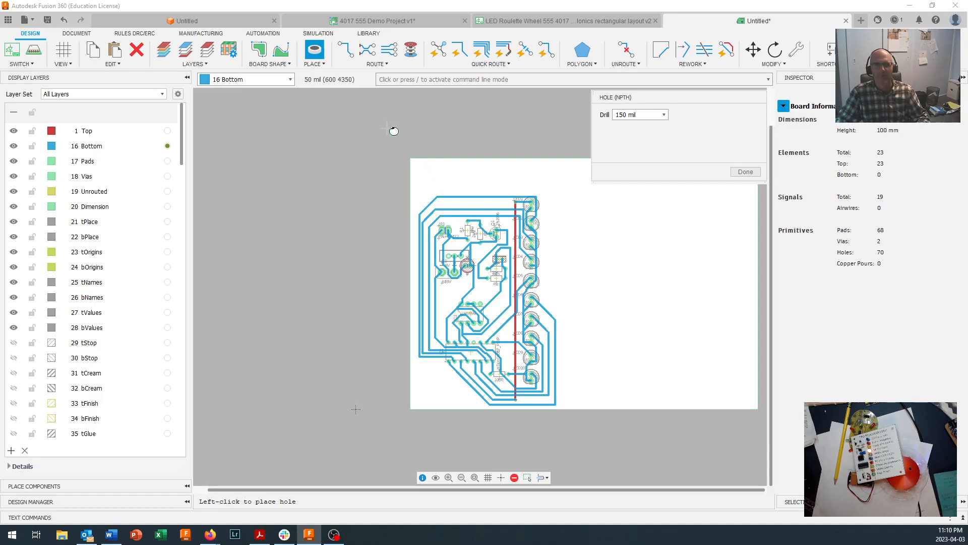
{"action": "left_click", "coordinate": [422, 198]}
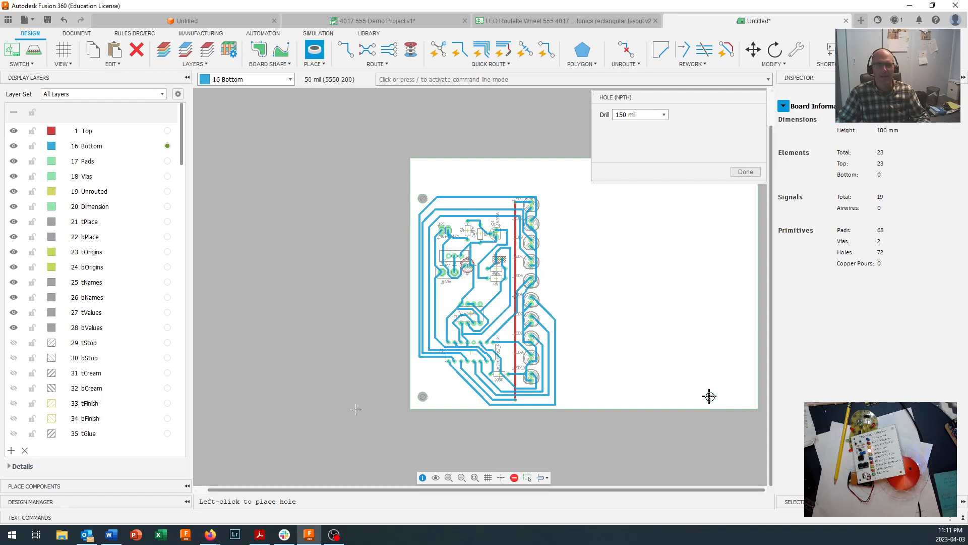
{"action": "scroll", "coordinate": [702, 353], "scroll_direction": "down", "scroll_amount": 3}
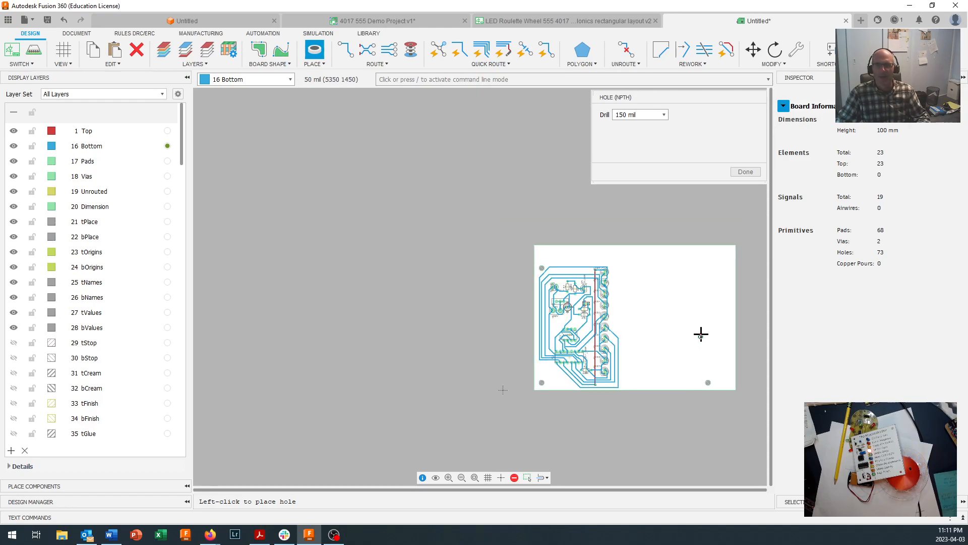
{"action": "scroll", "coordinate": [705, 313], "scroll_direction": "up", "scroll_amount": 2}
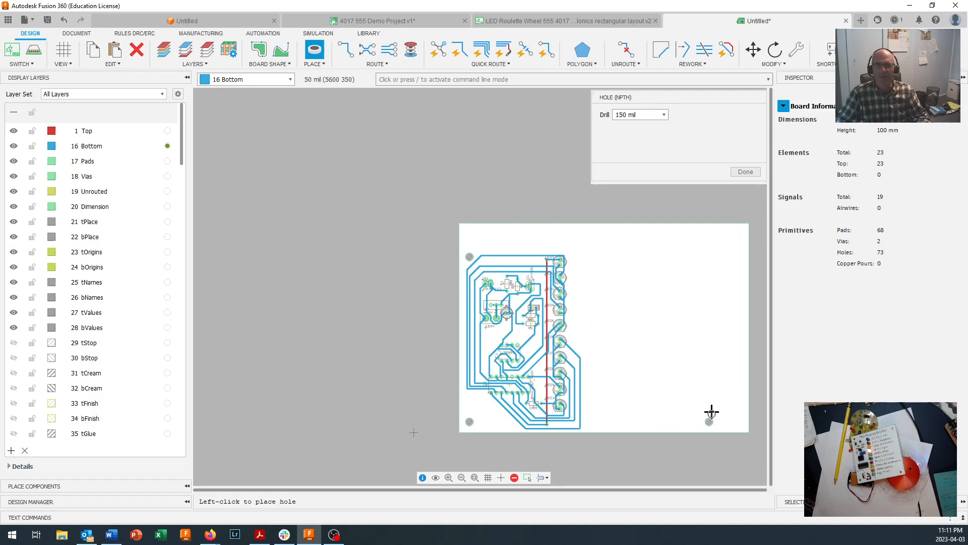
{"action": "left_click", "coordinate": [709, 257]}
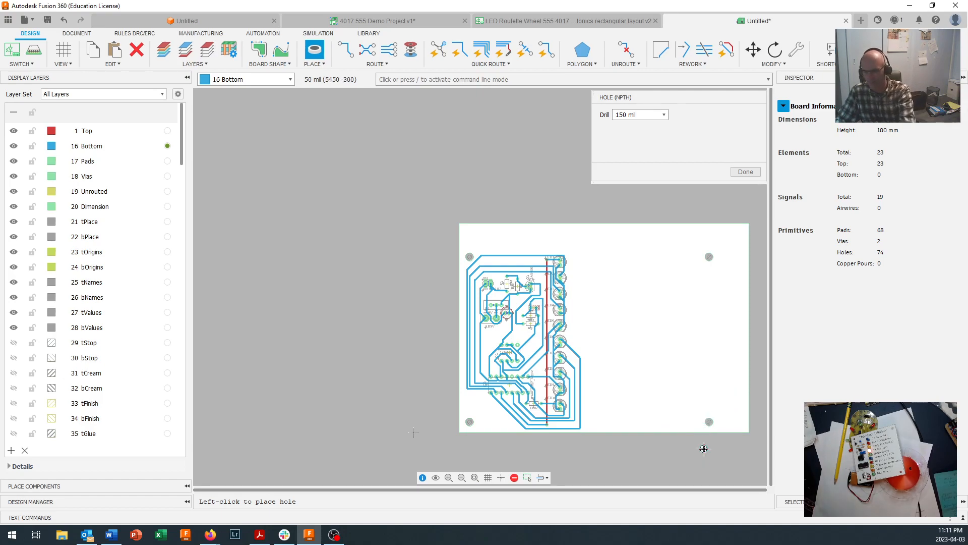
{"action": "key", "text": "Escape"}
Shrink the board outline by moving its right and top edges inward, making it about 4949 mil wide and 91 mm high.
{"action": "left_click_drag", "start_coordinate": [748, 356], "coordinate": [723, 356]}
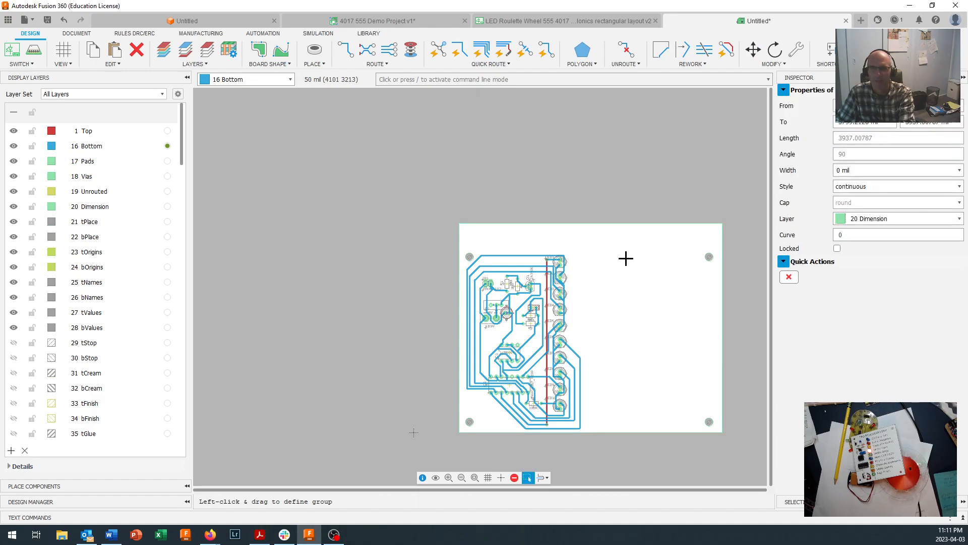
{"action": "left_click", "coordinate": [608, 225]}
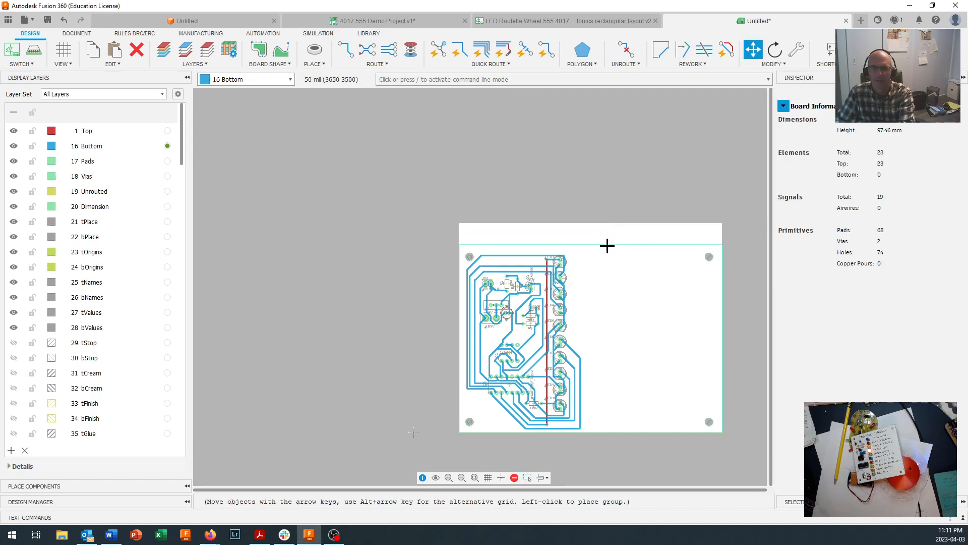
{"action": "left_click", "coordinate": [606, 242]}
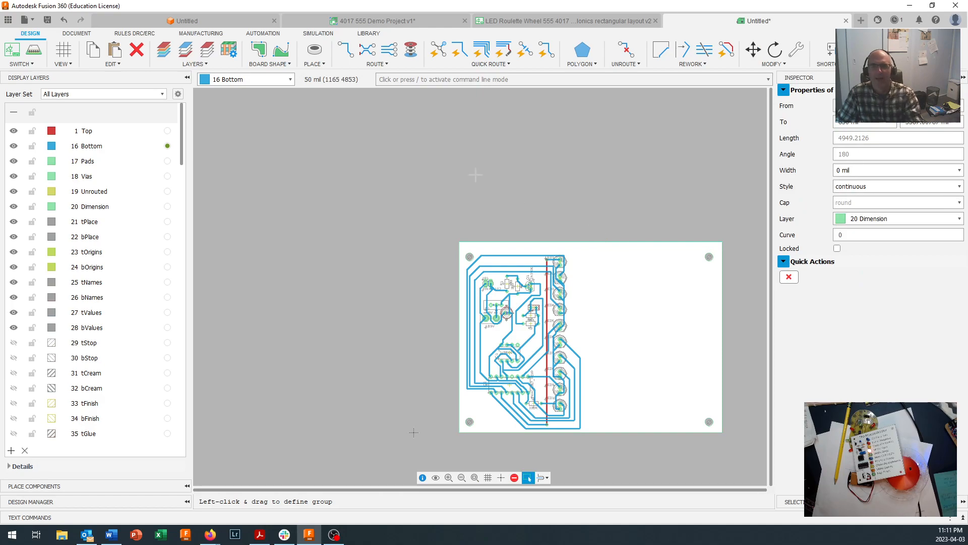
Place two more 150 mil non-plated holes below the AB9V battery connector, at about (1450, 1850) and (1400, 1600) mil.
{"action": "left_click", "coordinate": [322, 59]}
{"action": "left_click", "coordinate": [328, 99]}
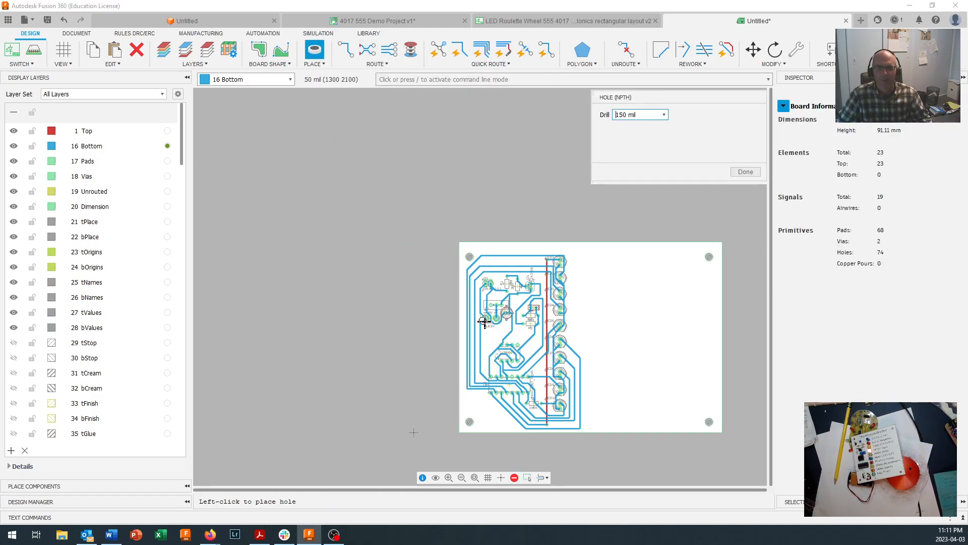
{"action": "scroll", "coordinate": [504, 342], "scroll_direction": "up", "scroll_amount": 3}
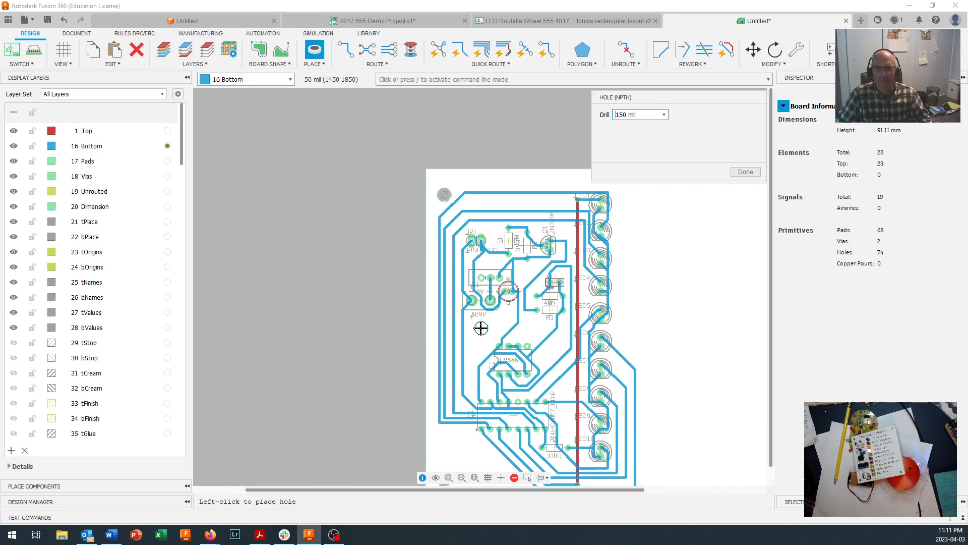
{"action": "left_click", "coordinate": [481, 328]}
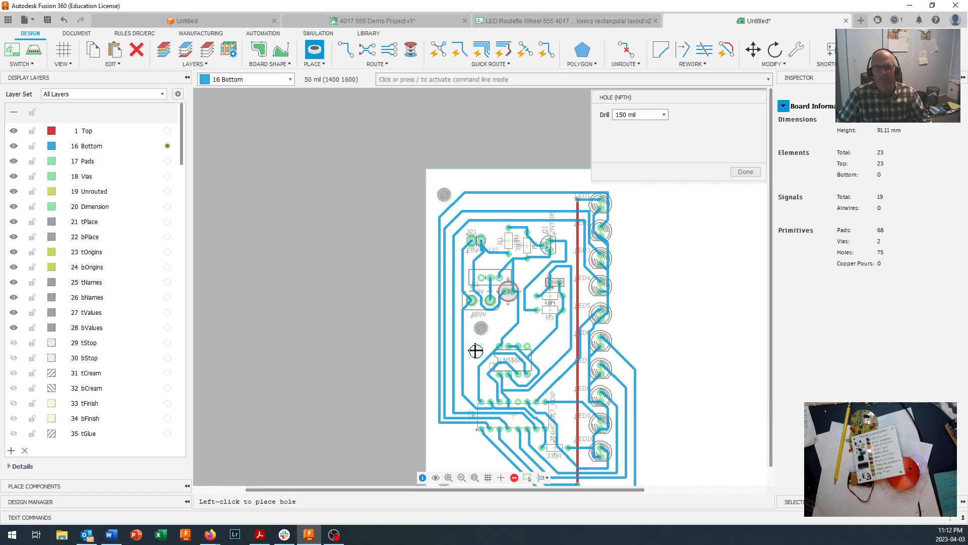
{"action": "left_click", "coordinate": [476, 351]}
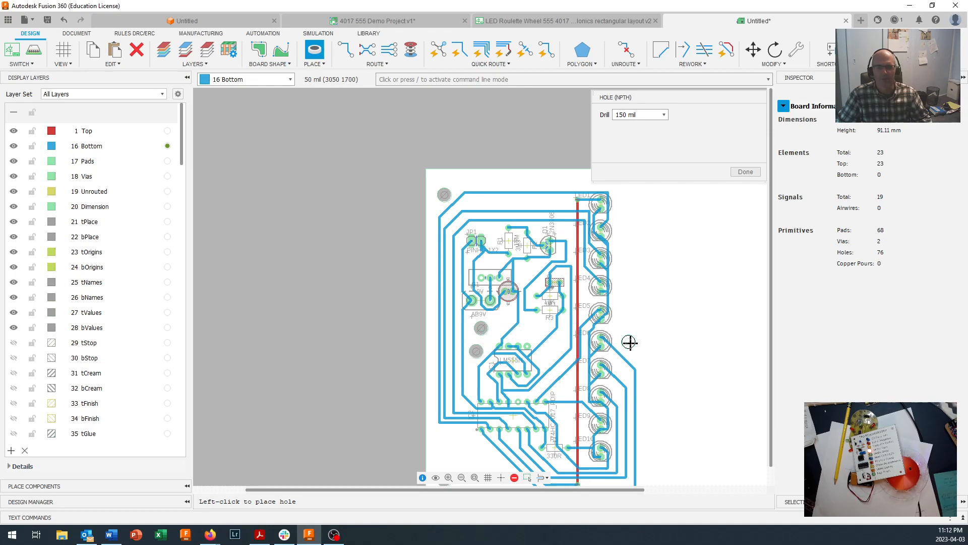
{"action": "left_click", "coordinate": [746, 171]}
Move capacitor C2 down beside the AB9V connector to X 1750, Y 2100 mil.
{"action": "scroll", "coordinate": [583, 328], "scroll_direction": "down", "scroll_amount": 2}
{"action": "scroll", "coordinate": [653, 331], "scroll_direction": "down", "scroll_amount": 1}
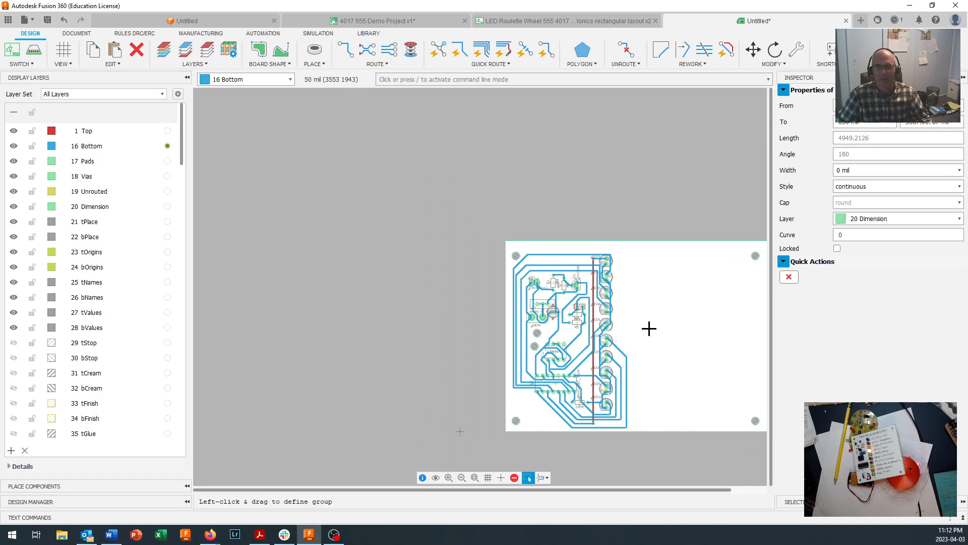
{"action": "scroll", "coordinate": [632, 364], "scroll_direction": "up", "scroll_amount": 1}
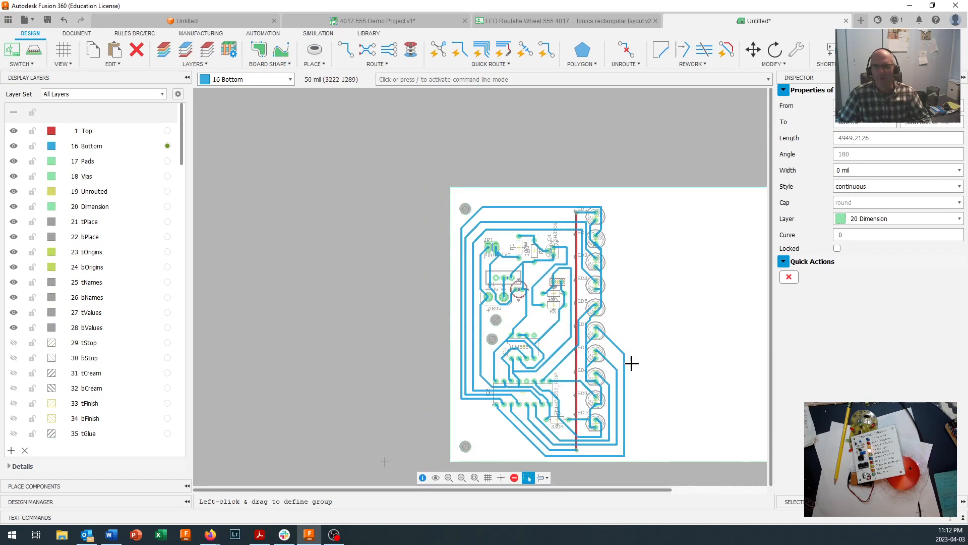
{"action": "scroll", "coordinate": [631, 363], "scroll_direction": "down", "scroll_amount": 1}
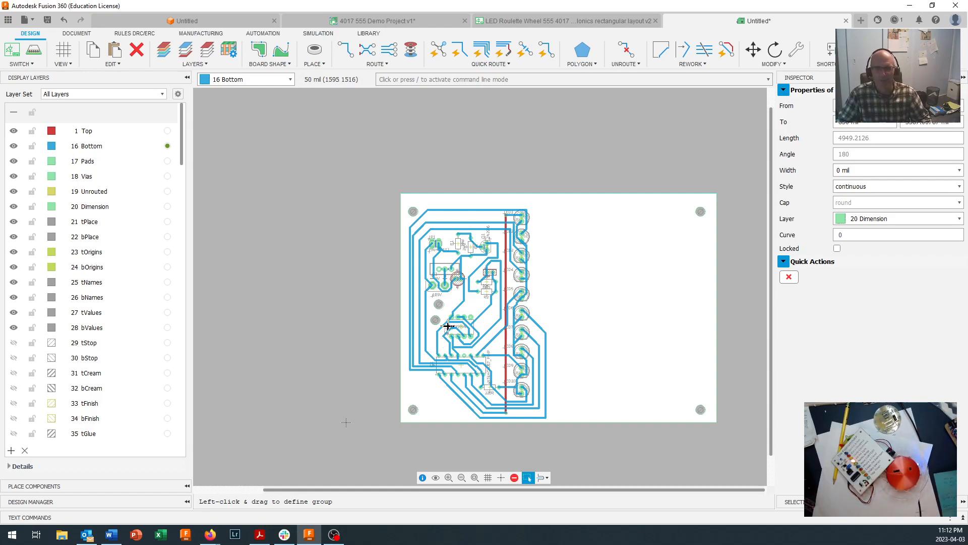
{"action": "scroll", "coordinate": [472, 298], "scroll_direction": "up", "scroll_amount": 6}
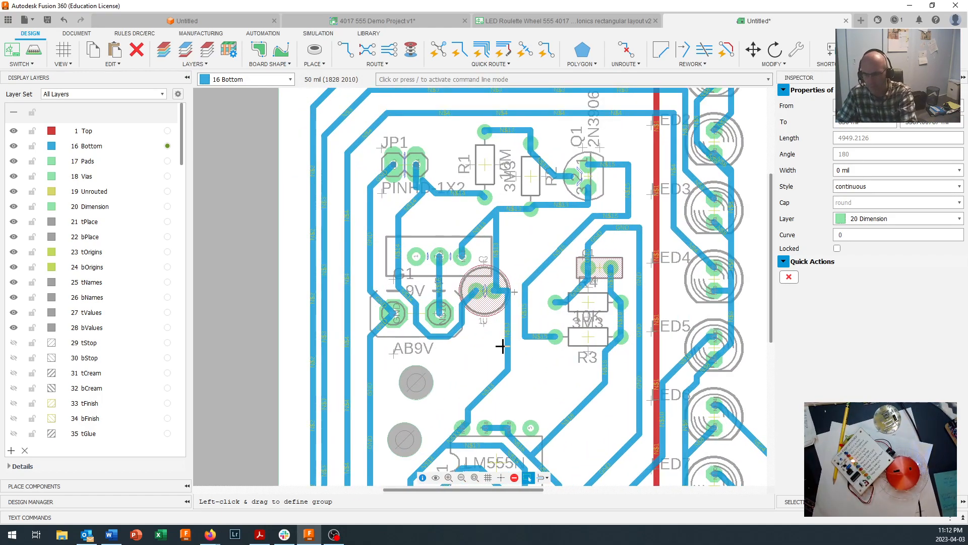
{"action": "key", "text": "Escape"}
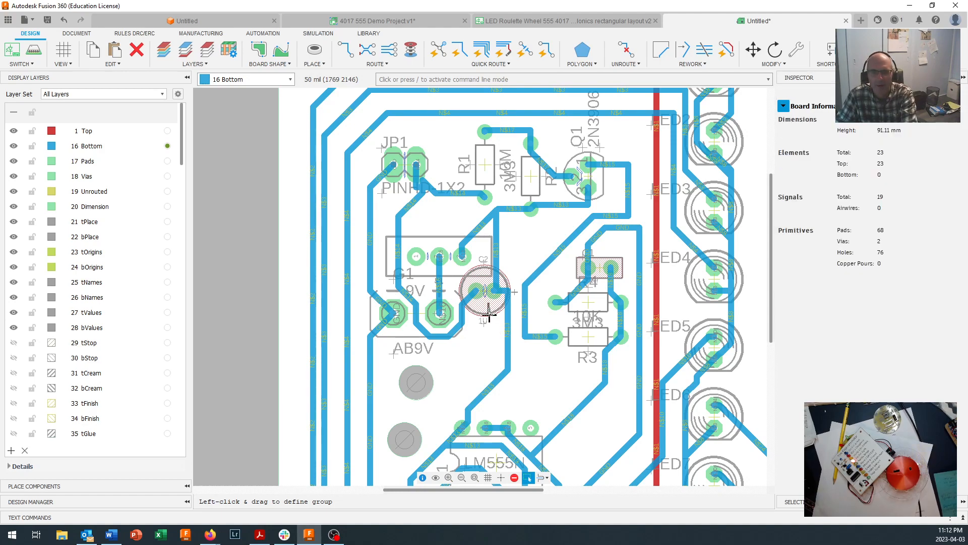
{"action": "left_click_drag", "start_coordinate": [489, 314], "coordinate": [488, 305]}
{"action": "key", "text": "m"}
{"action": "left_click", "coordinate": [488, 289]}
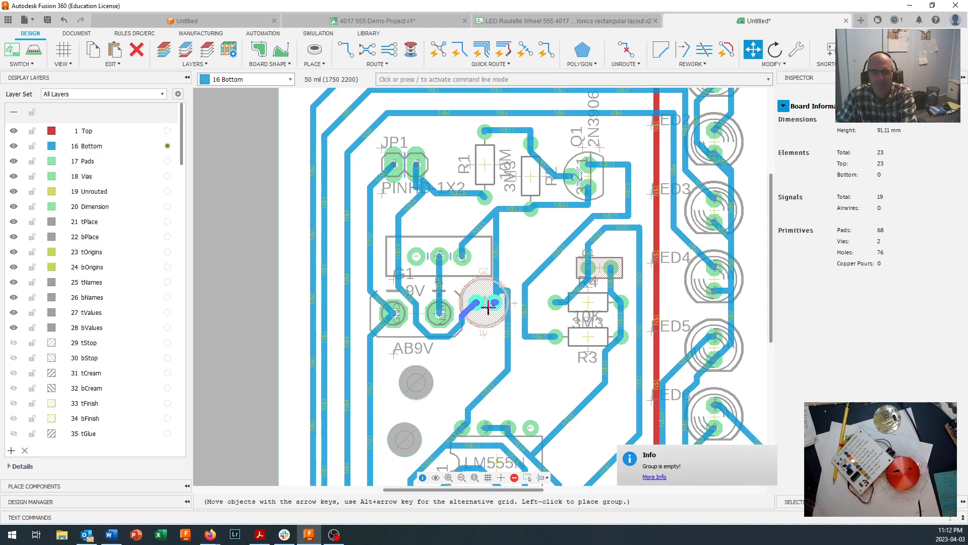
{"action": "key", "text": "Down"}
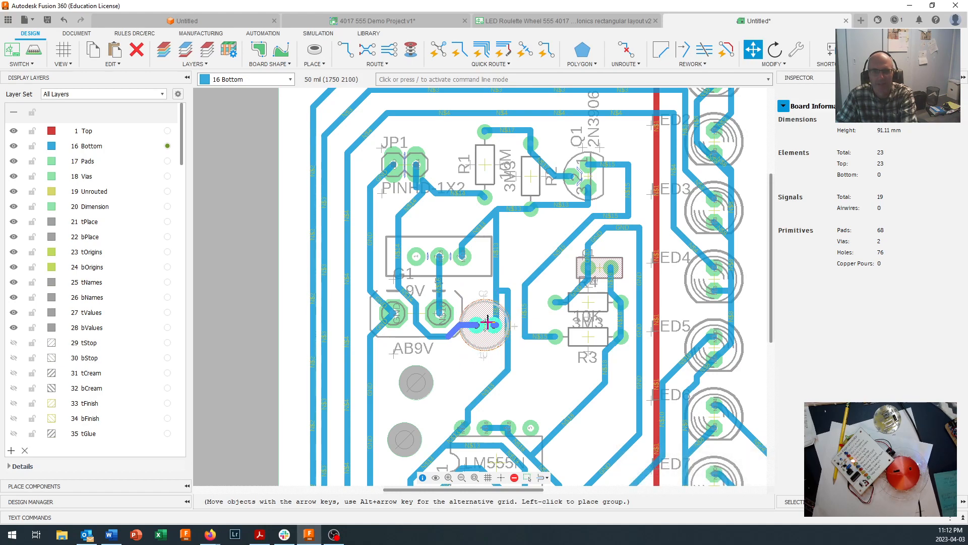
{"action": "left_click", "coordinate": [495, 317]}
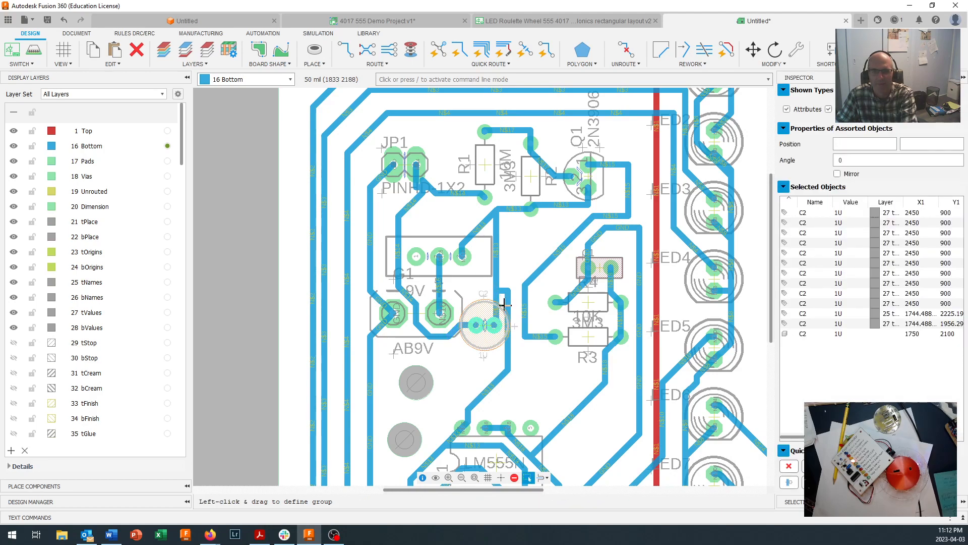
Remove the jog in the N$13 trace at C2's right pad and straighten its vertical run above the pad.
{"action": "mouse_move", "coordinate": [509, 340]}
{"action": "left_mouse_down"}
{"action": "mouse_move", "coordinate": [487, 319]}
{"action": "mouse_move", "coordinate": [484, 328]}
{"action": "mouse_move", "coordinate": [499, 327]}
{"action": "mouse_move", "coordinate": [503, 292]}
{"action": "mouse_move", "coordinate": [495, 298]}
{"action": "left_mouse_up"}
{"action": "left_click", "coordinate": [497, 333]}
{"action": "left_click", "coordinate": [487, 329]}
{"action": "left_click", "coordinate": [511, 325]}
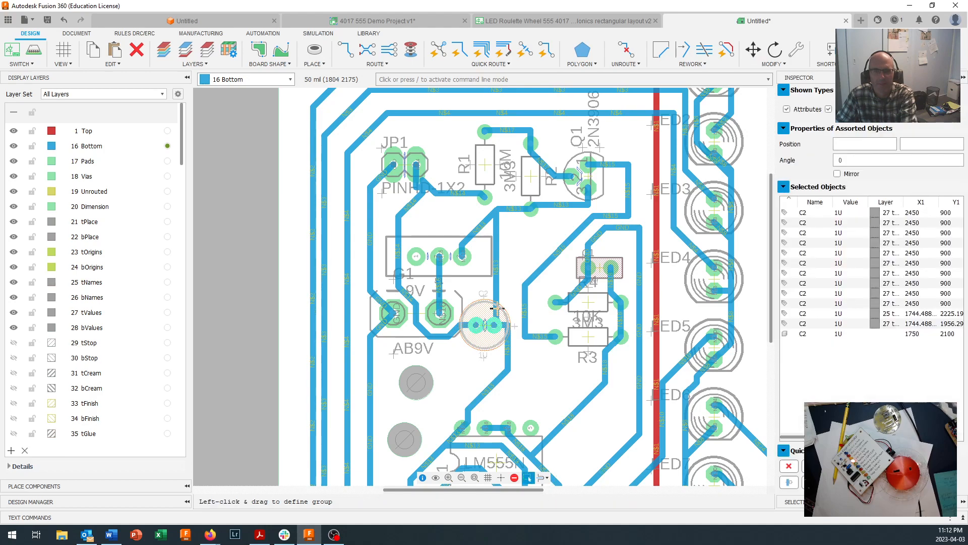
{"action": "left_click", "coordinate": [499, 309]}
{"action": "left_click", "coordinate": [506, 309]}
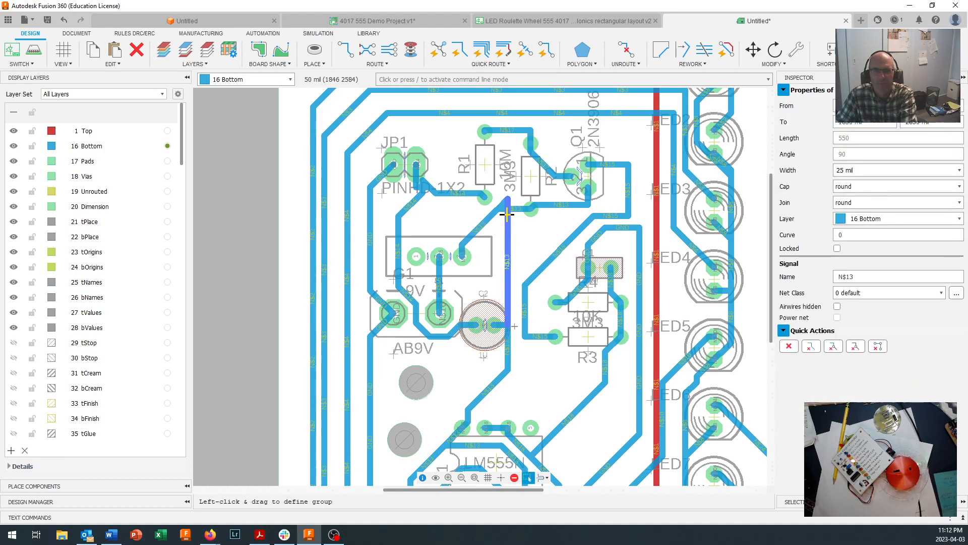
Shorten the vertical N$13 trace to meet the horizontal run beside R2's lower pad, and shift C2 to X 1800, Y 2100 mil.
{"action": "left_click", "coordinate": [507, 201]}
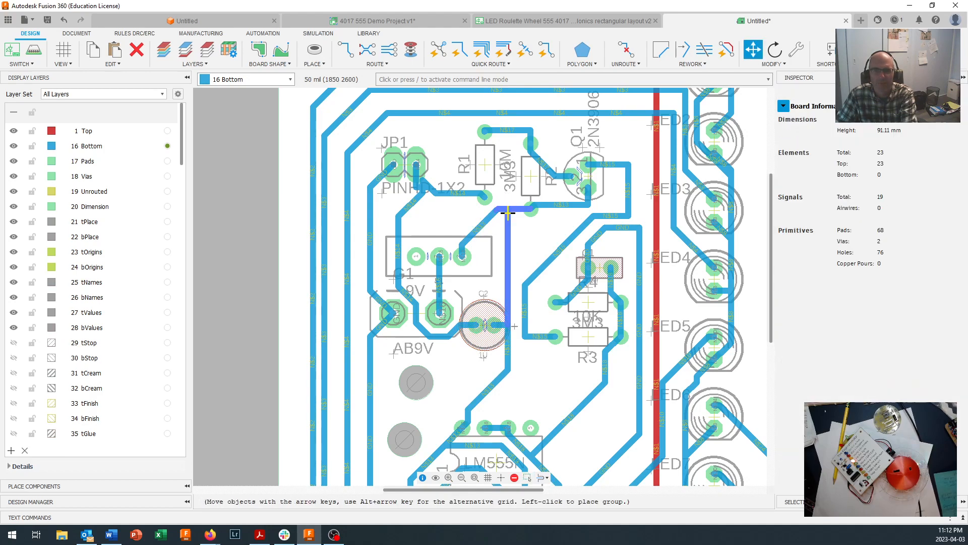
{"action": "left_click", "coordinate": [508, 216]}
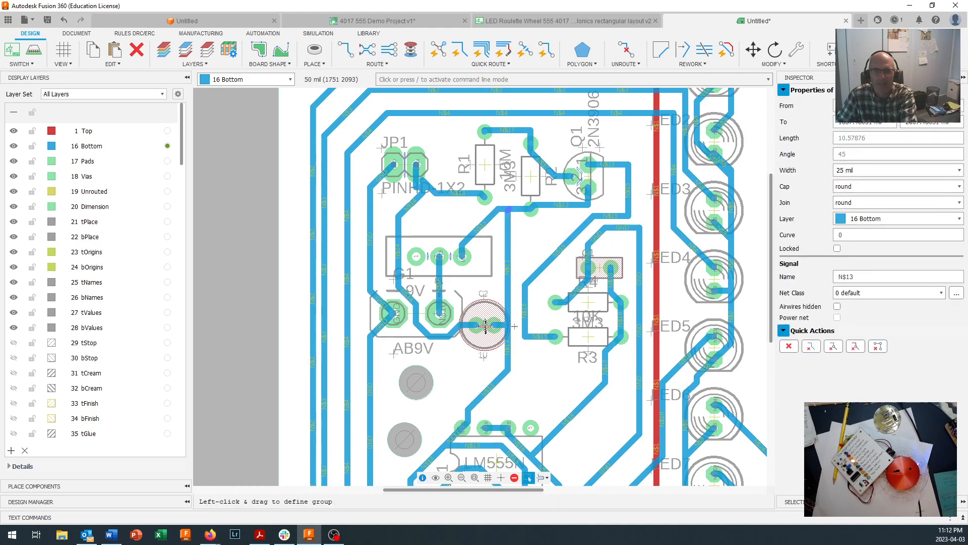
{"action": "left_click", "coordinate": [485, 326]}
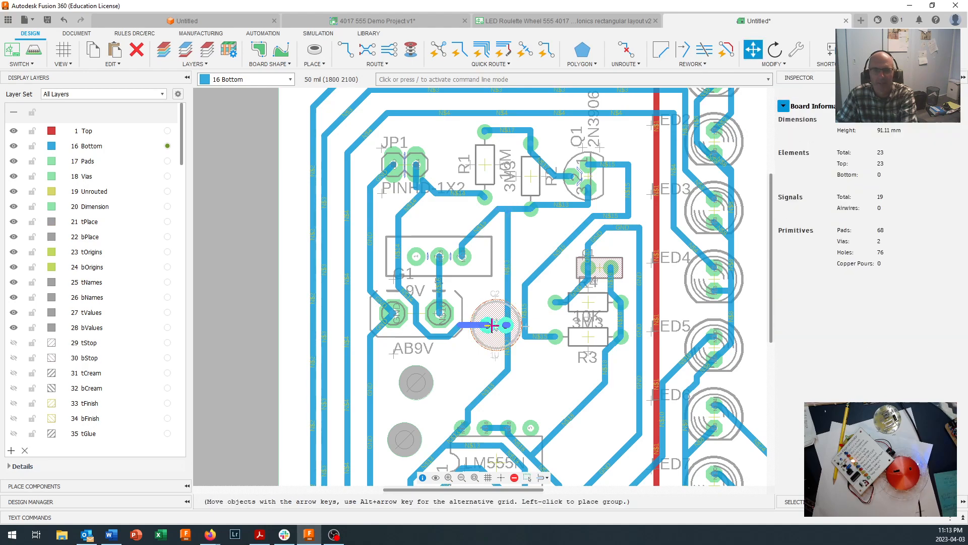
{"action": "left_click", "coordinate": [492, 326]}
{"action": "scroll", "coordinate": [494, 338], "scroll_direction": "down", "scroll_amount": 2}
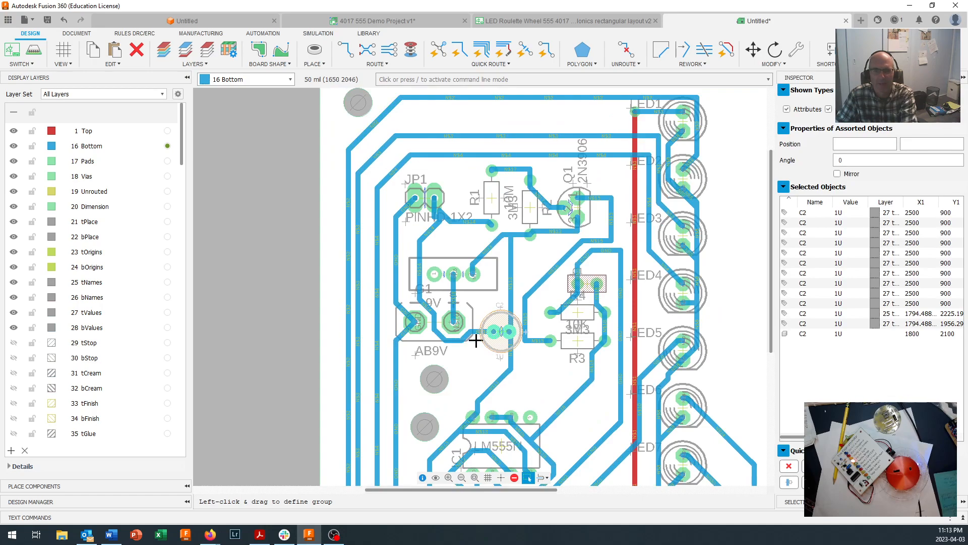
{"action": "scroll", "coordinate": [524, 348], "scroll_direction": "down", "scroll_amount": 2}
{"action": "scroll", "coordinate": [525, 353], "scroll_direction": "up", "scroll_amount": 2}
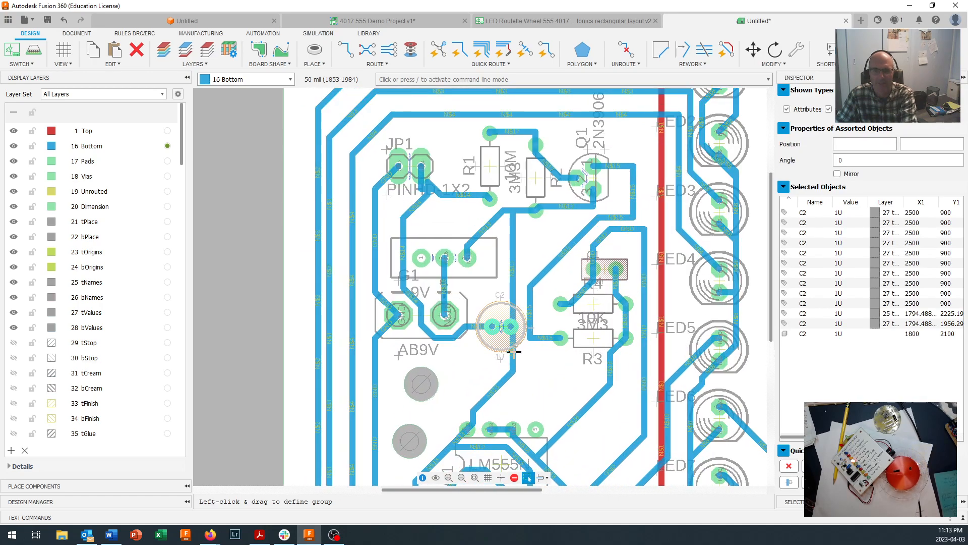
Change the displayed layer set from All Layers to Preset_Top to work on the component labels.
{"action": "scroll", "coordinate": [525, 388], "scroll_direction": "down", "scroll_amount": 4}
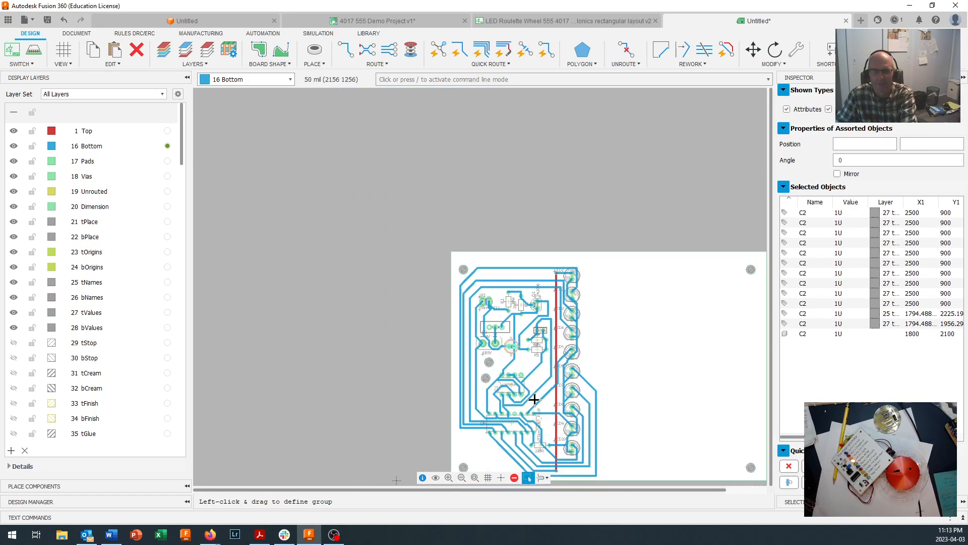
{"action": "scroll", "coordinate": [533, 401], "scroll_direction": "up", "scroll_amount": 3}
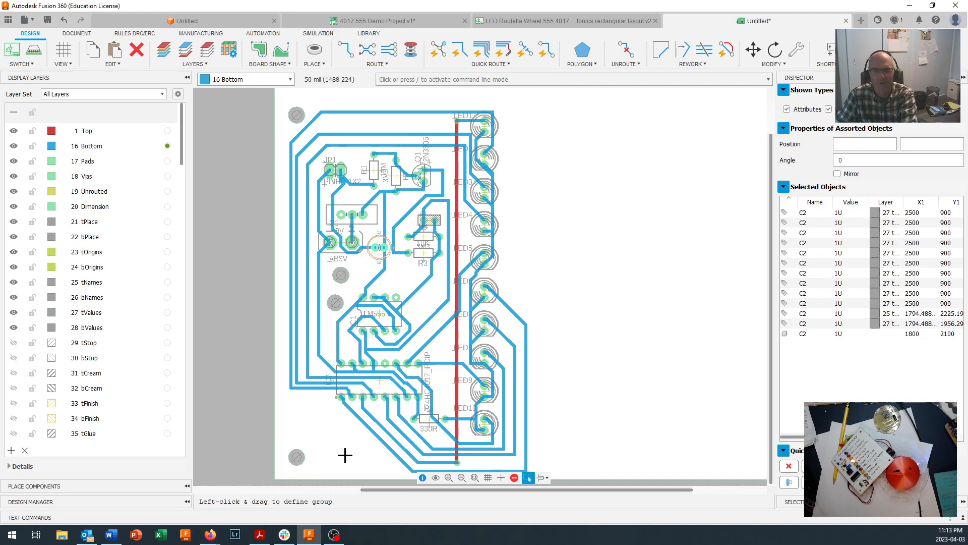
{"action": "scroll", "coordinate": [345, 455], "scroll_direction": "down", "scroll_amount": 2}
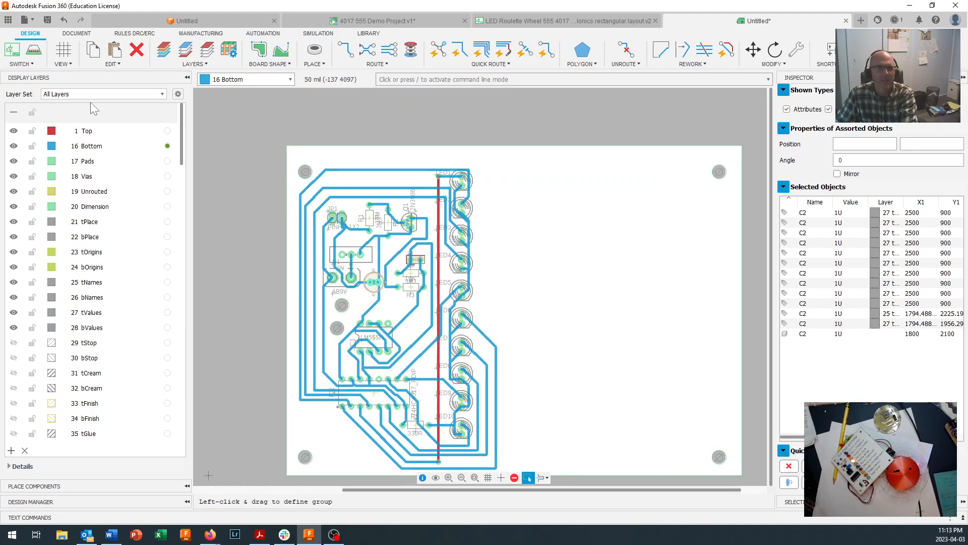
{"action": "left_click", "coordinate": [163, 94]}
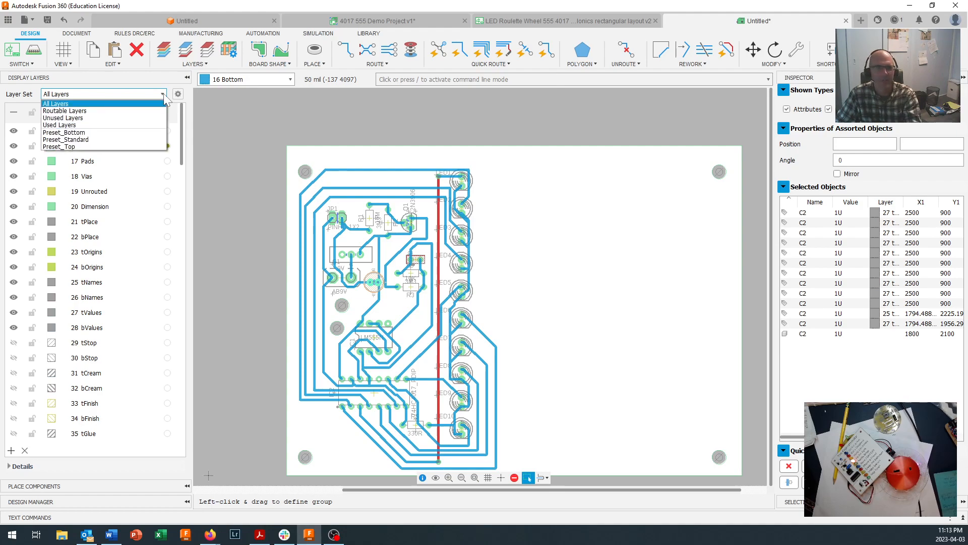
{"action": "left_click", "coordinate": [23, 96]}
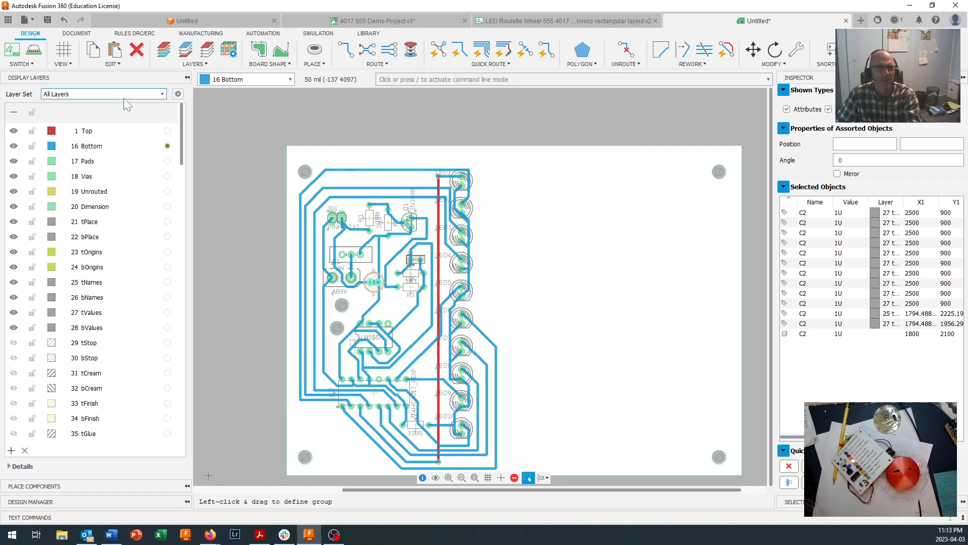
{"action": "left_click", "coordinate": [162, 95]}
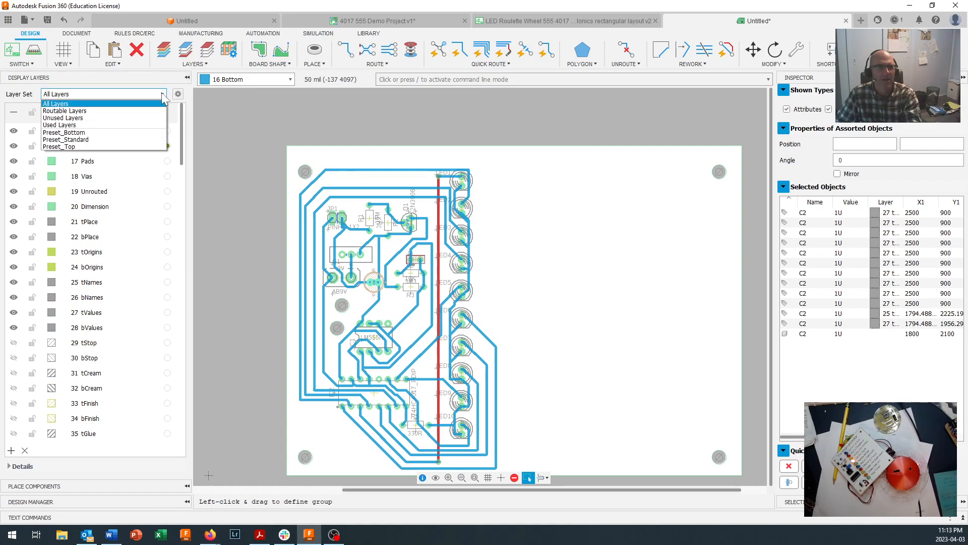
{"action": "left_click", "coordinate": [113, 146]}
{"action": "scroll", "coordinate": [429, 351], "scroll_direction": "down", "scroll_amount": 1}
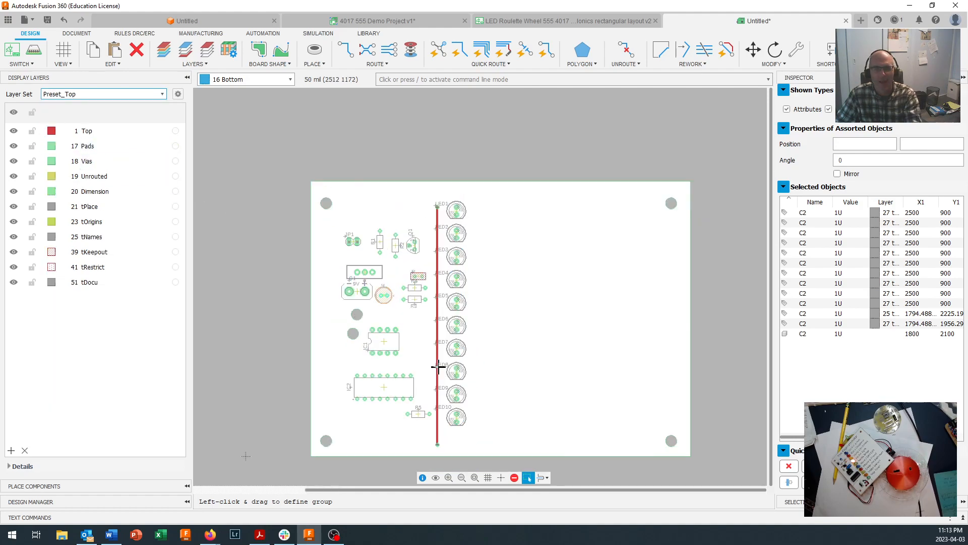
Move the R4 and R3 name labels beside their resistors' left pads and centre the C1 label above its capacitor.
{"action": "scroll", "coordinate": [438, 372], "scroll_direction": "up", "scroll_amount": 1}
{"action": "scroll", "coordinate": [499, 374], "scroll_direction": "up", "scroll_amount": 2}
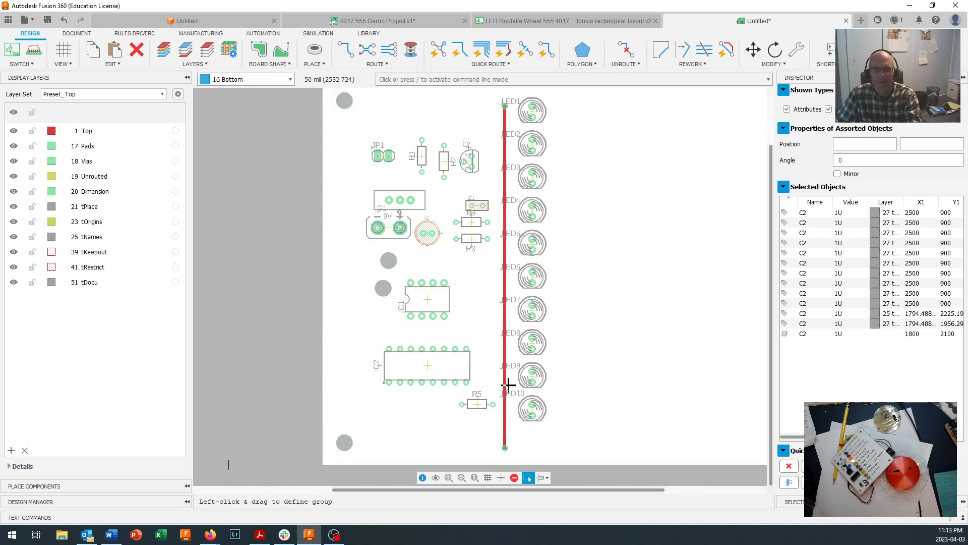
{"action": "scroll", "coordinate": [505, 391], "scroll_direction": "up", "scroll_amount": 2}
{"action": "scroll", "coordinate": [501, 397], "scroll_direction": "down", "scroll_amount": 1}
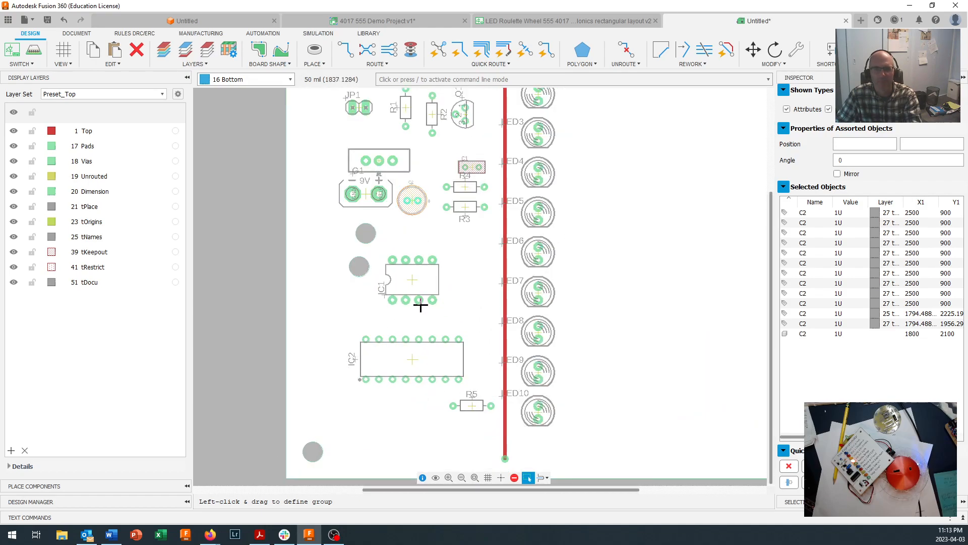
{"action": "scroll", "coordinate": [462, 196], "scroll_direction": "up", "scroll_amount": 1}
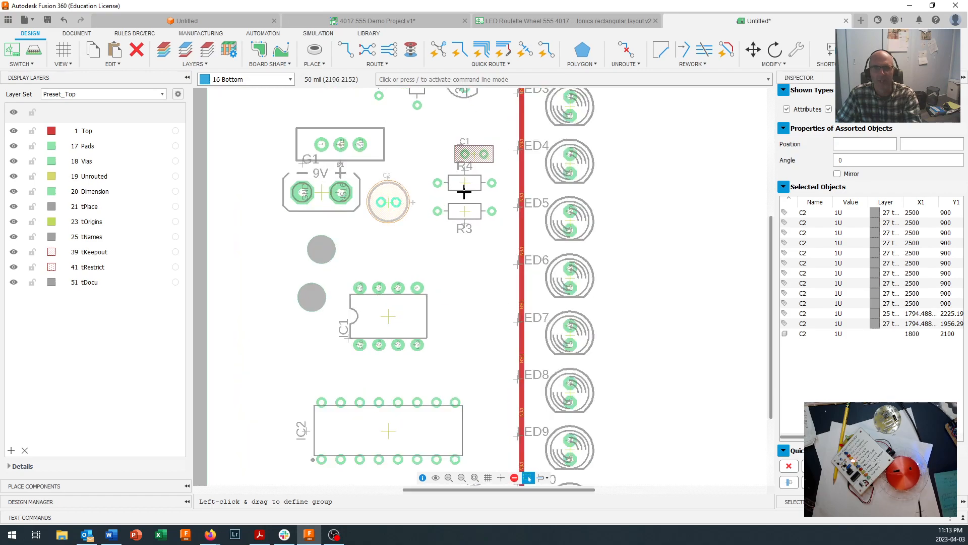
{"action": "left_click_drag", "start_coordinate": [466, 171], "coordinate": [438, 176]}
{"action": "left_click", "coordinate": [438, 177]}
{"action": "left_click_drag", "start_coordinate": [464, 228], "coordinate": [437, 220]}
{"action": "left_click", "coordinate": [433, 214]}
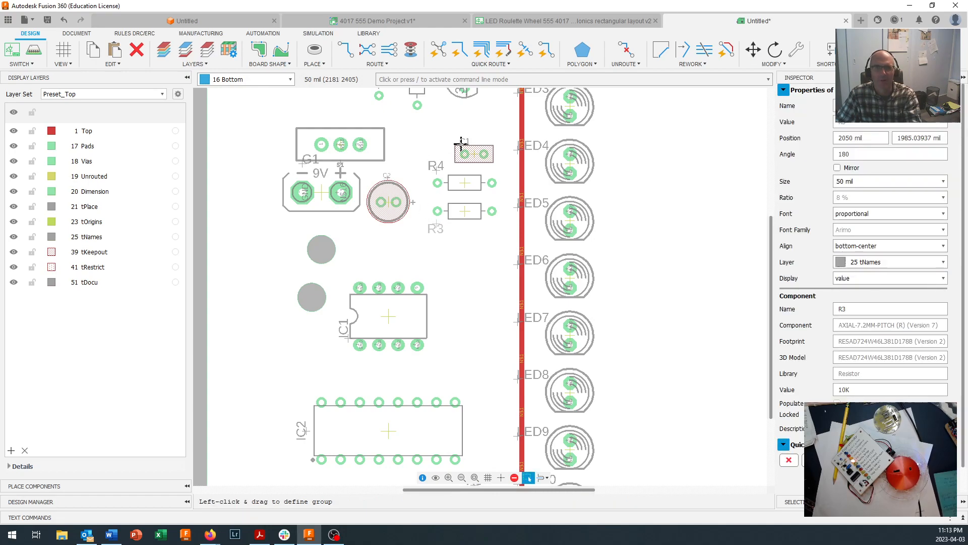
{"action": "mouse_move", "coordinate": [461, 145]}
{"action": "left_mouse_down"}
{"action": "mouse_move", "coordinate": [454, 137]}
{"action": "mouse_move", "coordinate": [475, 138]}
{"action": "mouse_move", "coordinate": [470, 145]}
{"action": "left_mouse_up"}
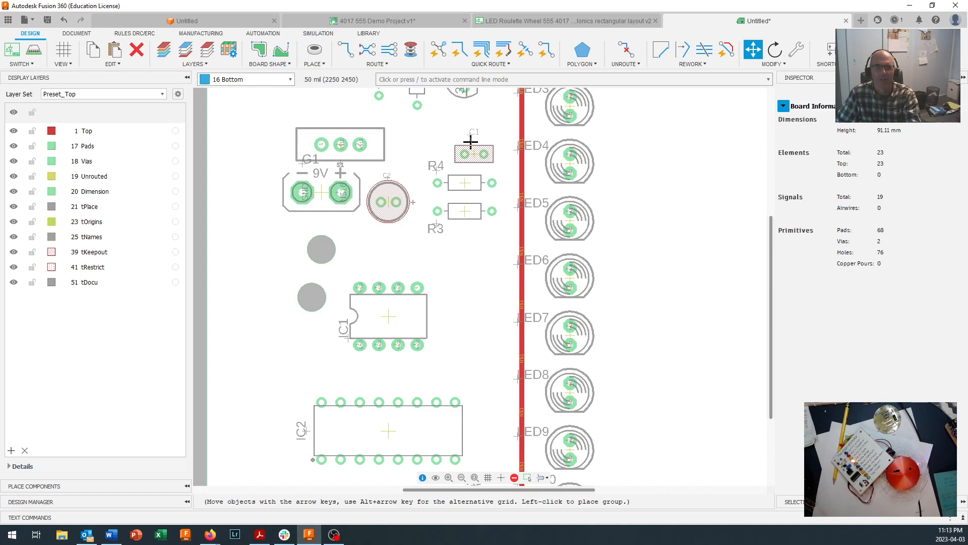
Rotate Q1's name label to 180° so it reads horizontally and place it above the transistor at X 2275, Y 2925 mil.
{"action": "scroll", "coordinate": [470, 145], "scroll_direction": "down", "scroll_amount": 3}
{"action": "scroll", "coordinate": [470, 149], "scroll_direction": "up", "scroll_amount": 3}
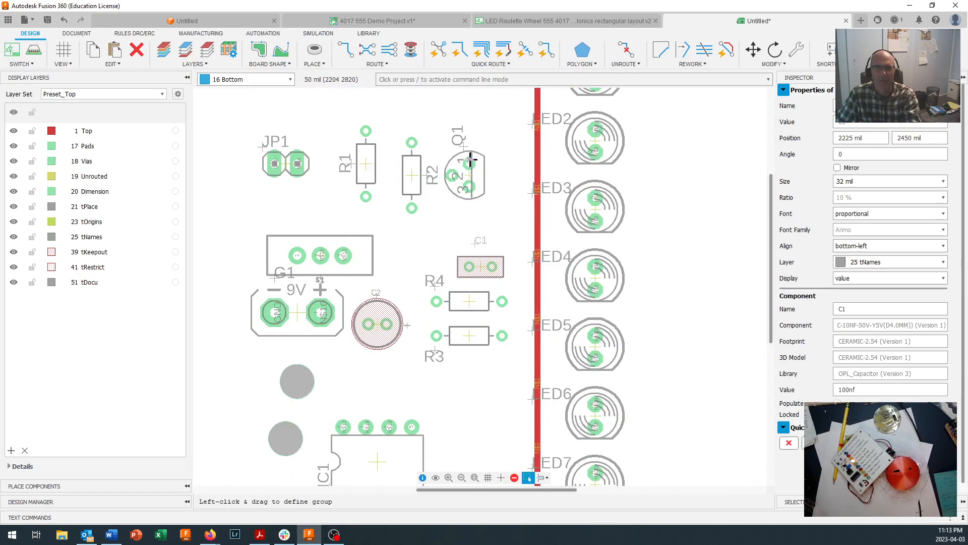
{"action": "left_click_drag", "start_coordinate": [465, 147], "coordinate": [471, 123]}
{"action": "right_click", "coordinate": [471, 125]}
{"action": "right_click", "coordinate": [471, 125]}
{"action": "right_click", "coordinate": [471, 125]}
{"action": "right_click", "coordinate": [471, 125]}
{"action": "right_click", "coordinate": [471, 126]}
{"action": "left_click_drag", "start_coordinate": [471, 126], "coordinate": [489, 129]}
{"action": "left_click", "coordinate": [489, 130]}
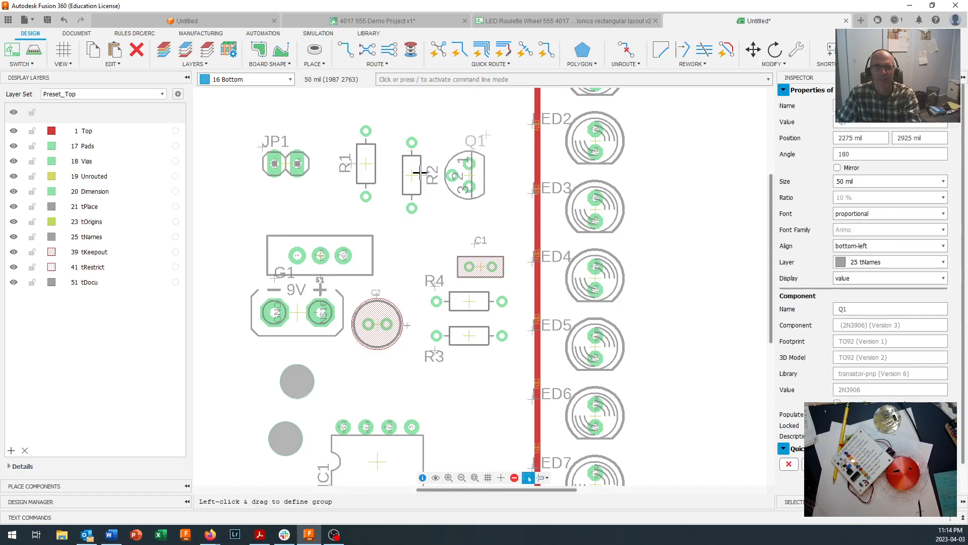
Move resistor R2 up level with R1, to X 1950, Y 2800 mil.
{"action": "left_click", "coordinate": [412, 175]}
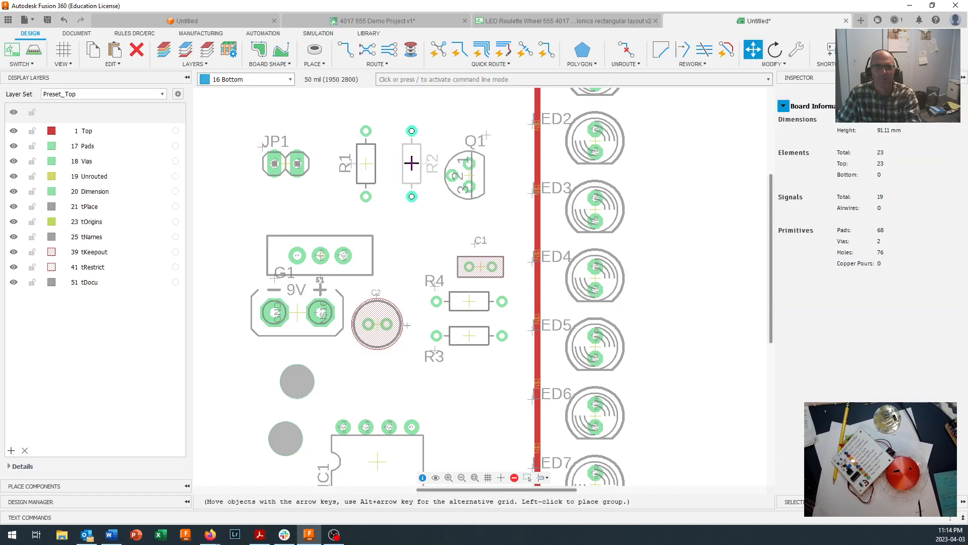
{"action": "left_click", "coordinate": [412, 165]}
{"action": "mouse_move", "coordinate": [427, 165]}
{"action": "left_mouse_down"}
{"action": "mouse_move", "coordinate": [437, 149]}
{"action": "mouse_move", "coordinate": [428, 163]}
{"action": "left_mouse_up"}
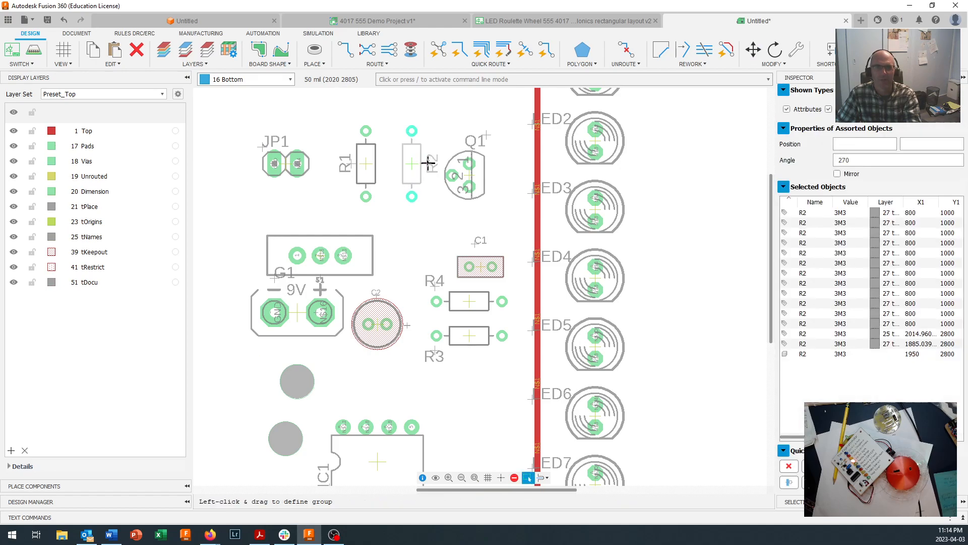
{"action": "left_click", "coordinate": [430, 211]}
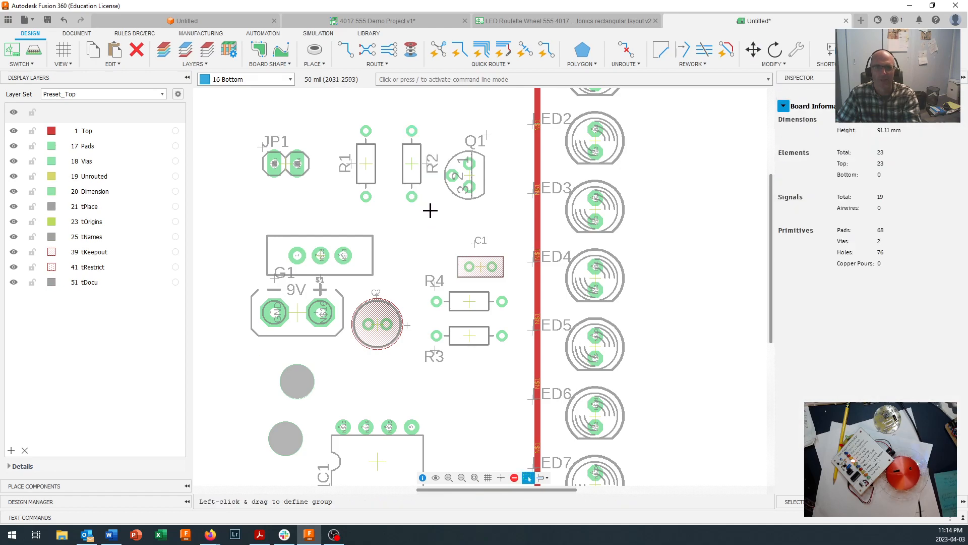
Turn the R2 and R1 name labels horizontal and place each one above its resistor's upper pad.
{"action": "left_click", "coordinate": [433, 161]}
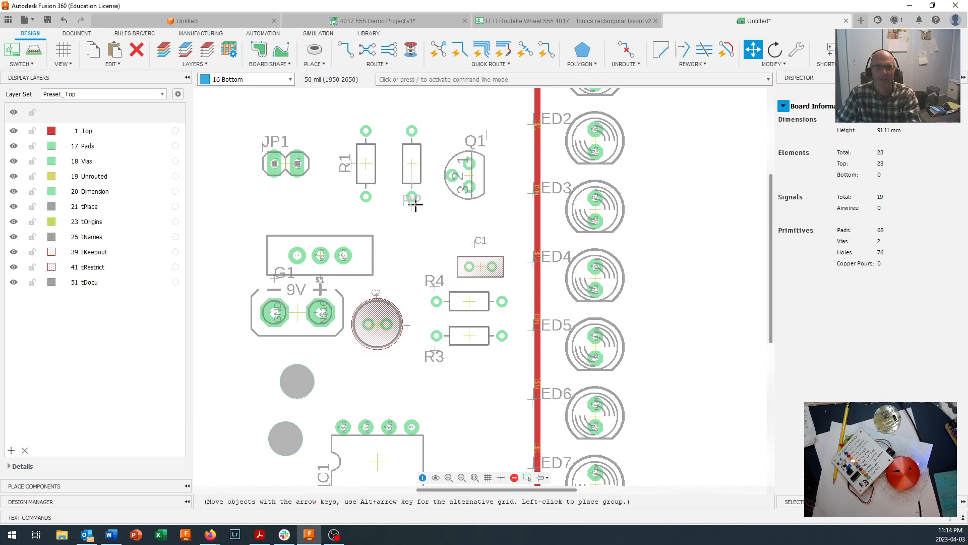
{"action": "left_click", "coordinate": [417, 104]}
{"action": "left_click", "coordinate": [348, 162]}
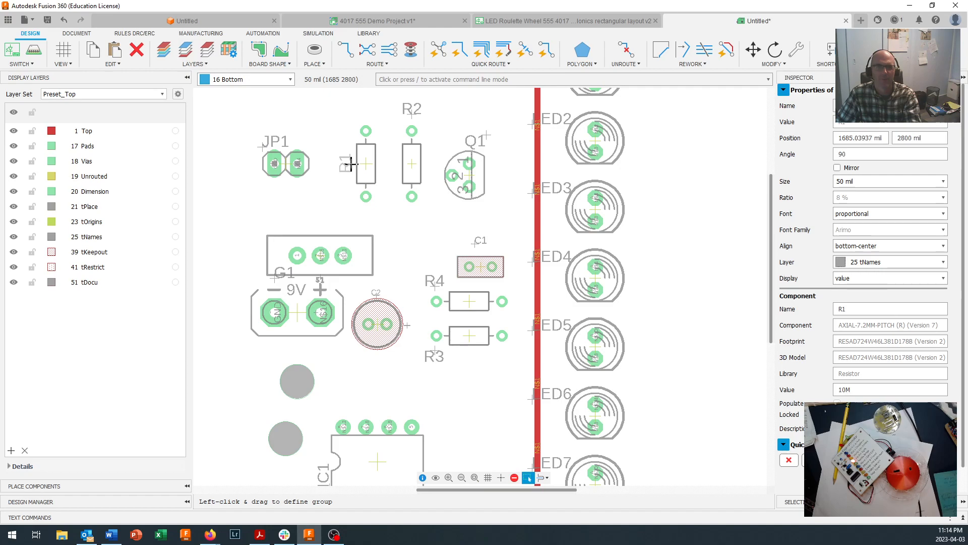
{"action": "left_click", "coordinate": [341, 163]}
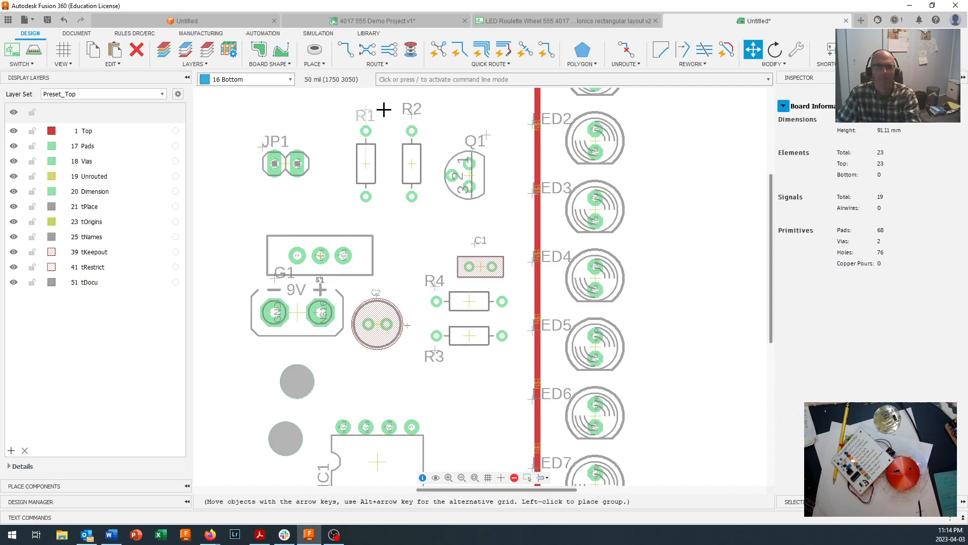
{"action": "left_click", "coordinate": [383, 109]}
Set the R2 name label's alignment to top-center and reposition it above the resistor at about X 1950, Y 3065 mil.
{"action": "left_click", "coordinate": [413, 119]}
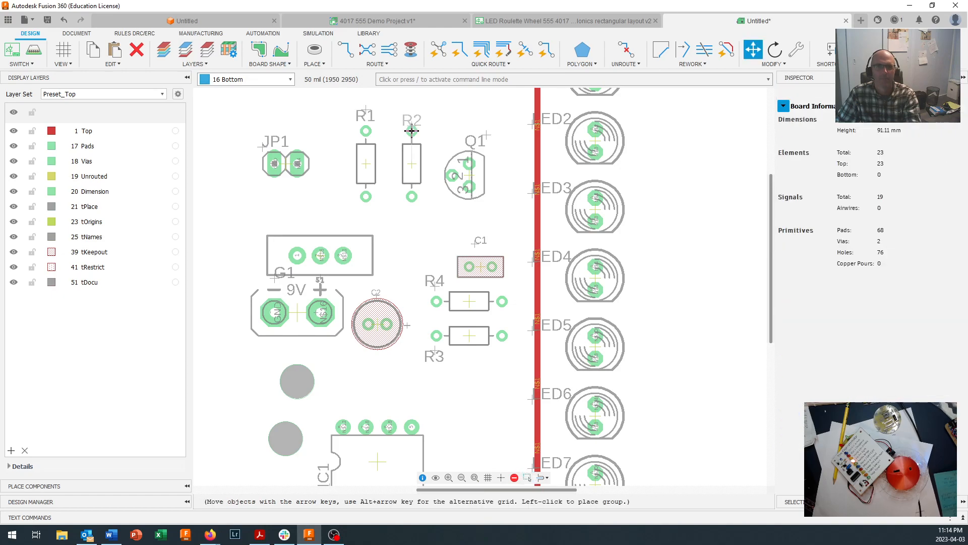
{"action": "left_click", "coordinate": [414, 119]}
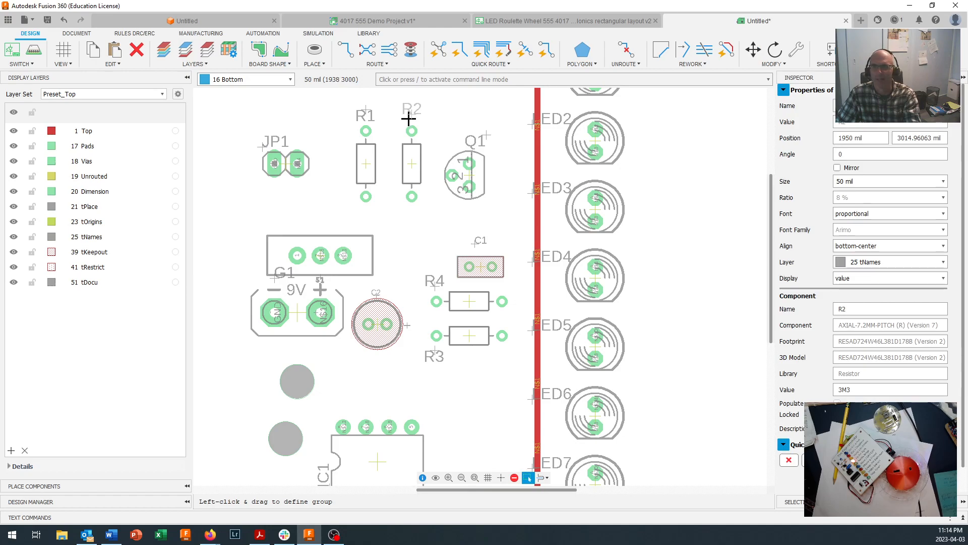
{"action": "left_click", "coordinate": [880, 249]}
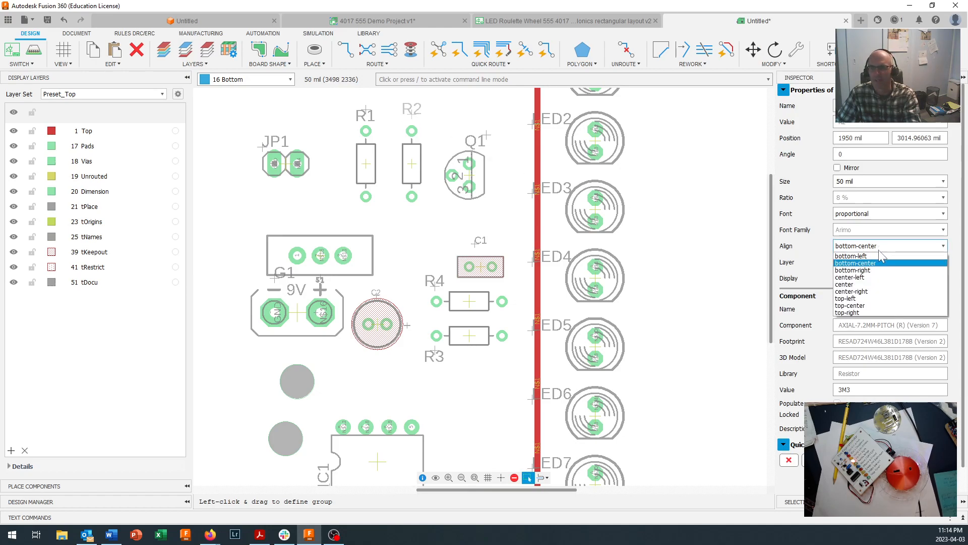
{"action": "left_click", "coordinate": [871, 305]}
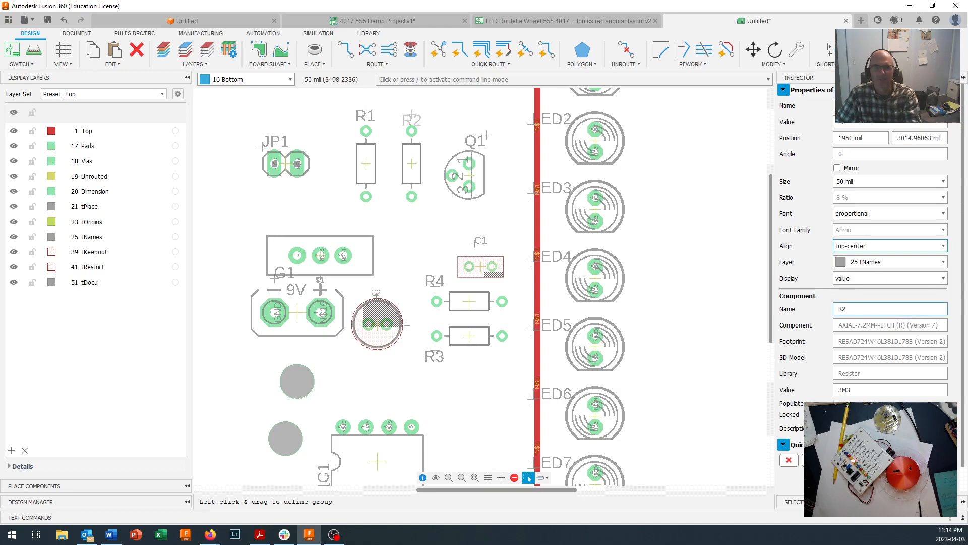
{"action": "key", "text": "m"}
{"action": "left_click", "coordinate": [411, 112]}
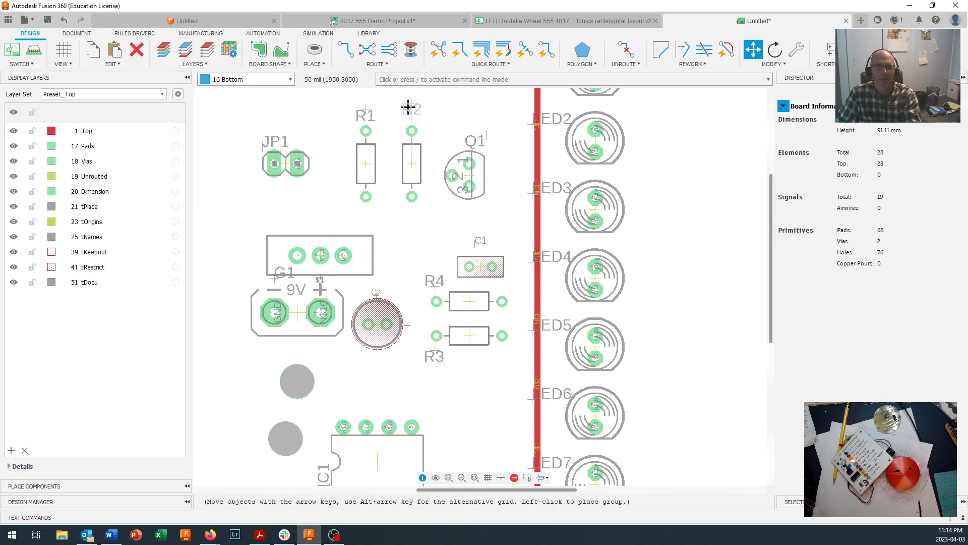
{"action": "left_click", "coordinate": [409, 107]}
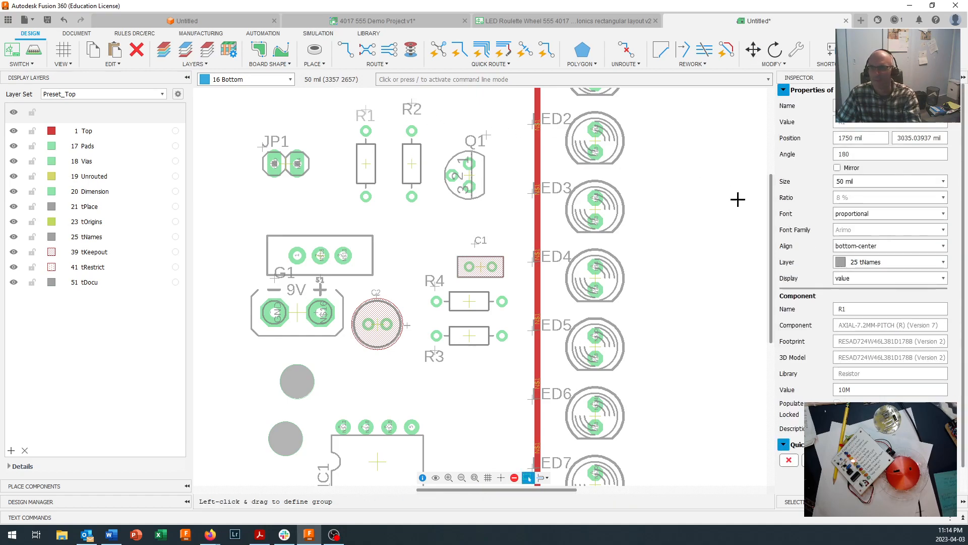
Set the R1 name label's alignment to top-center, lower it toward its upper pad, and settle the R2 label at about (1950, 3065) mil.
{"action": "left_click", "coordinate": [842, 246]}
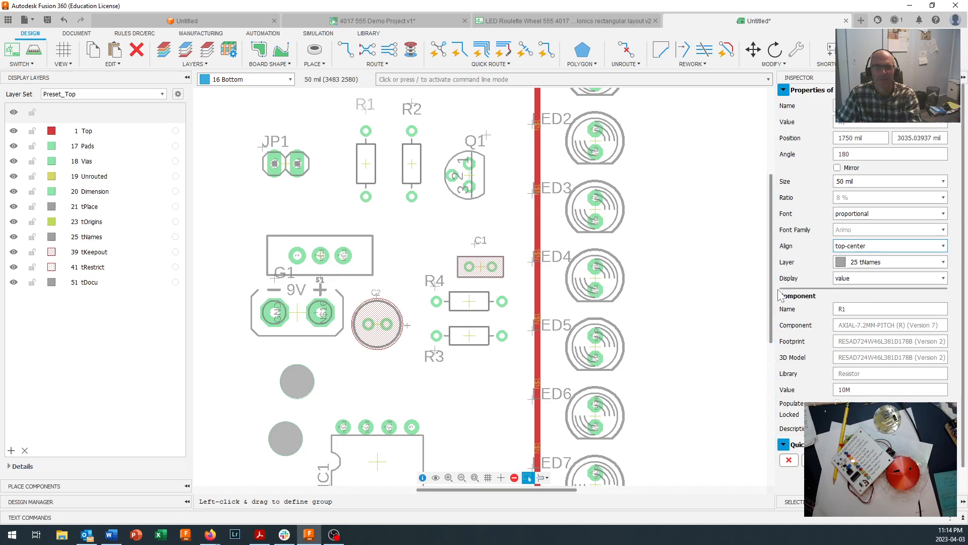
{"action": "mouse_move", "coordinate": [366, 111]}
{"action": "left_mouse_down"}
{"action": "mouse_move", "coordinate": [366, 119]}
{"action": "mouse_move", "coordinate": [376, 106]}
{"action": "mouse_move", "coordinate": [367, 211]}
{"action": "mouse_move", "coordinate": [367, 119]}
{"action": "left_mouse_up"}
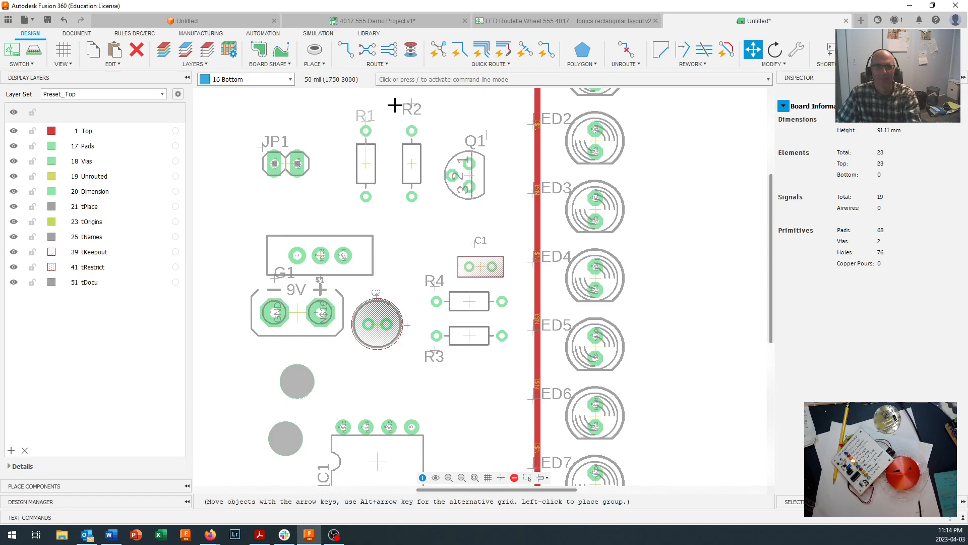
{"action": "left_click", "coordinate": [410, 101]}
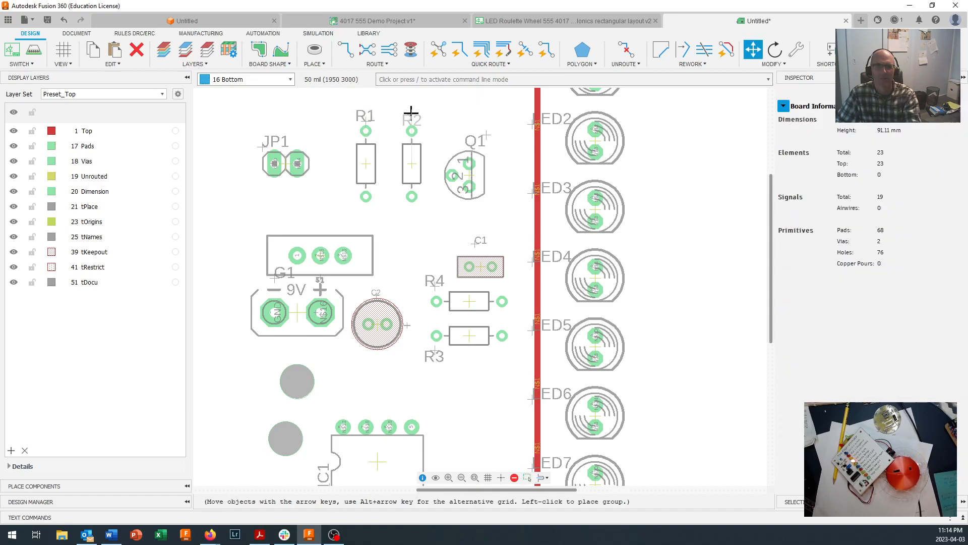
{"action": "left_click", "coordinate": [410, 110]}
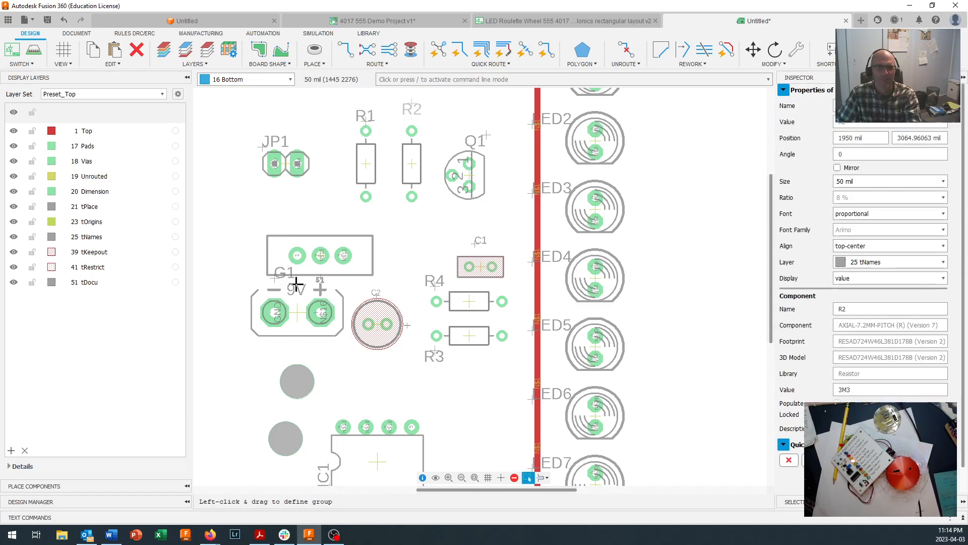
Move the G1 name label above the three-pin part's outline, to X 1300, Y 2500 mil.
{"action": "left_click", "coordinate": [277, 282]}
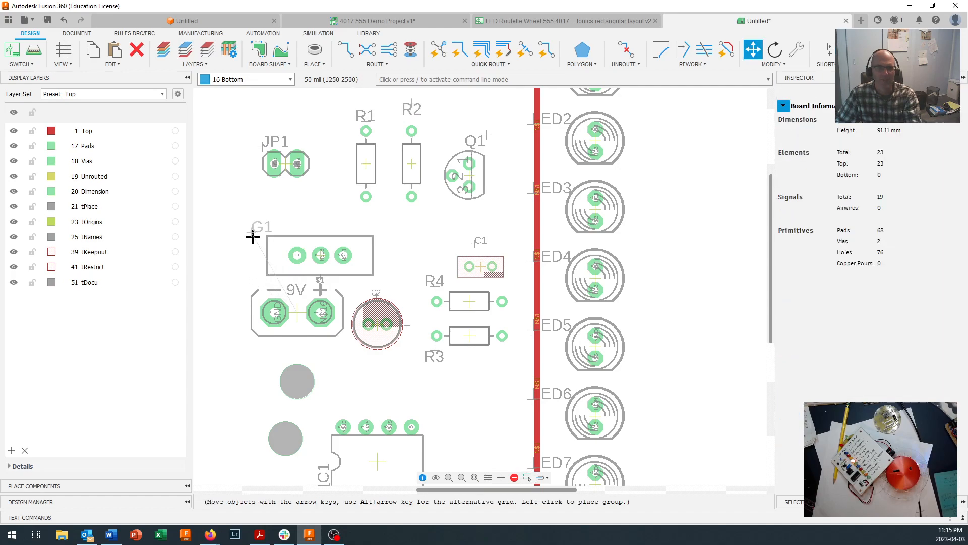
{"action": "left_click", "coordinate": [263, 228]}
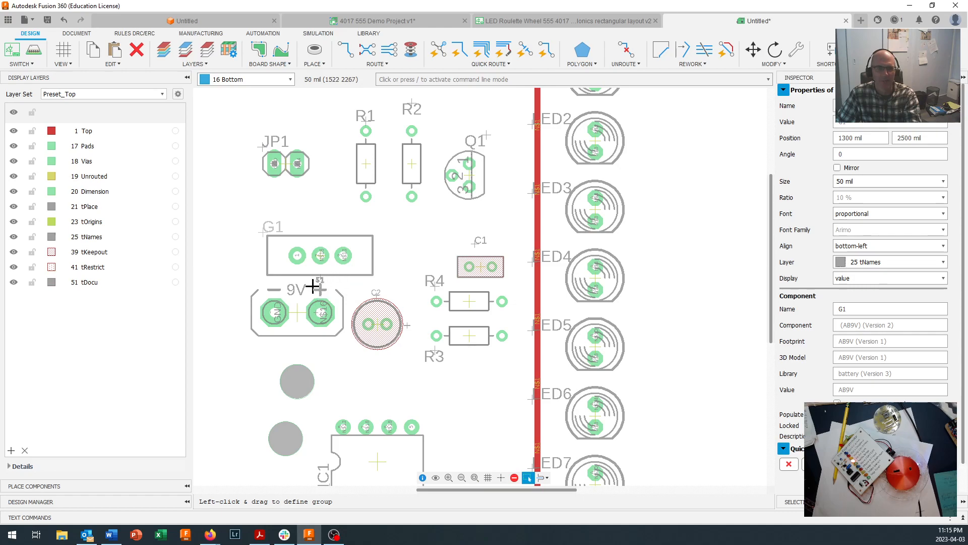
Turn the IC1 and IC2 name labels horizontal, placing IC1 at about (1565, 1390) mil and IC2 at about (1350, 869) mil.
{"action": "scroll", "coordinate": [278, 294], "scroll_direction": "down", "scroll_amount": 2}
{"action": "scroll", "coordinate": [277, 293], "scroll_direction": "down", "scroll_amount": 2}
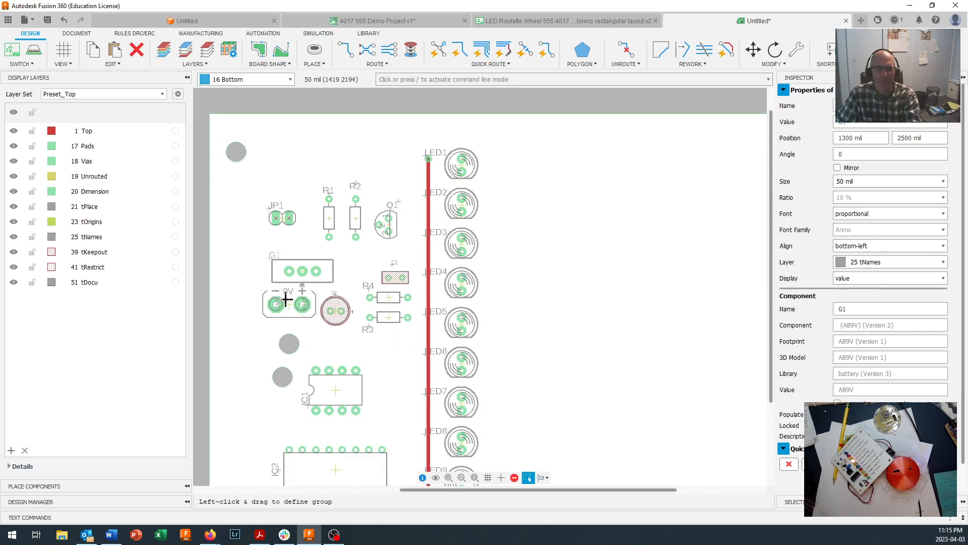
{"action": "scroll", "coordinate": [323, 322], "scroll_direction": "down", "scroll_amount": 1}
{"action": "scroll", "coordinate": [346, 298], "scroll_direction": "up", "scroll_amount": 2}
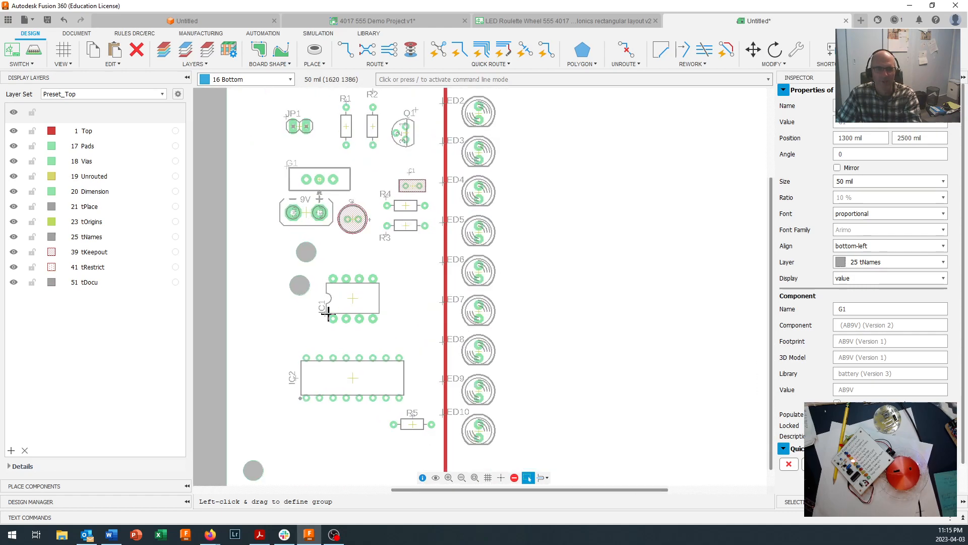
{"action": "left_click_drag", "start_coordinate": [324, 314], "coordinate": [314, 313]}
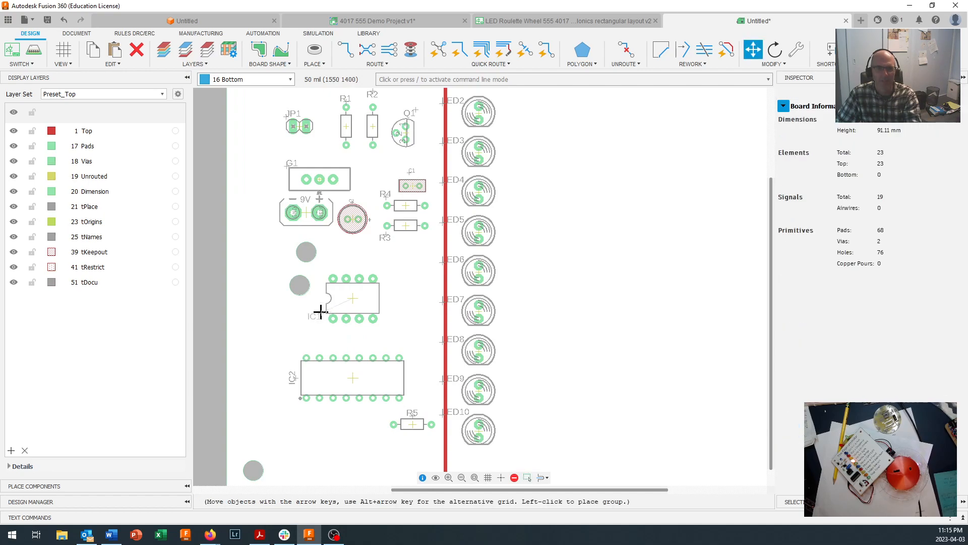
{"action": "left_click", "coordinate": [324, 310]}
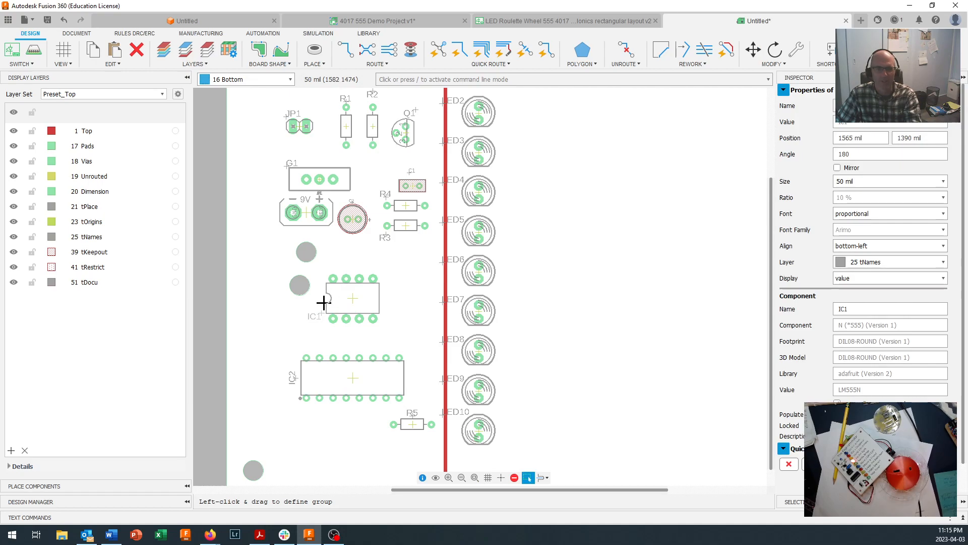
{"action": "left_click", "coordinate": [293, 379]}
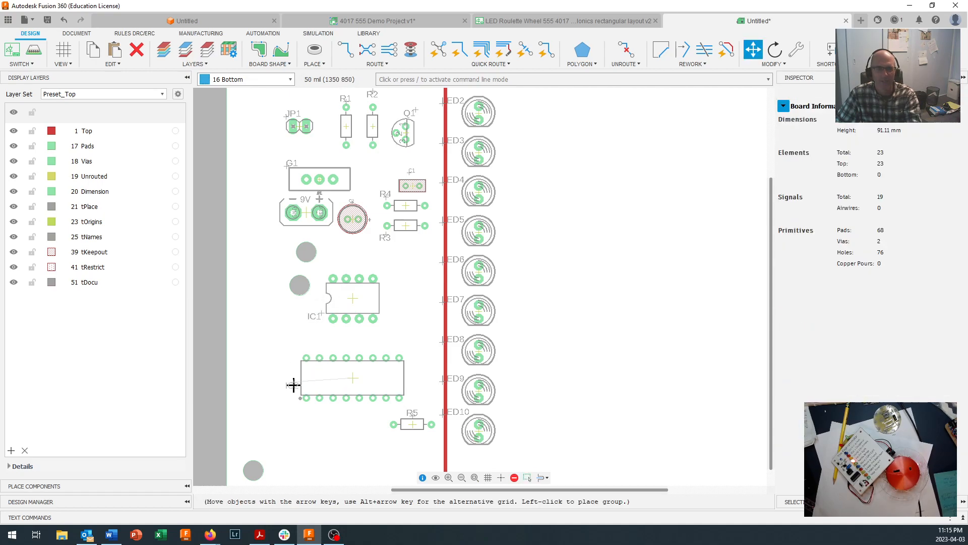
{"action": "left_click", "coordinate": [294, 386]}
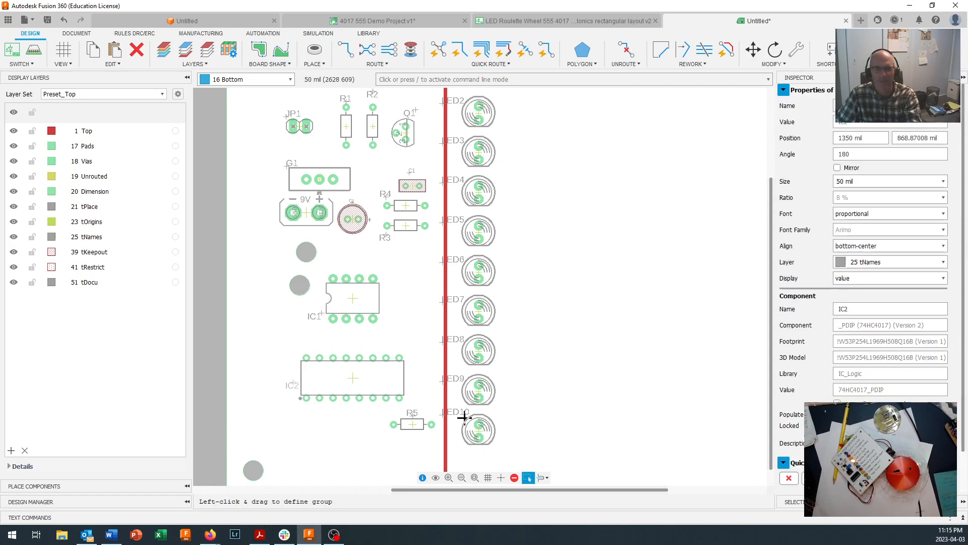
Start a new board text reading "Option 1".
{"action": "scroll", "coordinate": [461, 420], "scroll_direction": "down", "scroll_amount": 1}
{"action": "scroll", "coordinate": [462, 420], "scroll_direction": "down", "scroll_amount": 1}
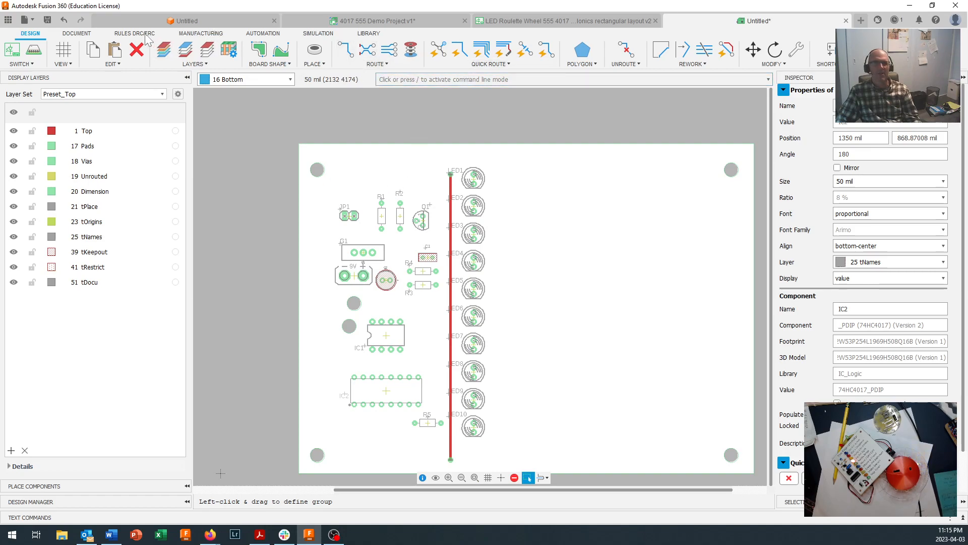
{"action": "left_click", "coordinate": [77, 34]}
{"action": "left_click", "coordinate": [308, 64]}
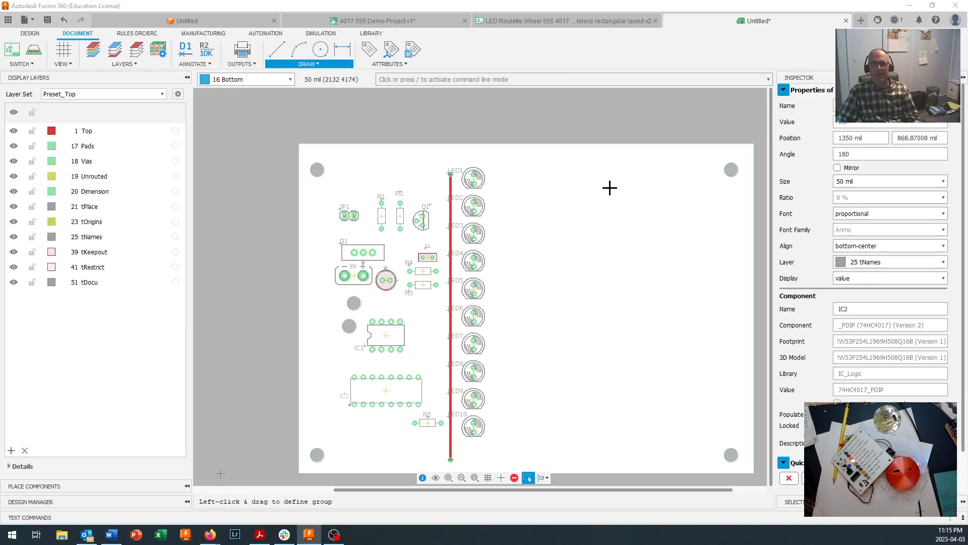
{"action": "left_click", "coordinate": [674, 117]}
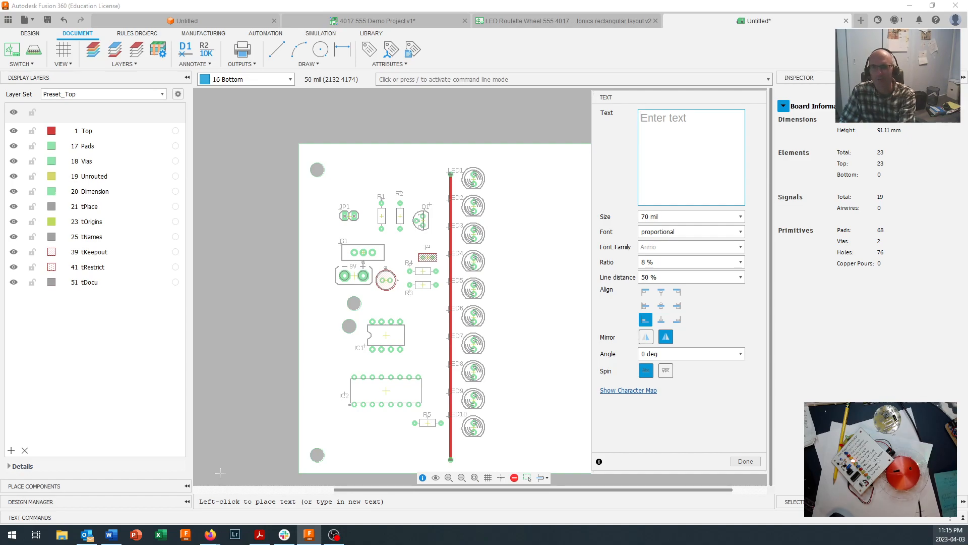
{"action": "type", "text": "C"}
{"action": "key", "text": "BackSpace"}
{"action": "key", "text": "BackSpace"}
{"action": "key", "text": "BackSpace"}
{"action": "key", "text": "BackSpace"}
{"action": "key", "text": "BackSpace"}
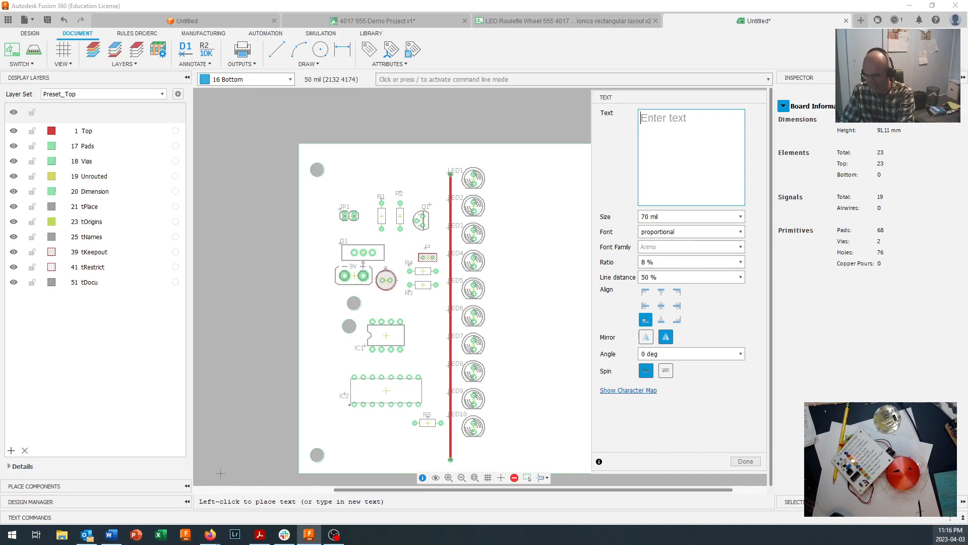
{"action": "type", "text": "Option 1"}
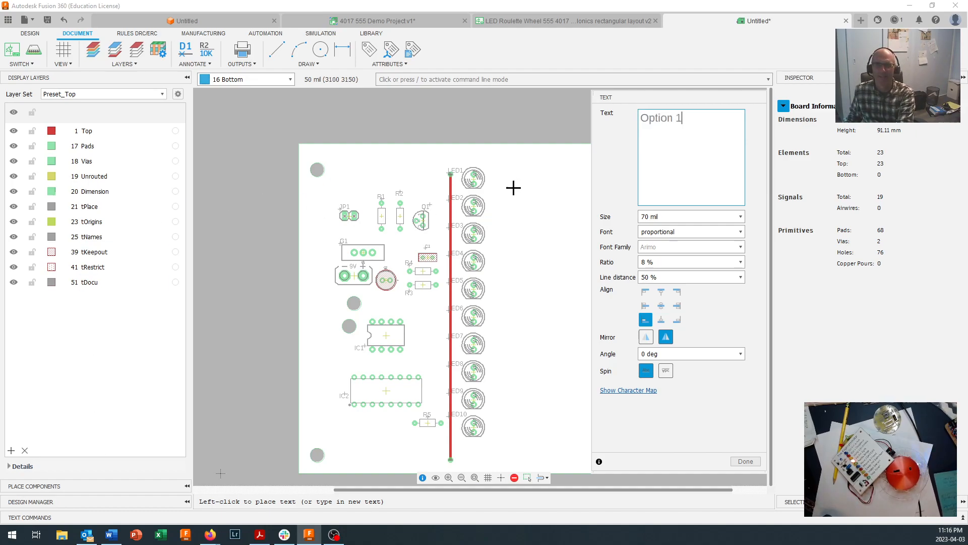
Set the text size to 200 mil and try to place "Option 1" beside LED1 on the 16 Bottom layer.
{"action": "left_click", "coordinate": [741, 217]}
{"action": "scroll", "coordinate": [695, 273], "scroll_direction": "down", "scroll_amount": 3}
{"action": "left_click", "coordinate": [673, 316]}
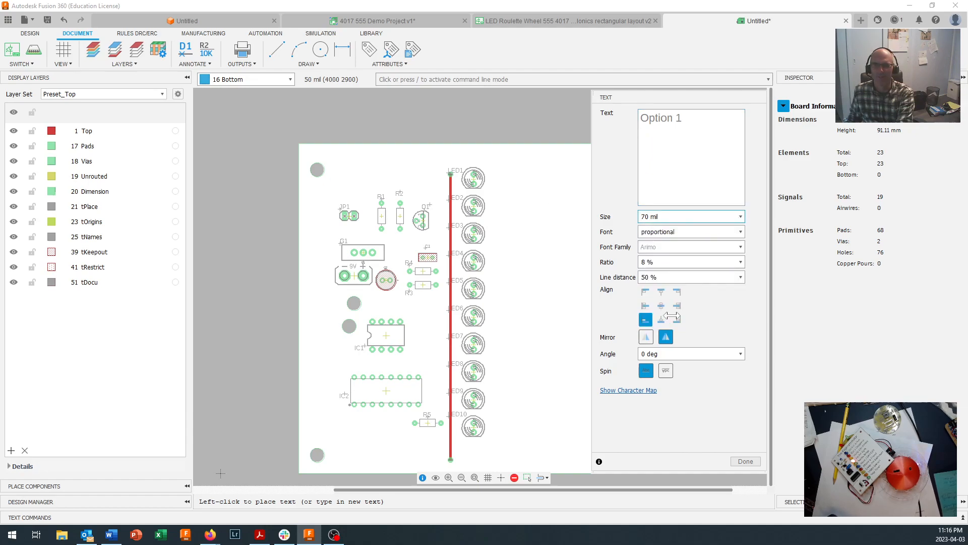
{"action": "left_click", "coordinate": [513, 180]}
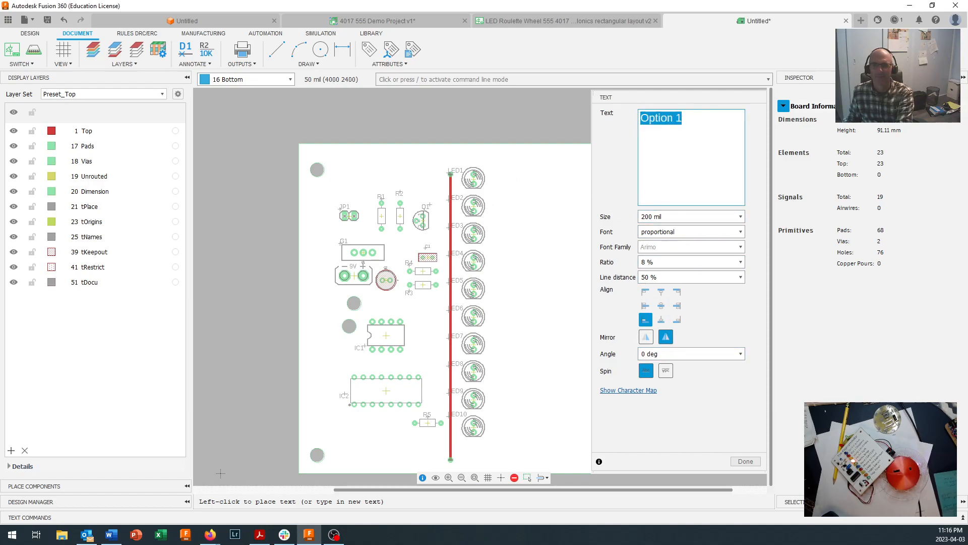
{"action": "left_click_drag", "start_coordinate": [661, 98], "coordinate": [764, 143]}
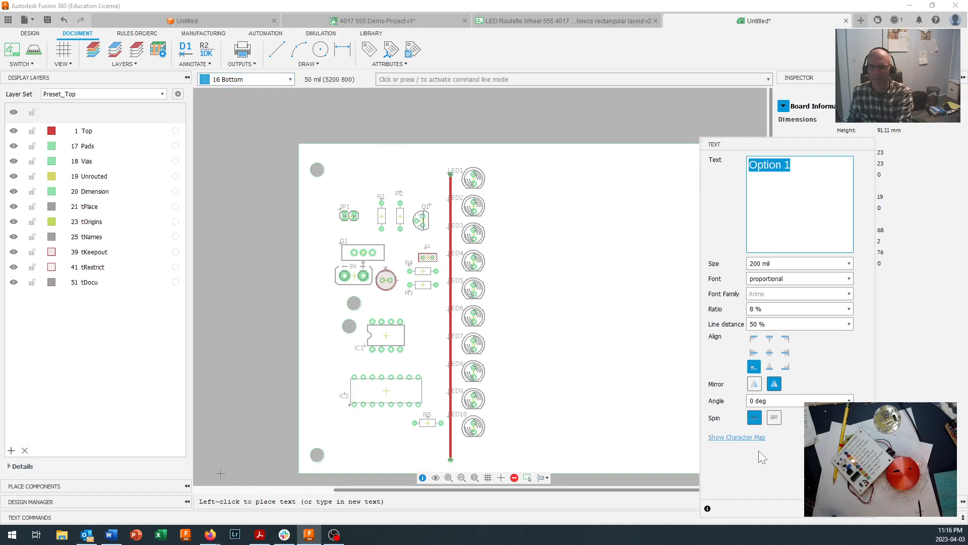
{"action": "key", "text": "Escape"}
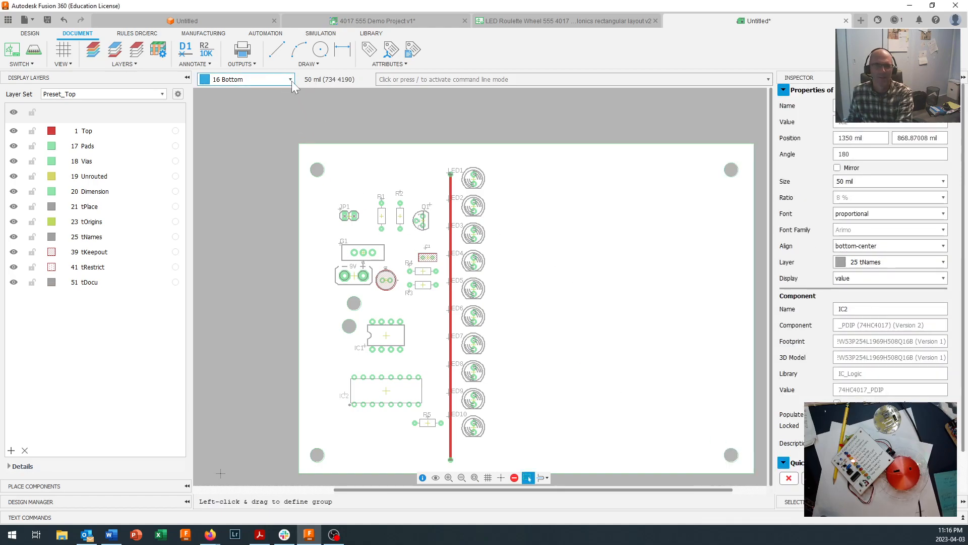
Make 25 tNames the active layer and start a new text reading "Option 1".
{"action": "left_click", "coordinate": [290, 80]}
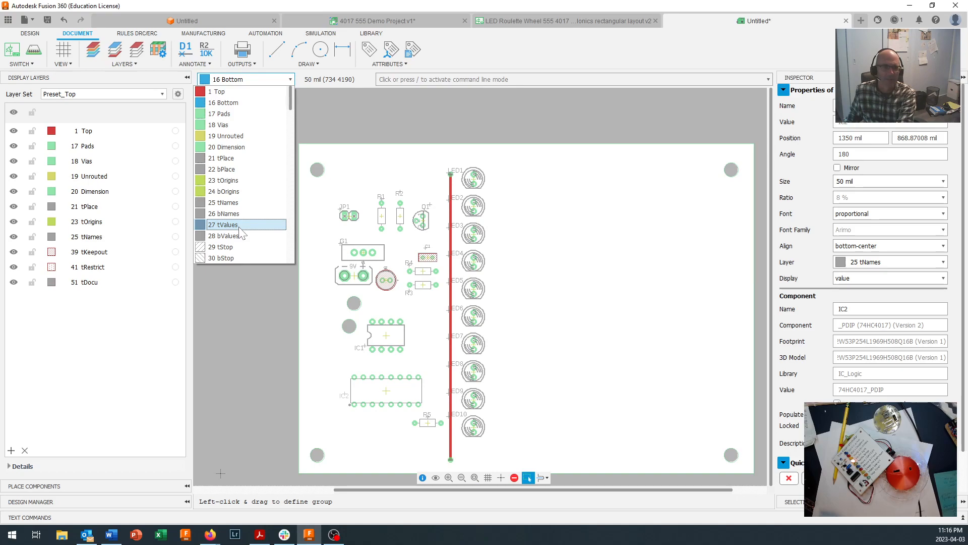
{"action": "left_click", "coordinate": [239, 204]}
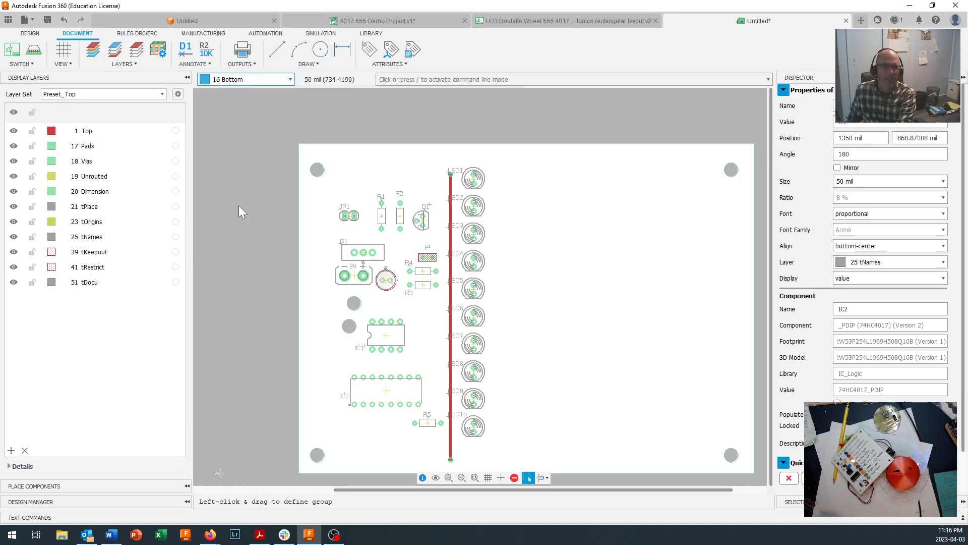
{"action": "left_click", "coordinate": [305, 64]}
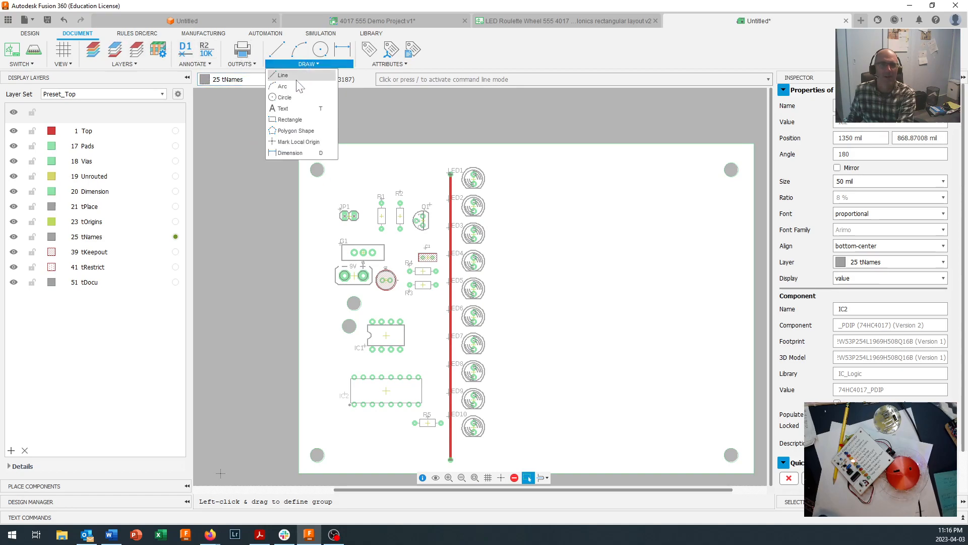
{"action": "left_click", "coordinate": [298, 107]}
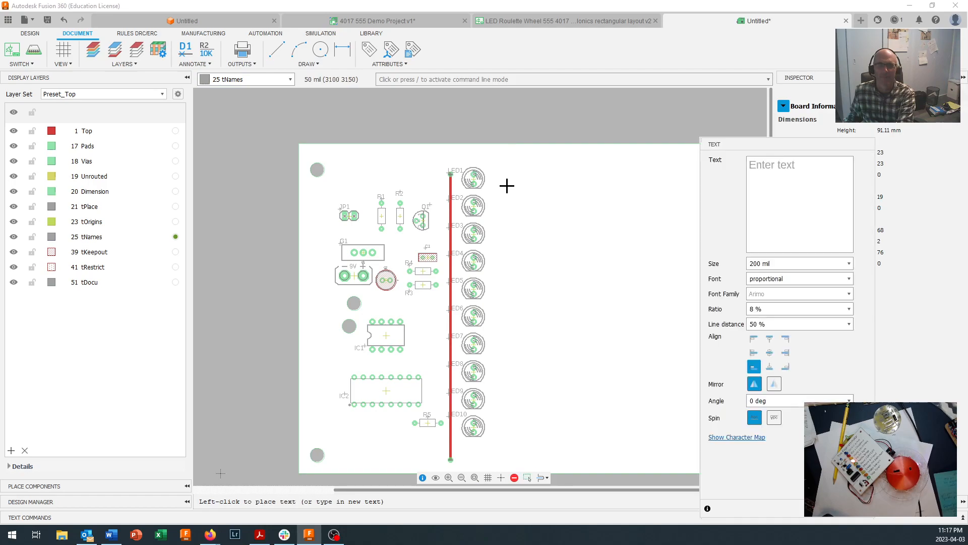
{"action": "left_click", "coordinate": [754, 167]}
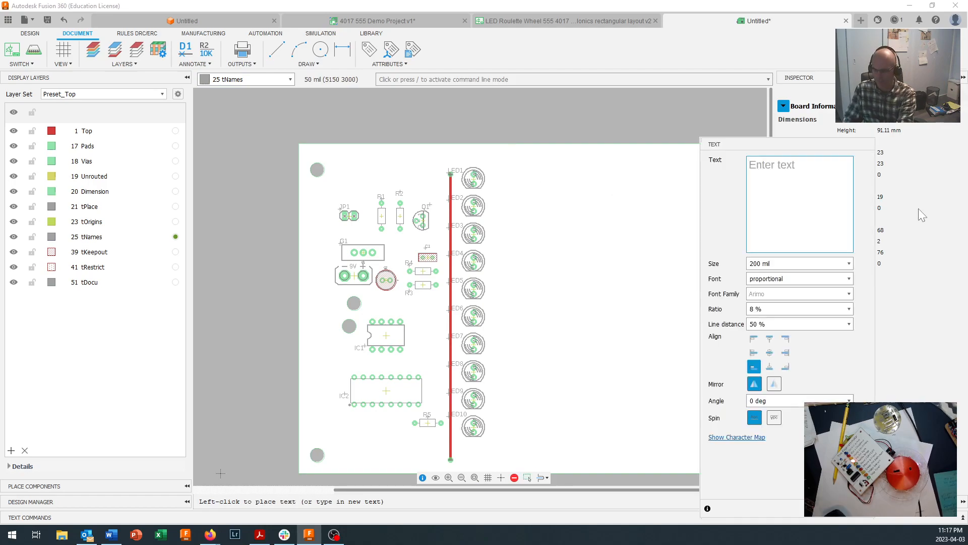
{"action": "type", "text": "Option 1"}
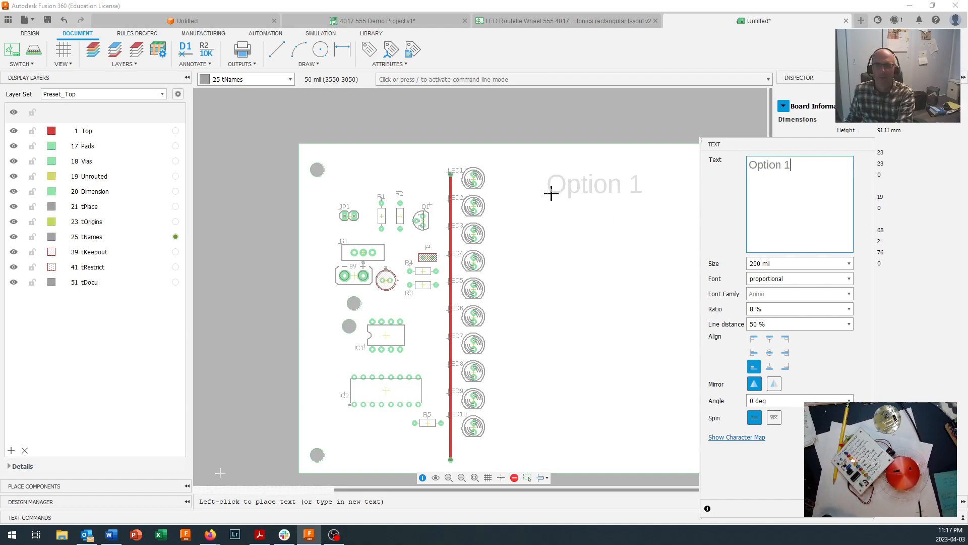
Set the text size to 150 mil and place "Option 1" beside LED1 at X 3150, Y 3150 mil.
{"action": "left_click", "coordinate": [790, 263]}
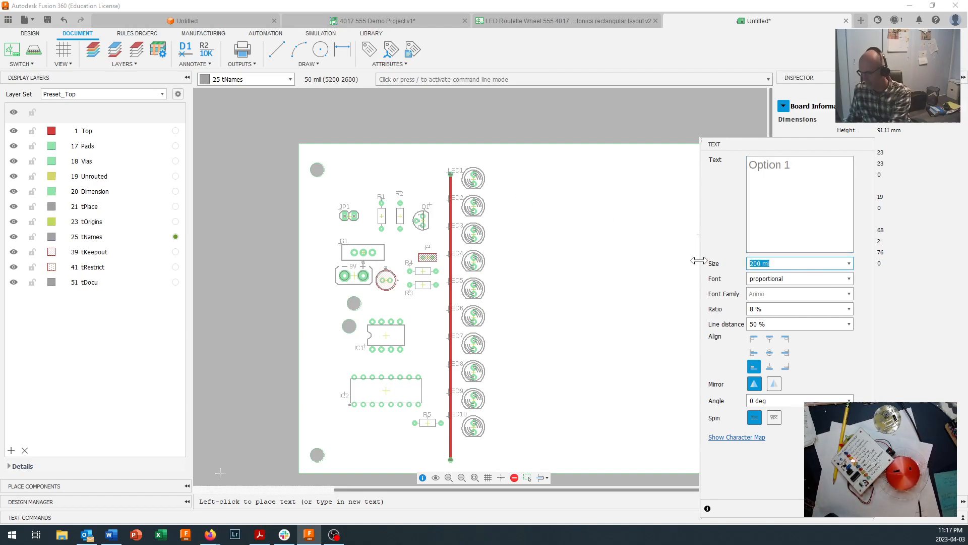
{"action": "type", "text": "150"}
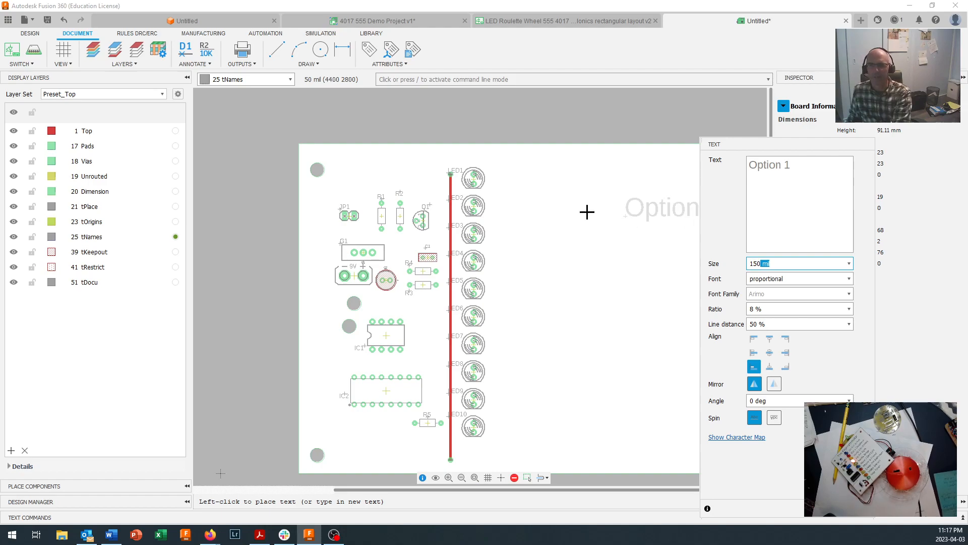
{"action": "key", "text": "Return"}
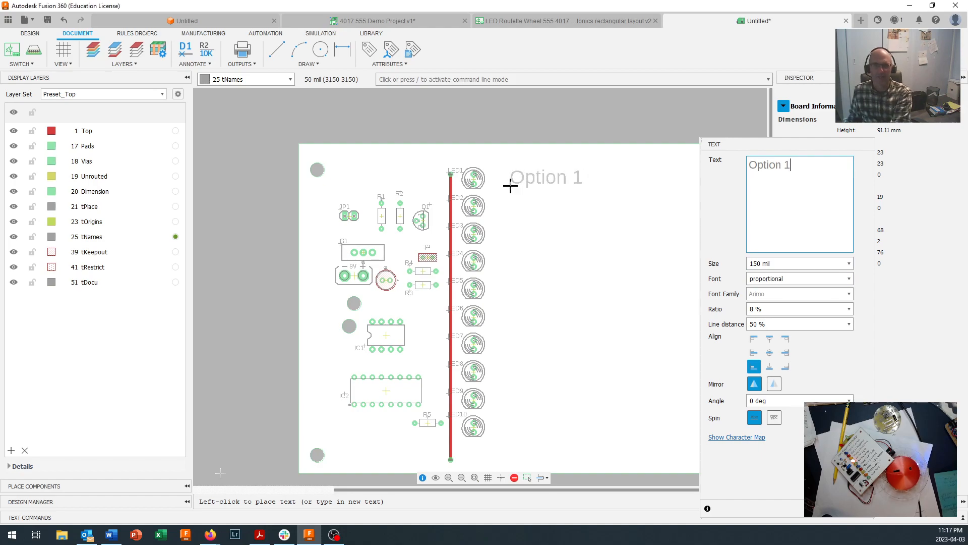
{"action": "left_click", "coordinate": [511, 186]}
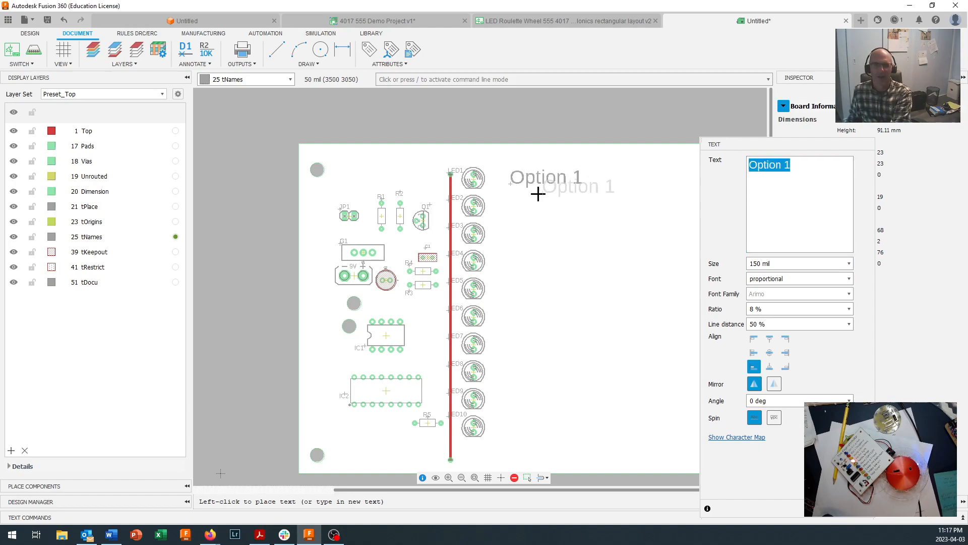
Place nine more "Option 1" texts beside LED2 through LED10, aligned at X 3150 mil and spaced 300 mil apart.
{"action": "left_click", "coordinate": [509, 213]}
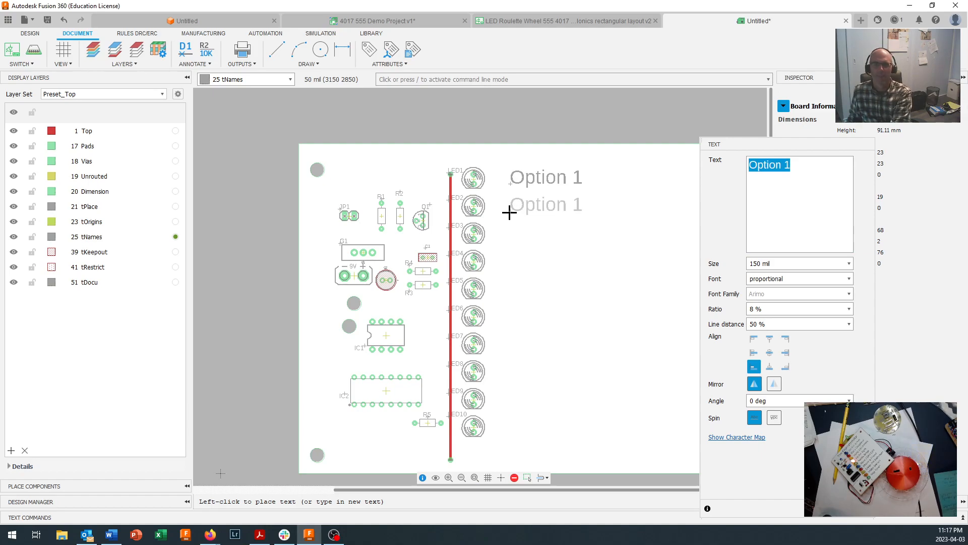
{"action": "left_click", "coordinate": [511, 240]}
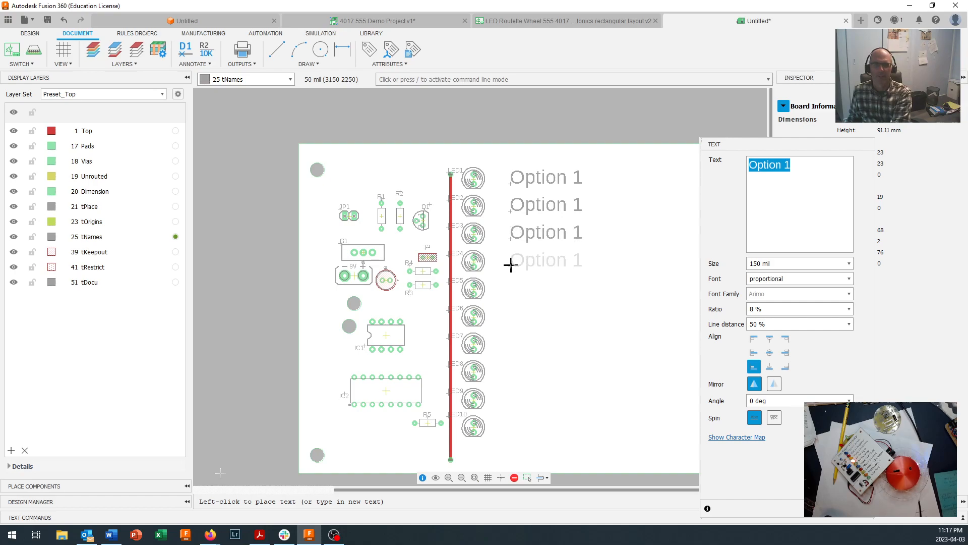
{"action": "left_click", "coordinate": [510, 267]}
{"action": "left_click", "coordinate": [511, 296]}
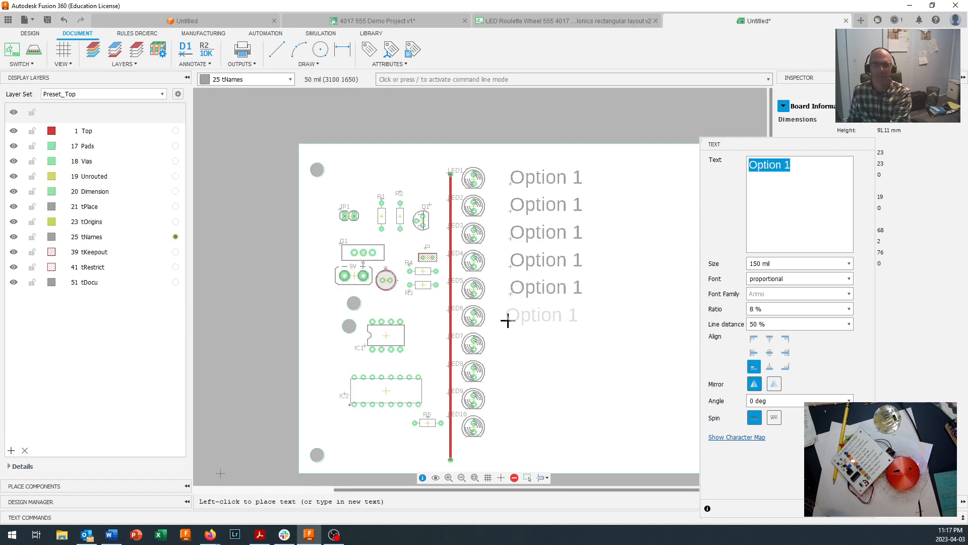
{"action": "left_click", "coordinate": [510, 320]}
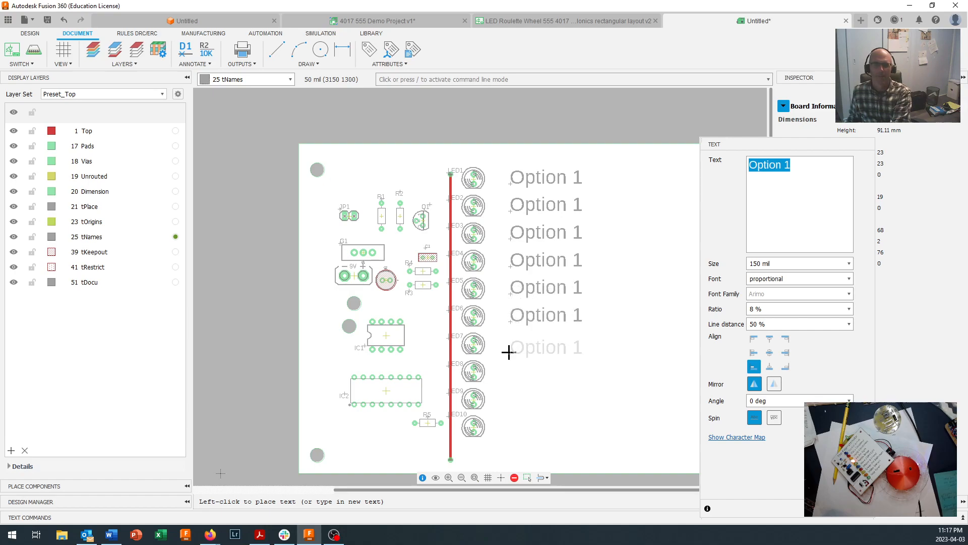
{"action": "left_click", "coordinate": [509, 348]}
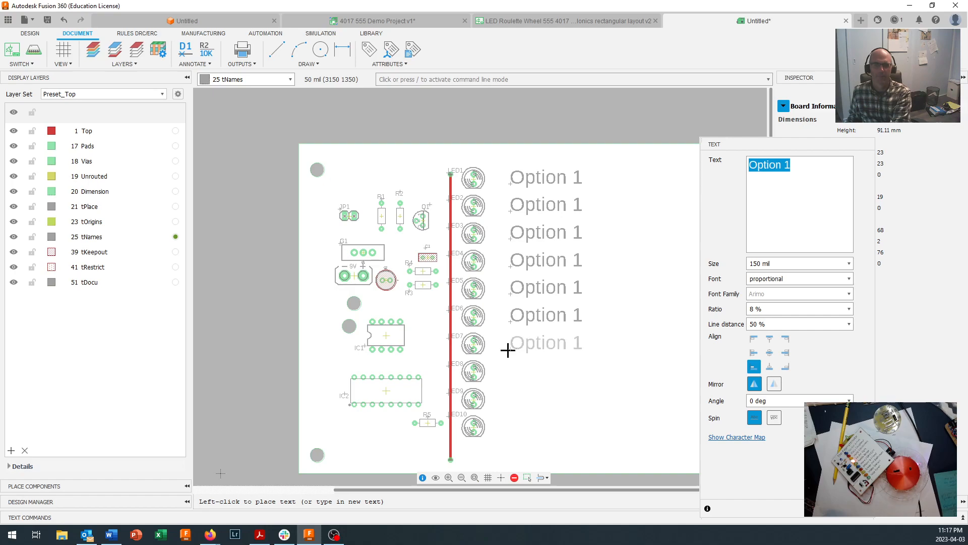
{"action": "left_click", "coordinate": [508, 377]}
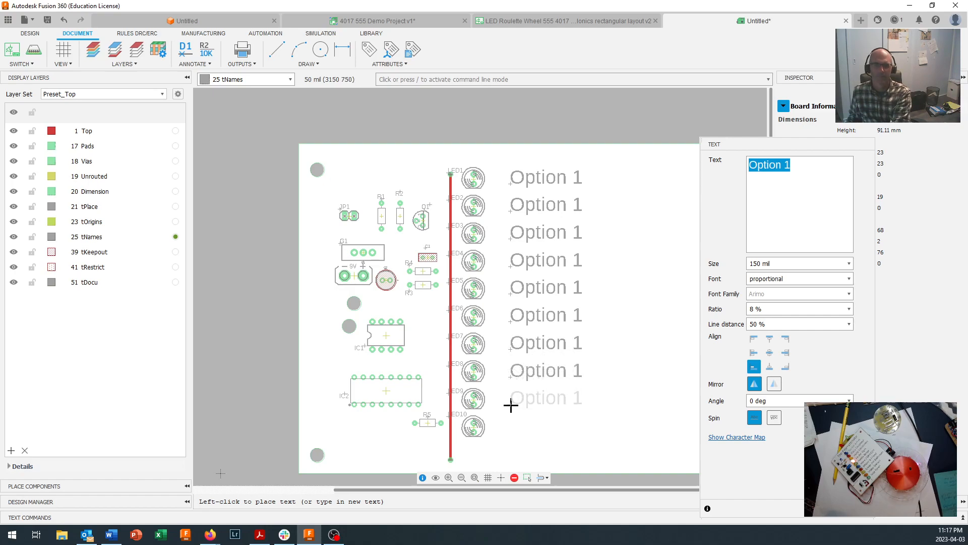
{"action": "left_click", "coordinate": [511, 405]}
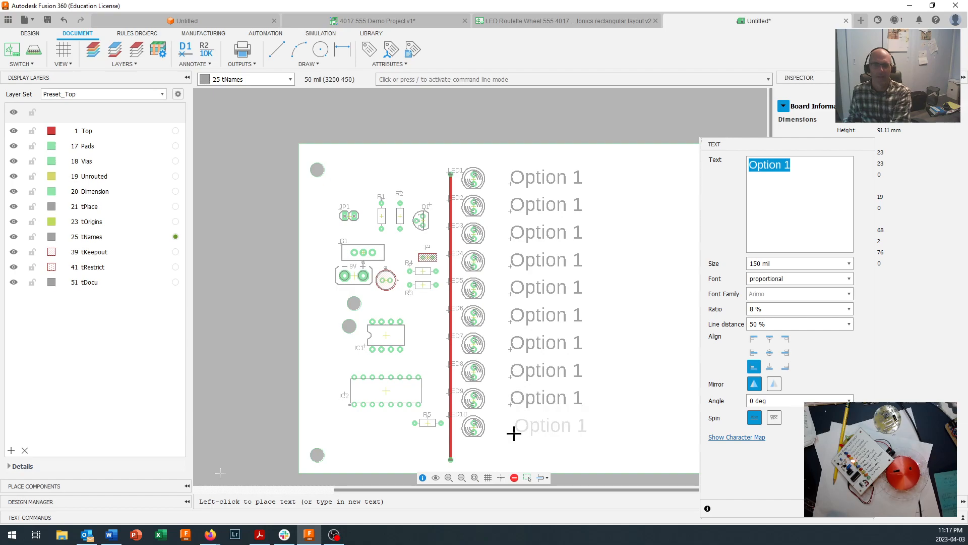
{"action": "left_click", "coordinate": [510, 433]}
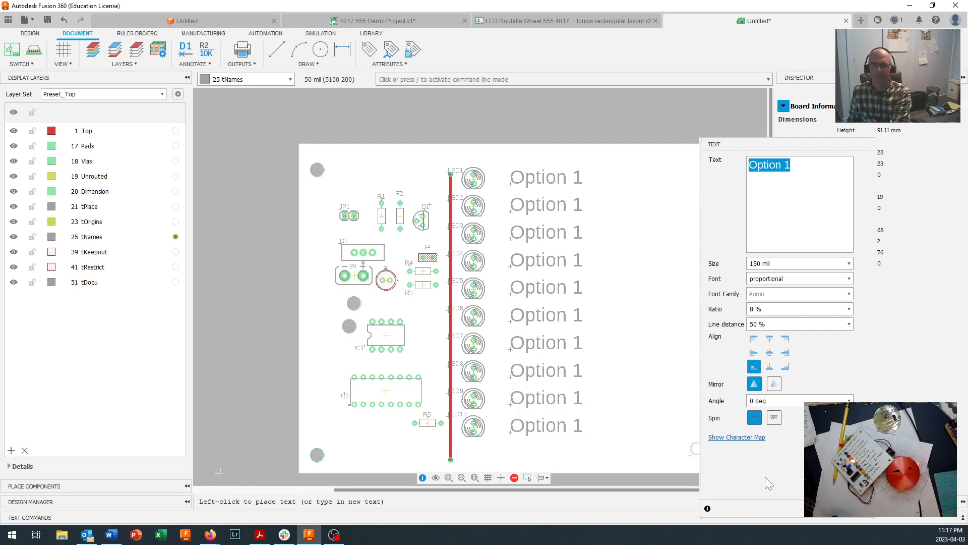
Change the texts beside LED2 and LED3 to "Option 2" and "Option 3".
{"action": "key", "text": "Escape"}
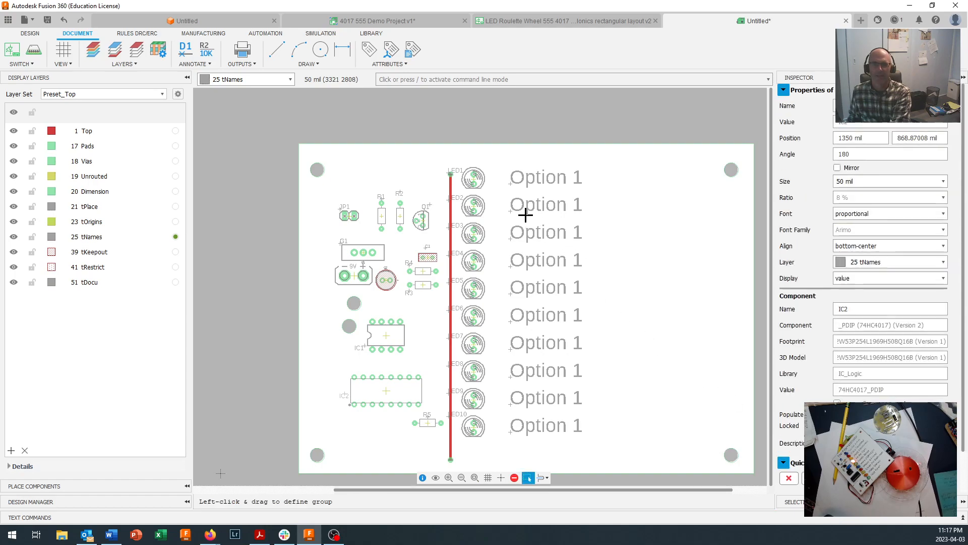
{"action": "left_click", "coordinate": [512, 213]}
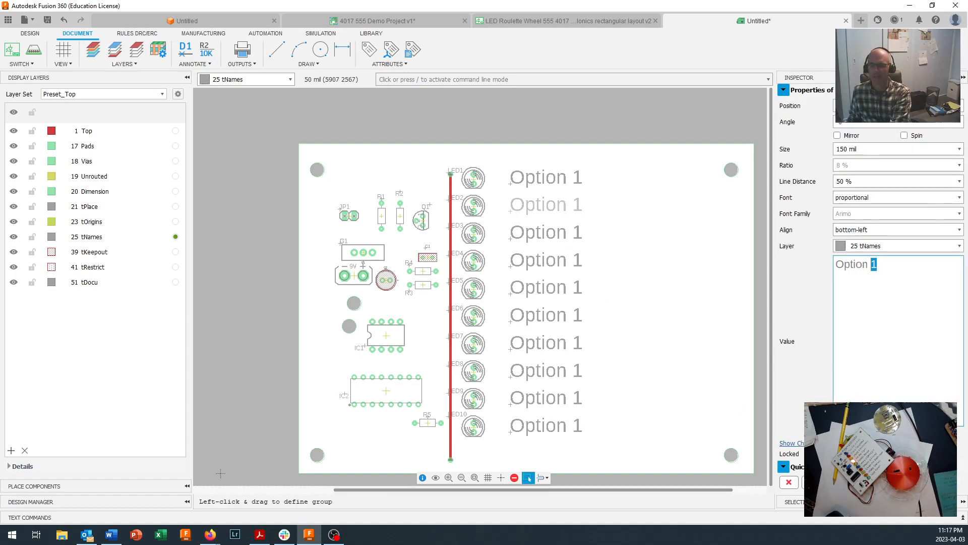
{"action": "type", "text": "2"}
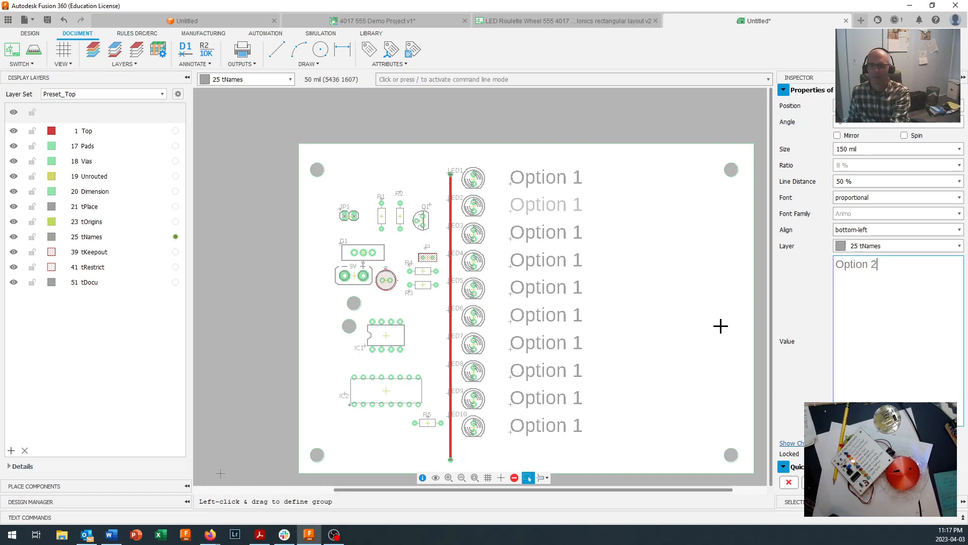
{"action": "left_click", "coordinate": [514, 240]}
{"action": "left_click", "coordinate": [514, 240]}
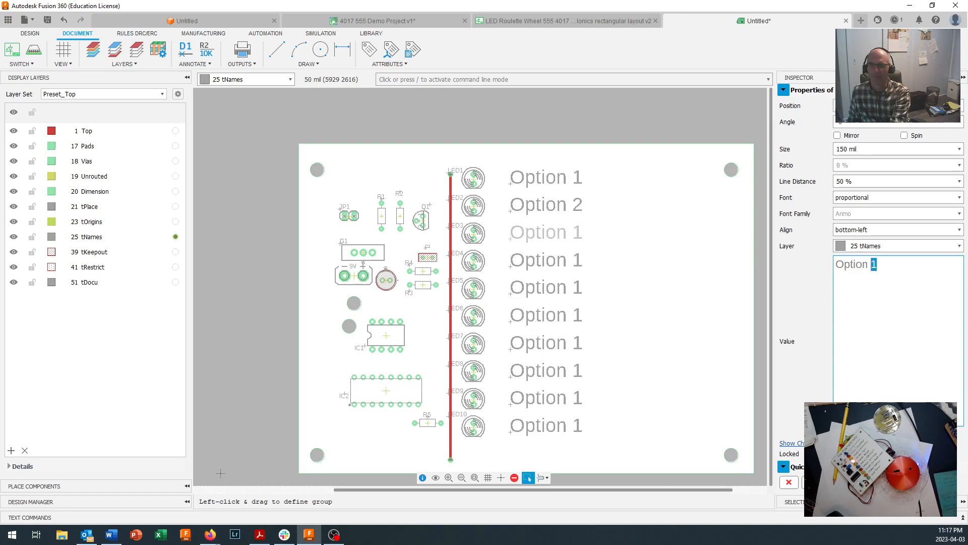
{"action": "type", "text": "3"}
{"action": "left_click", "coordinate": [513, 271]}
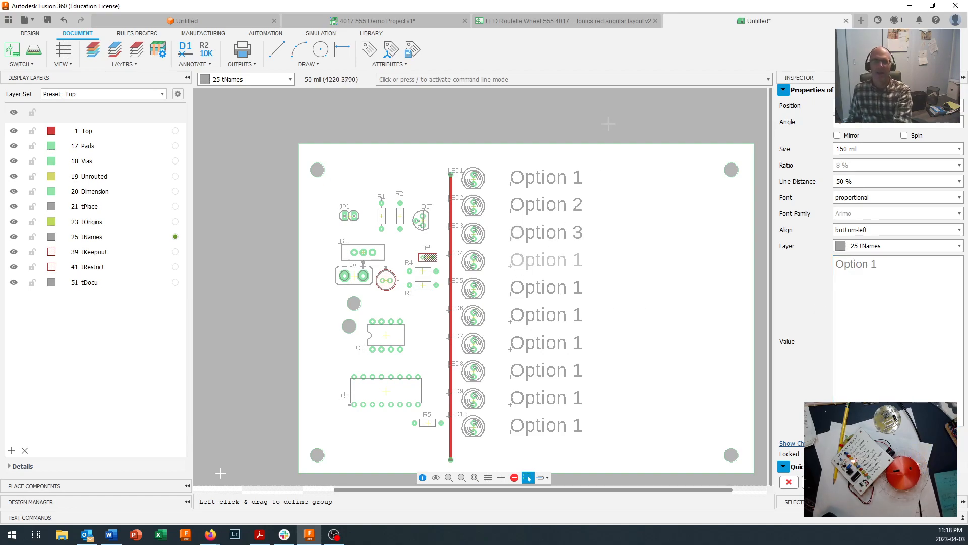
Move the board outline's upper edge outward to make the board 93.65 mm high.
{"action": "left_click", "coordinate": [501, 146]}
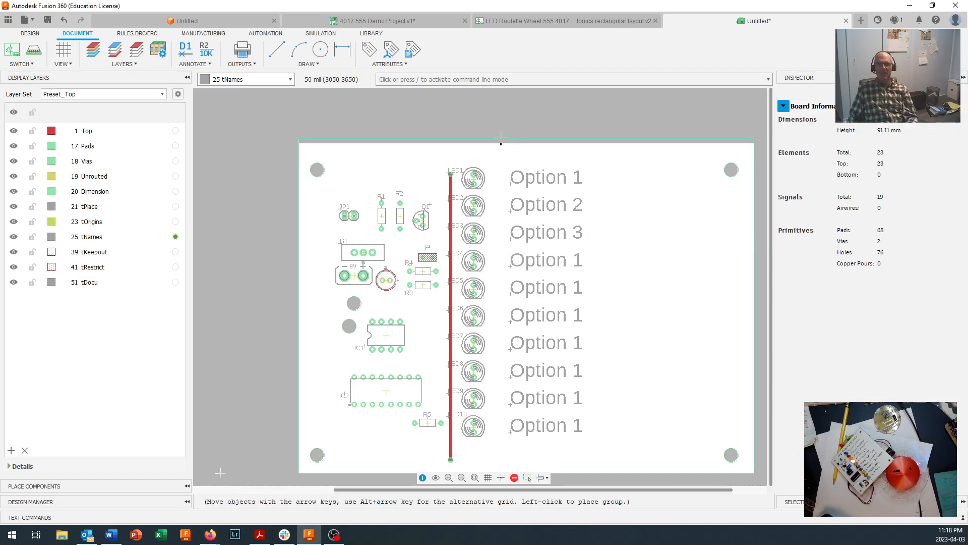
{"action": "left_click", "coordinate": [501, 134]}
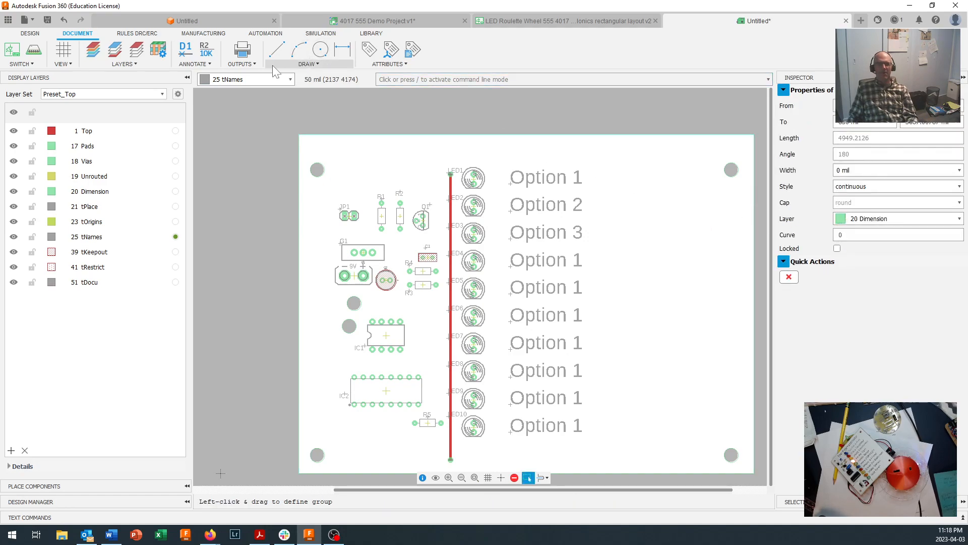
Place a 200 mil "Title" text on the 25 tNames layer, just inside the board's upper edge.
{"action": "left_click", "coordinate": [290, 69]}
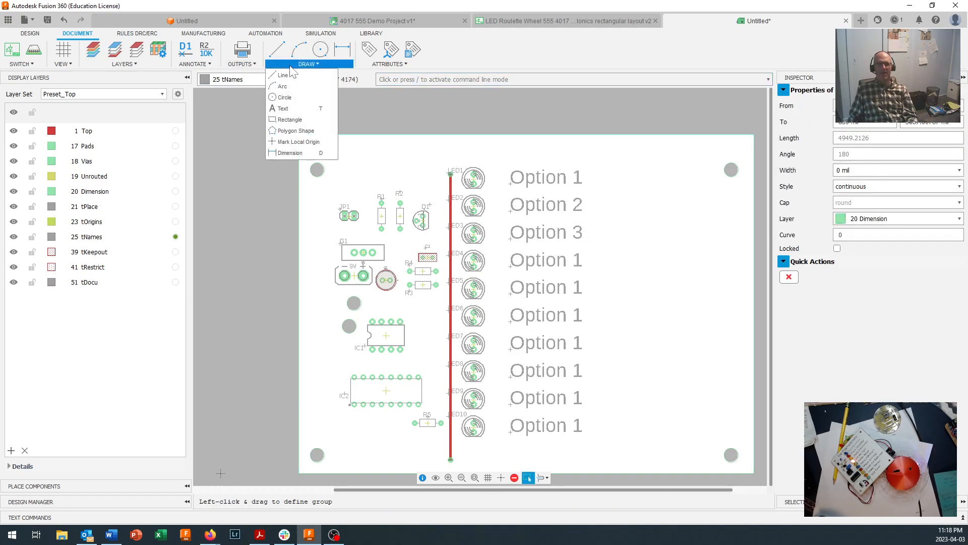
{"action": "left_click", "coordinate": [298, 105]}
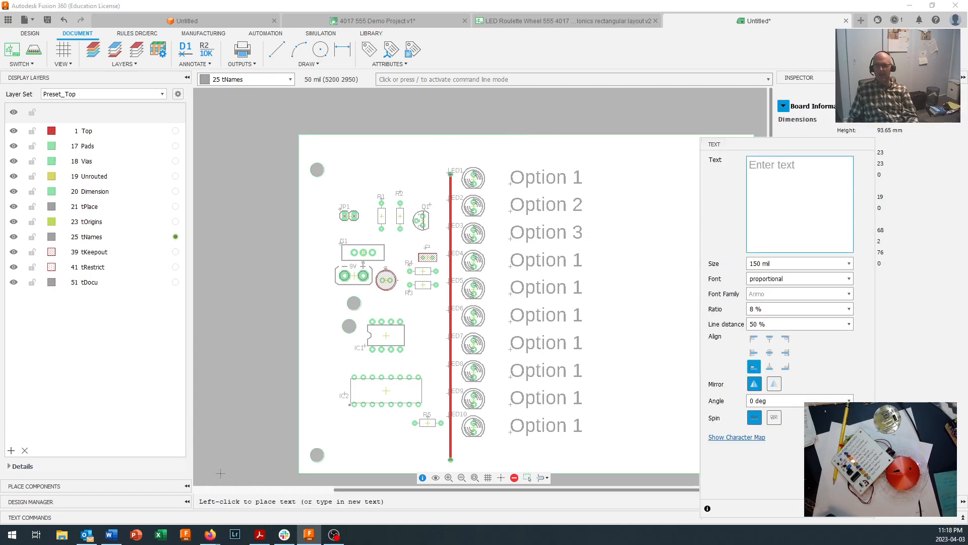
{"action": "type", "text": "Title"}
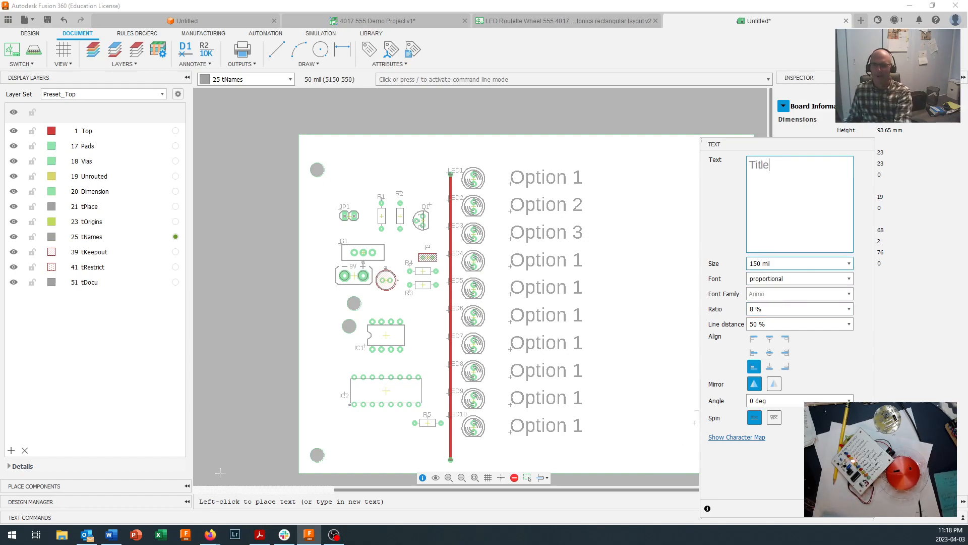
{"action": "left_click_drag", "start_coordinate": [797, 263], "coordinate": [707, 260]}
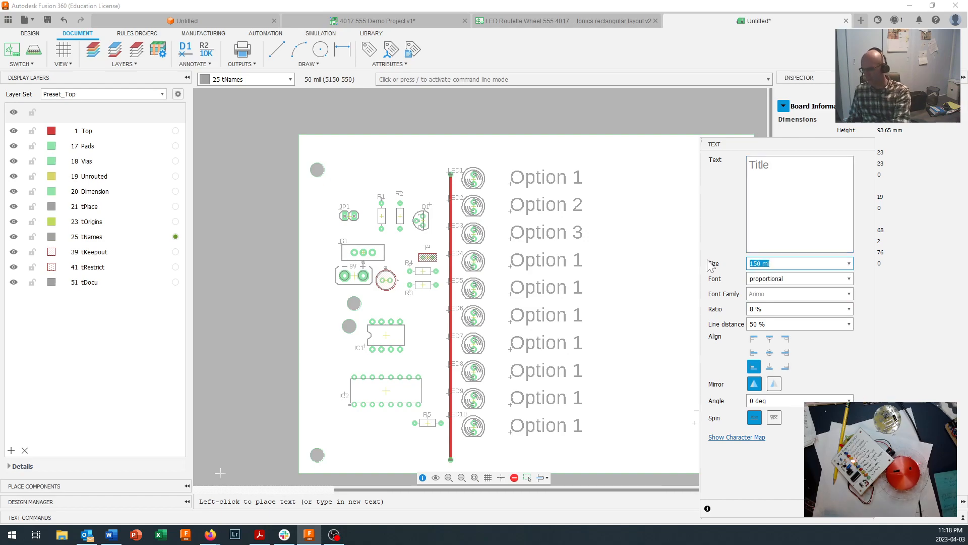
{"action": "type", "text": "250"}
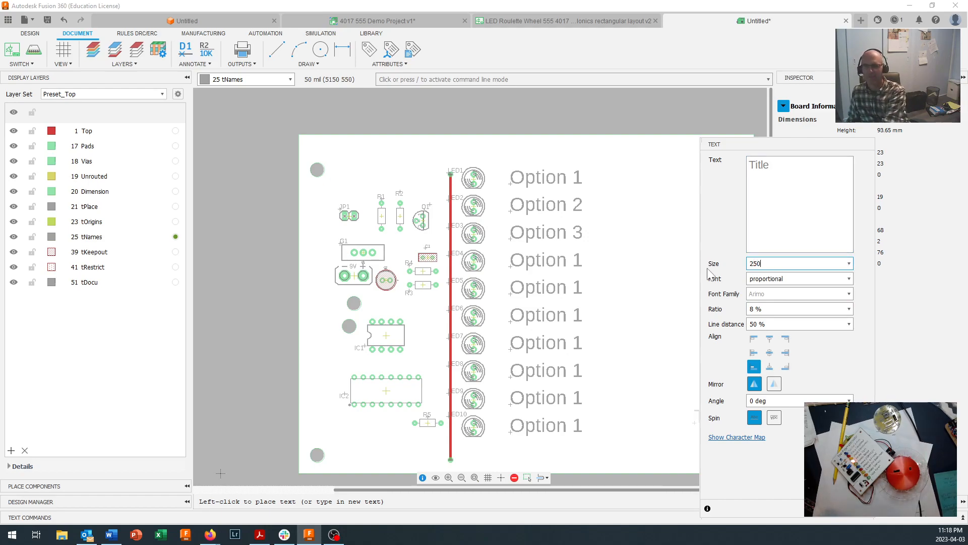
{"action": "key", "text": "Return"}
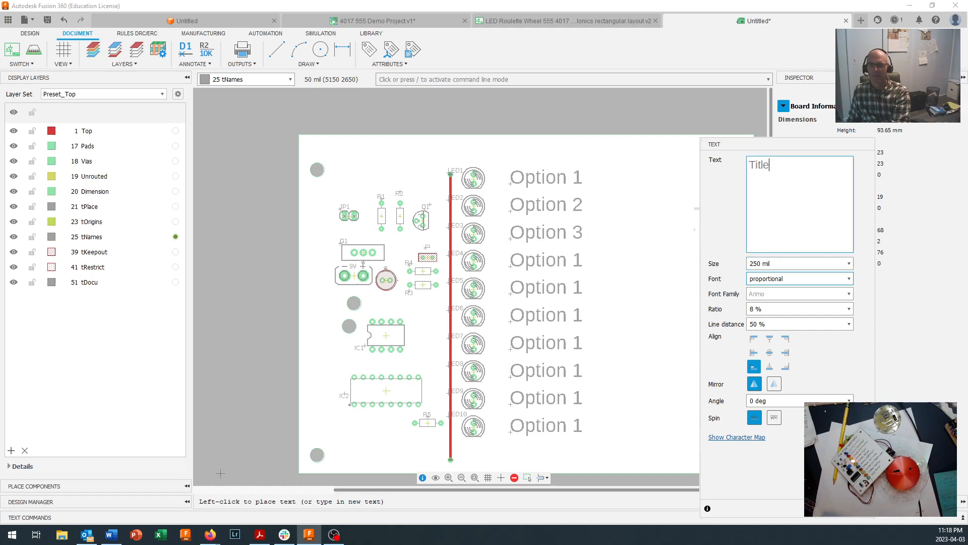
{"action": "left_click_drag", "start_coordinate": [772, 264], "coordinate": [727, 263]}
{"action": "type", "text": "200"}
{"action": "key", "text": "Return"}
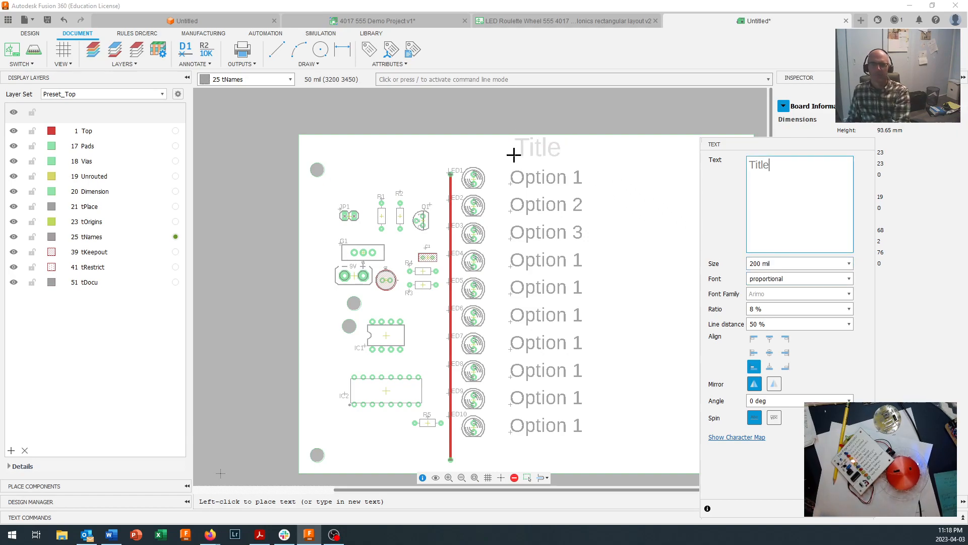
{"action": "left_click", "coordinate": [403, 162]}
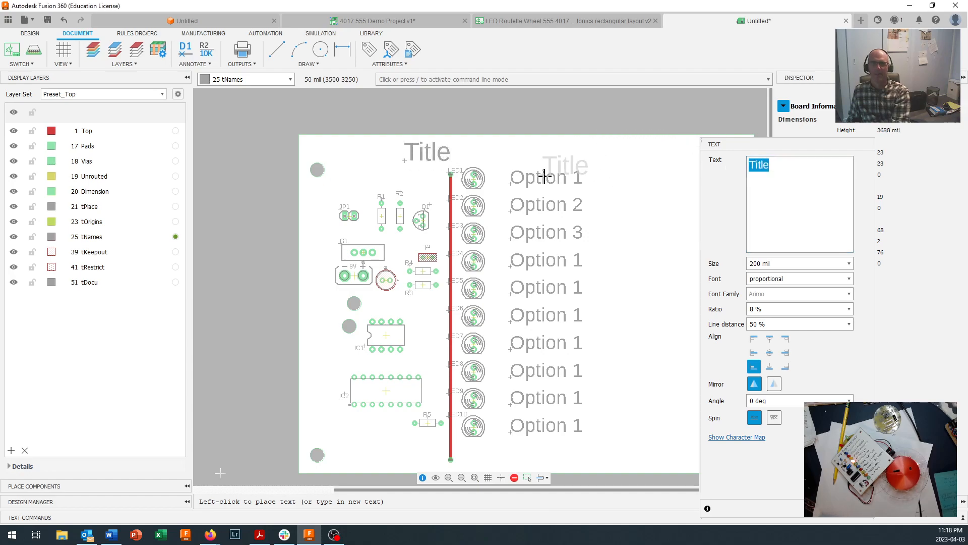
{"action": "key", "text": "Escape"}
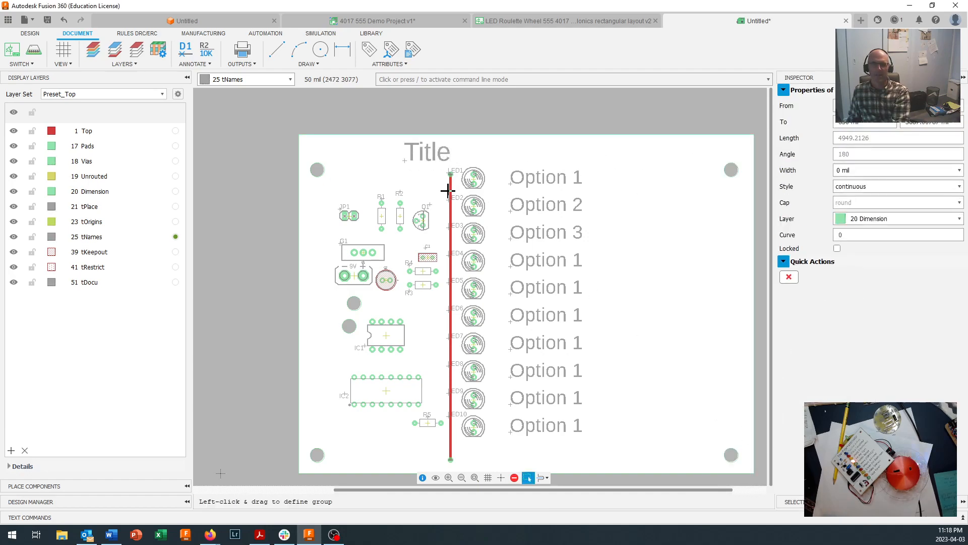
Change the title text to "Big Fancy Title For Your Board".
{"action": "left_click", "coordinate": [405, 160]}
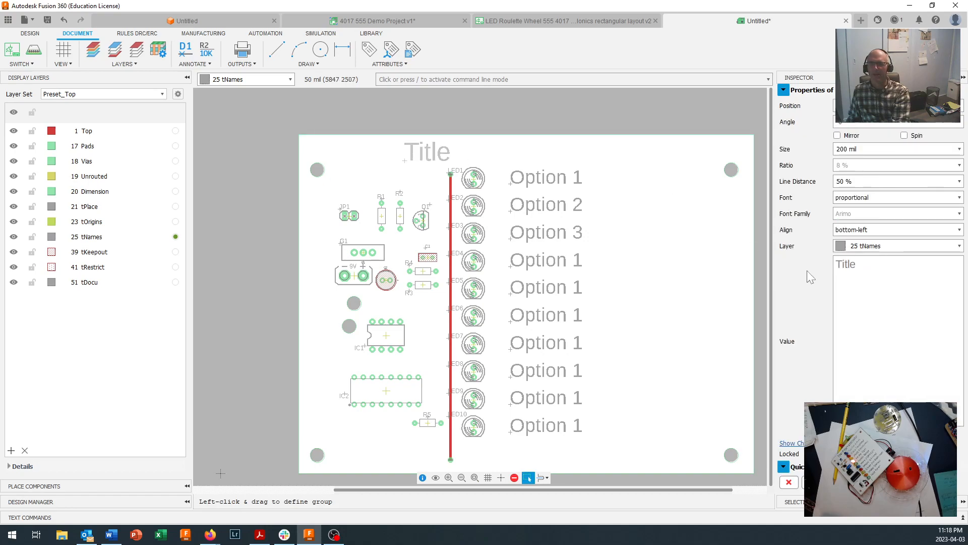
{"action": "type", "text": "Big Fancy Title fo"}
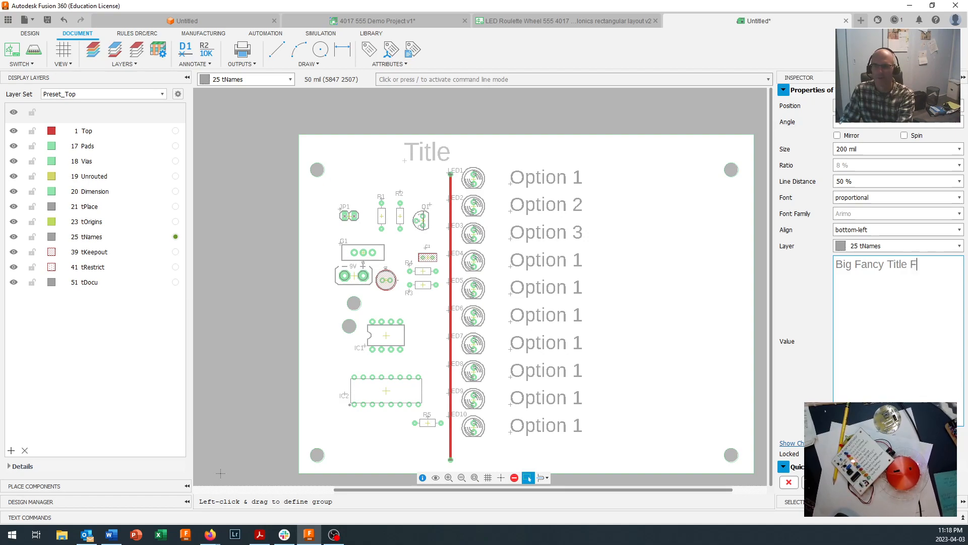
{"action": "type", "text": "r Your Board"}
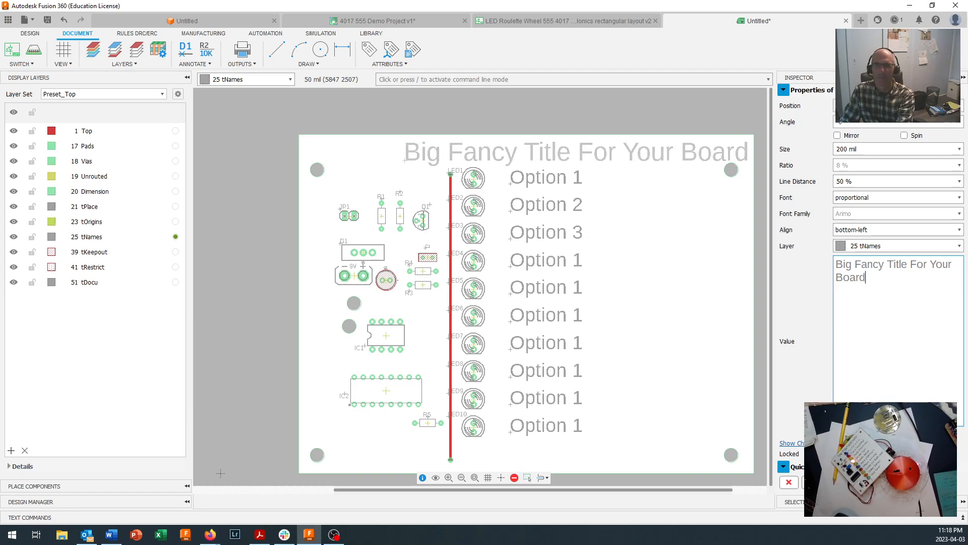
Set the title's alignment to bottom-center and move it to about X 3300, Y 3400 mil, centred along the board's upper edge.
{"action": "left_click", "coordinate": [403, 161]}
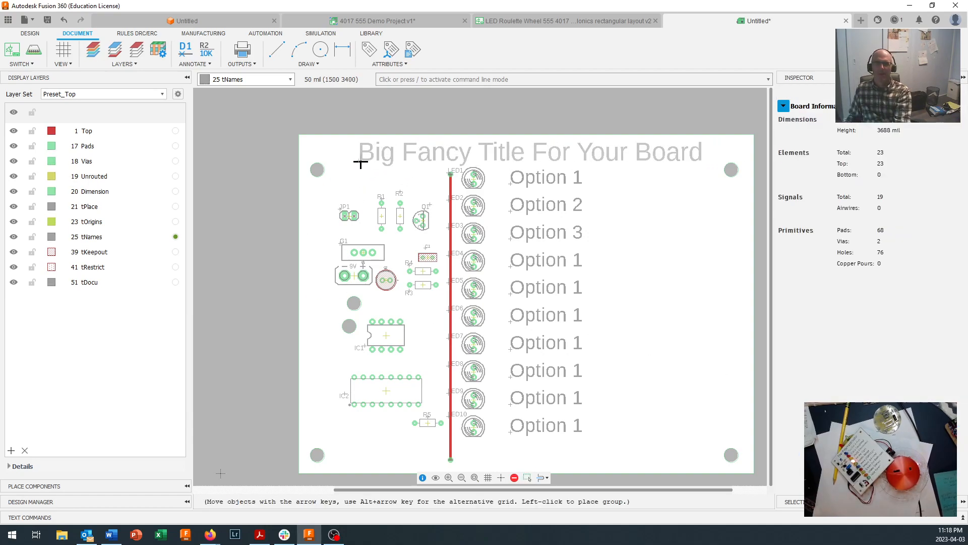
{"action": "left_click", "coordinate": [354, 160]}
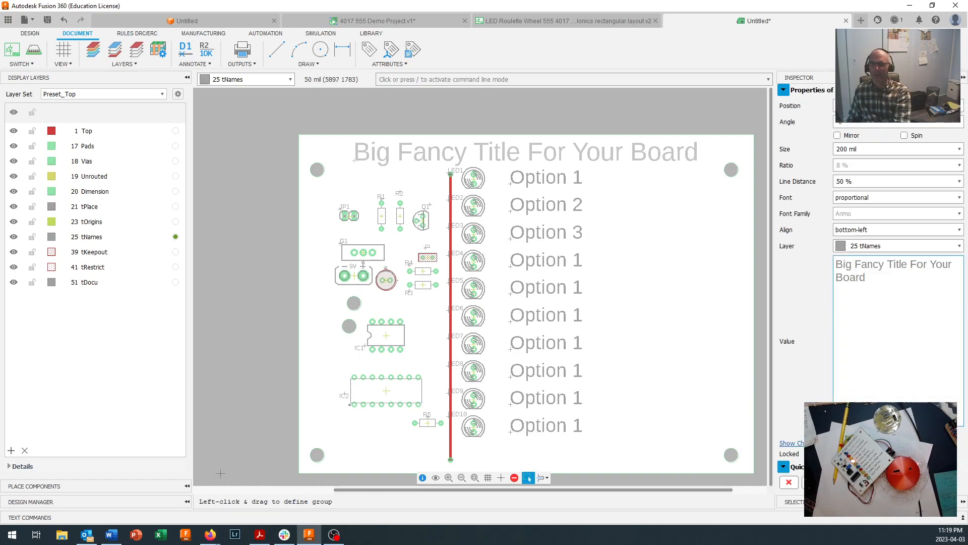
{"action": "left_click", "coordinate": [856, 232]}
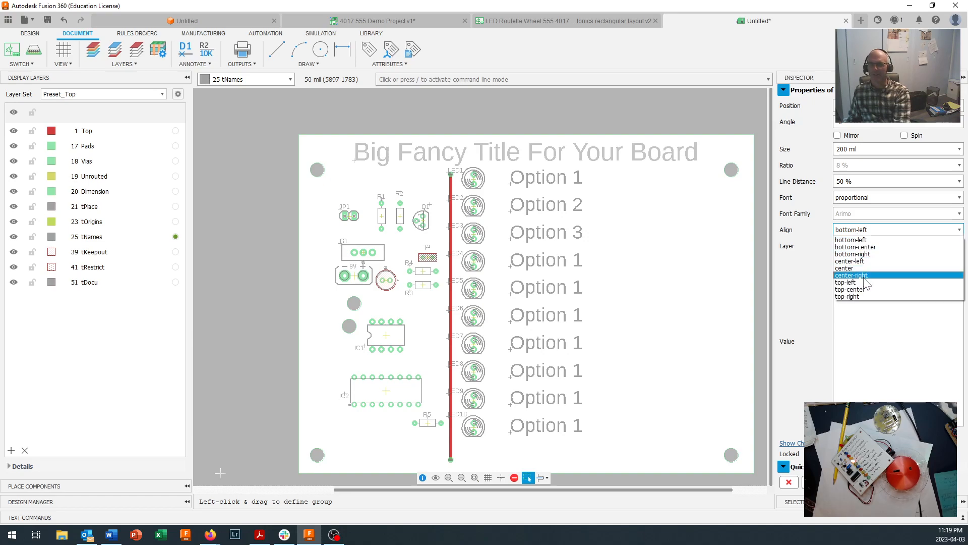
{"action": "left_click", "coordinate": [865, 248]}
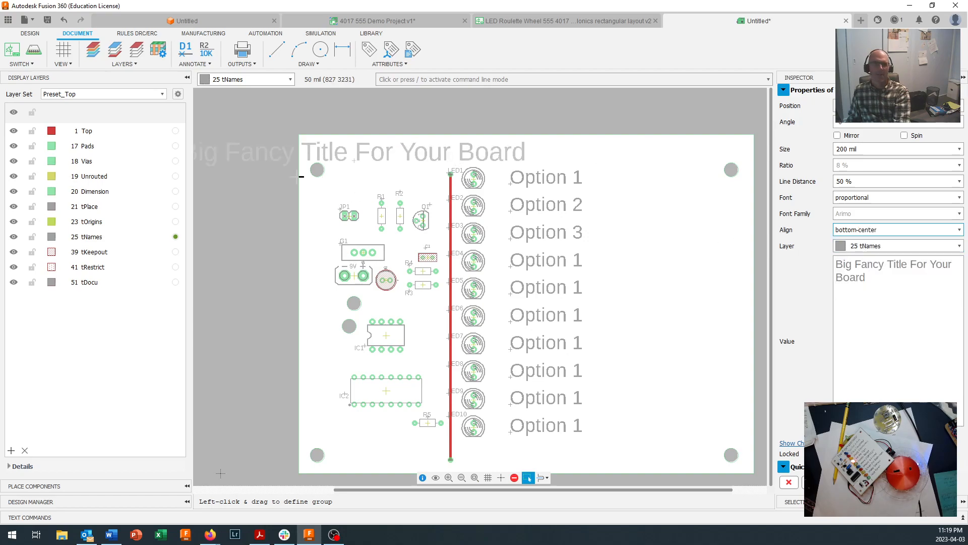
{"action": "left_click_drag", "start_coordinate": [354, 162], "coordinate": [526, 163]}
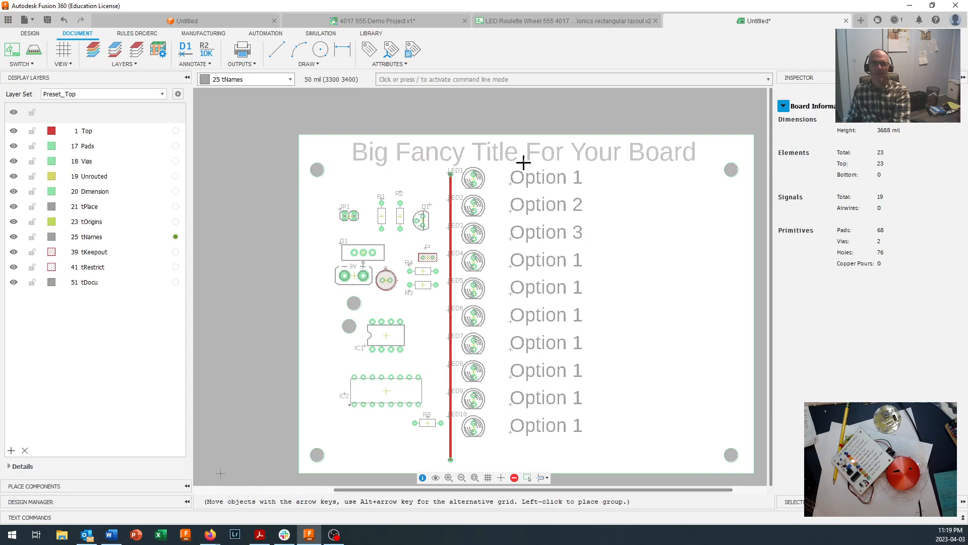
{"action": "left_click", "coordinate": [551, 183]}
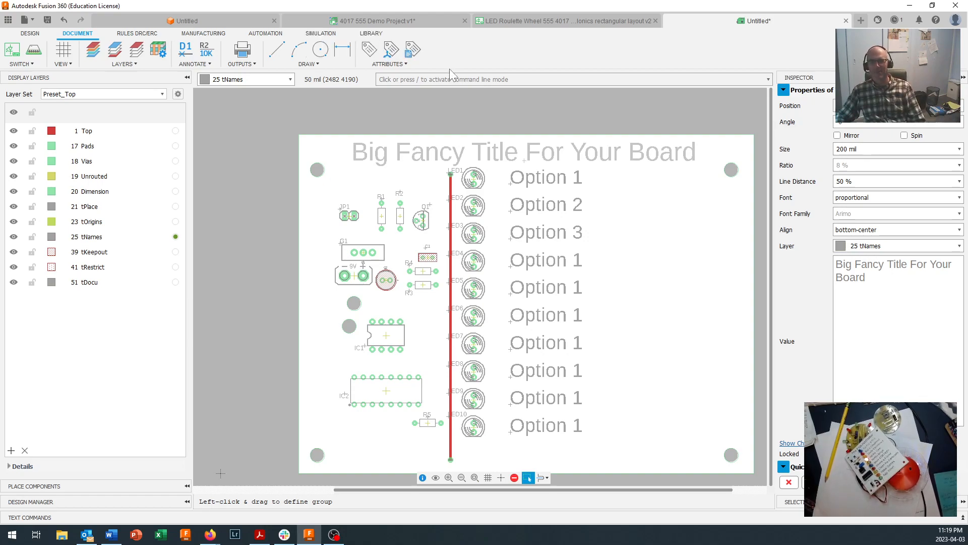
{"action": "left_click", "coordinate": [734, 172]}
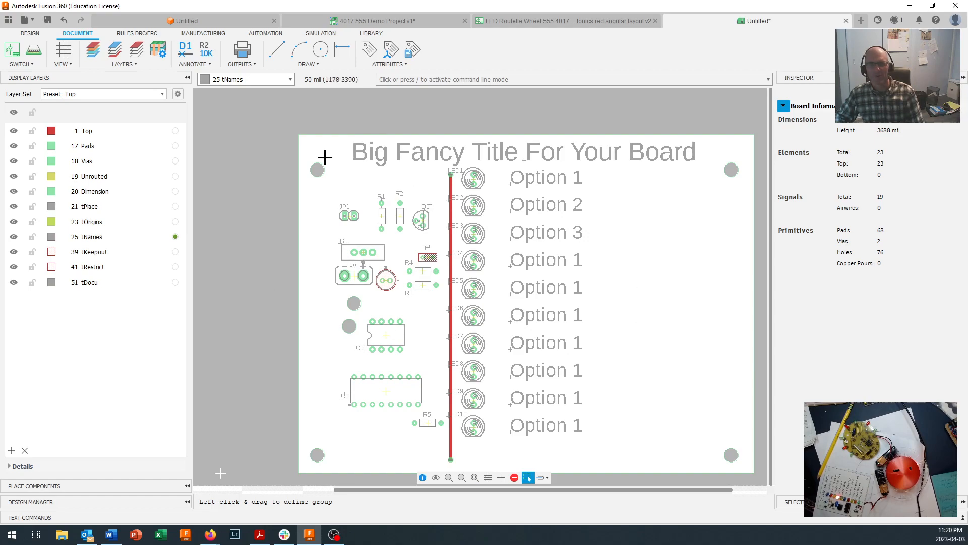
Show the Preset_Bottom layer set and make 16 Bottom the active layer.
{"action": "left_click", "coordinate": [106, 96]}
{"action": "left_click", "coordinate": [87, 137]}
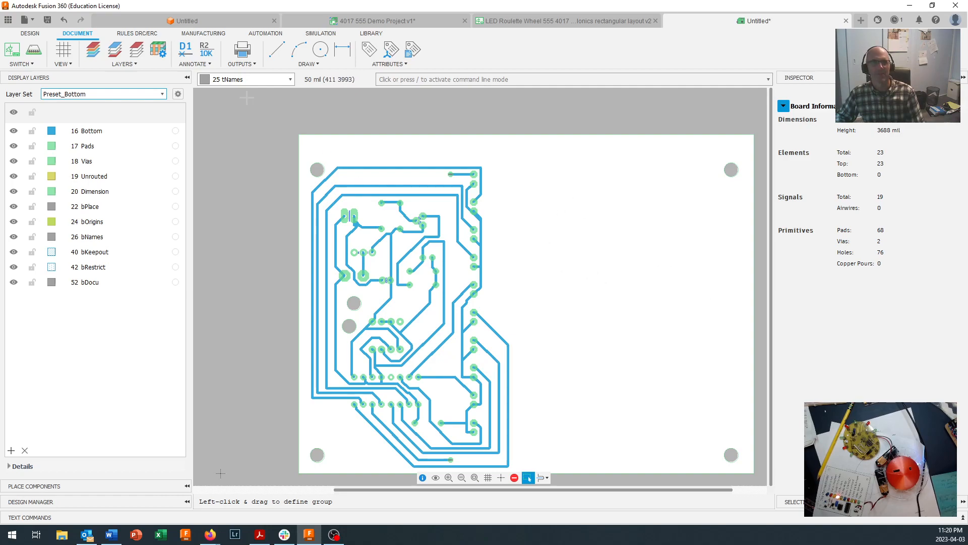
{"action": "left_click", "coordinate": [244, 80]}
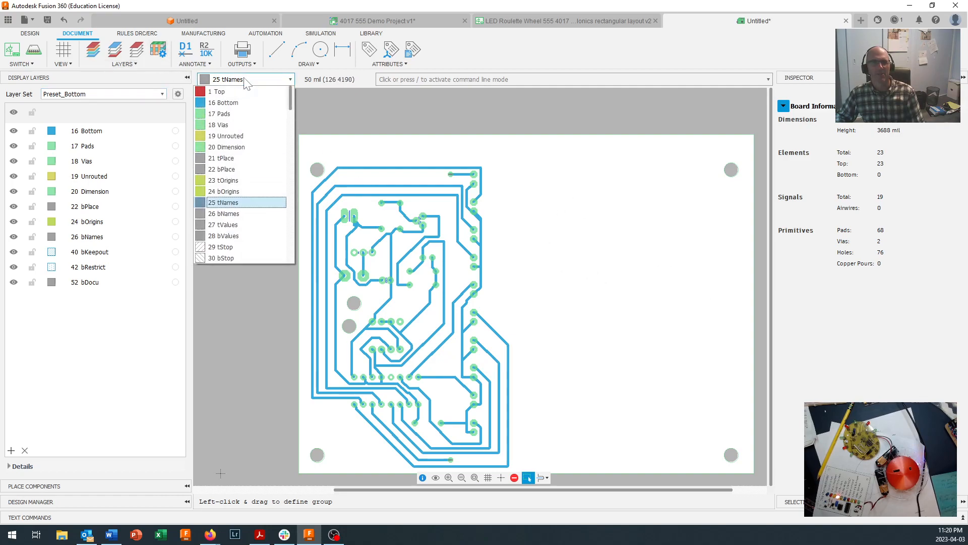
{"action": "left_click", "coordinate": [236, 107]}
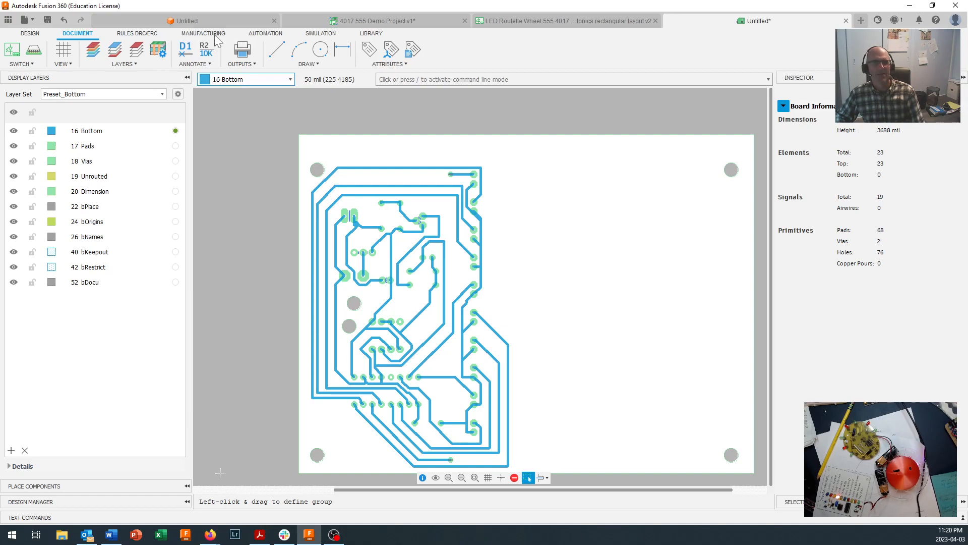
Compose a text for the 16 Bottom layer with the lines "4017 555 Roulette", "Redrawn April 2023", the author's name and "BCIT TTED".
{"action": "left_click", "coordinate": [276, 64]}
{"action": "left_click", "coordinate": [290, 107]}
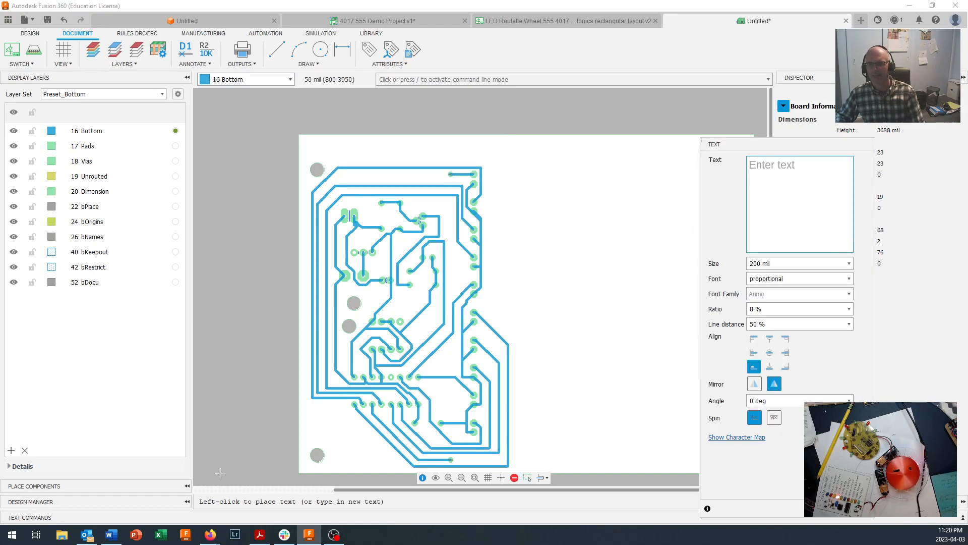
{"action": "type", "text": "4017 555"}
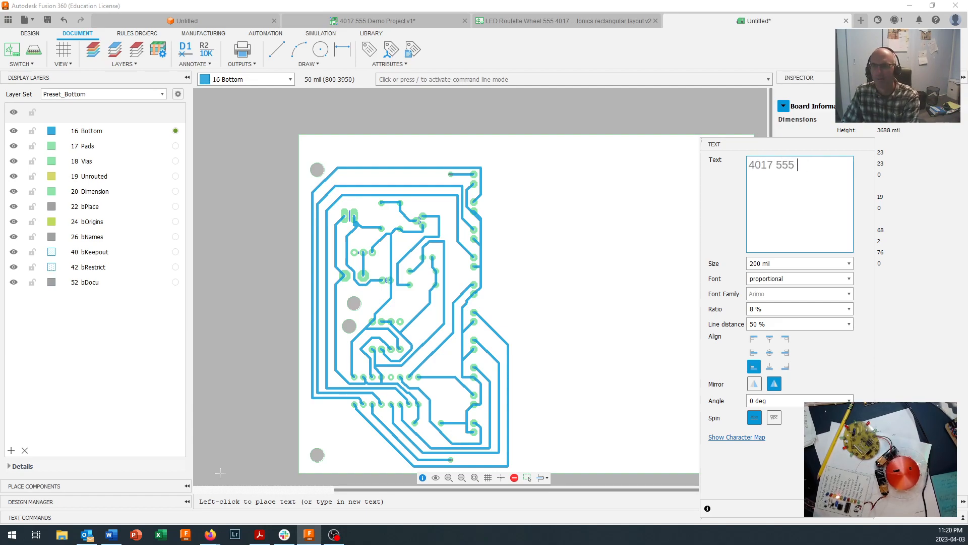
{"action": "type", "text": " Roulette"}
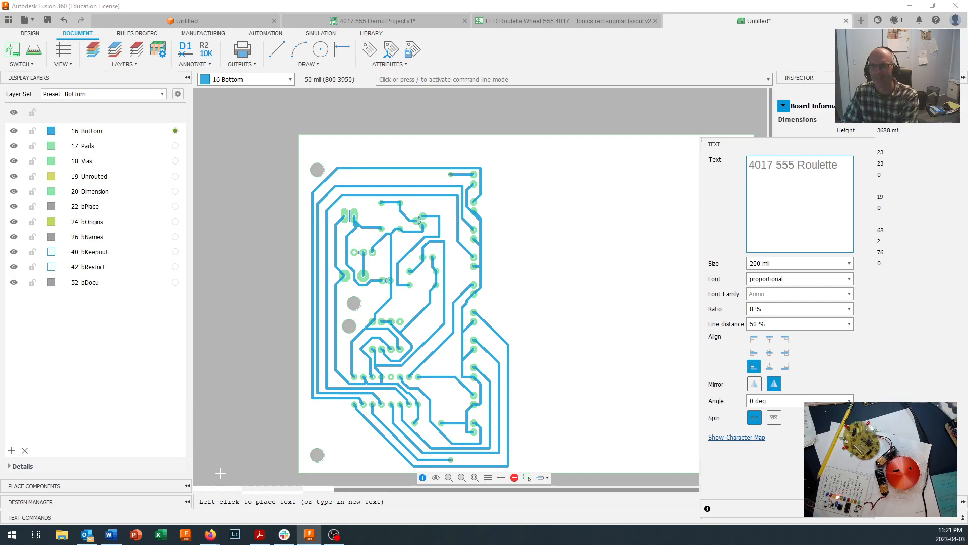
{"action": "key", "text": "Return"}
{"action": "type", "text": "Redrawn April 2023"}
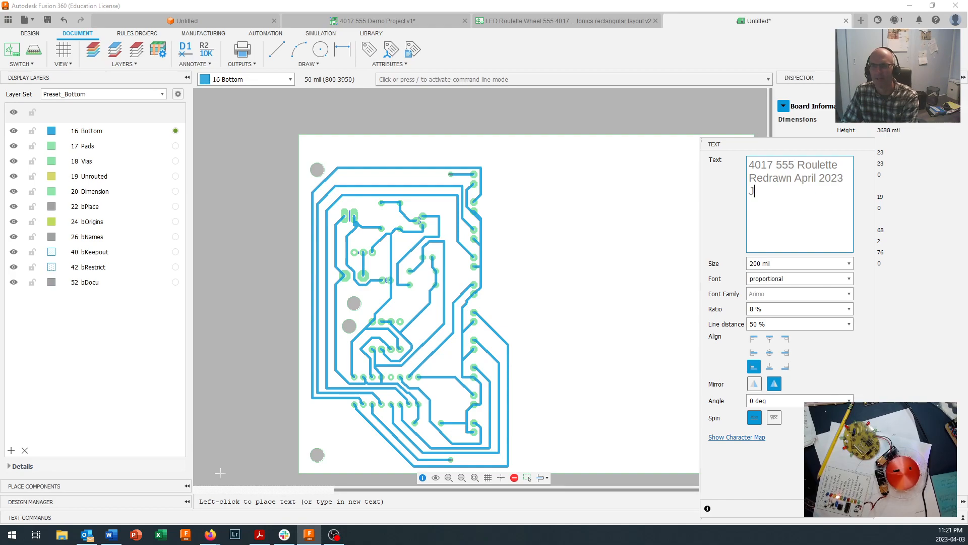
{"action": "type", "text": "Bret"}
{"action": "type", "text": "t BCIT TTED"}
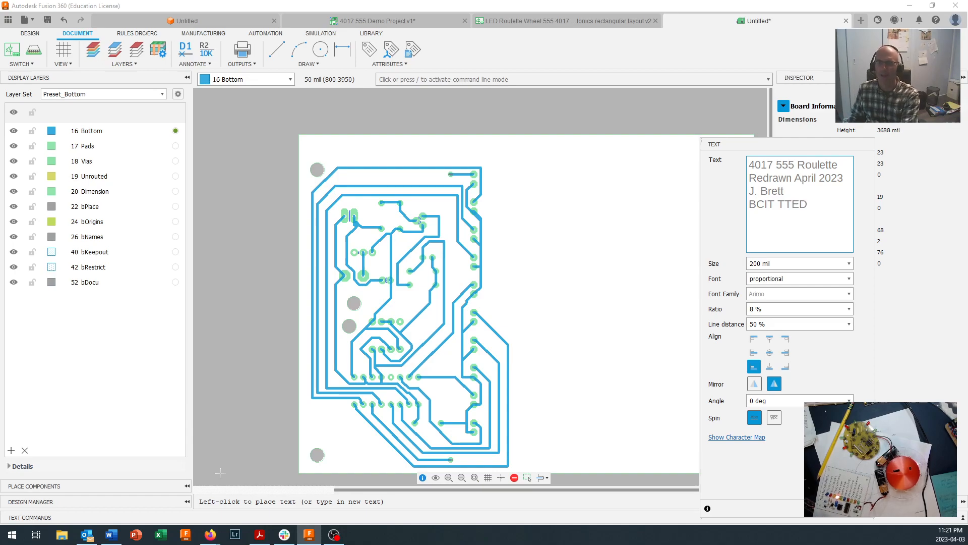
Try placing the identification text at 200 mil size in the empty board area beside the bottom traces.
{"action": "left_click", "coordinate": [770, 263]}
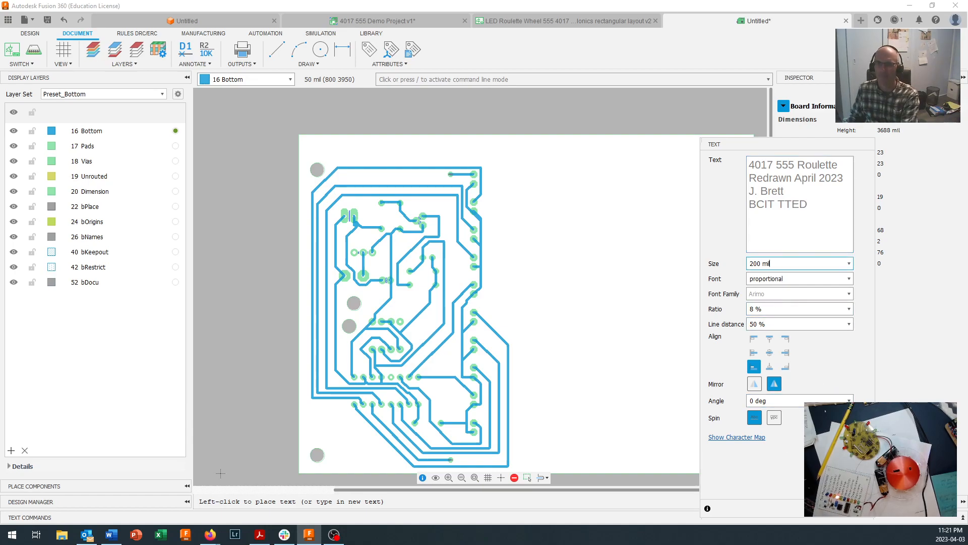
{"action": "scroll", "coordinate": [684, 339], "scroll_direction": "down", "scroll_amount": 2}
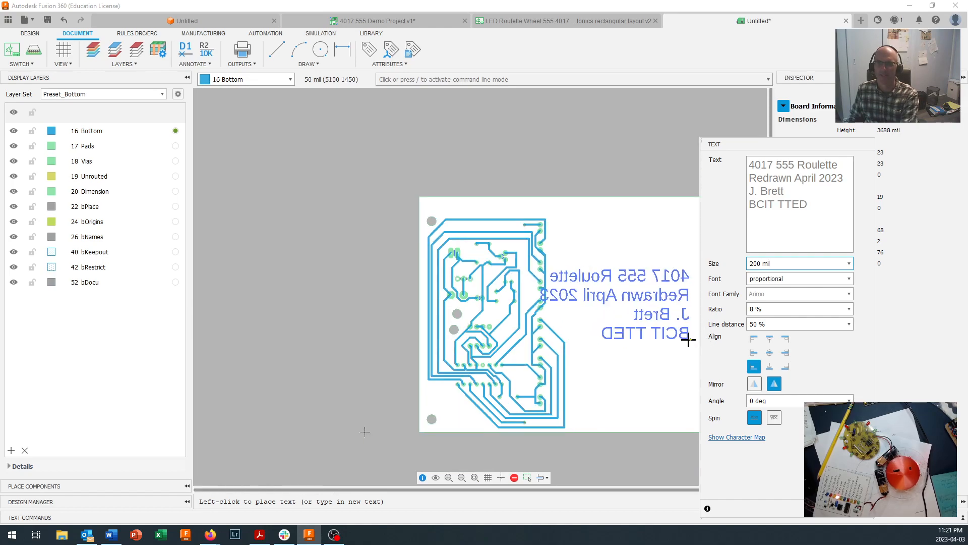
{"action": "middle_click_drag", "start_coordinate": [680, 339], "coordinate": [511, 339]}
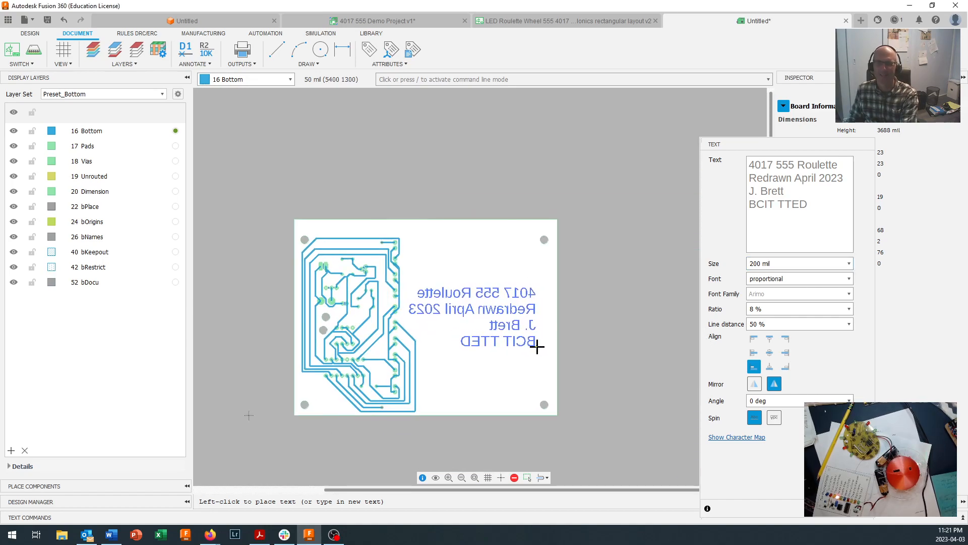
{"action": "left_click", "coordinate": [538, 346]}
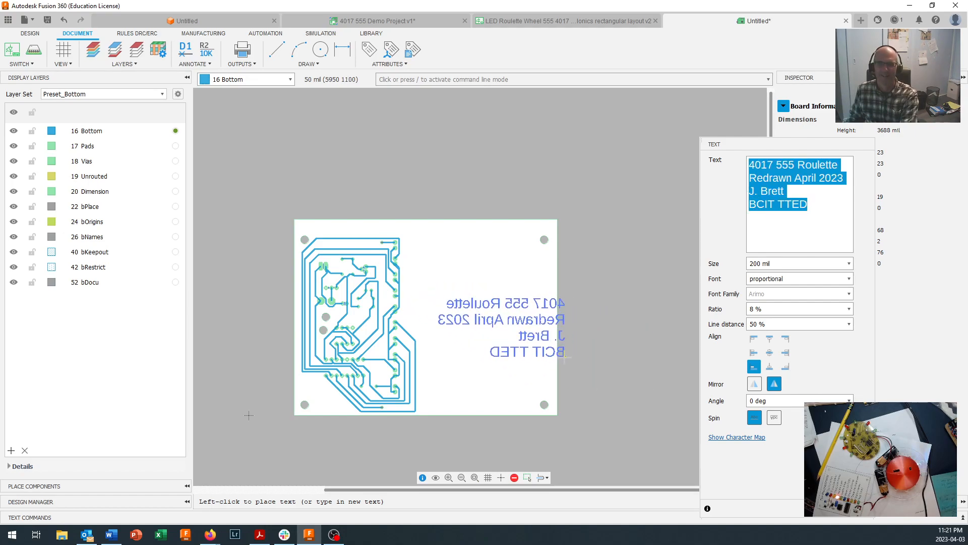
{"action": "left_click", "coordinate": [543, 348]}
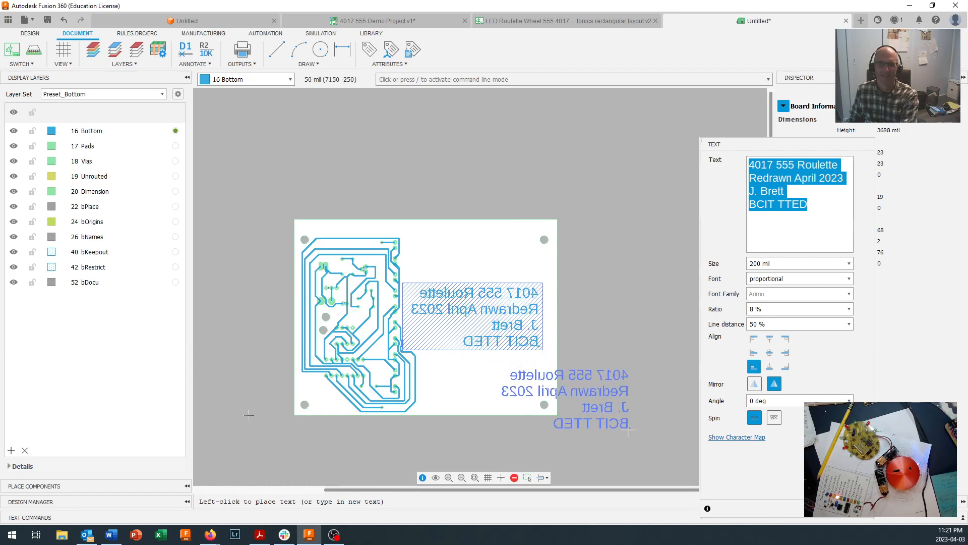
{"action": "scroll", "coordinate": [477, 353], "scroll_direction": "up", "scroll_amount": 3}
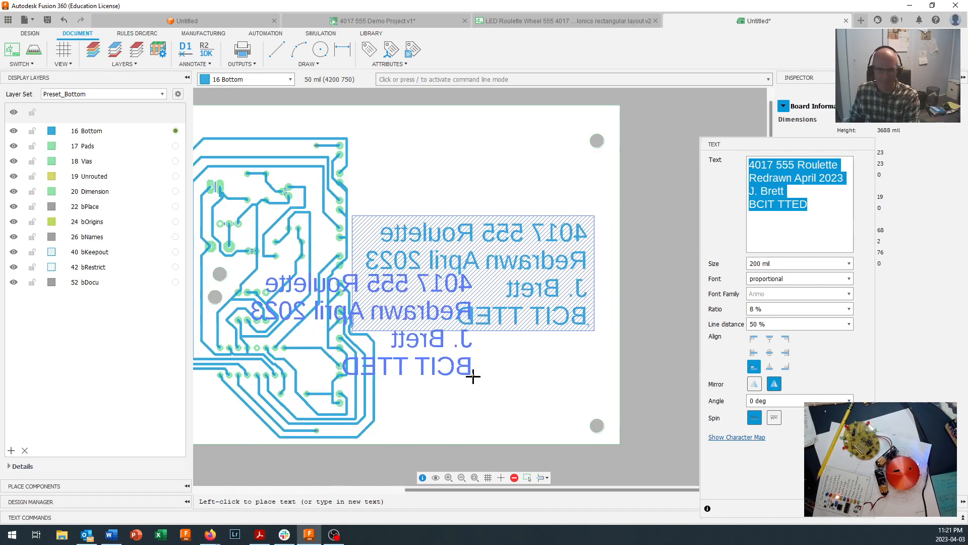
{"action": "key", "text": "Escape"}
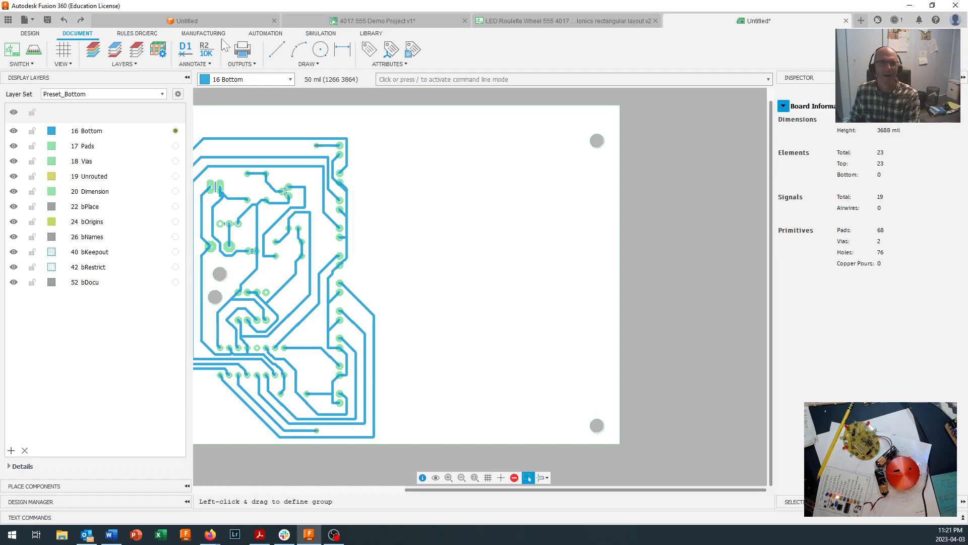
Place a 150 mil text on 16 Bottom, beside the traces, reading "4017 555 Roulette", "Redrawn April 2023", the author's name and "BCIT TTED" on four lines.
{"action": "left_click", "coordinate": [317, 64]}
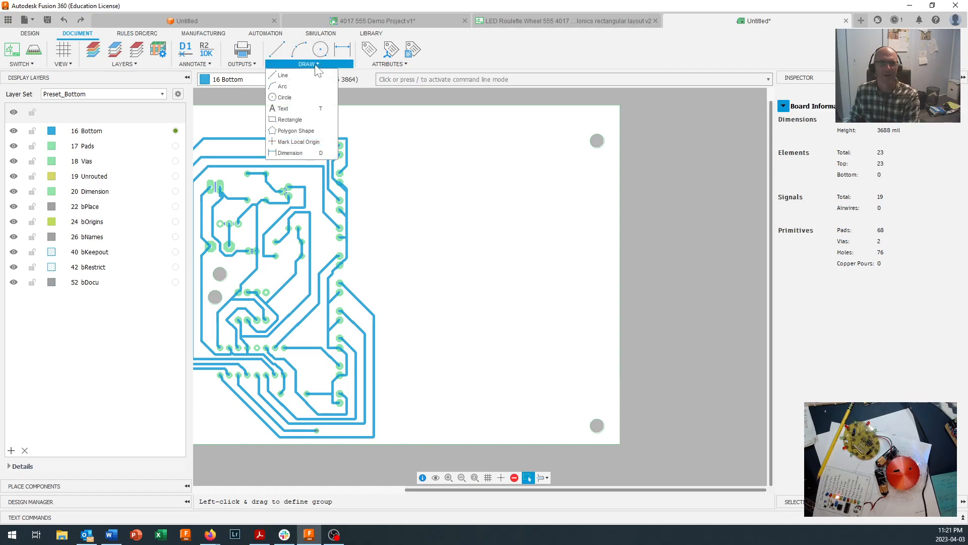
{"action": "left_click", "coordinate": [299, 108]}
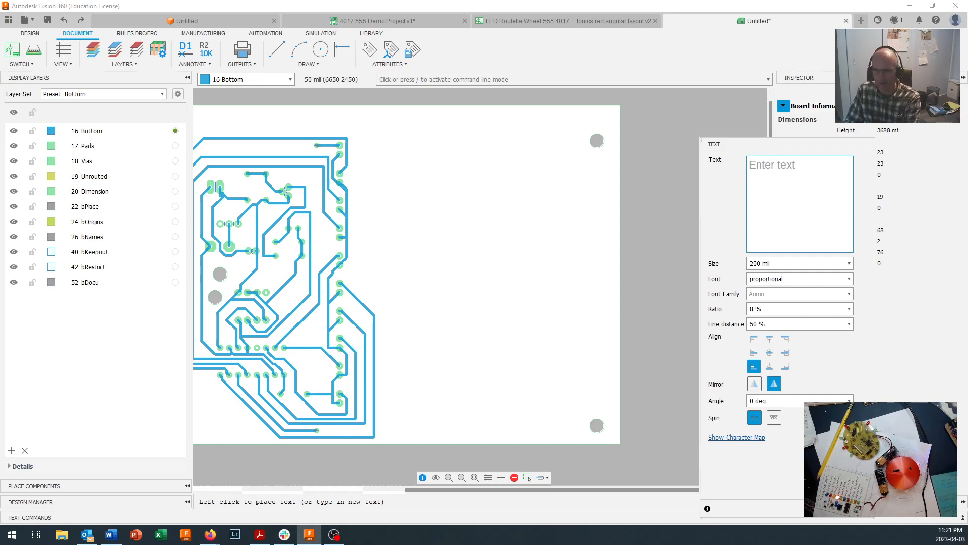
{"action": "type", "text": "4017 555 Roulet"}
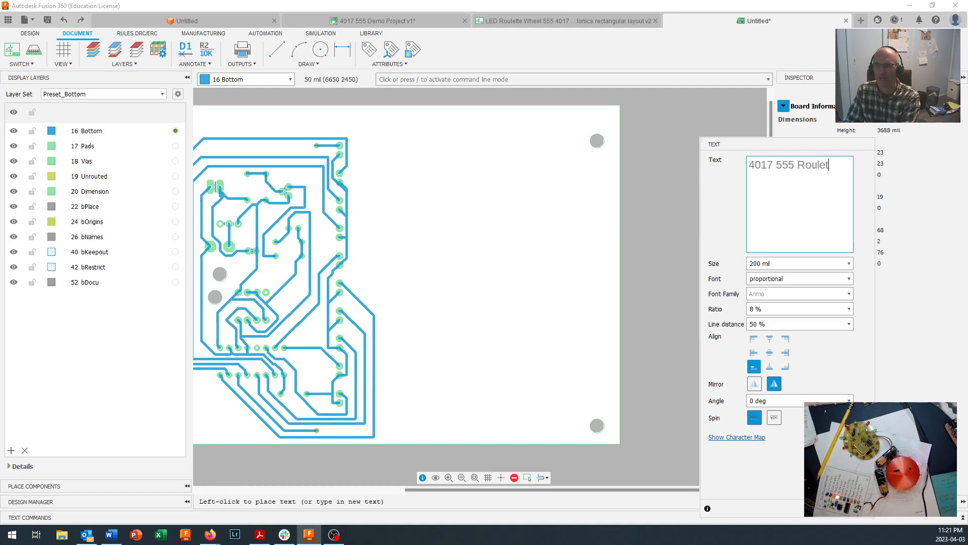
{"action": "type", "text": "te Redrawn April 2023"}
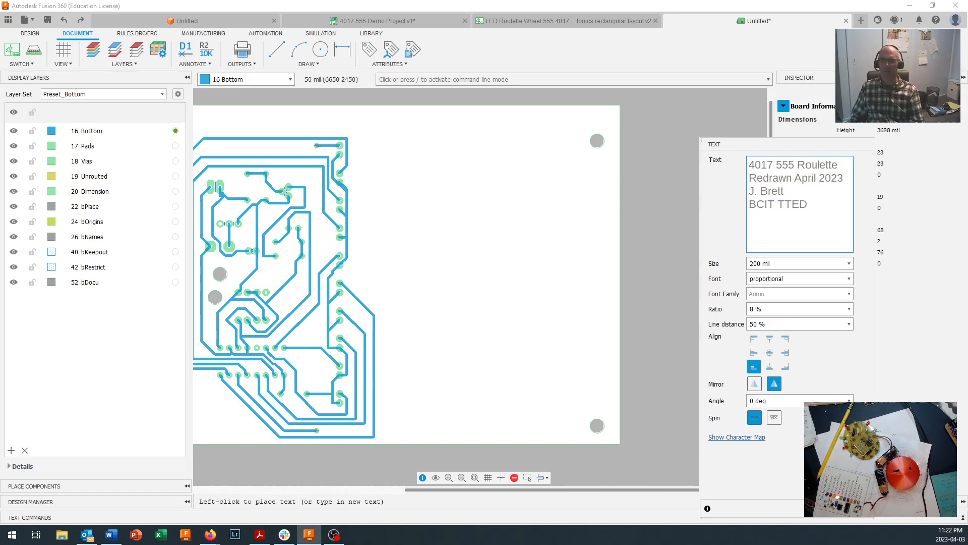
{"action": "key", "text": "Tab"}
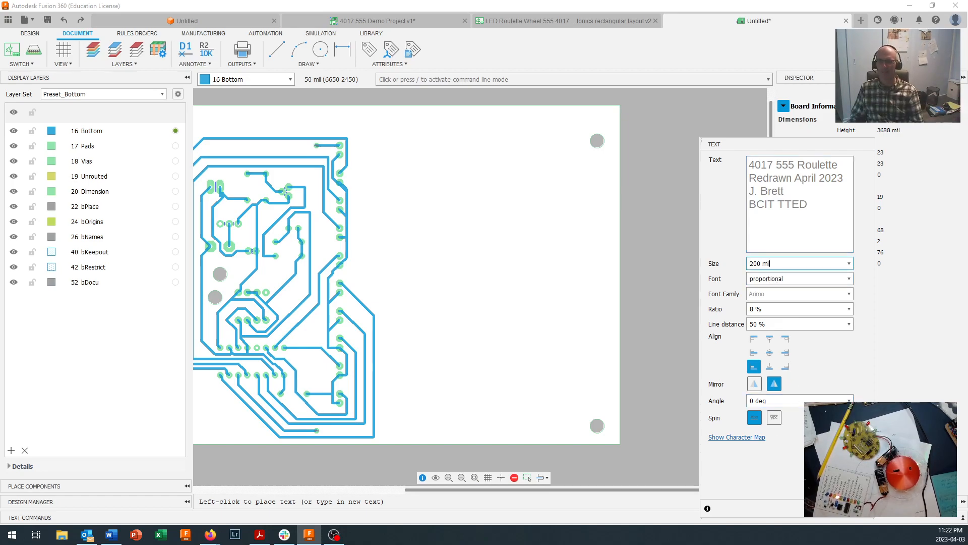
{"action": "type", "text": "150"}
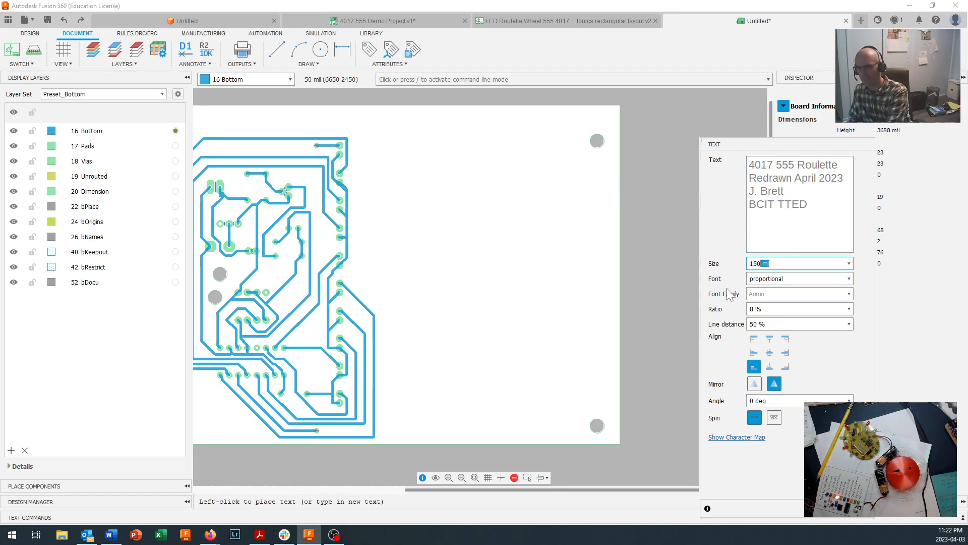
{"action": "key", "text": "Return"}
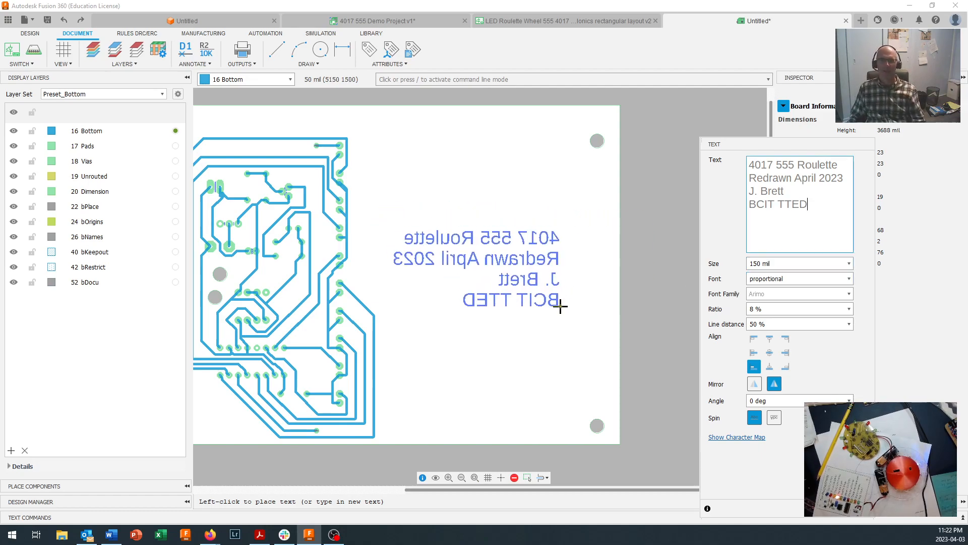
{"action": "left_click", "coordinate": [564, 299]}
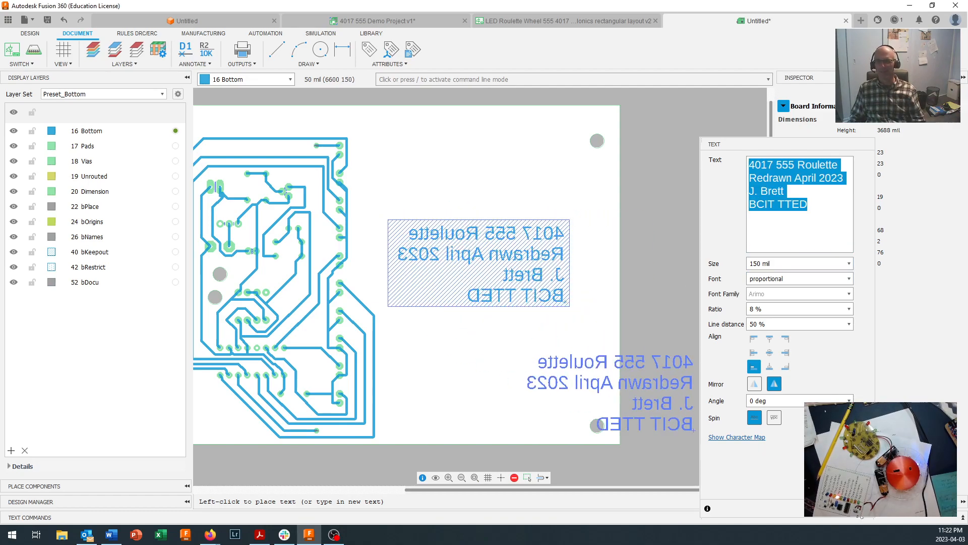
{"action": "key", "text": "Escape"}
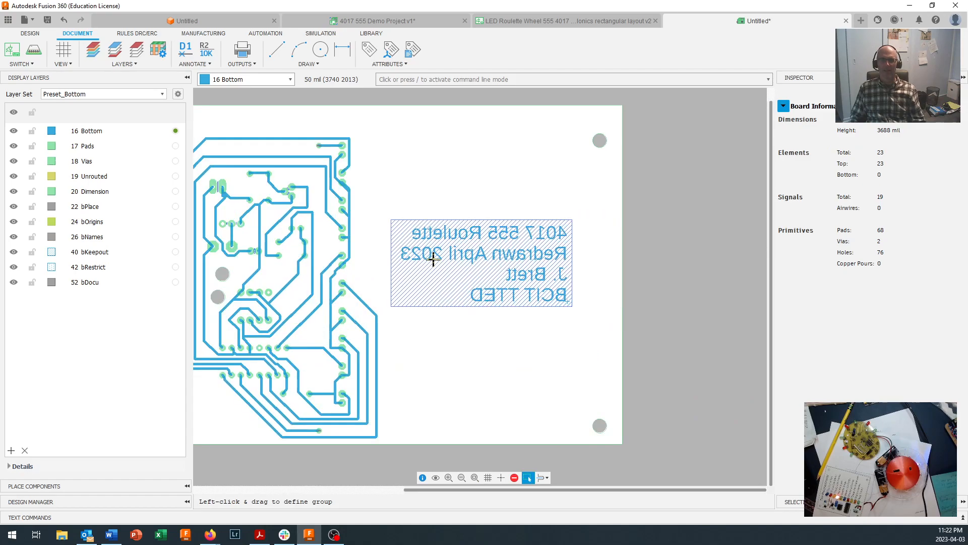
Switch the displayed layers to the Preset_Standard layer set to view both sides of the complete board.
{"action": "scroll", "coordinate": [567, 262], "scroll_direction": "down", "scroll_amount": 2}
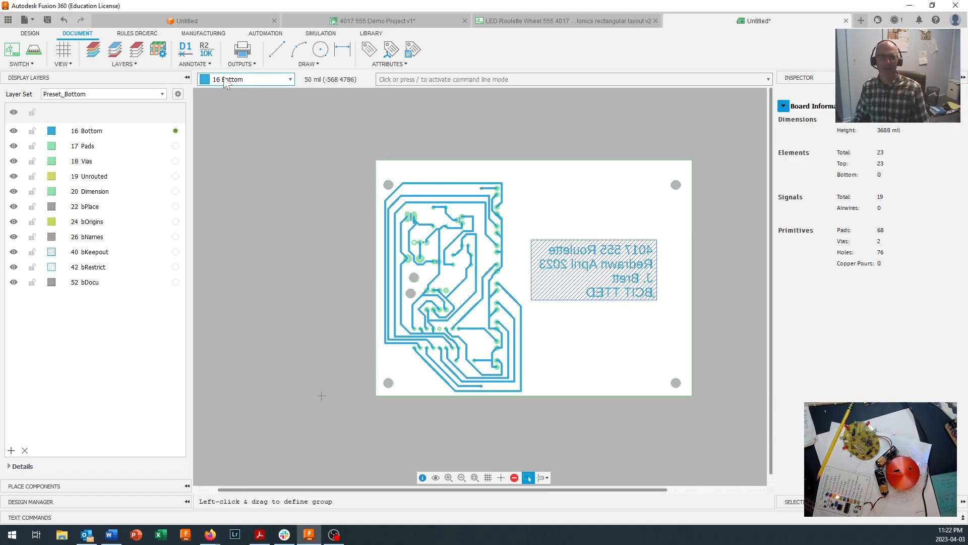
{"action": "left_click", "coordinate": [158, 96]}
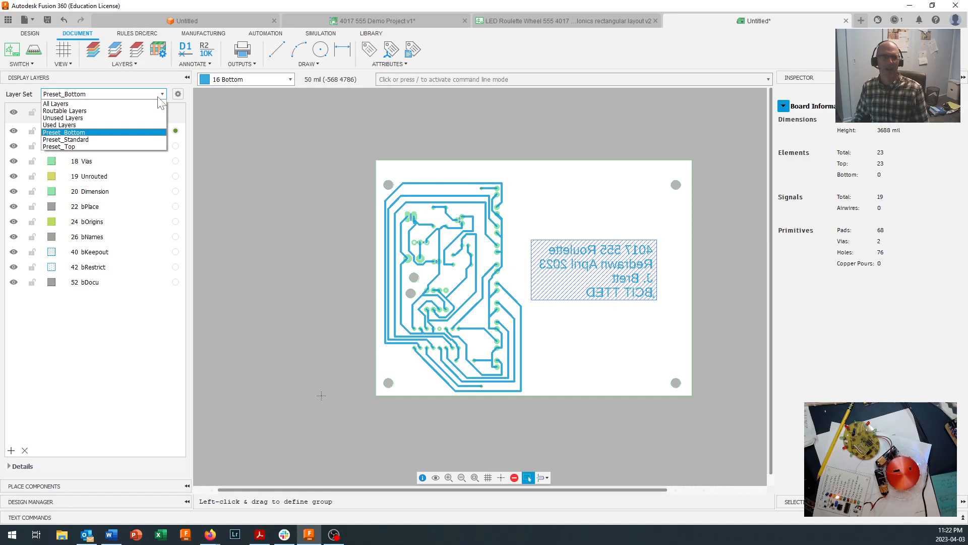
{"action": "left_click", "coordinate": [128, 141]}
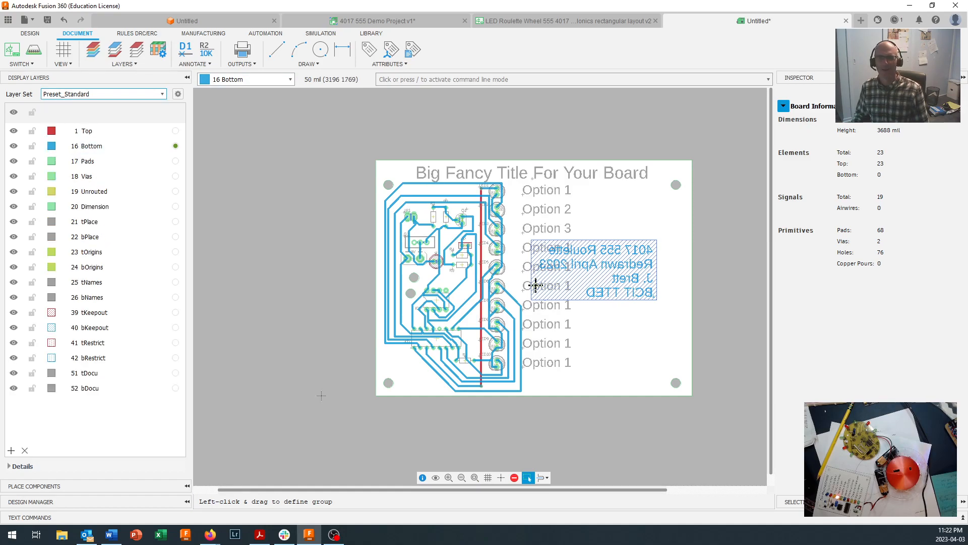
{"action": "scroll", "coordinate": [558, 288], "scroll_direction": "down", "scroll_amount": 2}
{"action": "scroll", "coordinate": [560, 289], "scroll_direction": "up", "scroll_amount": 4}
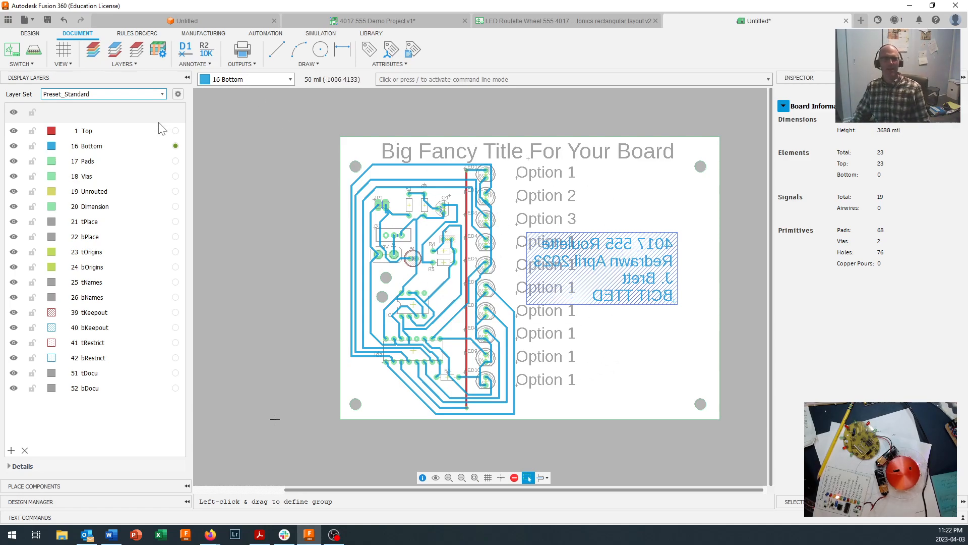
Run a design rule check on the board with the default design rules.
{"action": "left_click", "coordinate": [149, 35]}
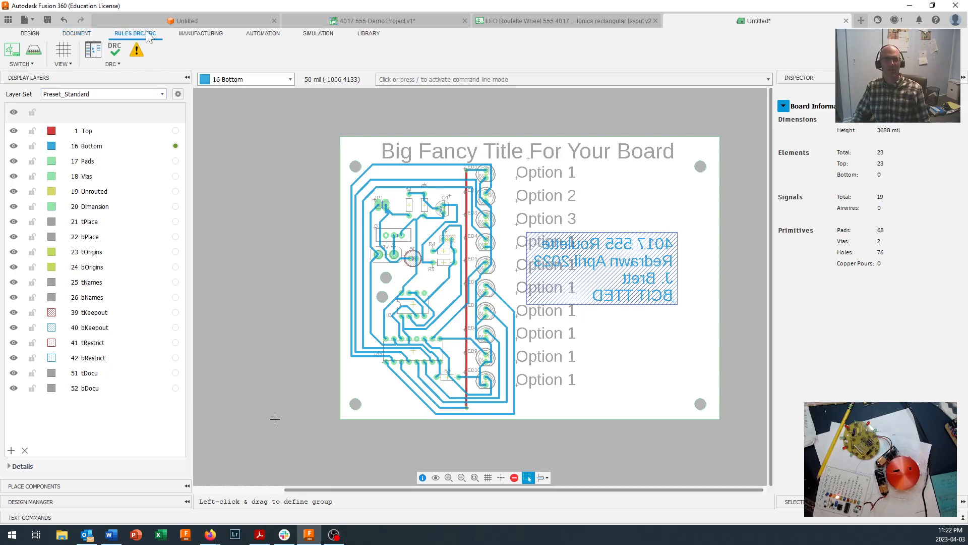
{"action": "left_click", "coordinate": [115, 49]}
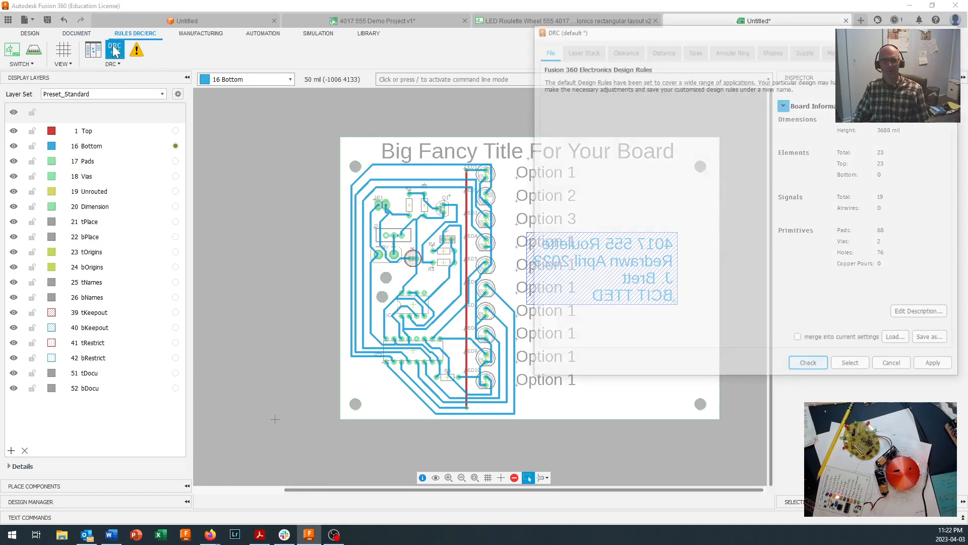
{"action": "left_click_drag", "start_coordinate": [713, 30], "coordinate": [294, 34]}
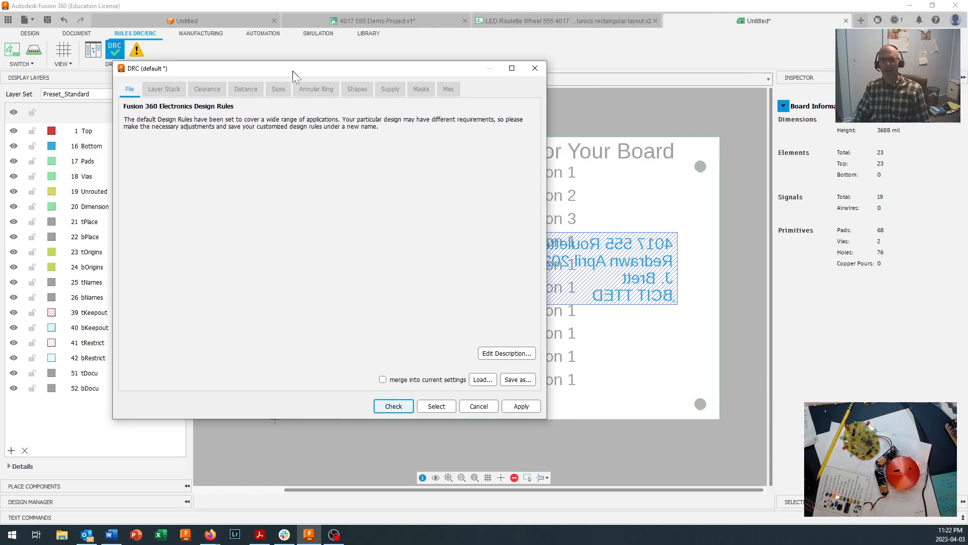
{"action": "left_click", "coordinate": [403, 373]}
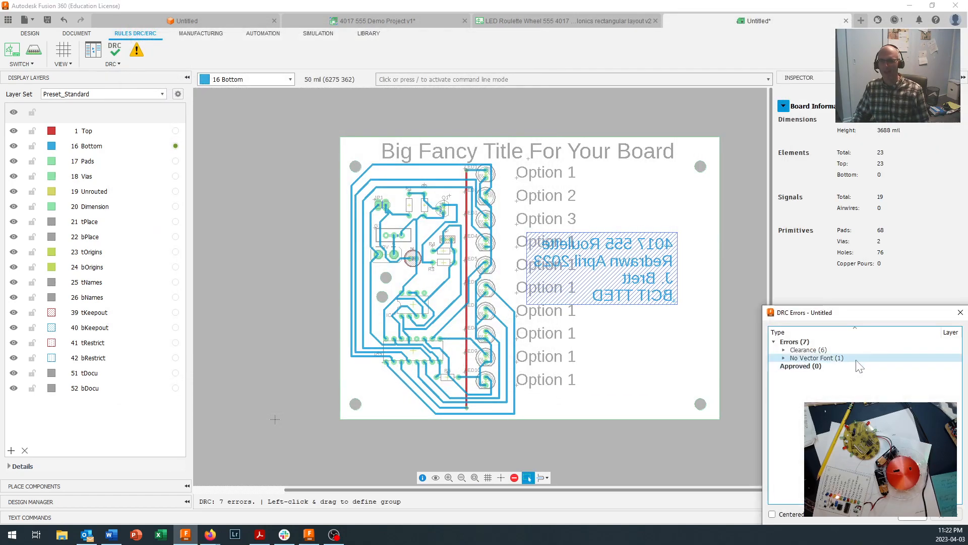
Locate the No Vector Font error and the first Clearance error on the board, and examine the clearance spot closely.
{"action": "left_click", "coordinate": [813, 361]}
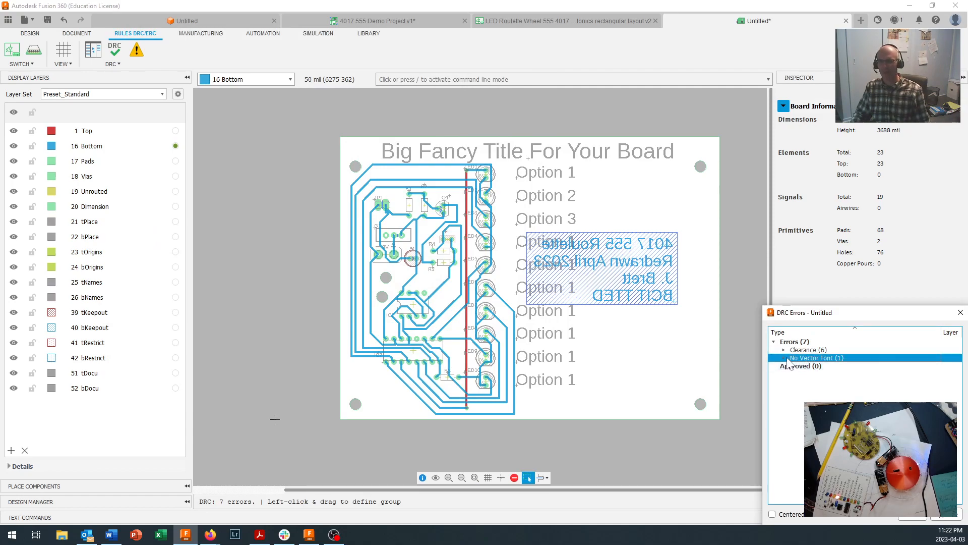
{"action": "left_click", "coordinate": [784, 358]}
{"action": "left_click", "coordinate": [807, 366]}
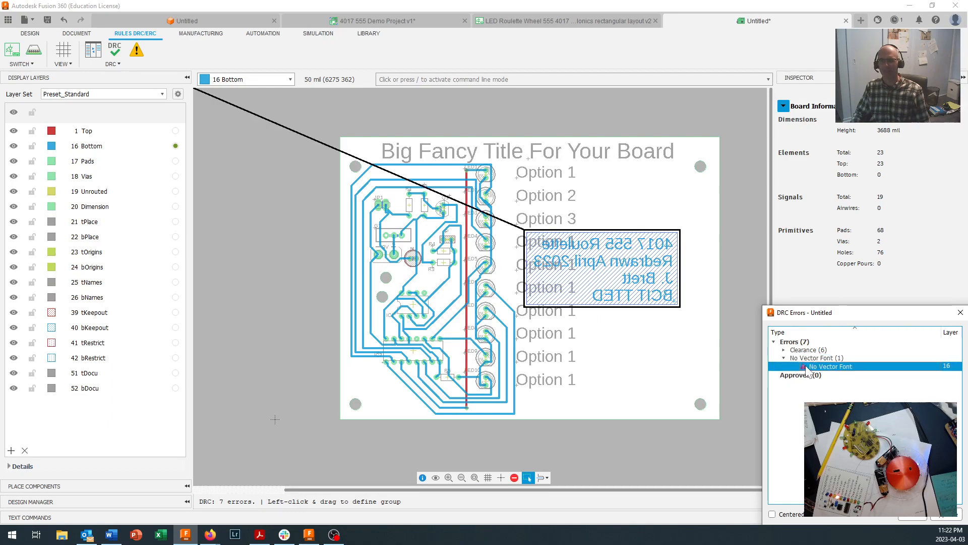
{"action": "left_click", "coordinate": [784, 357]}
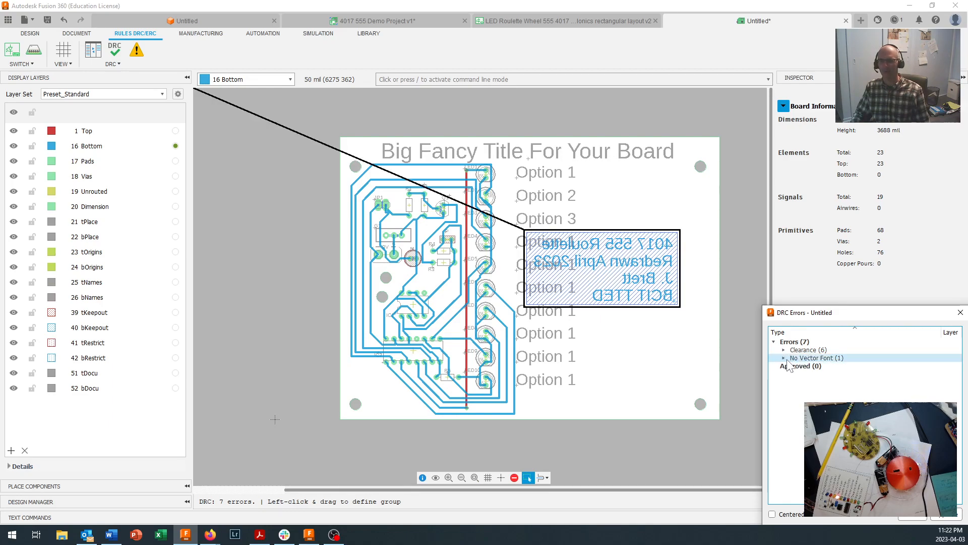
{"action": "left_click", "coordinate": [785, 349]}
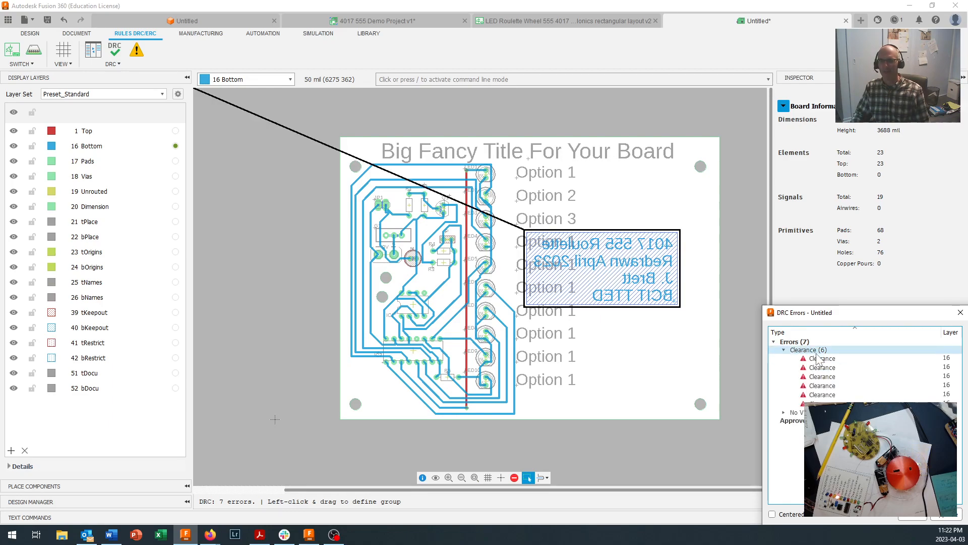
{"action": "left_click", "coordinate": [820, 359]}
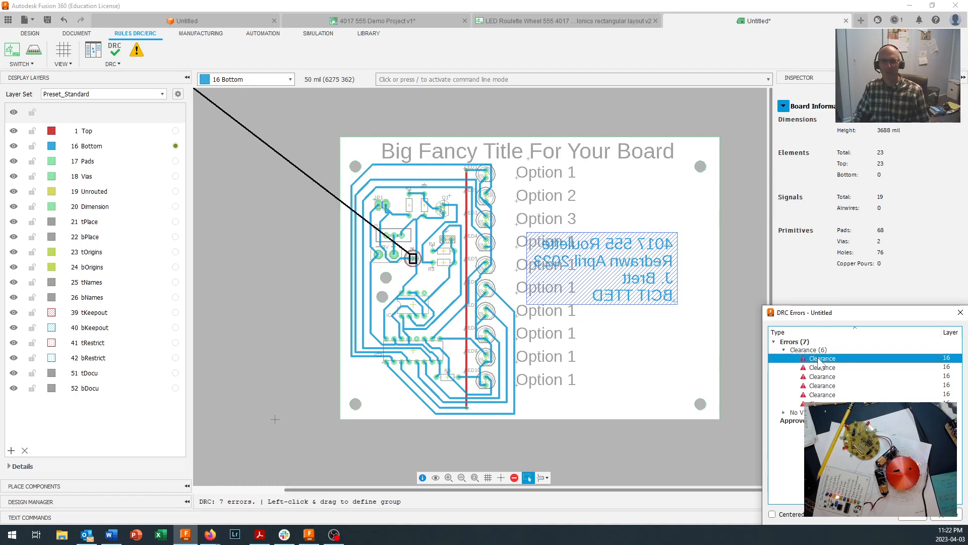
{"action": "scroll", "coordinate": [408, 266], "scroll_direction": "up", "scroll_amount": 3}
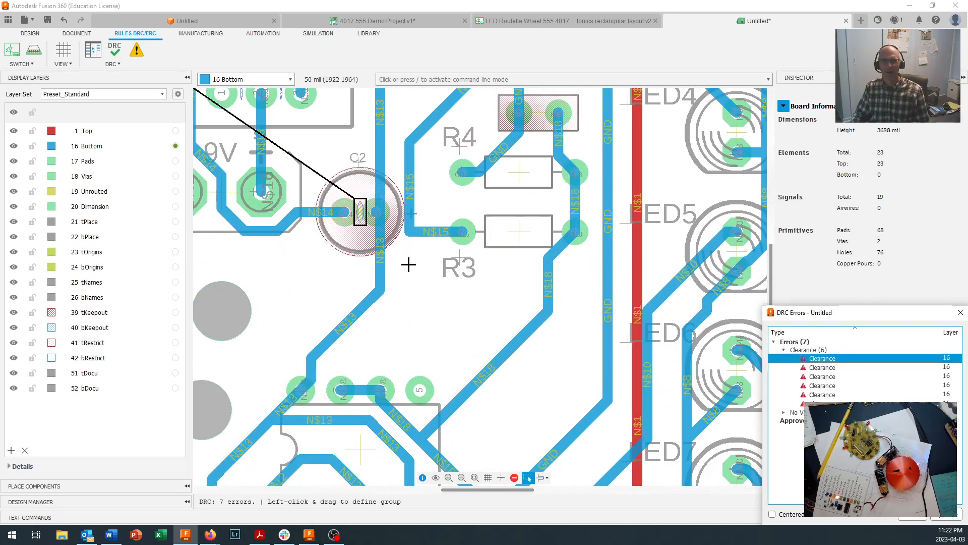
Locate the second Clearance error on the board and examine the gap between the JP1 pads closely.
{"action": "scroll", "coordinate": [397, 233], "scroll_direction": "down", "scroll_amount": 4}
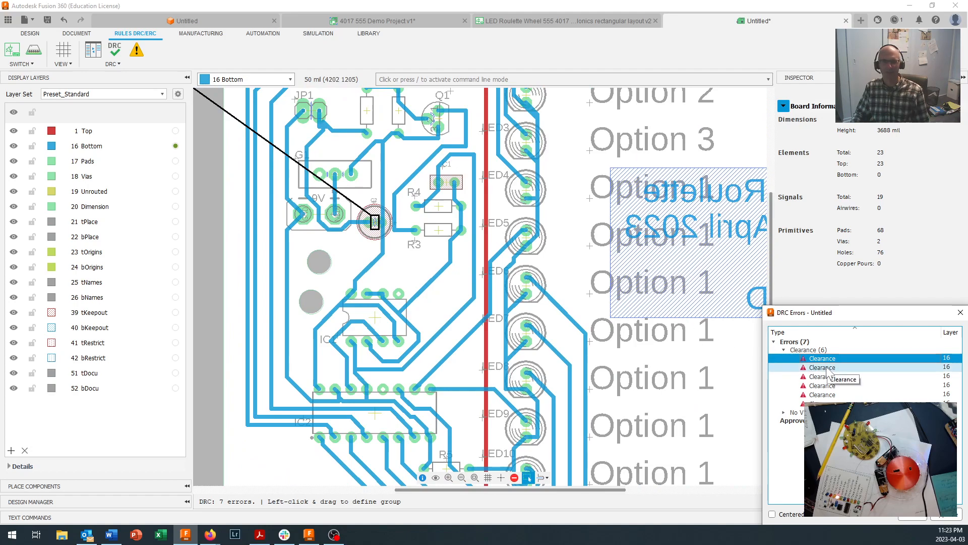
{"action": "left_click", "coordinate": [827, 368]}
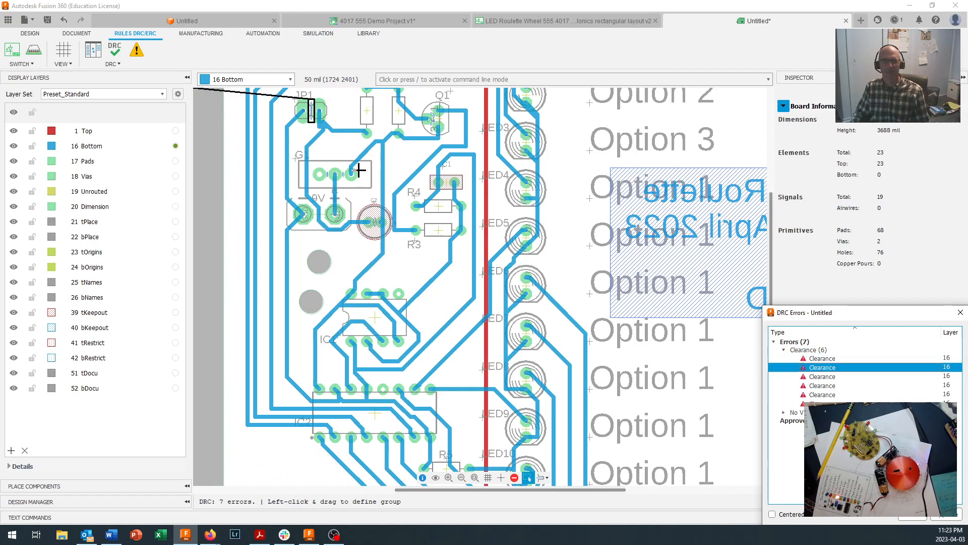
{"action": "scroll", "coordinate": [328, 197], "scroll_direction": "up", "scroll_amount": 7}
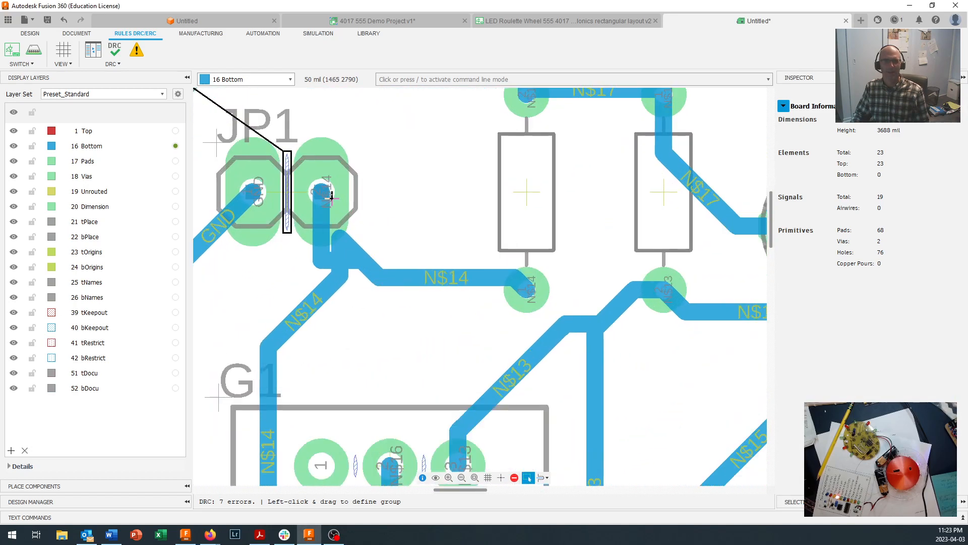
{"action": "scroll", "coordinate": [331, 197], "scroll_direction": "up", "scroll_amount": 3}
{"action": "scroll", "coordinate": [335, 201], "scroll_direction": "down", "scroll_amount": 8}
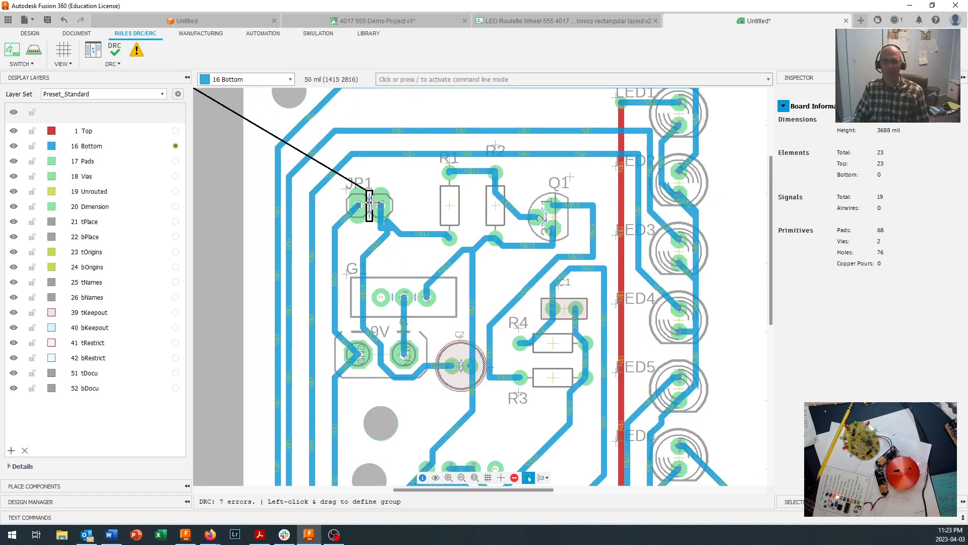
{"action": "scroll", "coordinate": [369, 204], "scroll_direction": "down", "scroll_amount": 3}
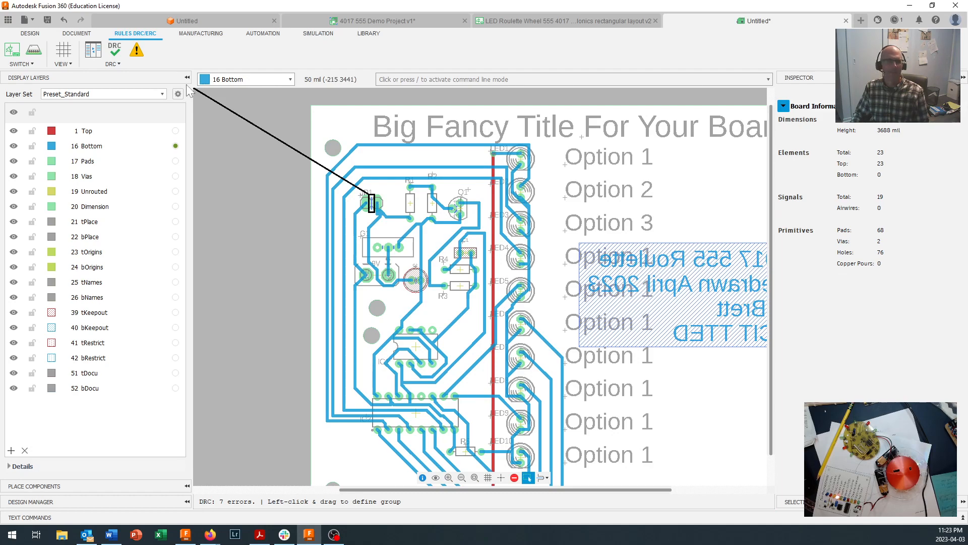
Rerun the design rule check with the default rules and inspect the third and fourth Clearance errors around Q1.
{"action": "left_click", "coordinate": [115, 56]}
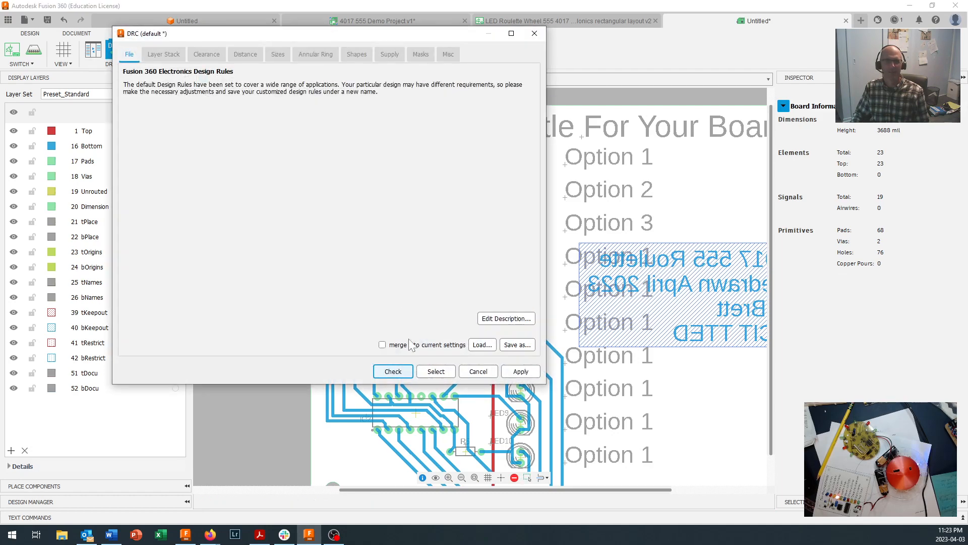
{"action": "left_click", "coordinate": [393, 371]}
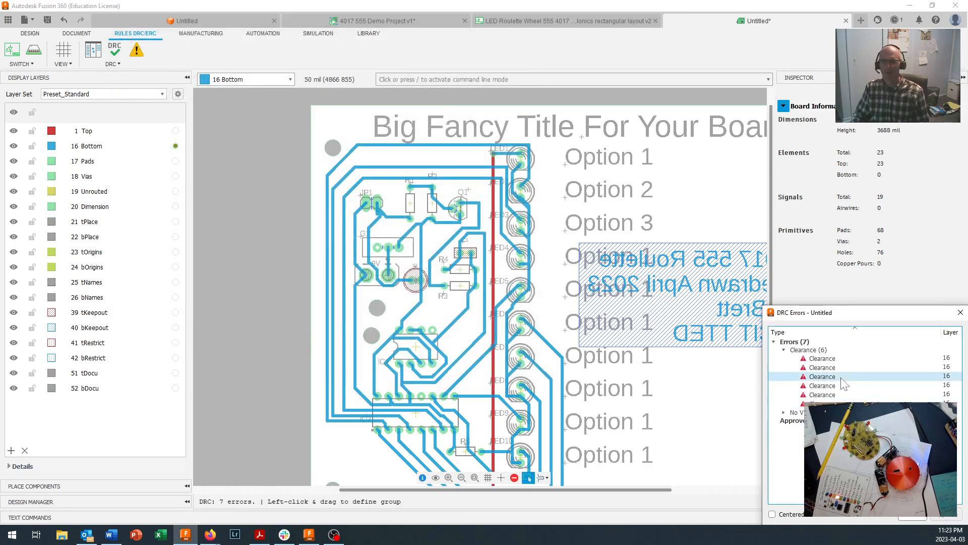
{"action": "left_click", "coordinate": [835, 380]}
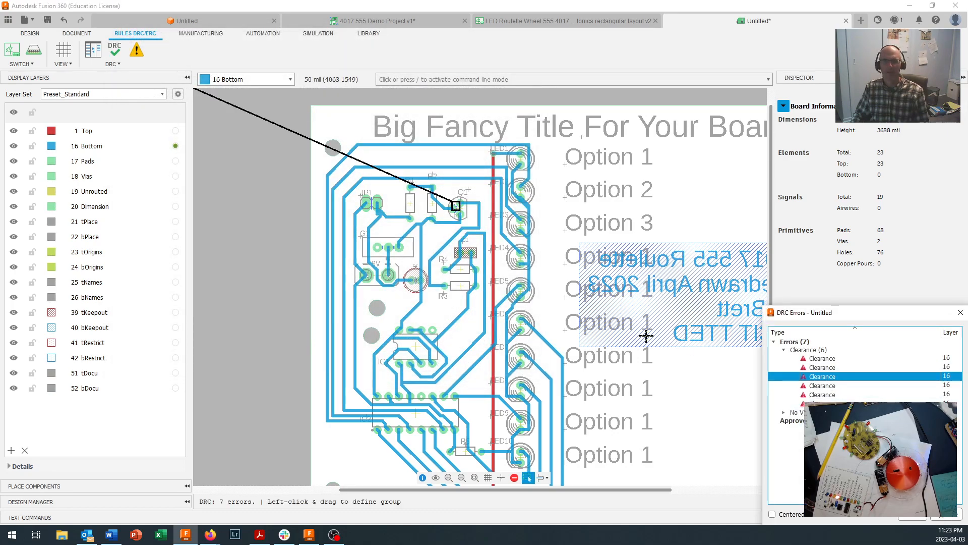
{"action": "scroll", "coordinate": [464, 209], "scroll_direction": "up", "scroll_amount": 6}
{"action": "left_click", "coordinate": [820, 385]}
Inspect the last two Clearance errors between the G1 pads, and return to a view of the whole board.
{"action": "left_click", "coordinate": [821, 395]}
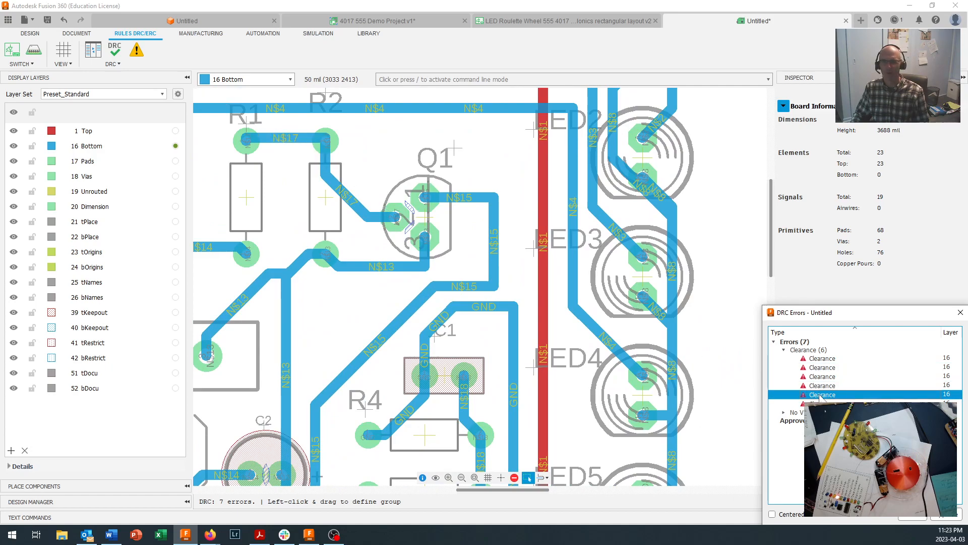
{"action": "scroll", "coordinate": [659, 385], "scroll_direction": "down", "scroll_amount": 4}
{"action": "scroll", "coordinate": [490, 375], "scroll_direction": "up", "scroll_amount": 6}
{"action": "scroll", "coordinate": [448, 373], "scroll_direction": "up", "scroll_amount": 3}
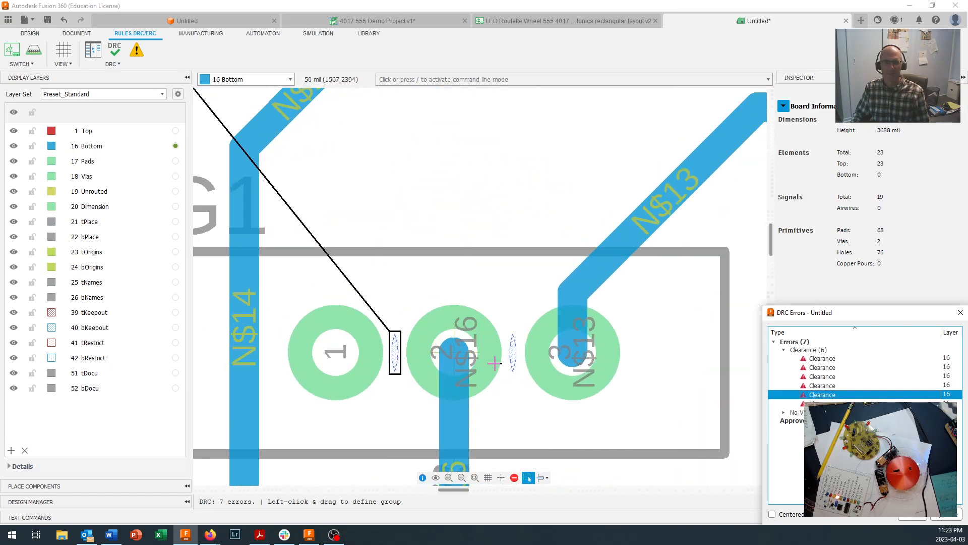
{"action": "left_click", "coordinate": [773, 404]}
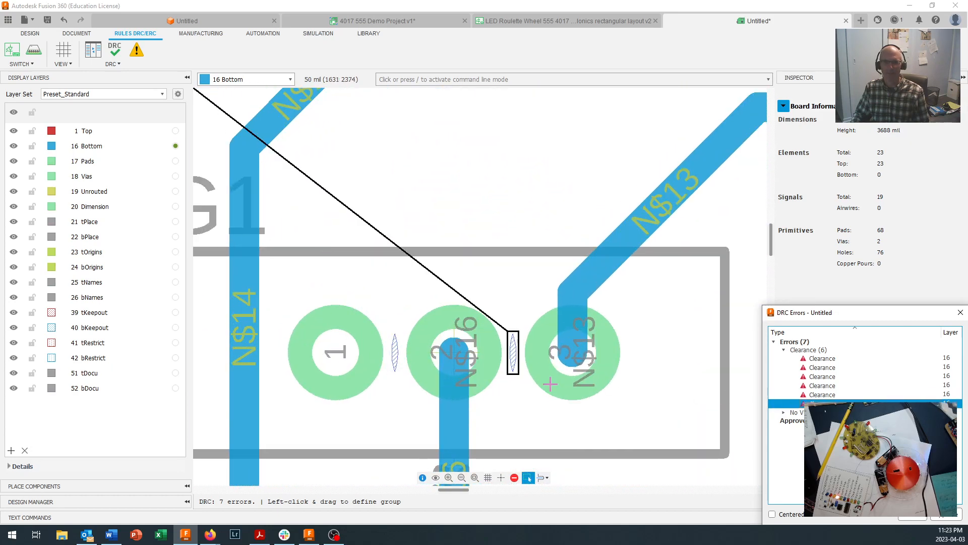
{"action": "scroll", "coordinate": [550, 384], "scroll_direction": "down", "scroll_amount": 8}
{"action": "middle_click_drag", "start_coordinate": [550, 375], "coordinate": [353, 236]}
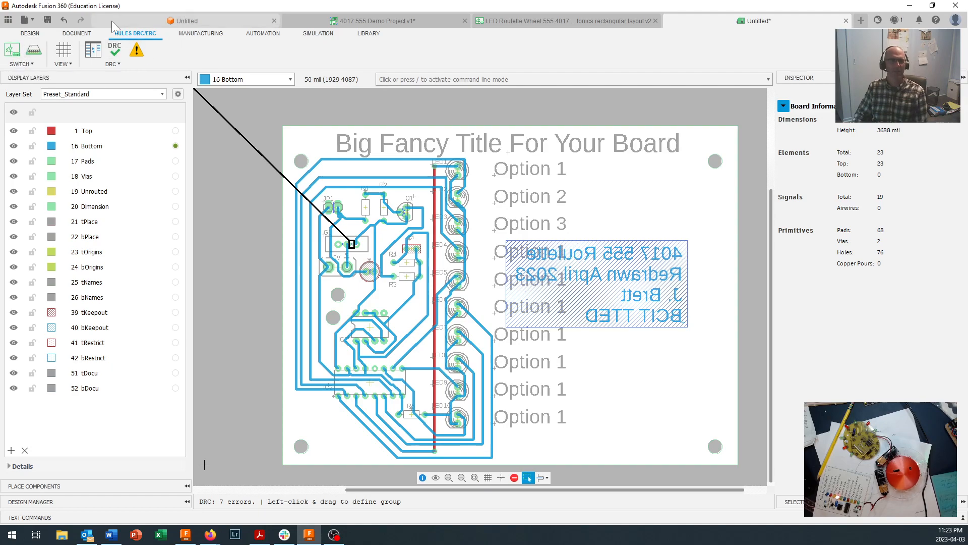
Save the board as "4017 555 Demo" in the Winky Blink location.
{"action": "left_click", "coordinate": [47, 20]}
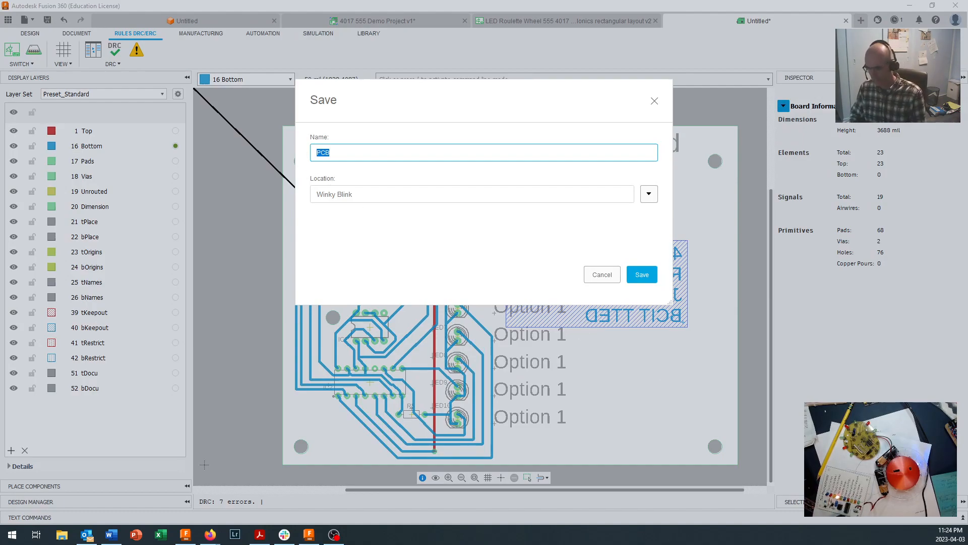
{"action": "type", "text": "4017 555 Demo"}
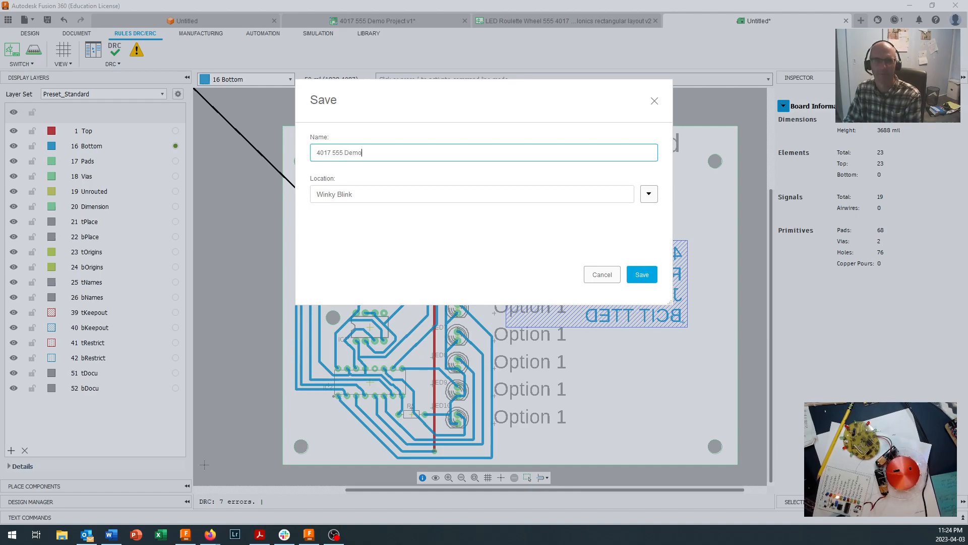
{"action": "key", "text": "Return"}
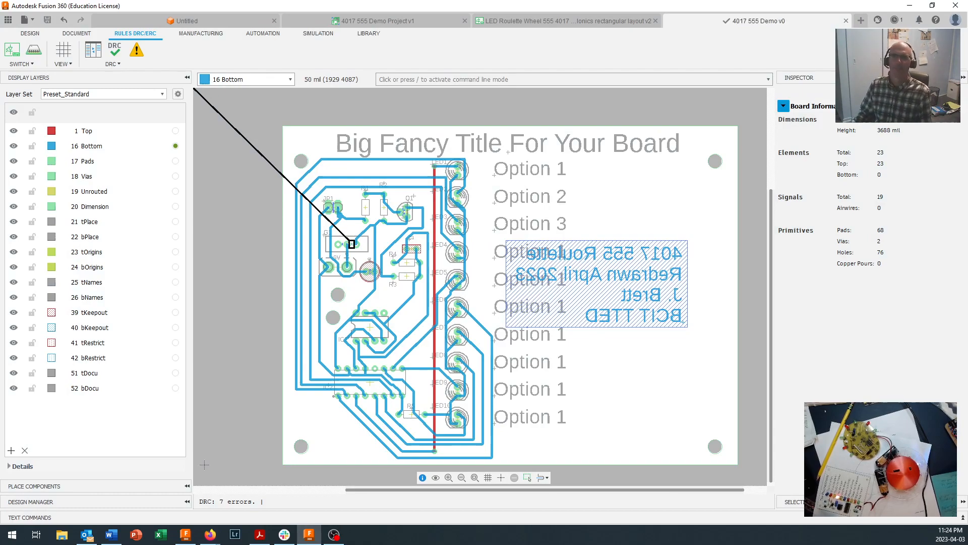
{"action": "left_click", "coordinate": [528, 478]}
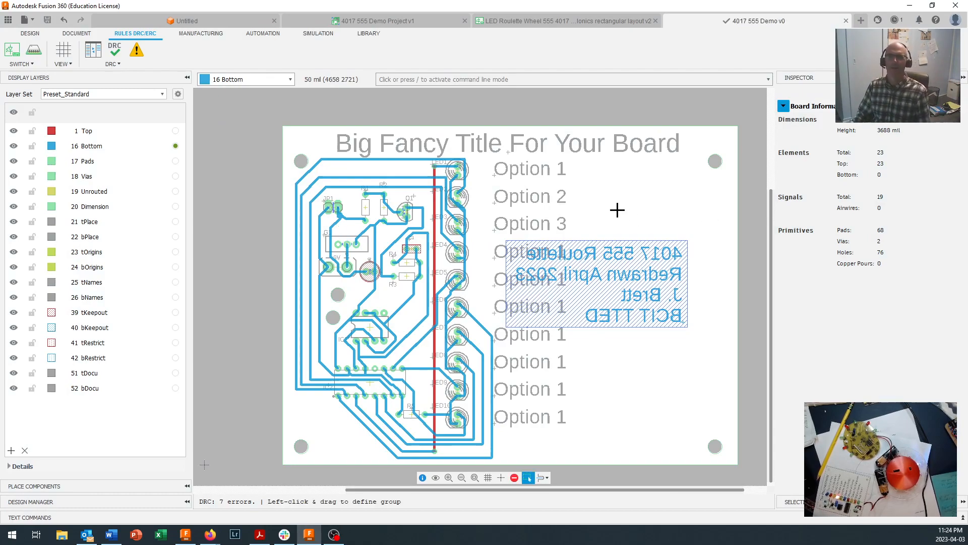
Check the schematic and board overview in the 4017 555 Demo Project, and return to the board document.
{"action": "left_click", "coordinate": [569, 23]}
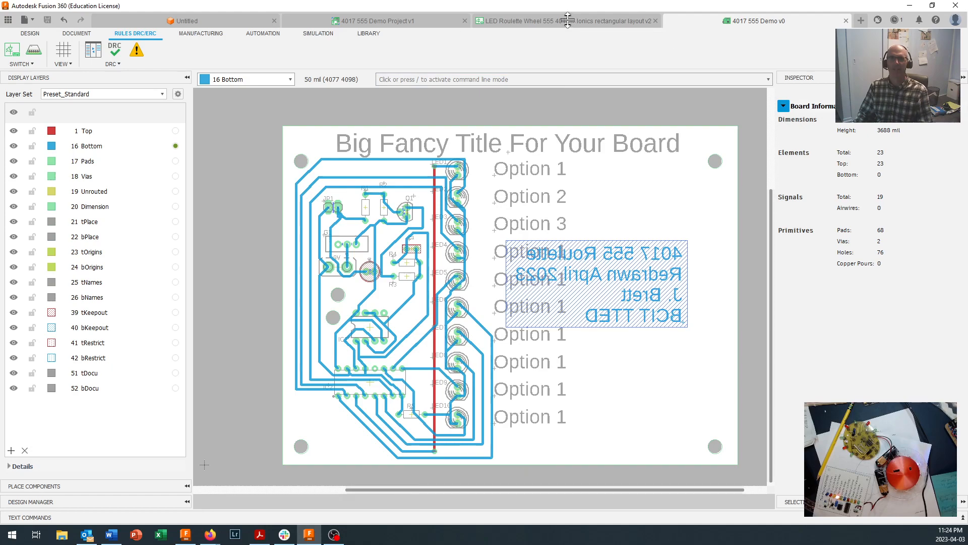
{"action": "left_click", "coordinate": [426, 21]}
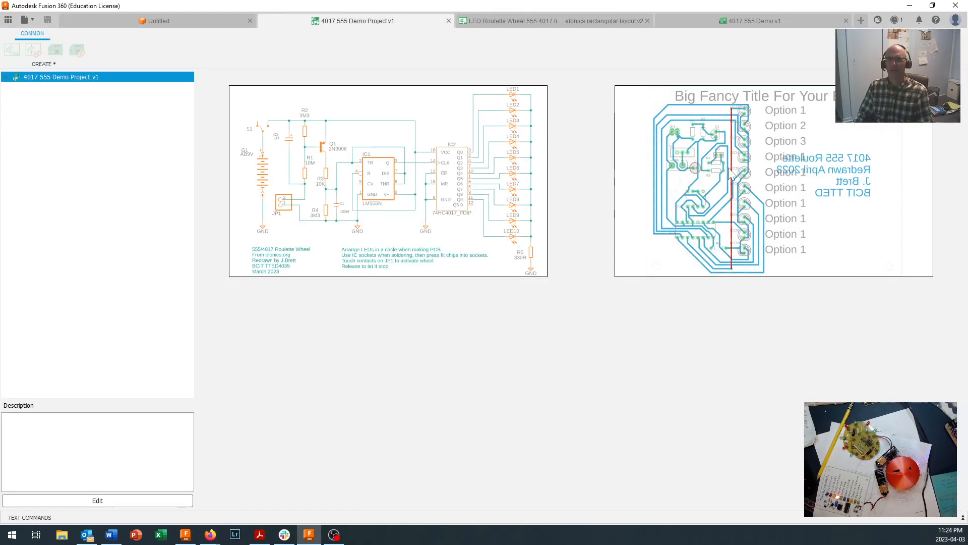
{"action": "left_click", "coordinate": [727, 23]}
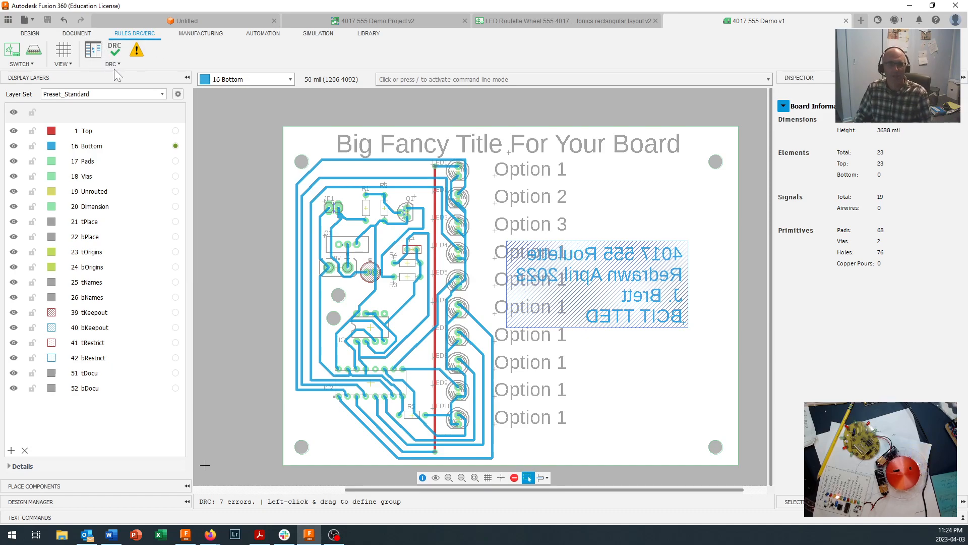
Display the Preset_Bottom layer set and open the print setup for it, accepting the printer's larger borders.
{"action": "left_click", "coordinate": [161, 95]}
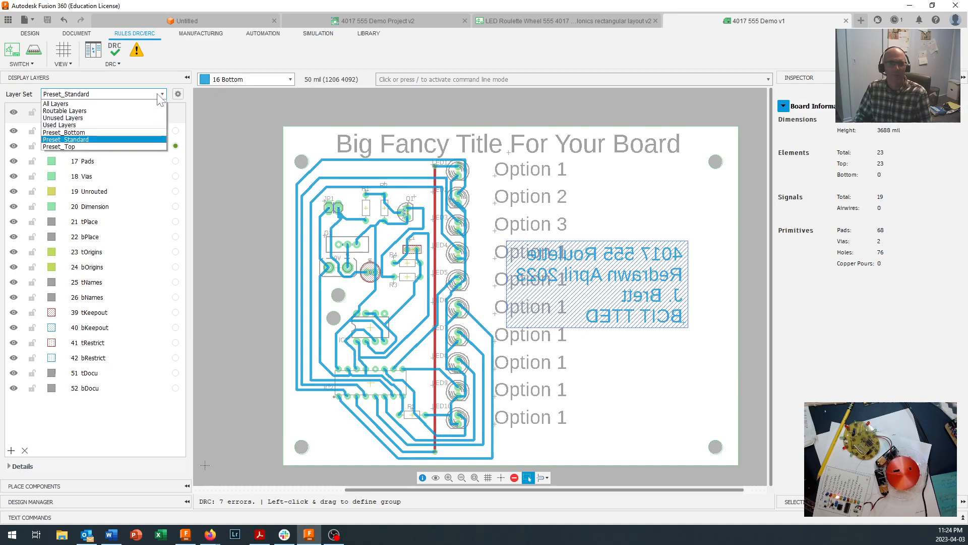
{"action": "left_click", "coordinate": [126, 133]}
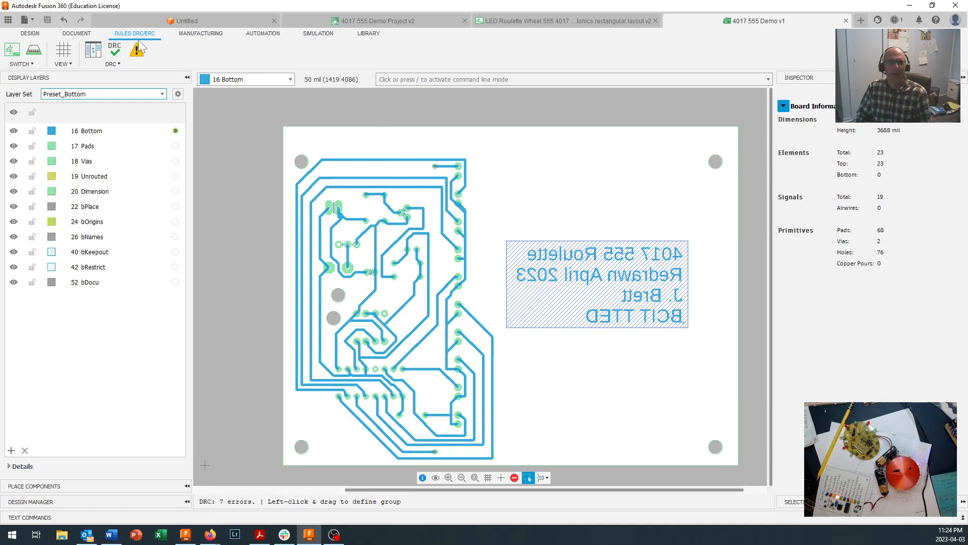
{"action": "left_click", "coordinate": [80, 33]}
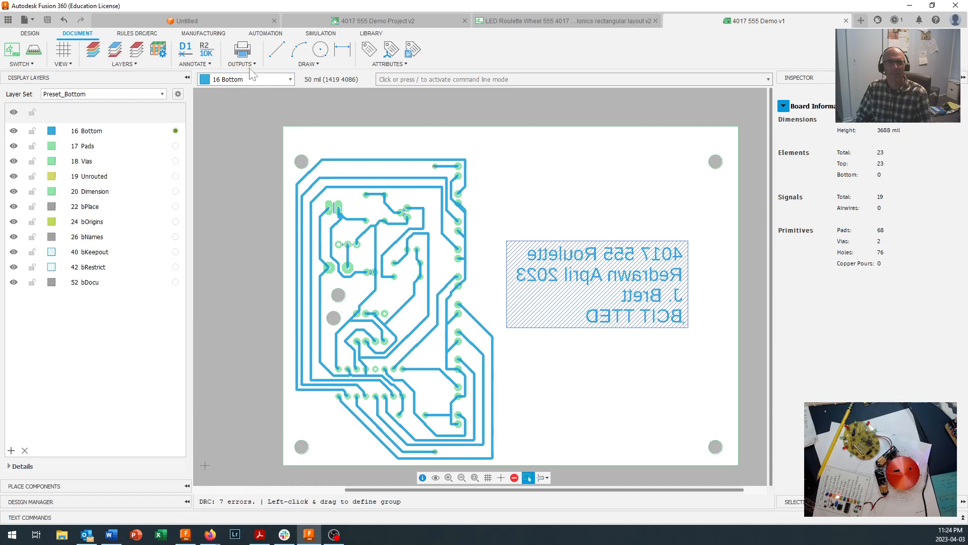
{"action": "left_click", "coordinate": [242, 49]}
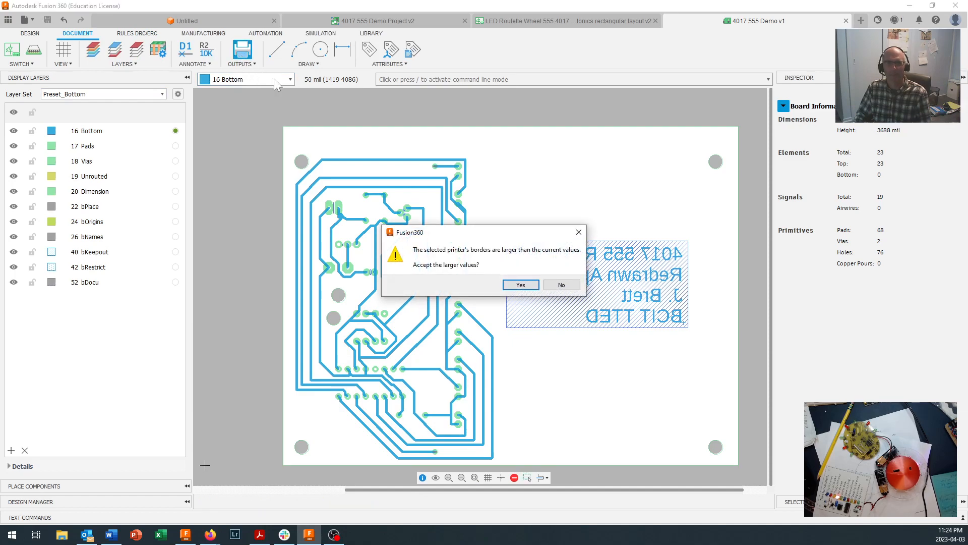
{"action": "left_click", "coordinate": [521, 285]}
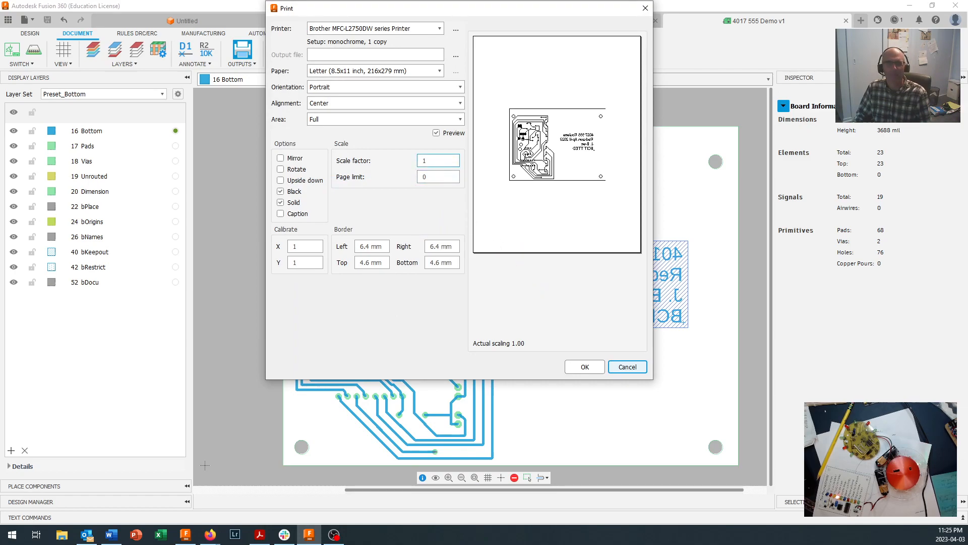
Rotate the bottom-layer print on the page, preview it with and without a caption, and close the setup without printing.
{"action": "left_click", "coordinate": [390, 29]}
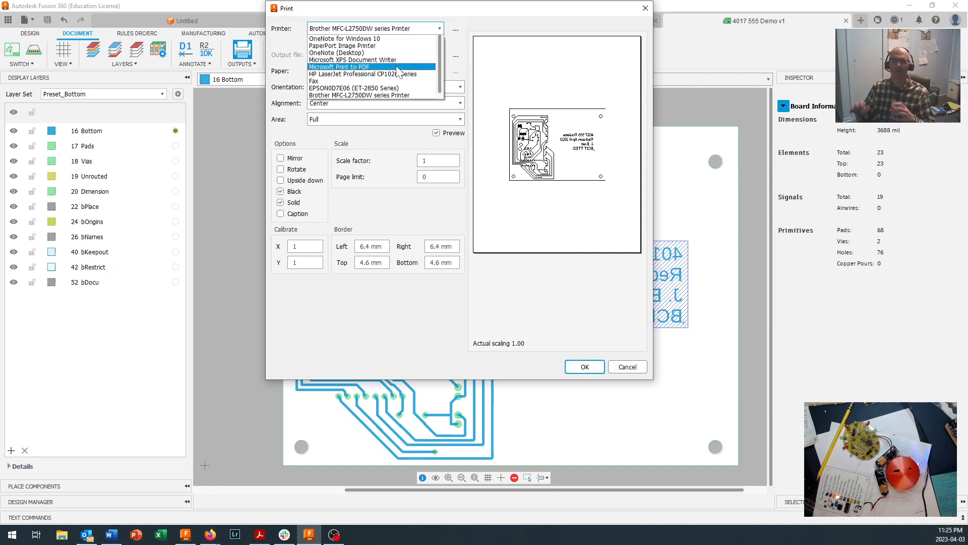
{"action": "left_click", "coordinate": [361, 207]}
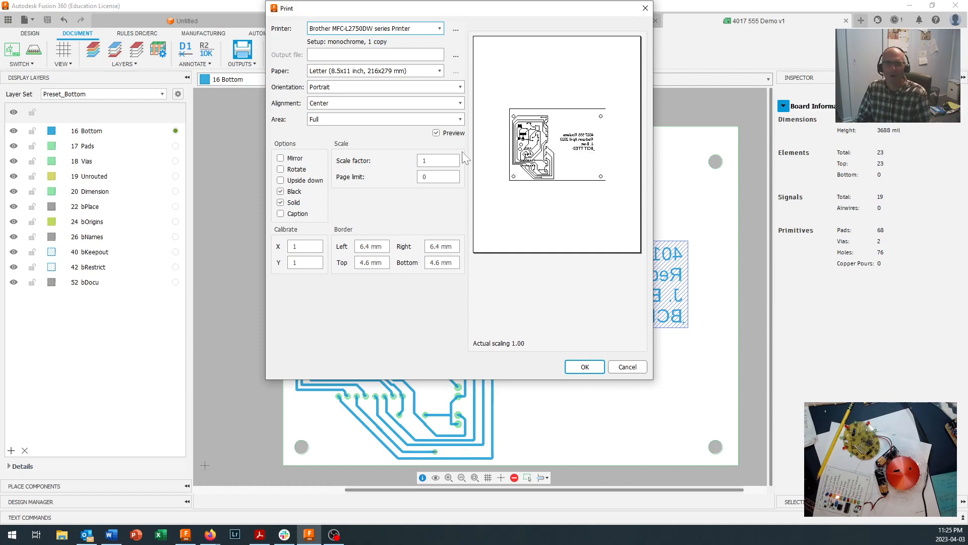
{"action": "left_click", "coordinate": [281, 170]}
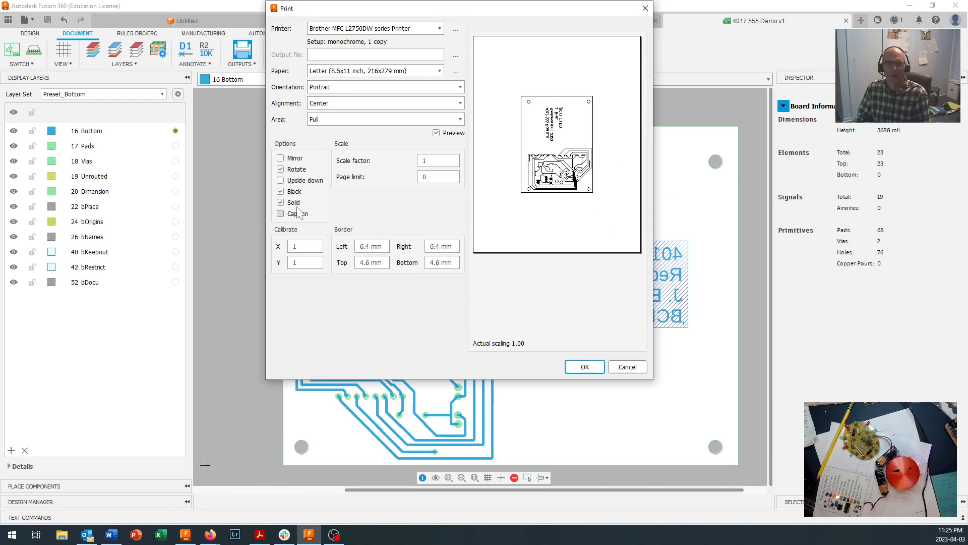
{"action": "left_click", "coordinate": [280, 213]}
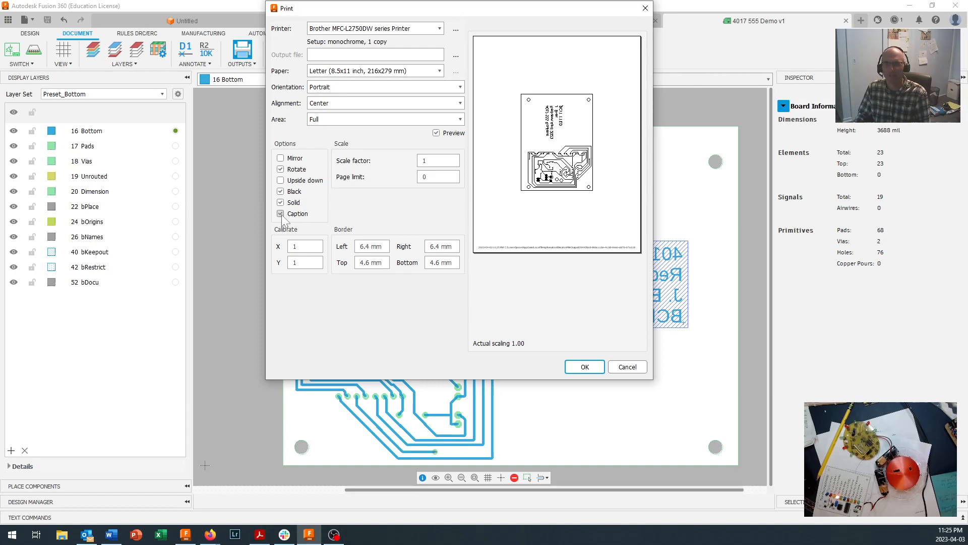
{"action": "left_click", "coordinate": [281, 214]}
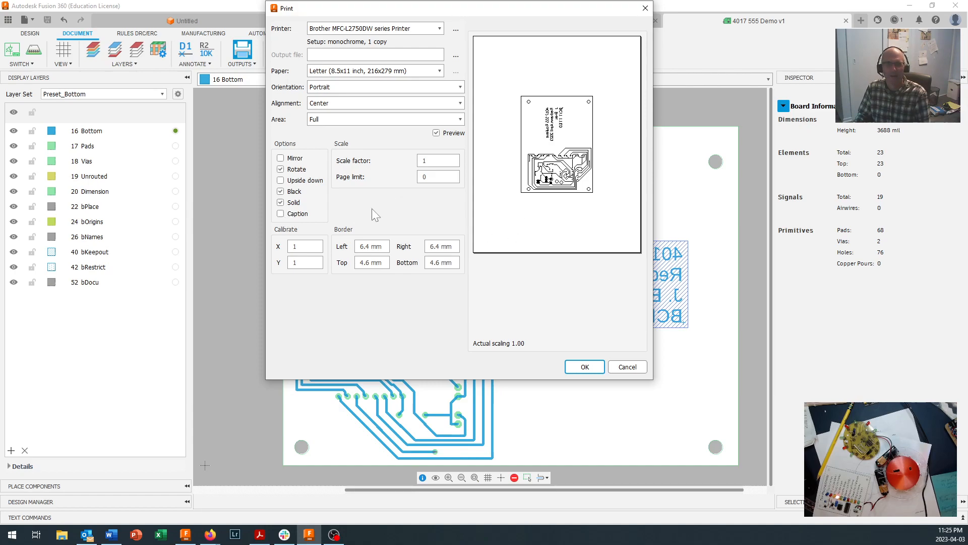
{"action": "left_click", "coordinate": [437, 160]}
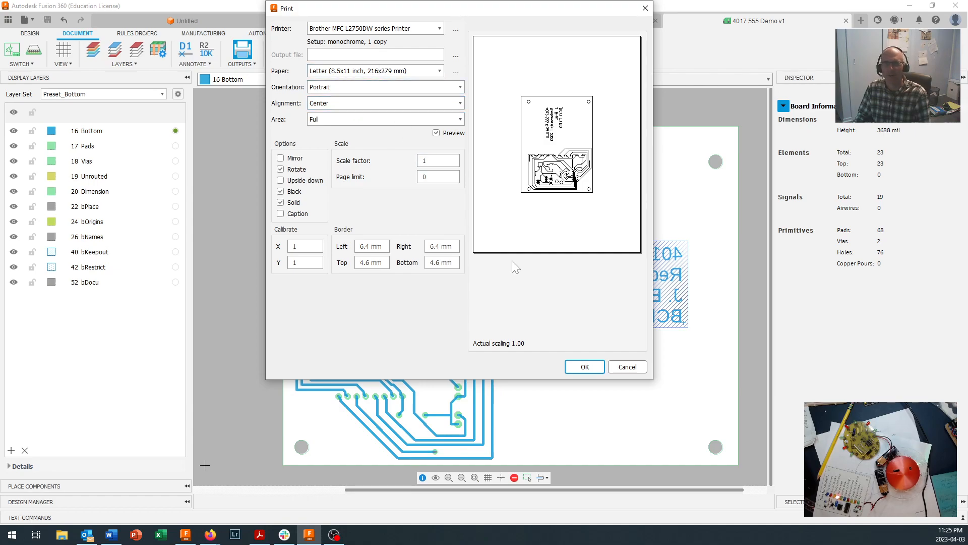
{"action": "left_click", "coordinate": [627, 367]}
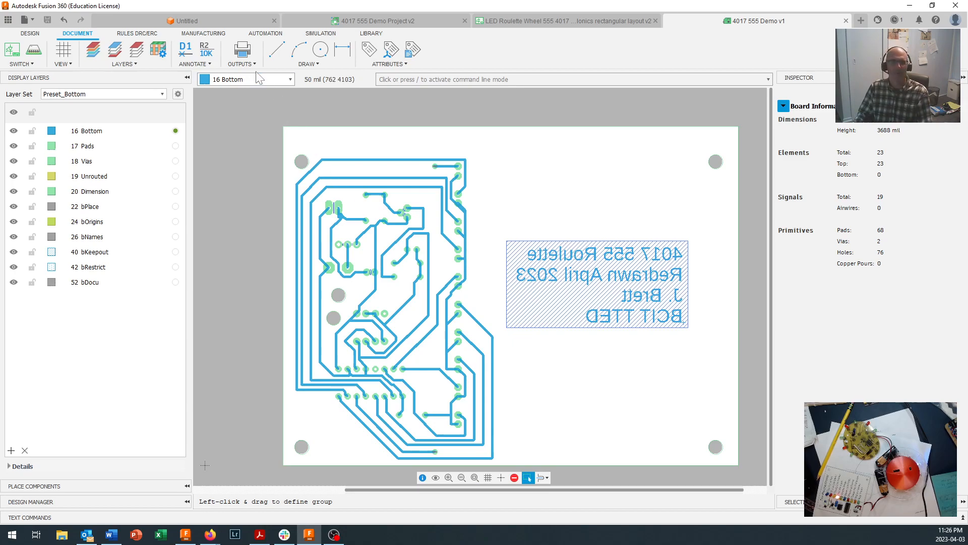
Display the Preset_Top layer set and open the print setup for the top layer.
{"action": "left_click", "coordinate": [157, 95]}
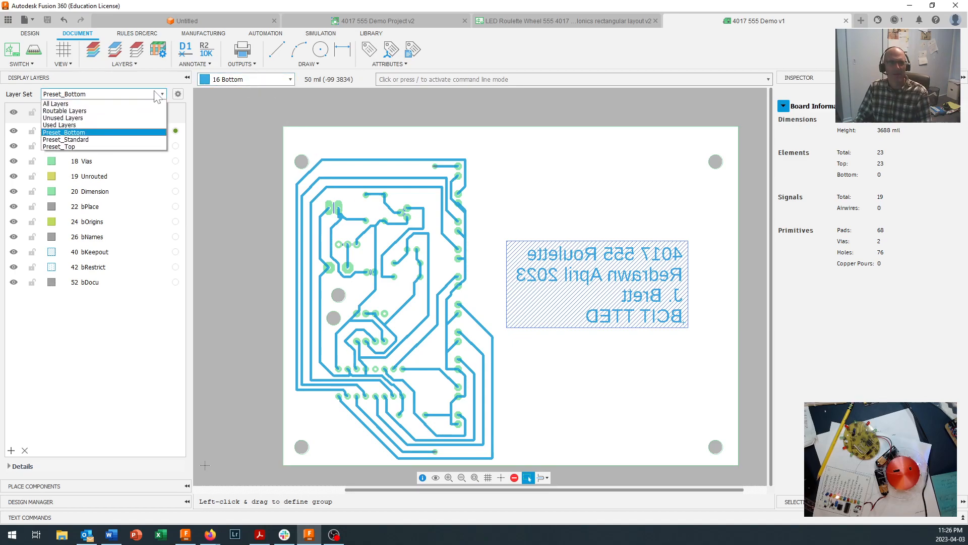
{"action": "left_click", "coordinate": [89, 146]}
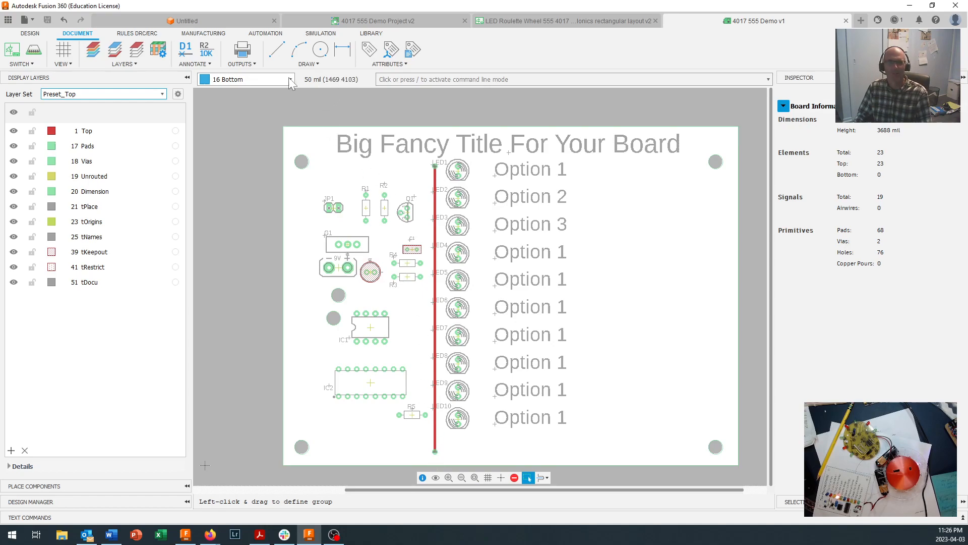
{"action": "left_click", "coordinate": [254, 66]}
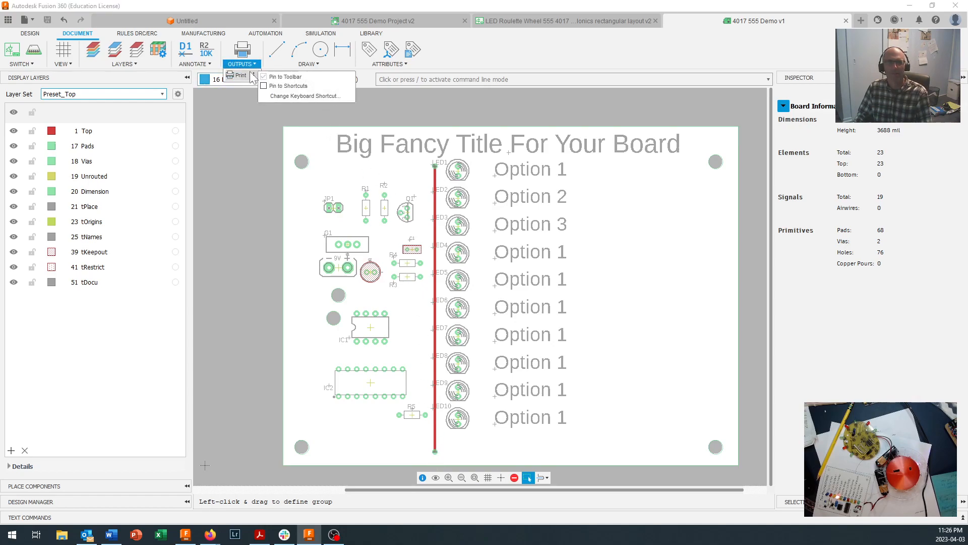
{"action": "left_click", "coordinate": [243, 75]}
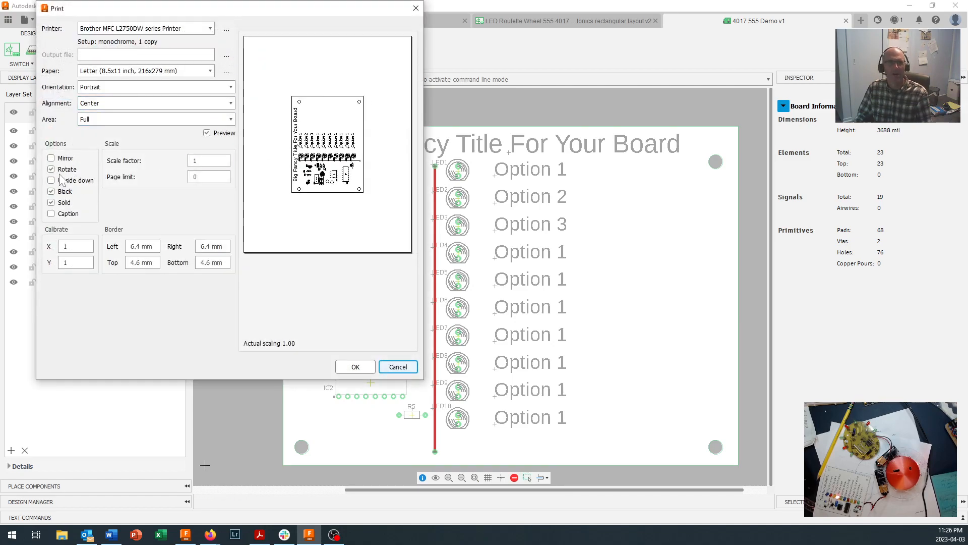
Mirror the top-layer print, preview it without rotation, and close the setup without printing.
{"action": "left_click", "coordinate": [204, 161]}
{"action": "left_click", "coordinate": [53, 158]}
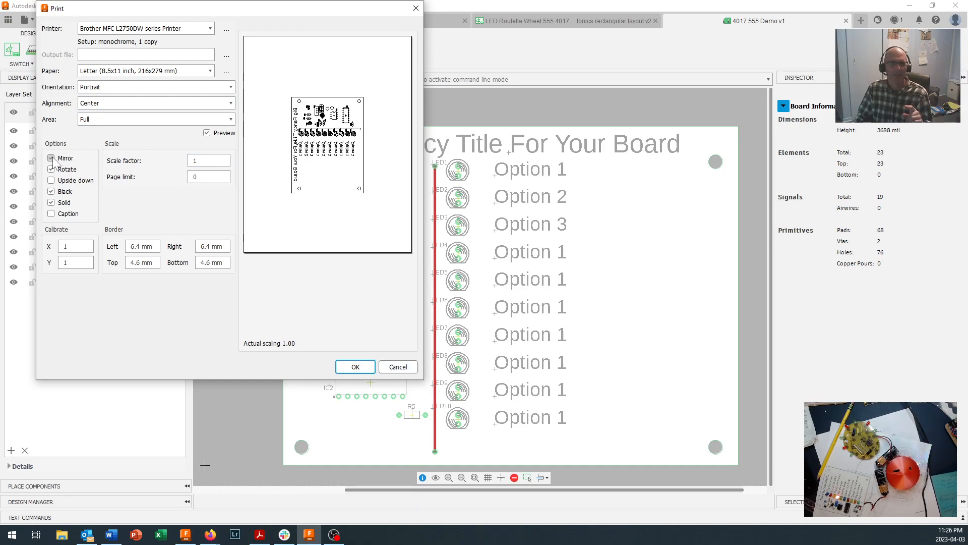
{"action": "left_click", "coordinate": [50, 203]}
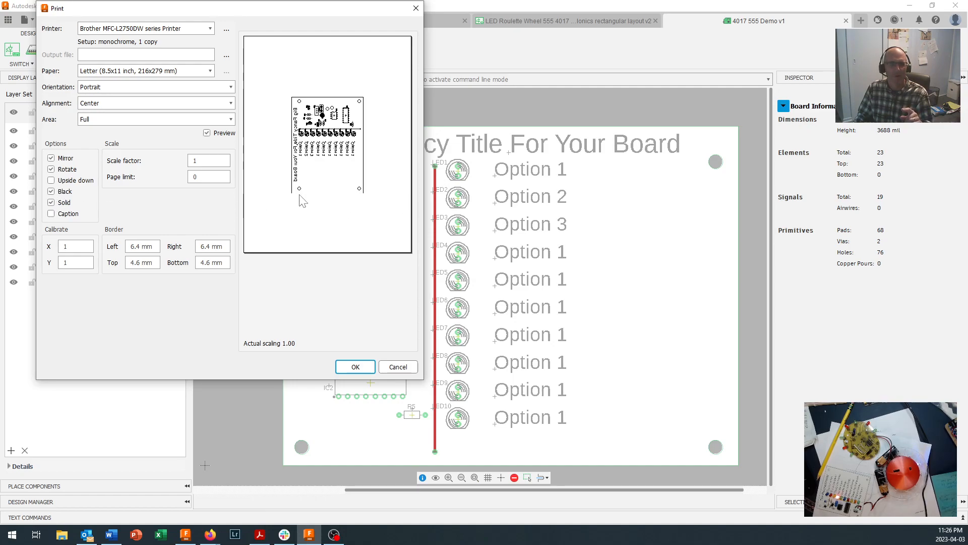
{"action": "left_click", "coordinate": [51, 169]}
{"action": "left_click", "coordinate": [51, 169]}
{"action": "left_click", "coordinate": [51, 169]}
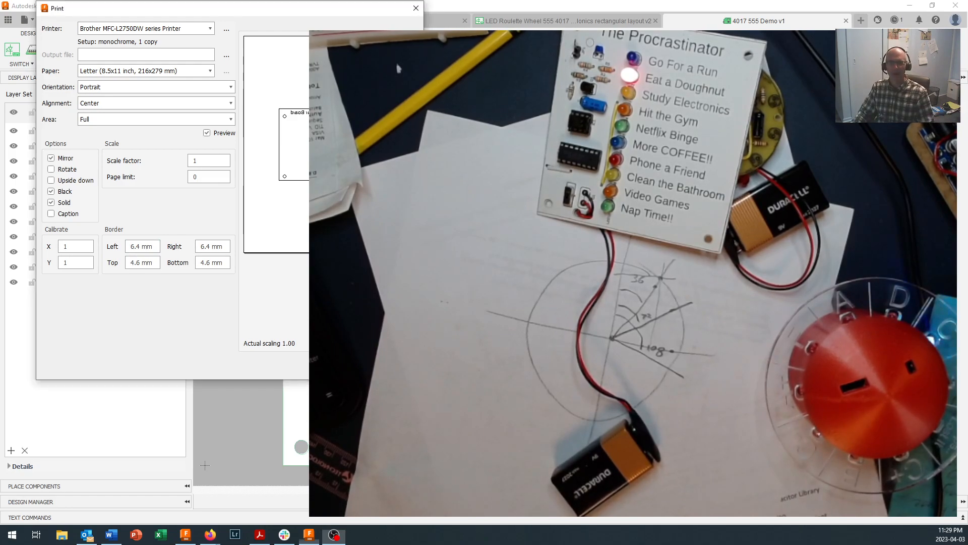
{"action": "key", "text": "Escape"}
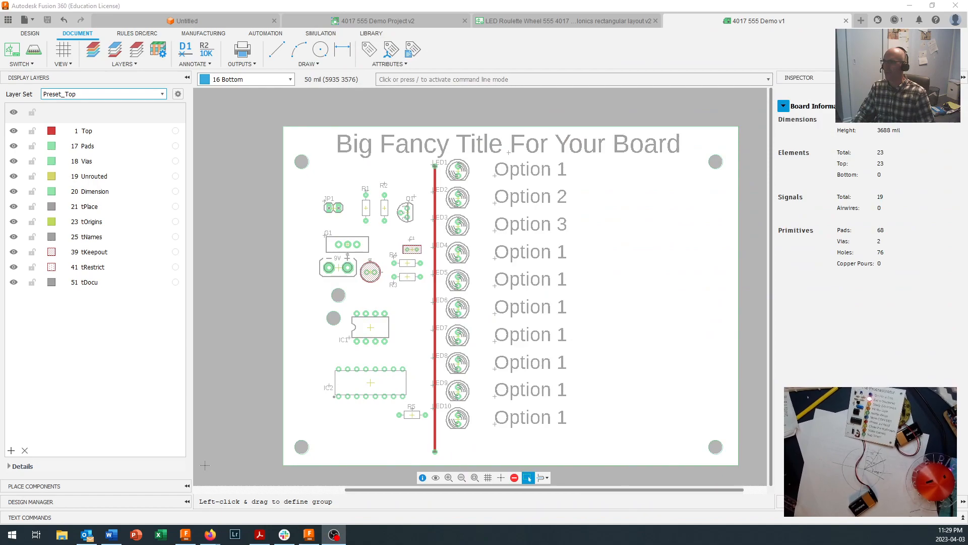
Push the 4017 555 Demo board to a 3D PCB with the Recommended preset and inspect the model from its component side.
{"action": "left_click", "coordinate": [441, 20]}
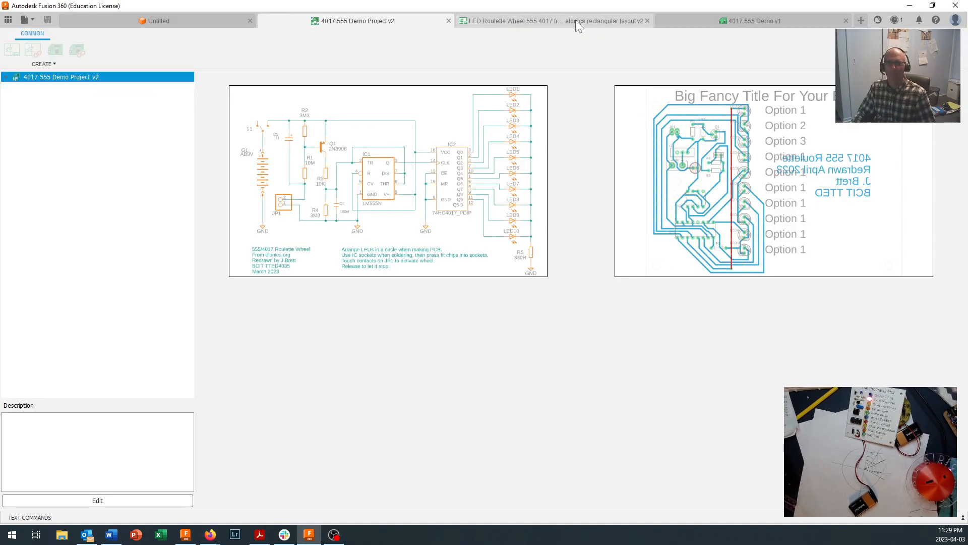
{"action": "left_click", "coordinate": [706, 23]}
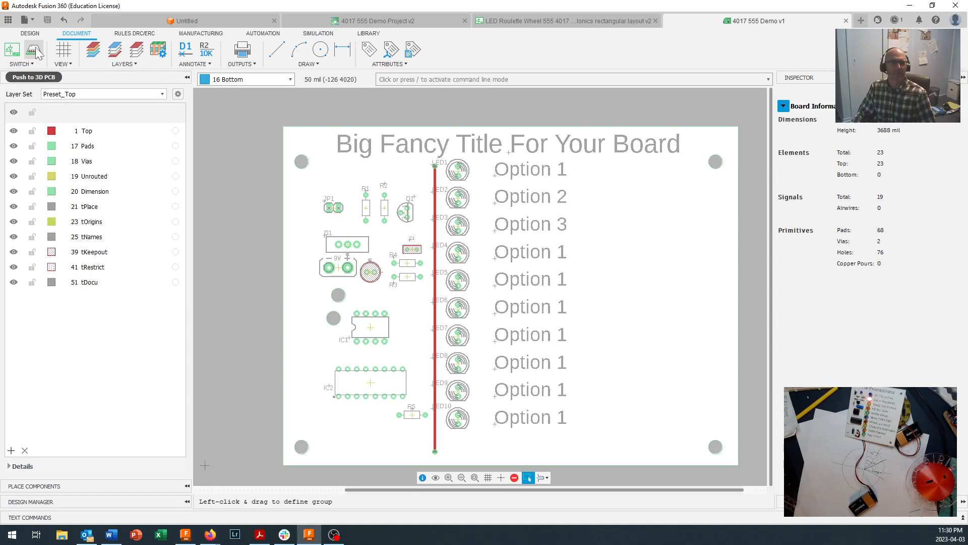
{"action": "left_click", "coordinate": [35, 51]}
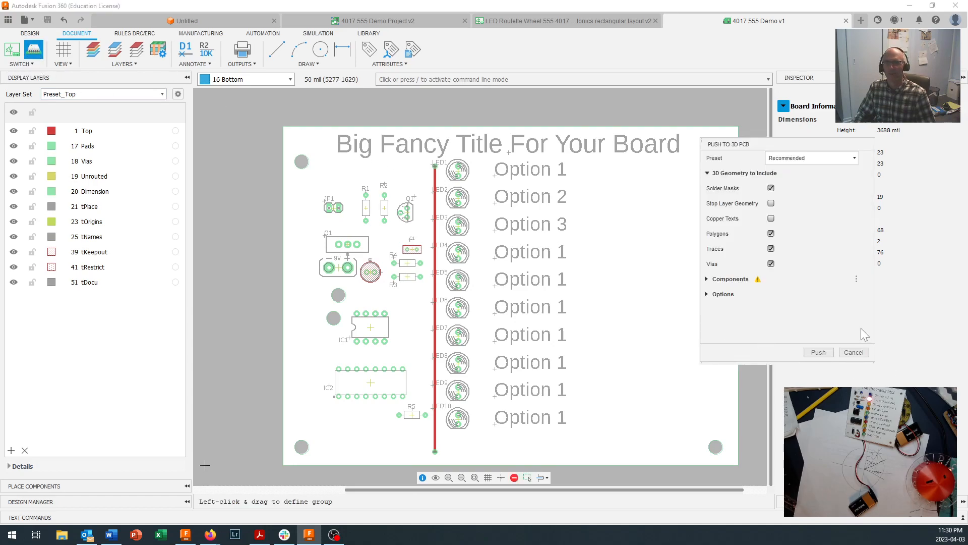
{"action": "left_click", "coordinate": [819, 353]}
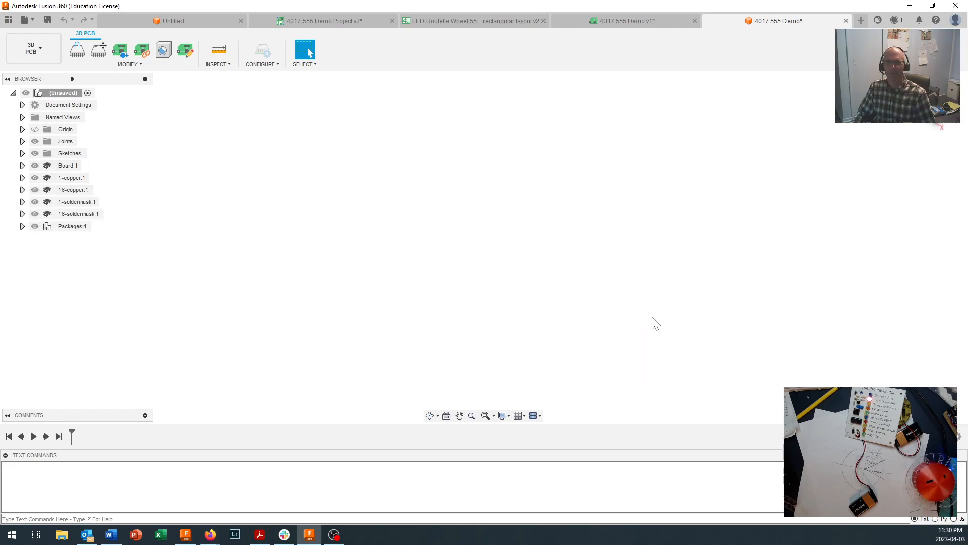
{"action": "scroll", "coordinate": [650, 277], "scroll_direction": "up", "scroll_amount": 5}
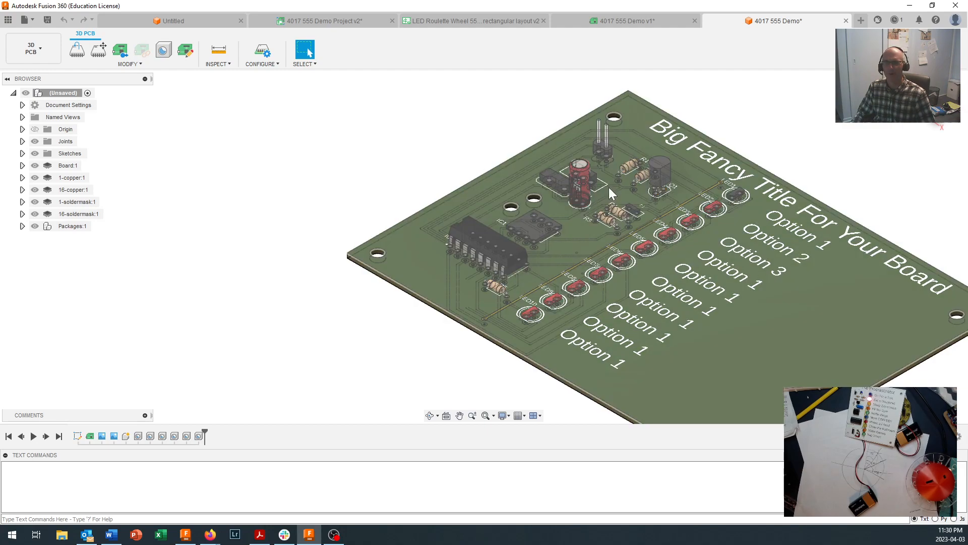
{"action": "scroll", "coordinate": [726, 294], "scroll_direction": "down", "scroll_amount": 5}
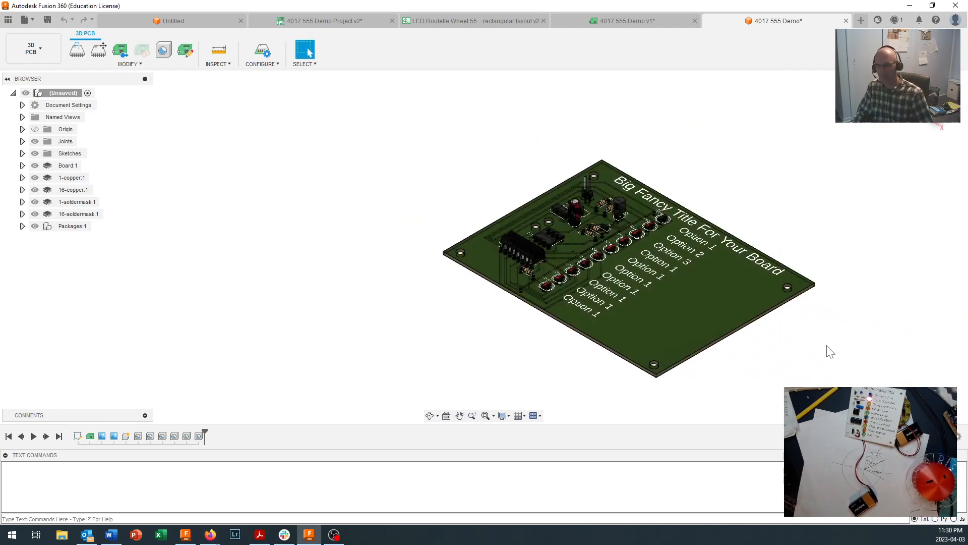
{"action": "middle_click_drag", "start_coordinate": [825, 345], "coordinate": [827, 346], "text": "shift"}
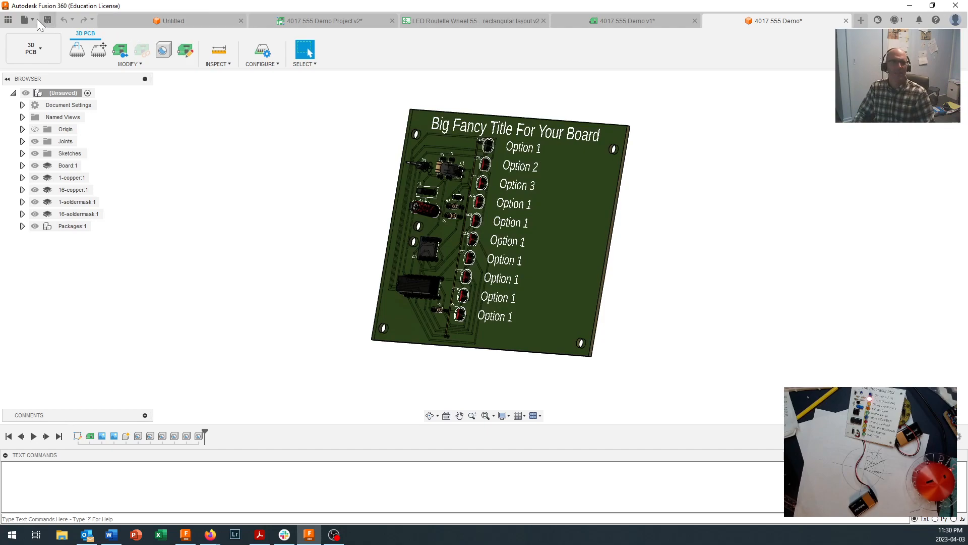
Open the Roulette Case design from the Winky Blink project and inspect the assembled enclosure.
{"action": "left_click", "coordinate": [8, 19]}
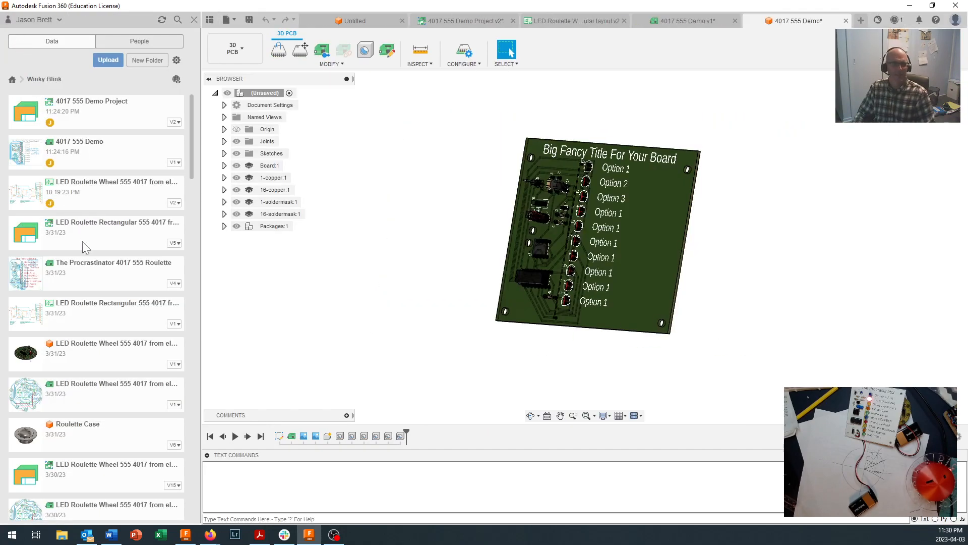
{"action": "scroll", "coordinate": [86, 246], "scroll_direction": "down", "scroll_amount": 3}
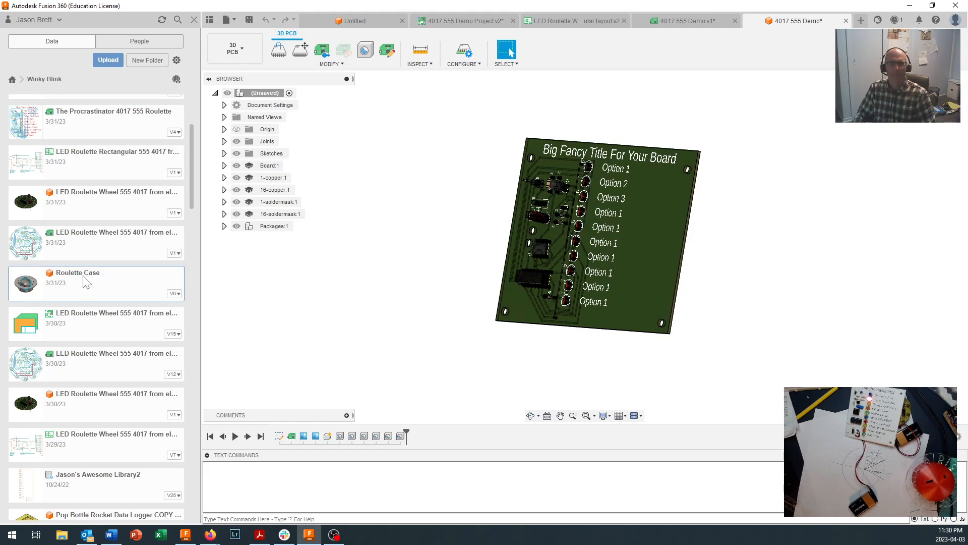
{"action": "double_click", "coordinate": [87, 283]}
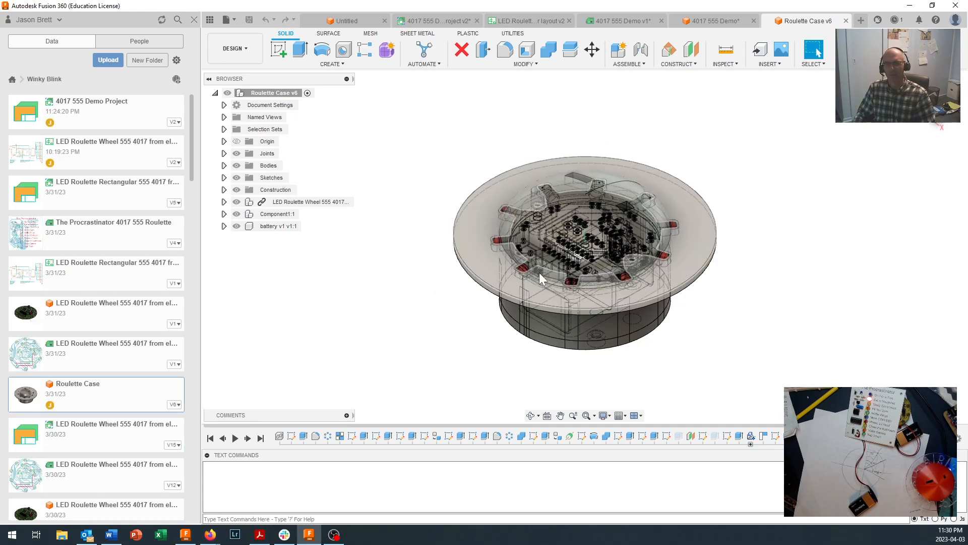
{"action": "scroll", "coordinate": [607, 269], "scroll_direction": "up", "scroll_amount": 3}
{"action": "scroll", "coordinate": [607, 269], "scroll_direction": "down", "scroll_amount": 2}
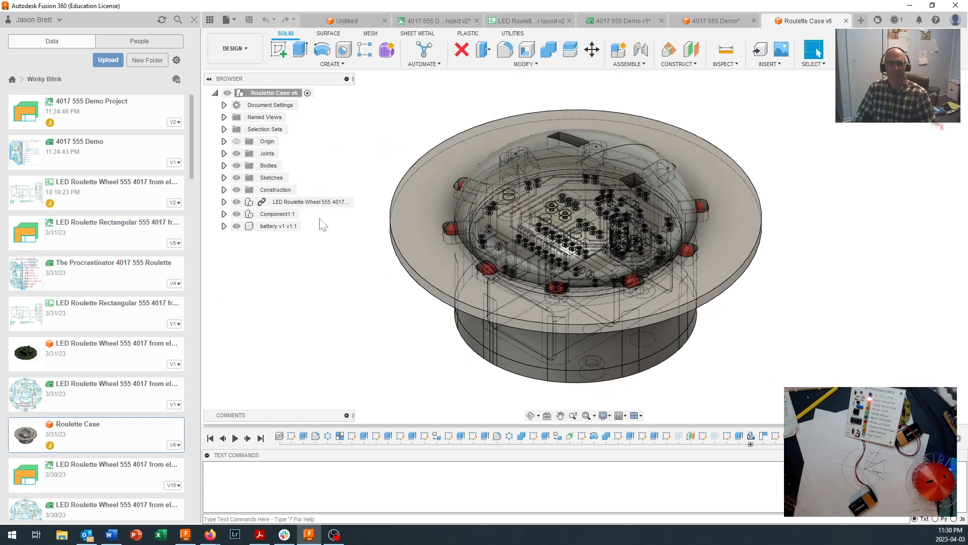
Hide the battery and Component1 in the Roulette Case so only the LED Roulette Wheel circuit board is shown.
{"action": "left_click", "coordinate": [238, 202]}
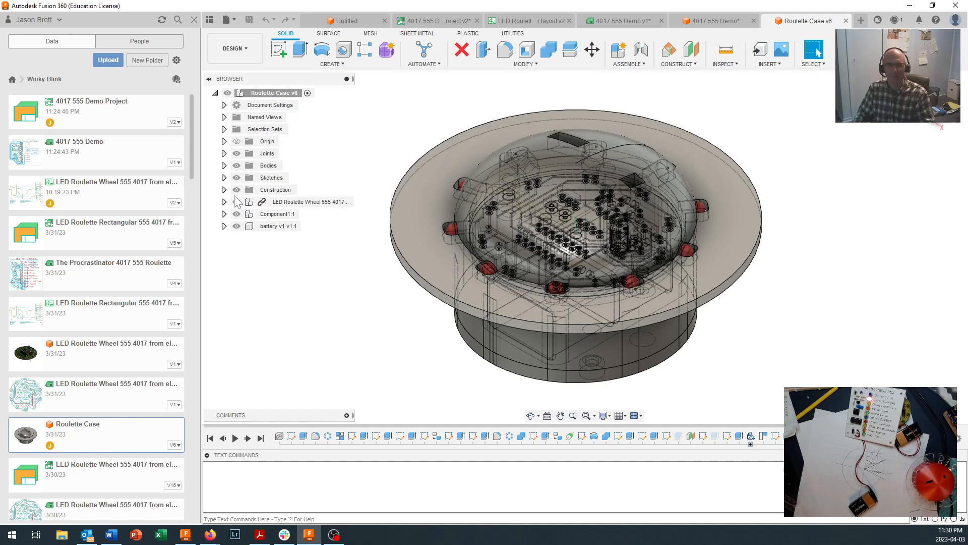
{"action": "left_click", "coordinate": [224, 201]}
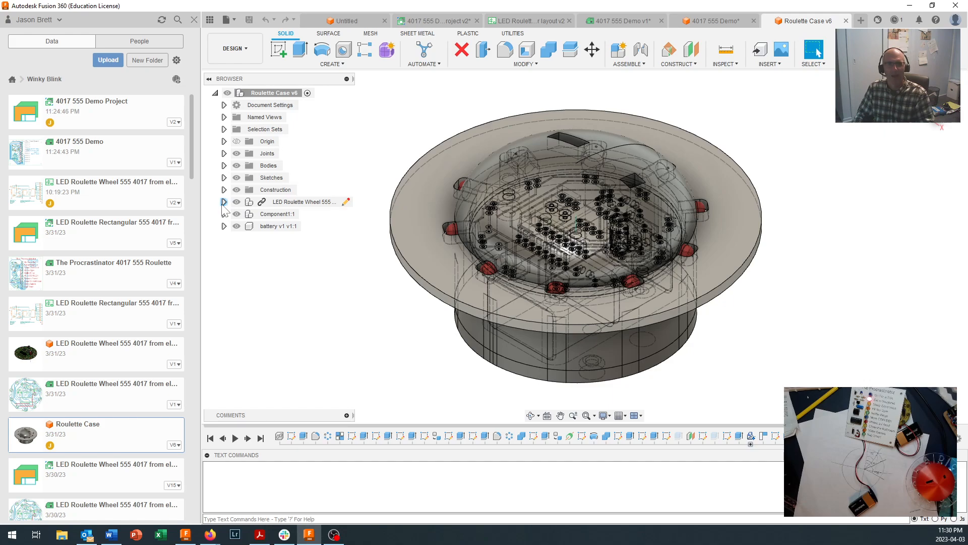
{"action": "left_click", "coordinate": [240, 226]}
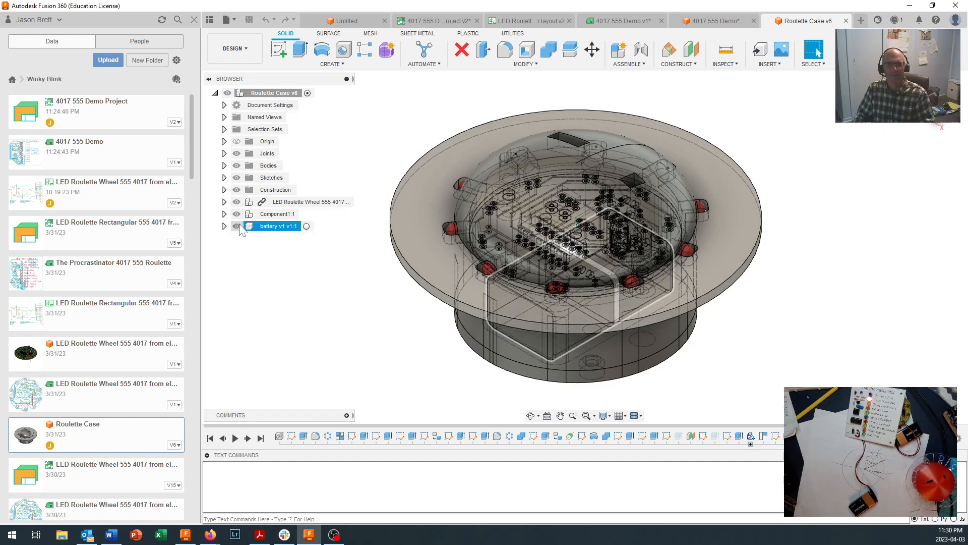
{"action": "left_click", "coordinate": [236, 226]}
{"action": "left_click", "coordinate": [236, 214]}
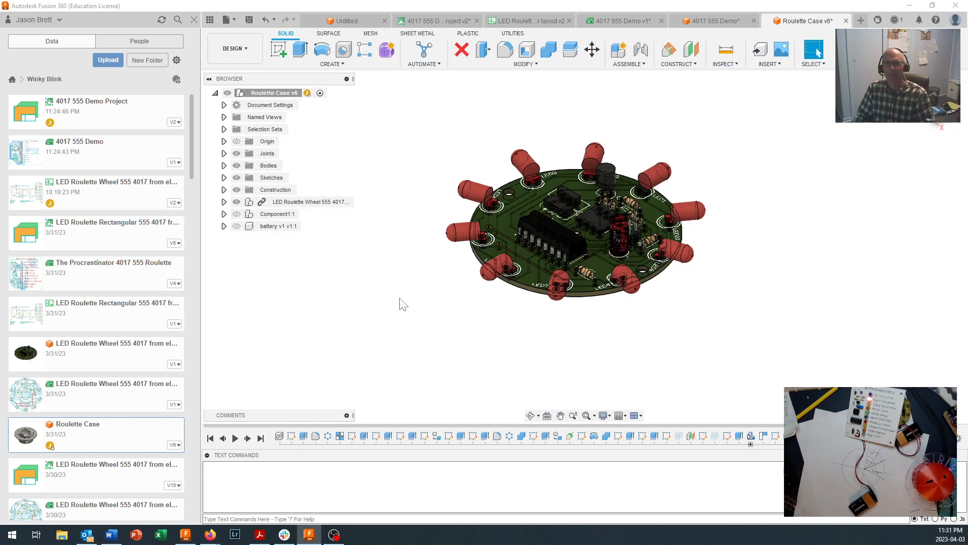
Expand Component1 and show it again, with its Component2 and Bodies hidden.
{"action": "left_click", "coordinate": [236, 214]}
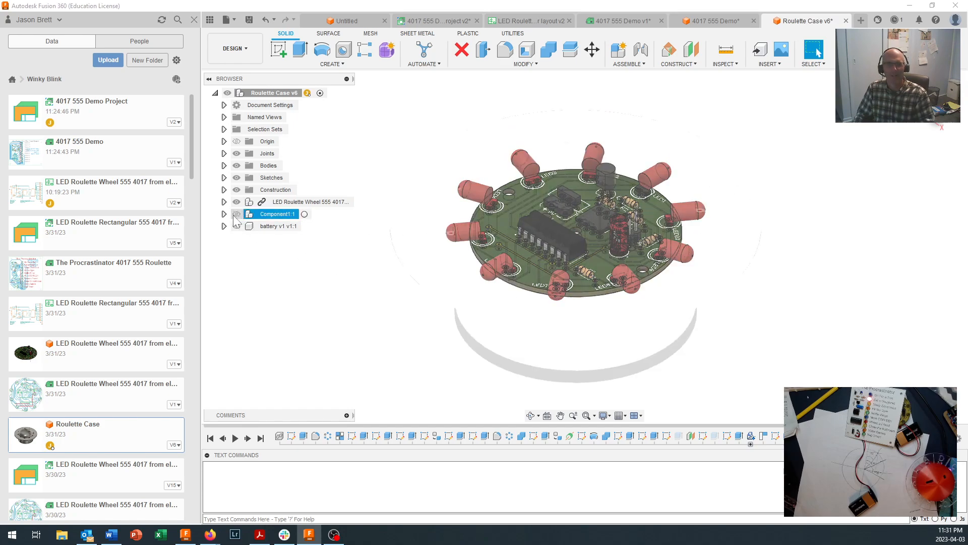
{"action": "left_click", "coordinate": [224, 214]}
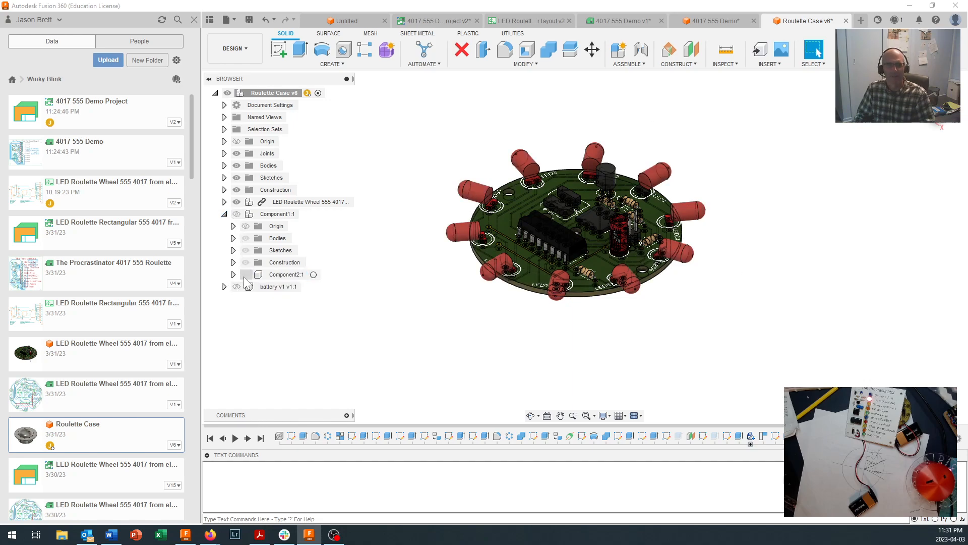
{"action": "left_click", "coordinate": [237, 214]}
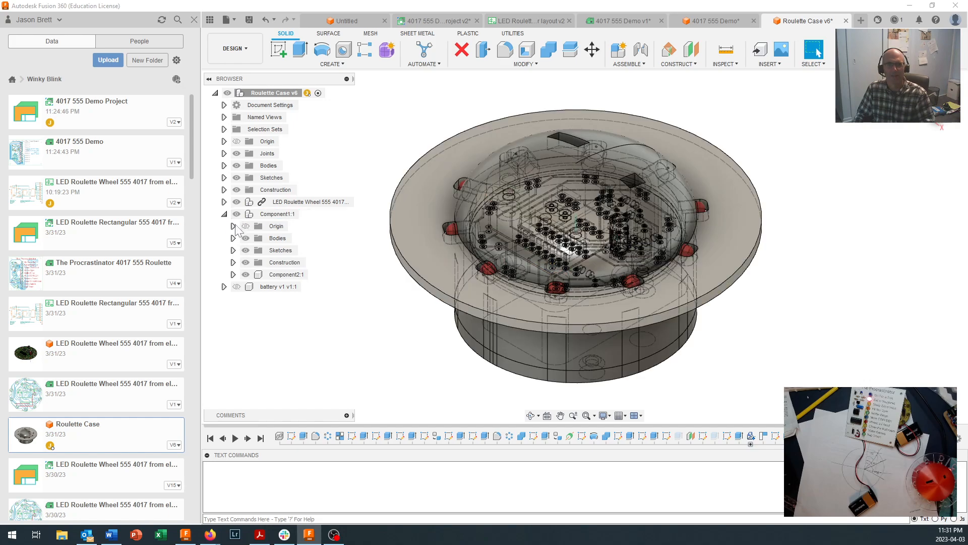
{"action": "left_click", "coordinate": [246, 275]}
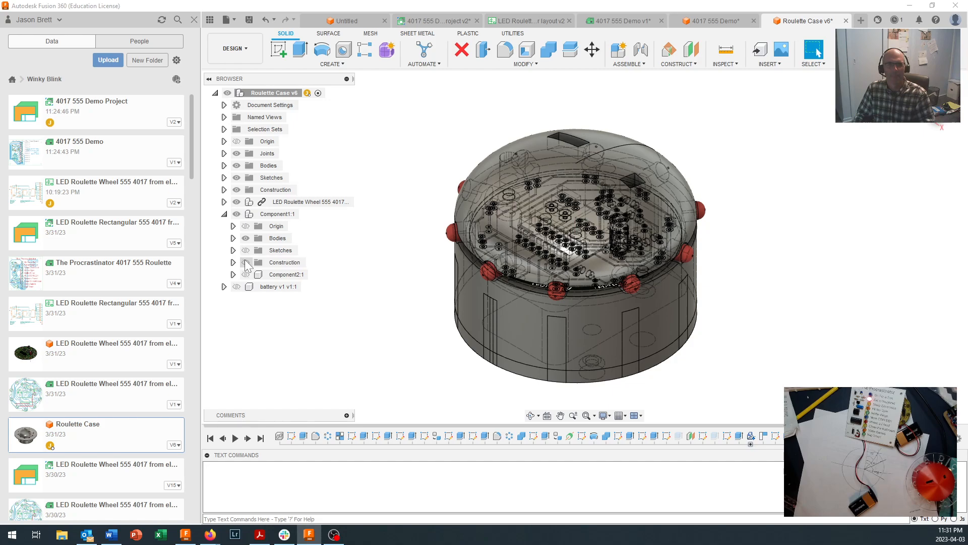
{"action": "left_click", "coordinate": [246, 239]}
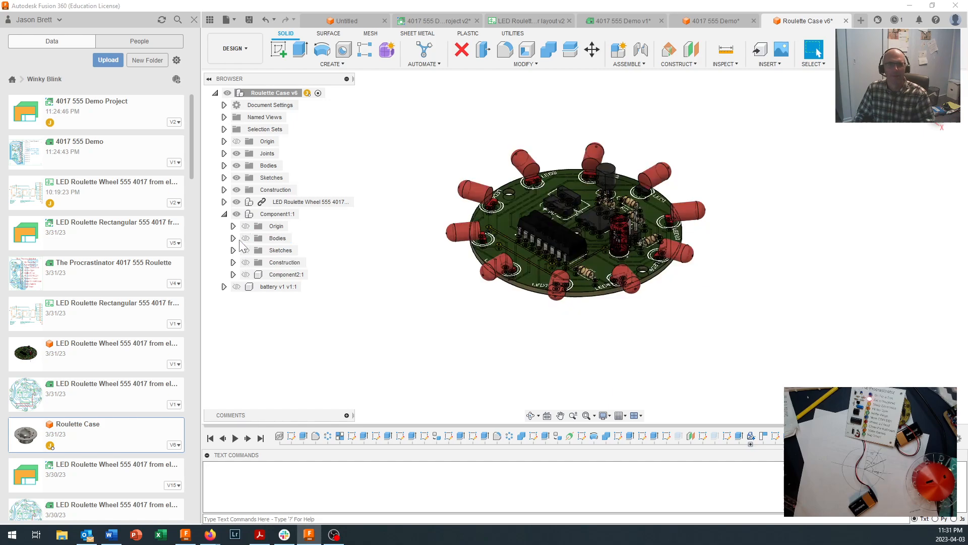
Expand and show Component1's Bodies folder, and hide the Dome, Base and Battery Door individually.
{"action": "left_click", "coordinate": [233, 238]}
{"action": "left_click", "coordinate": [246, 238]}
{"action": "left_click", "coordinate": [254, 250]}
{"action": "left_click", "coordinate": [255, 262]}
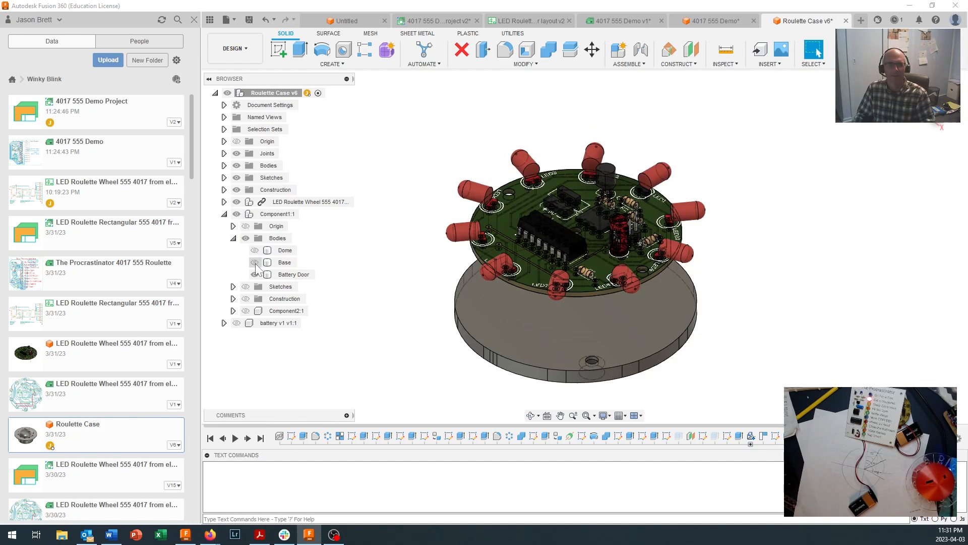
{"action": "left_click", "coordinate": [254, 274]}
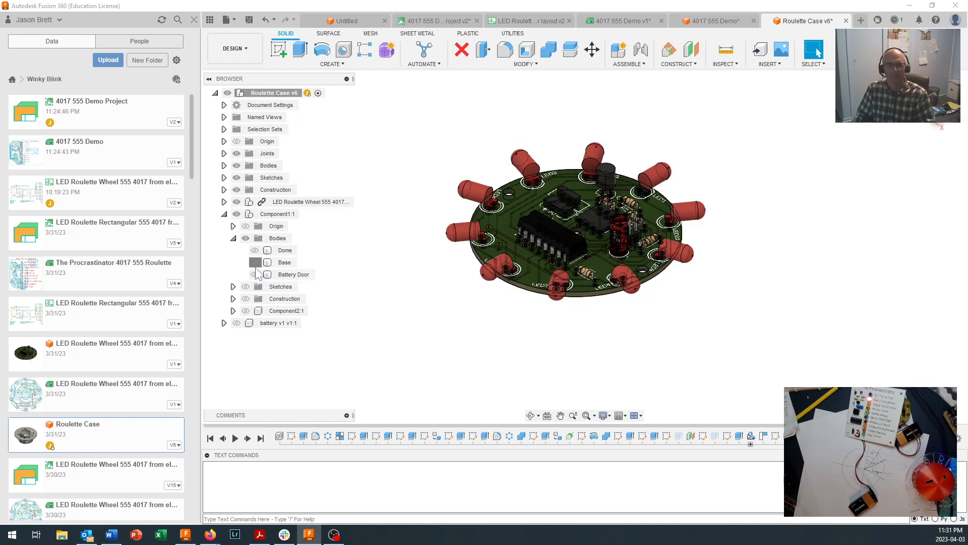
Show the Base, Dome, Battery Door and Component2 again and inspect the dome of the complete case up close.
{"action": "left_click", "coordinate": [255, 263]}
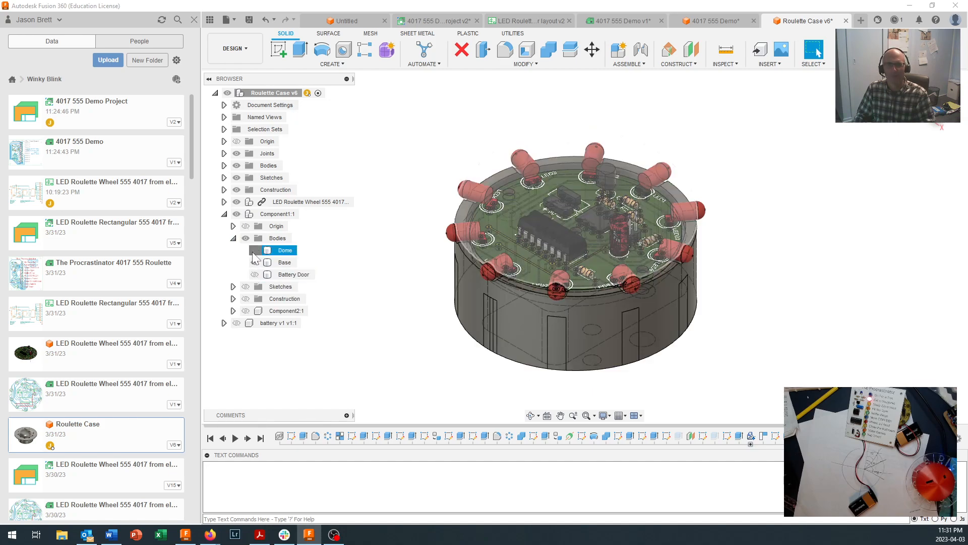
{"action": "left_click", "coordinate": [254, 250]}
{"action": "left_click", "coordinate": [260, 262]}
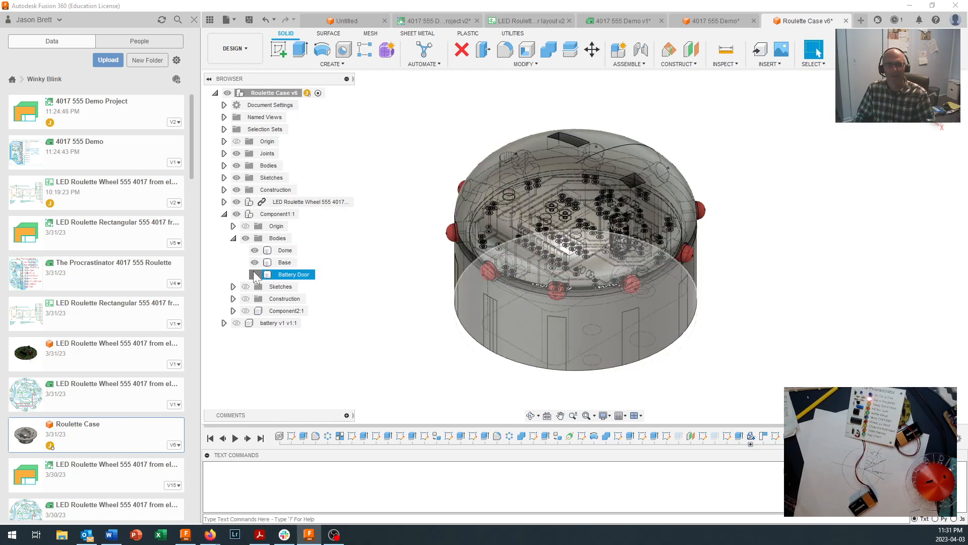
{"action": "left_click", "coordinate": [255, 274]}
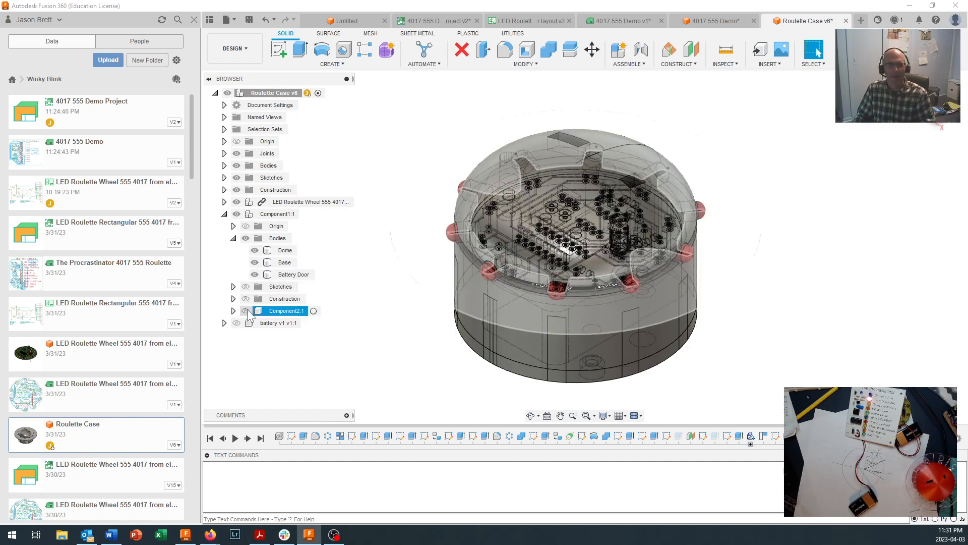
{"action": "left_click", "coordinate": [245, 311]}
{"action": "left_click", "coordinate": [664, 185]}
{"action": "scroll", "coordinate": [632, 212], "scroll_direction": "up", "scroll_amount": 2}
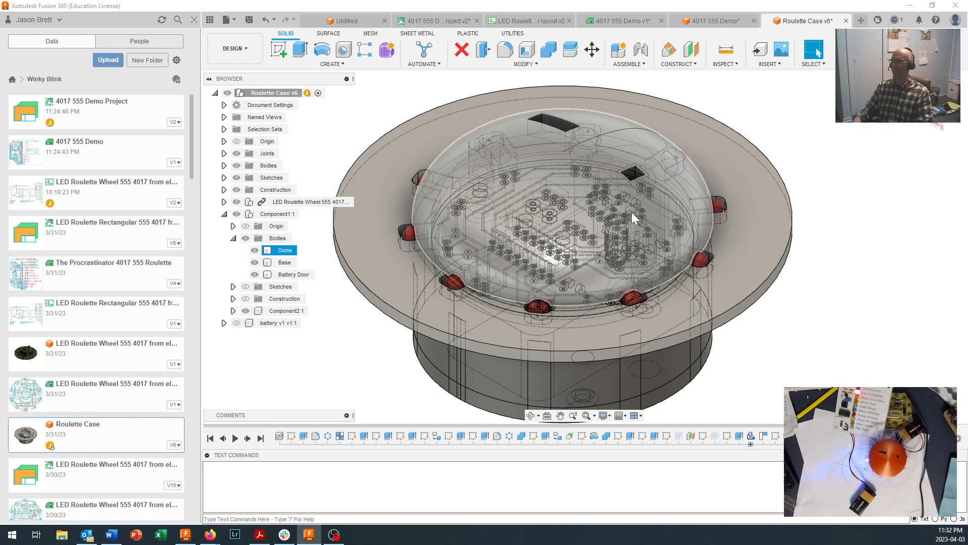
{"action": "key", "text": "Escape"}
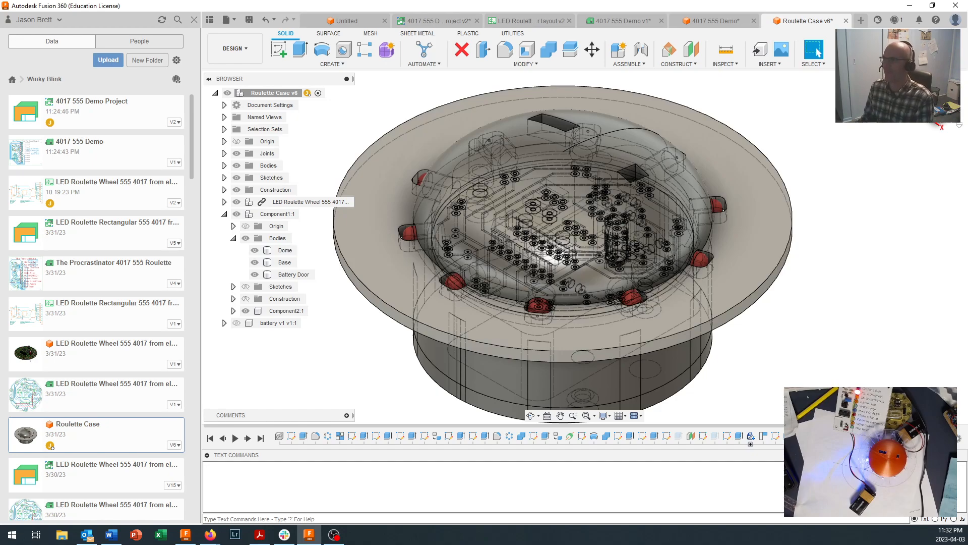